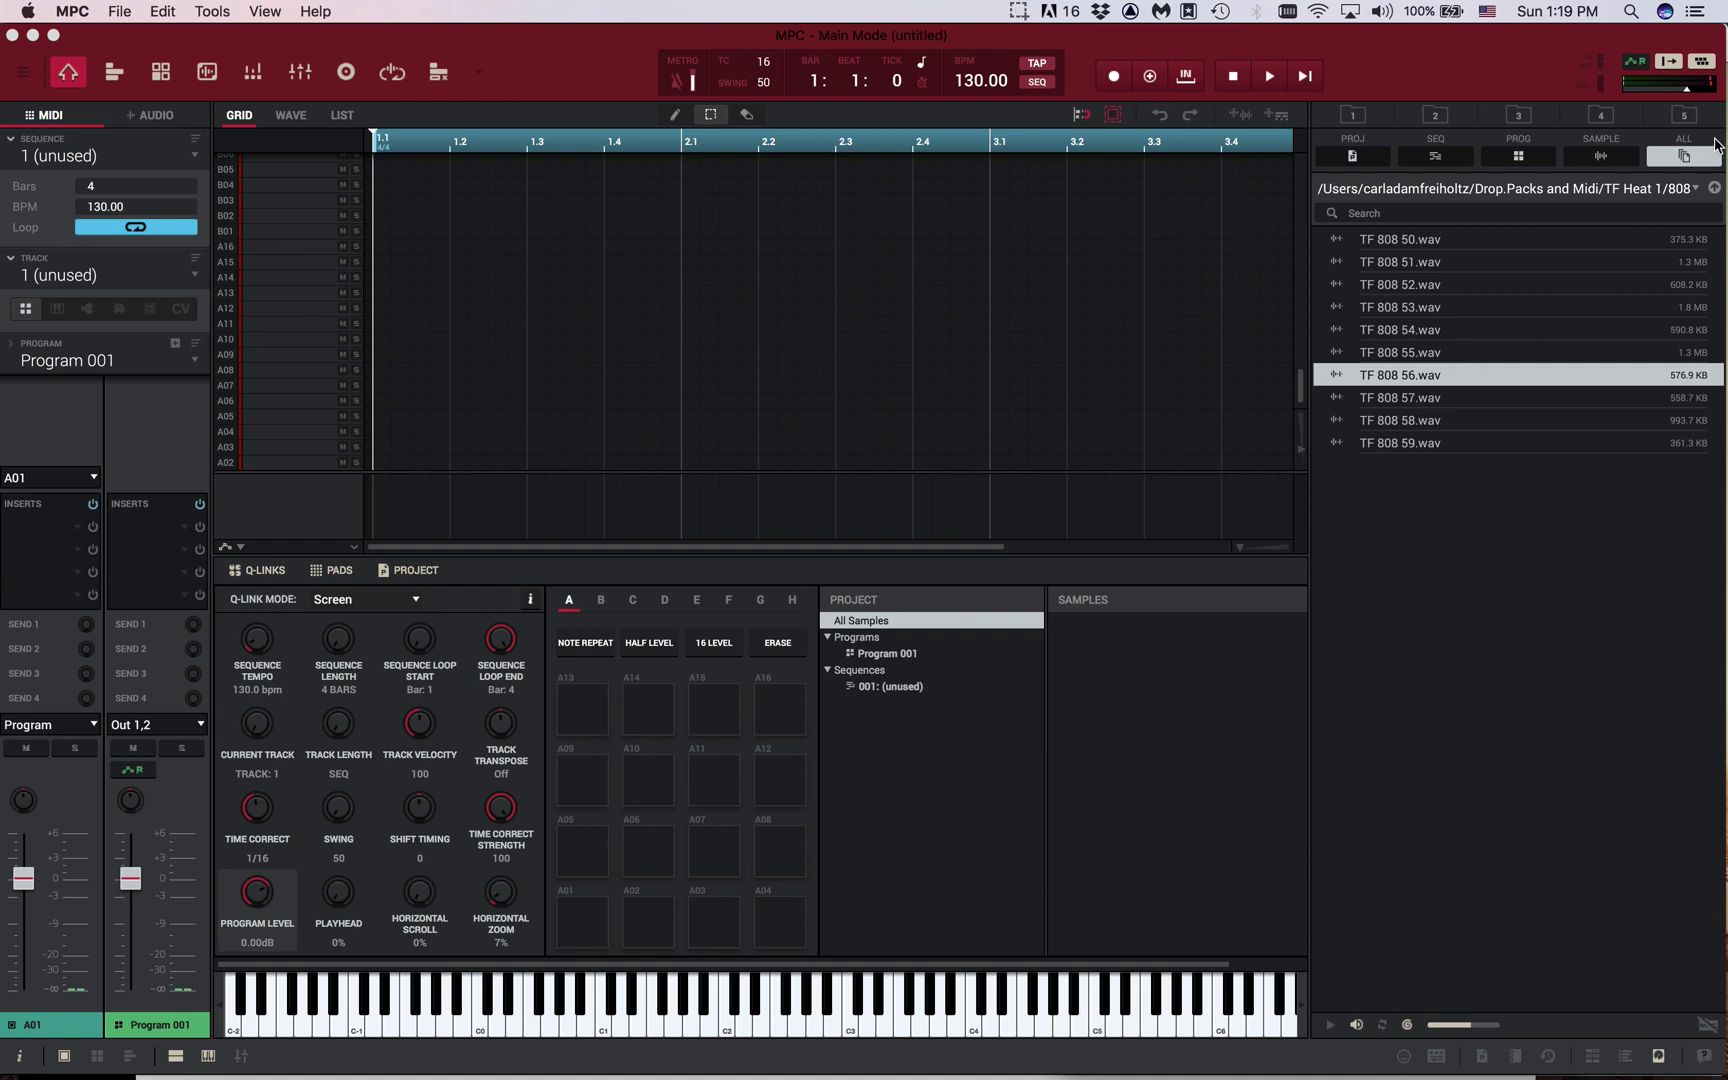
Audition the closed hi-hat samples of the TF Heat 1 kit, assign TF HiHat 54 to pad A04 and play the pad
click(1713, 190)
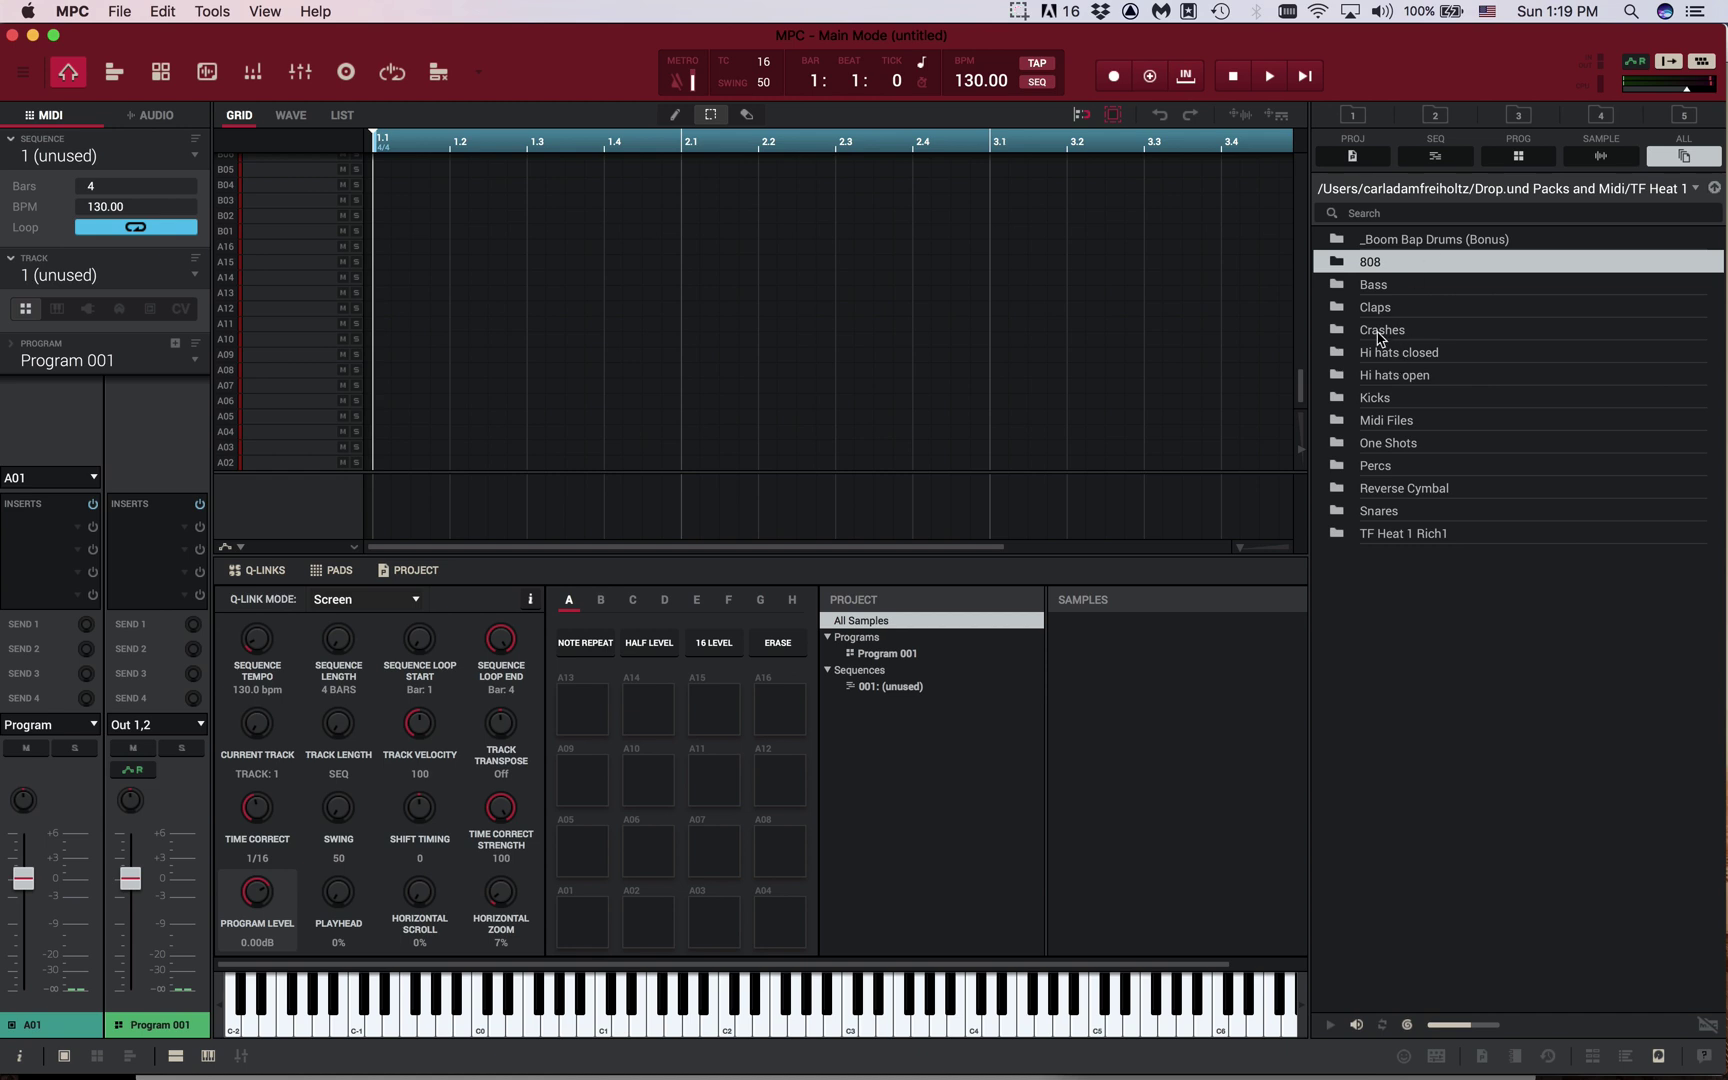
double_click(1336, 362)
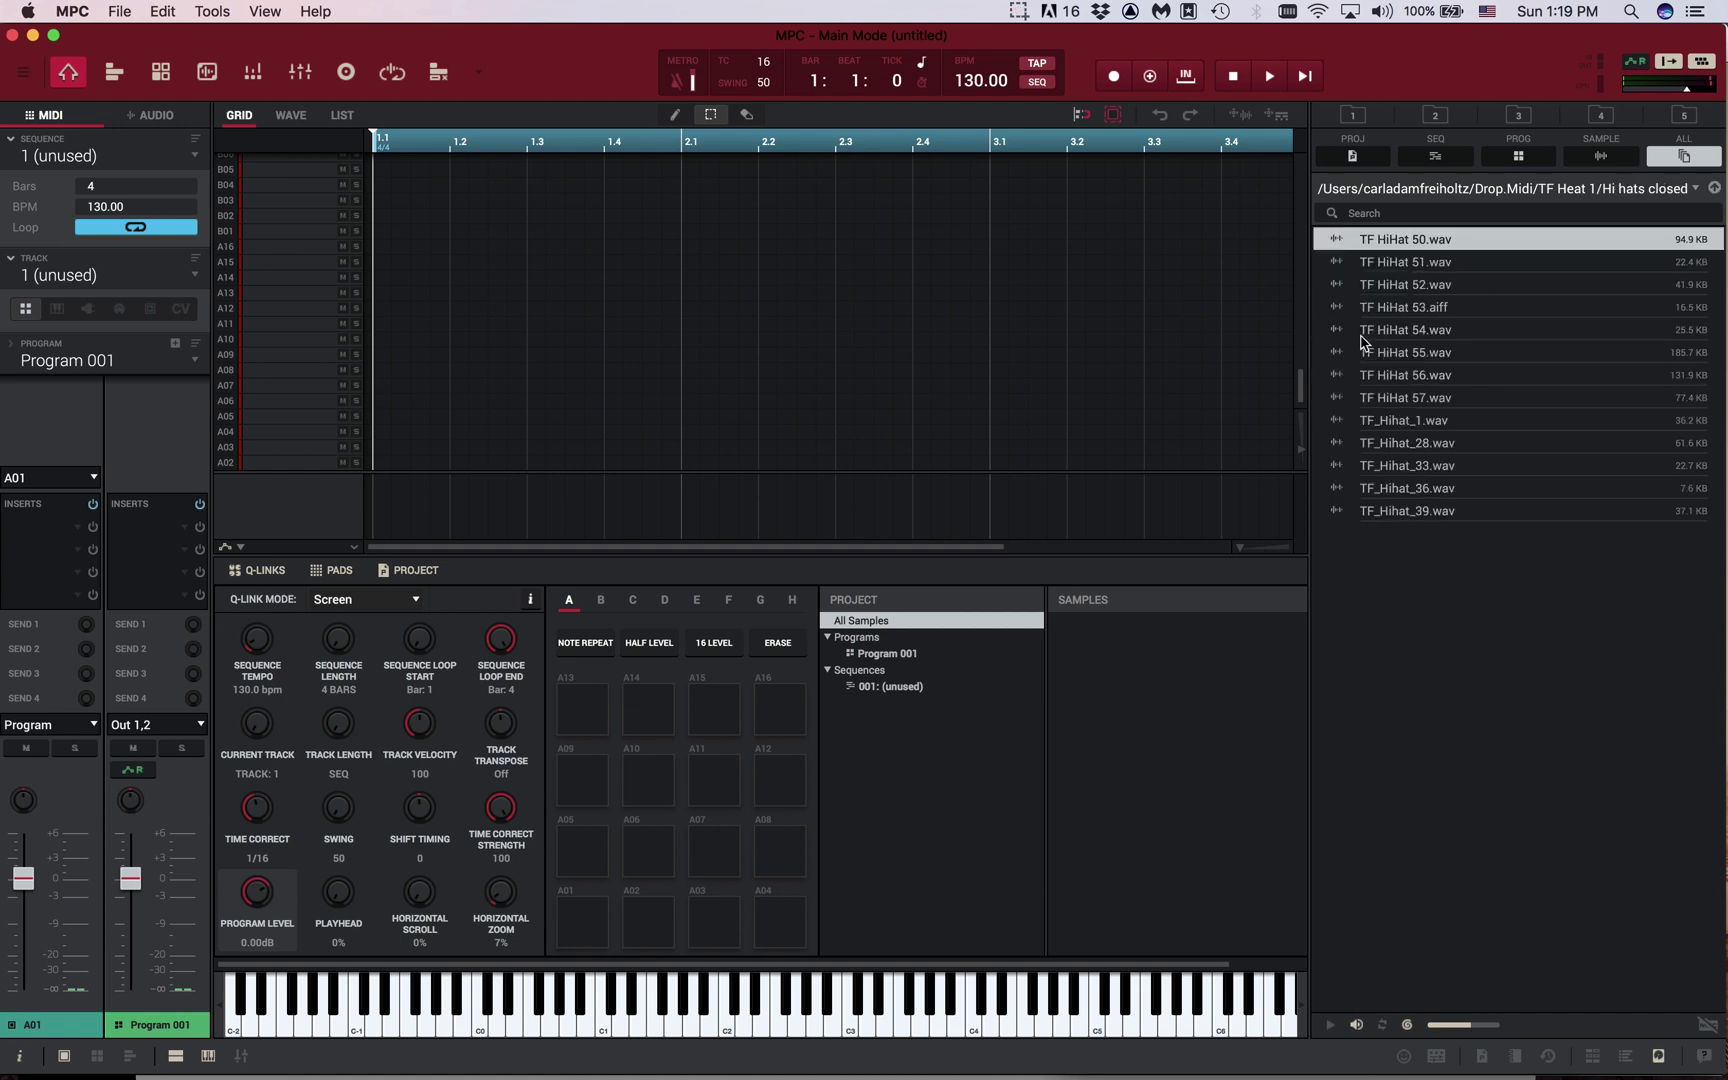
click(1338, 262)
click(1338, 285)
click(1338, 302)
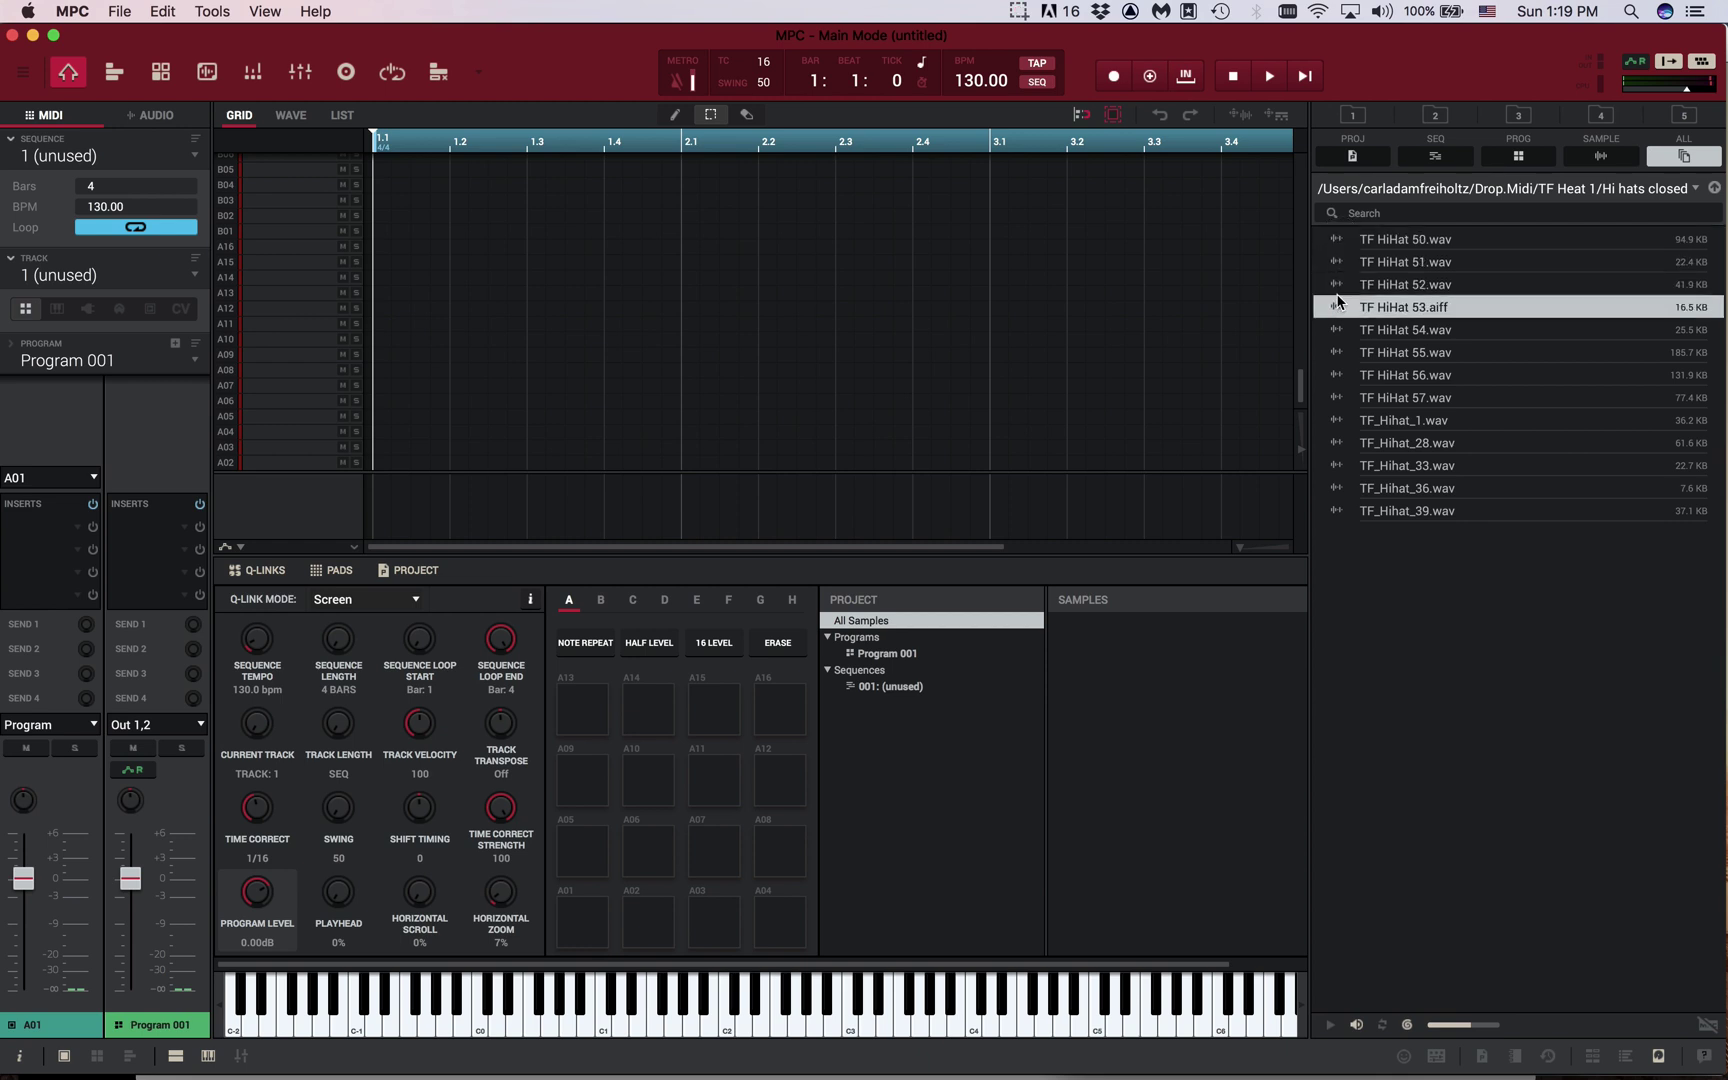
click(1332, 331)
click(1333, 353)
click(1337, 374)
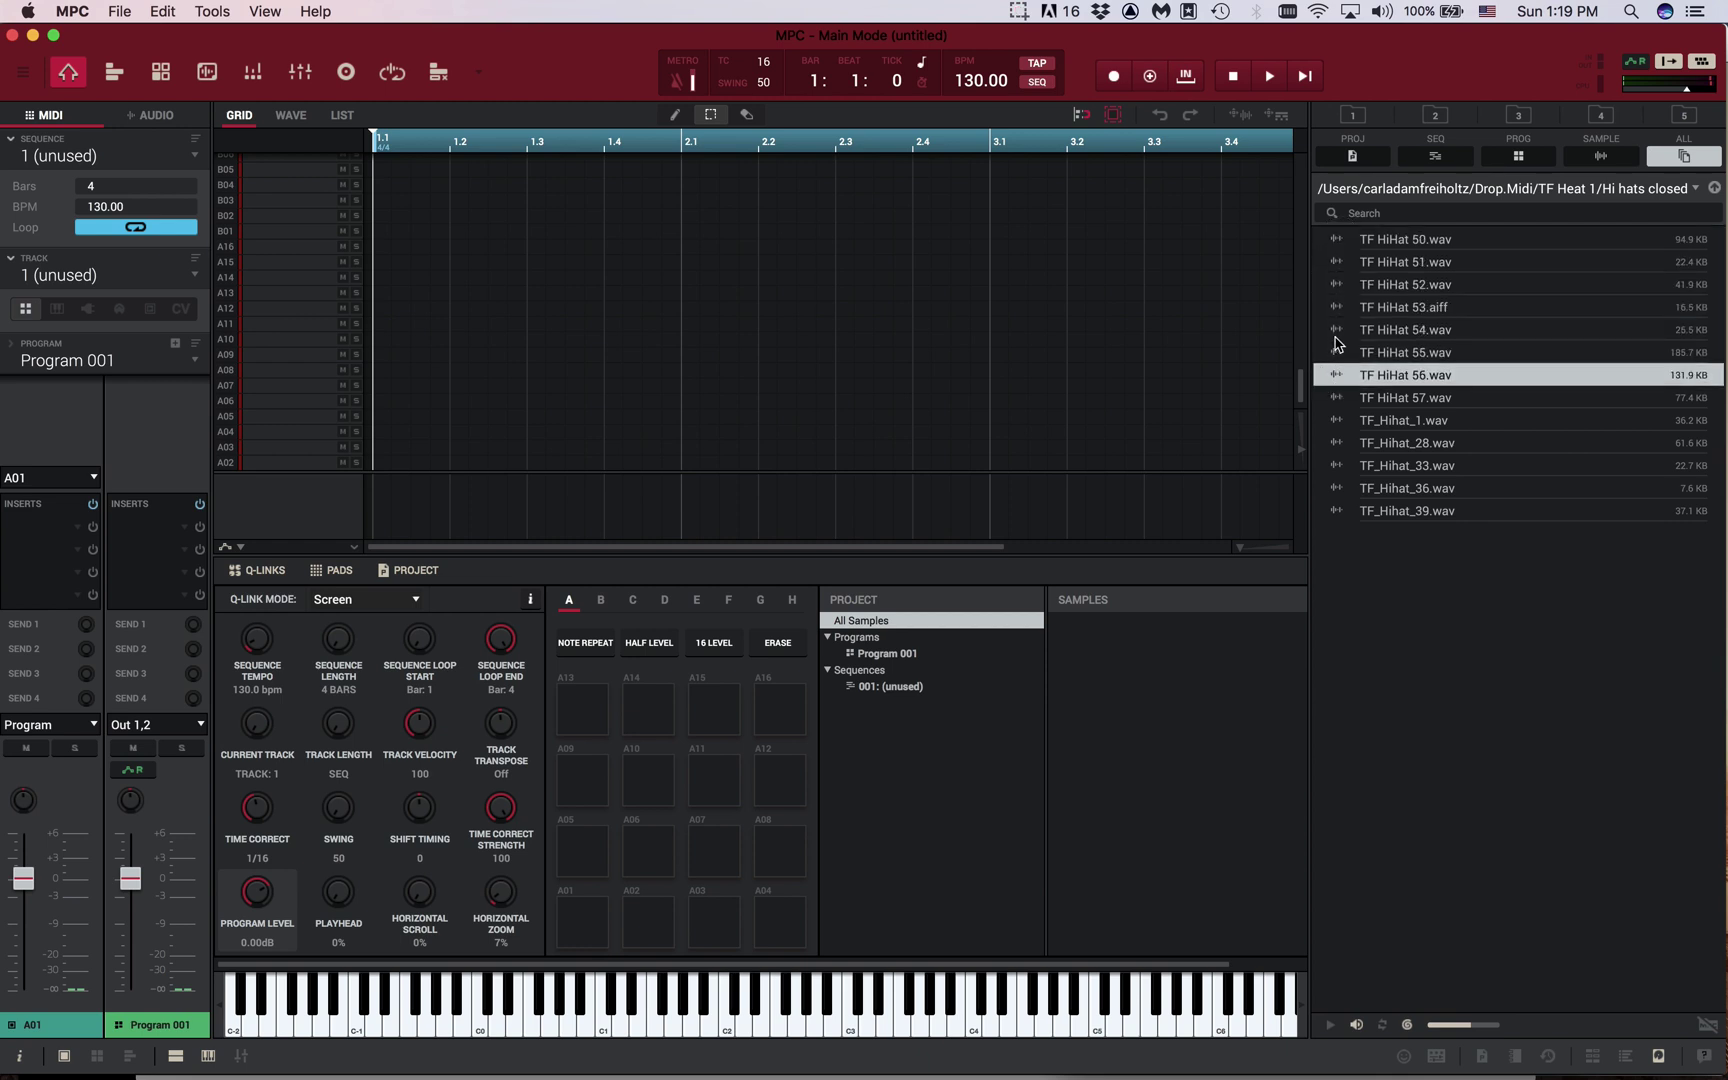
click(1336, 339)
drag(1336, 331, 783, 923)
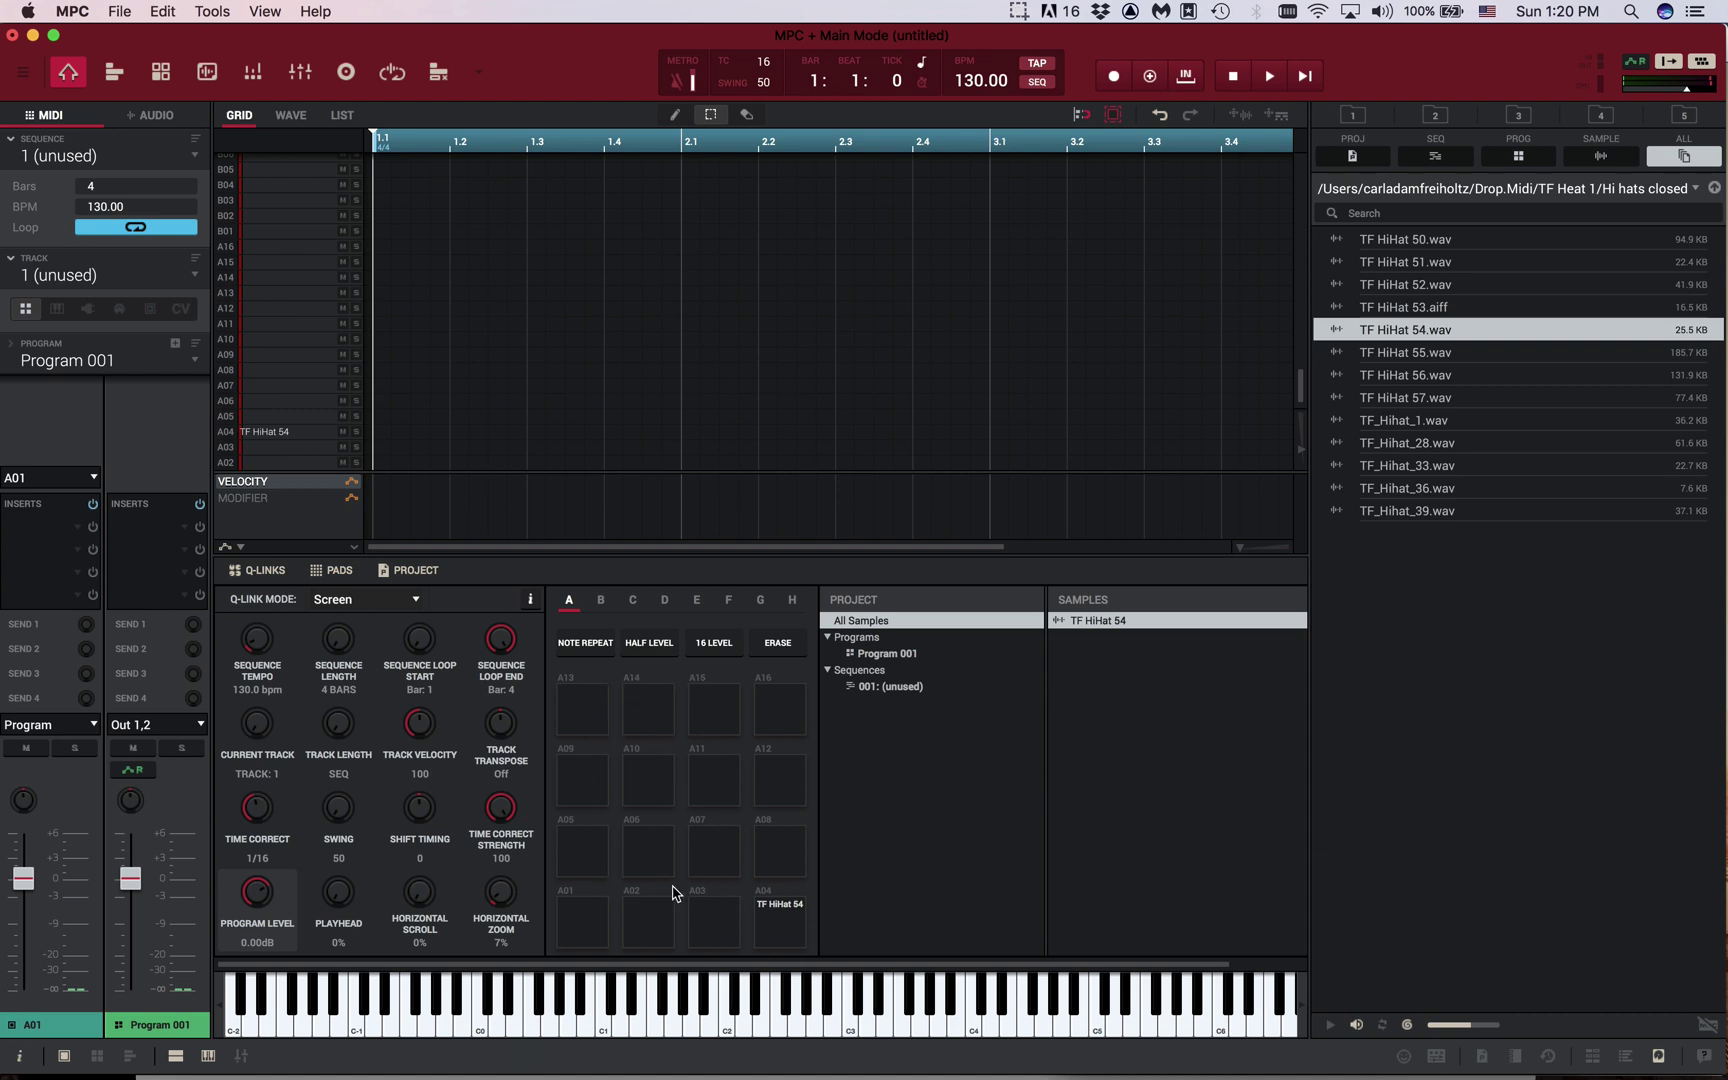
click(792, 926)
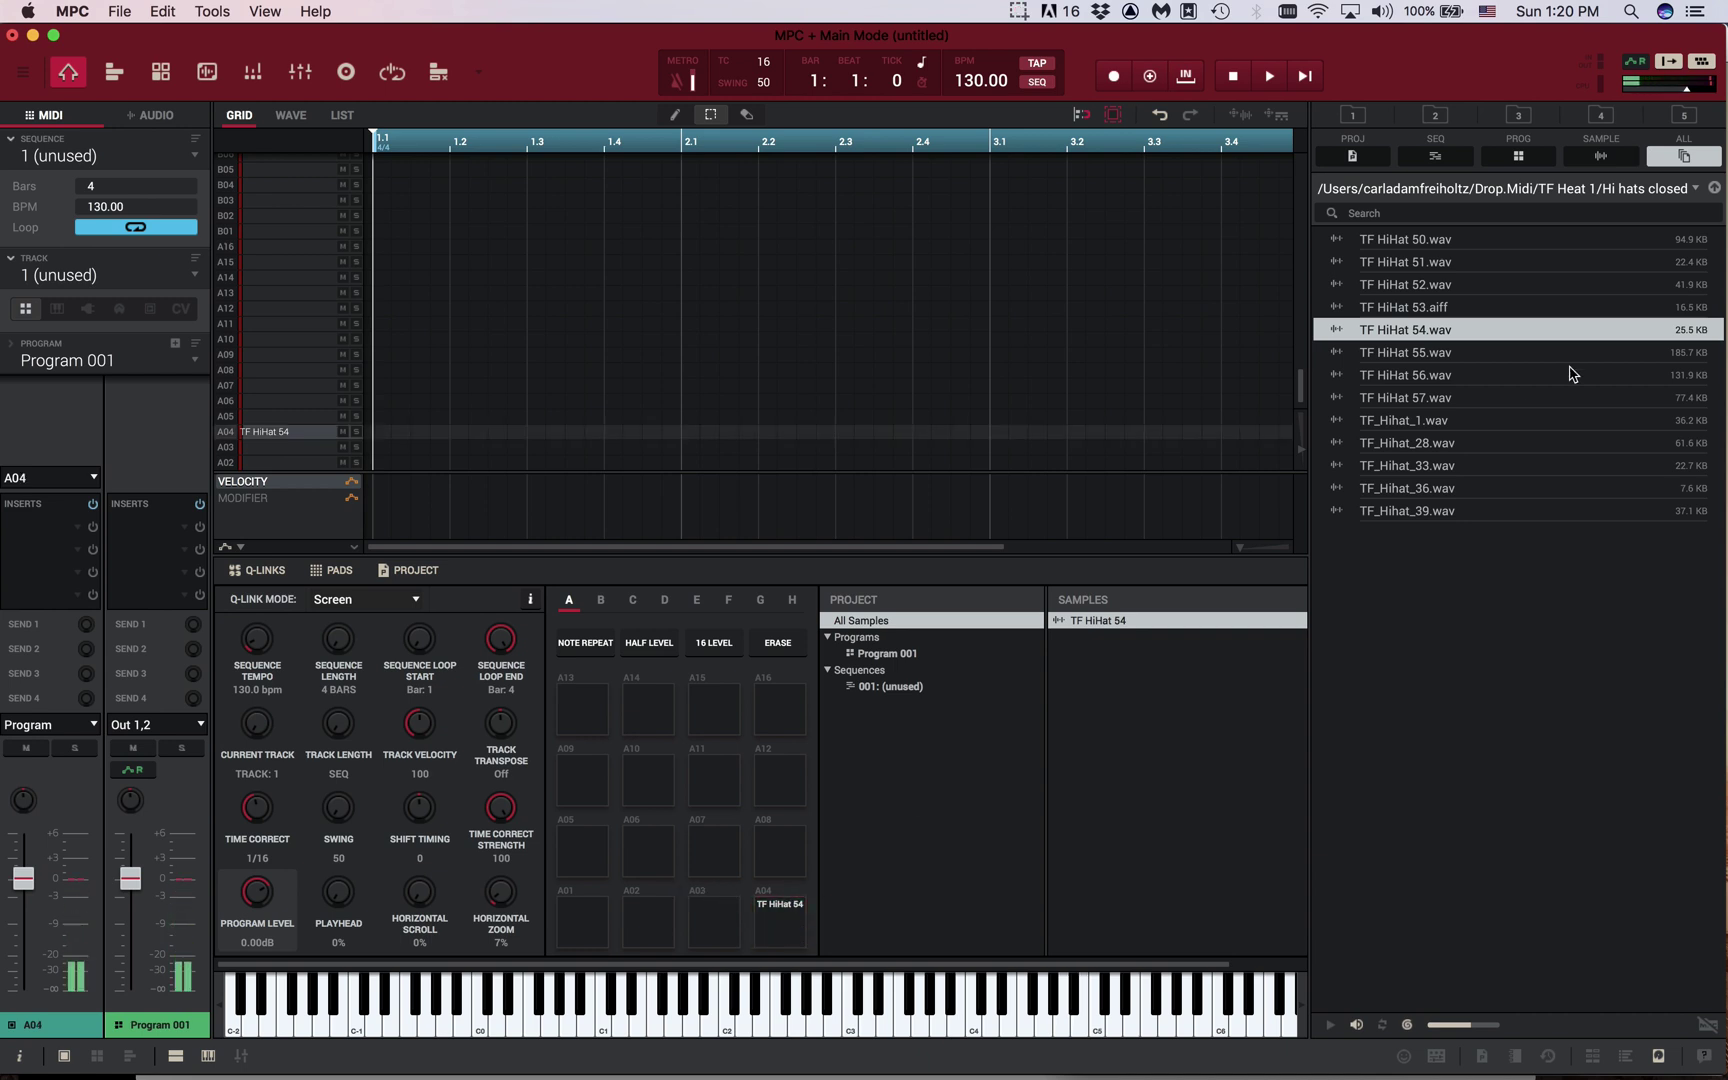
Audition the samples in the Kicks folder and assign TF Kick 53 to pad A01
click(1714, 188)
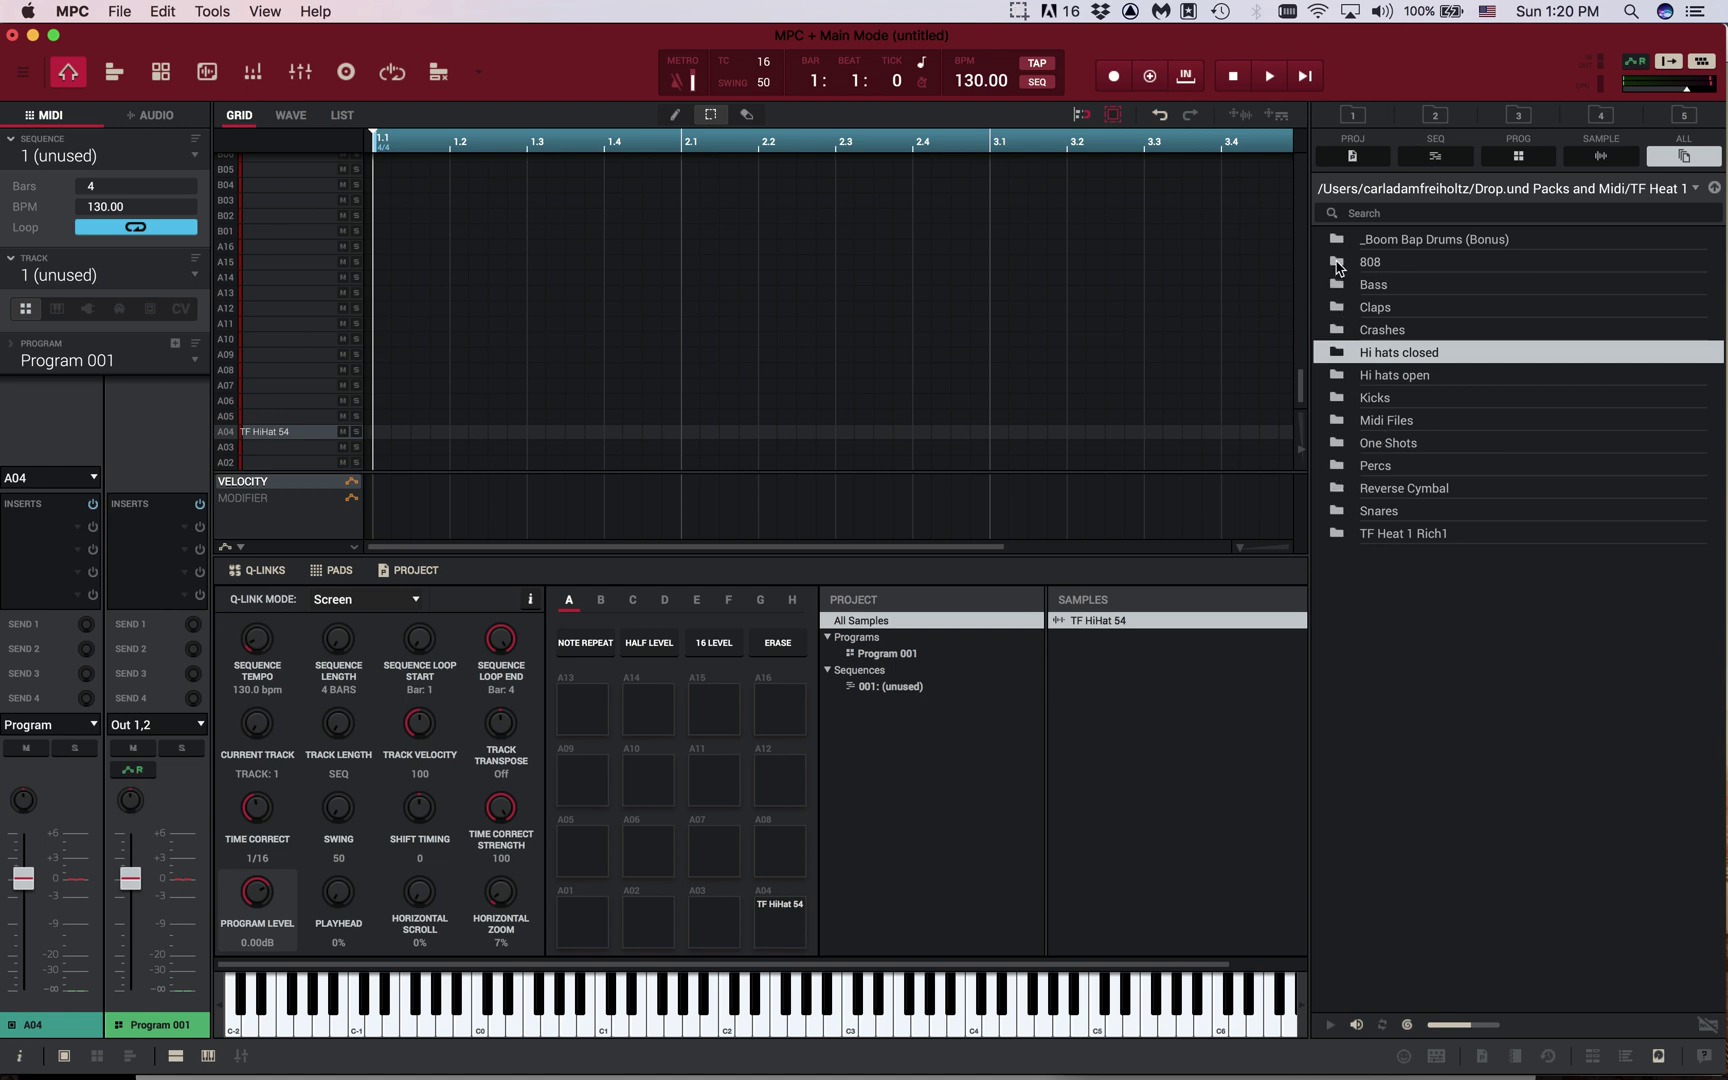
double_click(1332, 403)
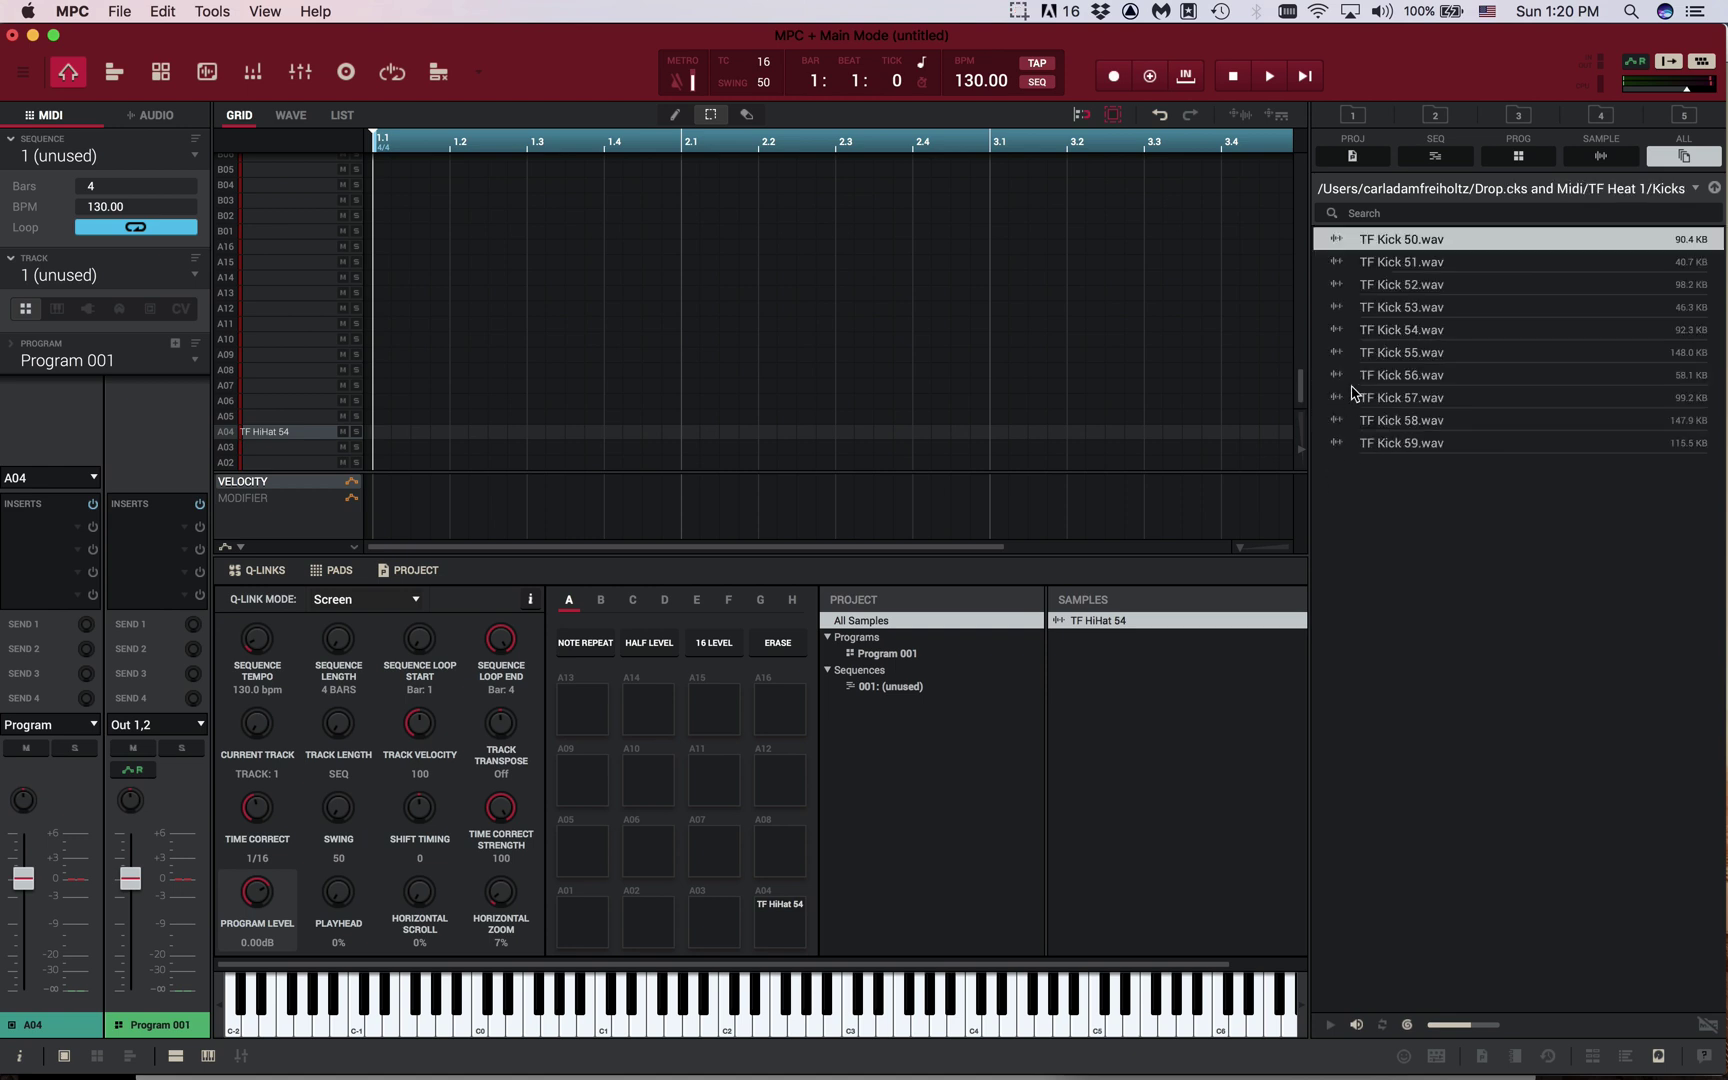
click(1340, 262)
click(1340, 284)
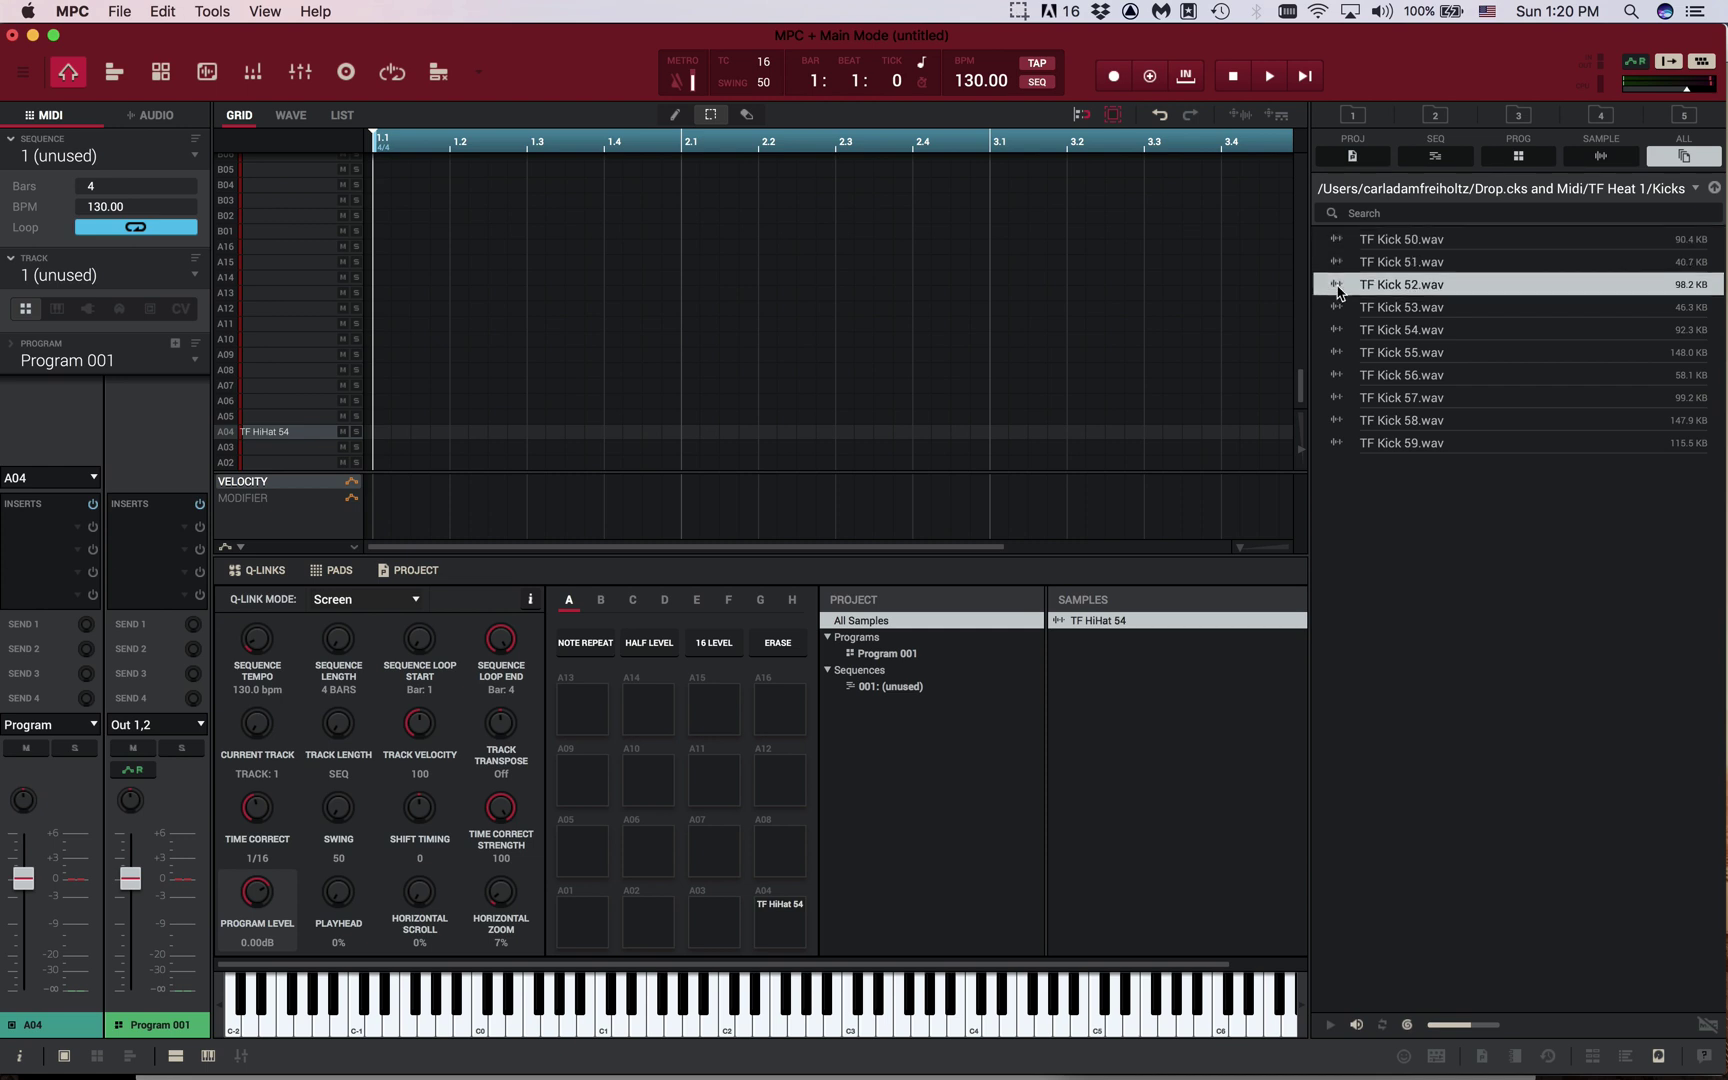
click(1339, 308)
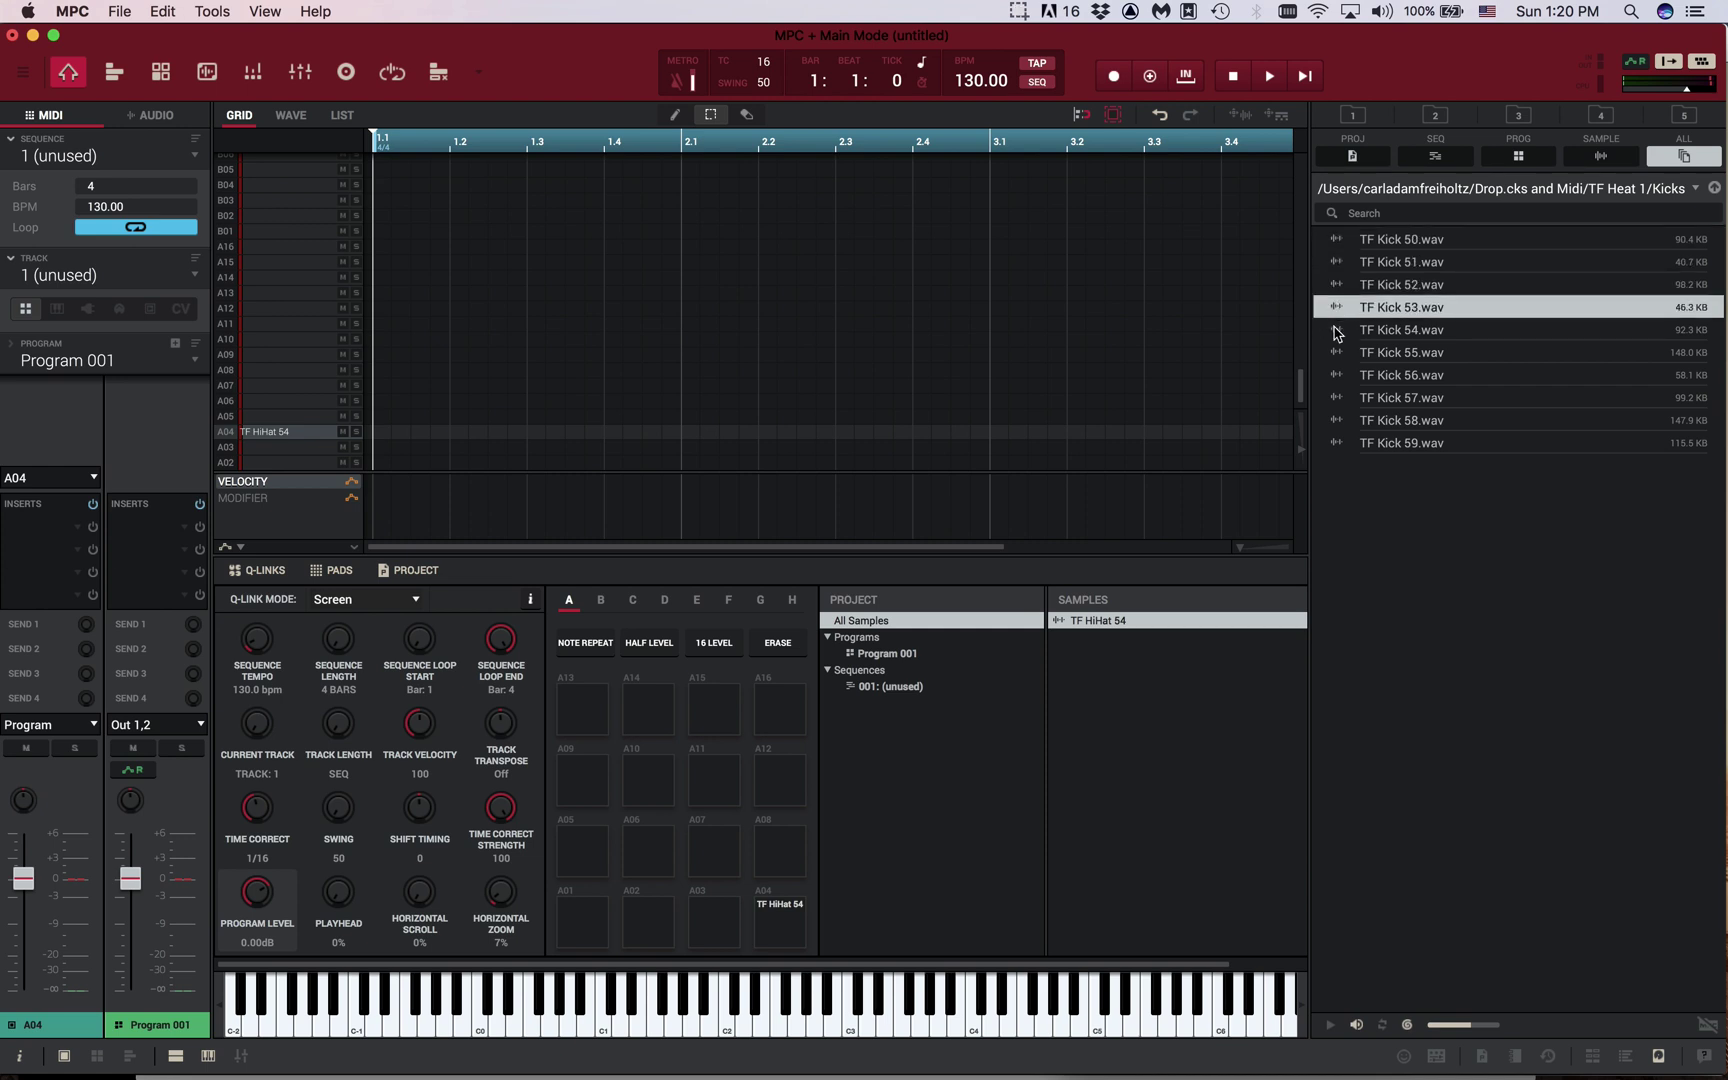
click(1336, 331)
click(1337, 311)
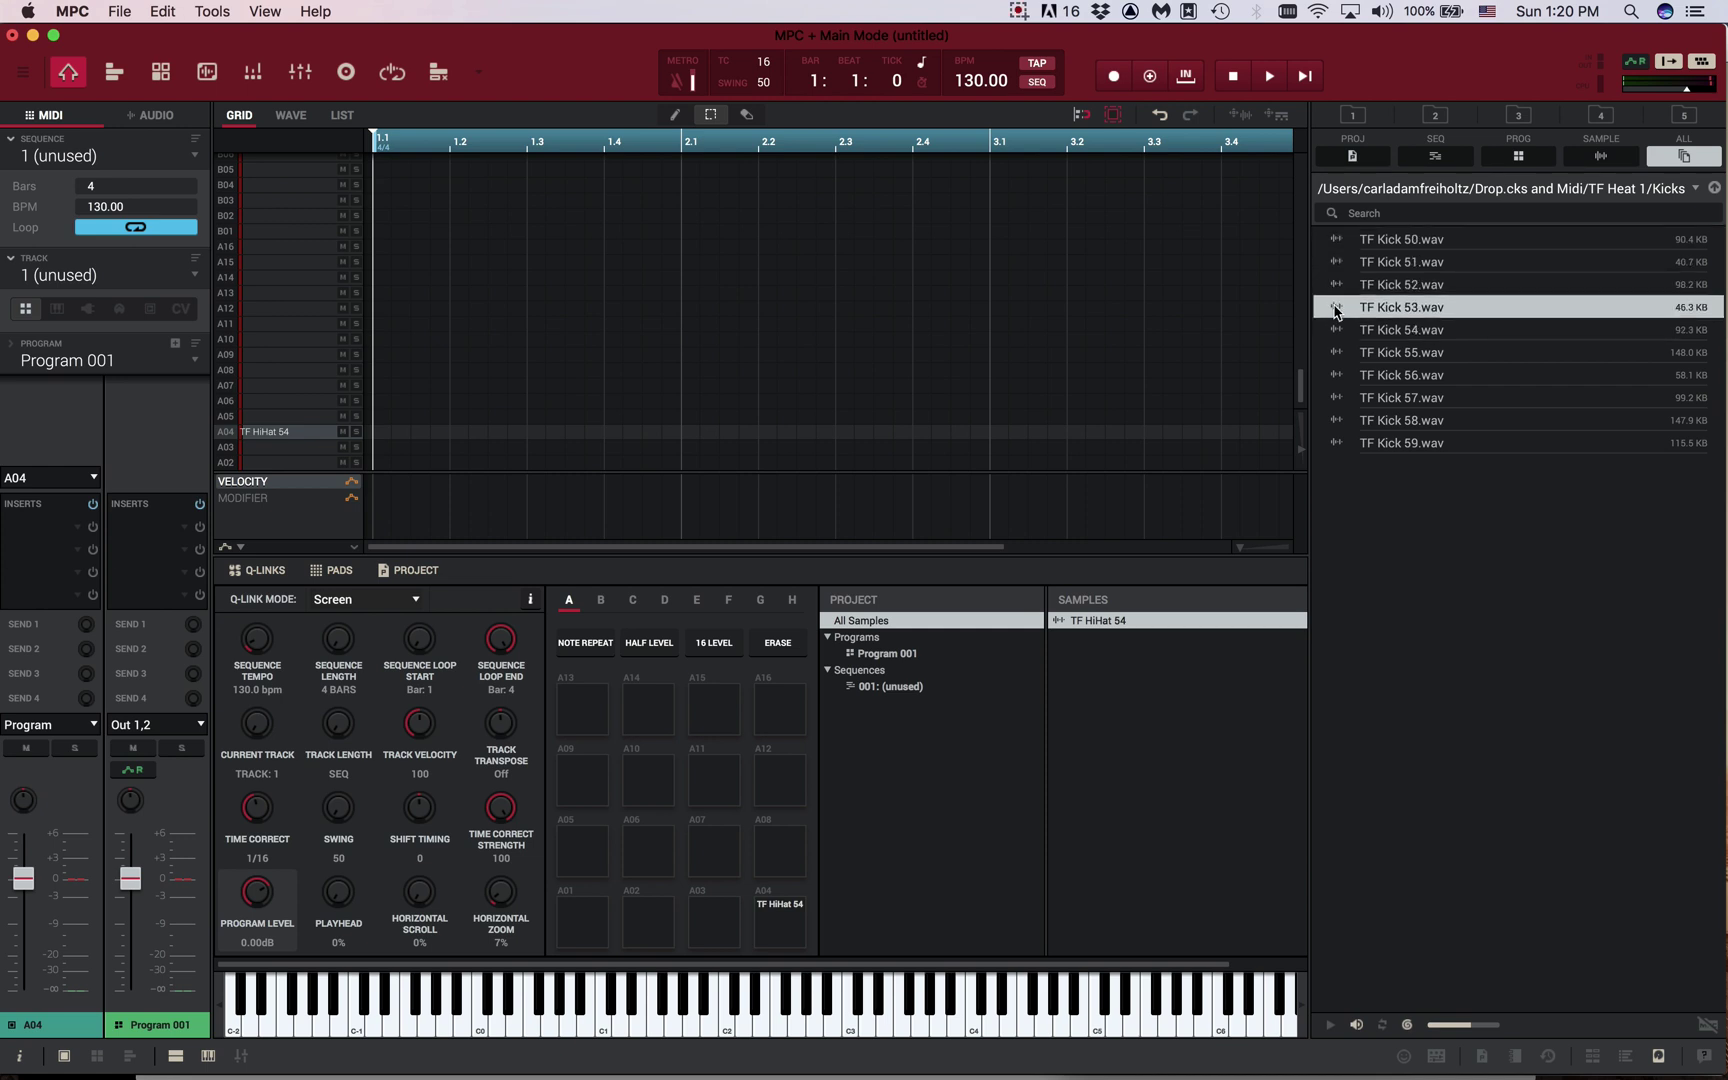
click(1337, 352)
click(1337, 376)
click(1338, 400)
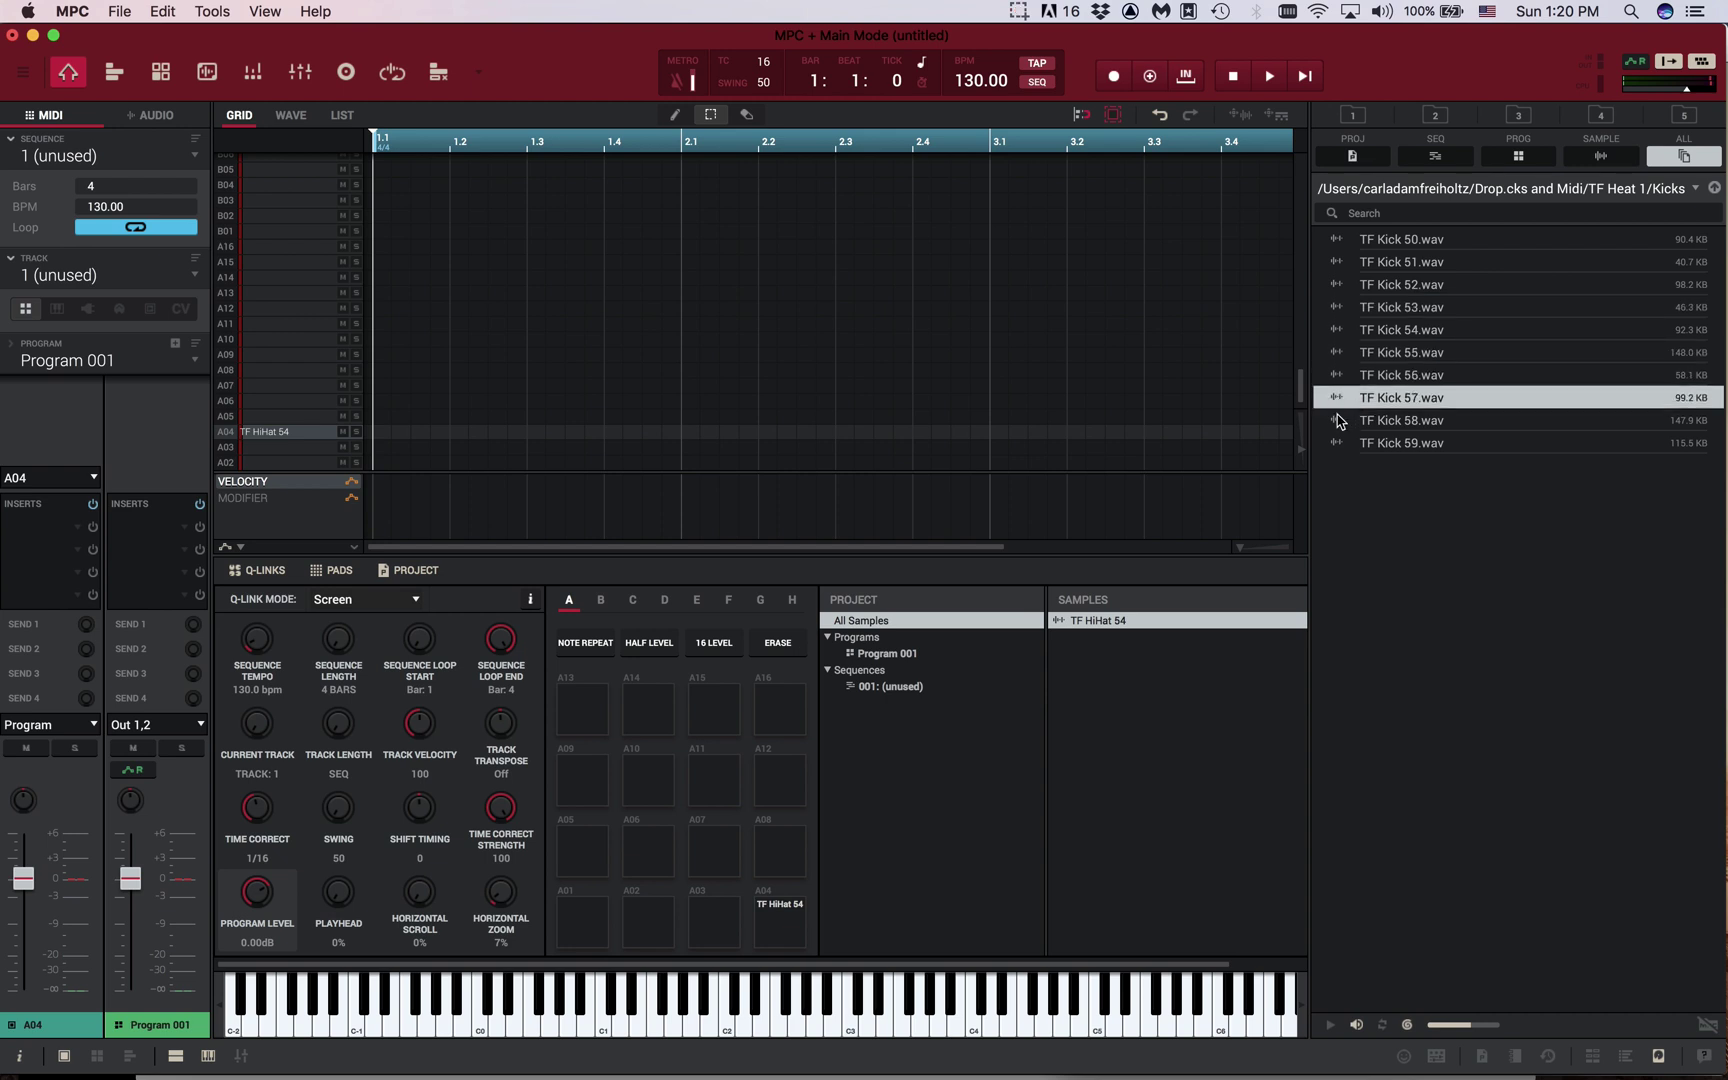
click(1338, 421)
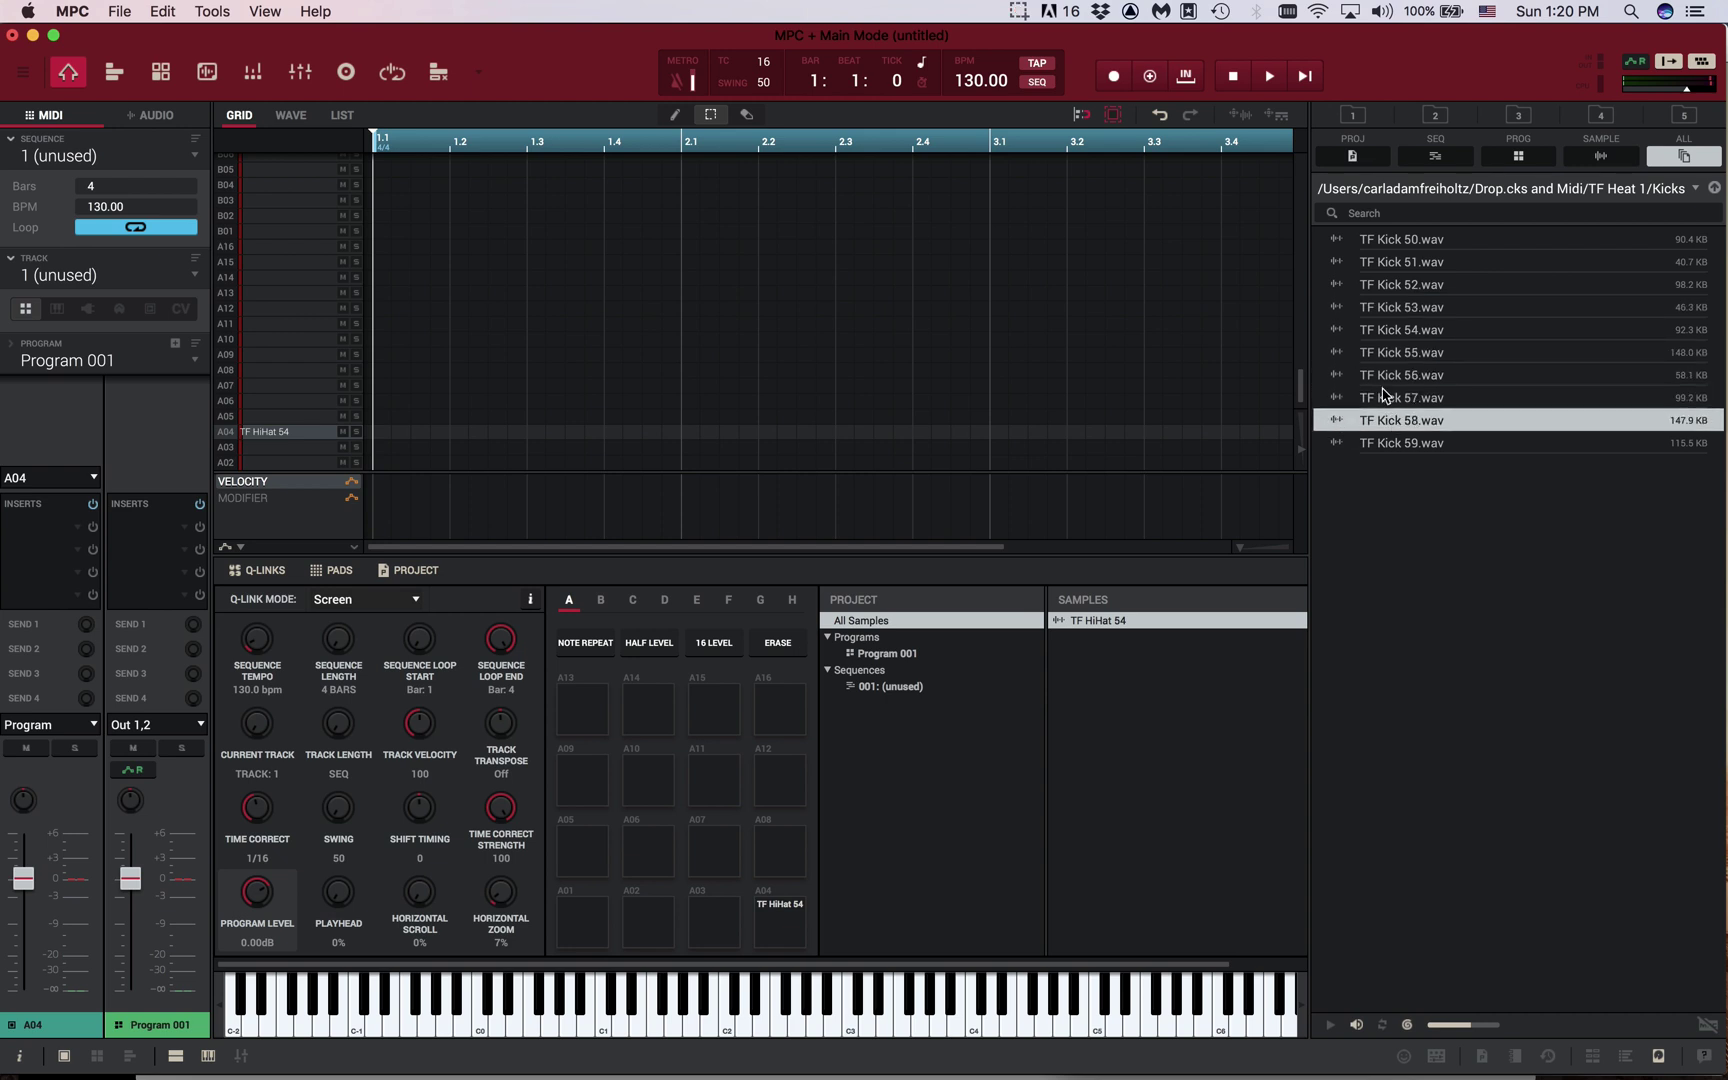
click(1338, 308)
drag(1376, 314, 597, 930)
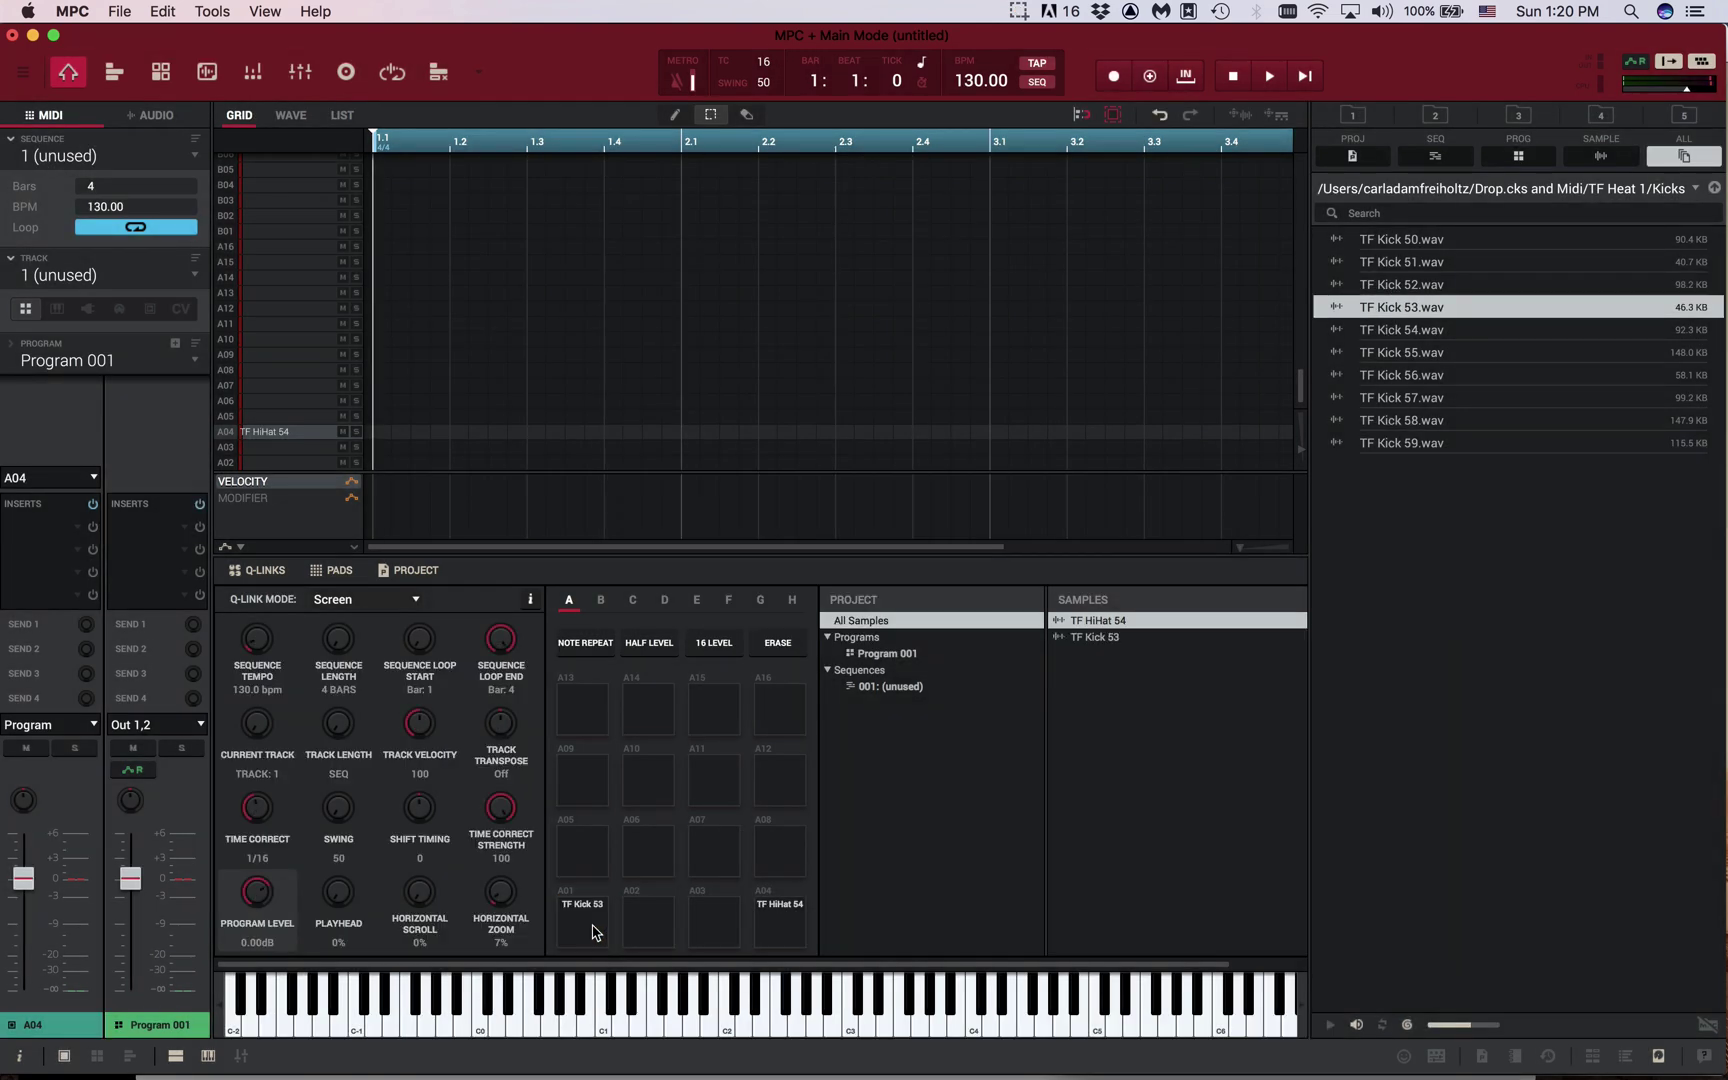
Test playing the kick and hi-hat pads from the computer keyboard in pads mode
click(1700, 64)
click(1704, 64)
key(z)
key(v)
key(z)
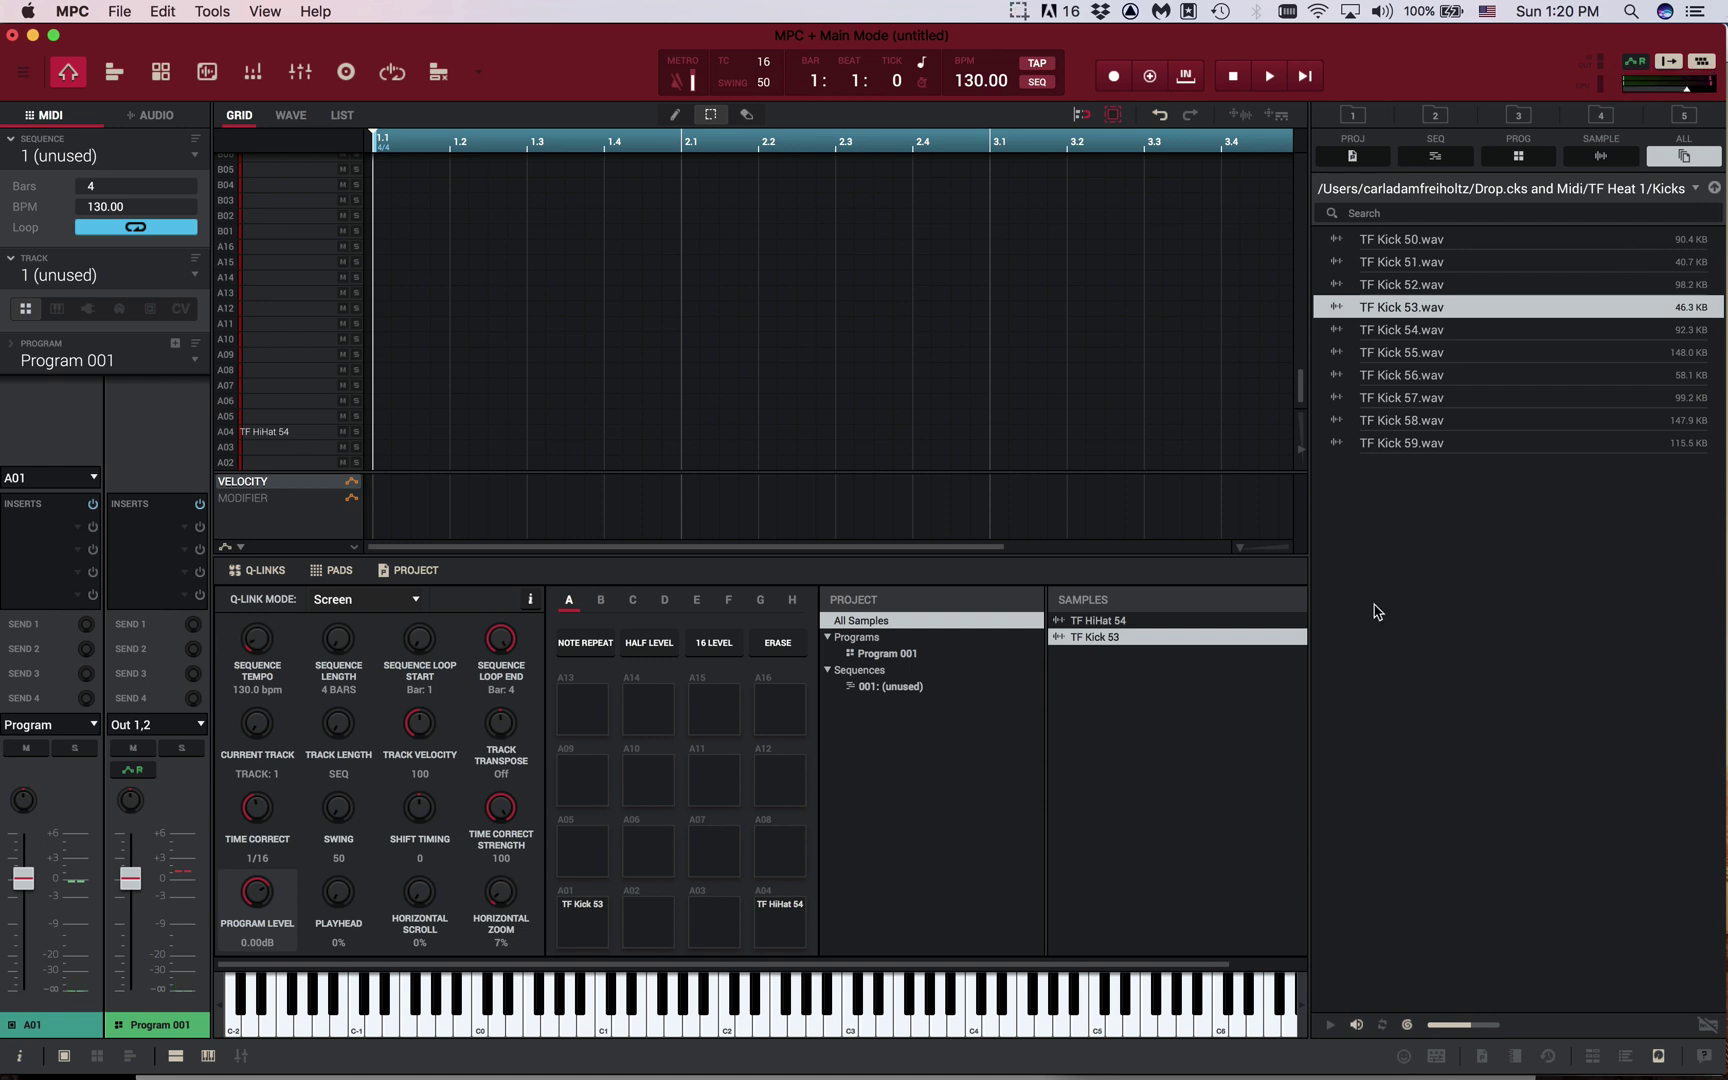
key(v)
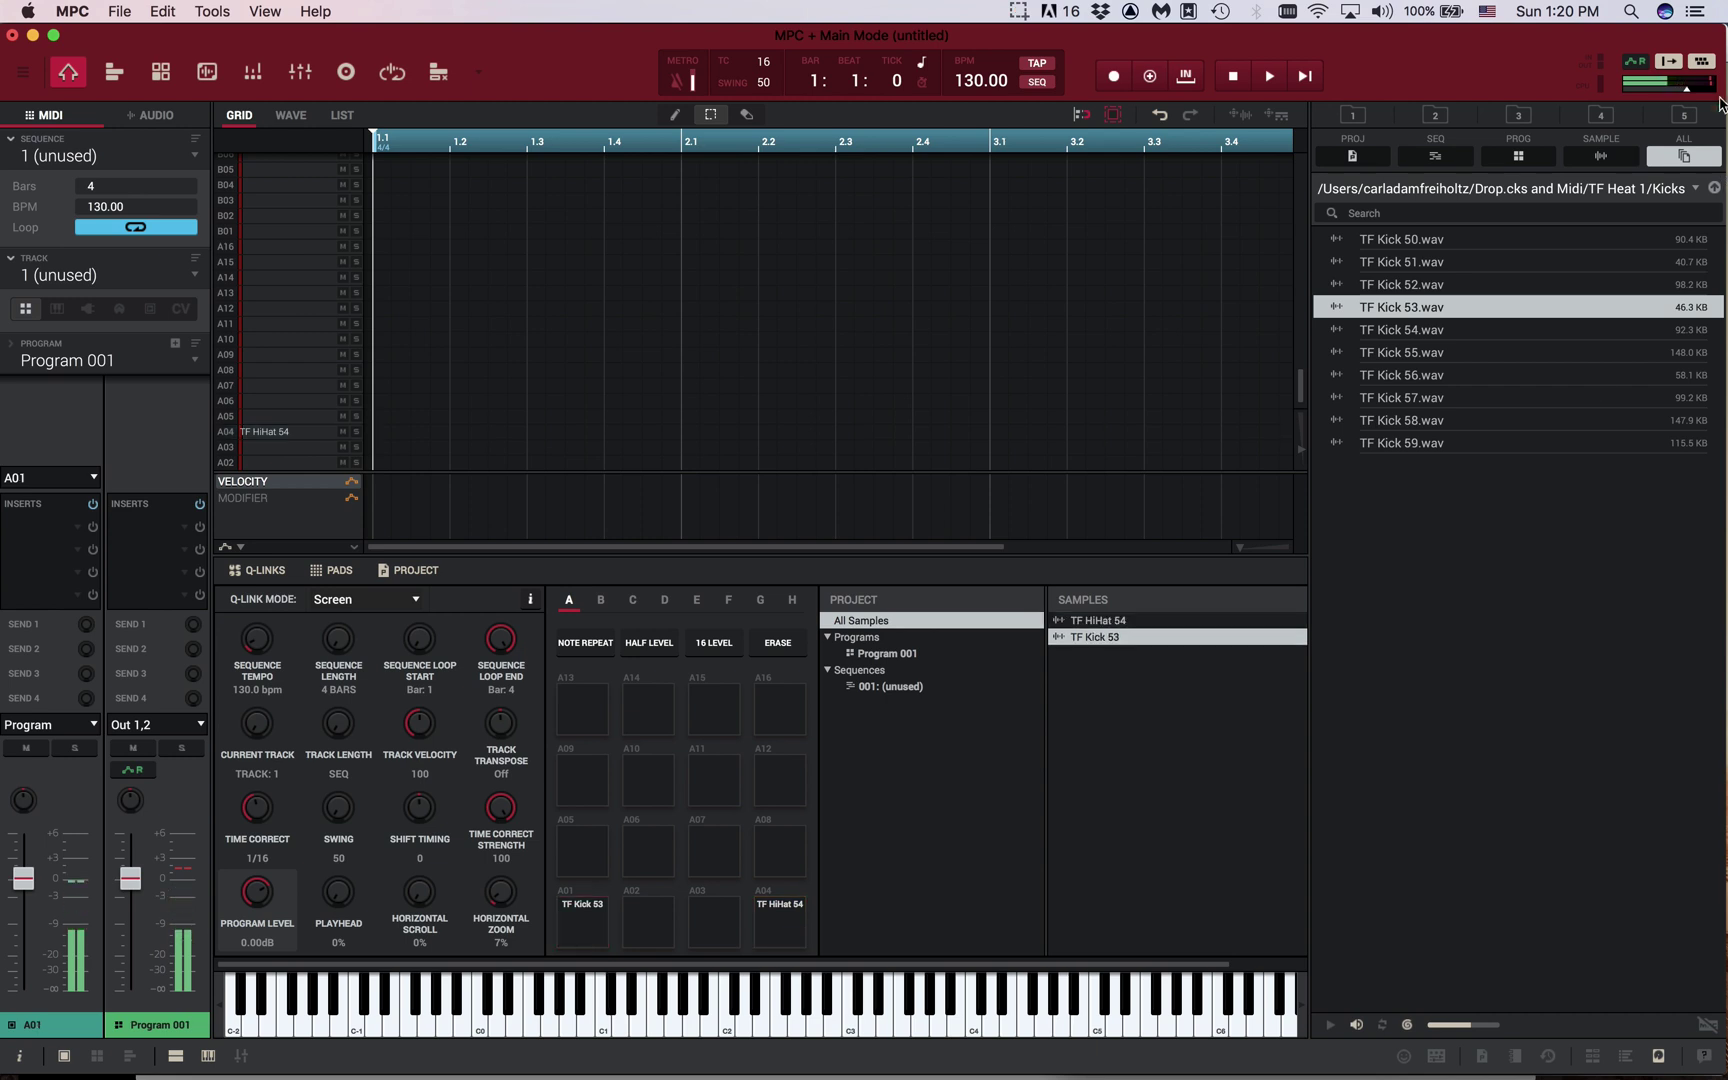
key(z)
Try the computer keyboard's MIDI keys mode and a plugin track, return the track to the drum program and play pad A04
click(1703, 64)
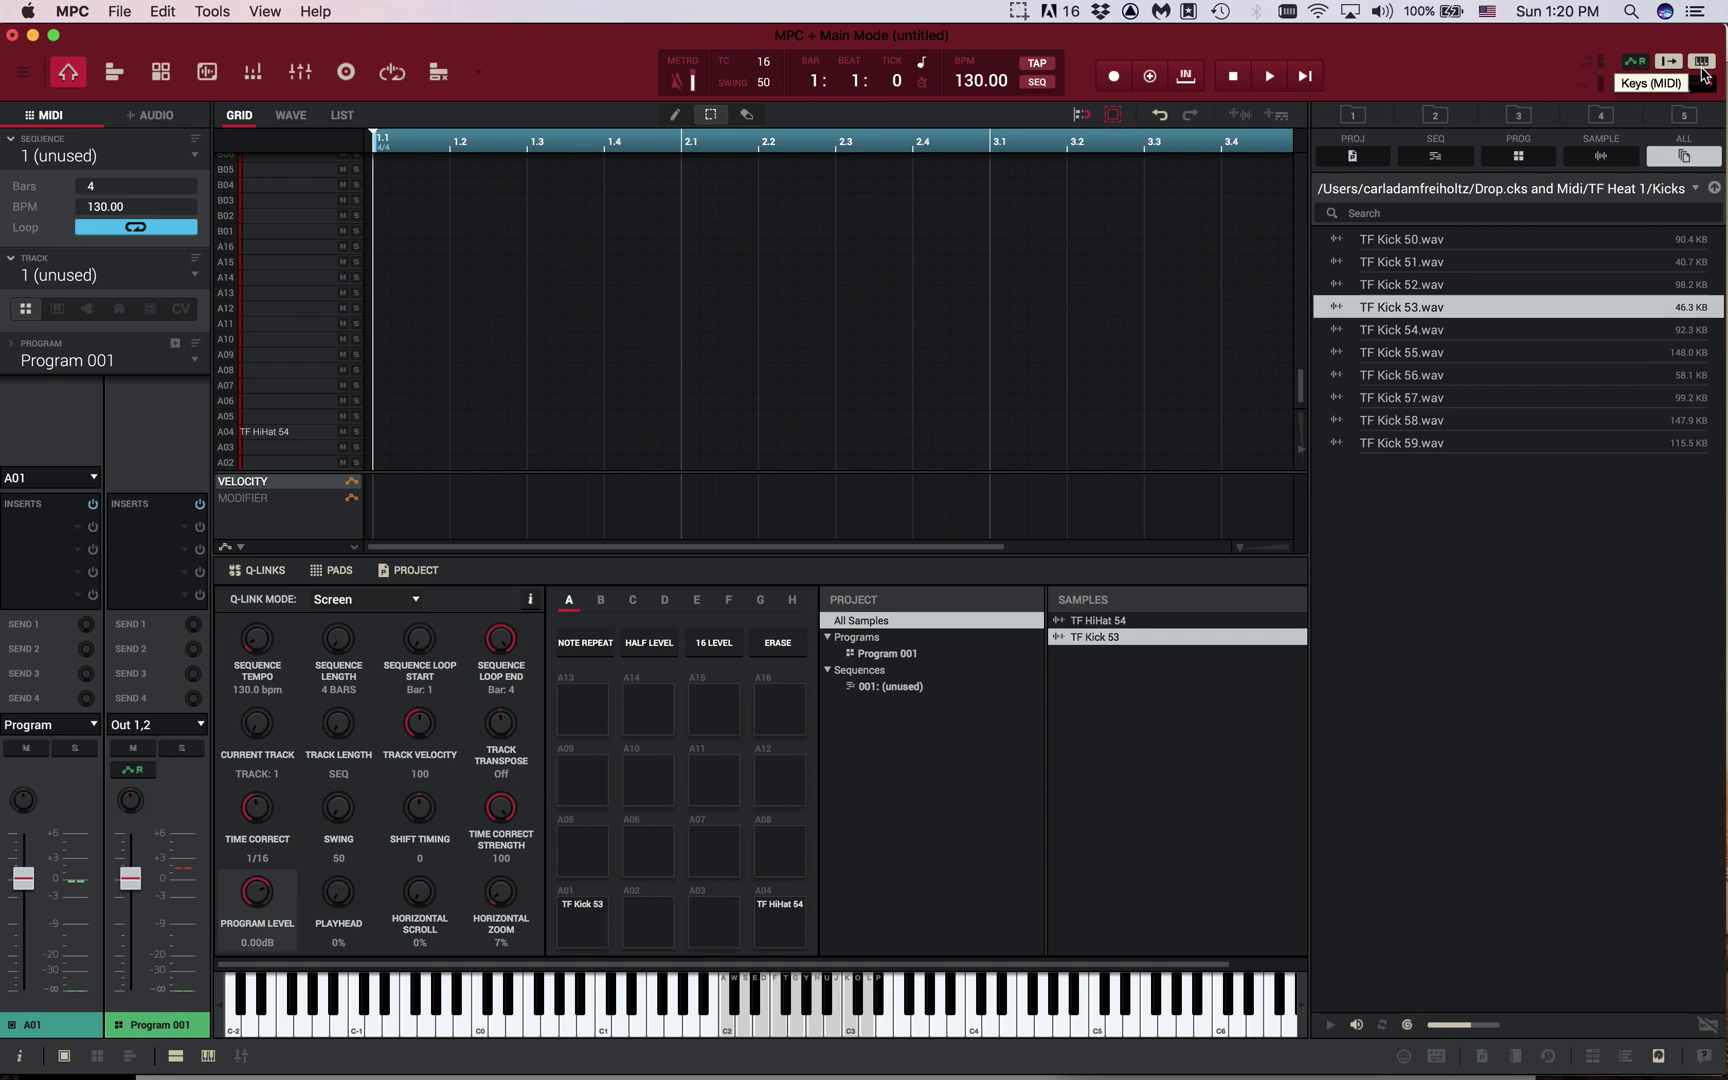
key(a)
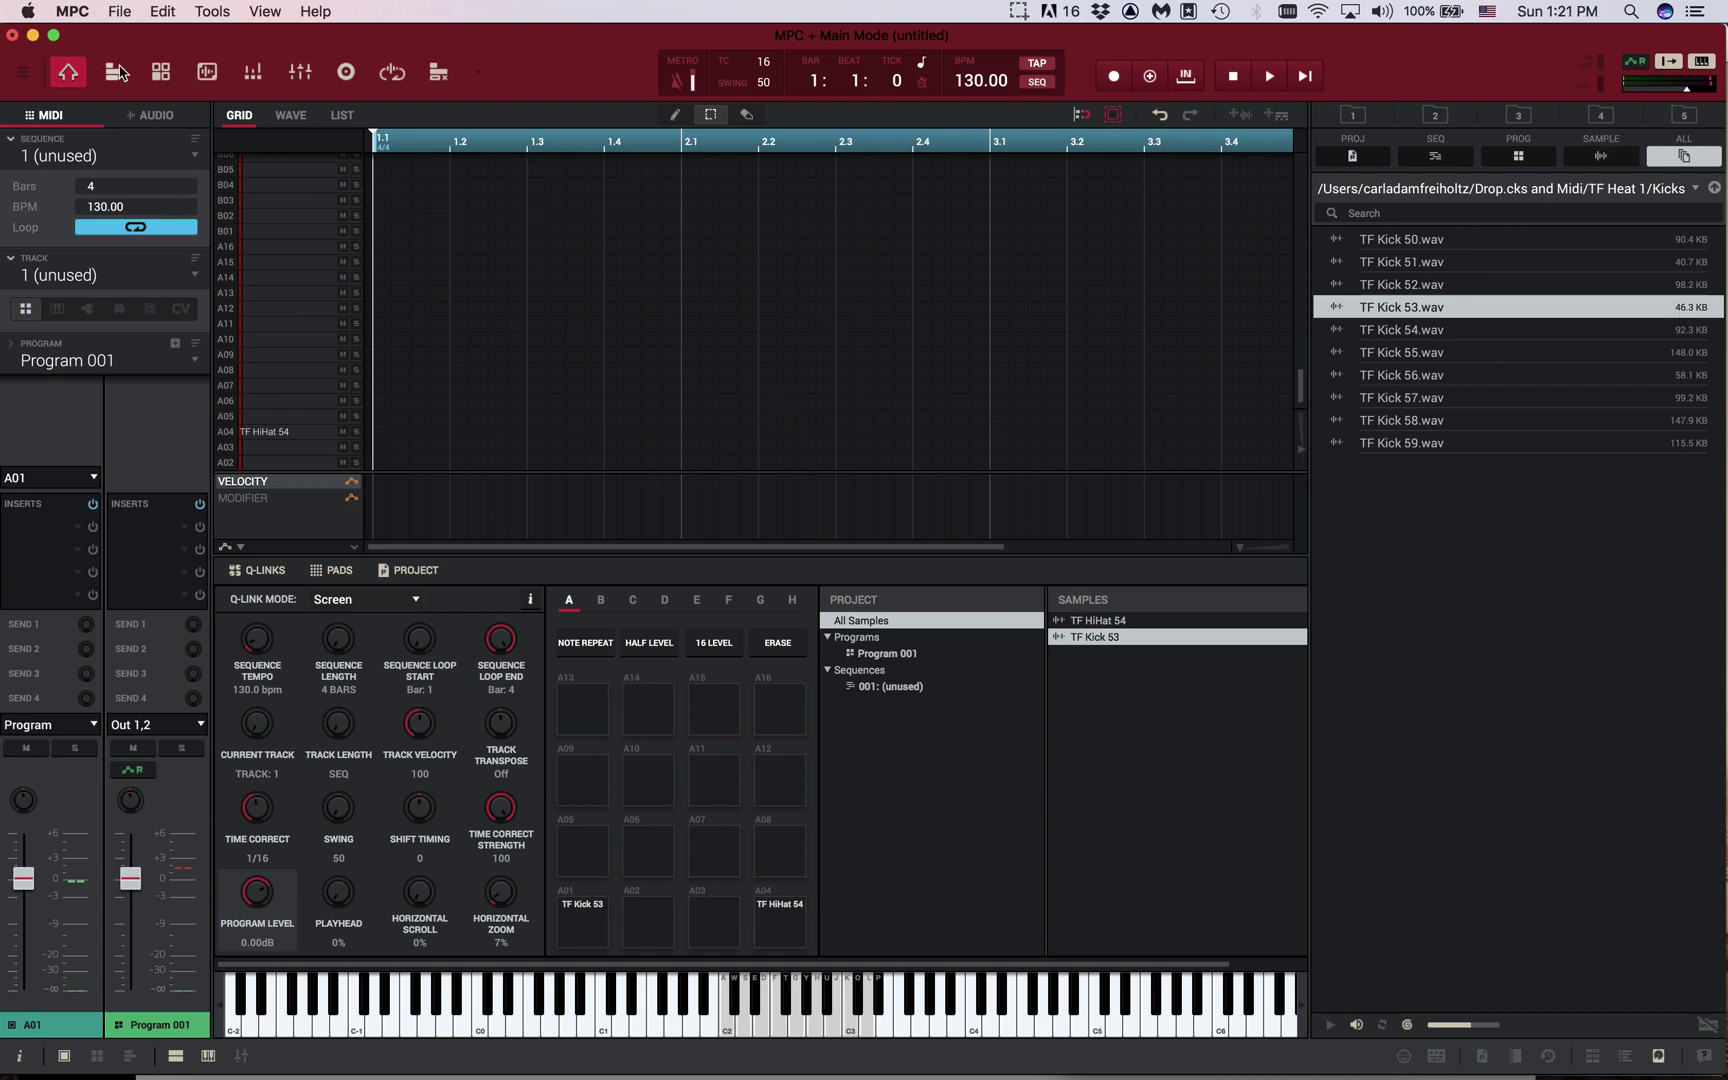
click(89, 311)
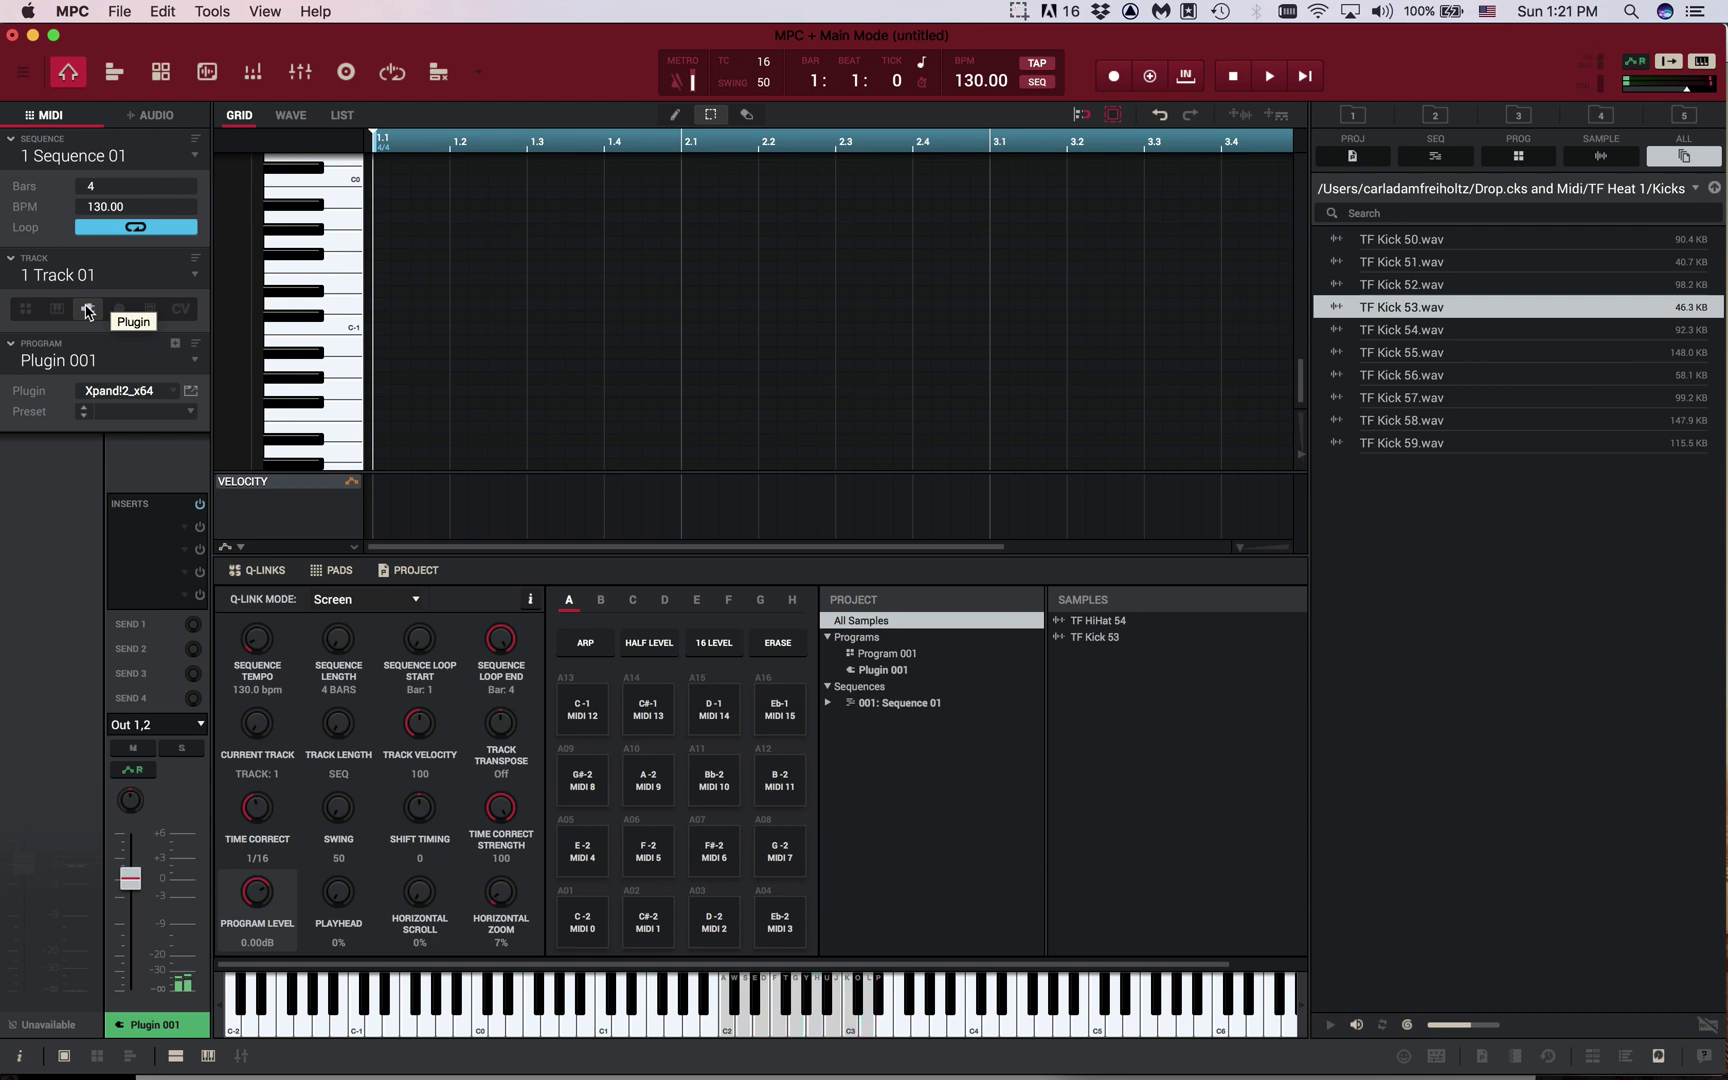
click(26, 308)
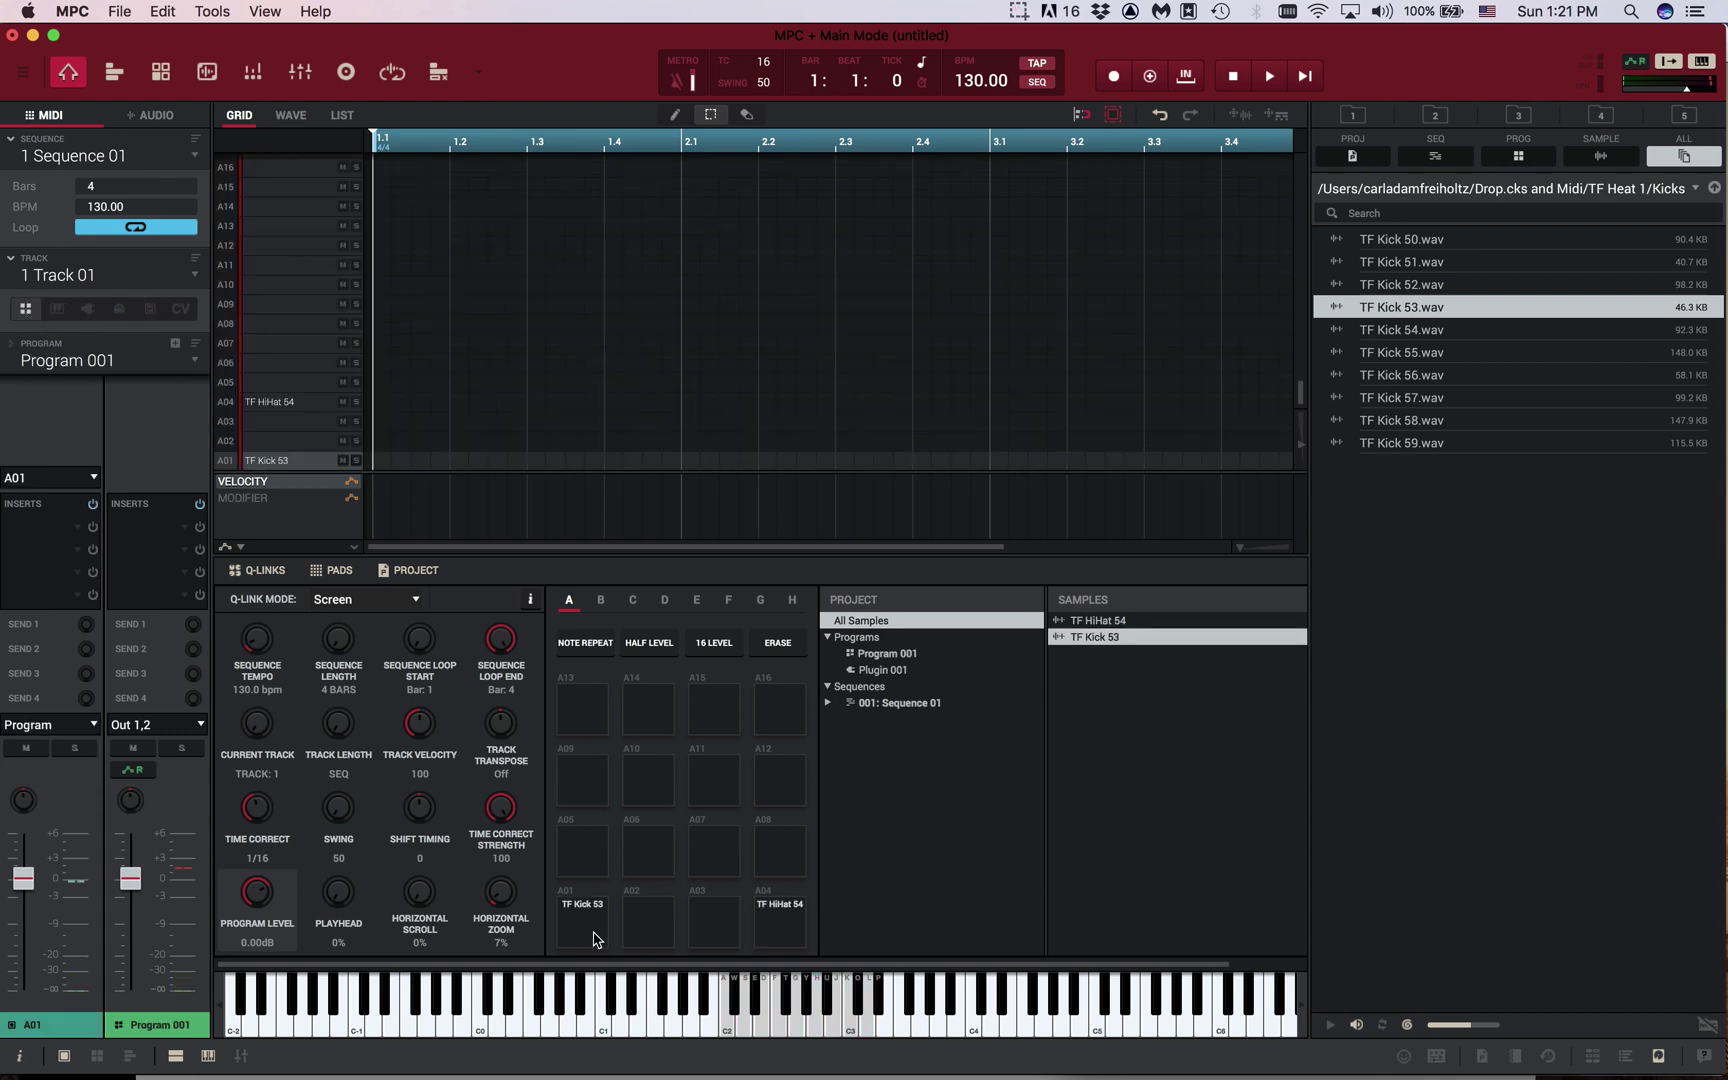
click(780, 920)
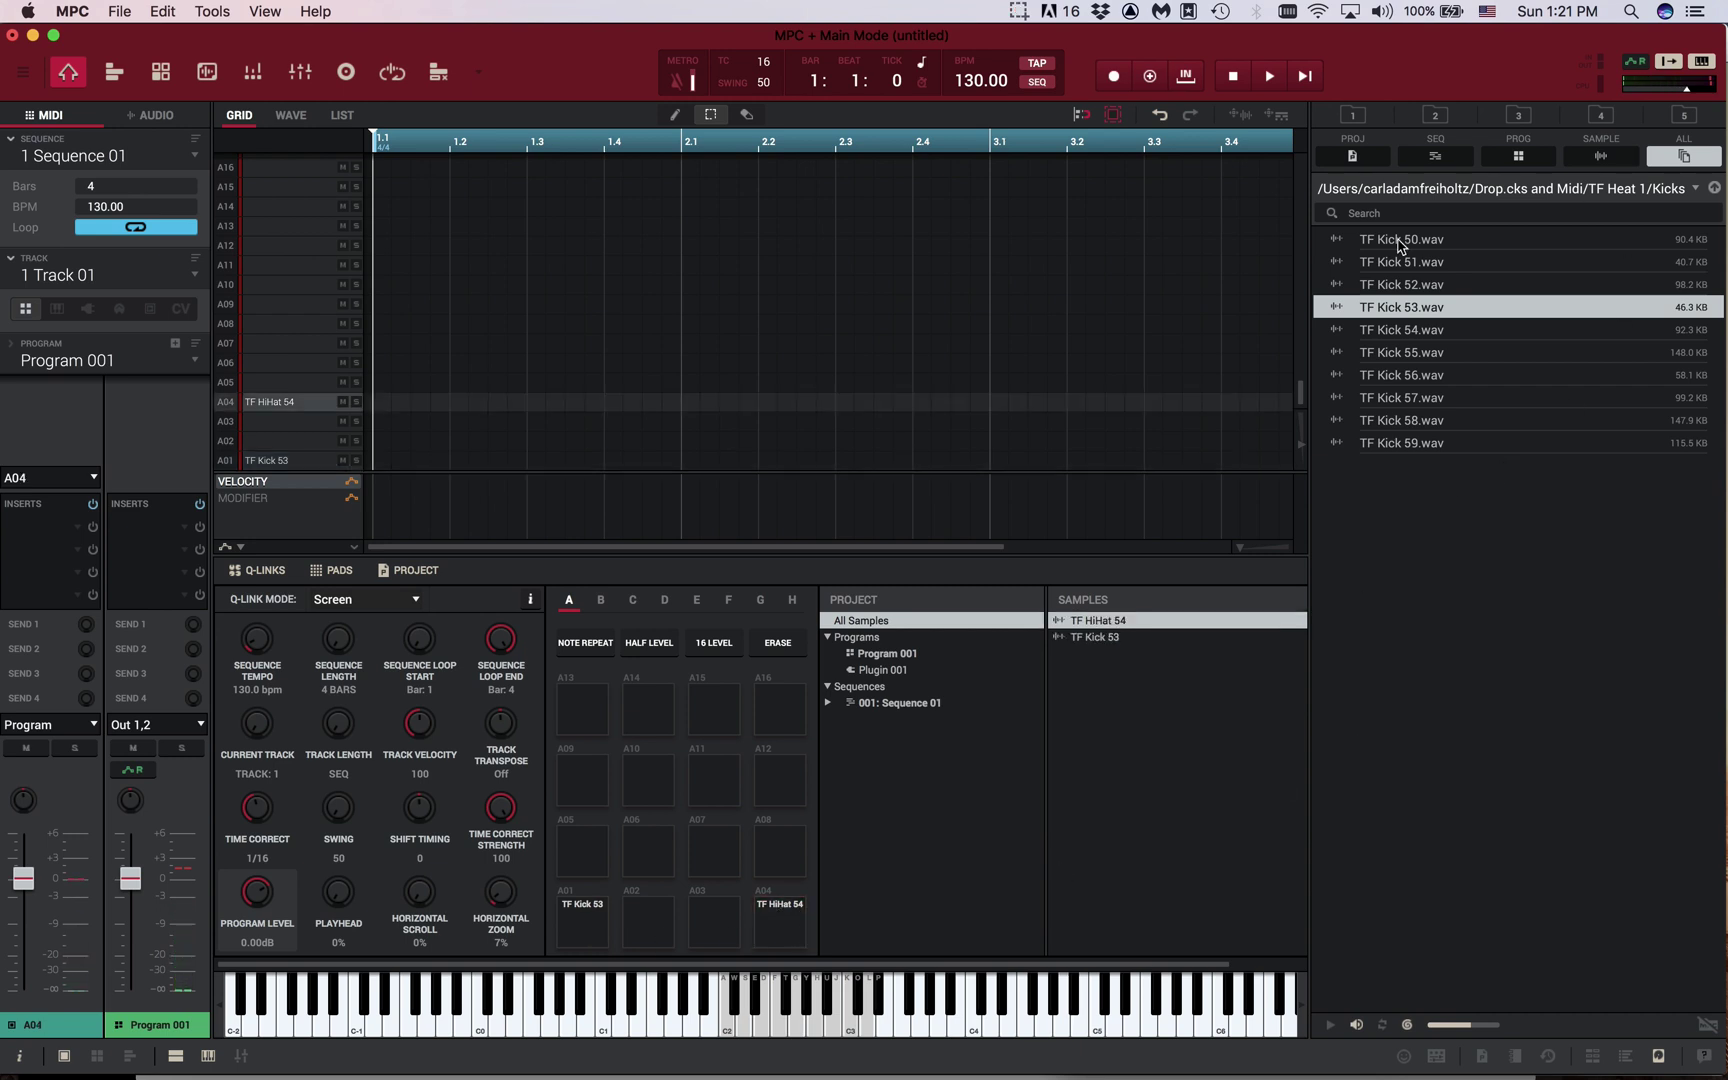
Audition the samples in the Snares folder and assign TF Snare 54 to pad A08
click(1714, 189)
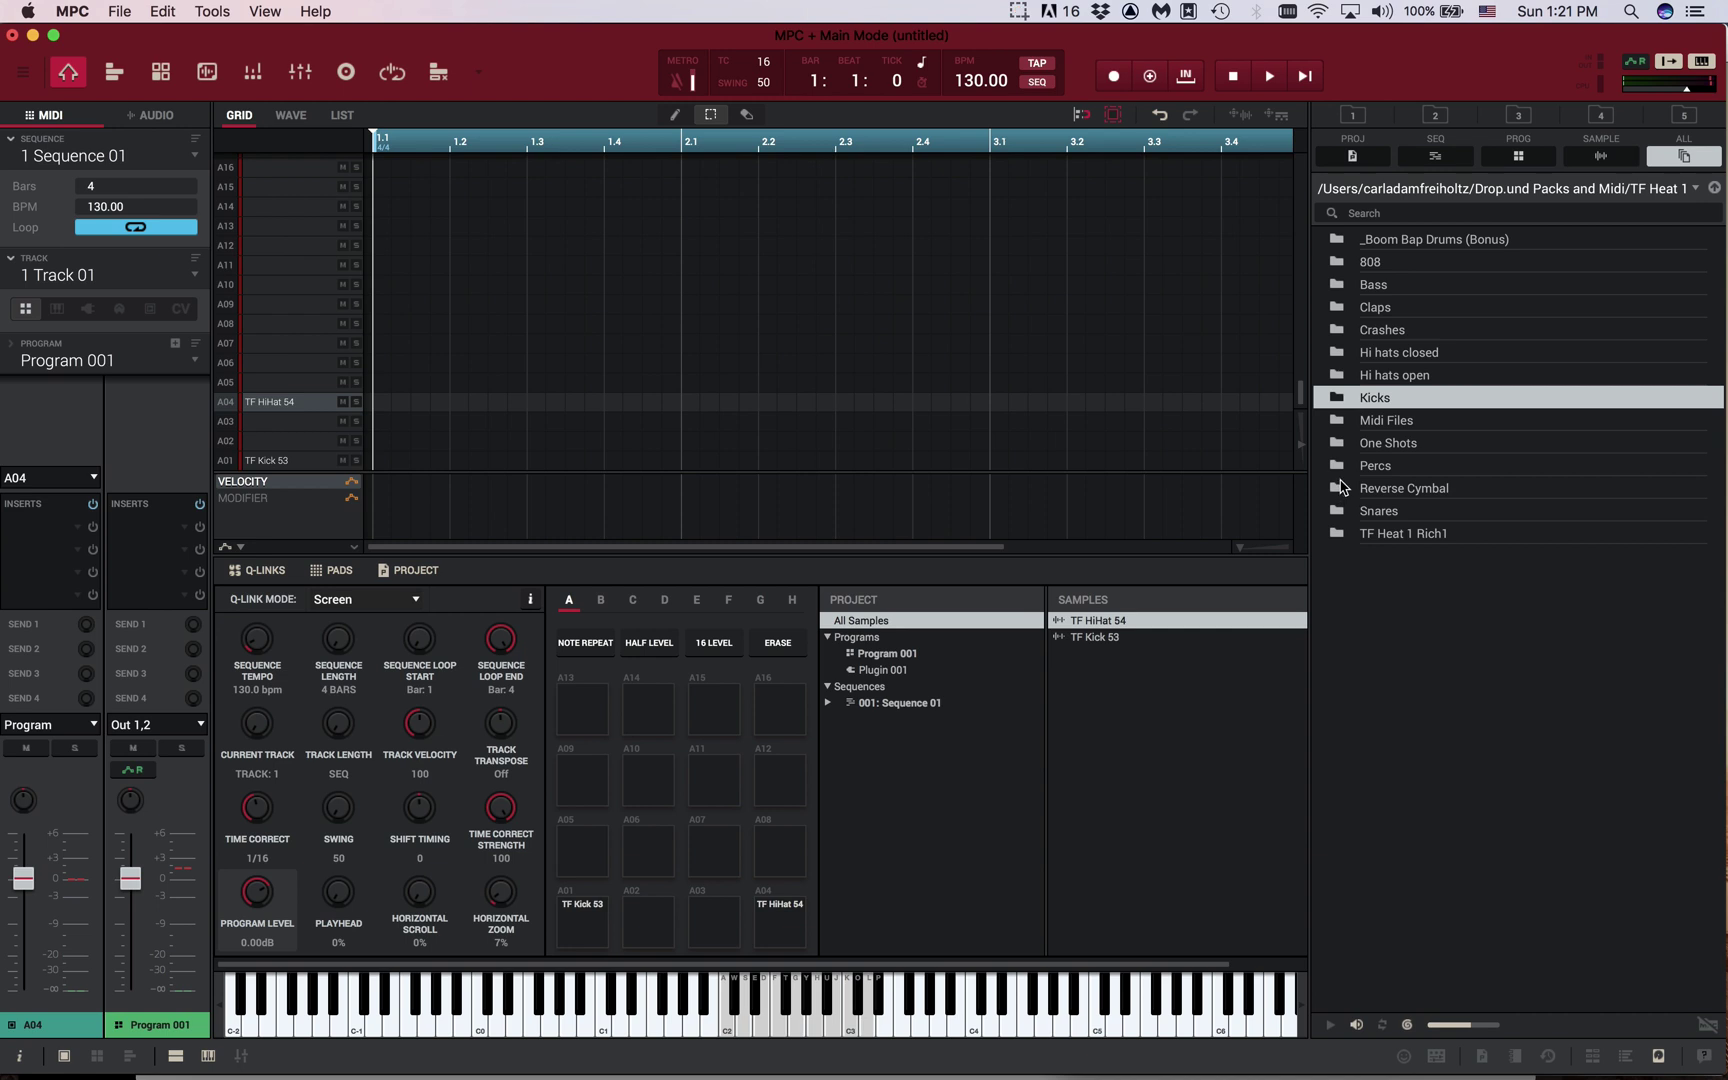
double_click(1340, 511)
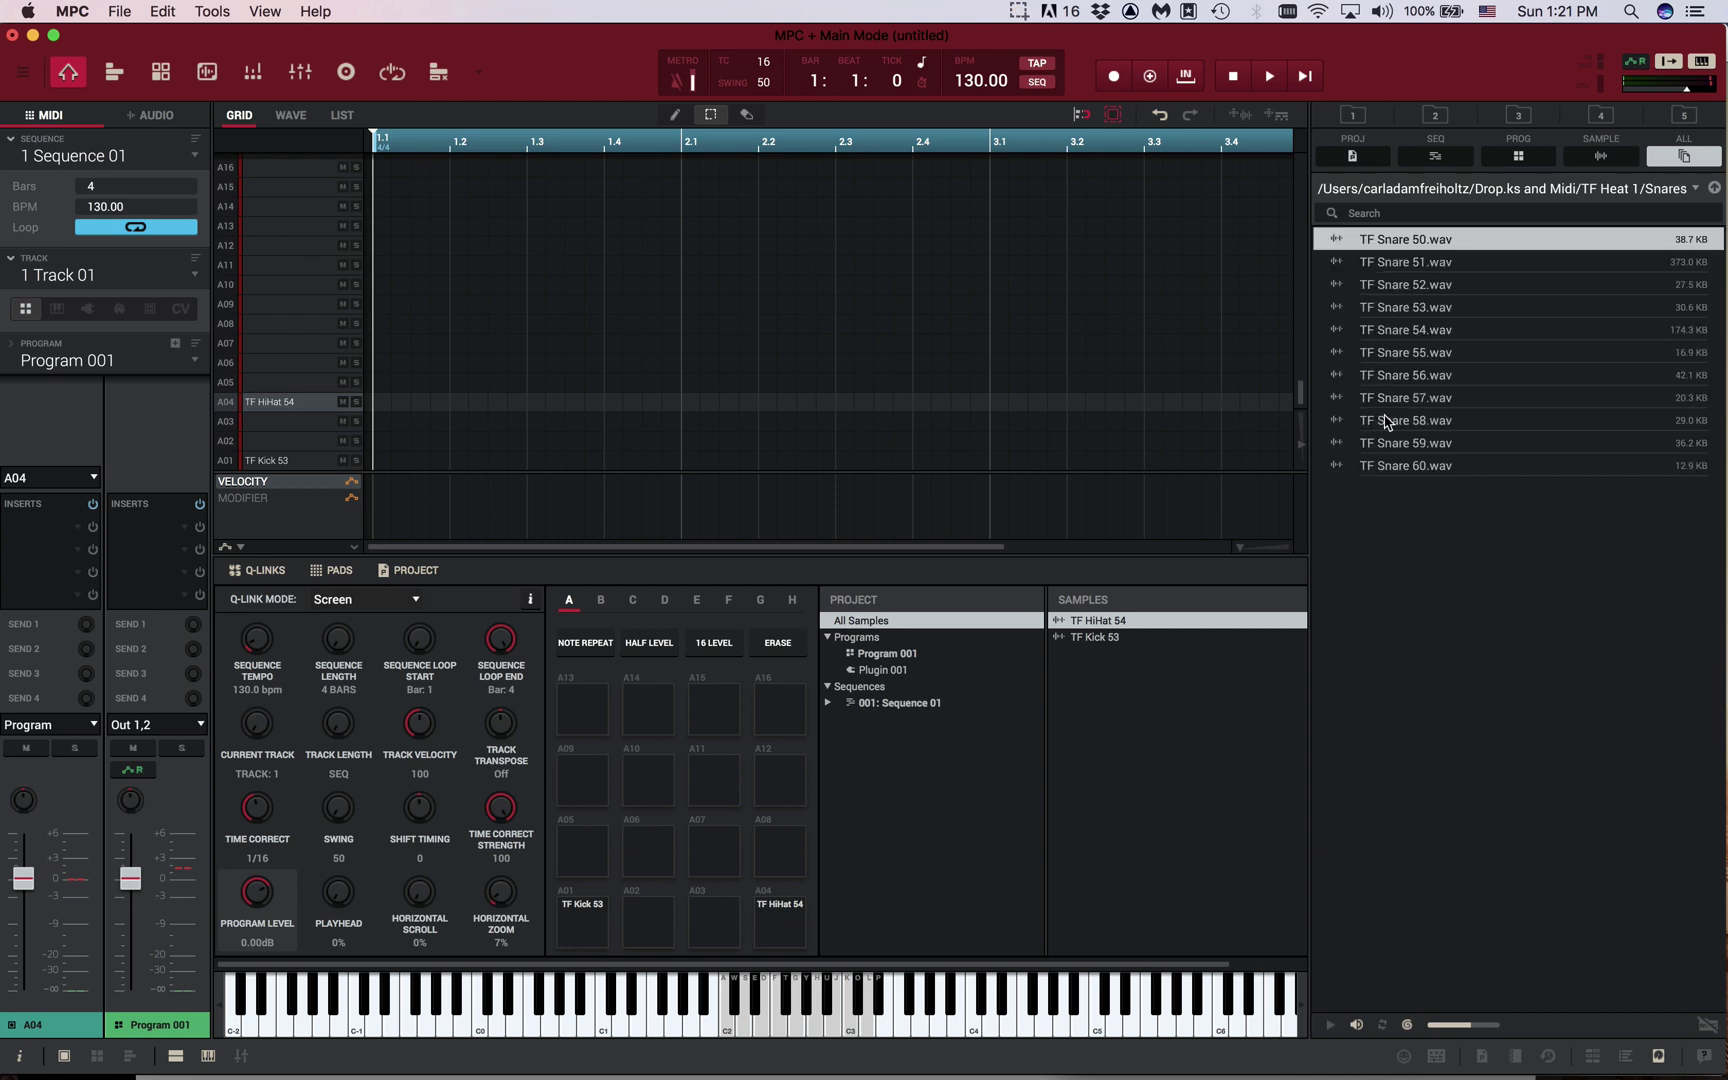
click(1336, 262)
click(1336, 285)
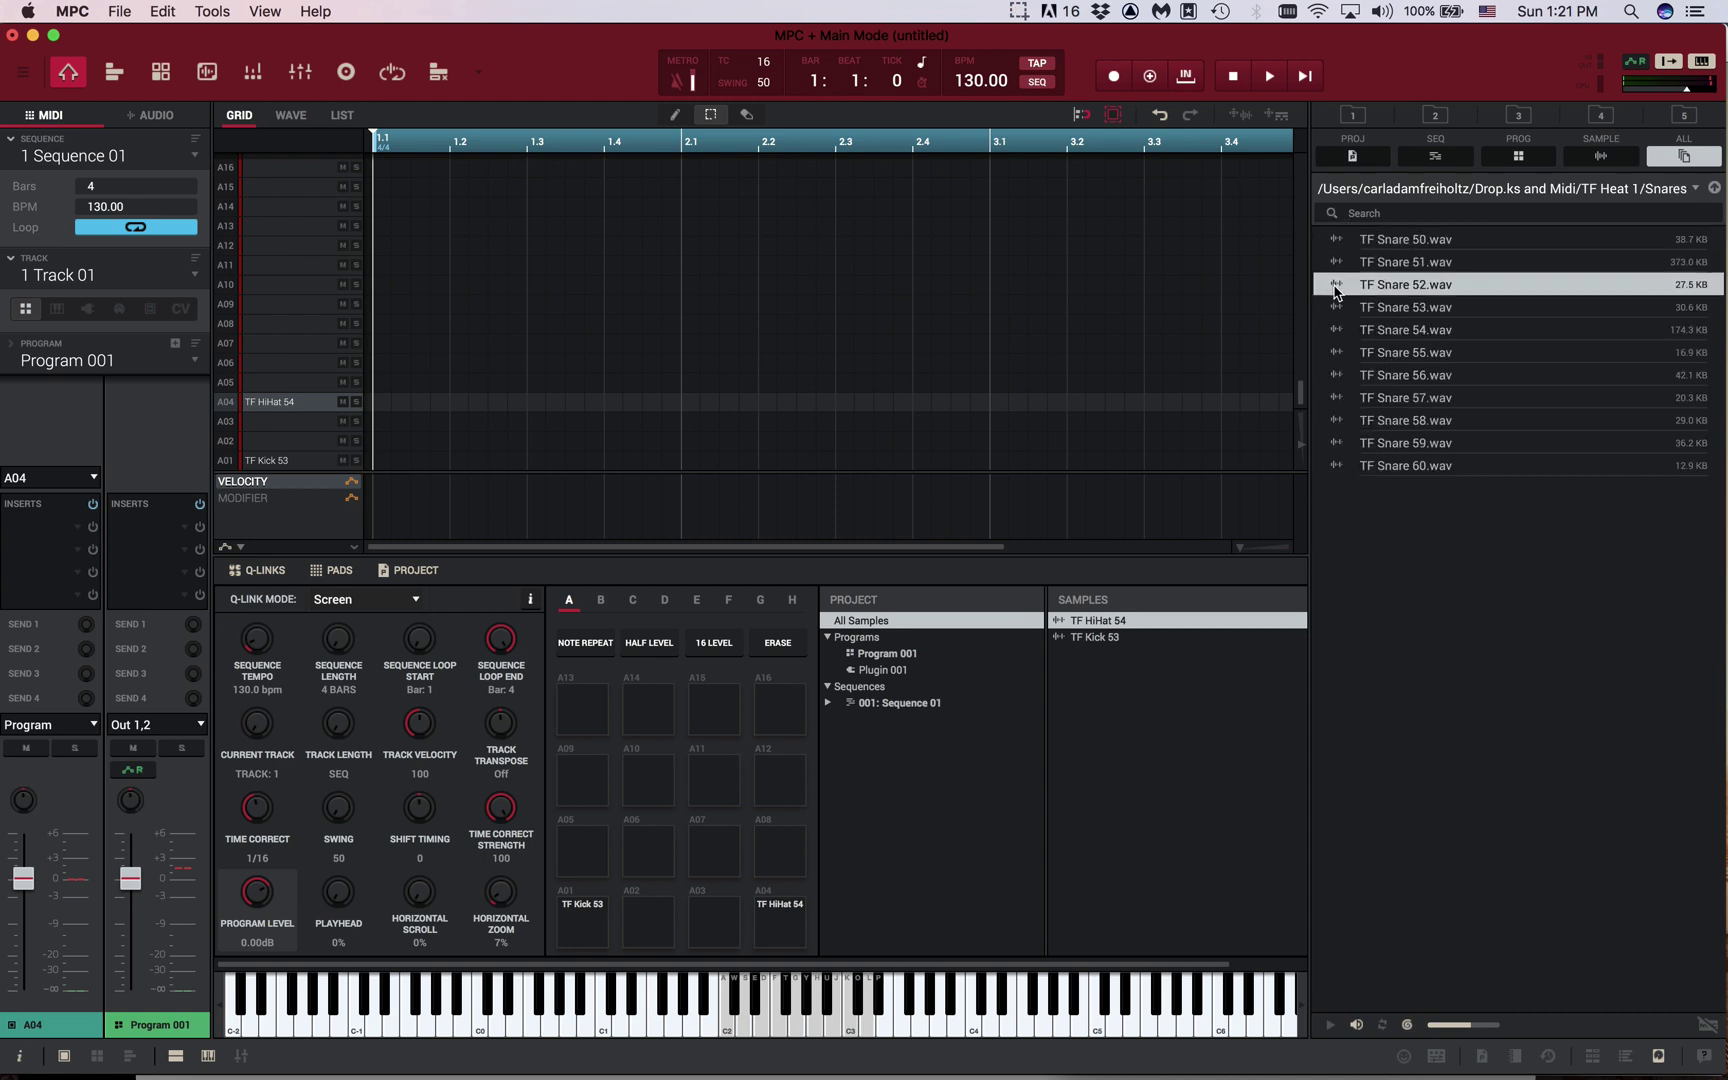
click(1336, 307)
click(1336, 330)
click(1336, 352)
click(1336, 375)
click(1336, 397)
click(1336, 420)
click(1340, 443)
click(1340, 465)
click(1338, 310)
click(1338, 331)
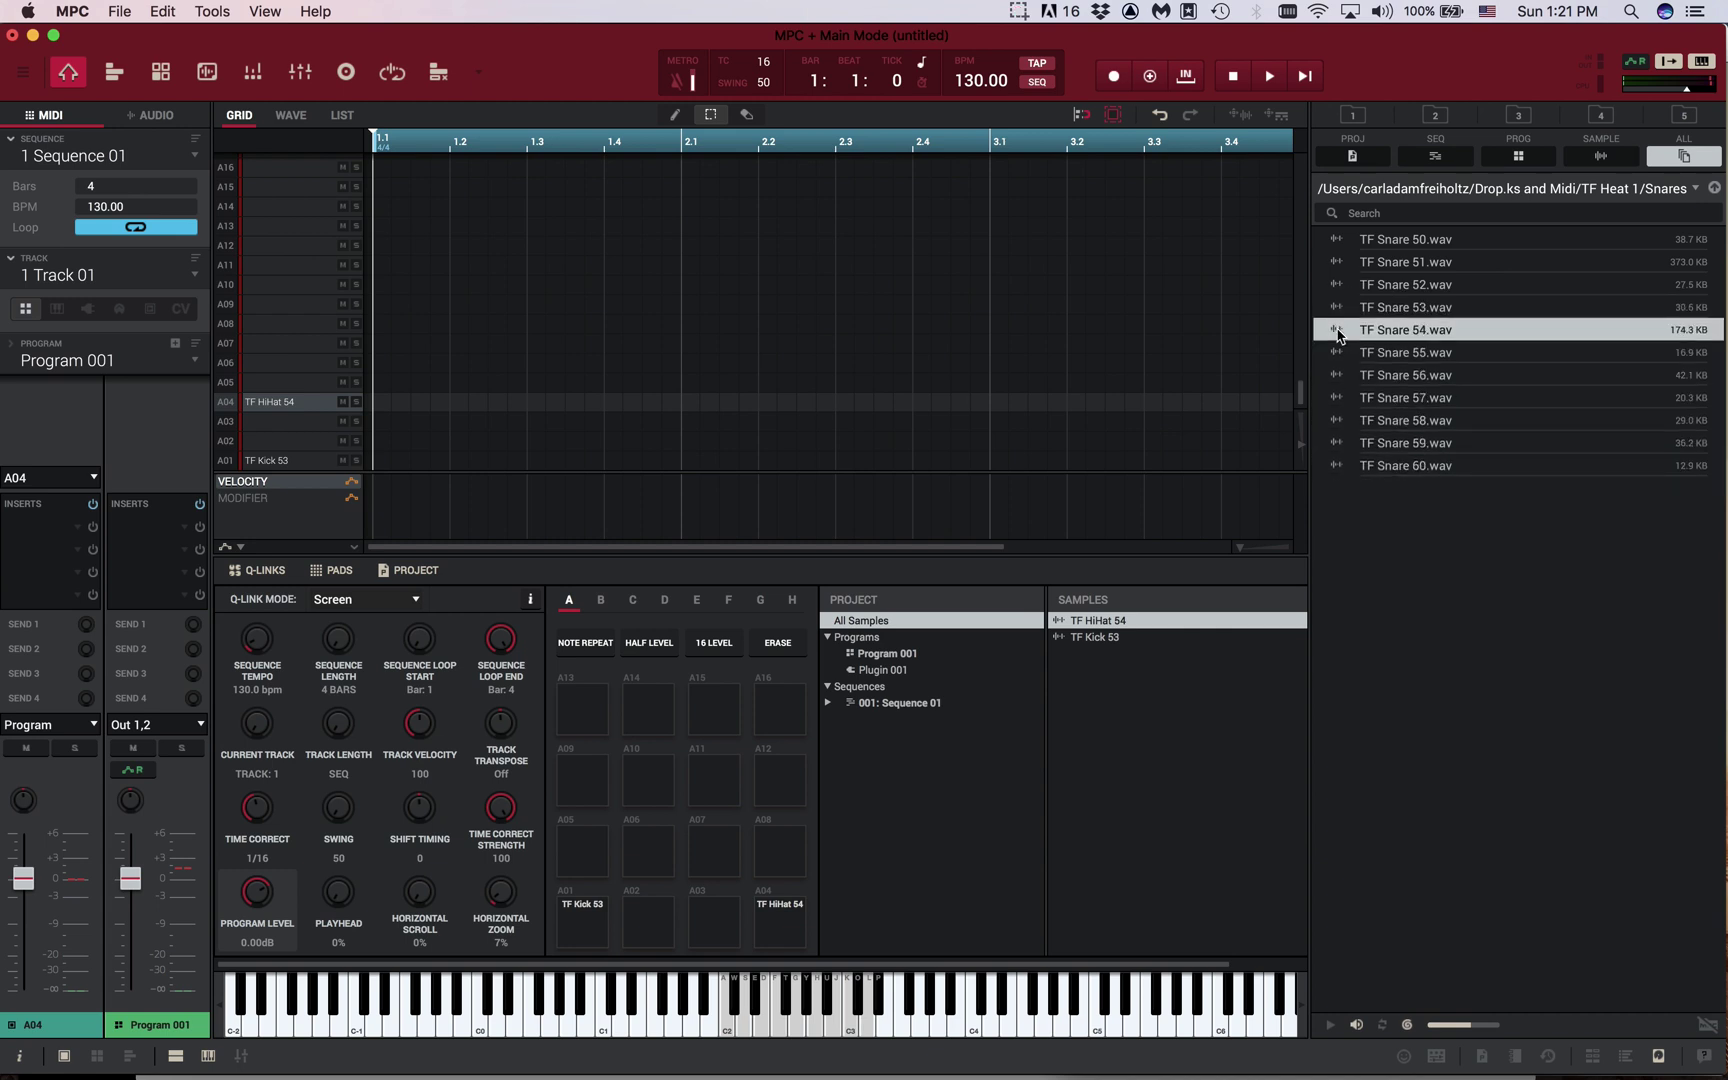
drag(1413, 331, 782, 860)
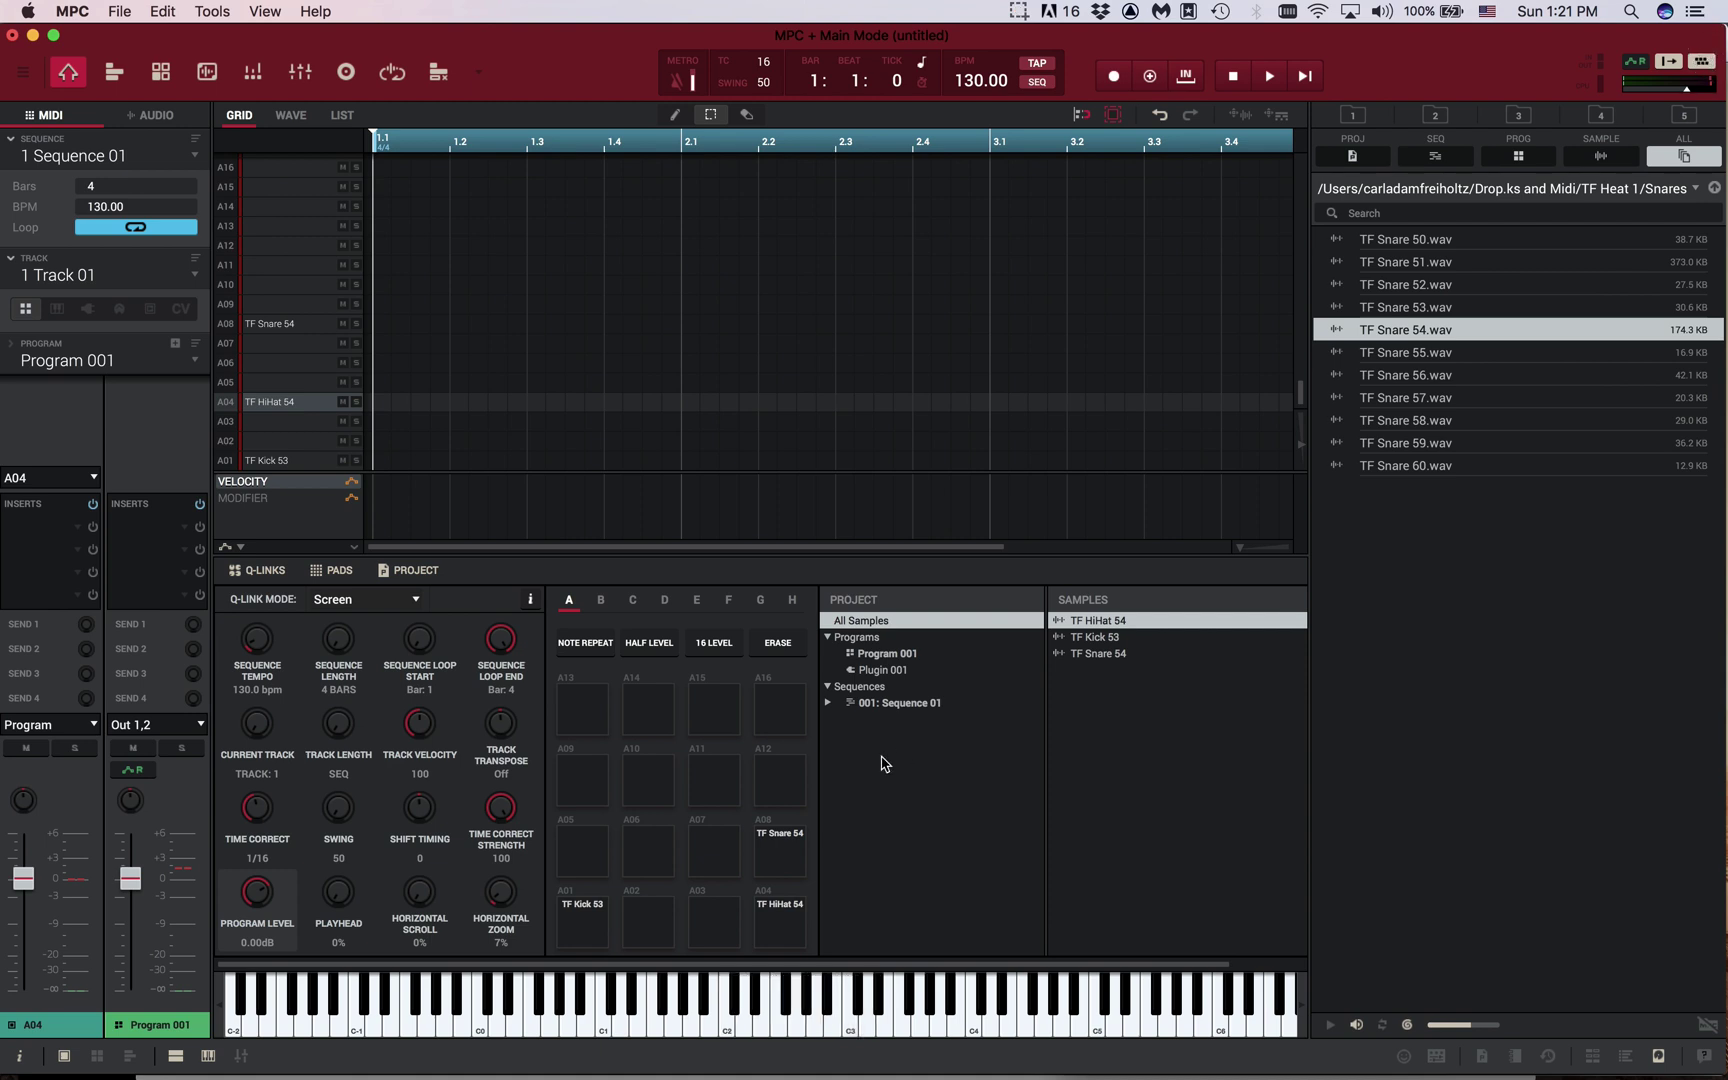
Play the kick, hi-hat and snare pads together from the computer keyboard to test the kit
key(z)
key(v)
key(z)
key(v)
key(z)
key(f)
View the sequence in Track View, return to Main Mode and audition the TF HiHat 54 row in the grid
click(114, 72)
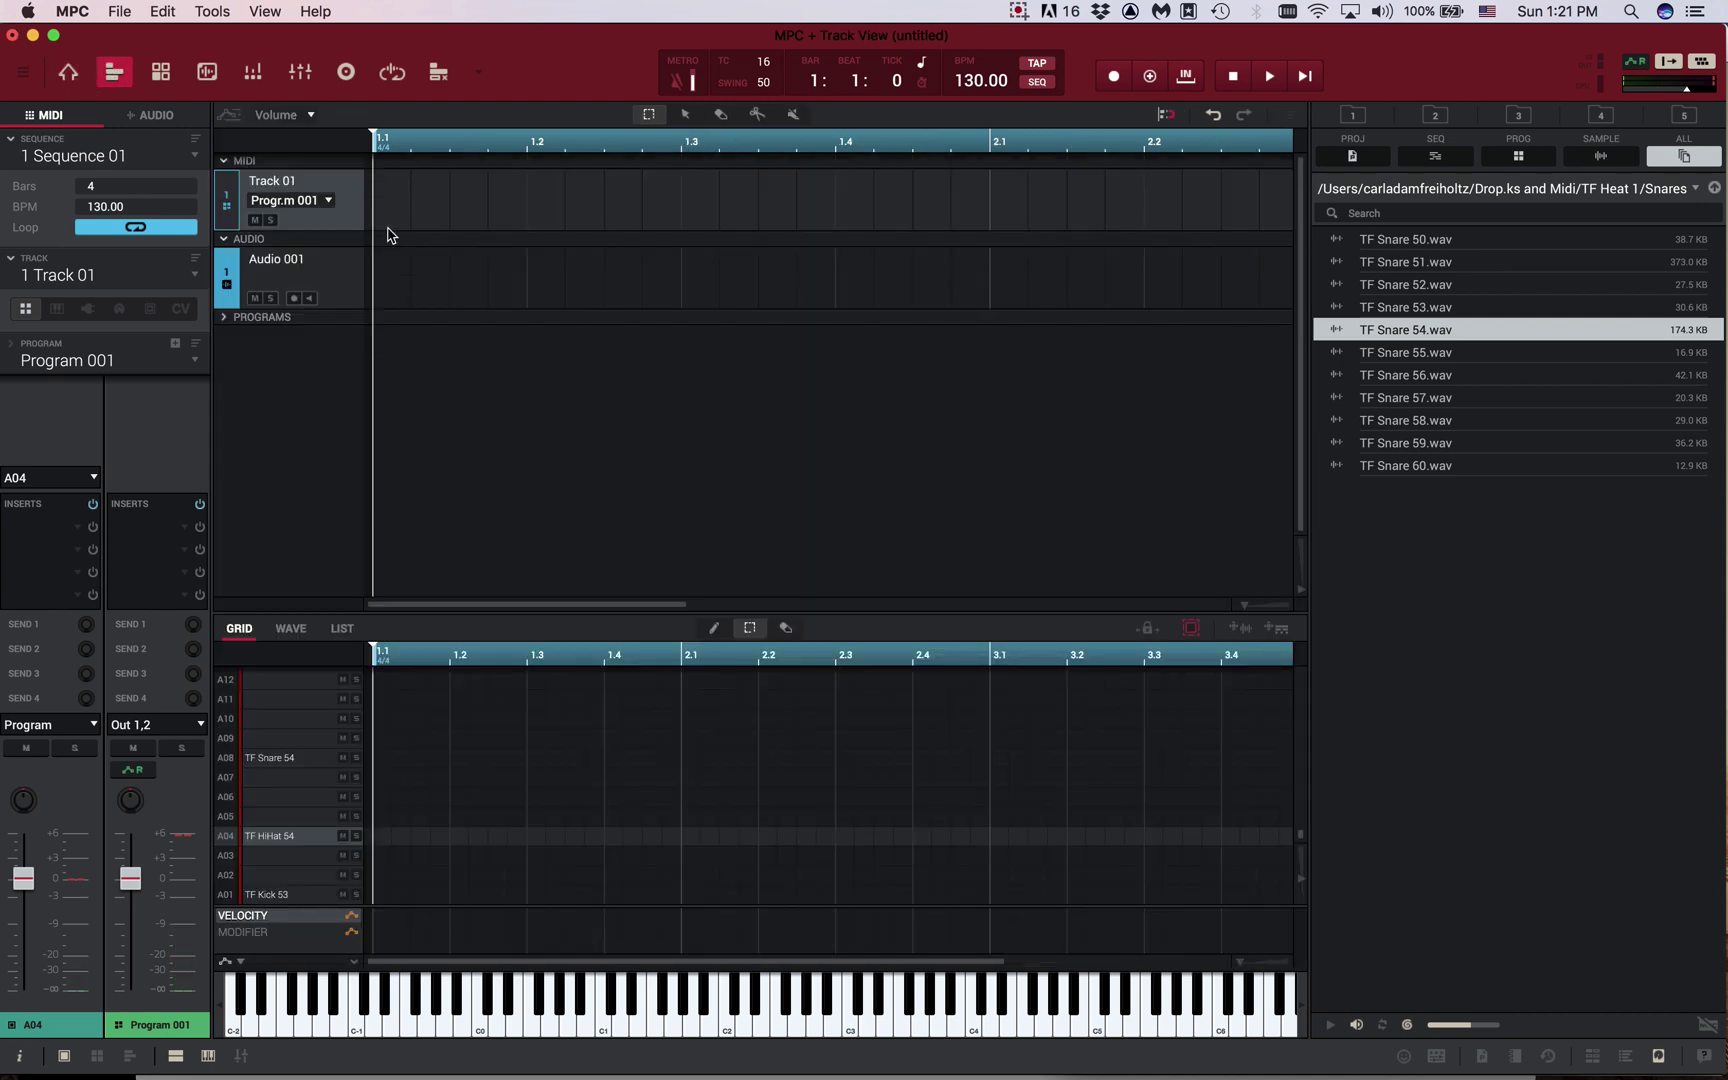
click(70, 71)
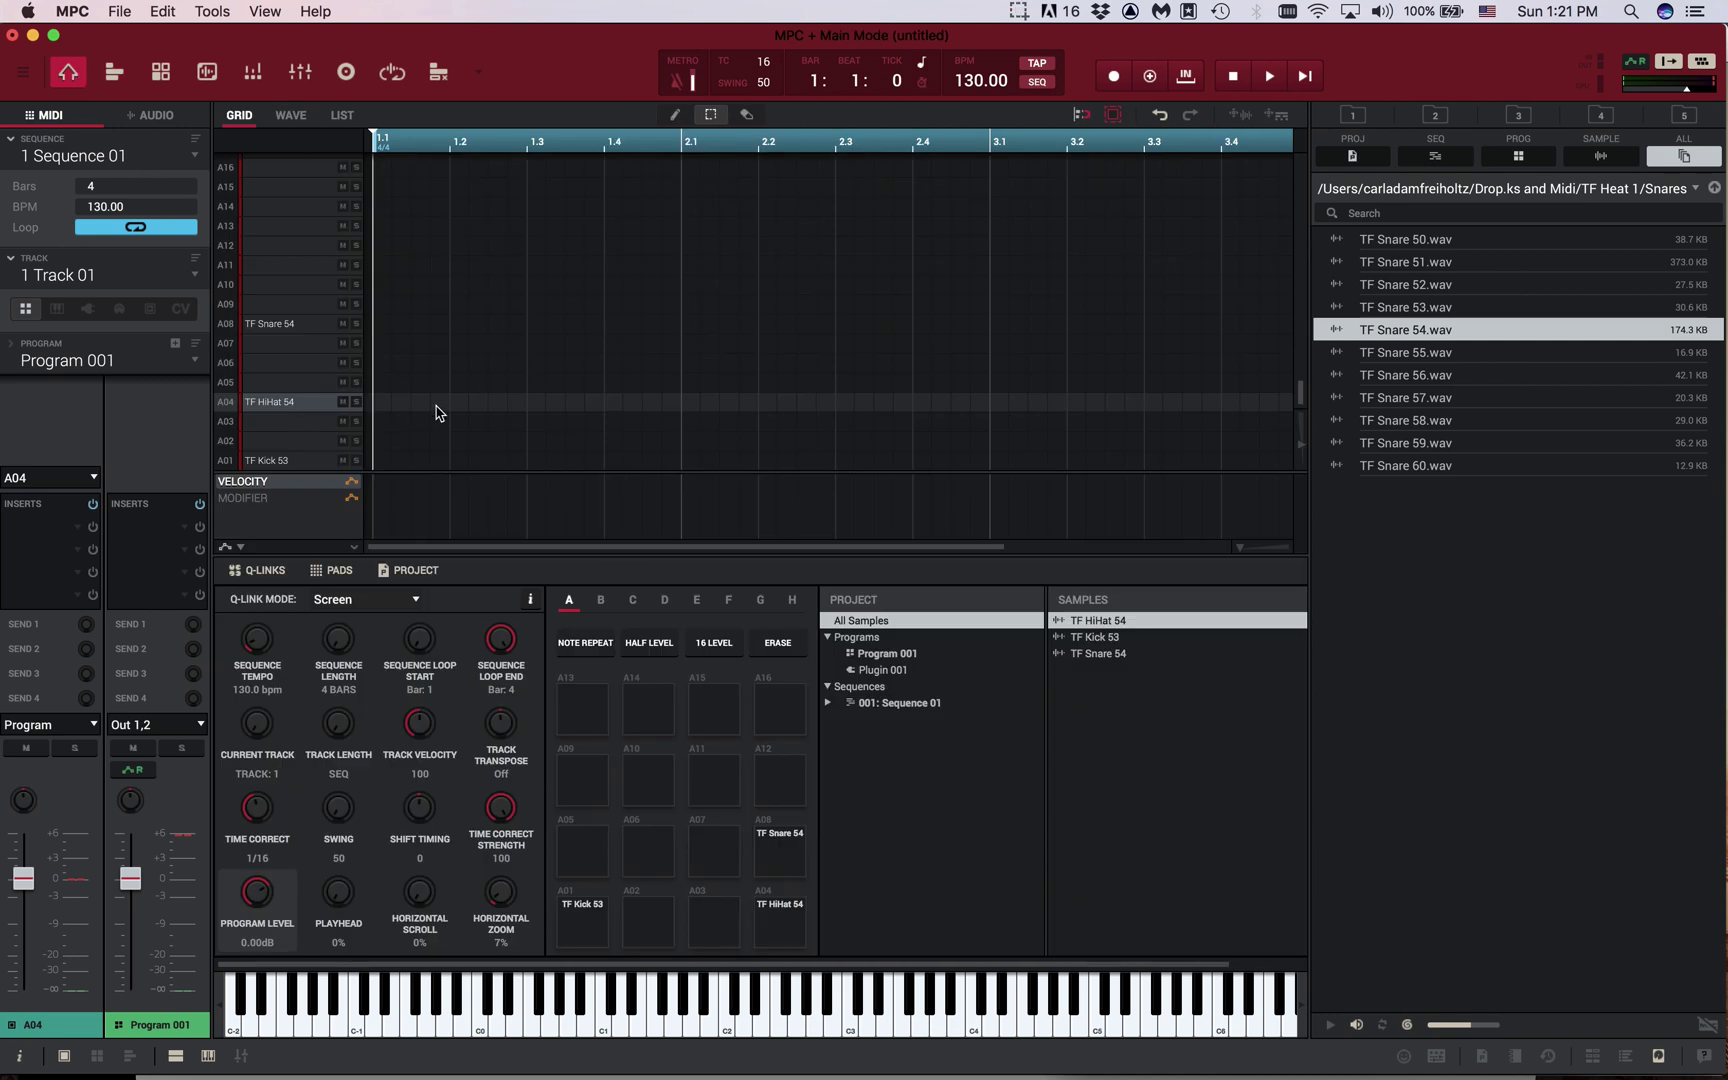
click(316, 405)
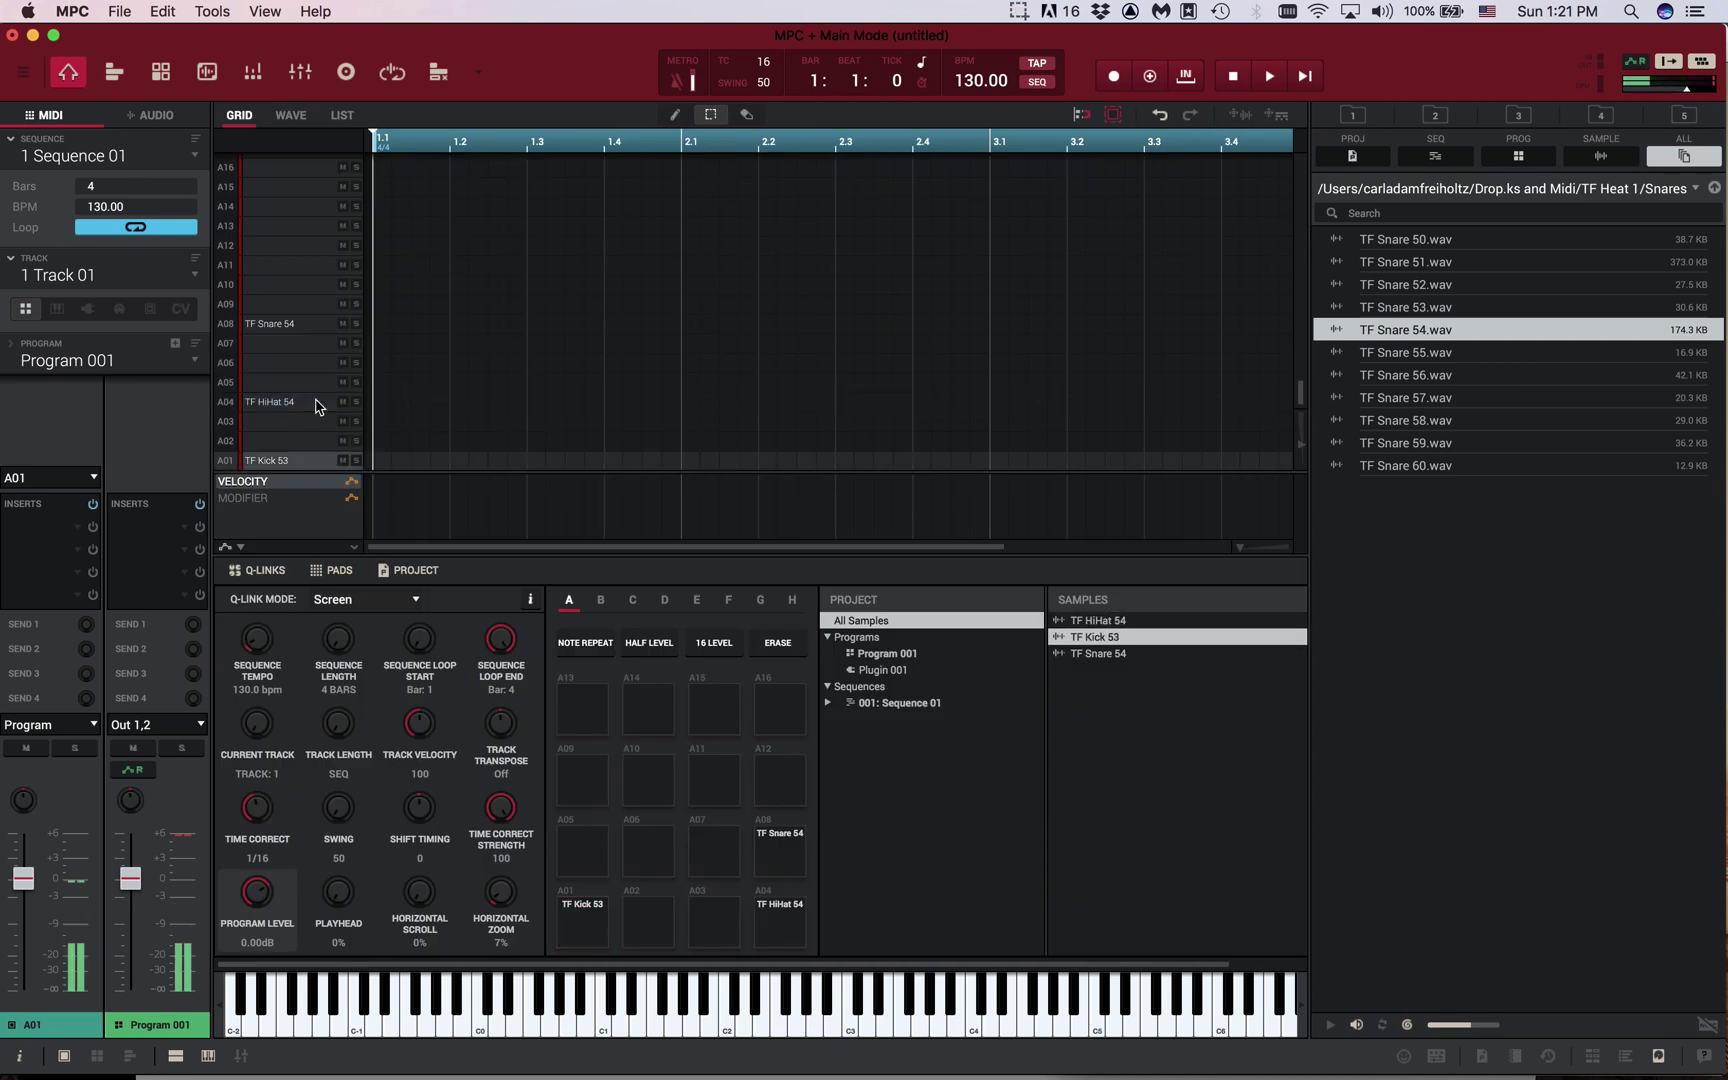
click(316, 405)
click(316, 405)
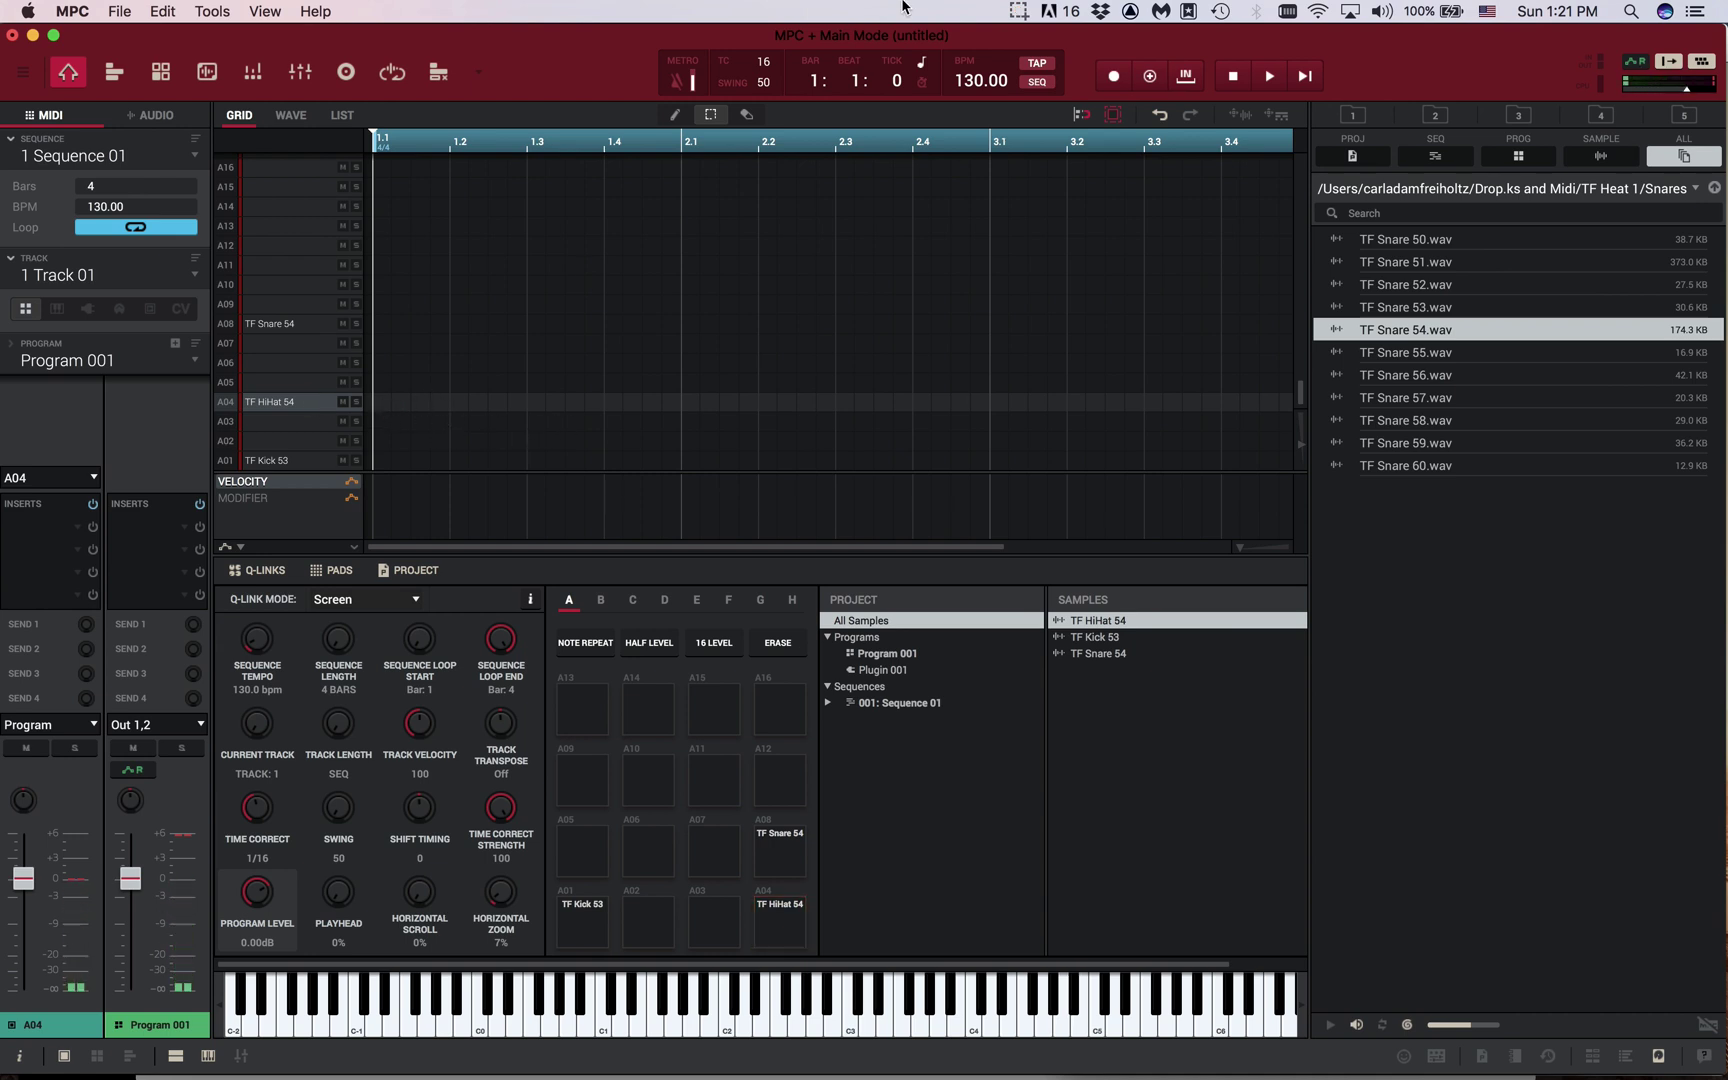
Set the sequence tempo to 140 BPM and the time correct value to 8
mouse_move(975, 79)
mouse_down()
mouse_move(984, 36)
mouse_move(977, 67)
mouse_up()
click(772, 63)
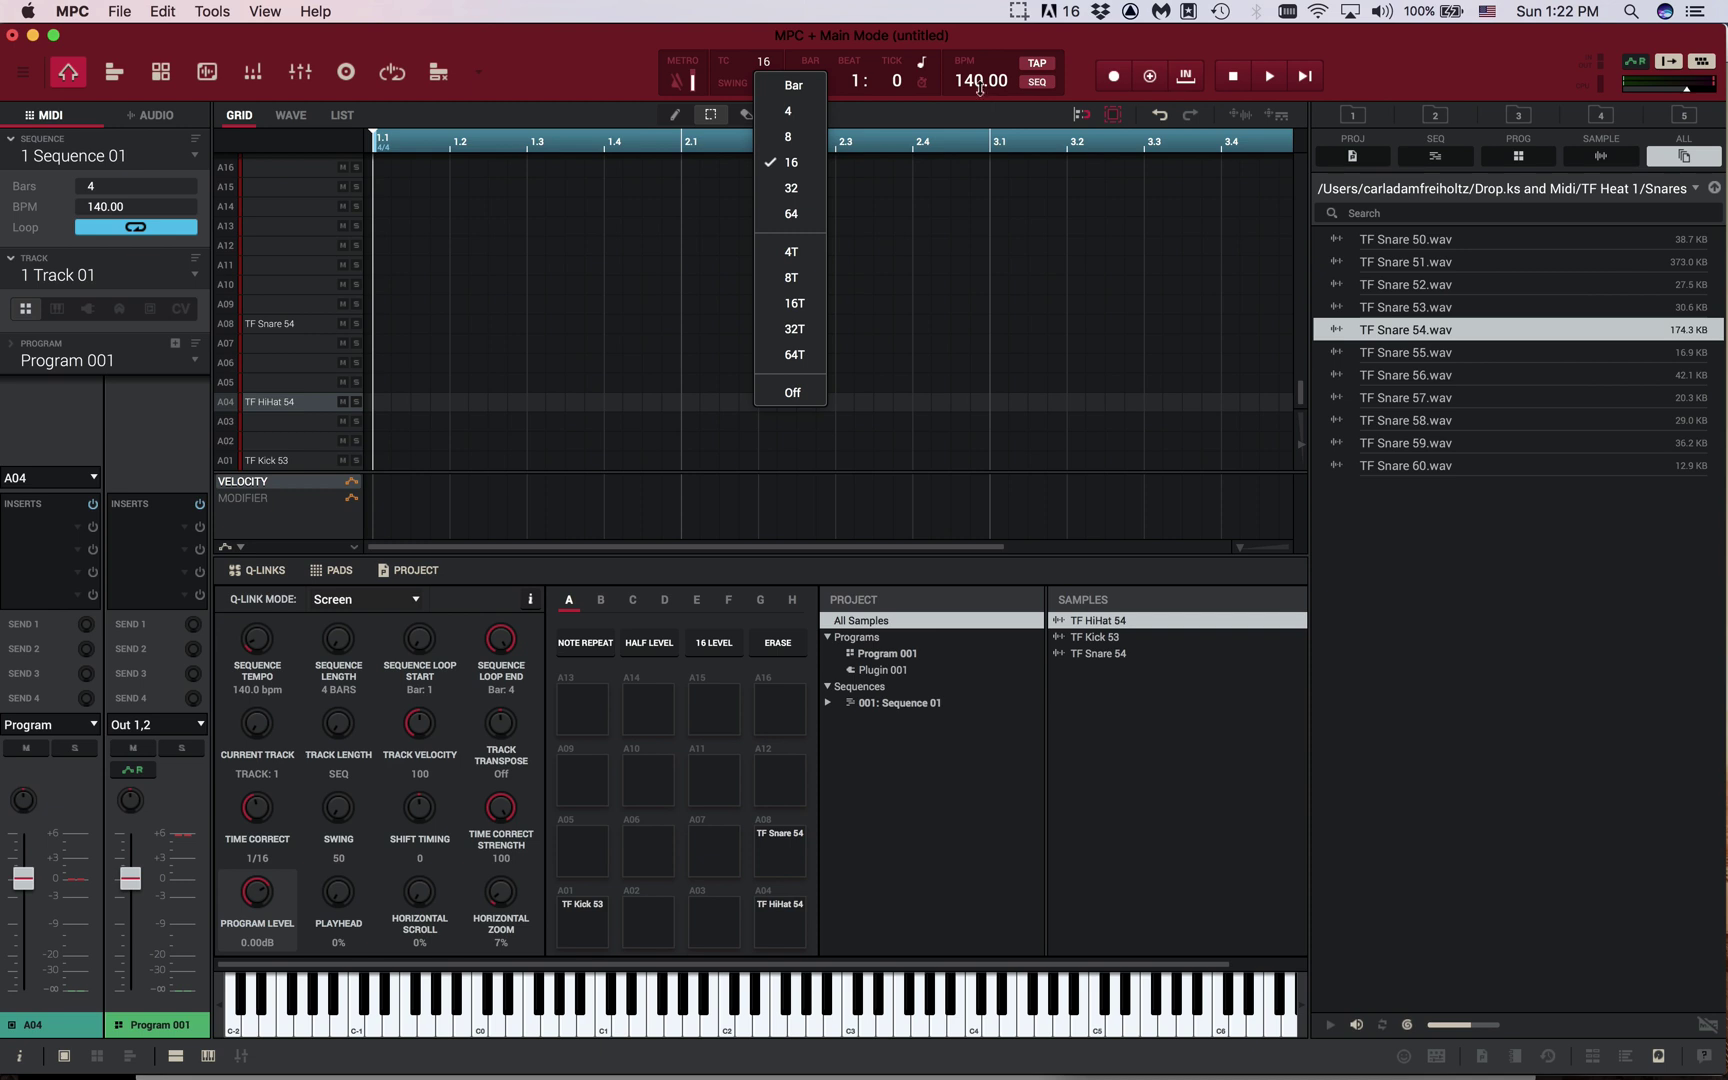
click(790, 140)
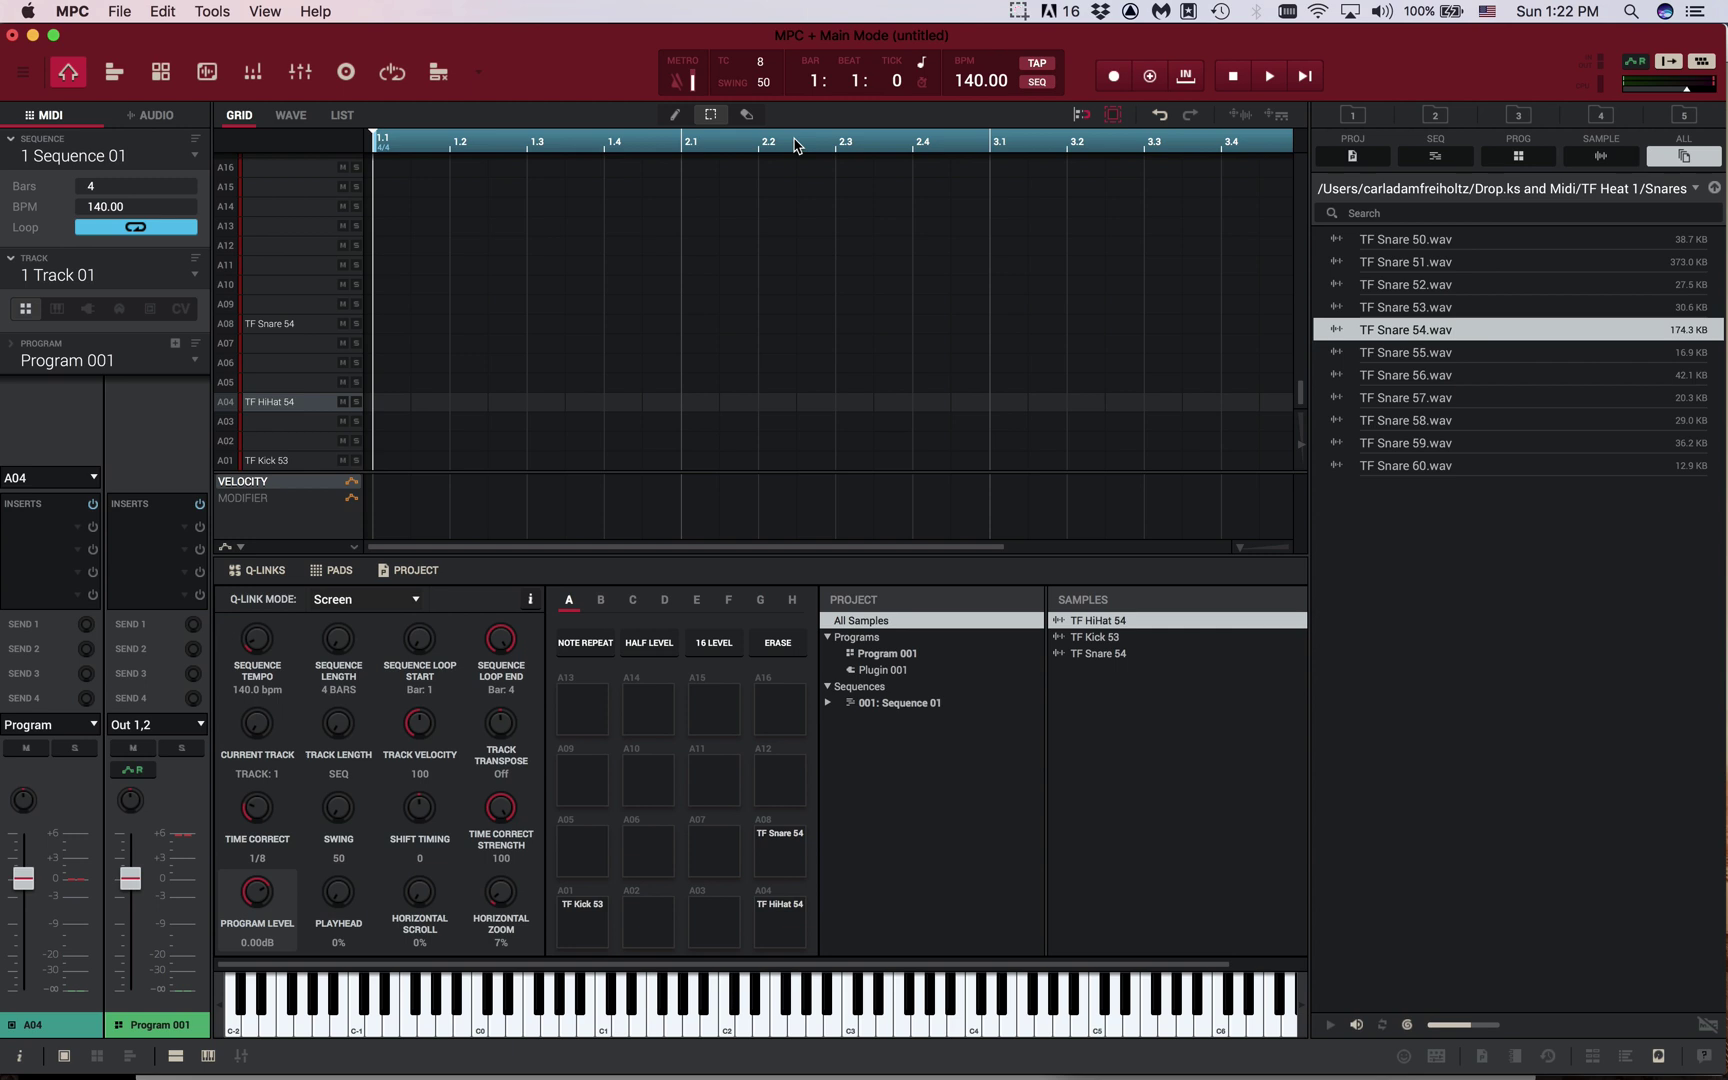
Draw continuous eighth-note hi-hat hits on row A04 across all four bars of the sequence
click(674, 115)
drag(391, 397, 1387, 401)
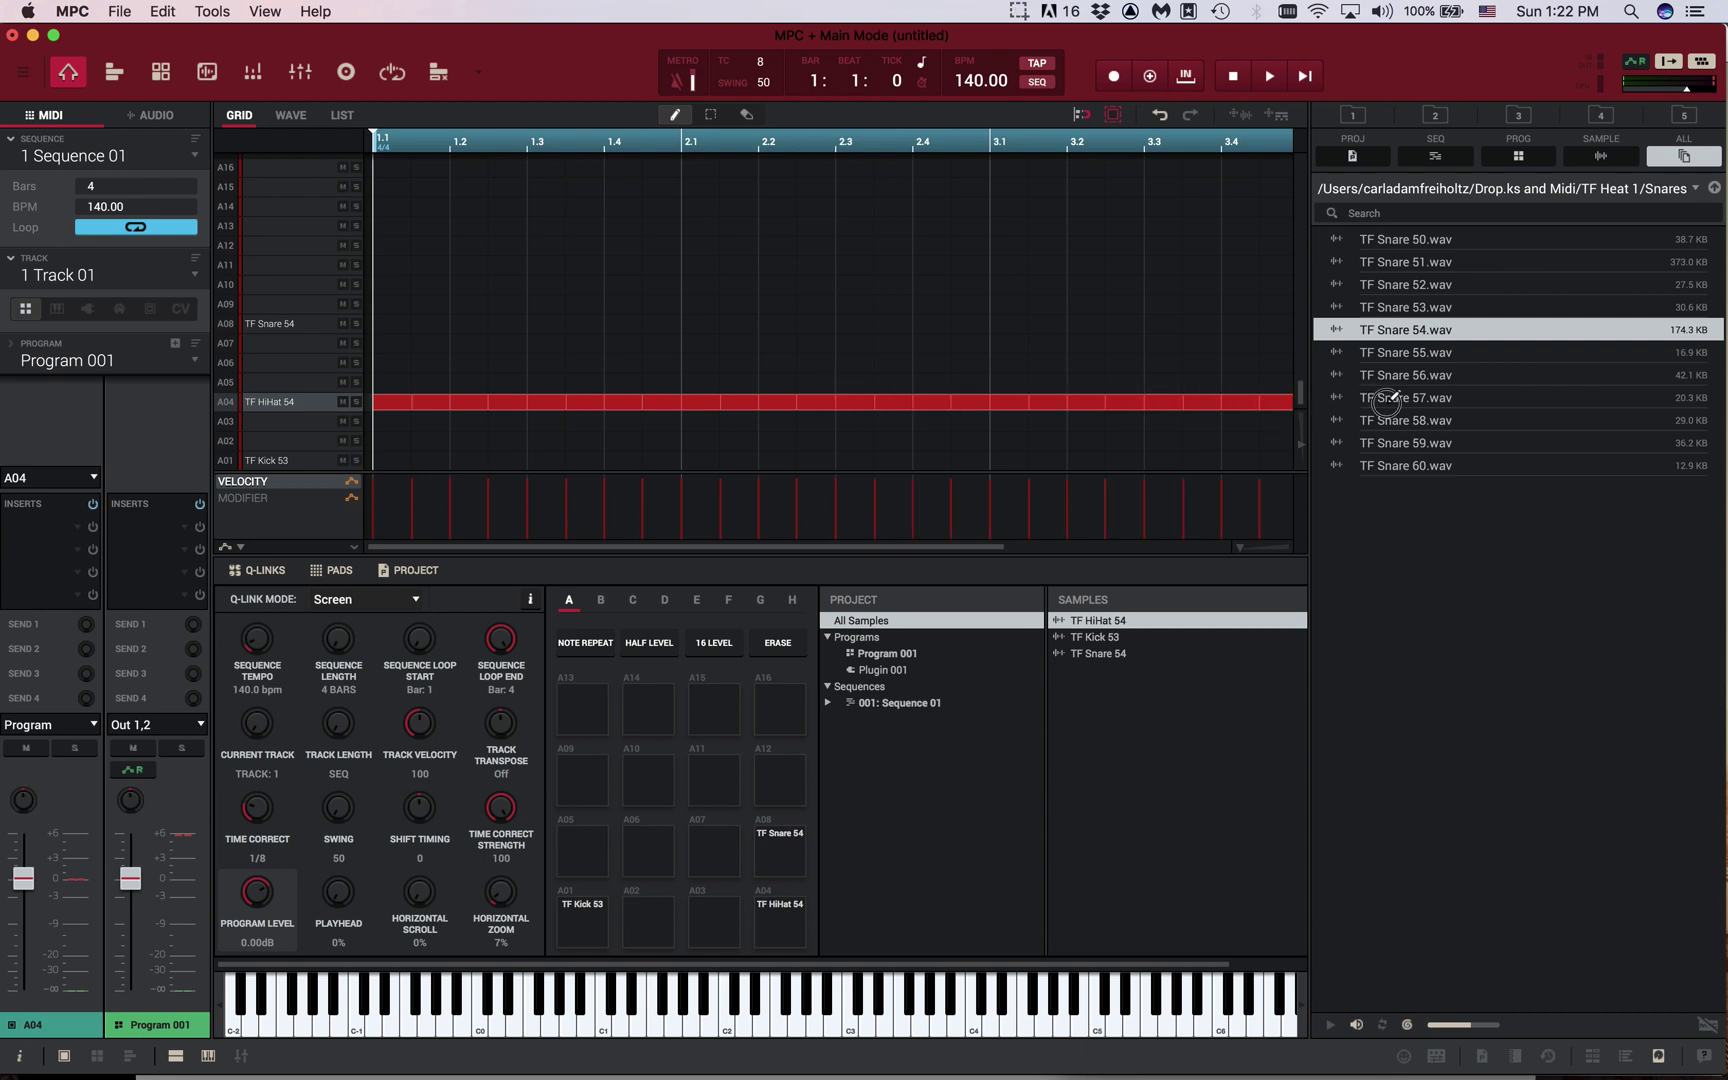
drag(953, 551, 1427, 548)
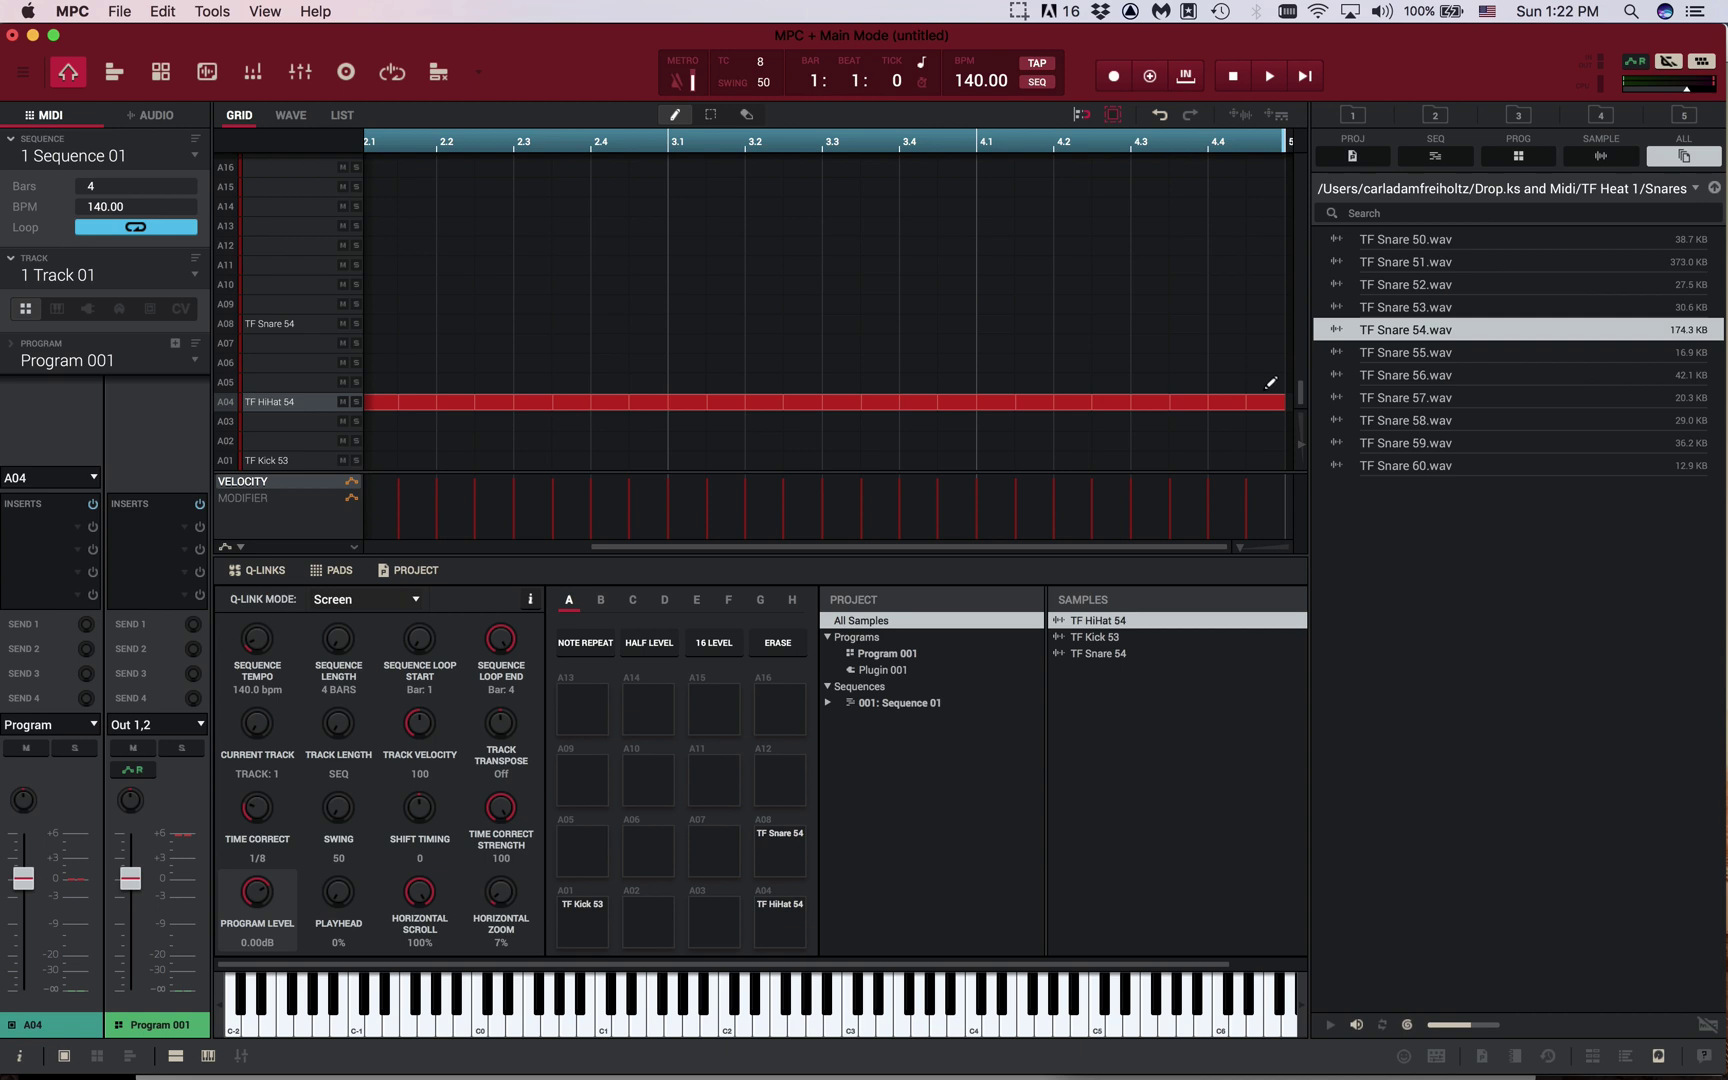
key(super+minus)
key(super+minus)
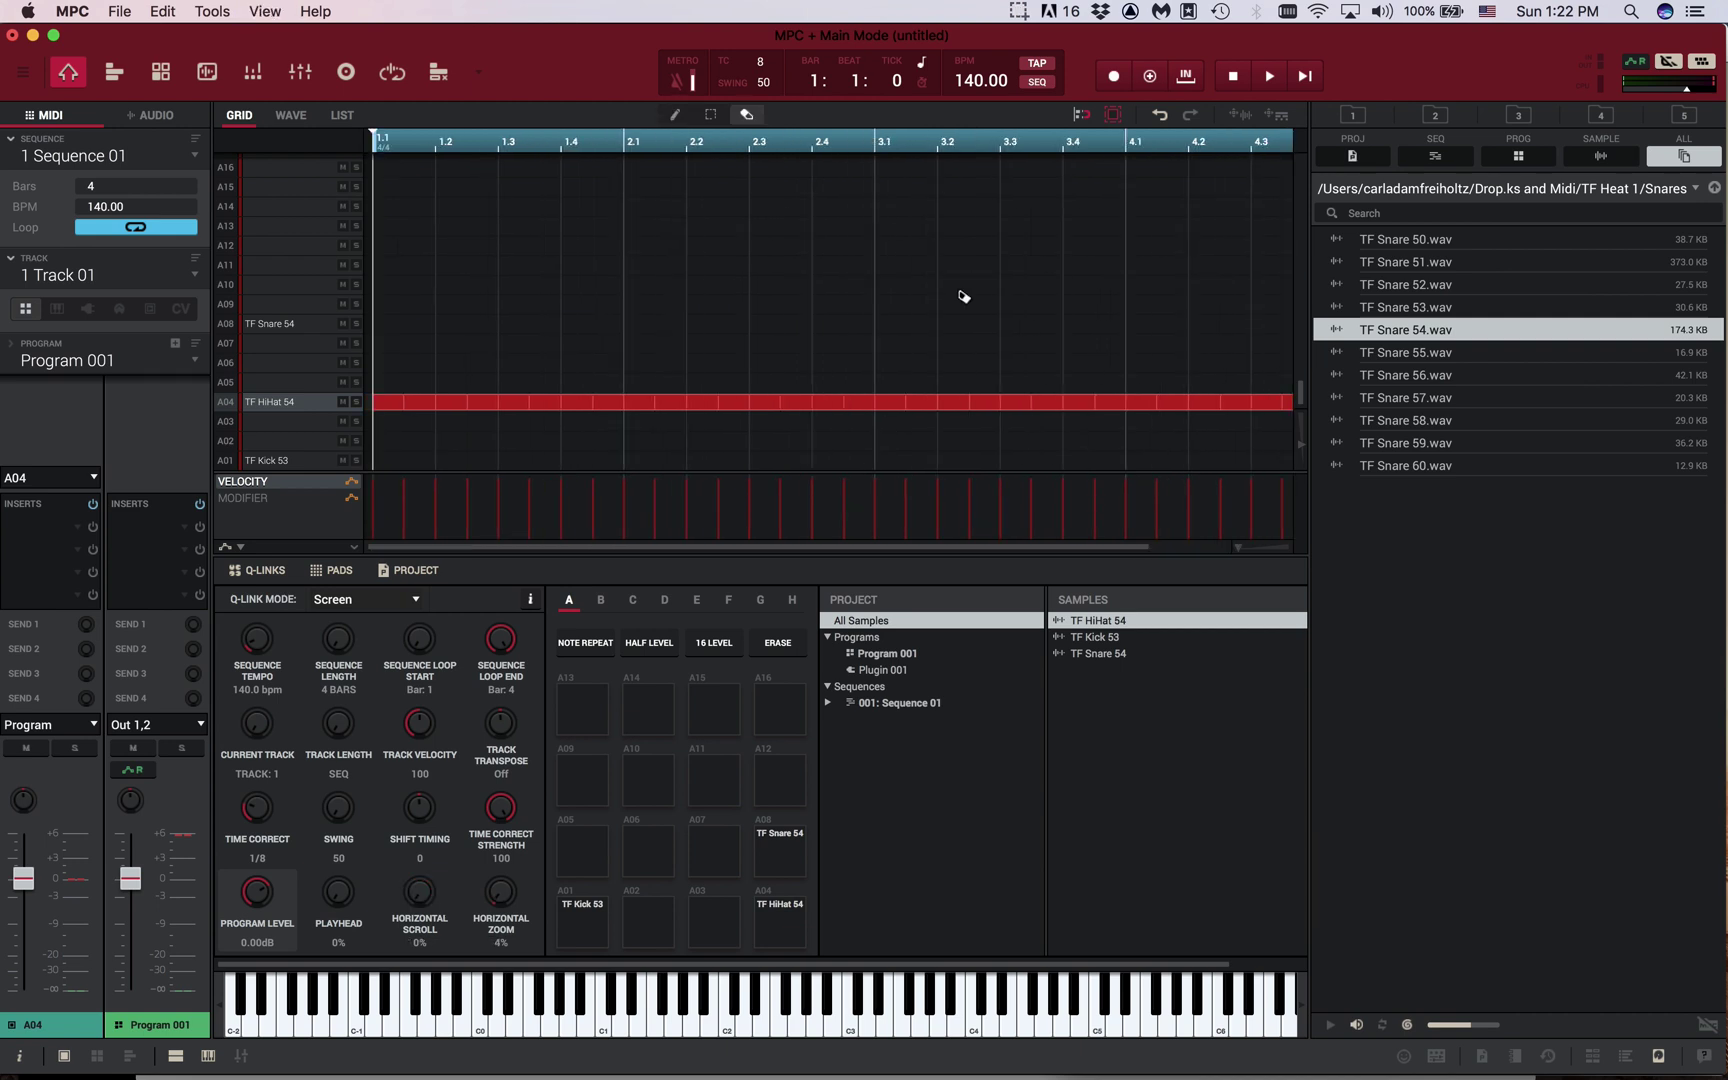
Play back the hi-hat pattern and lower pad A04's level to about -6 dB
key(space)
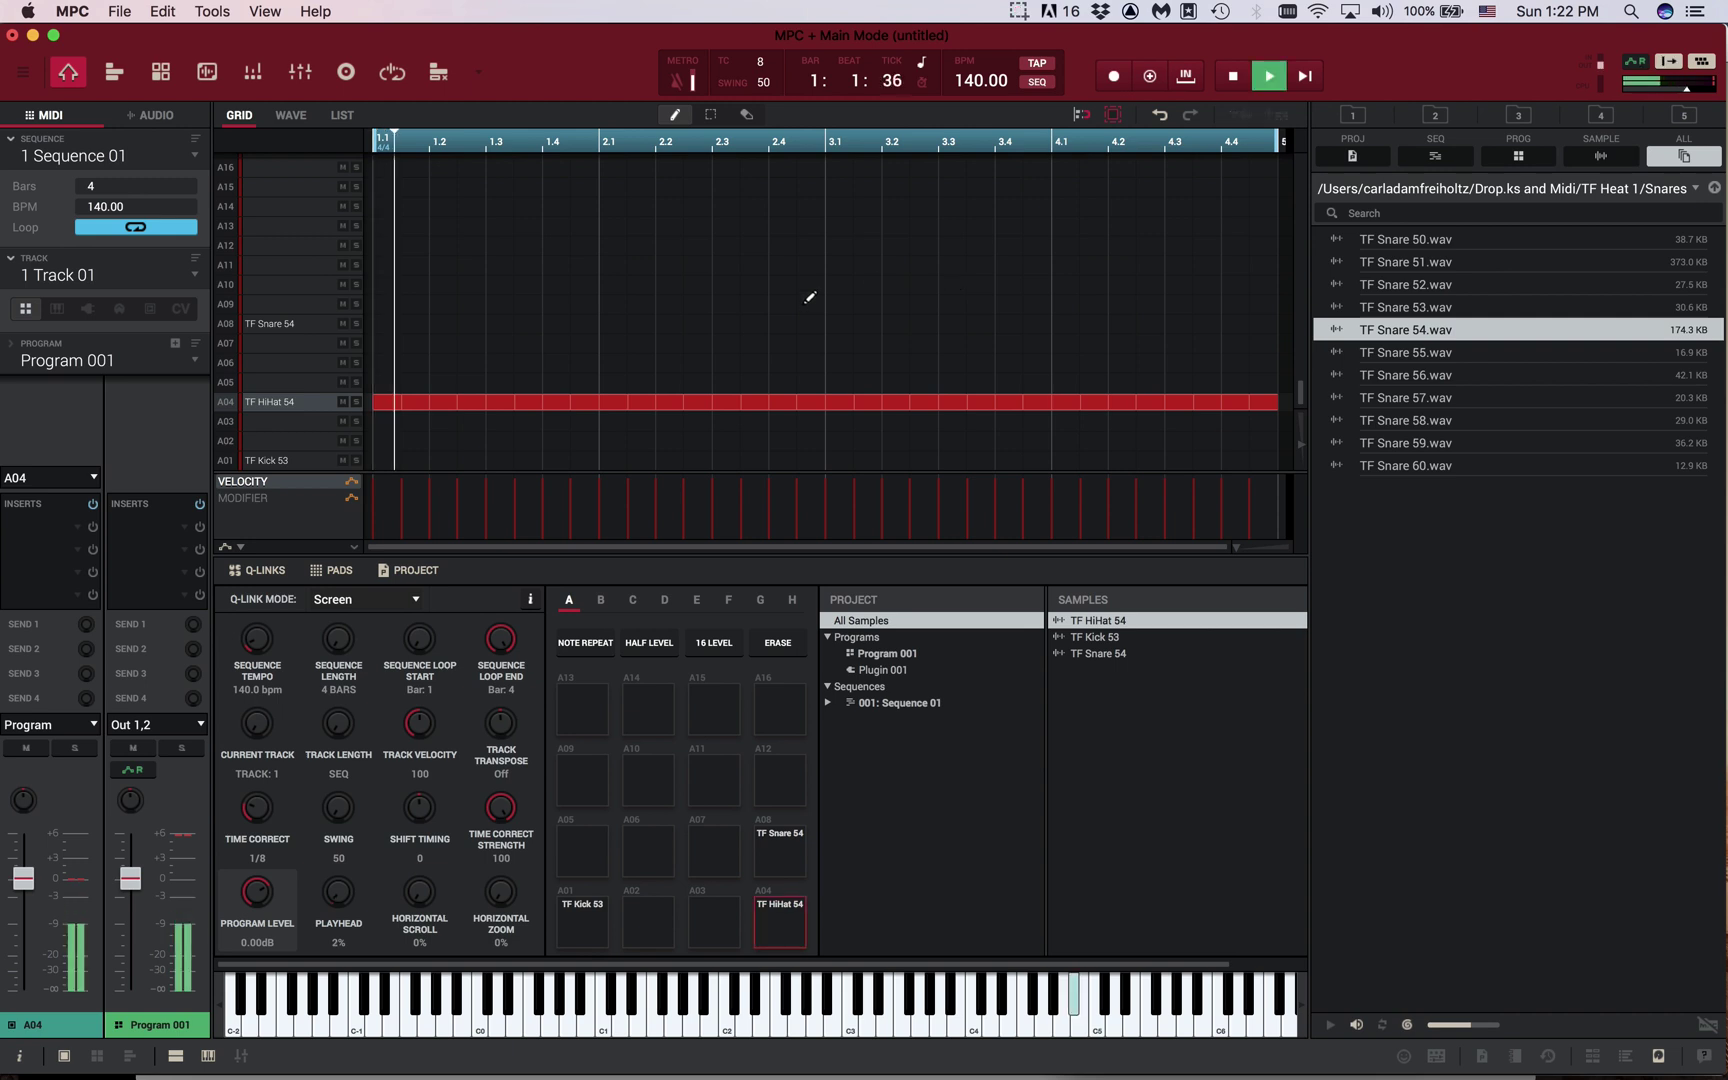
key(space)
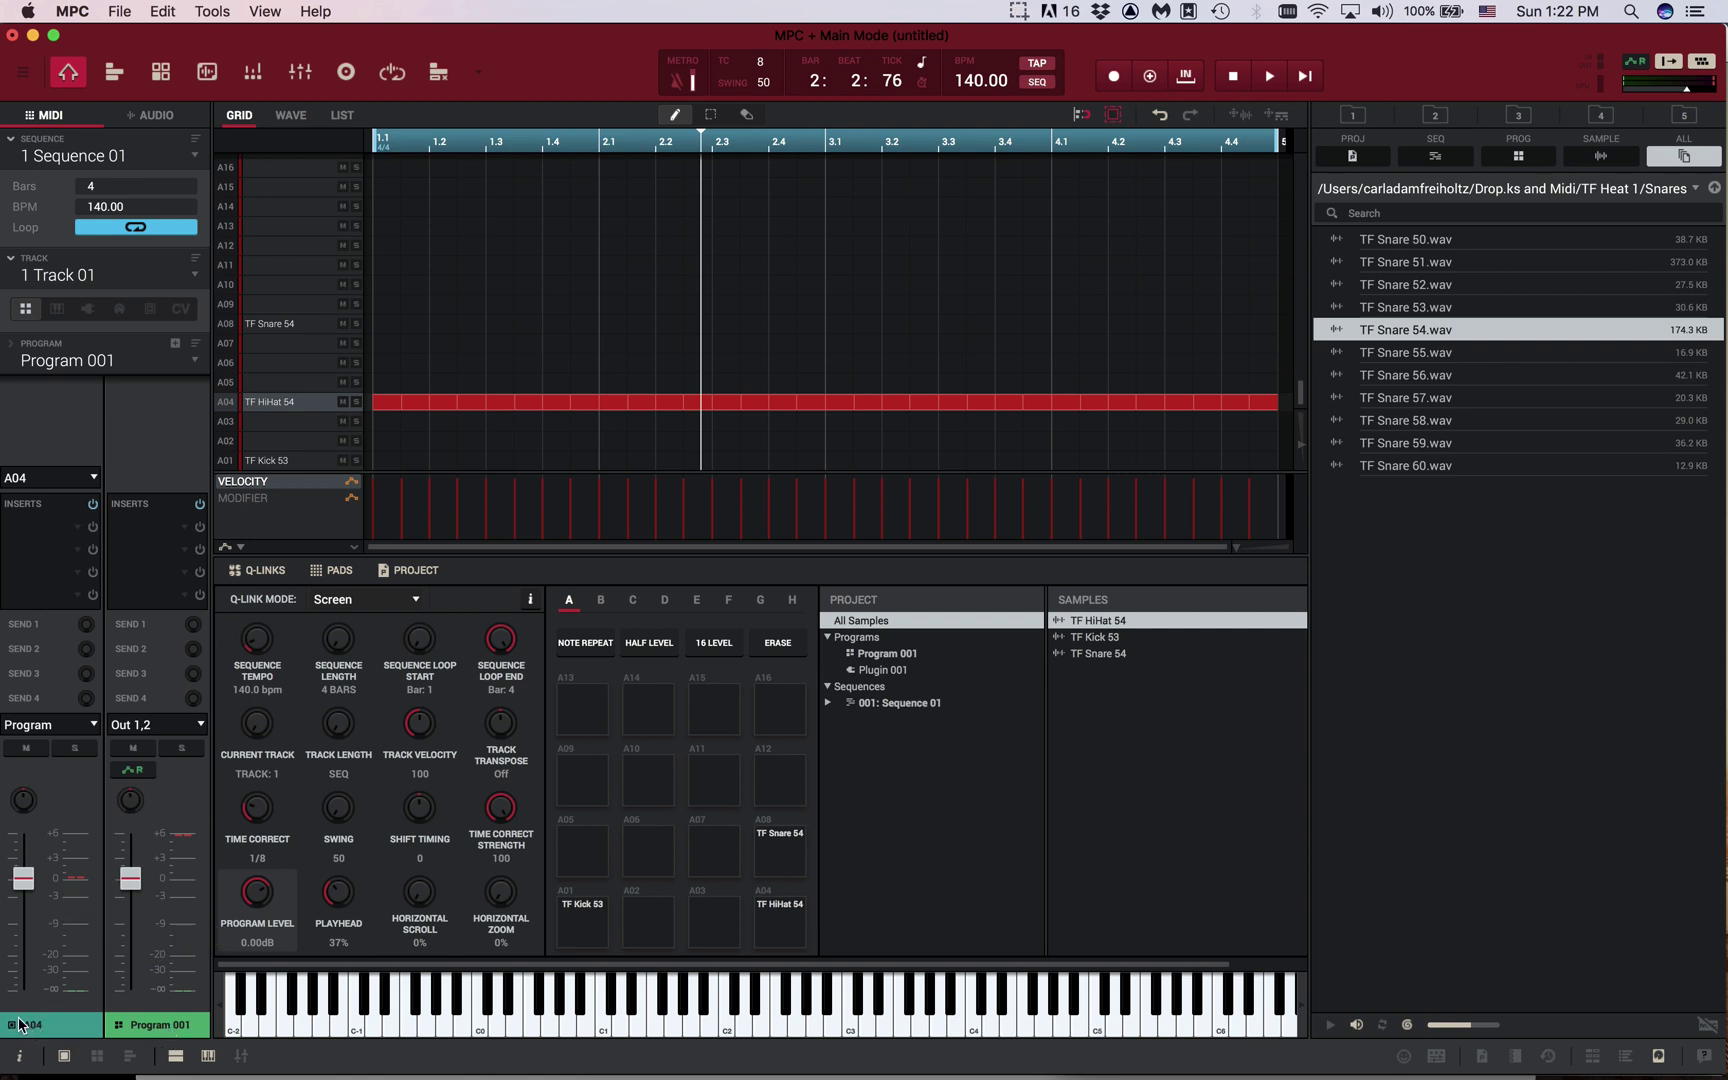
drag(23, 880, 27, 915)
key(space)
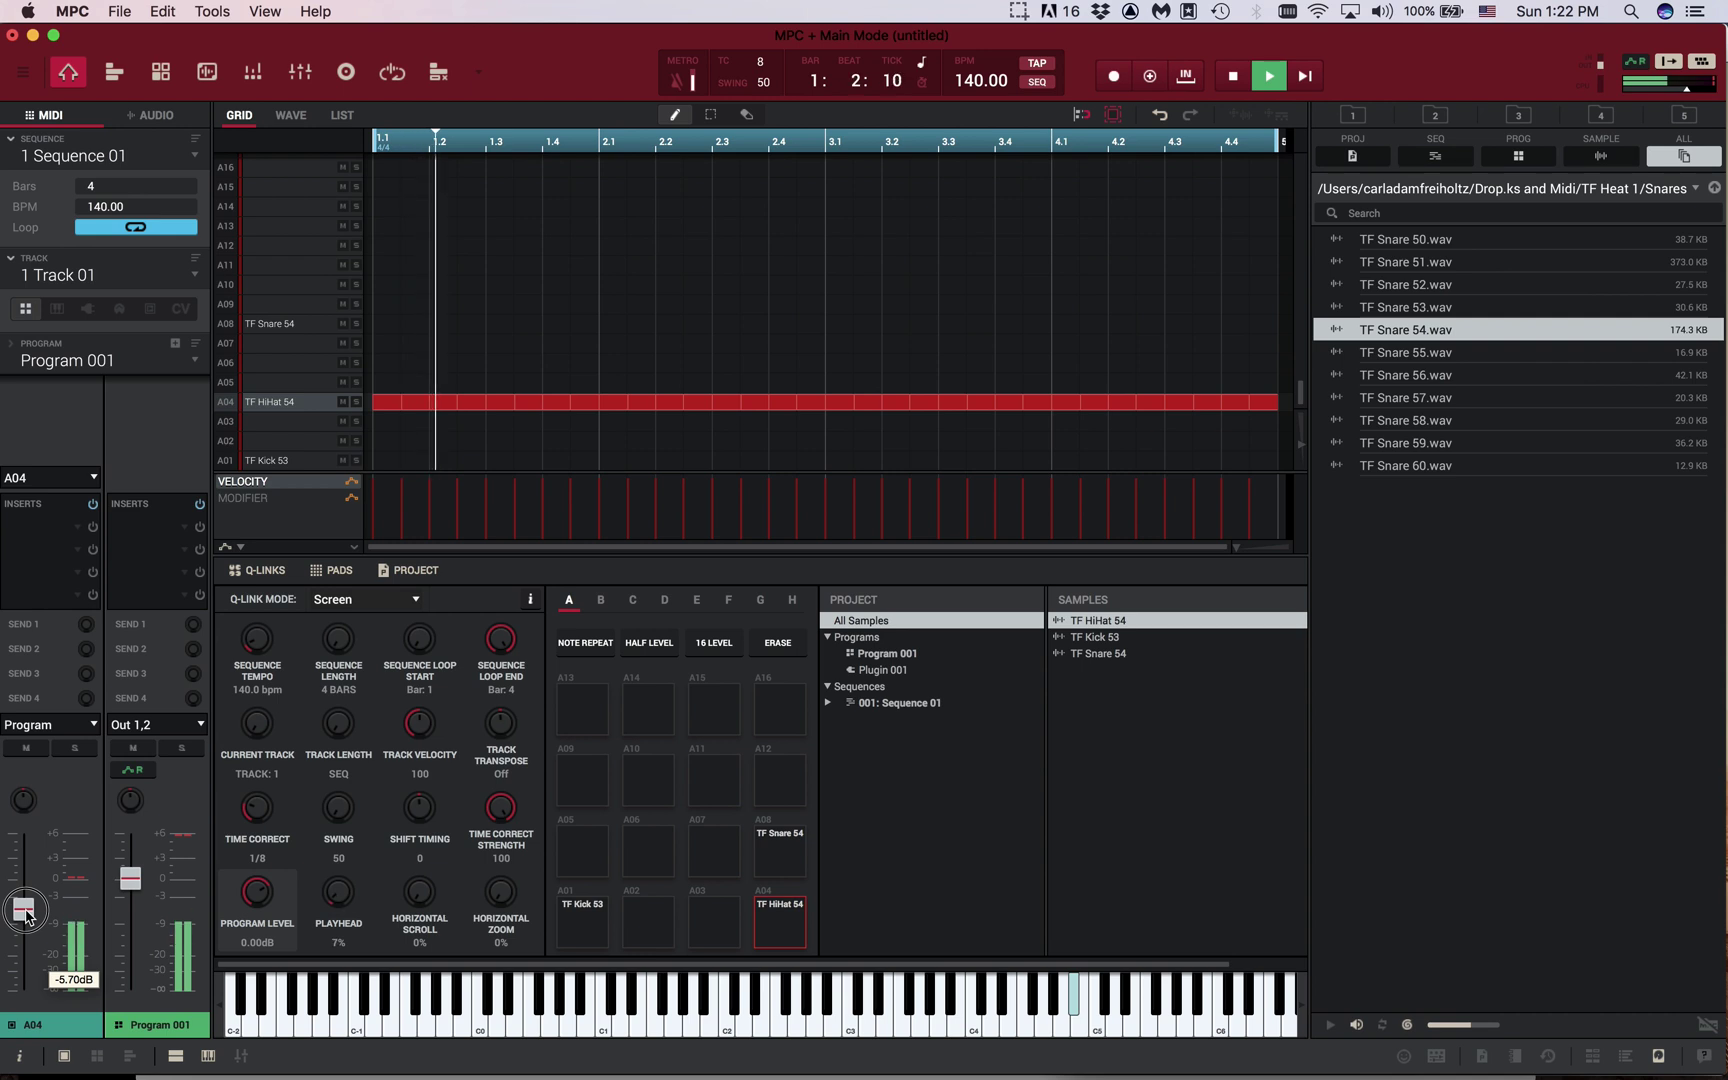
key(space)
Play the sequence again to check the hi-hat row at its reduced level
scroll(740, 467, up, 3)
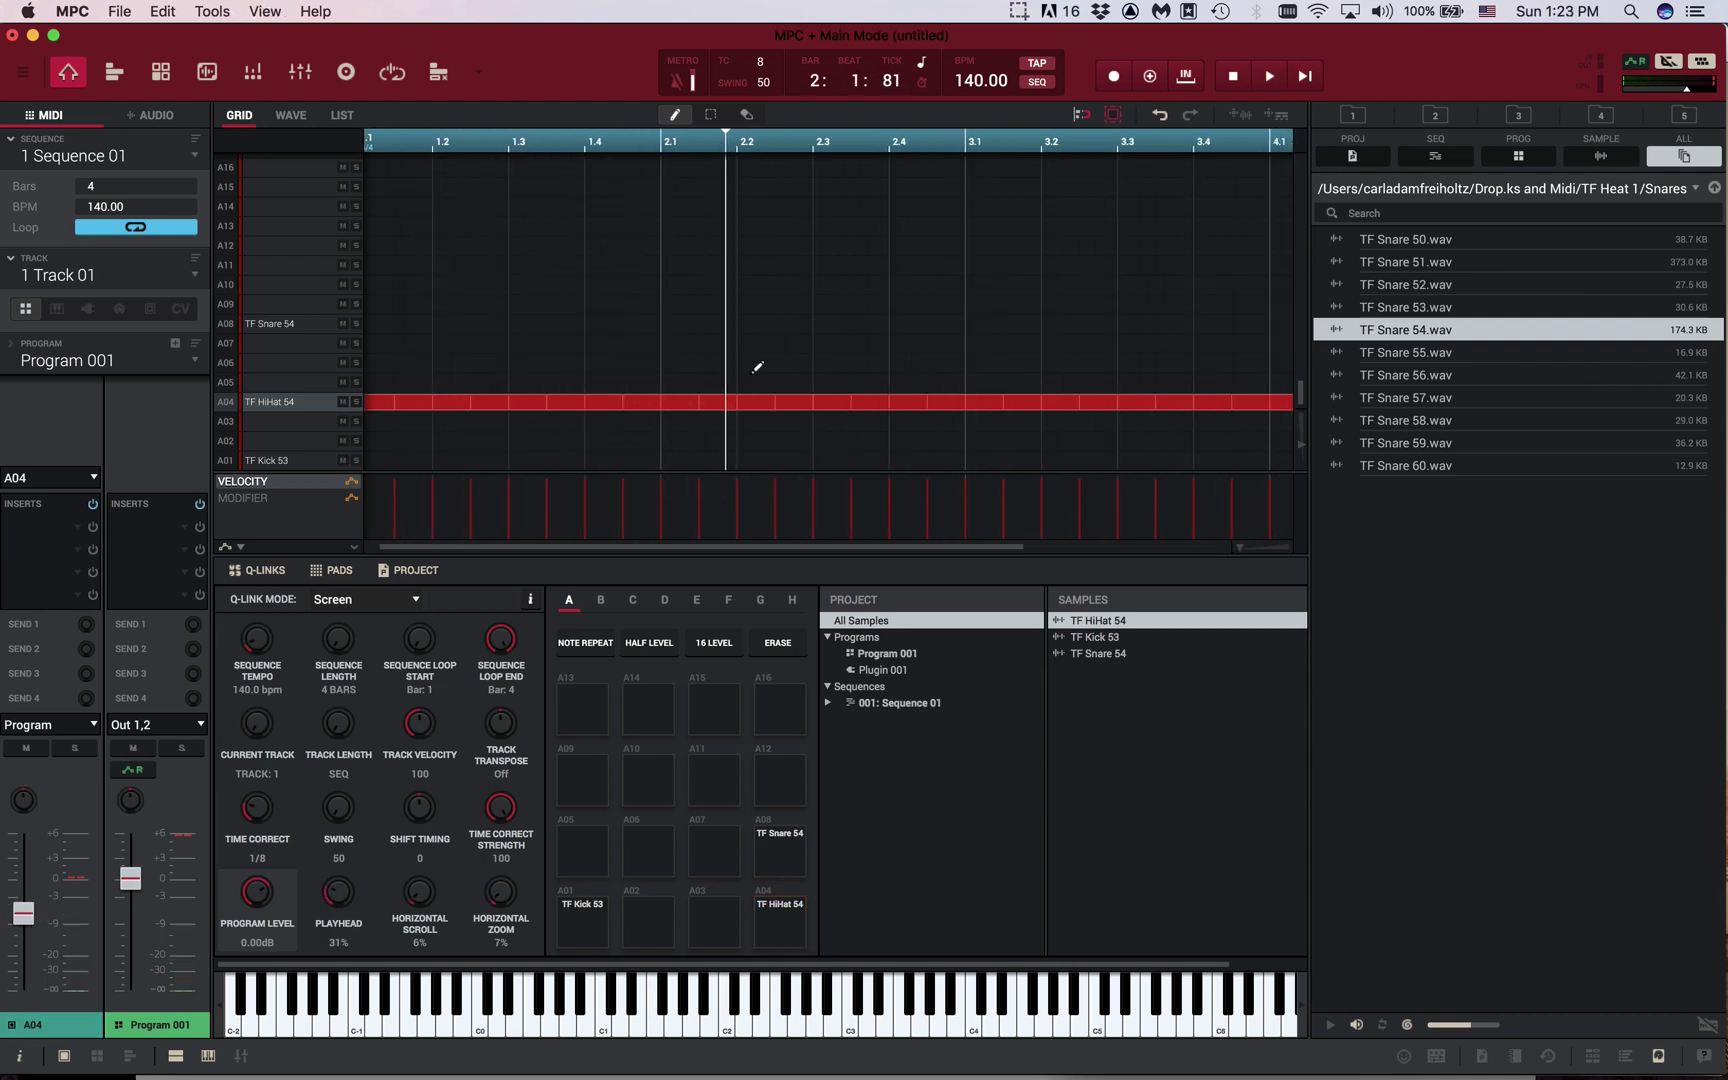
key(space)
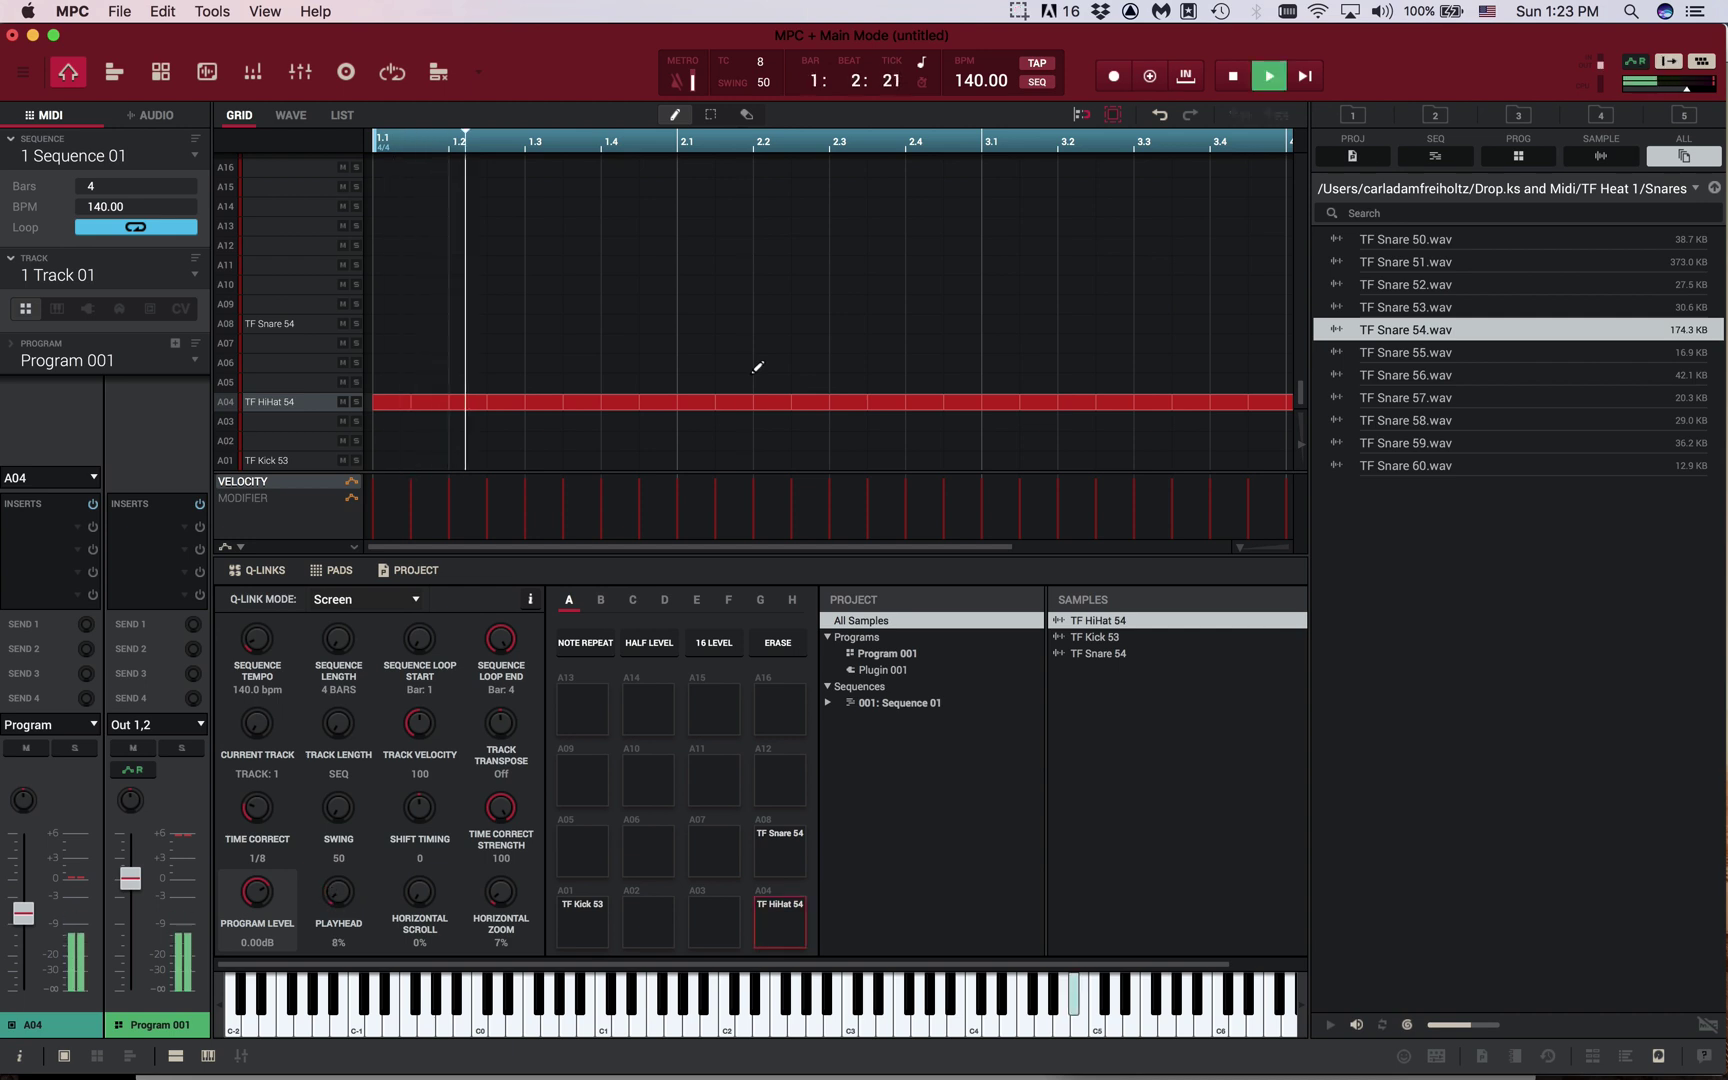
key(super+equal)
key(super+2)
key(space)
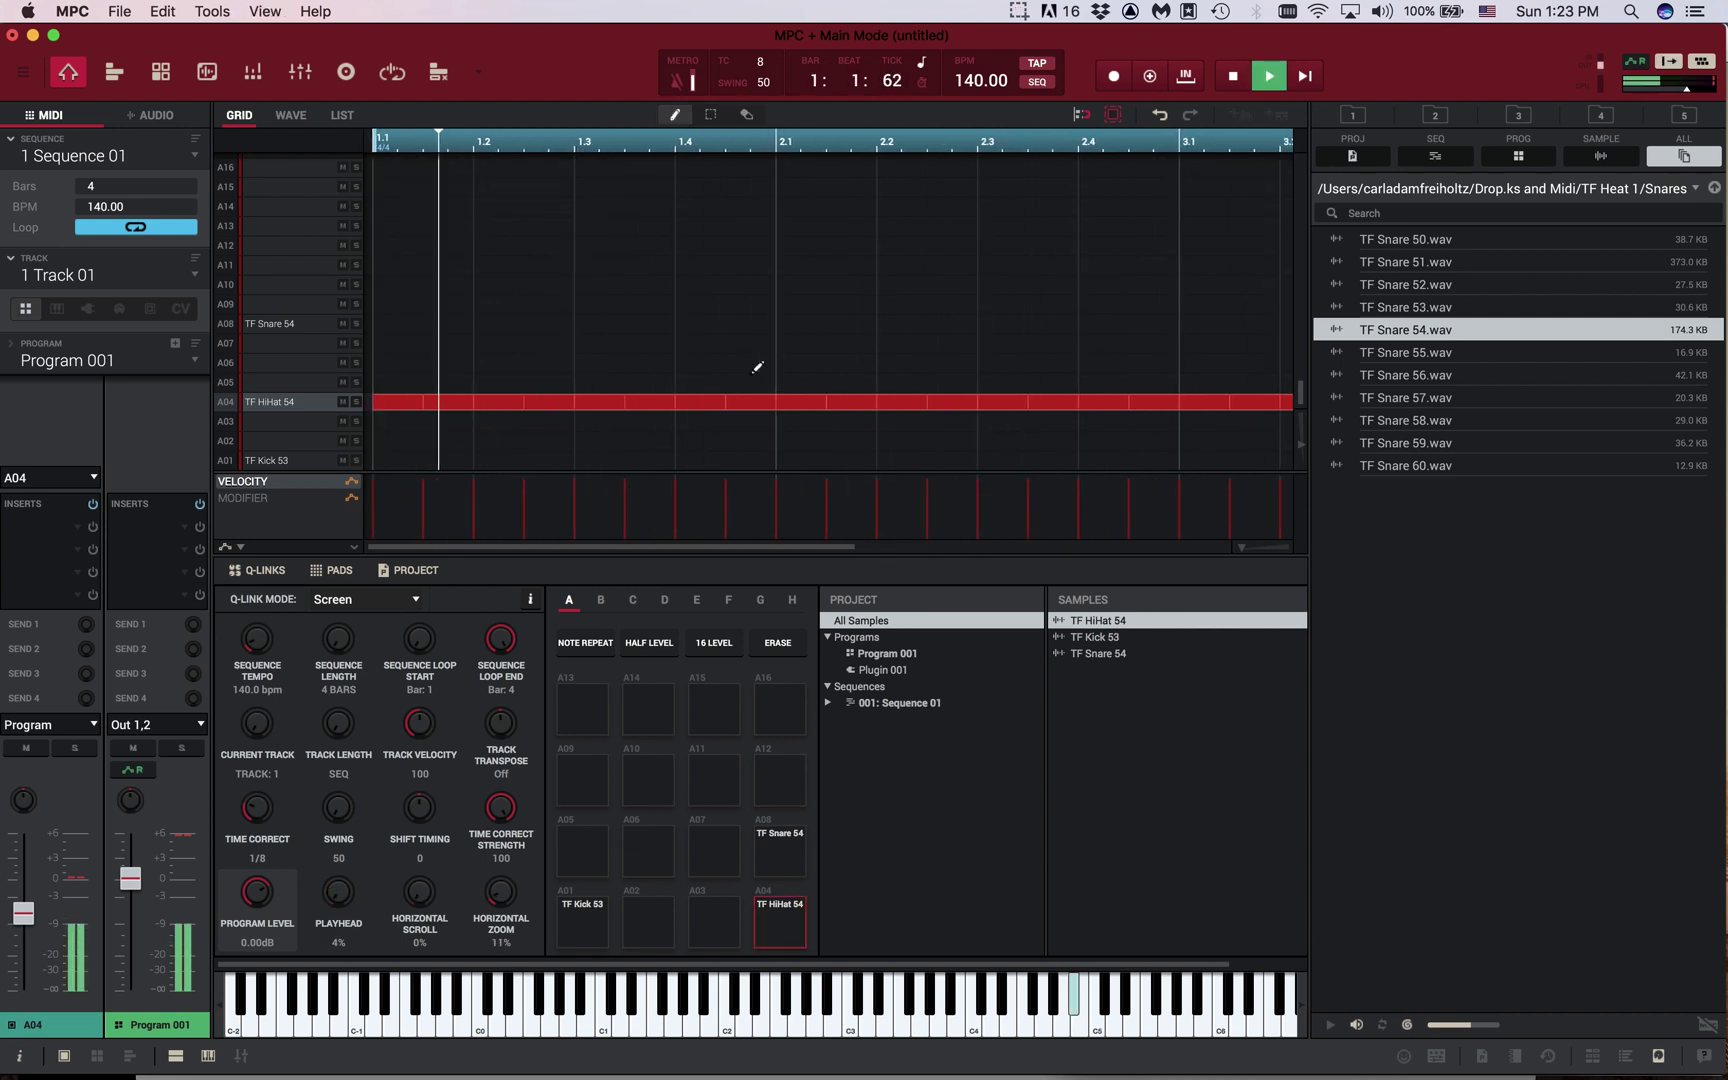
key(space)
key(space)
key(space)
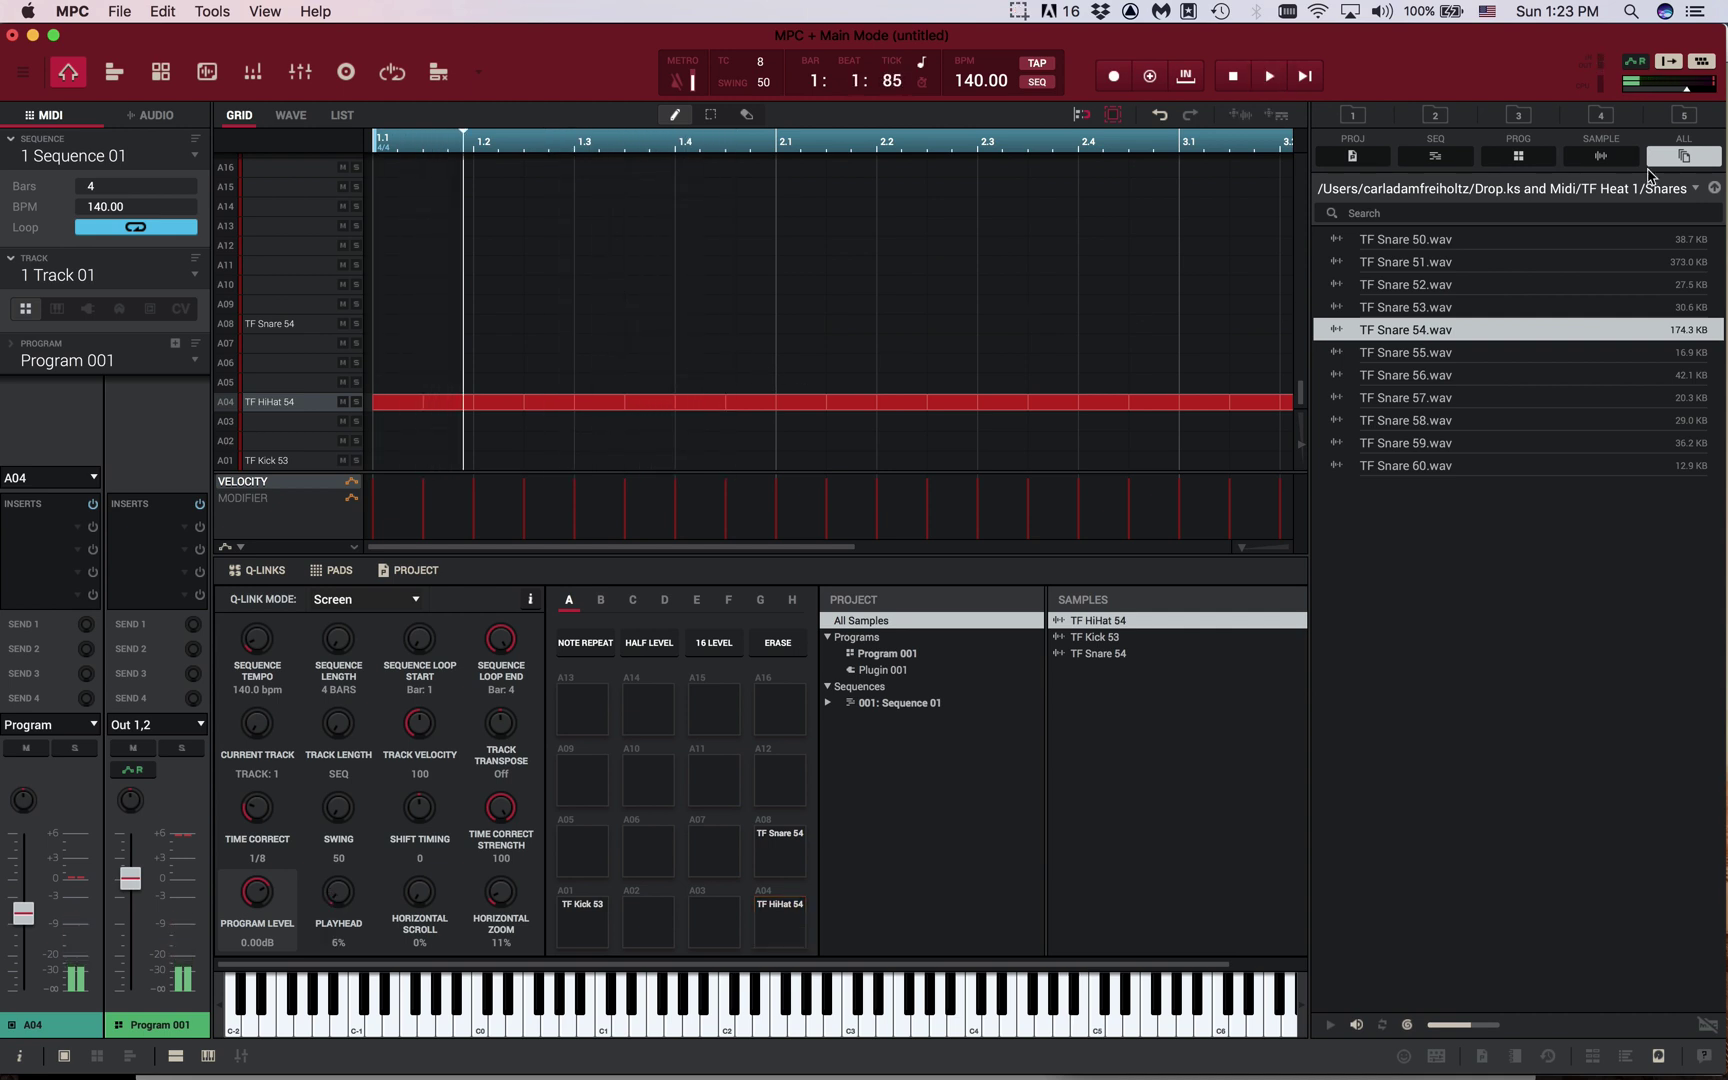
Open the TF Heat 1 Claps folder and audition the clap samples one after another
click(1714, 187)
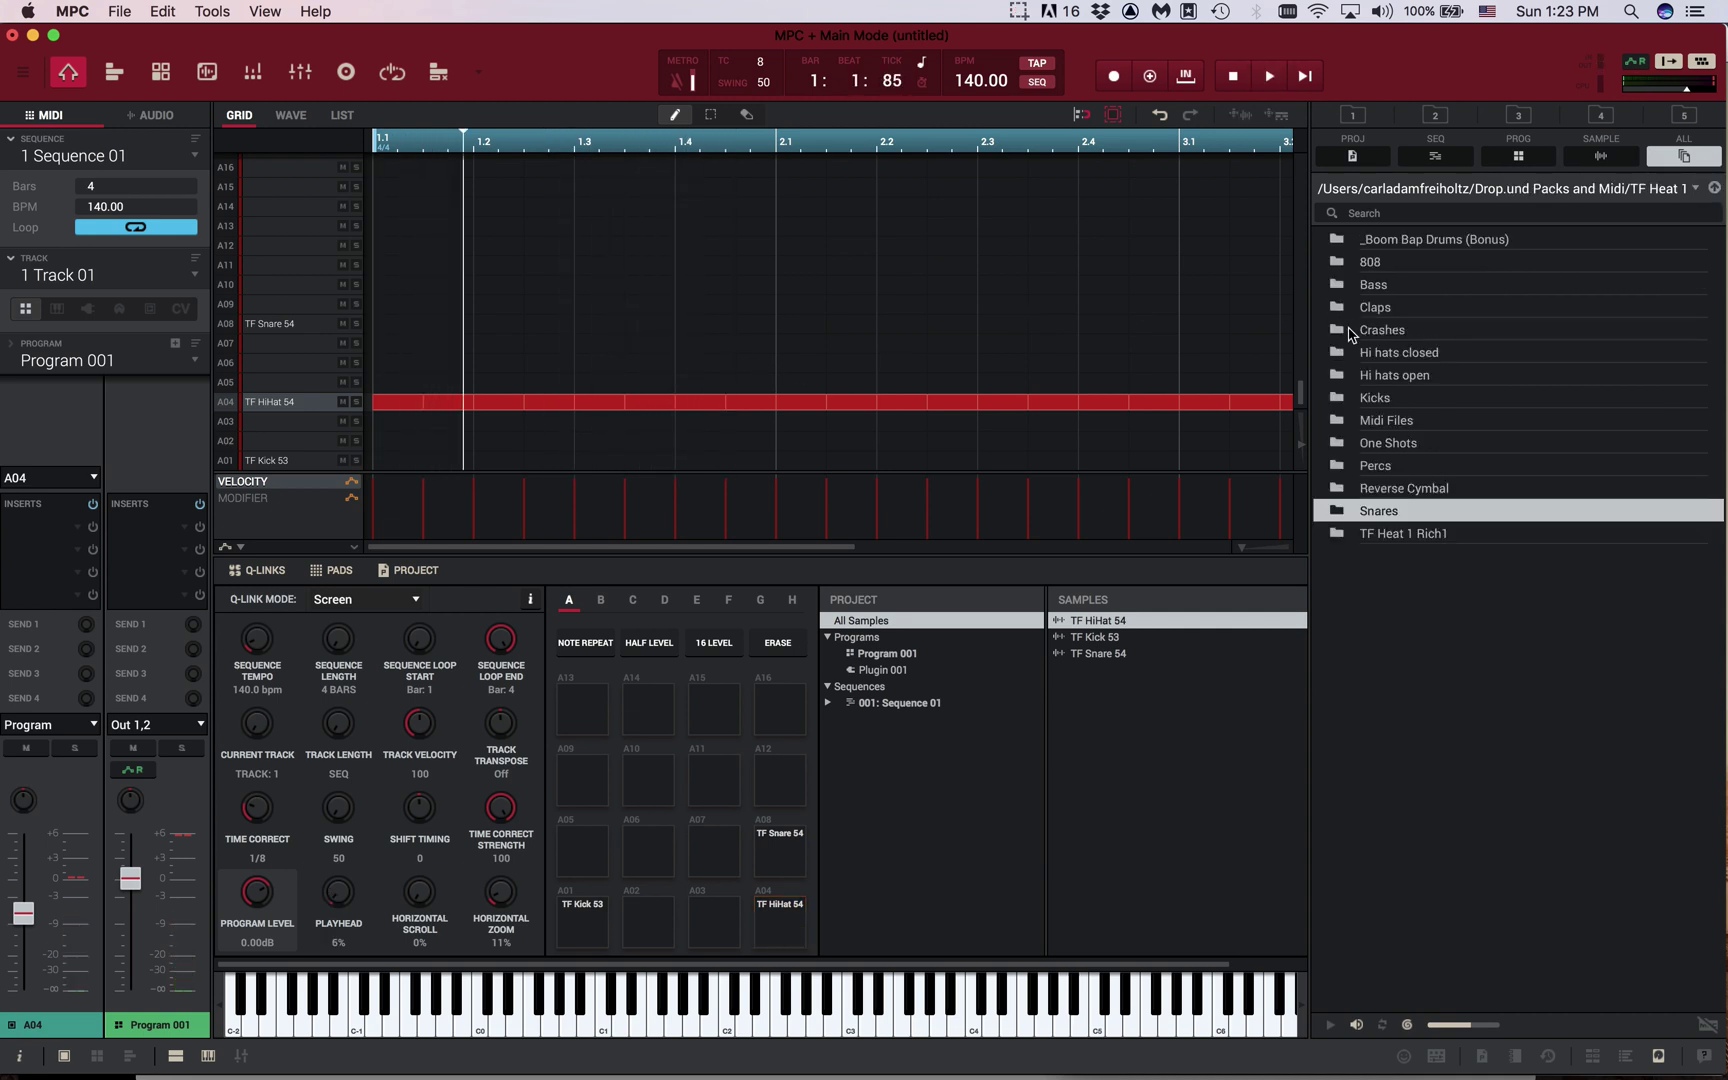
double_click(1378, 307)
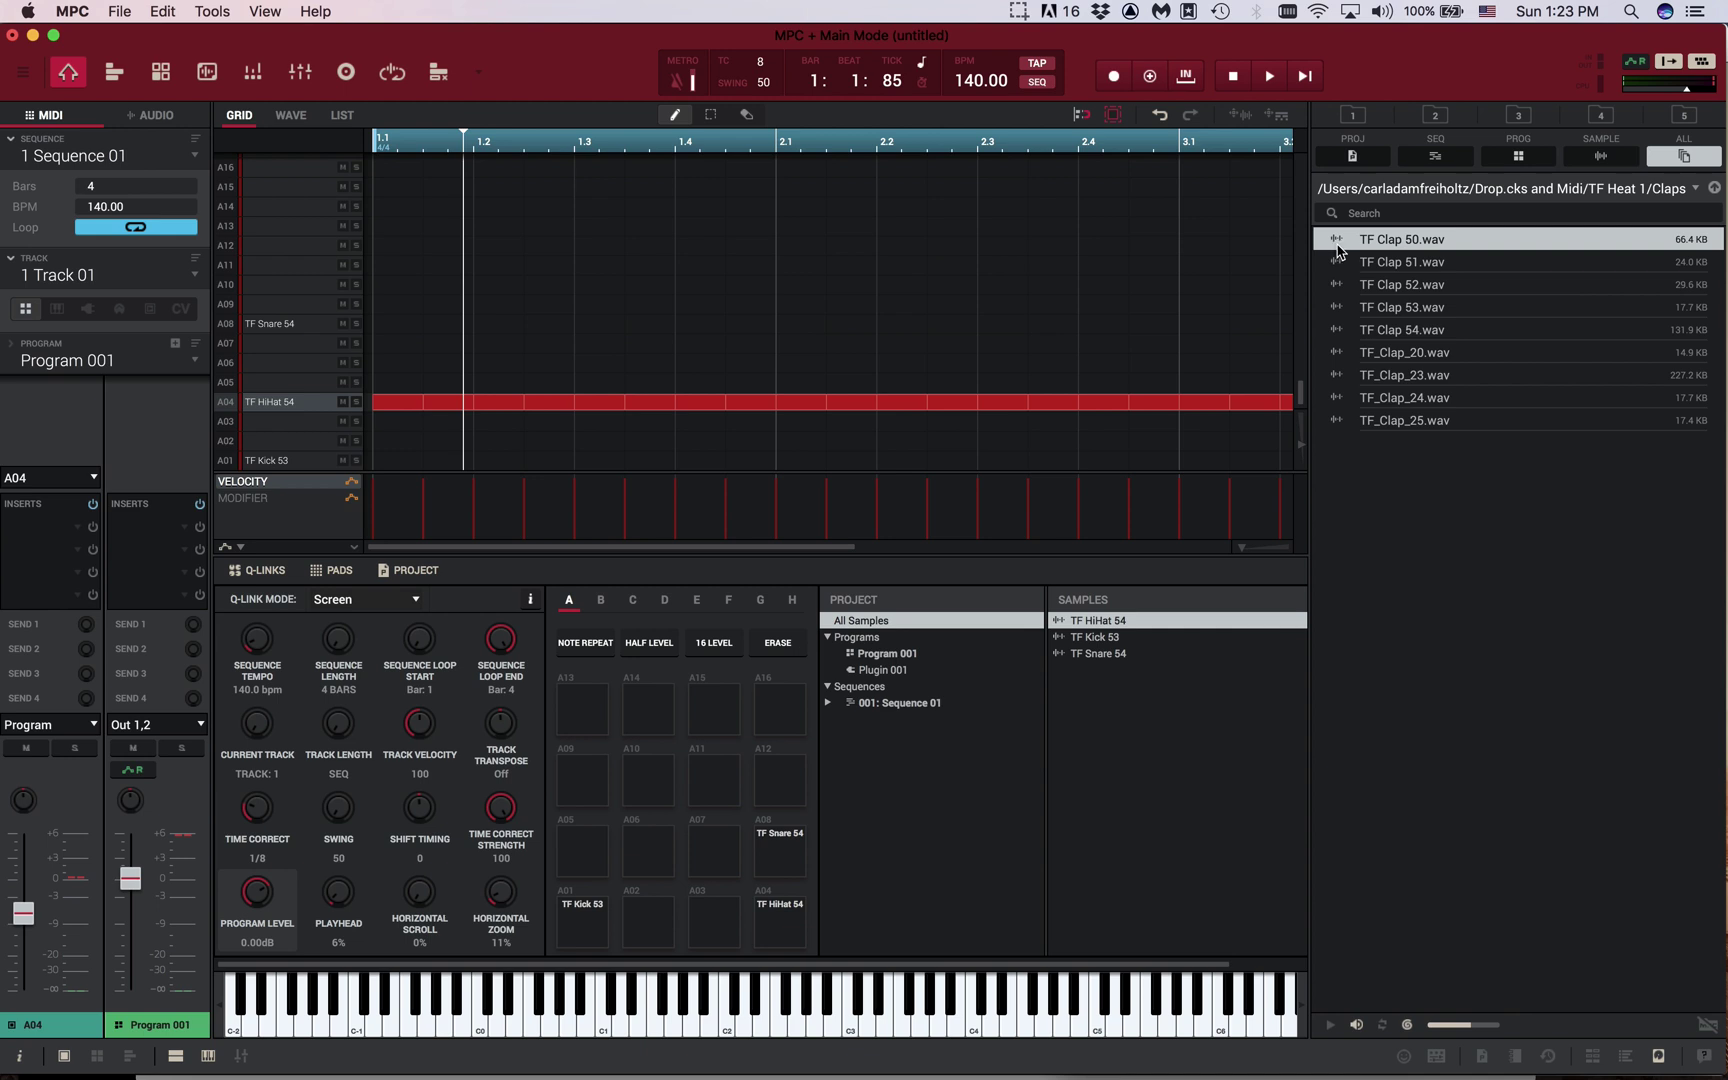
click(1338, 262)
click(1338, 285)
click(1338, 308)
click(1338, 331)
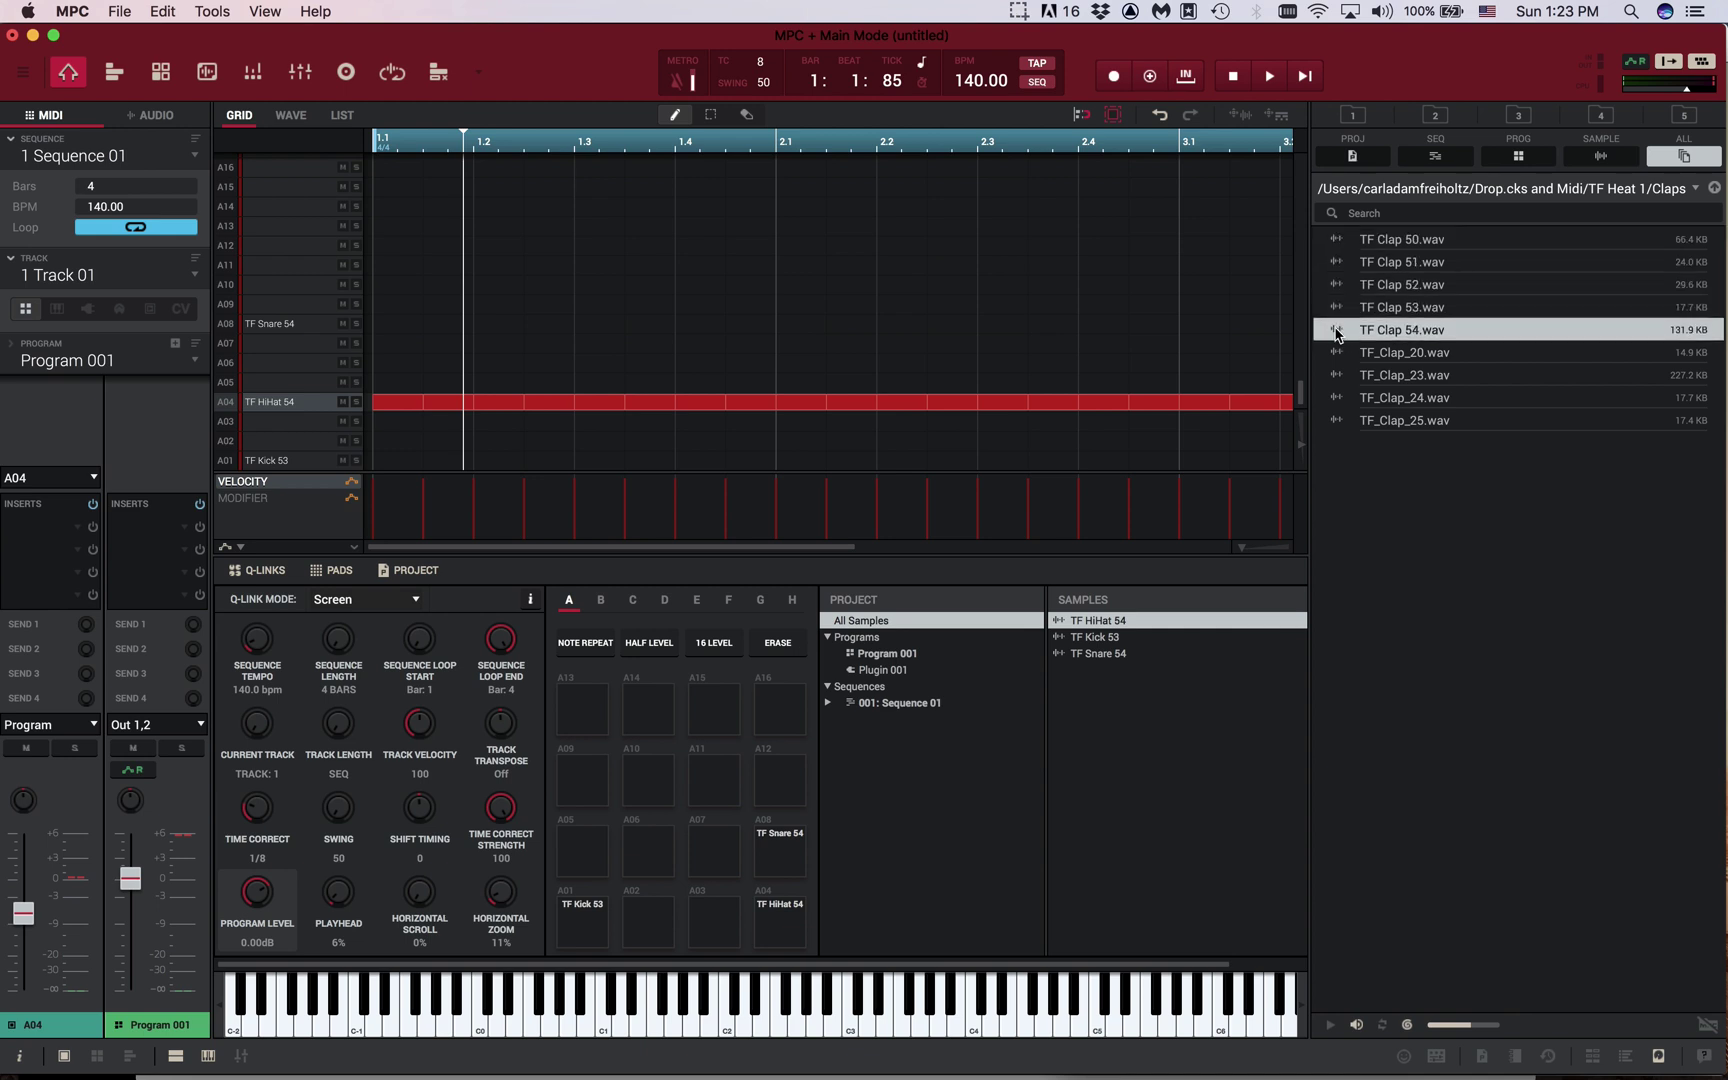
click(1338, 353)
click(1338, 375)
click(1338, 398)
click(1338, 420)
Compare TF Clap 51 to 54 once more and assign TF Clap 53 to pad A07
click(1342, 286)
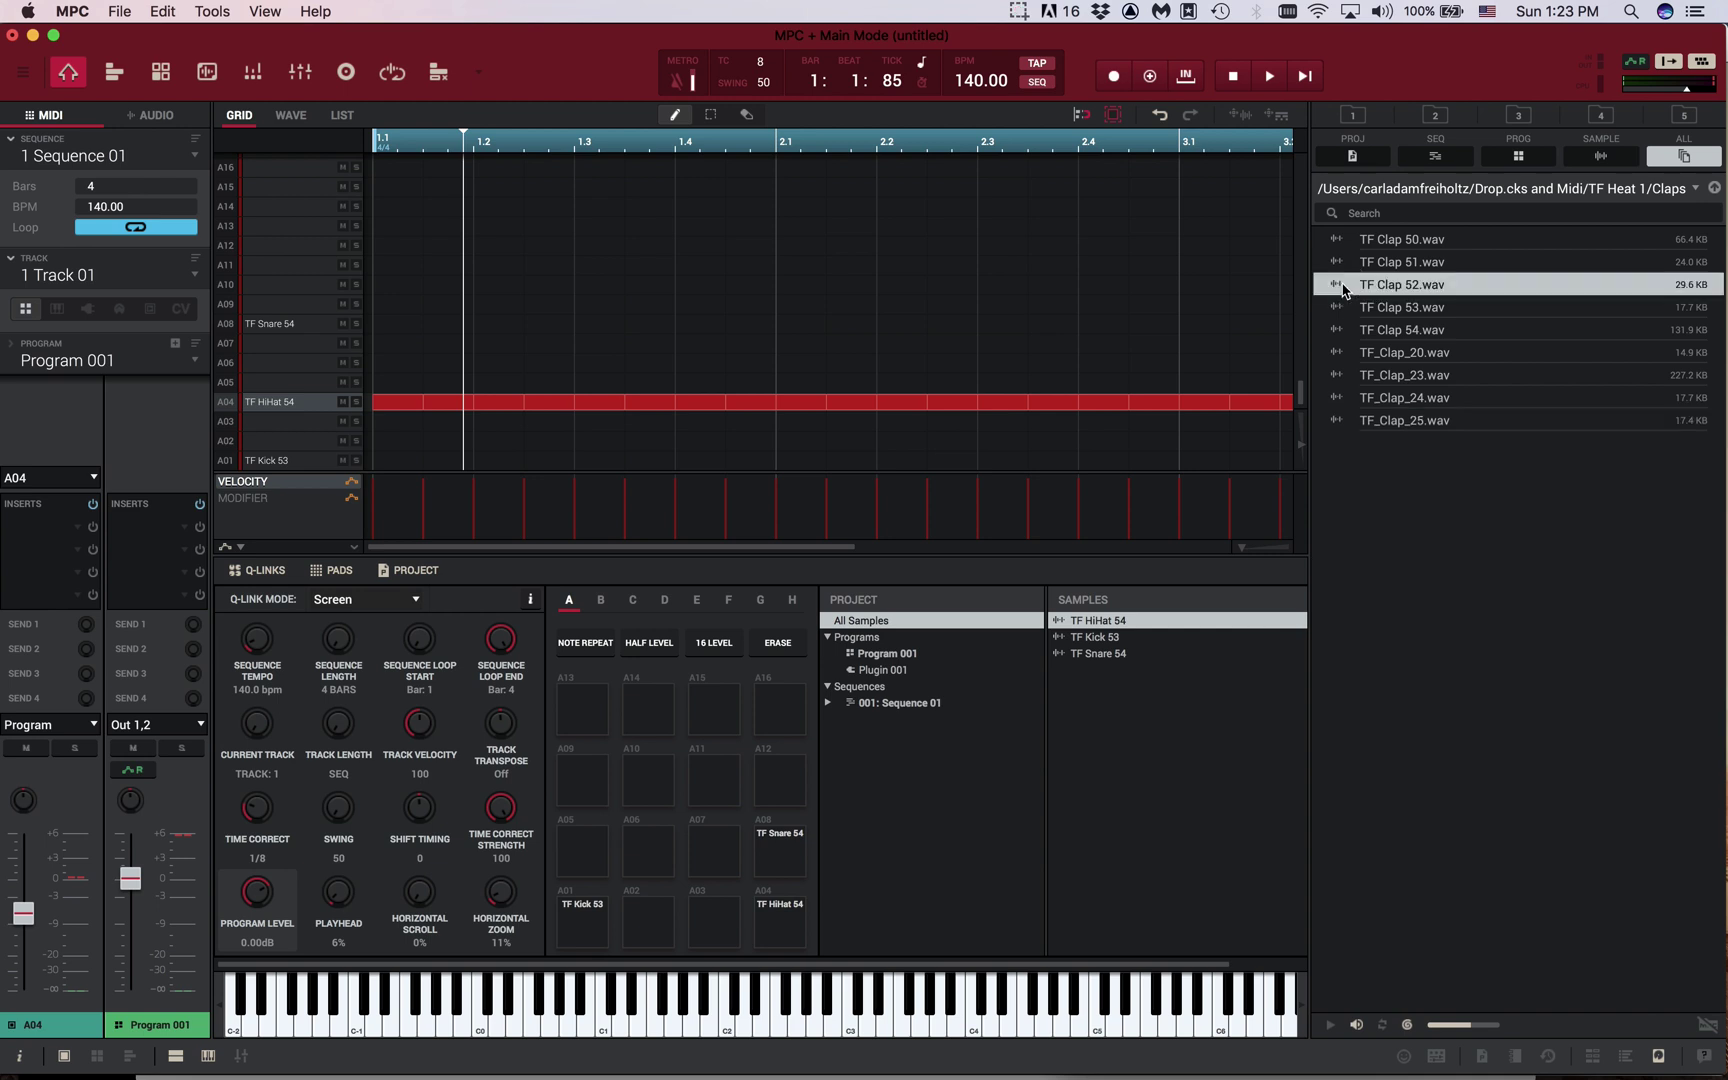
click(1338, 308)
click(1337, 264)
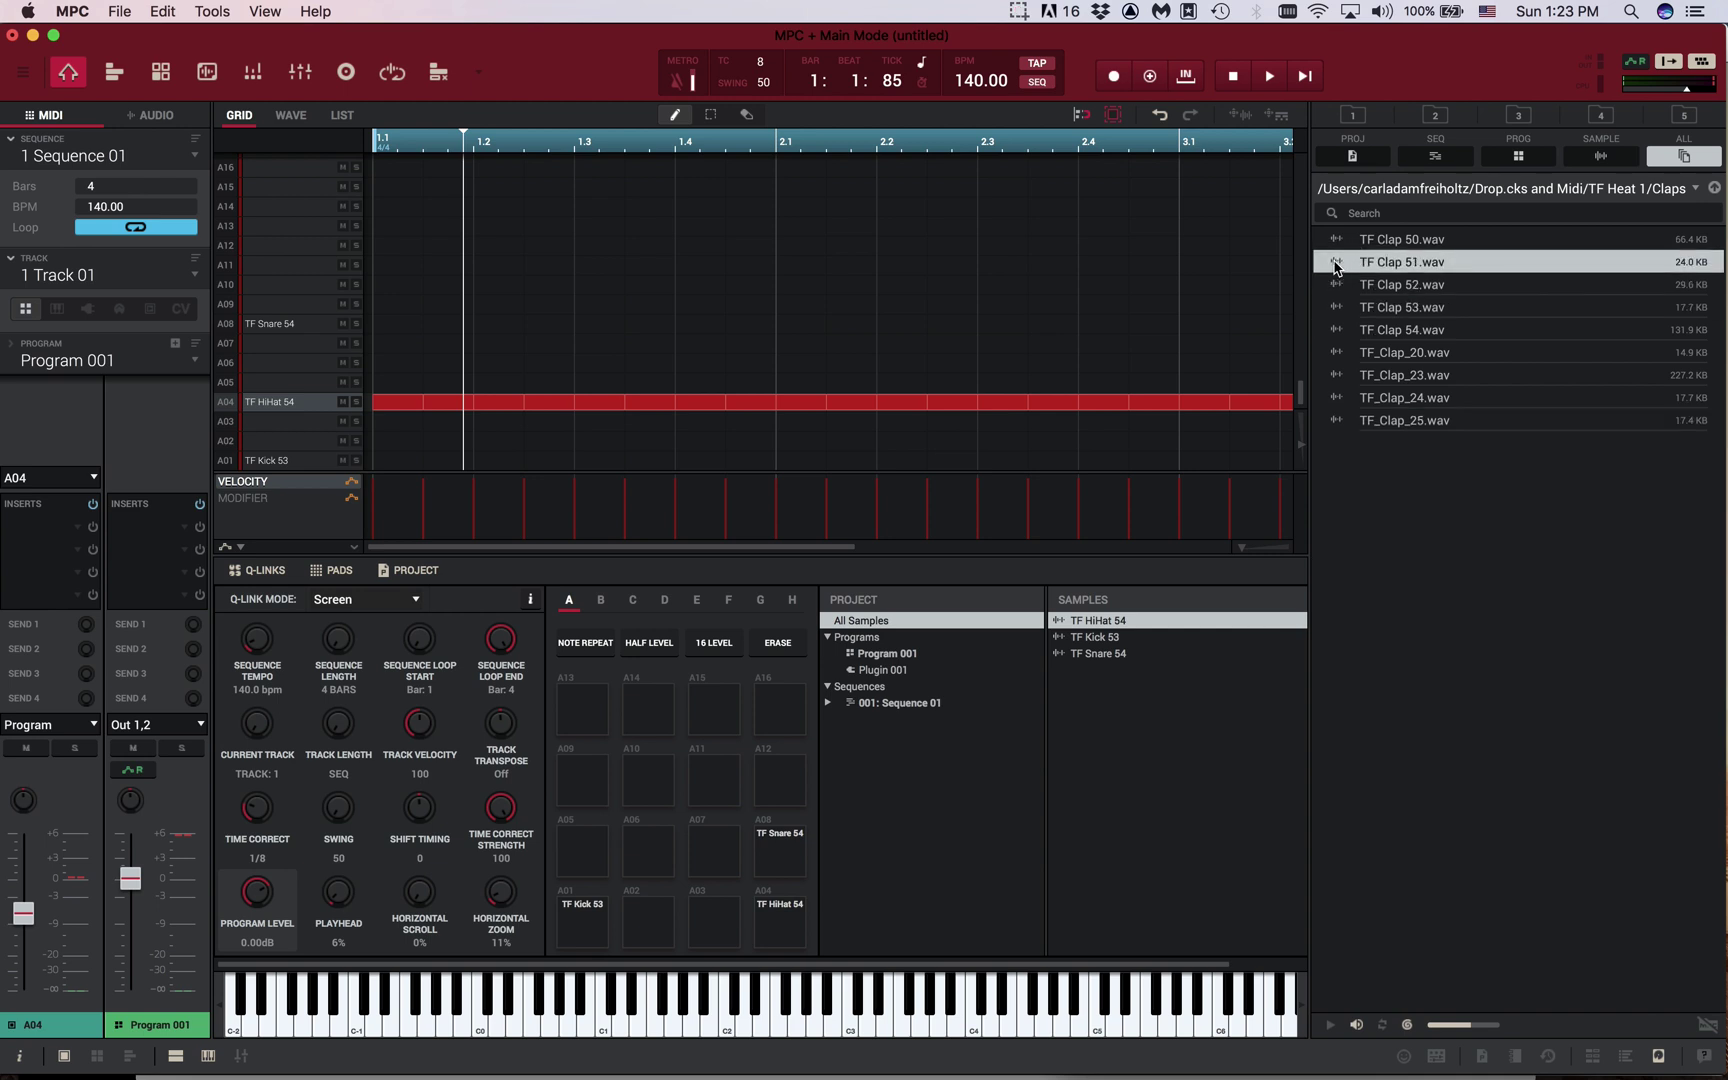
click(1337, 332)
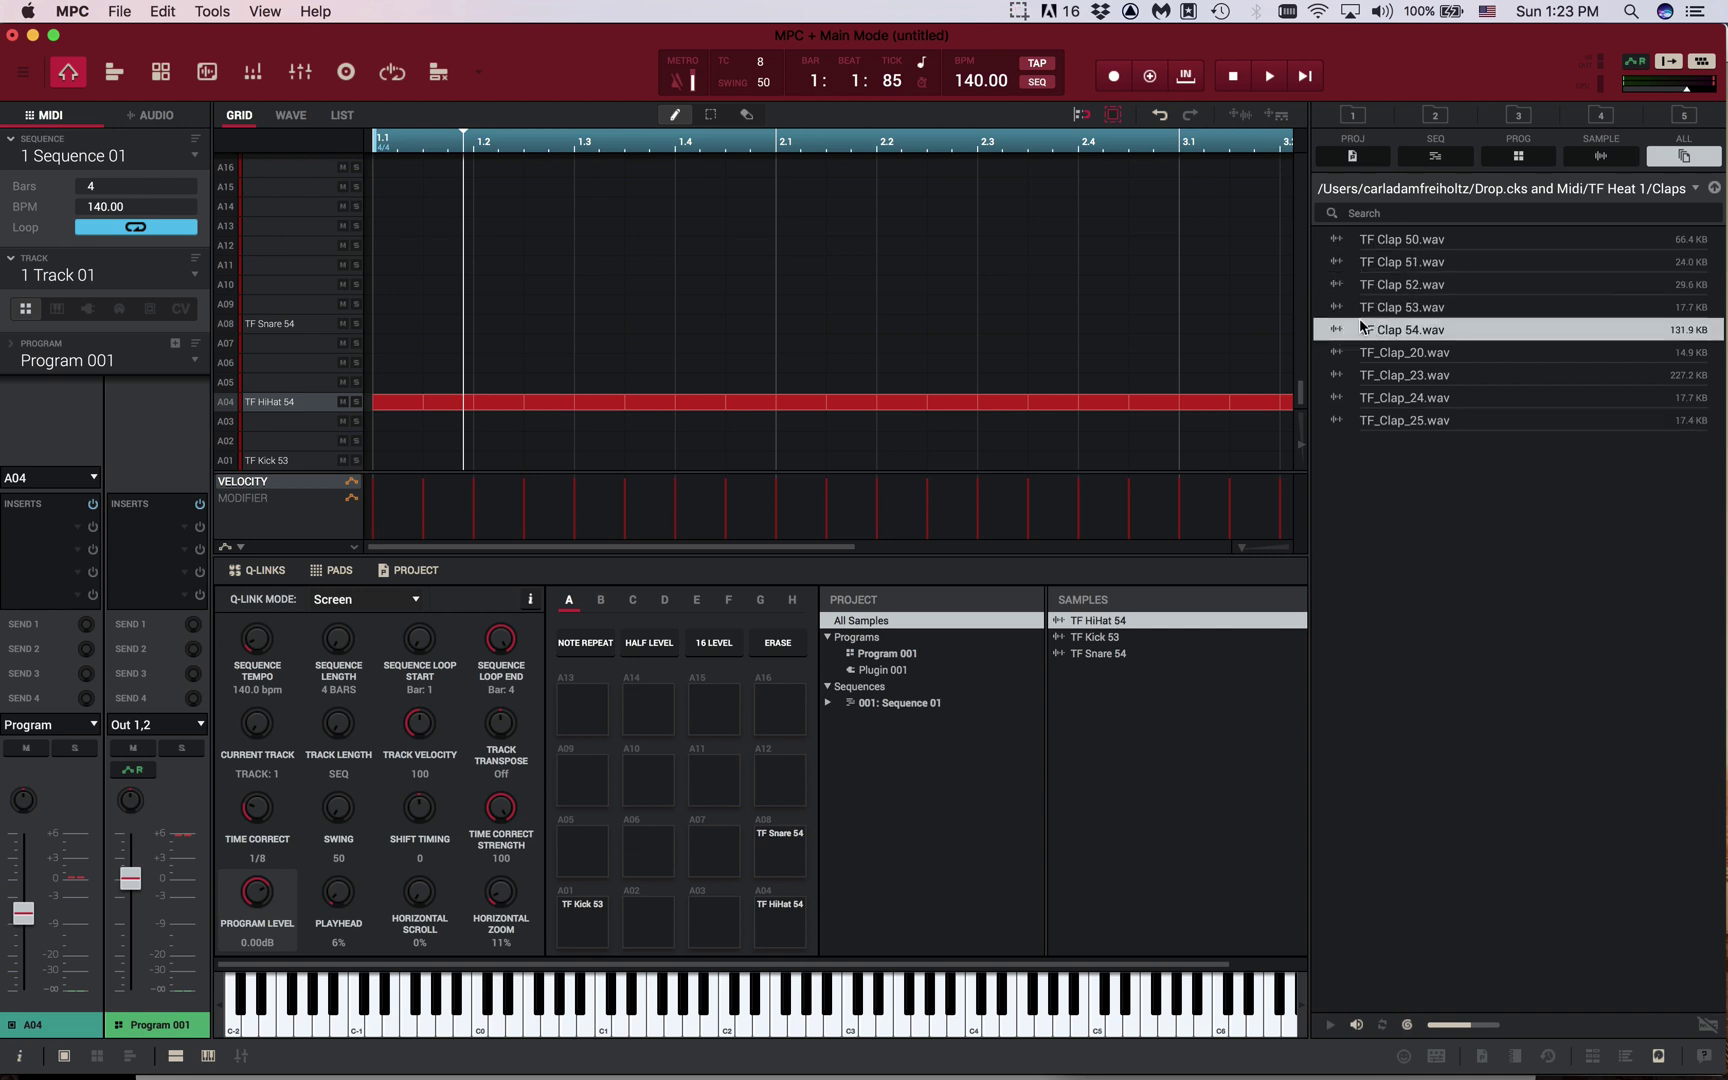
click(1334, 313)
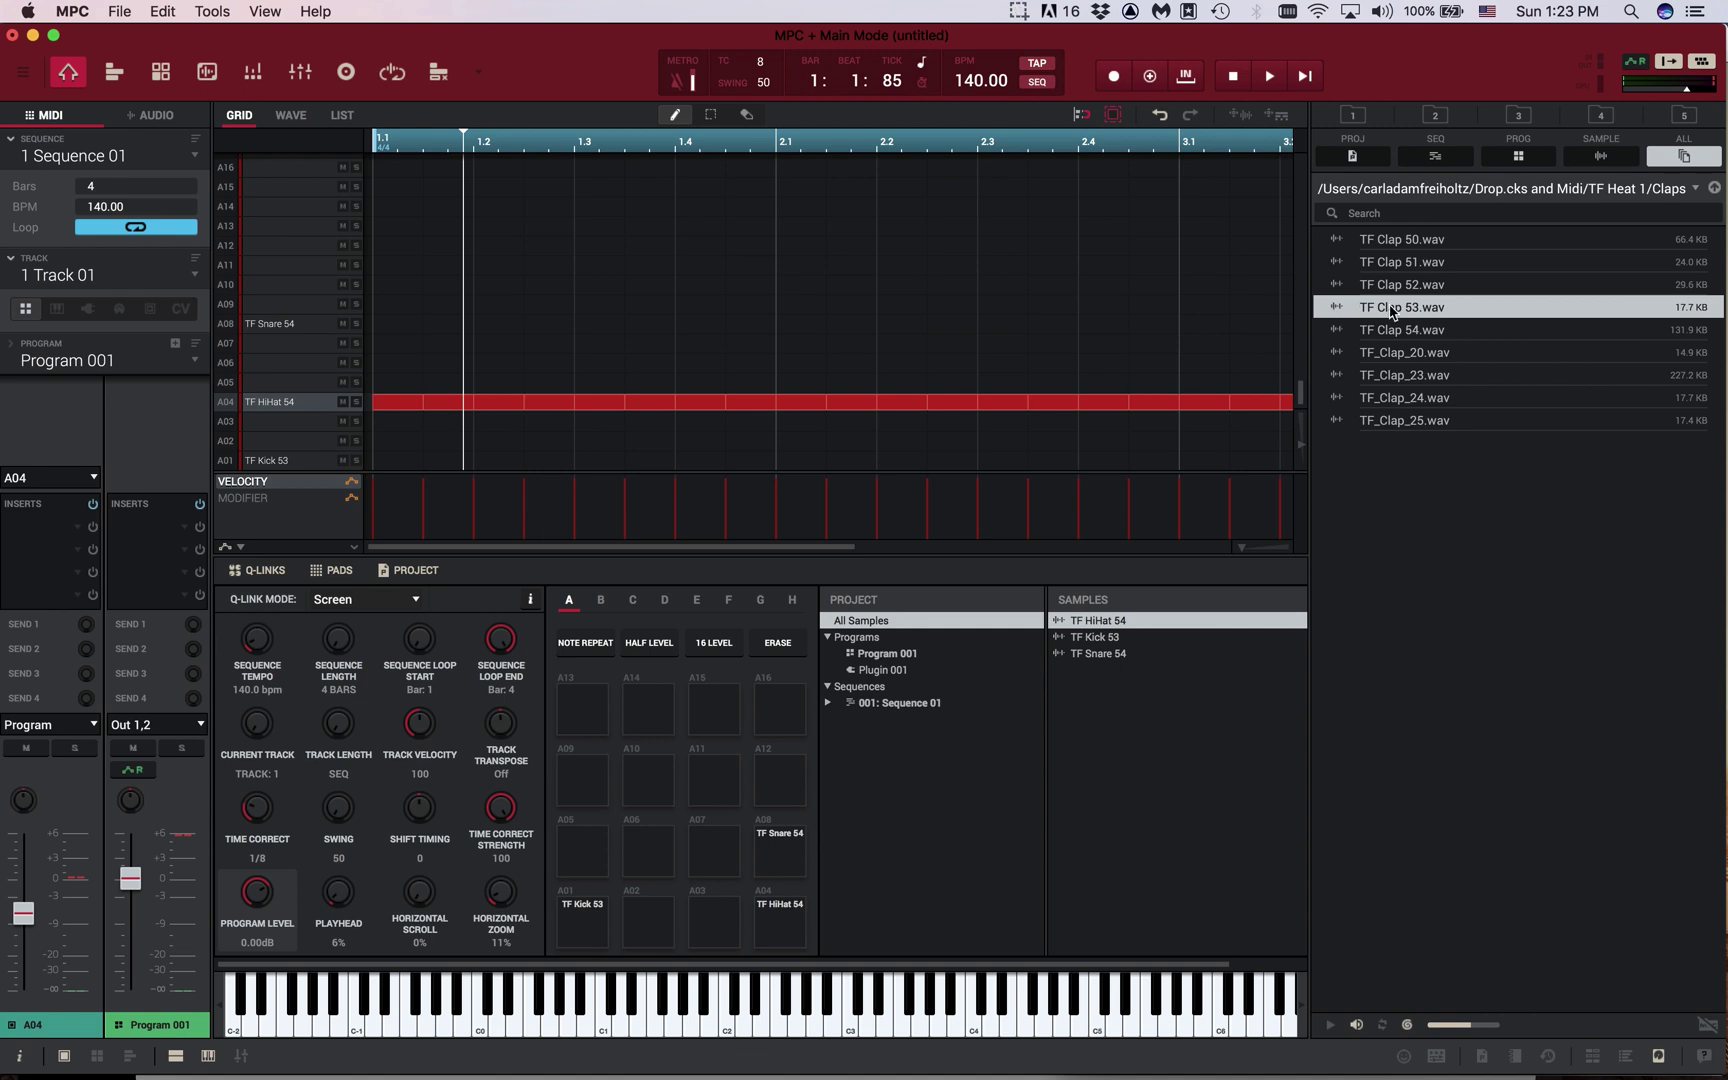
drag(1391, 312, 733, 869)
click(724, 862)
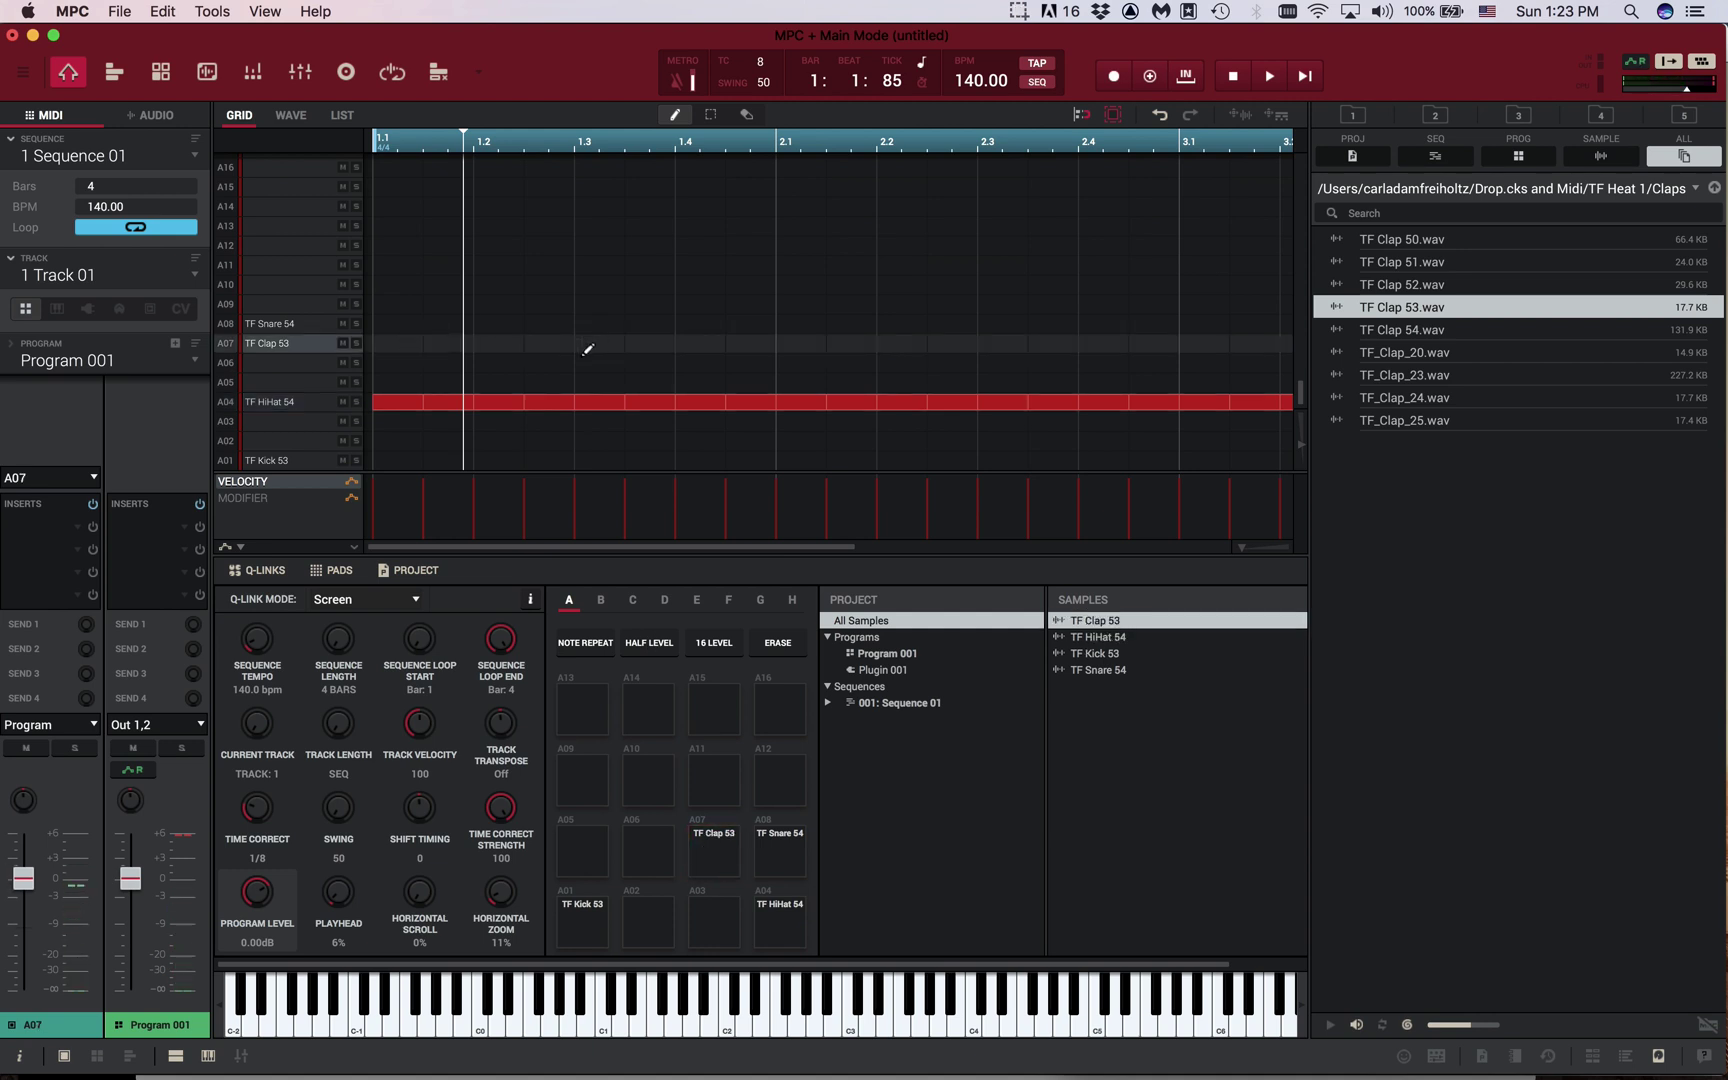
Draw a TF Clap 53 hit on beat 3 of each of the four bars in row A07
key(space)
key(space)
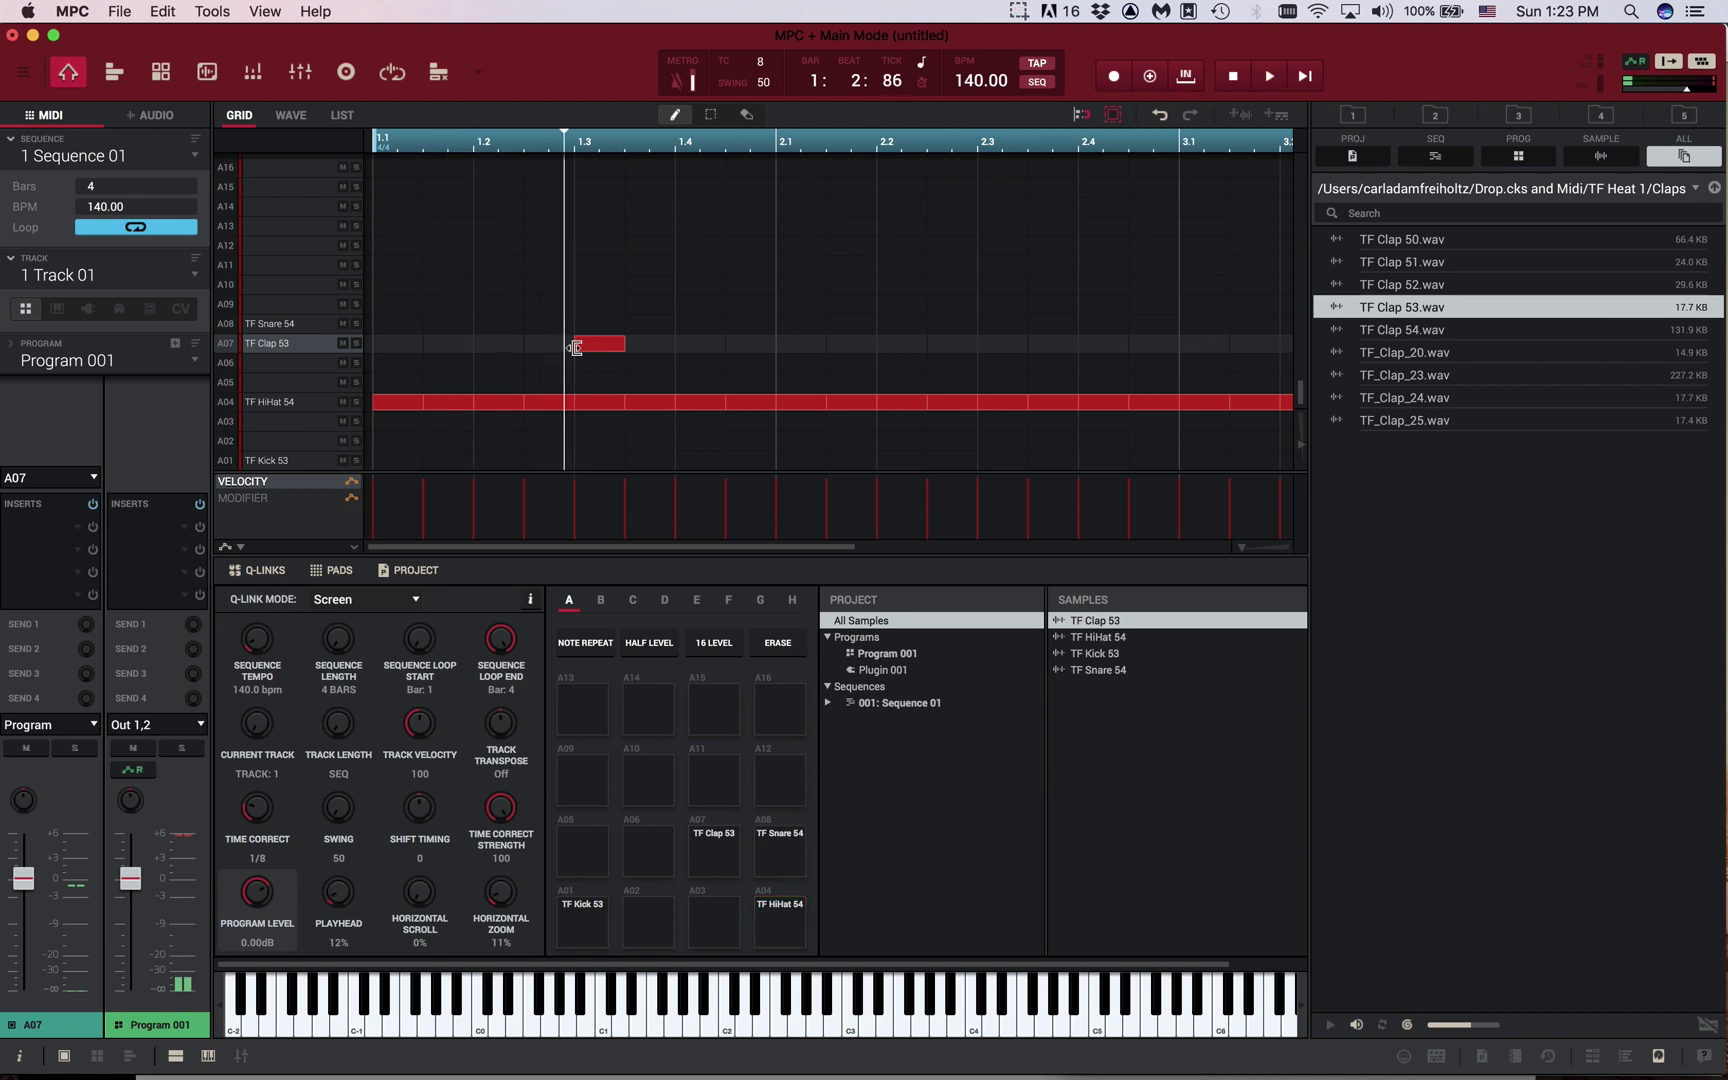
click(585, 340)
key(space)
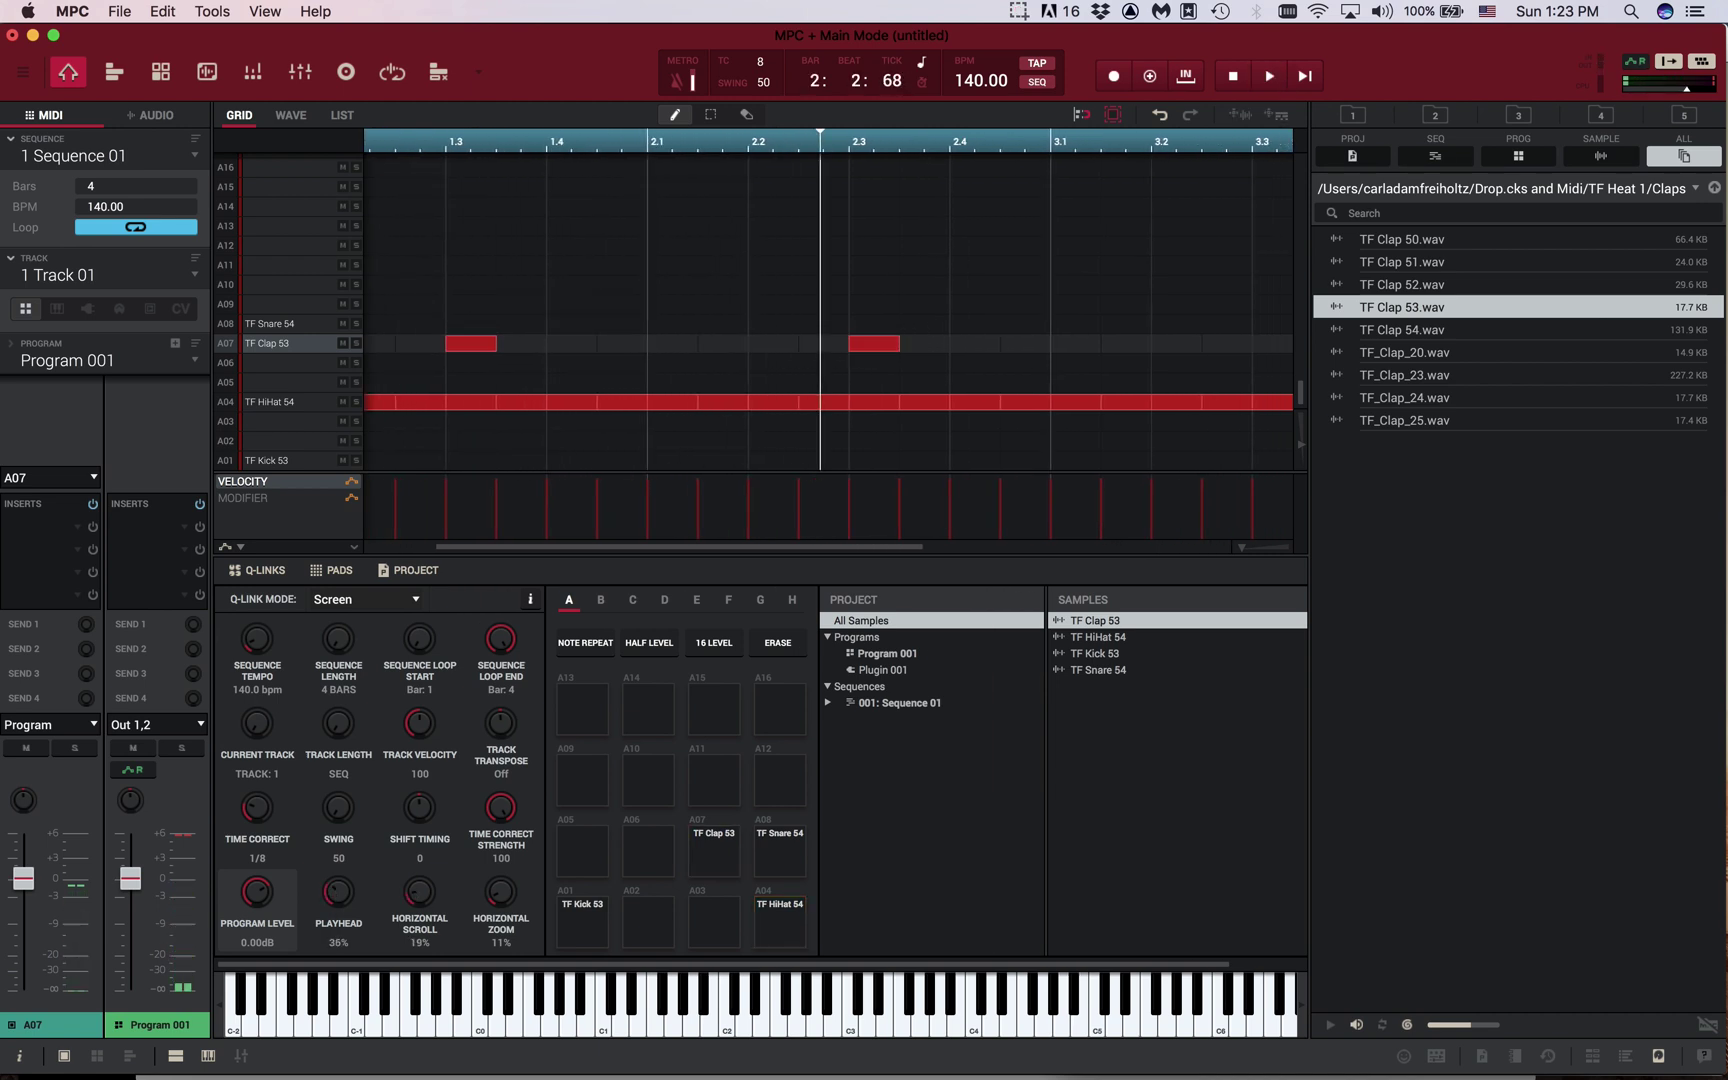
click(986, 345)
key(super+minus)
key(super+minus)
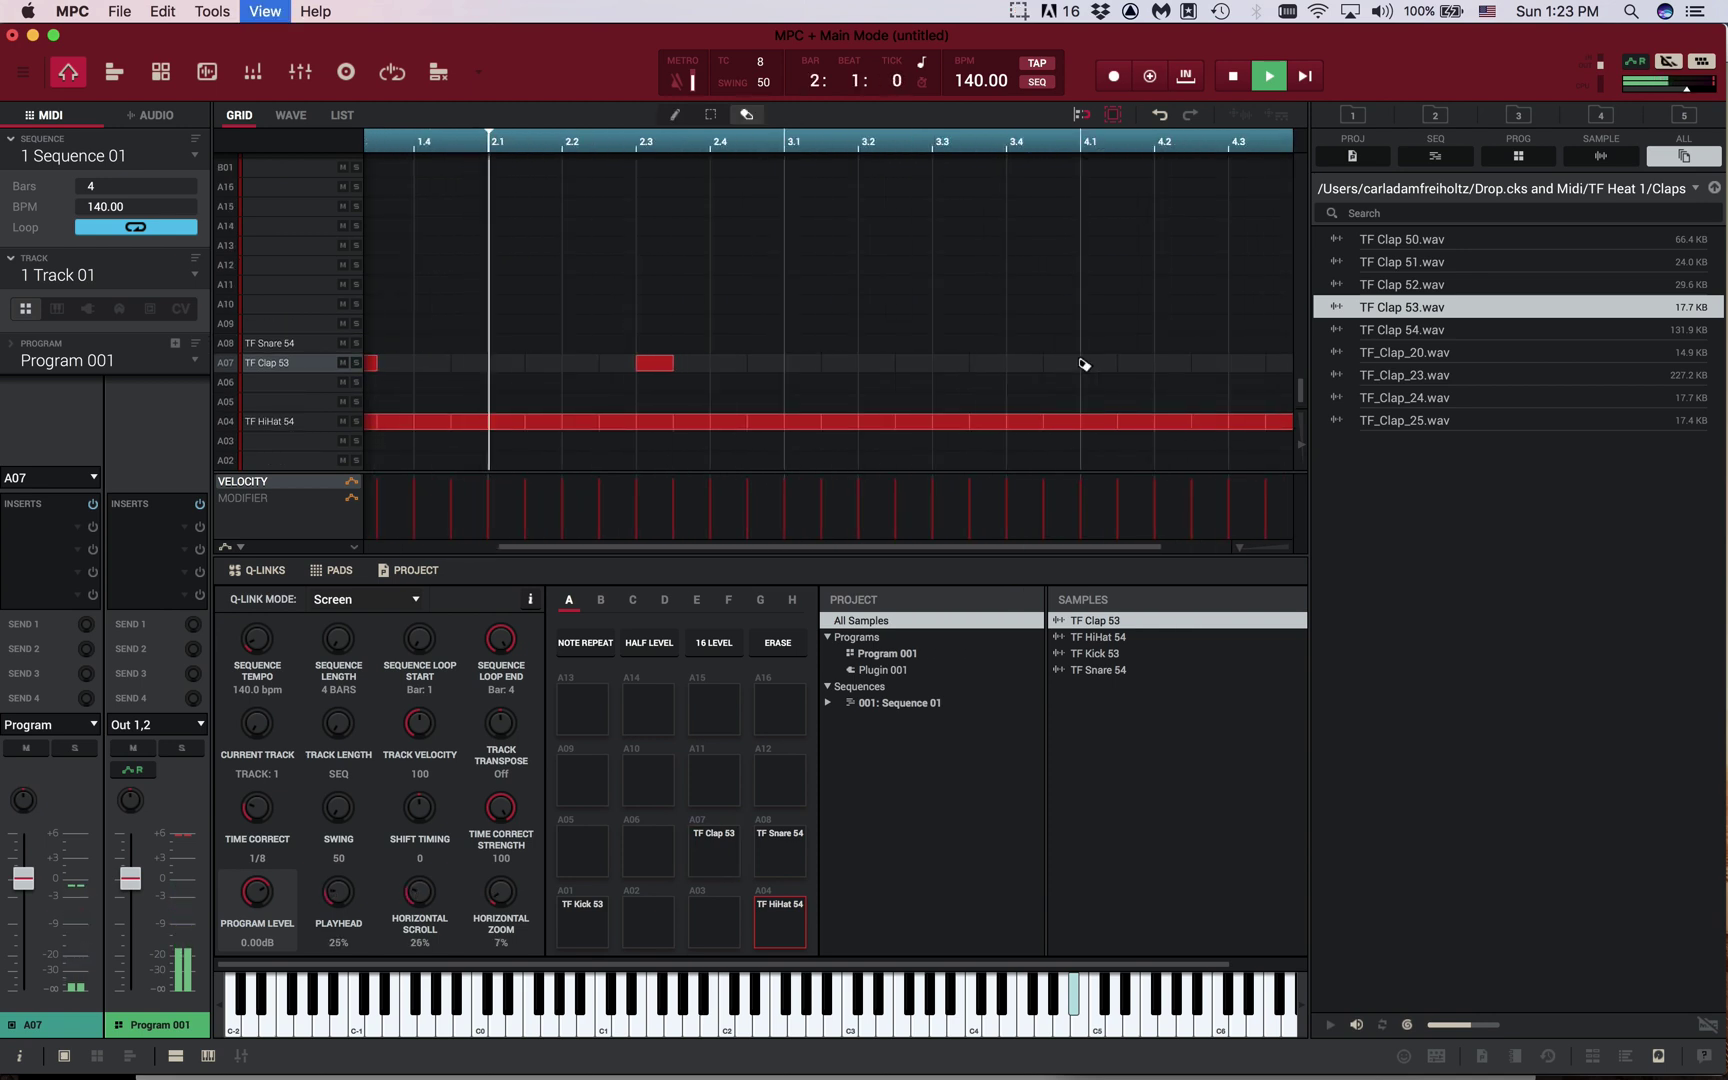
key(e)
key(p)
click(946, 362)
click(1179, 362)
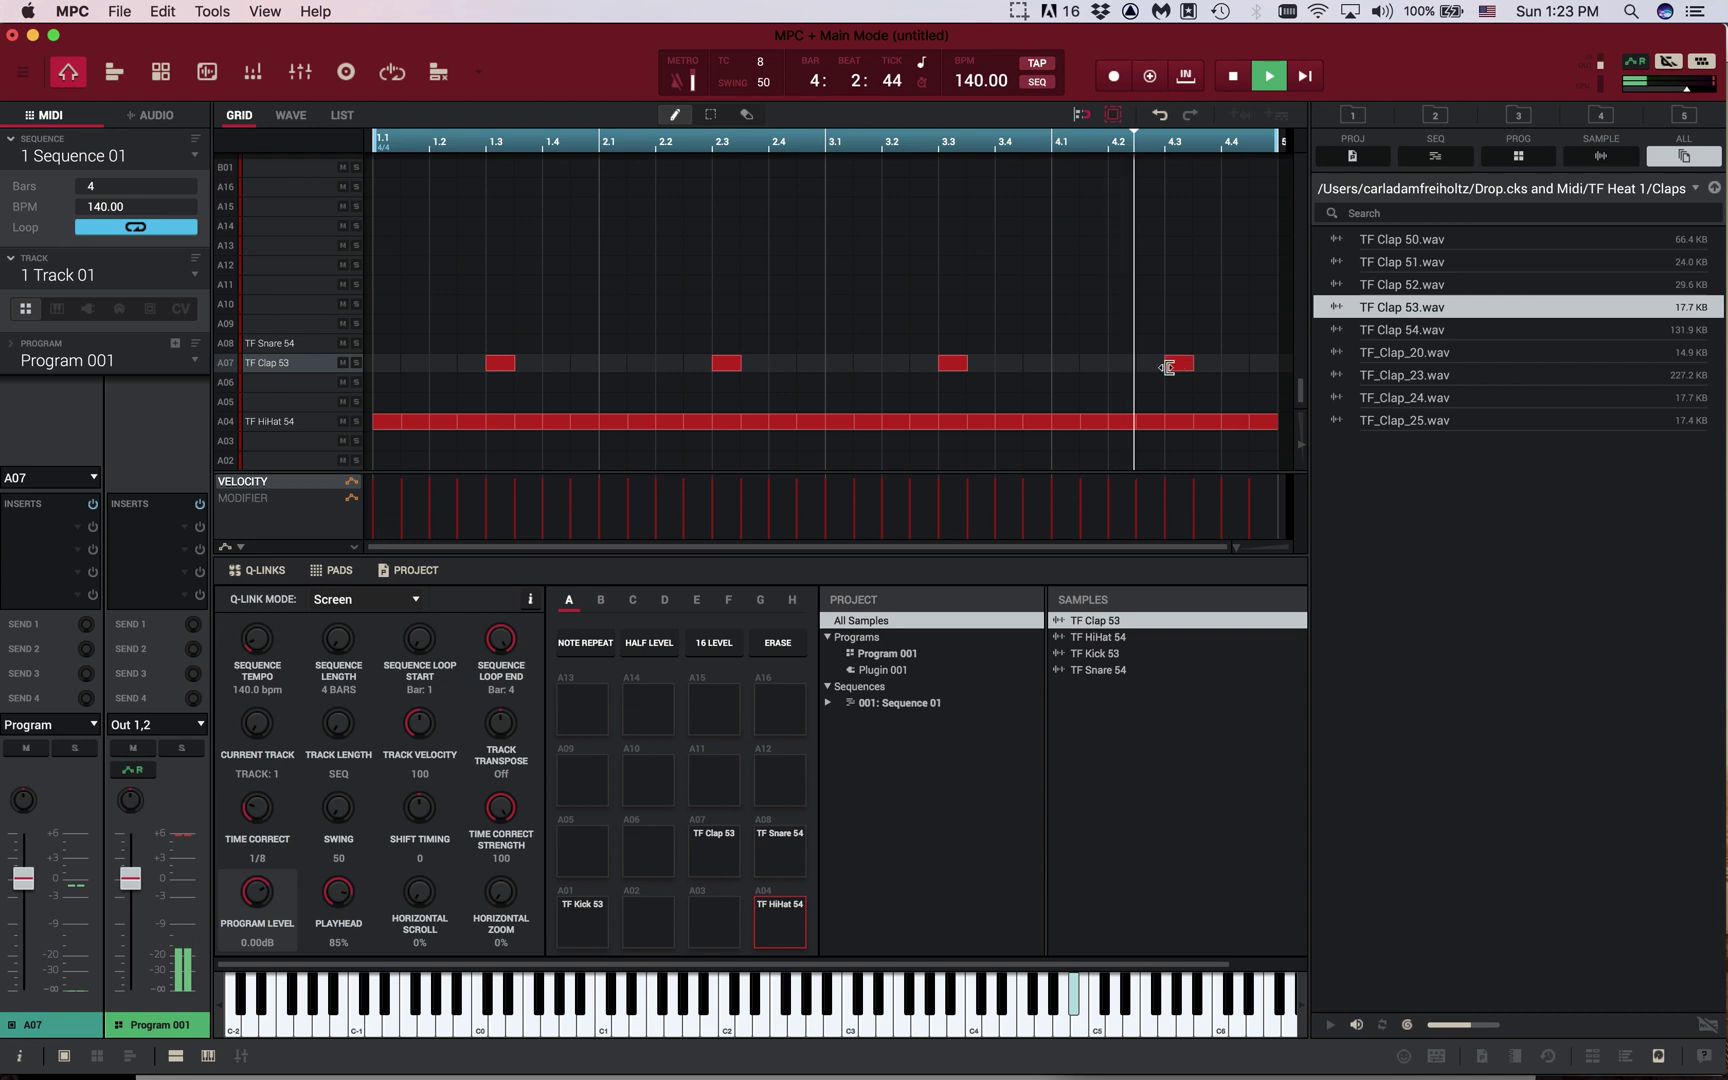
Play the sequence several times to hear the claps together with the hi-hats
key(space)
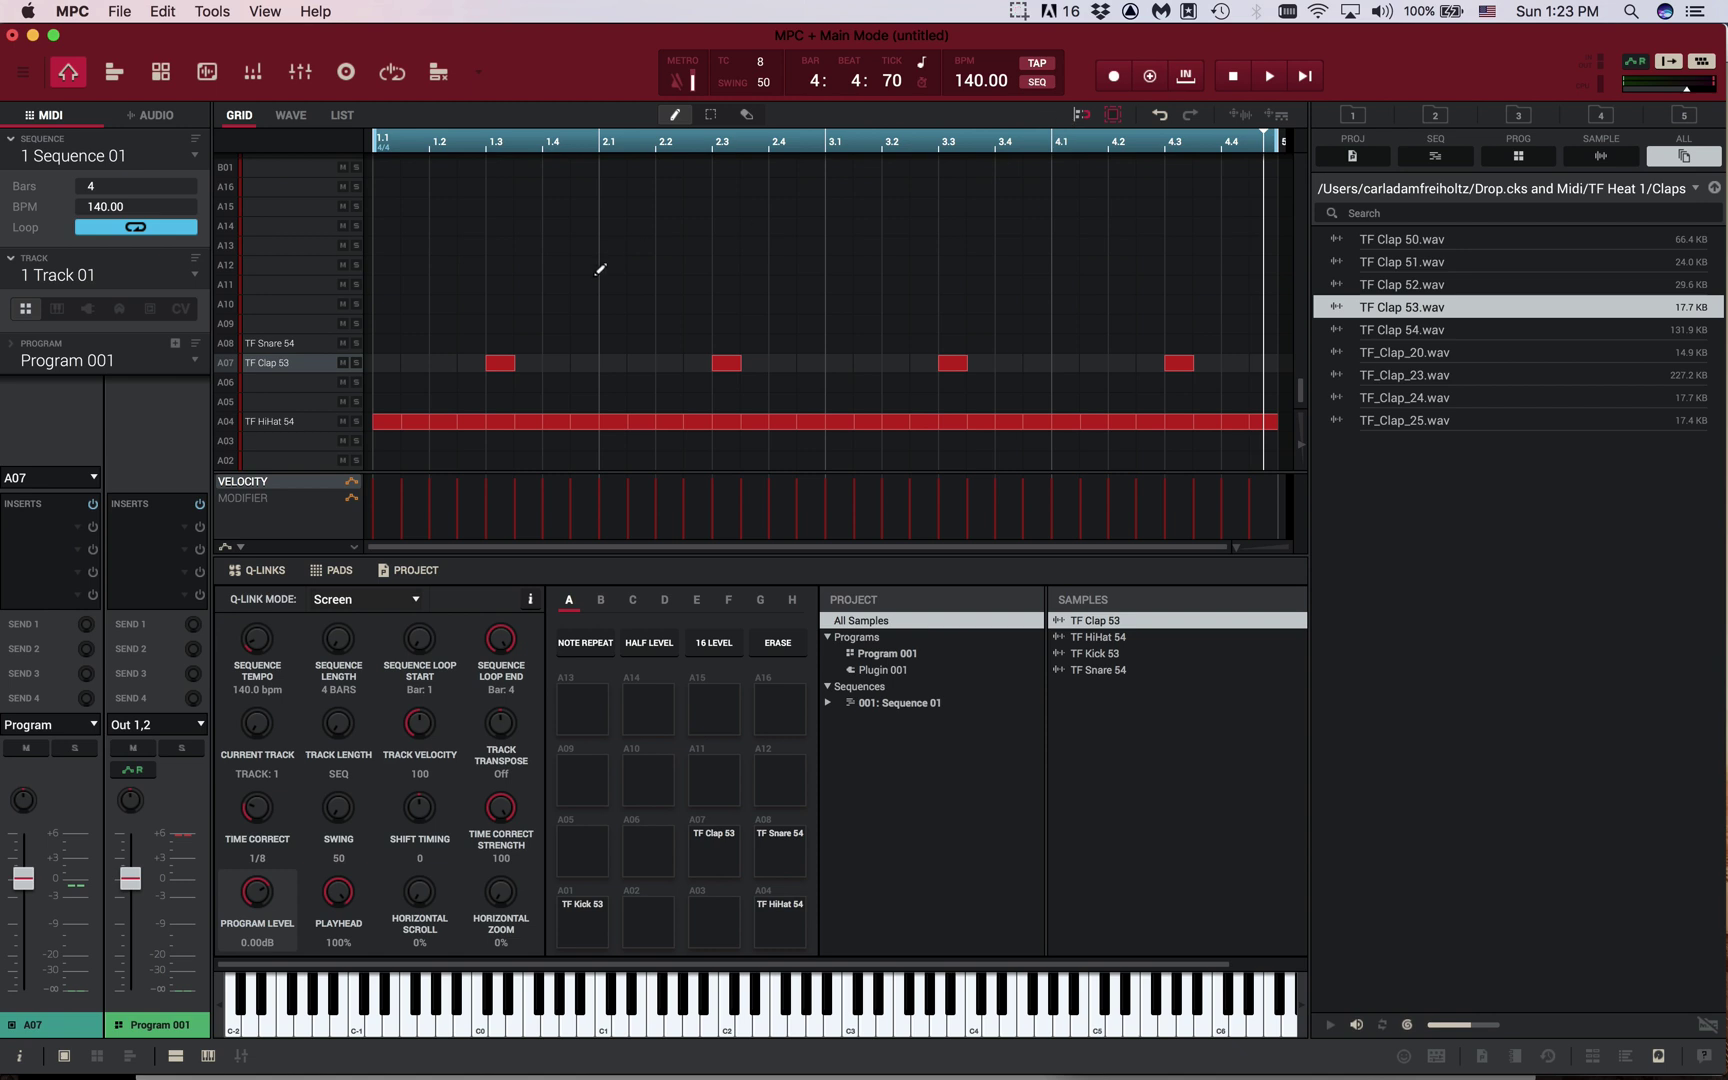
key(space)
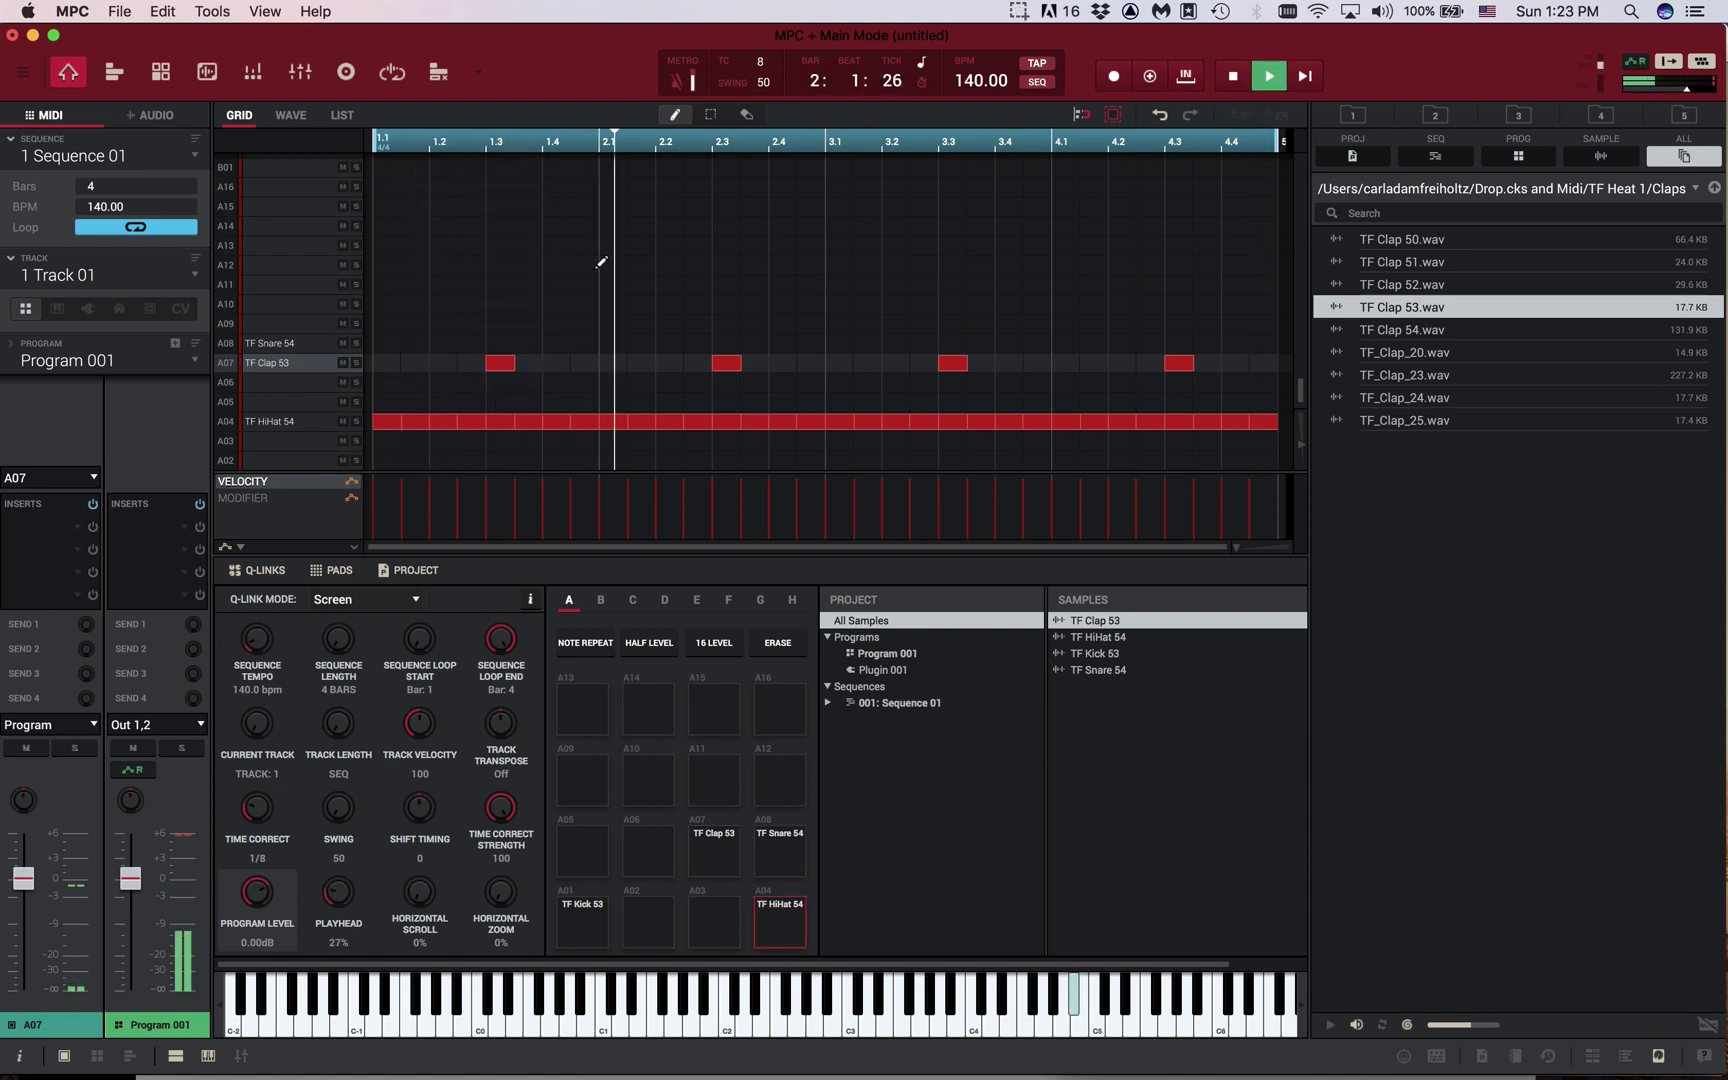
key(space)
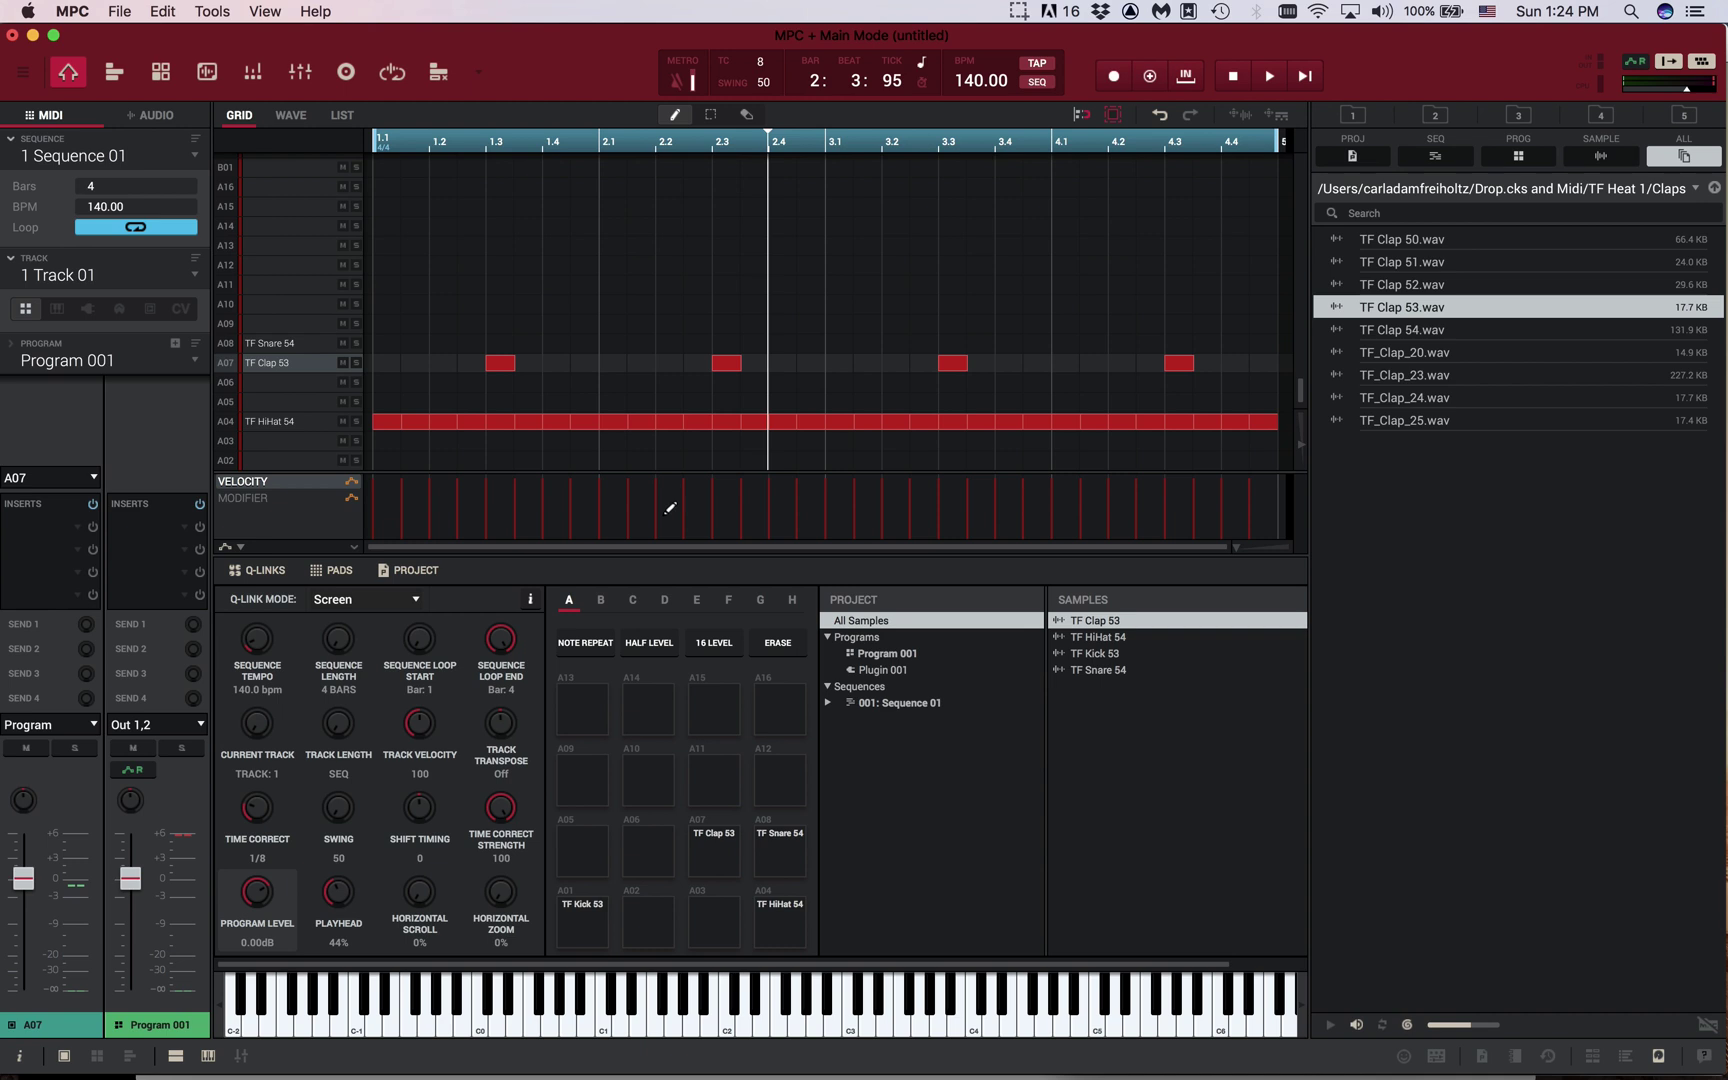
key(space)
key(space)
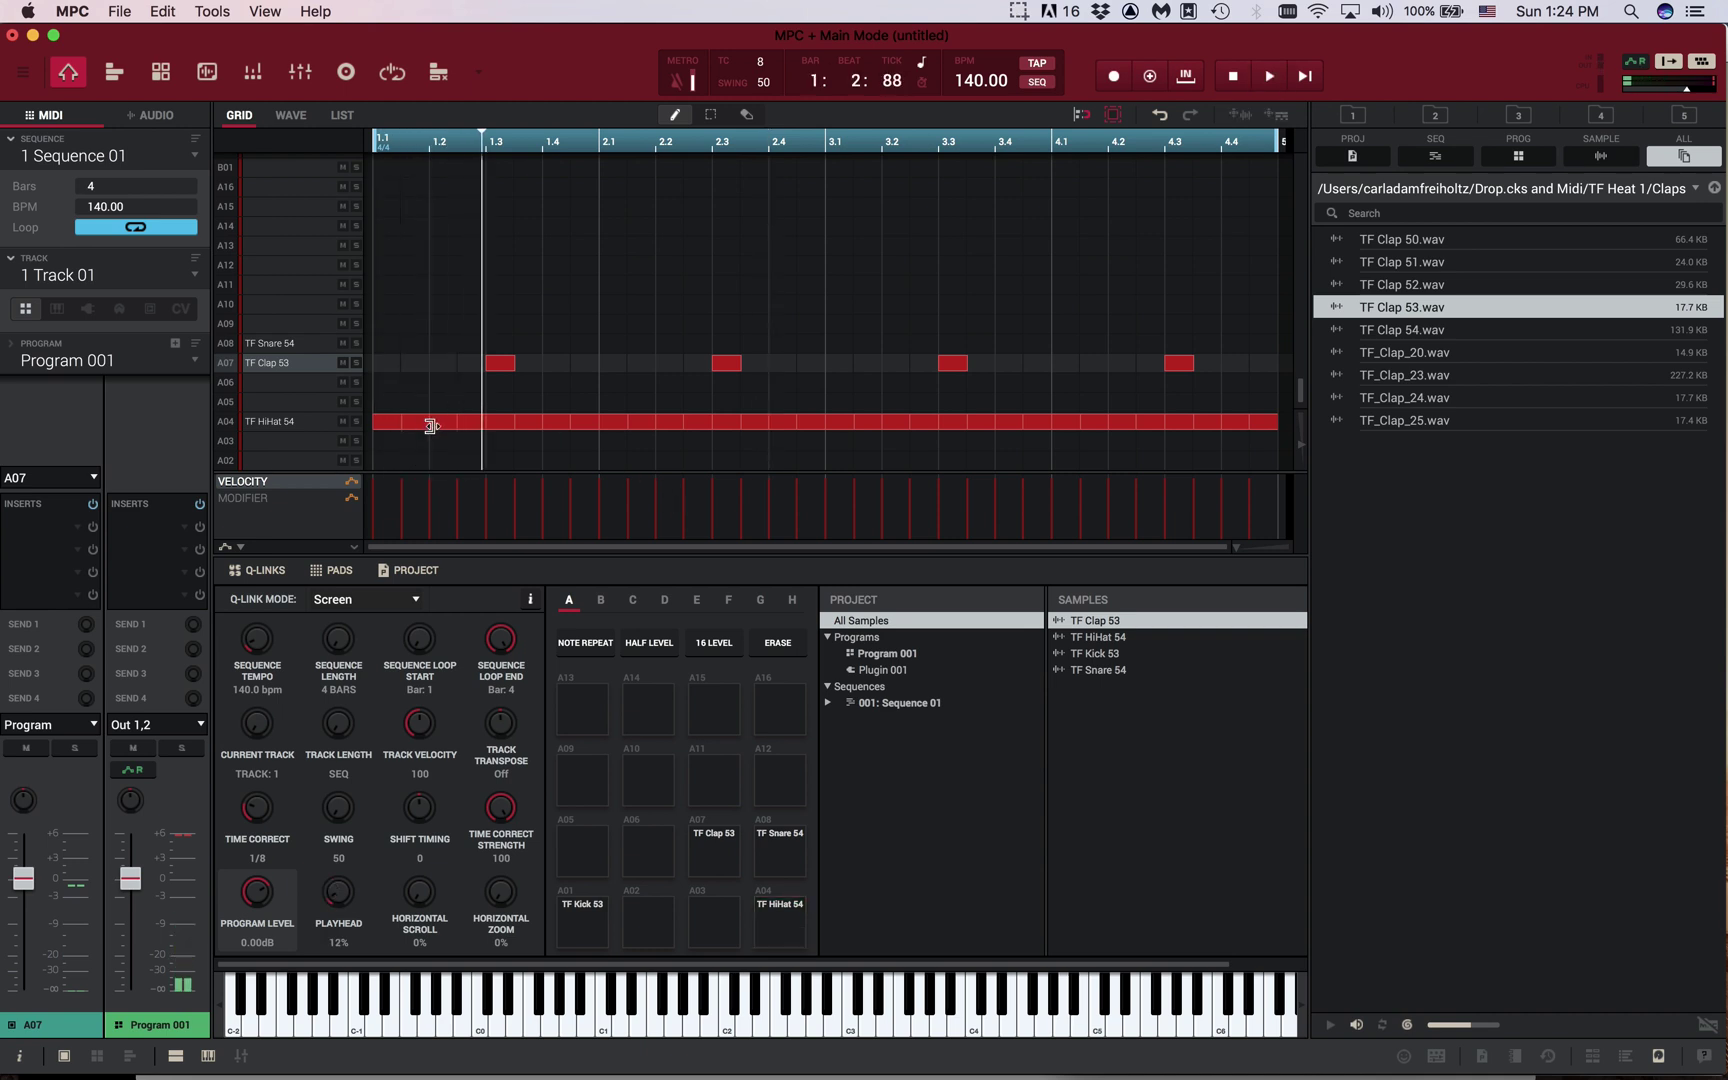
key(space)
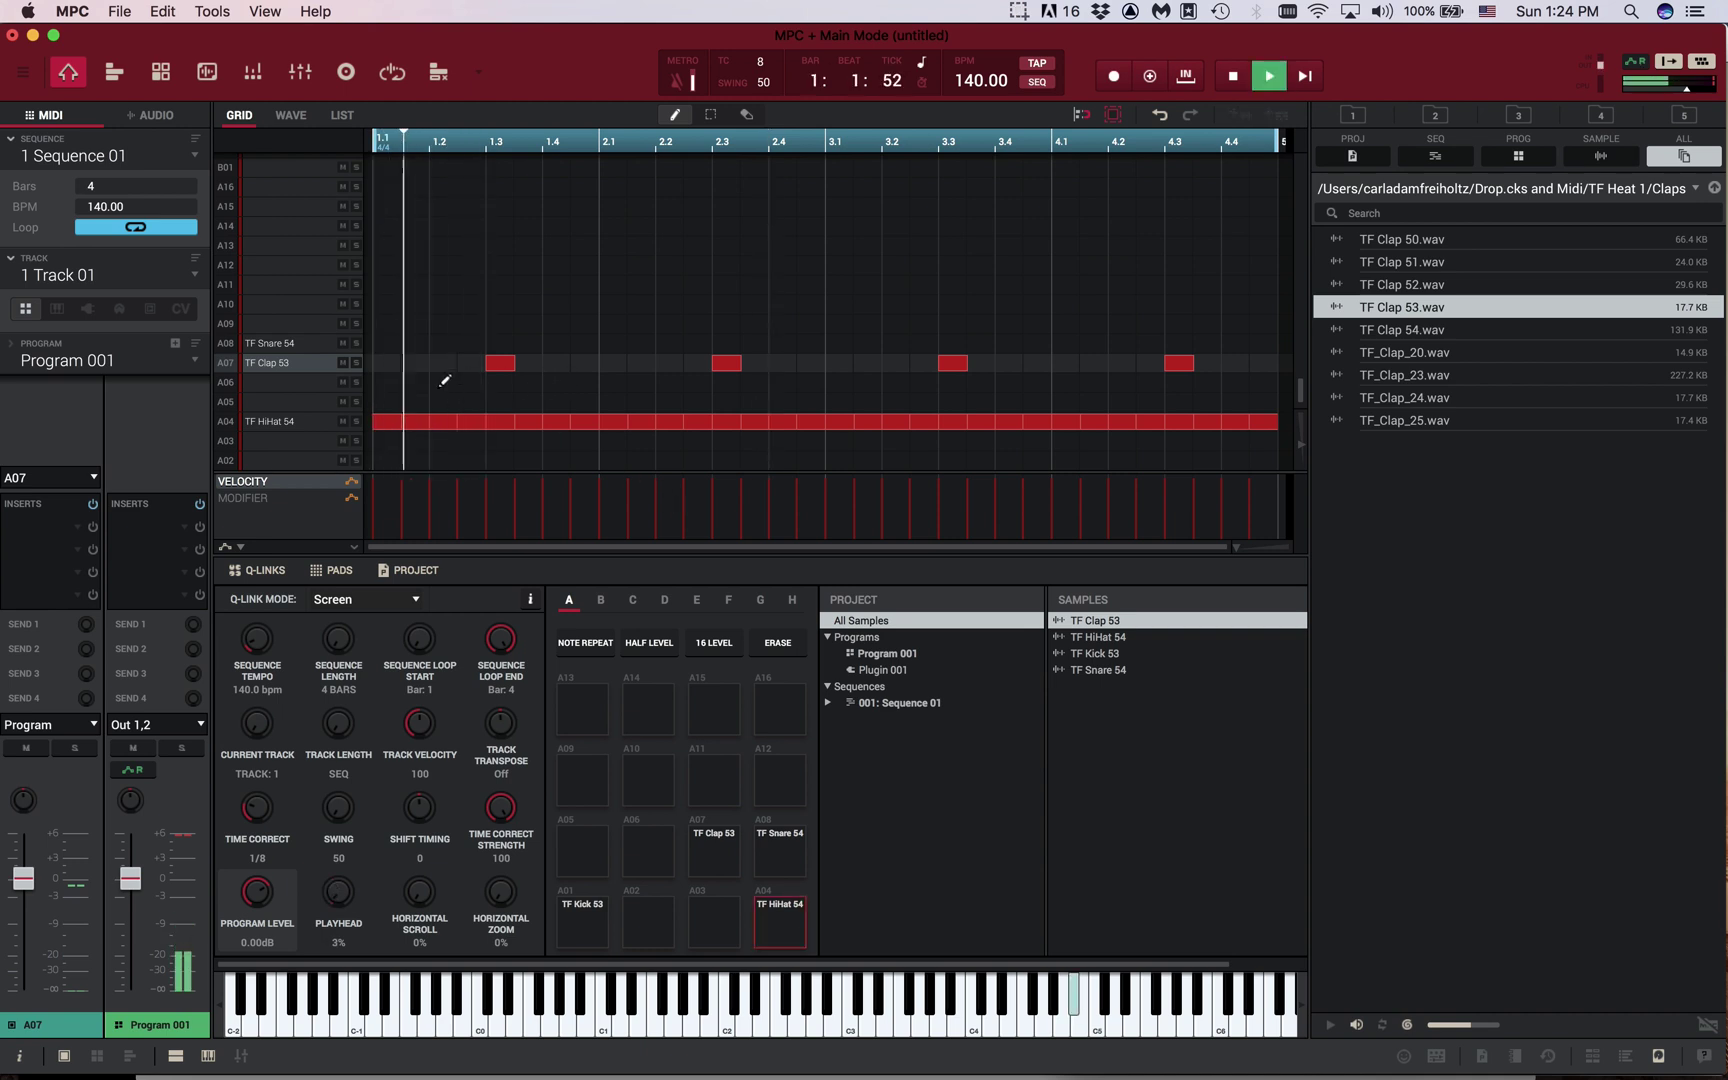
key(space)
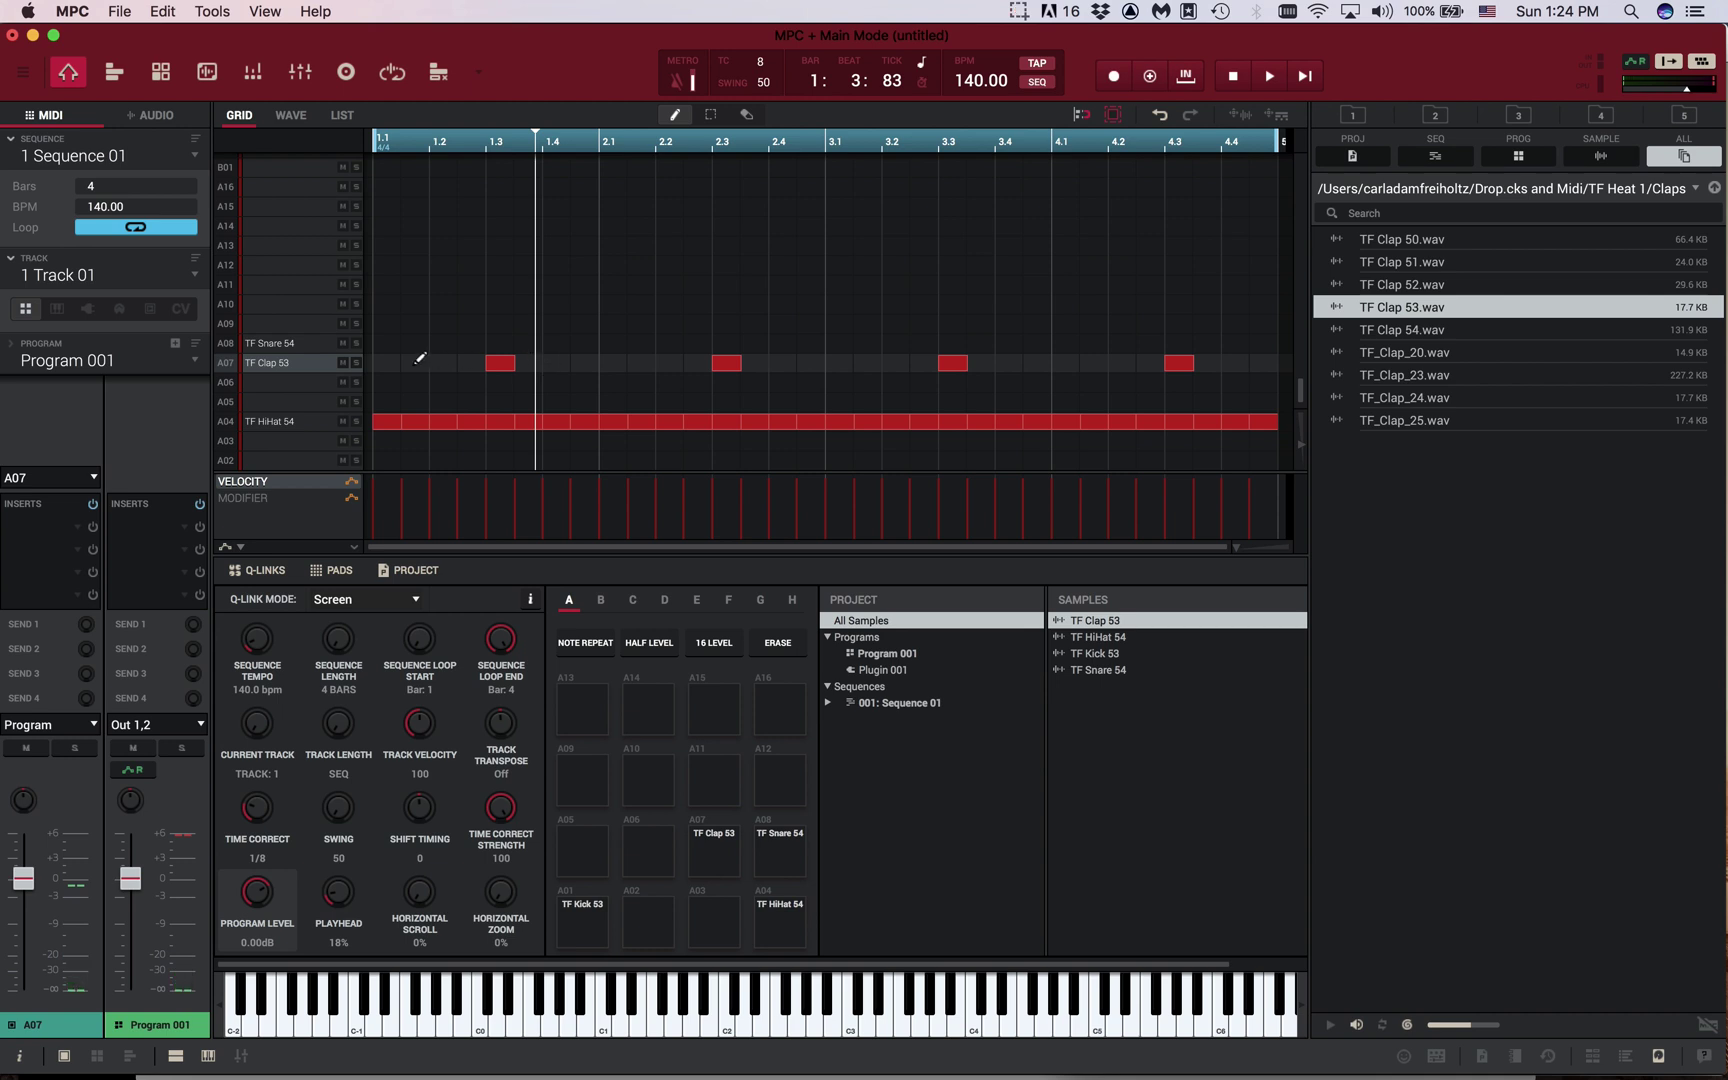
Review the time correct options, and play the beat against the metronome before switching the metronome off
click(761, 64)
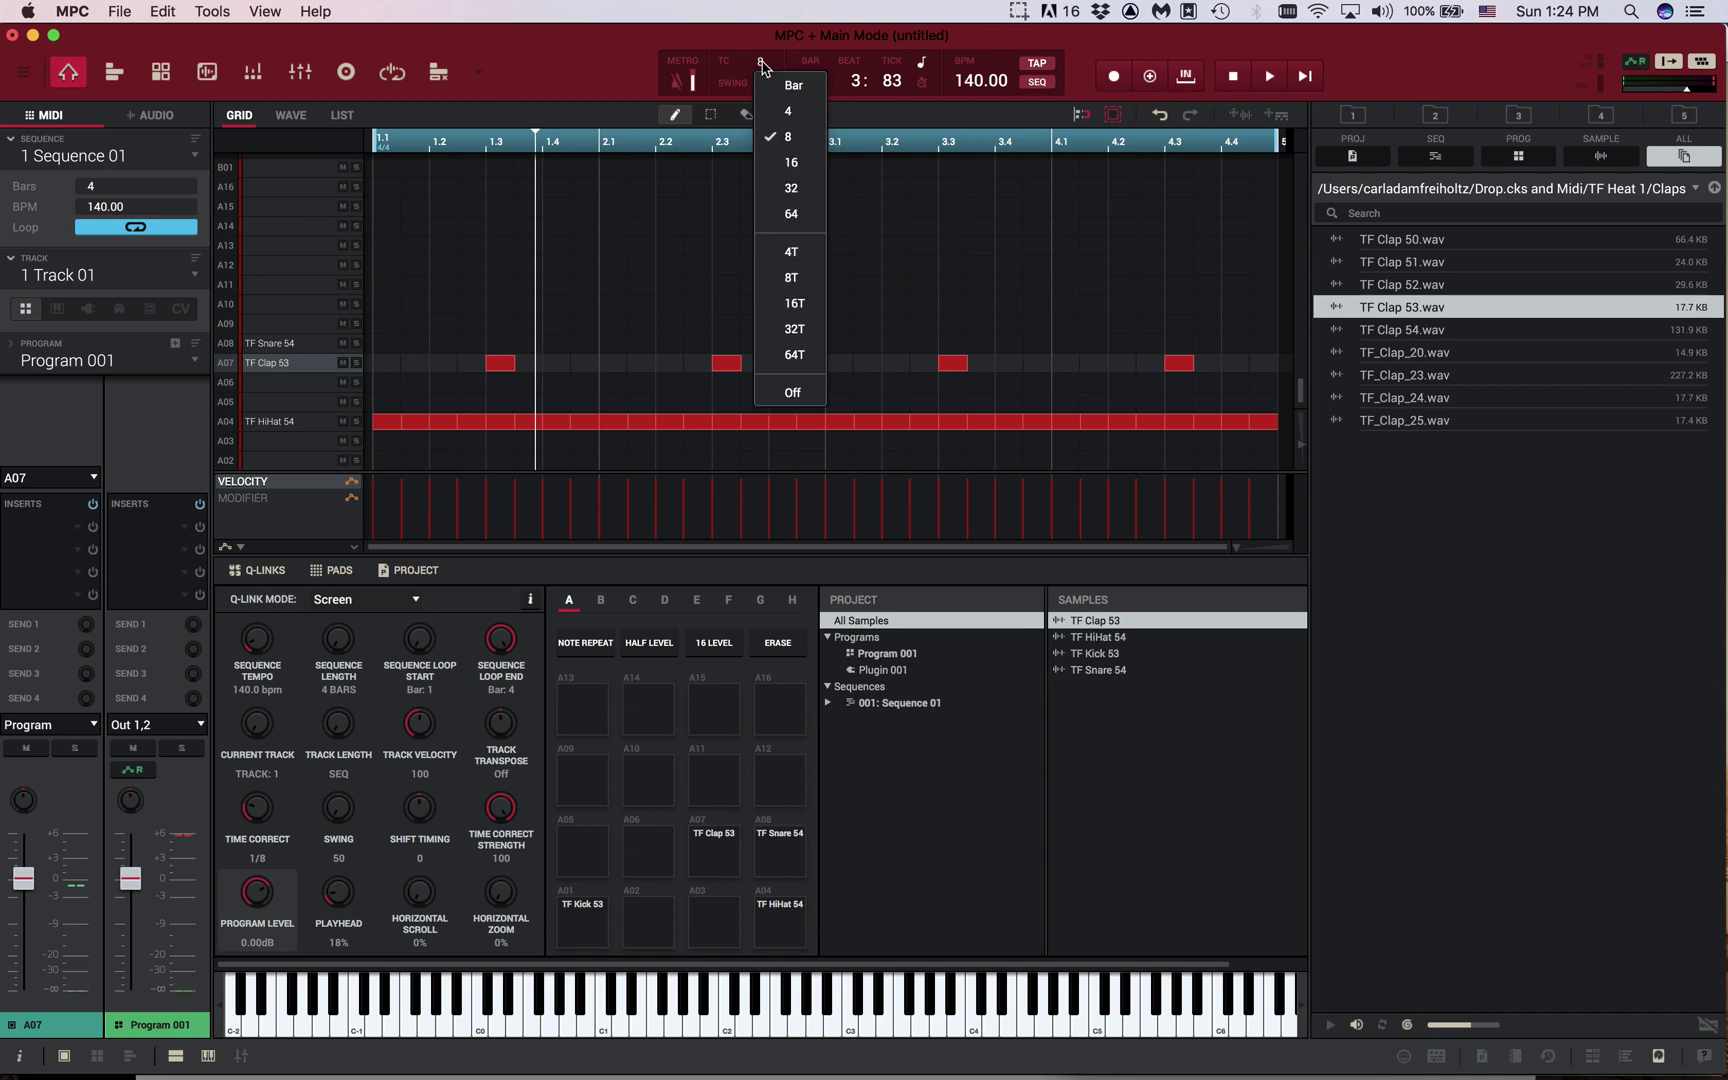
click(1207, 42)
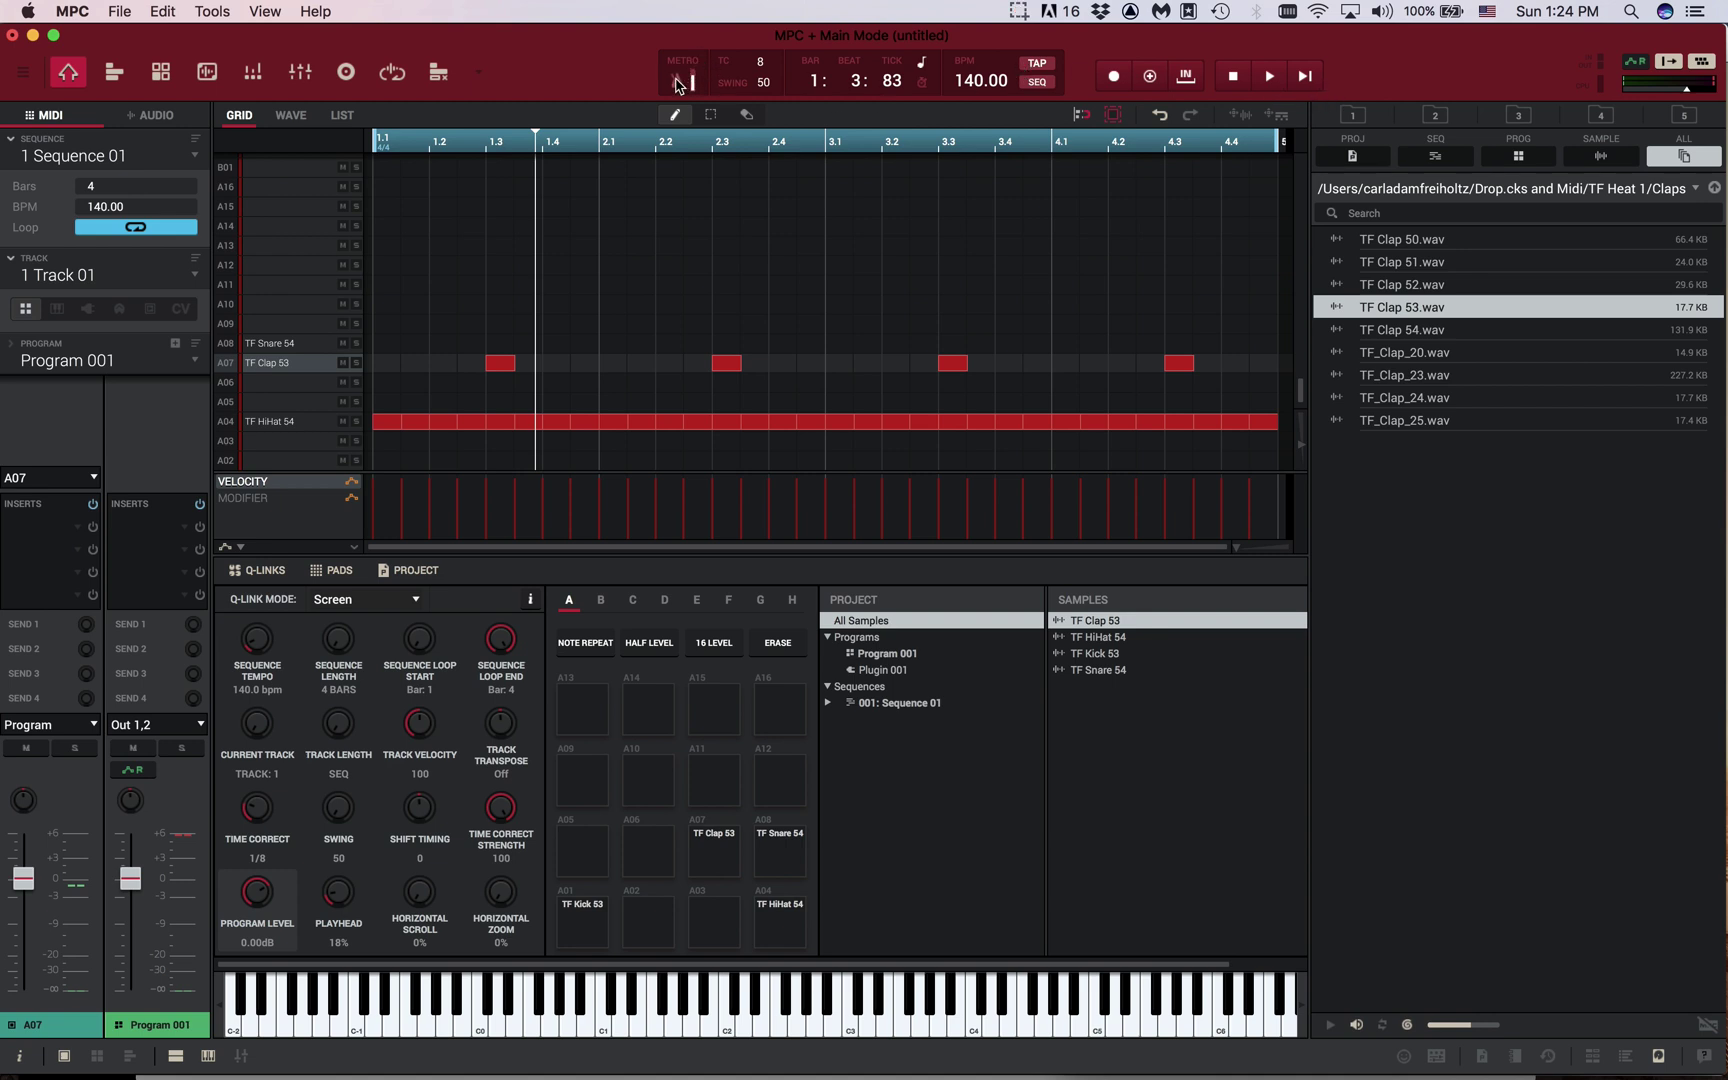
key(space)
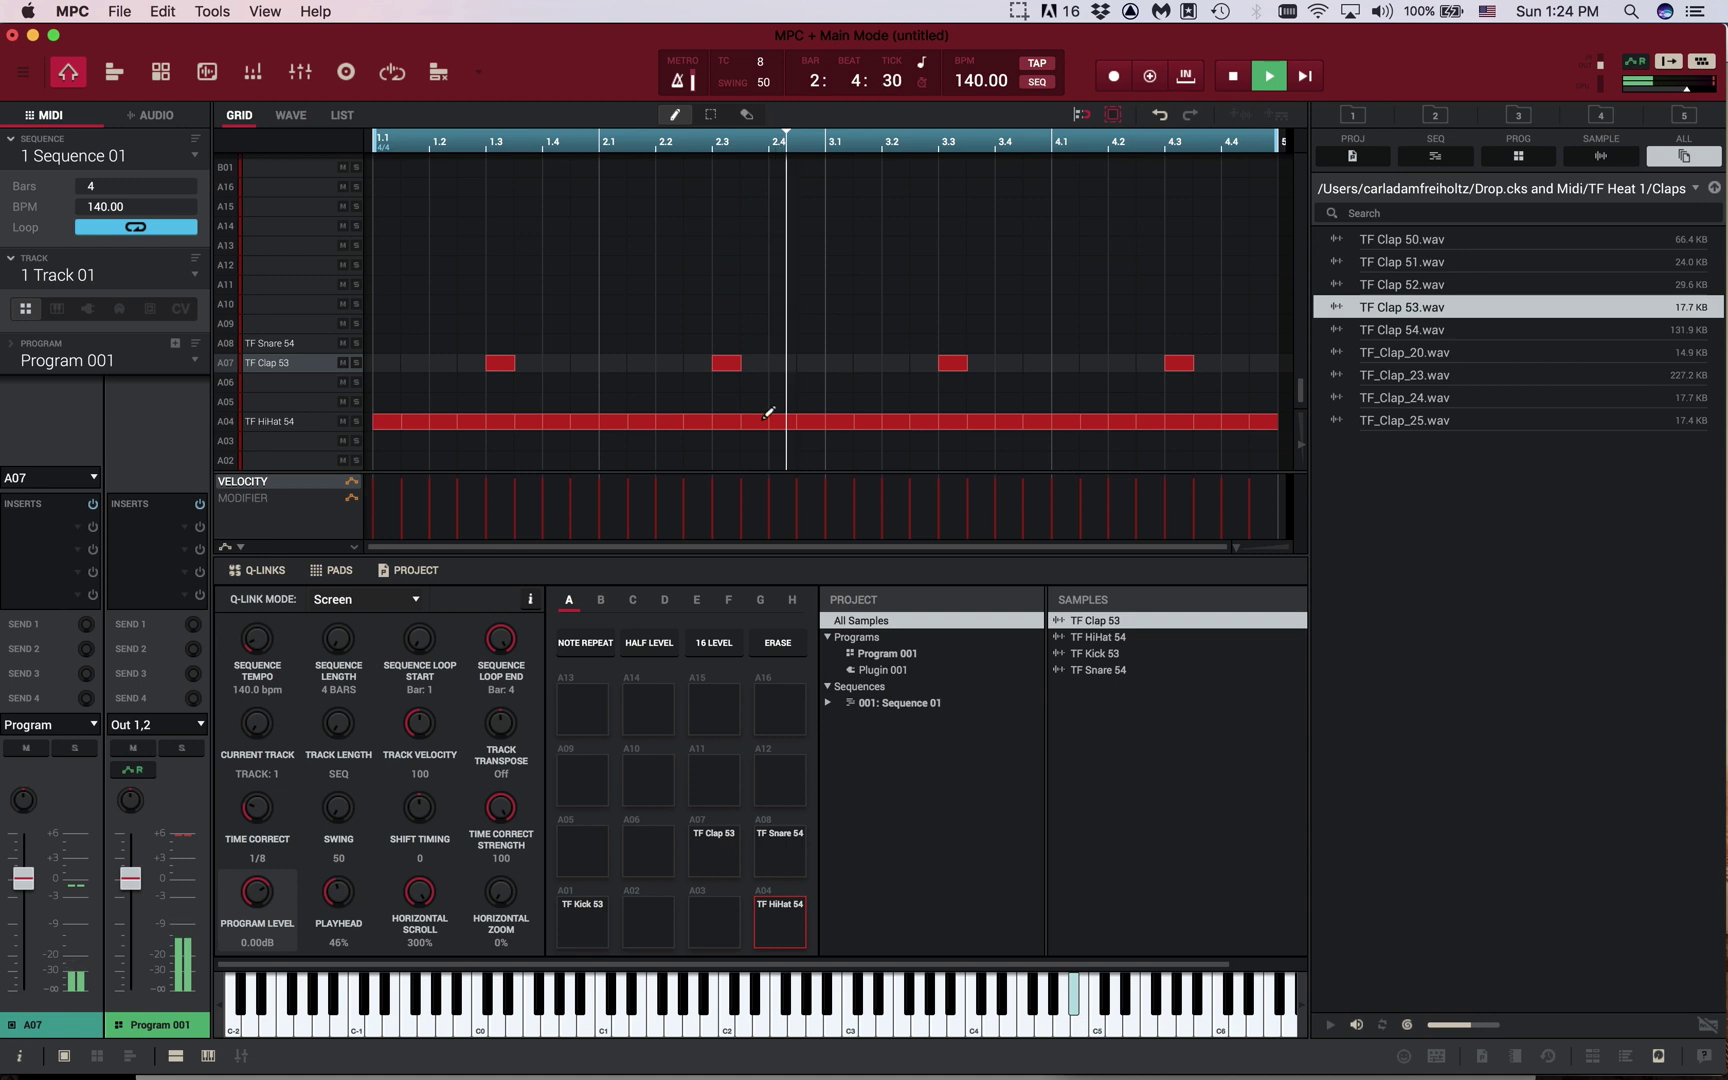
key(space)
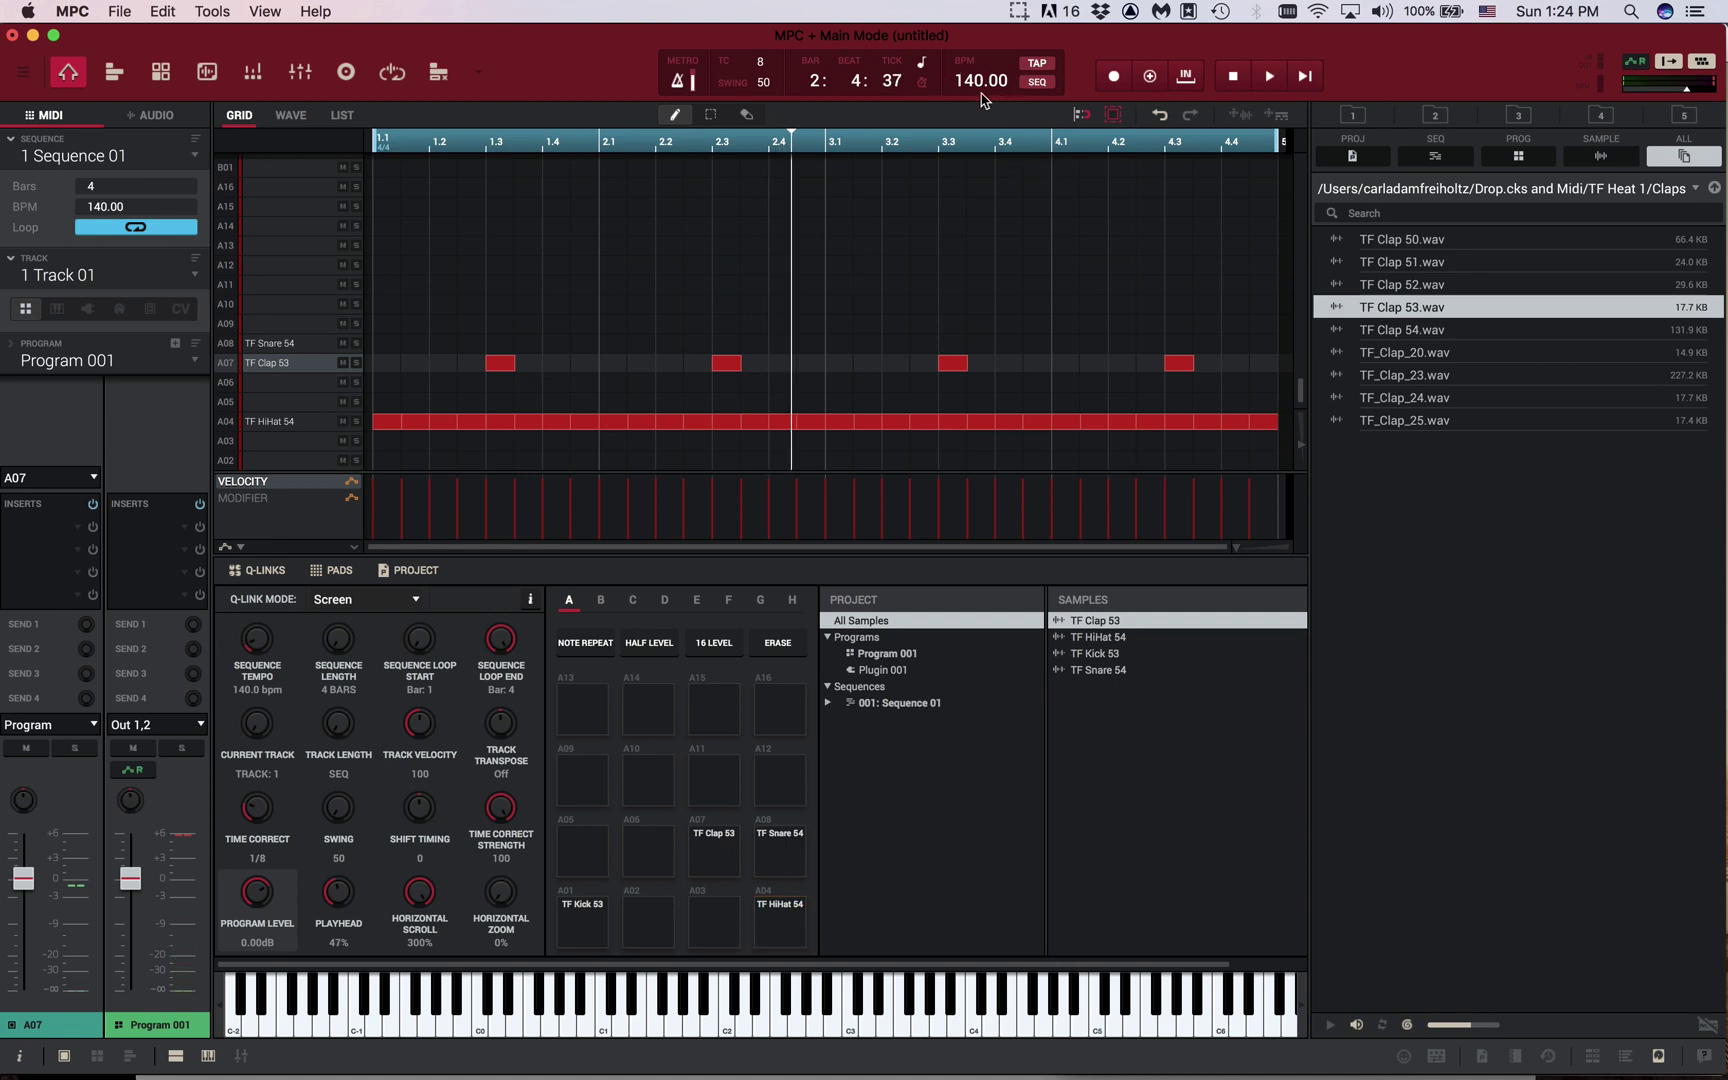
key(space)
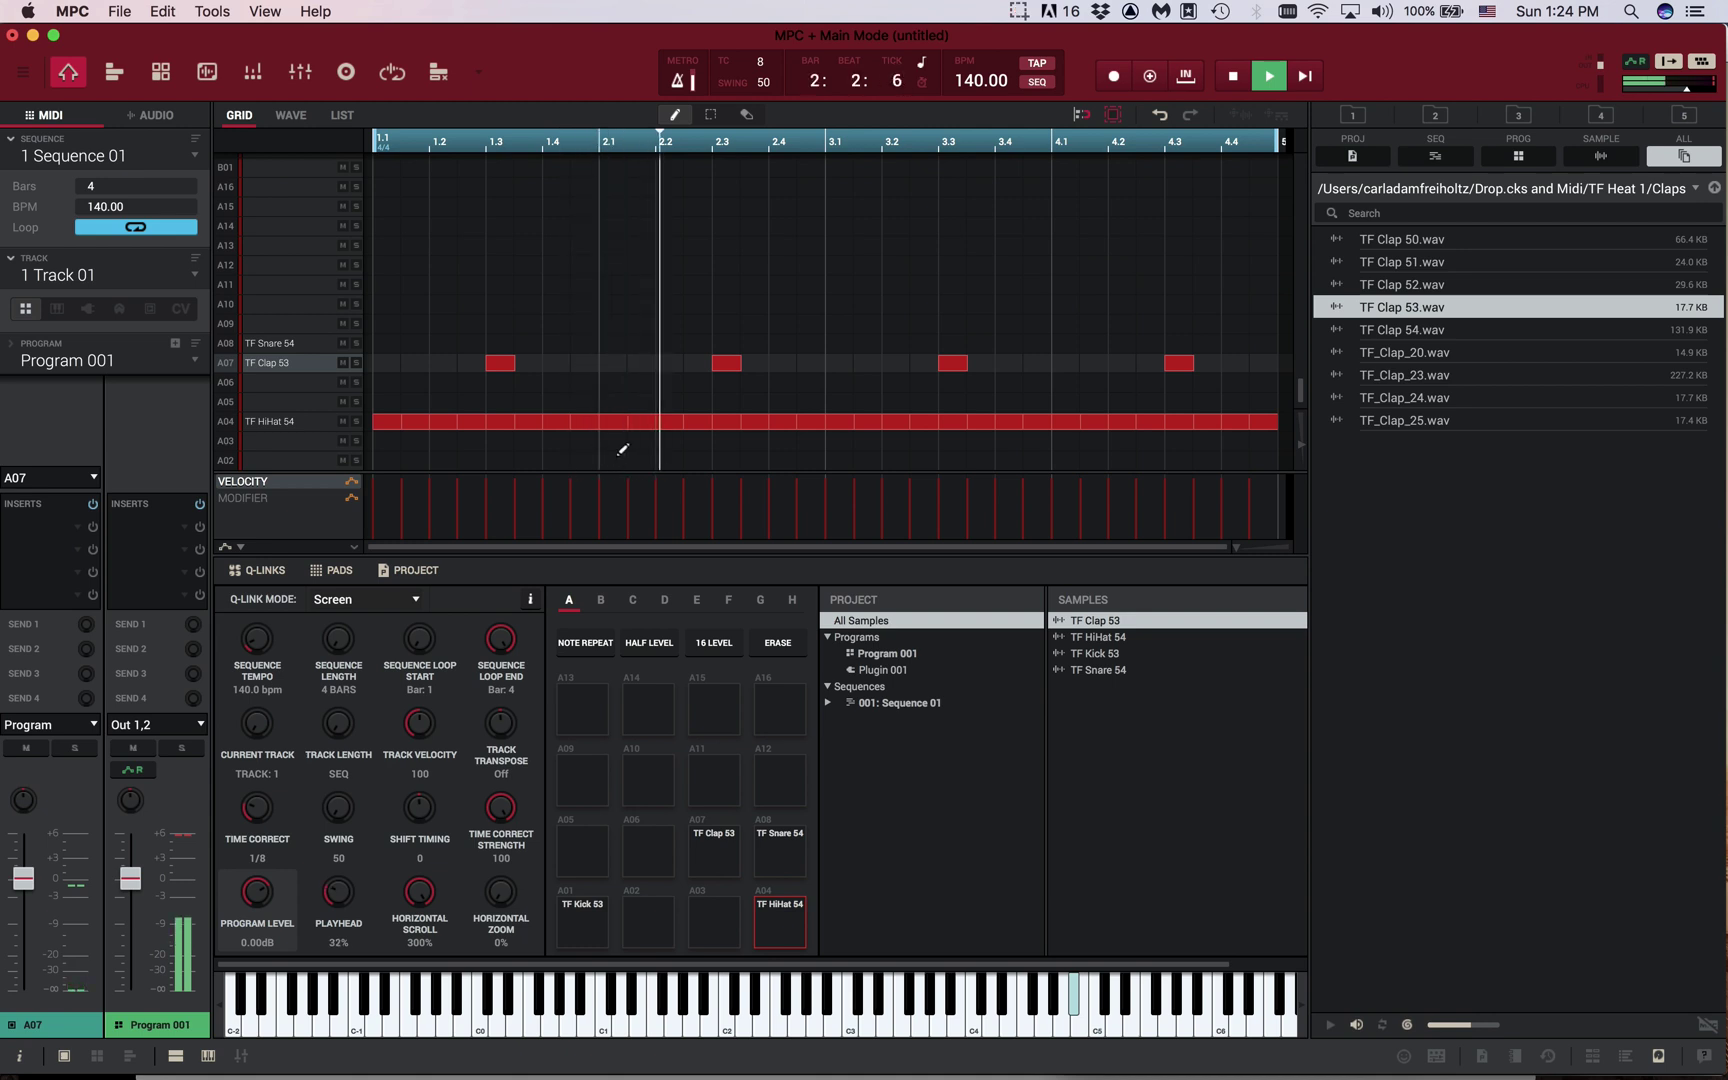
key(space)
click(678, 80)
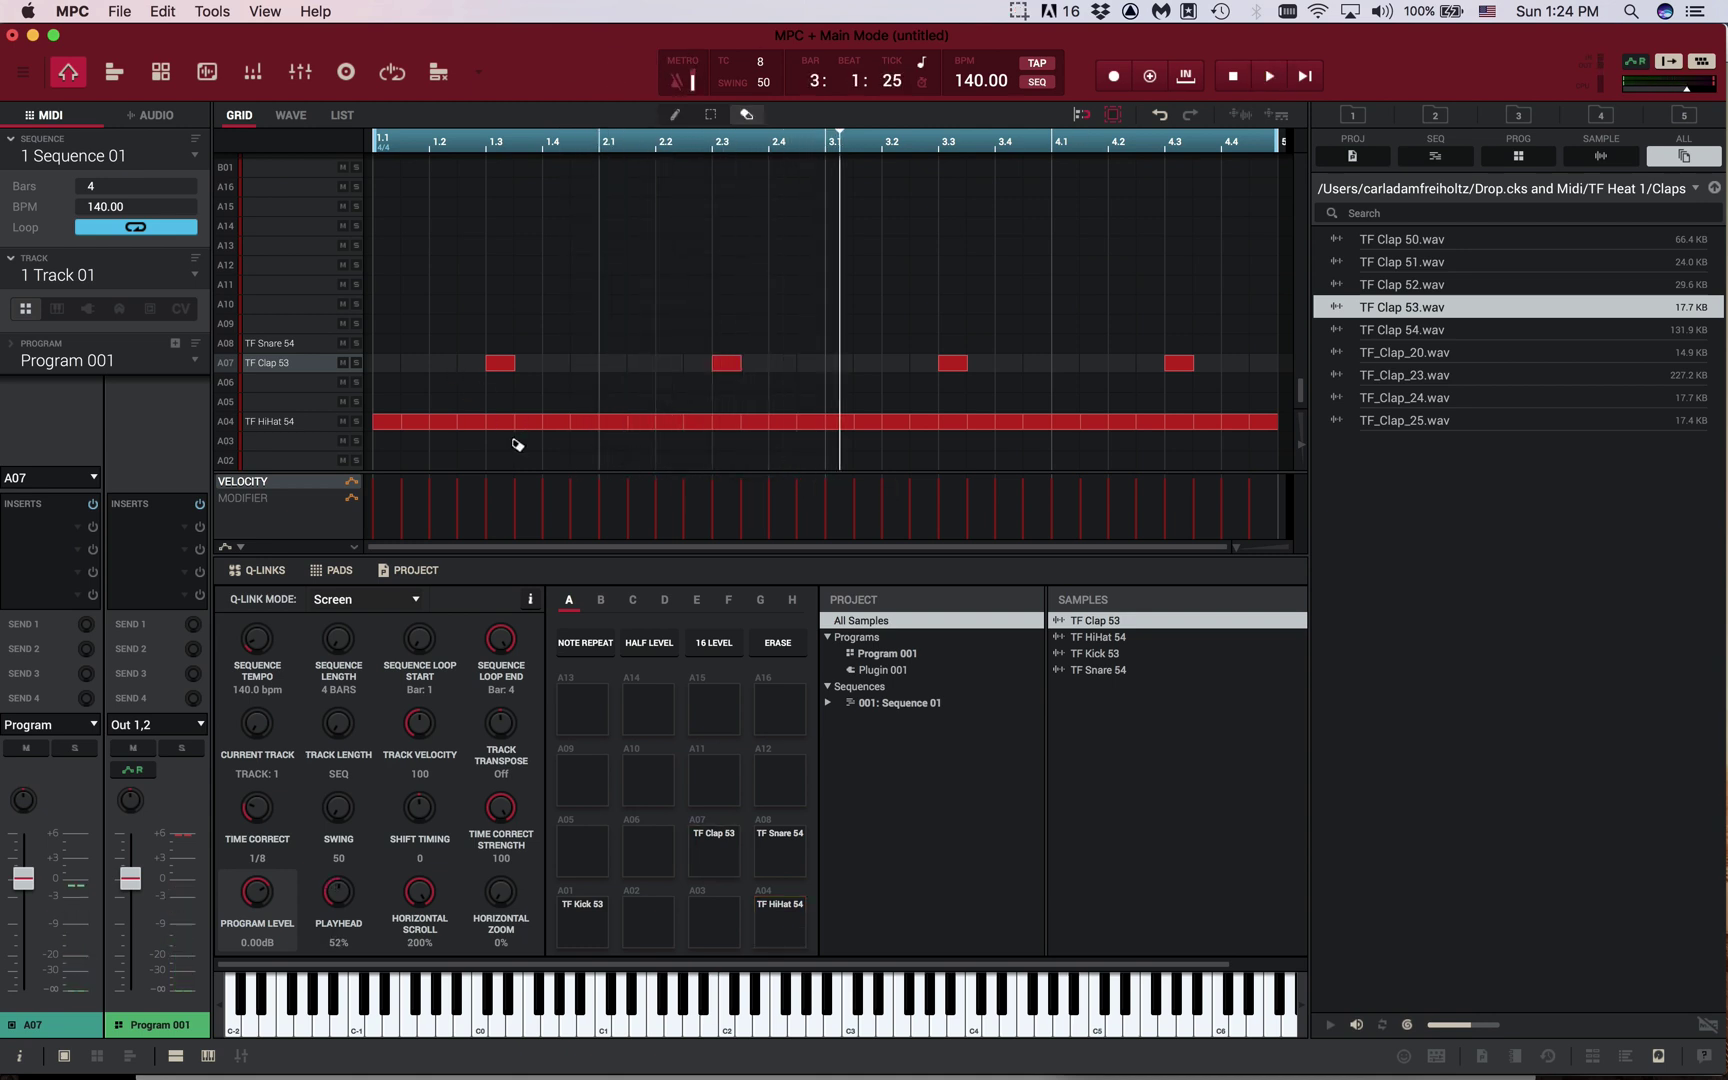
Play the opening bars to find where the hi-hat pattern needs a variation
key(super+equal)
scroll(586, 347, left, 3)
scroll(586, 347, down, 1)
scroll(588, 344, left, 2)
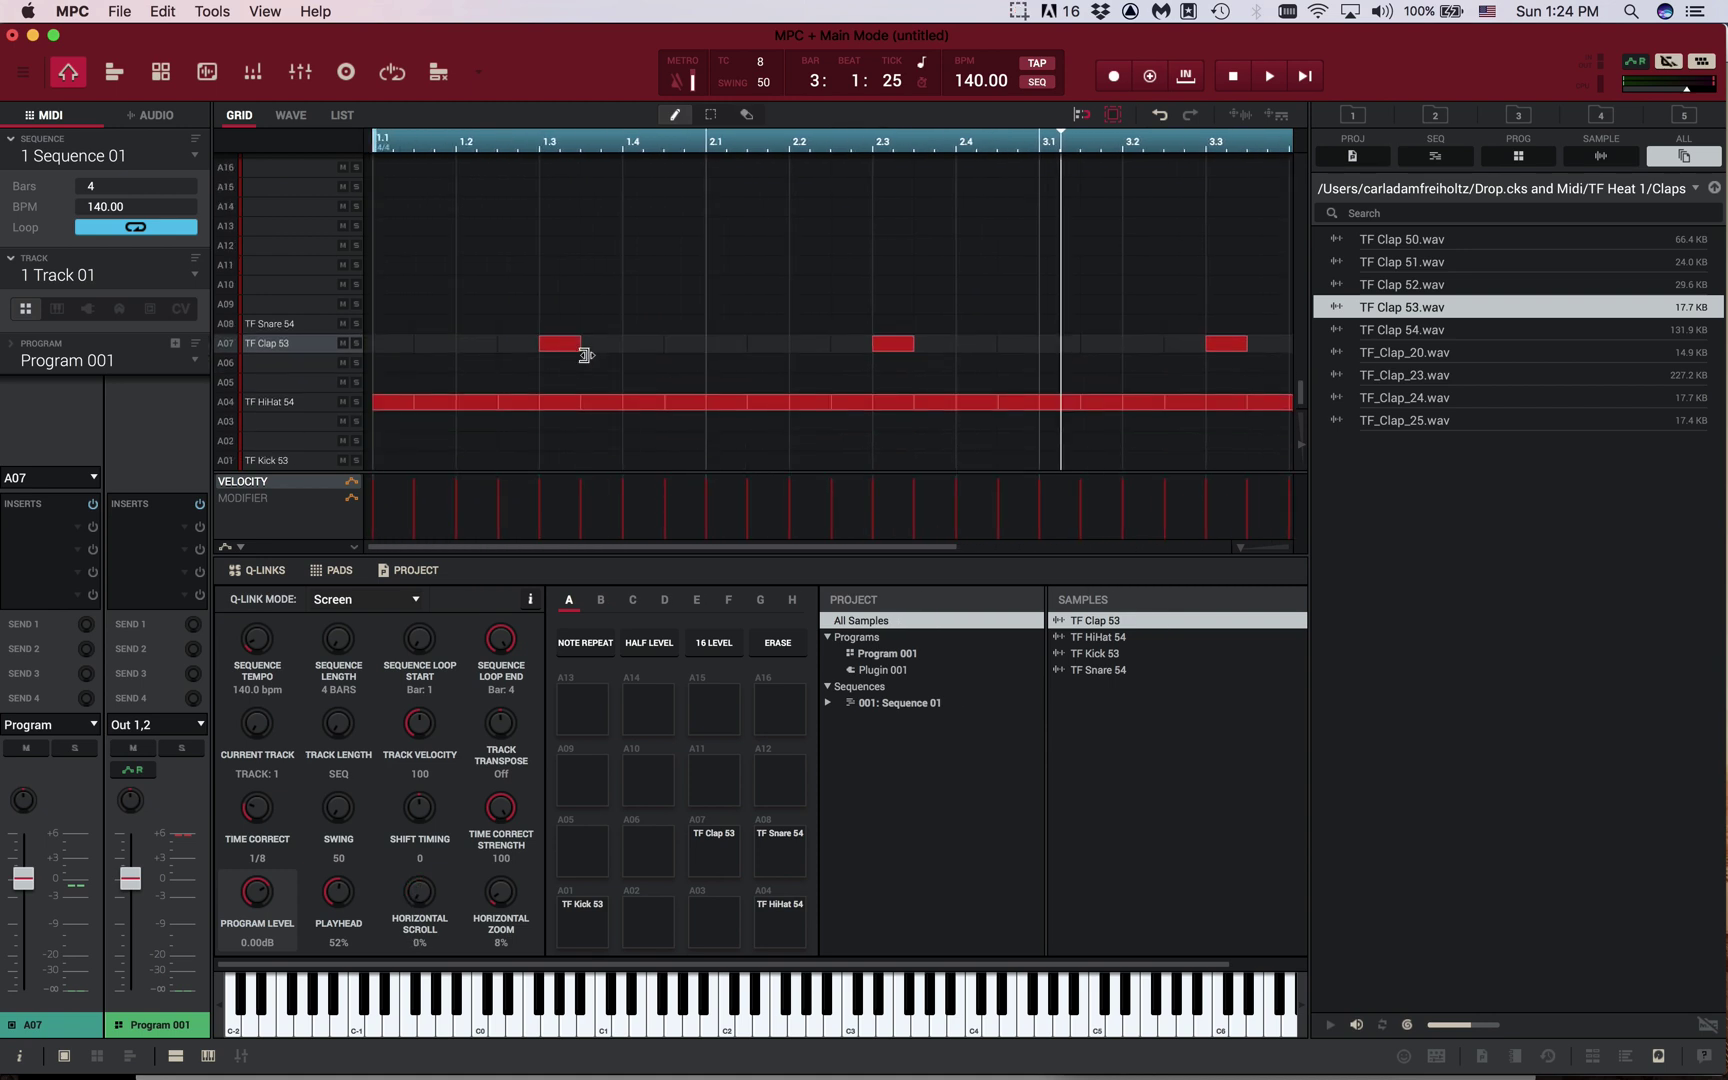
key(space)
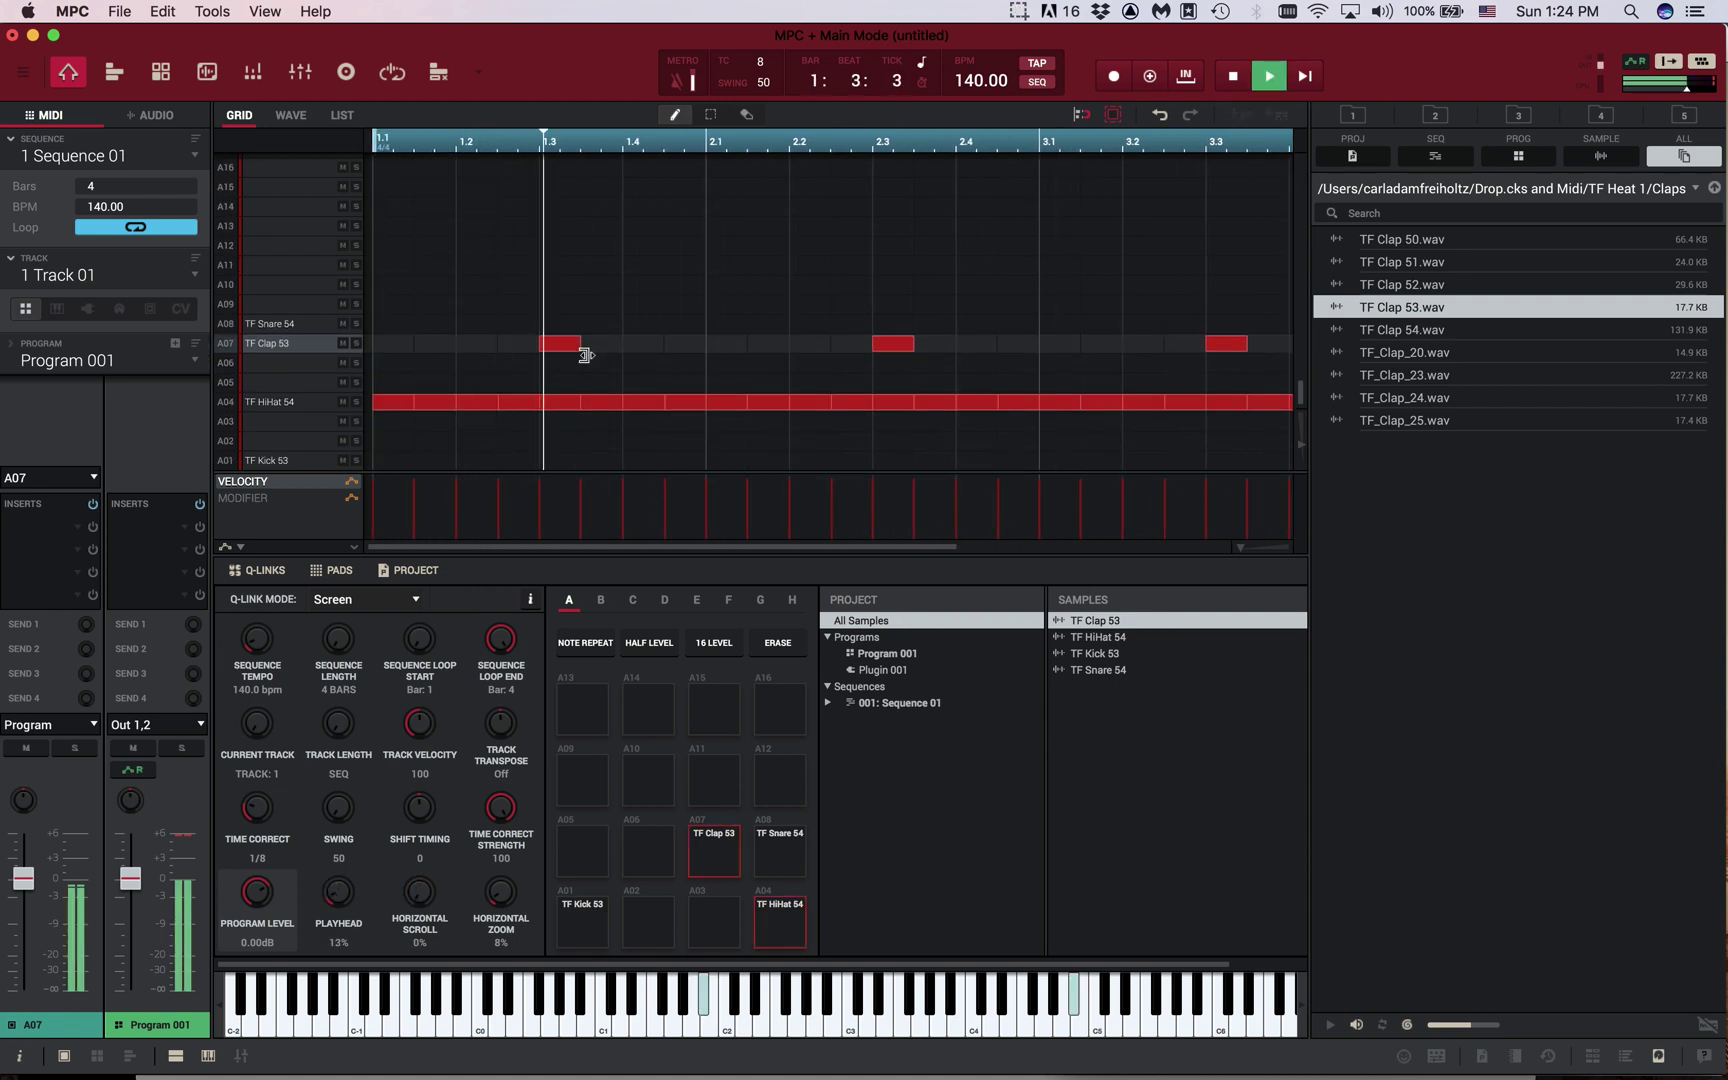
key(space)
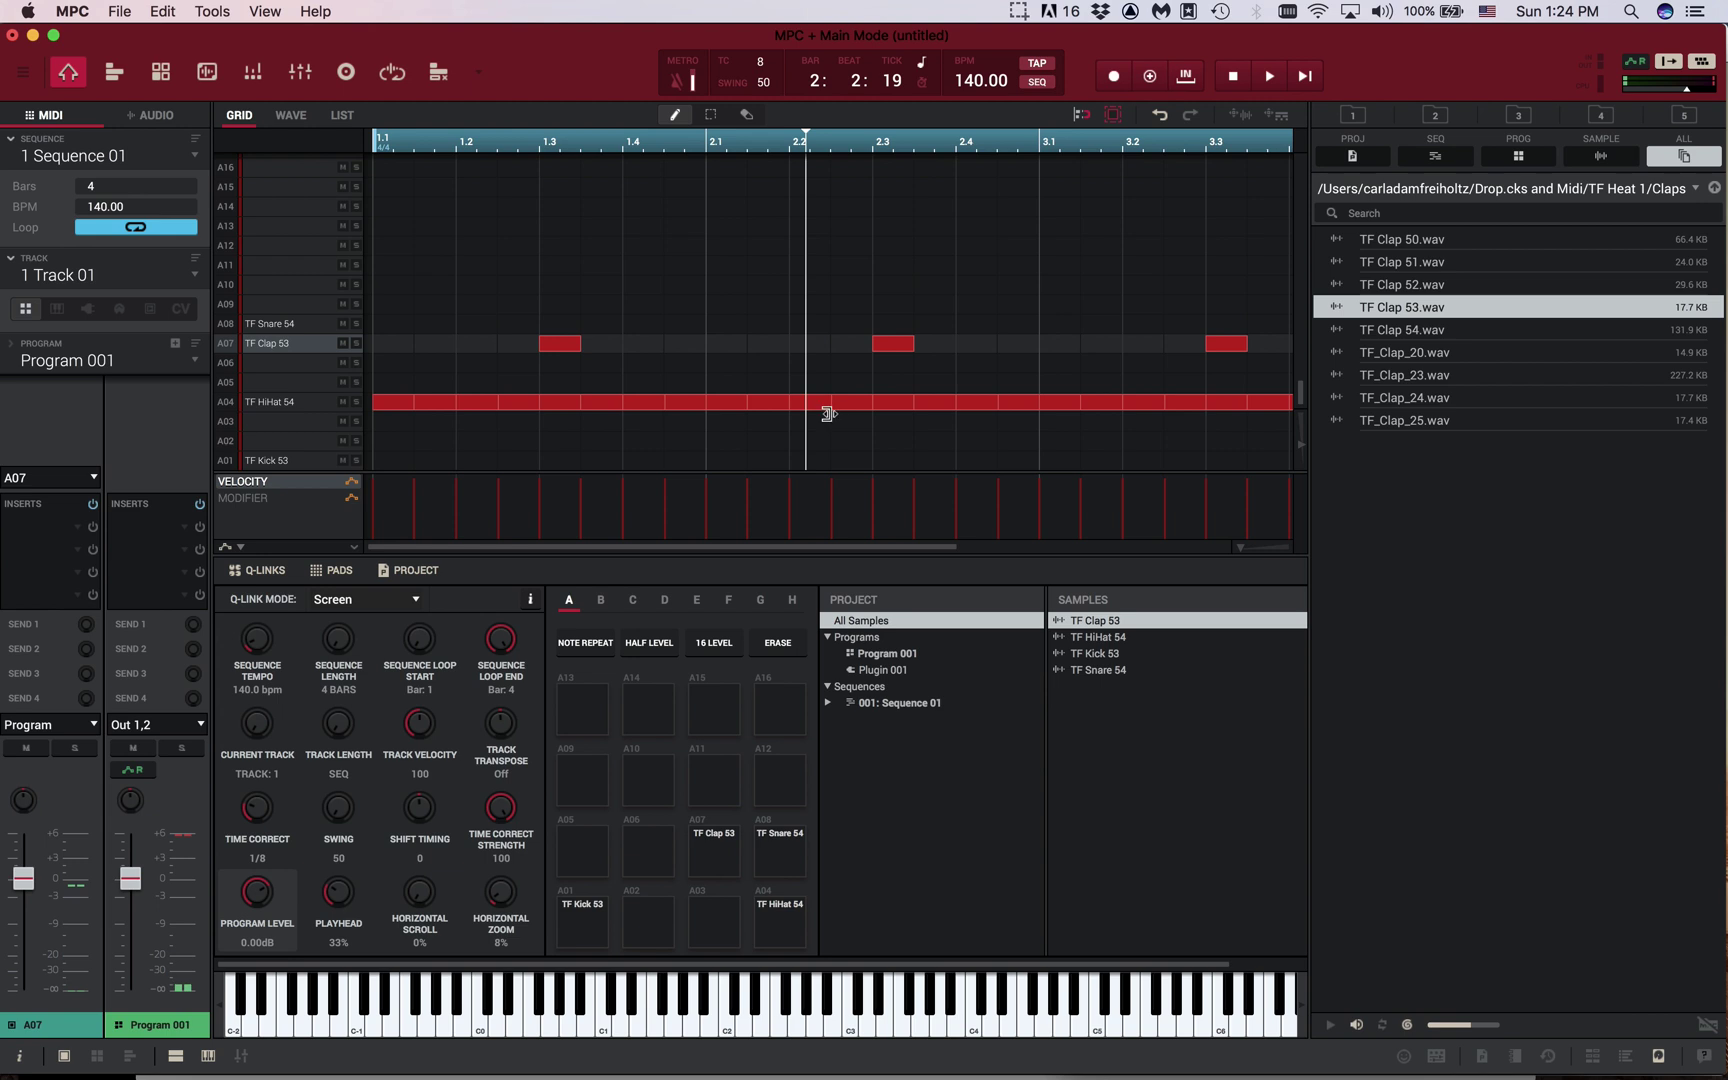
Erase the hi-hat hit on beat 2.2 in row A04
click(810, 402)
key(e)
key(super+equal)
key(super+equal)
key(super+equal)
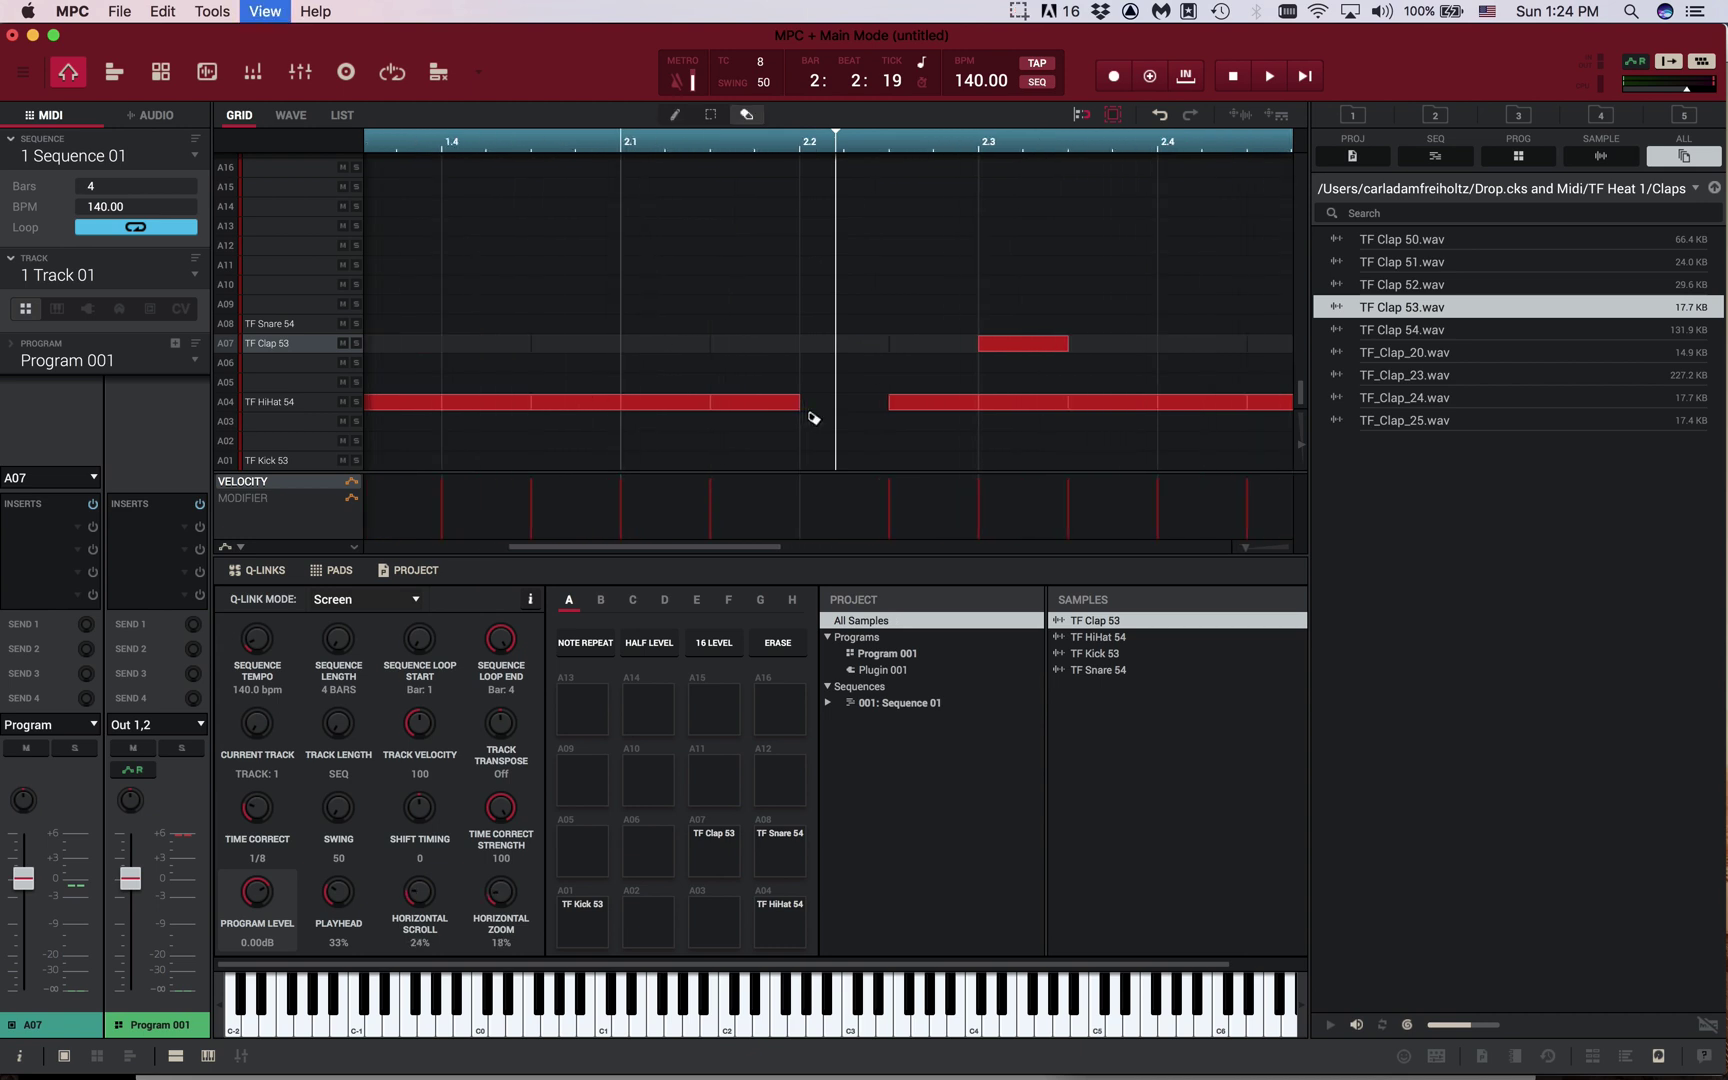
Try a 1/8-triplet time correct setting for a hi-hat hit on beat 2.2 in row A04
key(super+equal)
key(p)
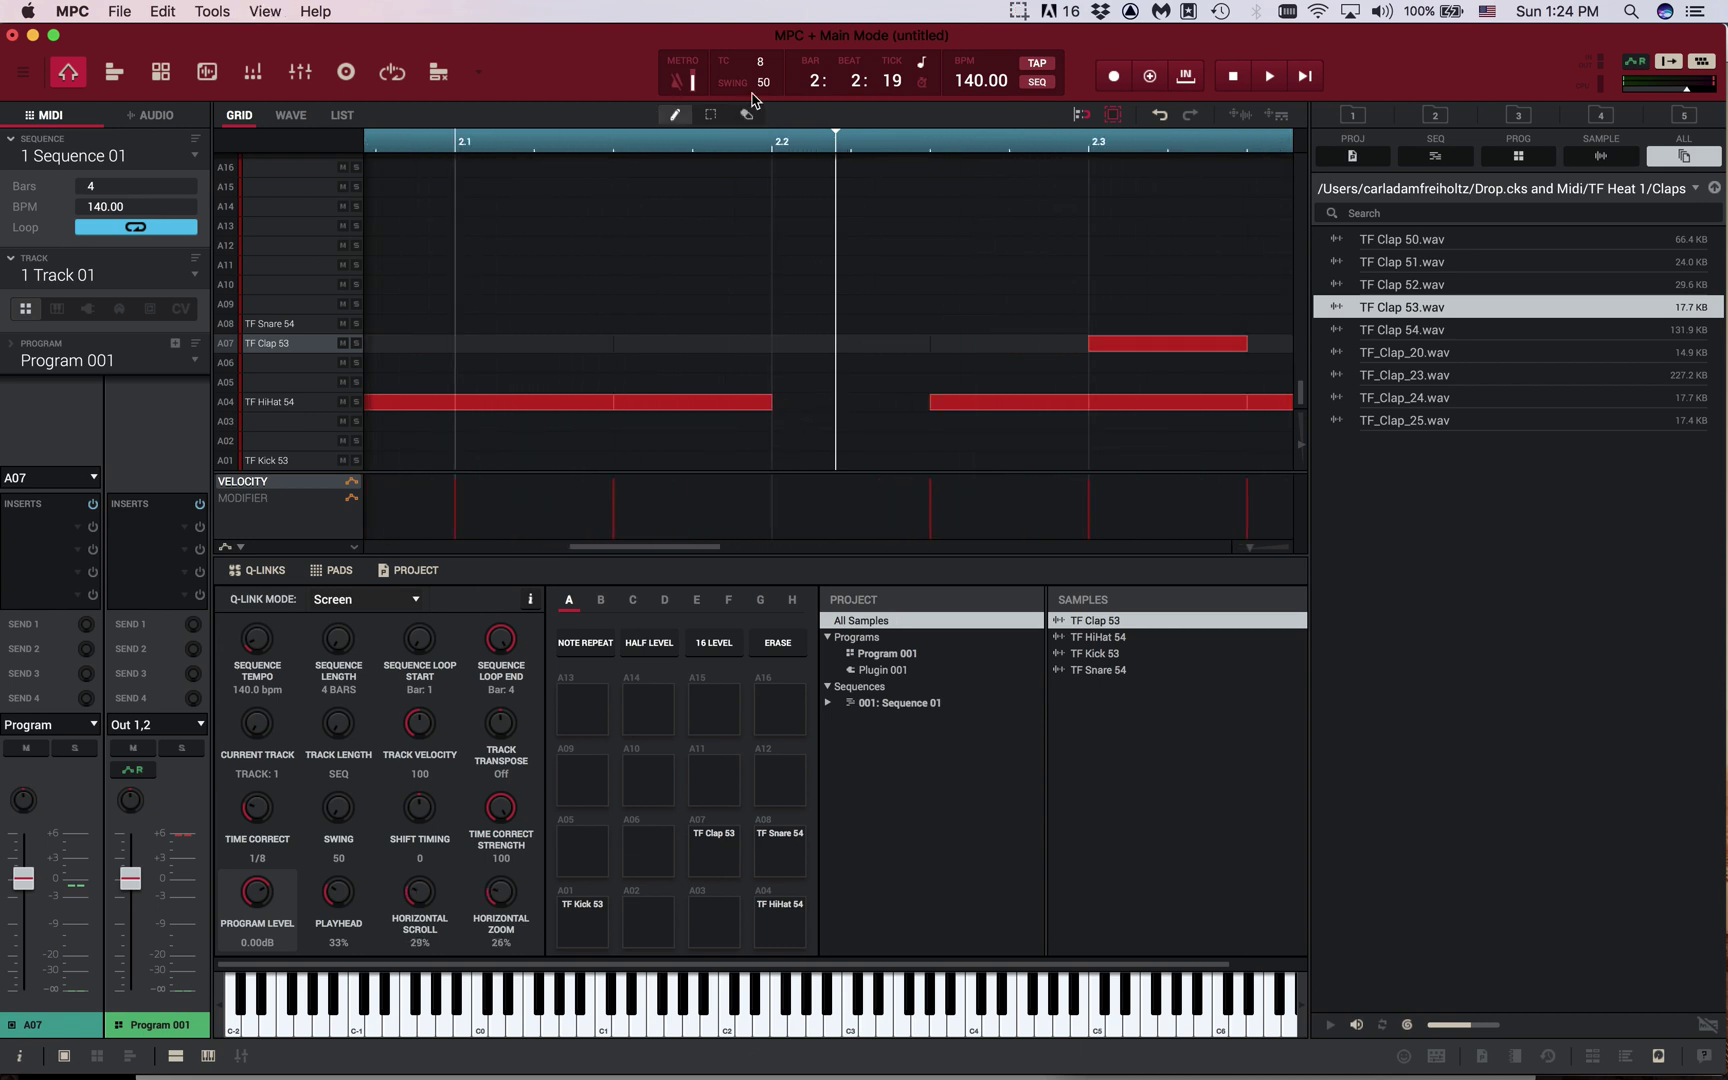
click(763, 60)
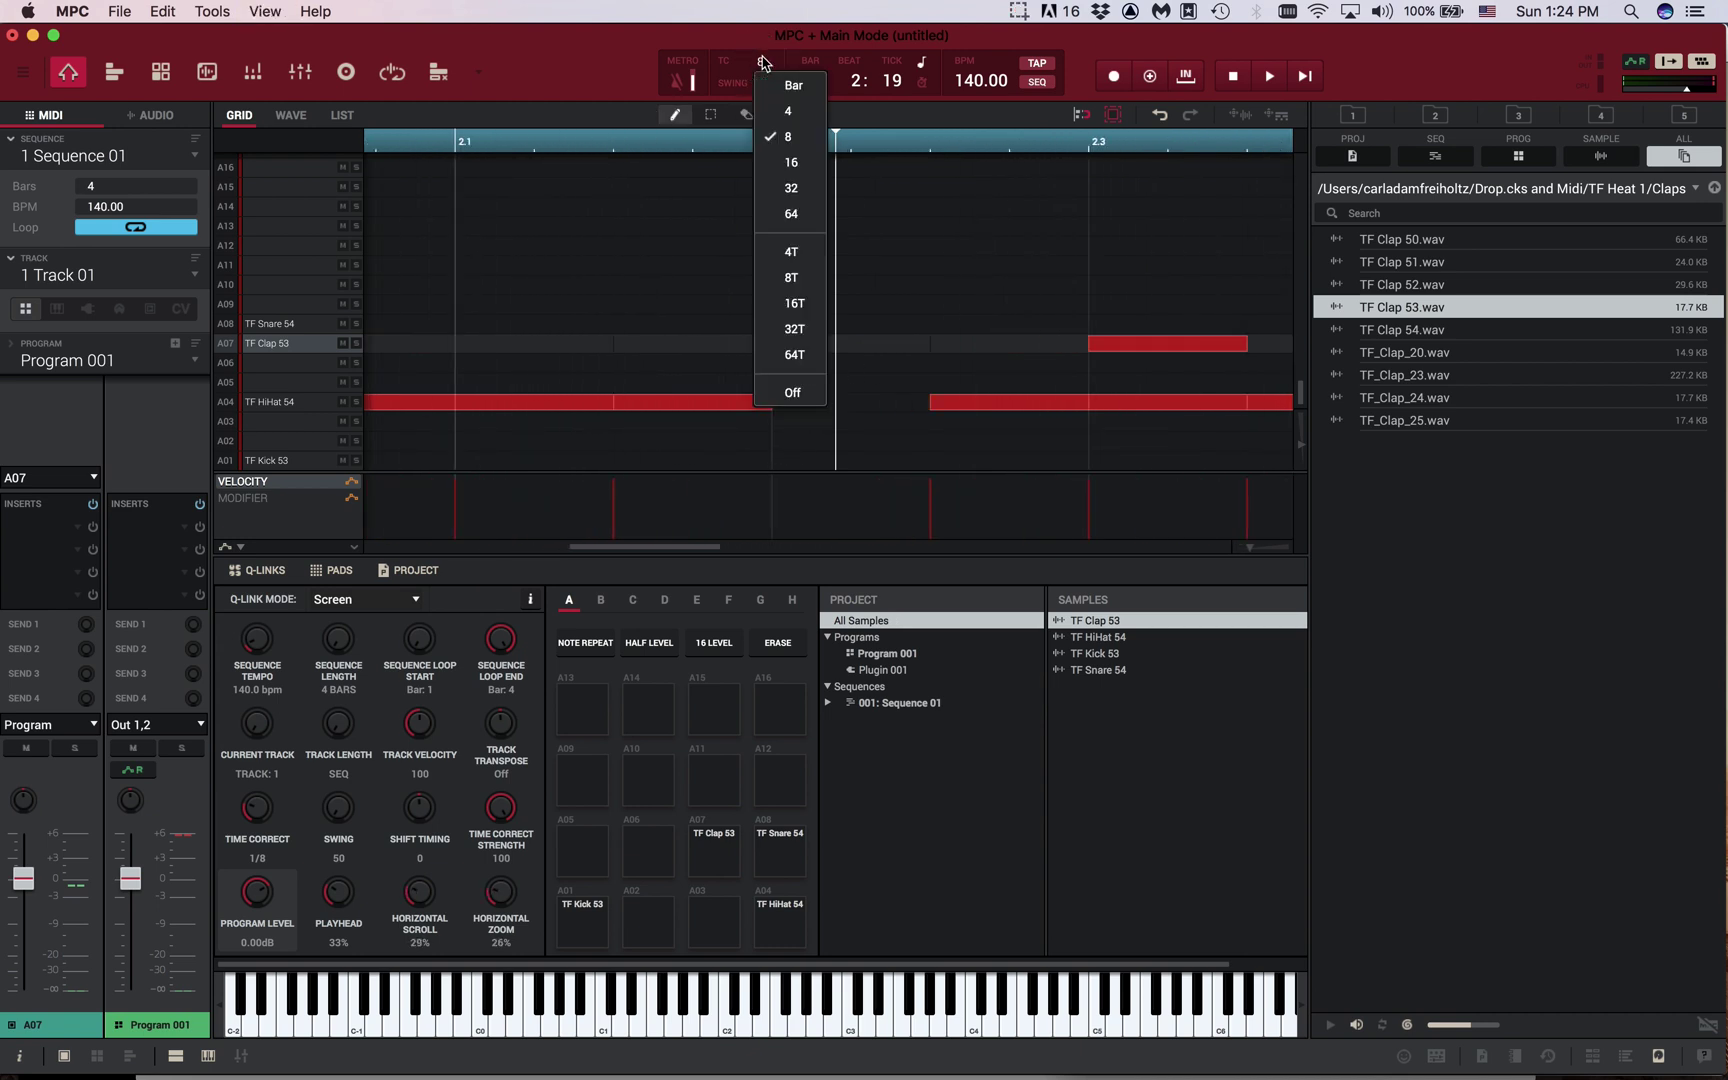
click(791, 277)
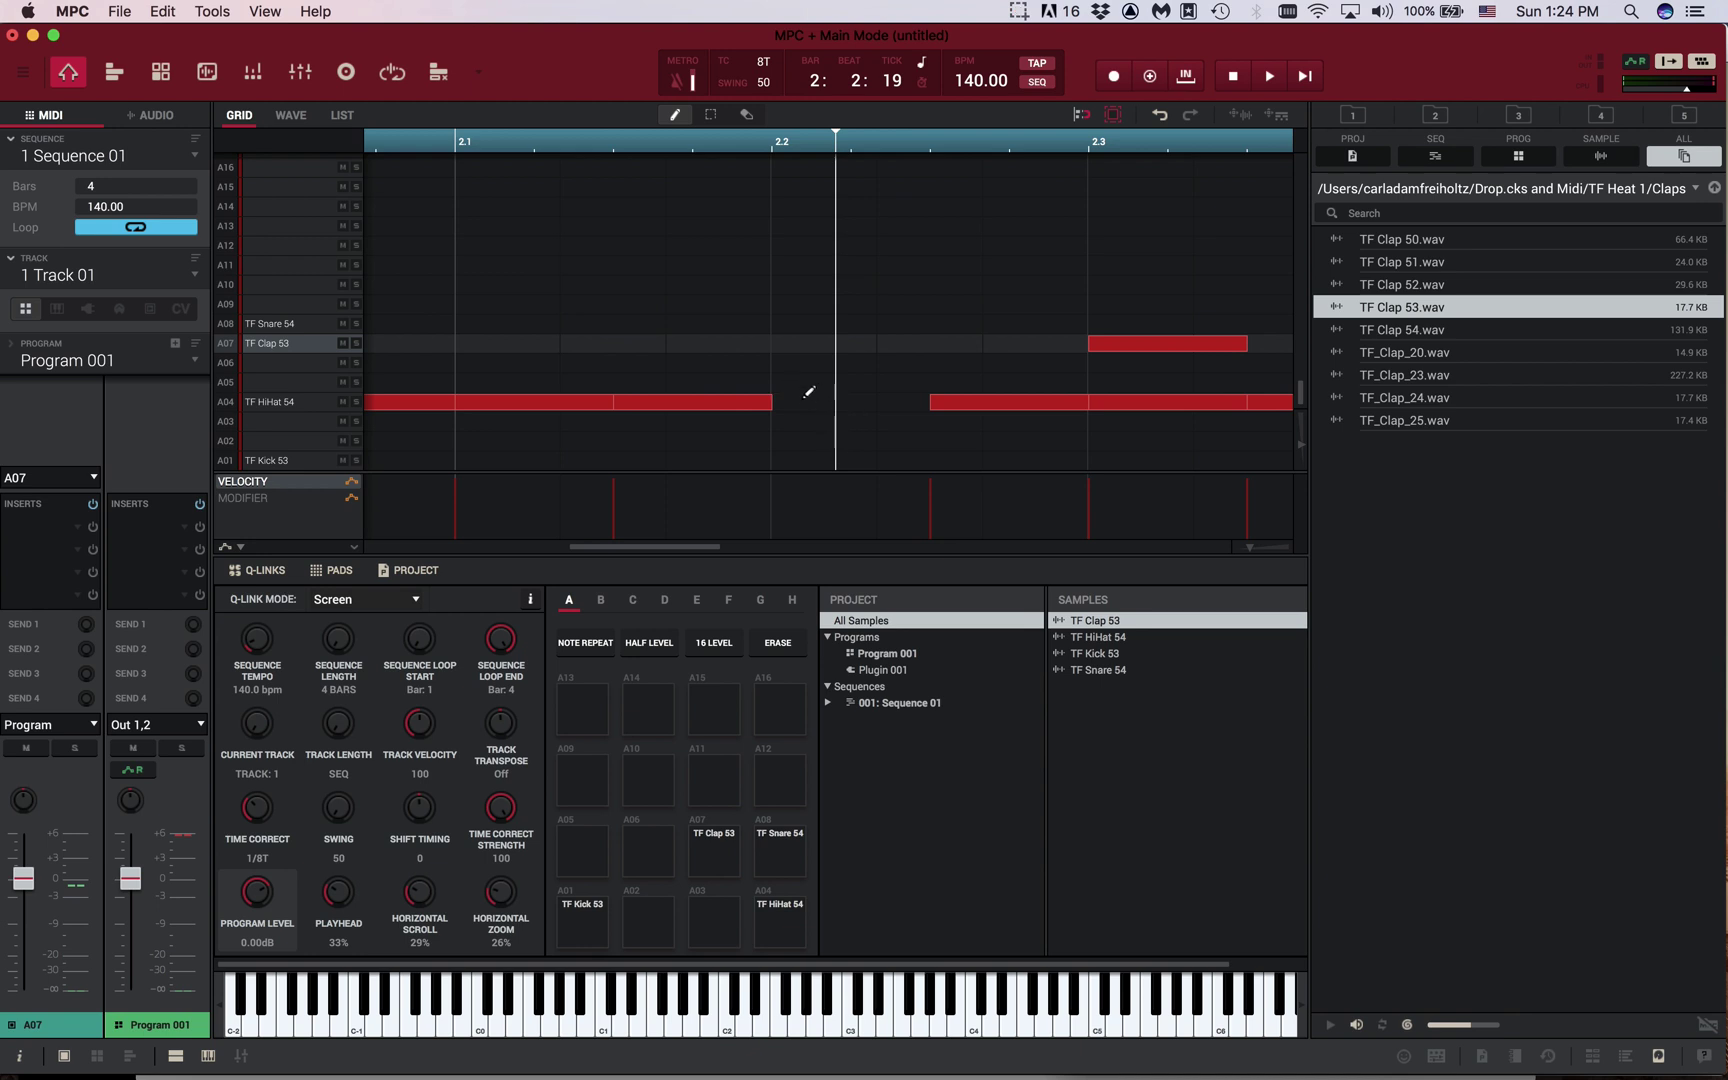
drag(806, 400, 856, 400)
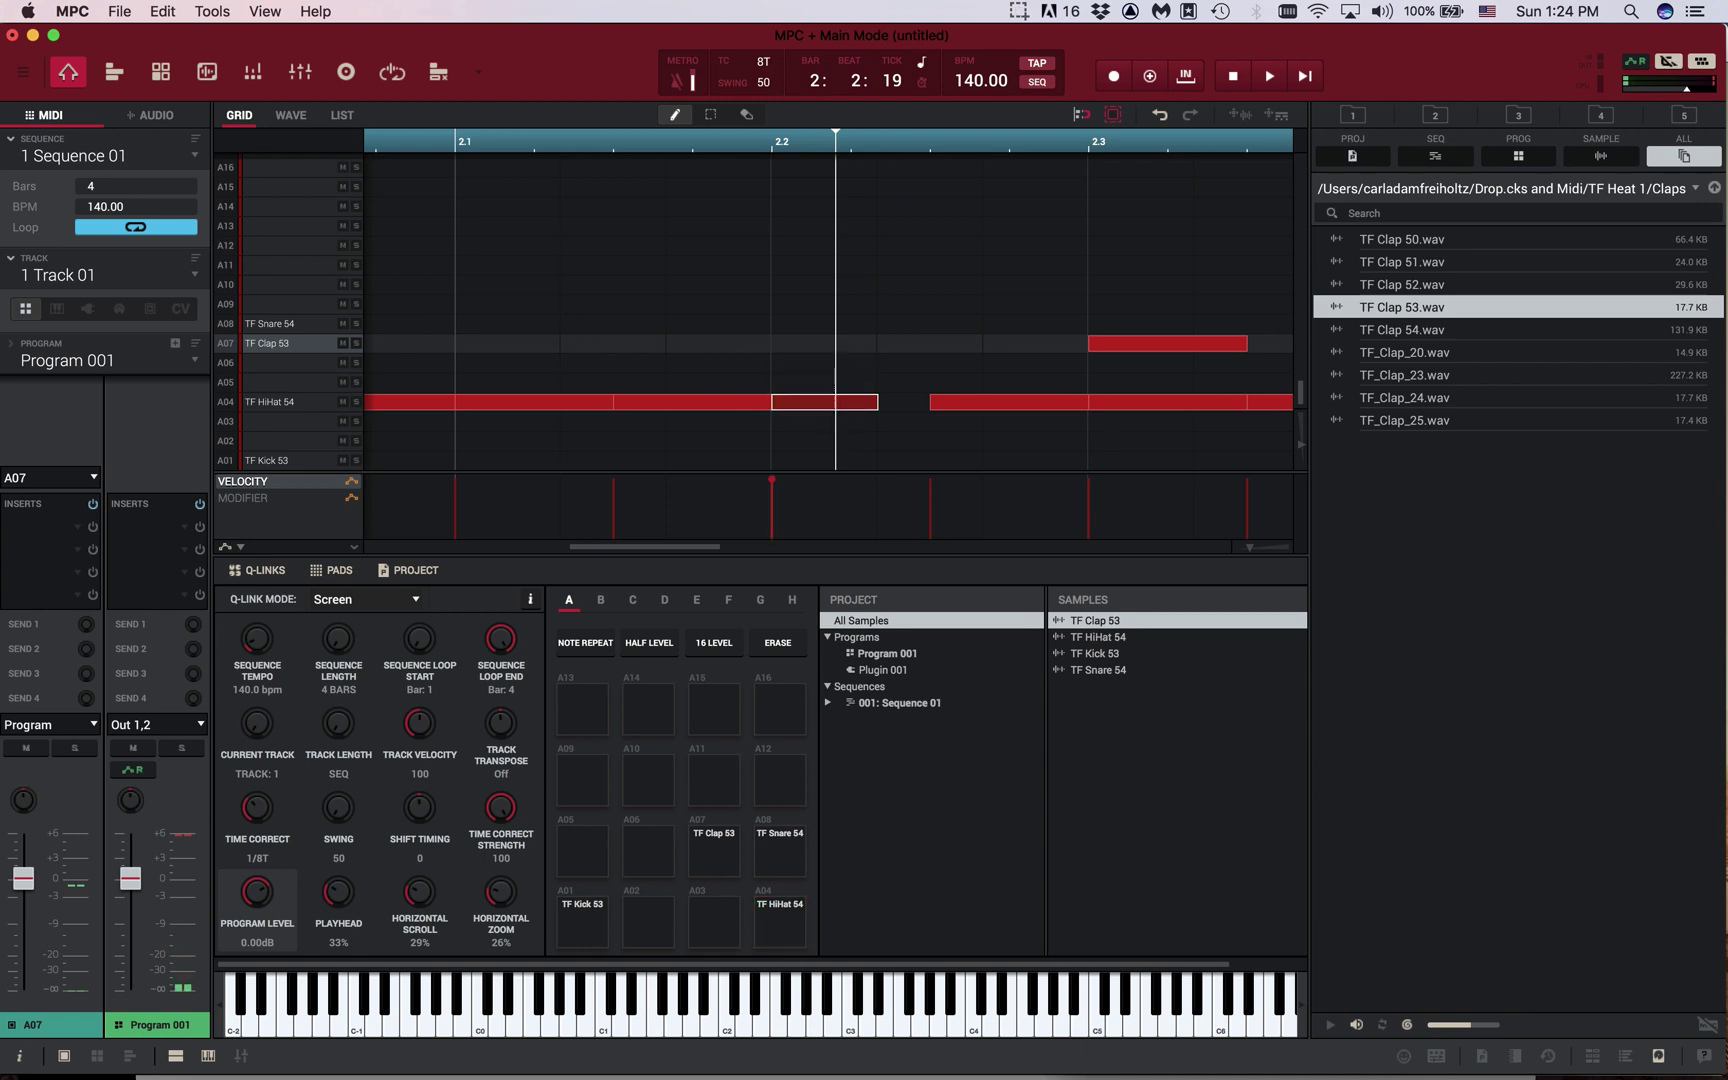
click(858, 400)
Set the time correct to 16T and fill the gap on beat 2.2 in row A04 with three hi-hat hits
click(769, 68)
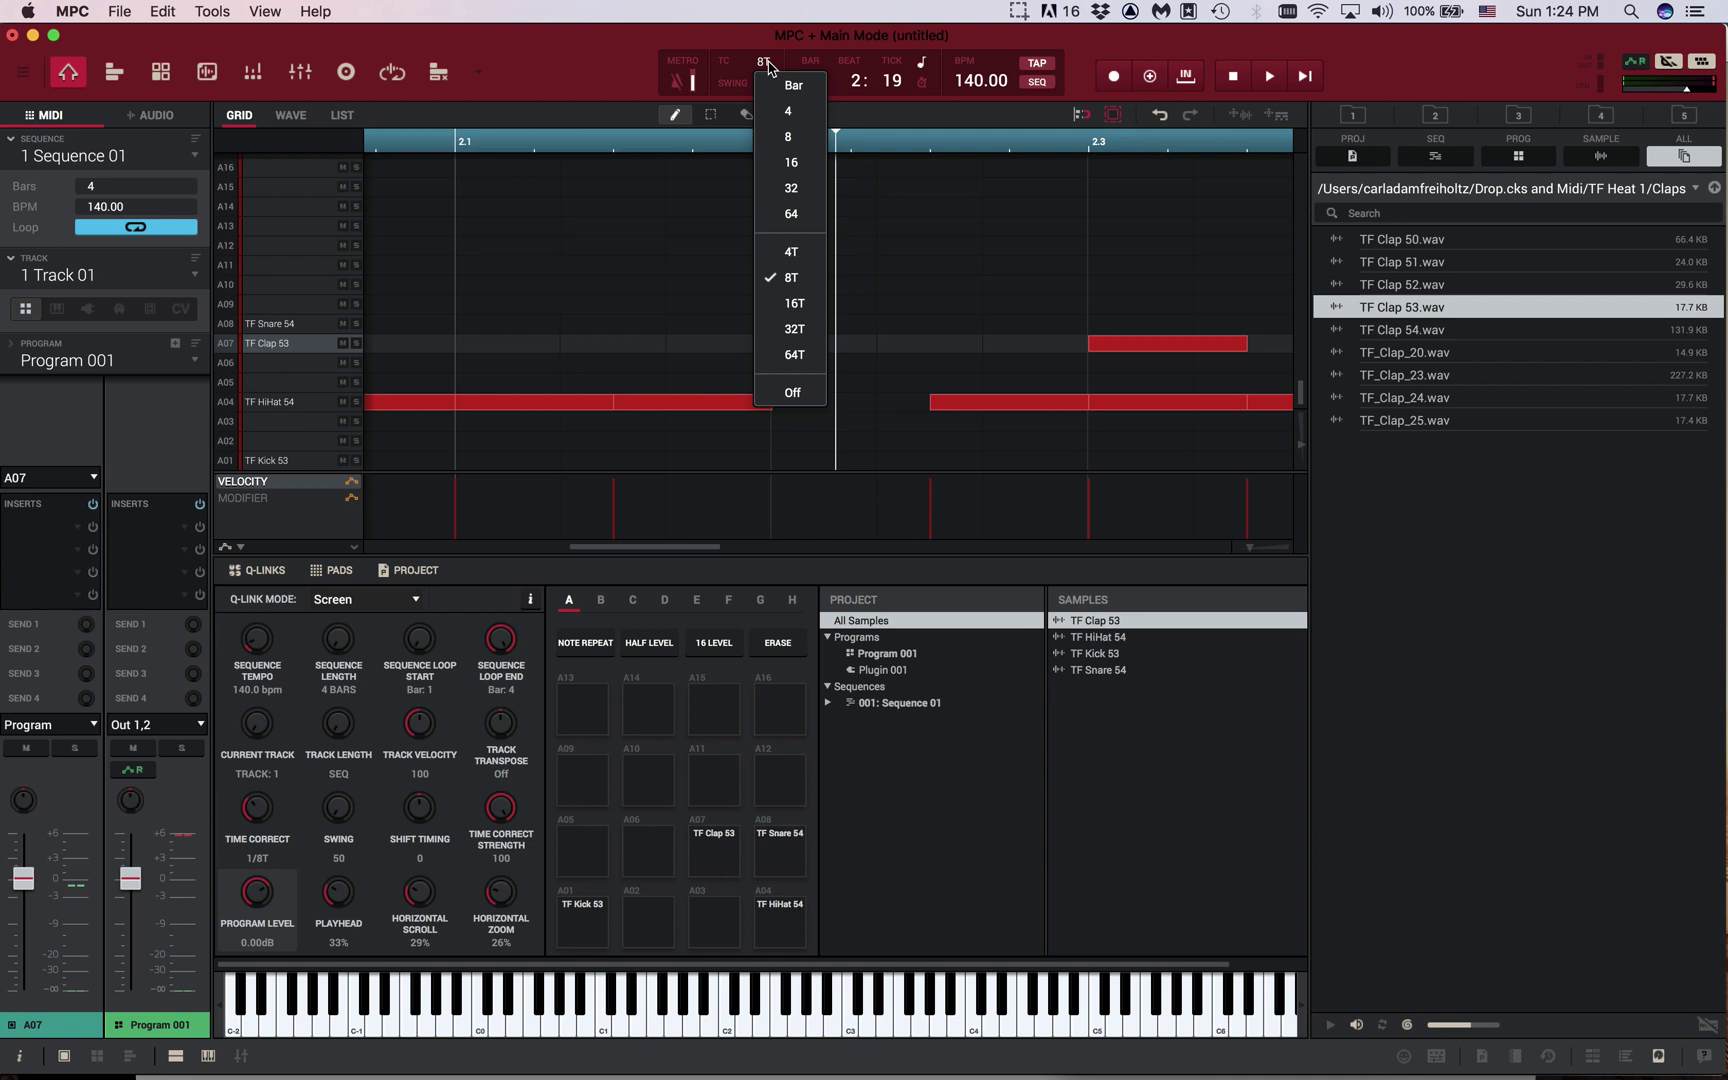
click(800, 296)
drag(802, 400, 895, 401)
Play the first bars of the sequence to hear the hi-hat triplets on beat 2.2
key(space)
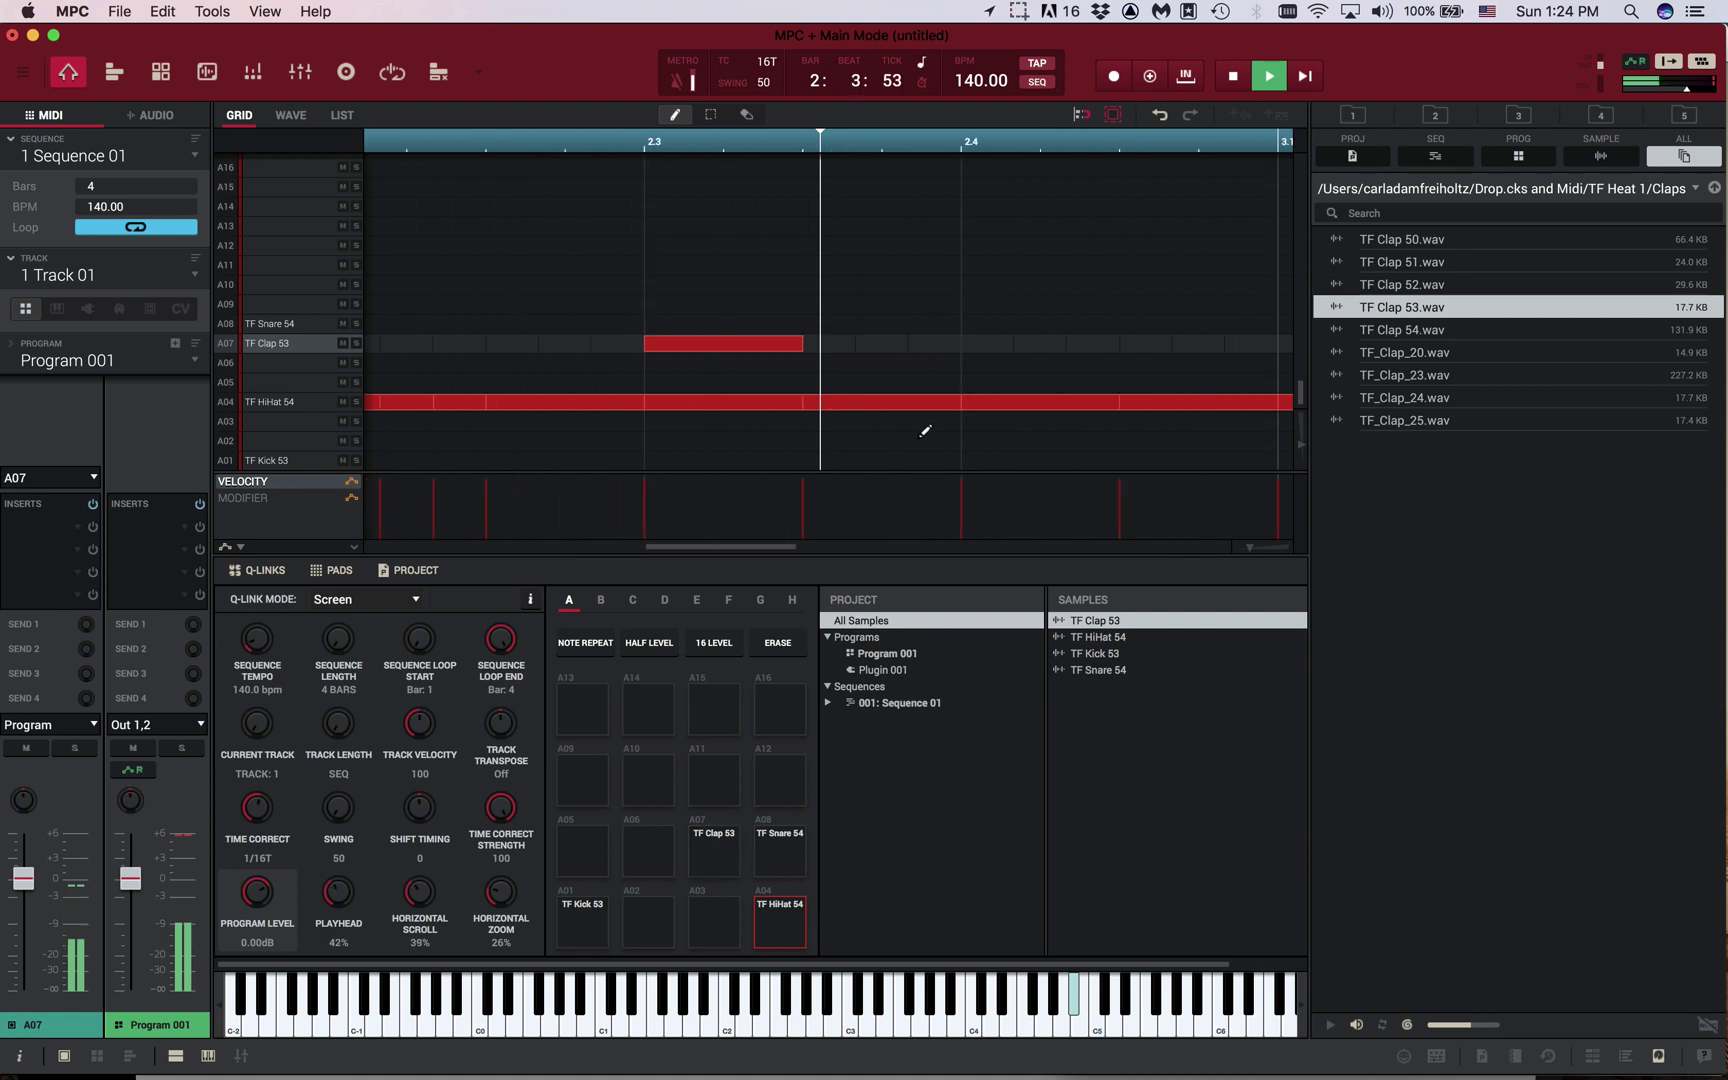
key(space)
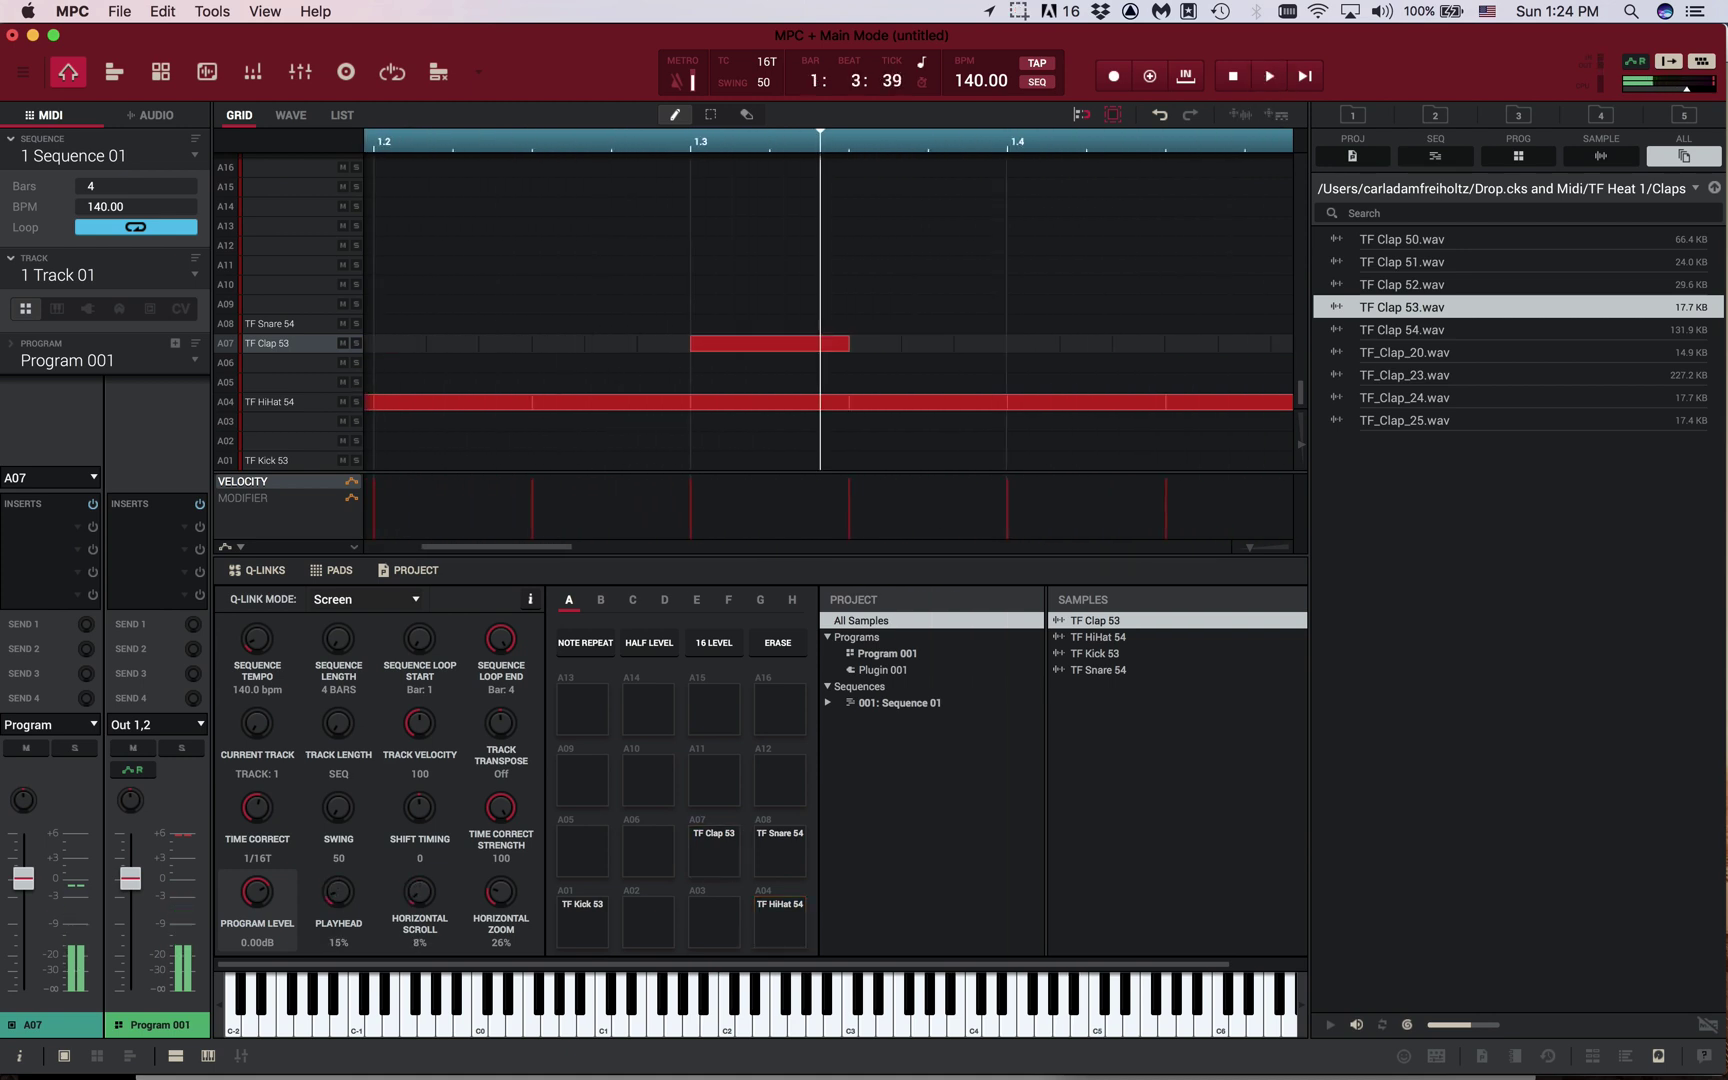
scroll(962, 405, down, 10)
key(space)
key(p)
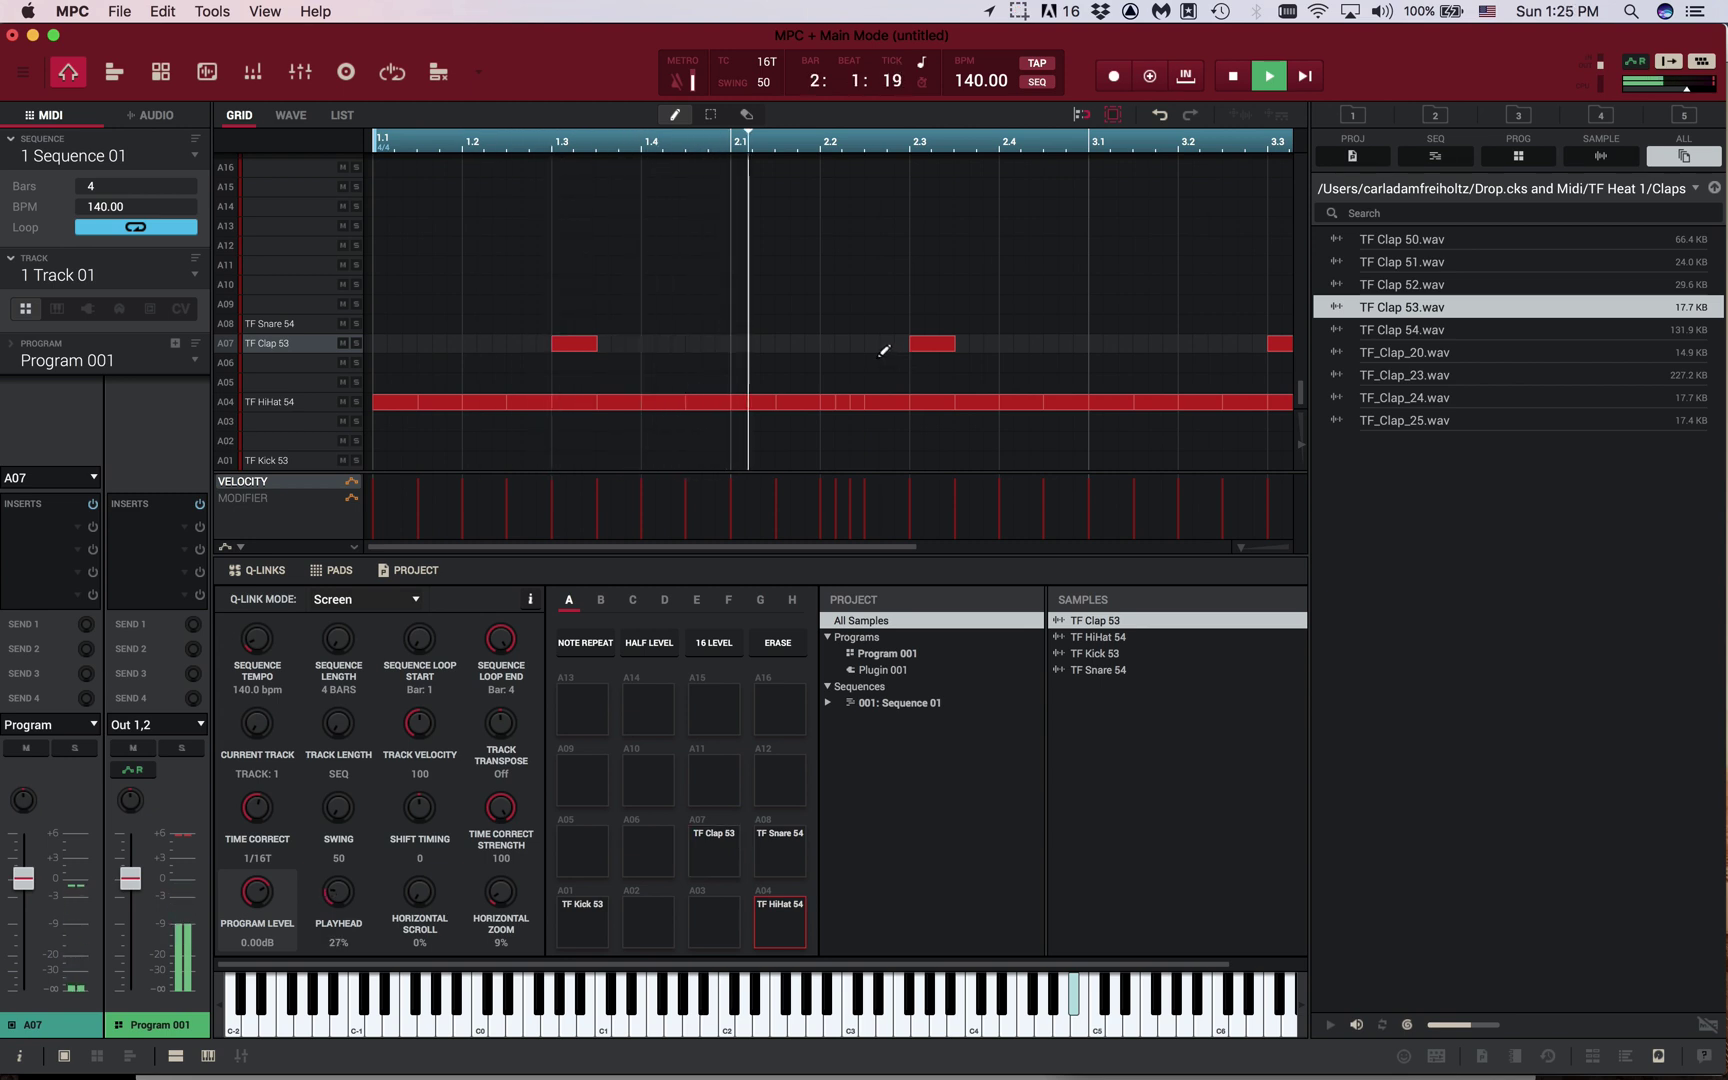
key(space)
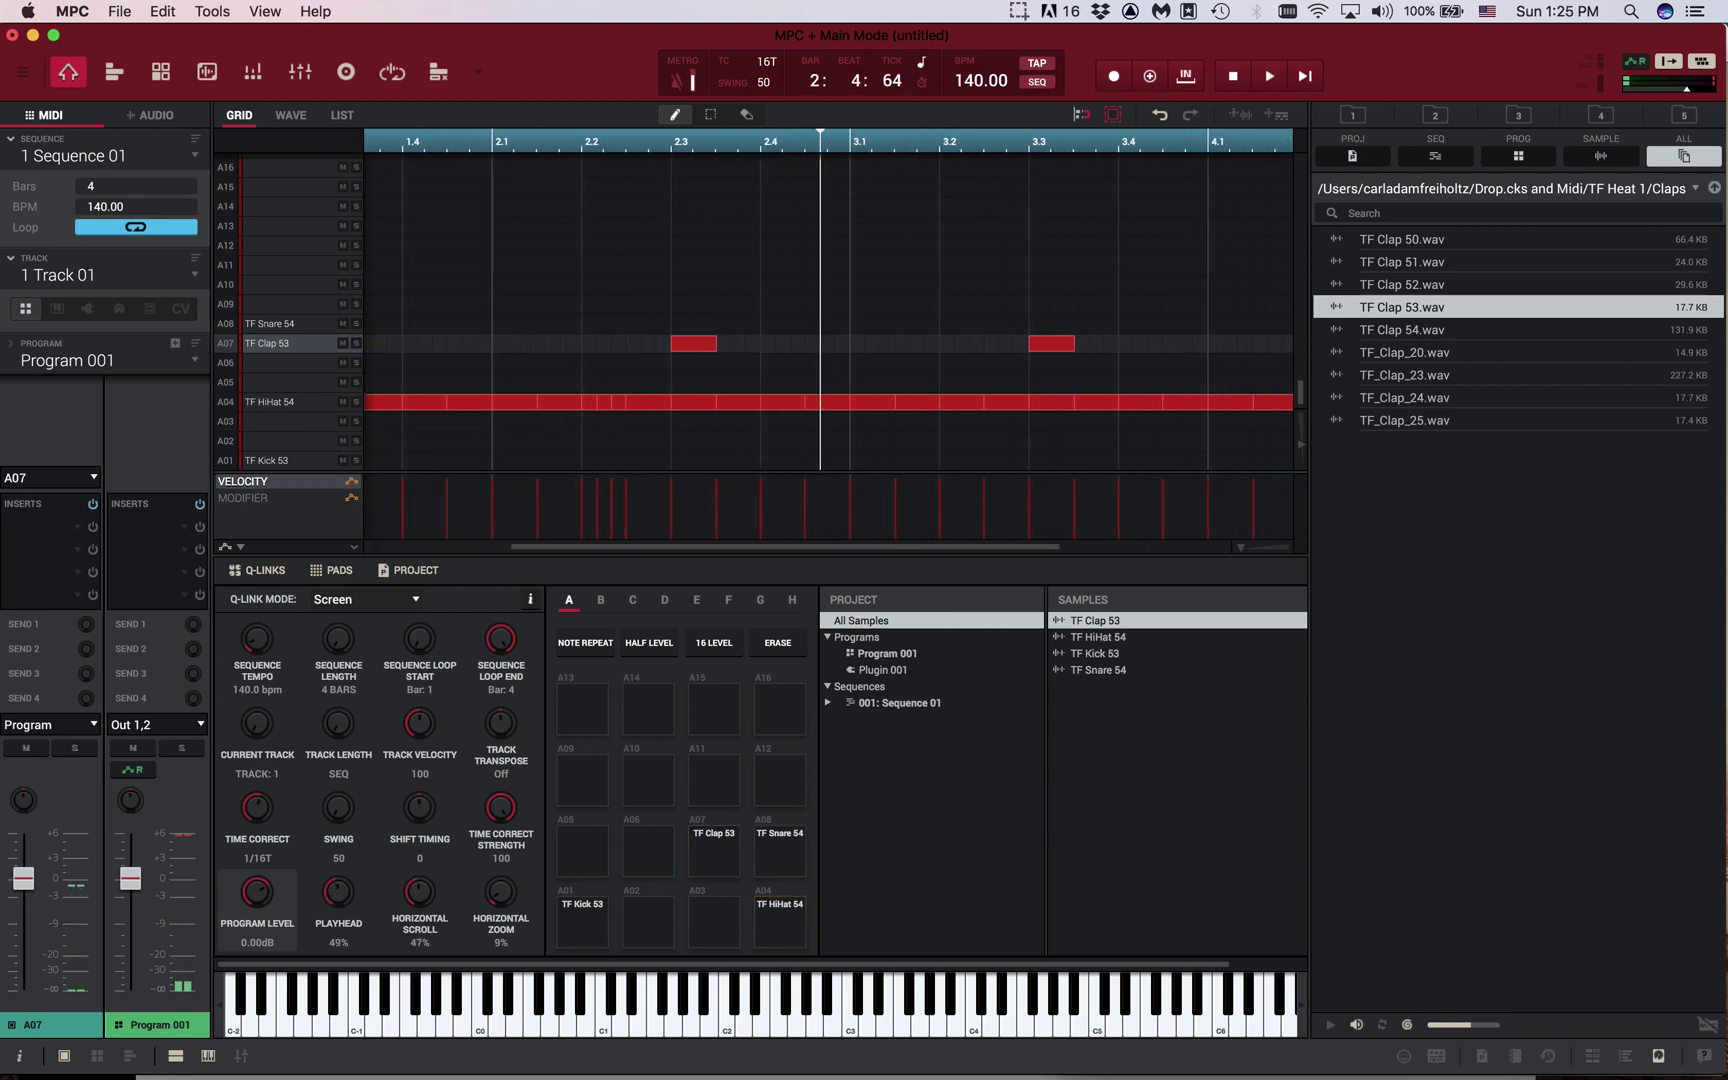
Erase the hi-hat hit in the second half of beat 2.4 in row A04
click(814, 401)
key(super+equal)
key(super+equal)
key(super+equal)
key(super+equal)
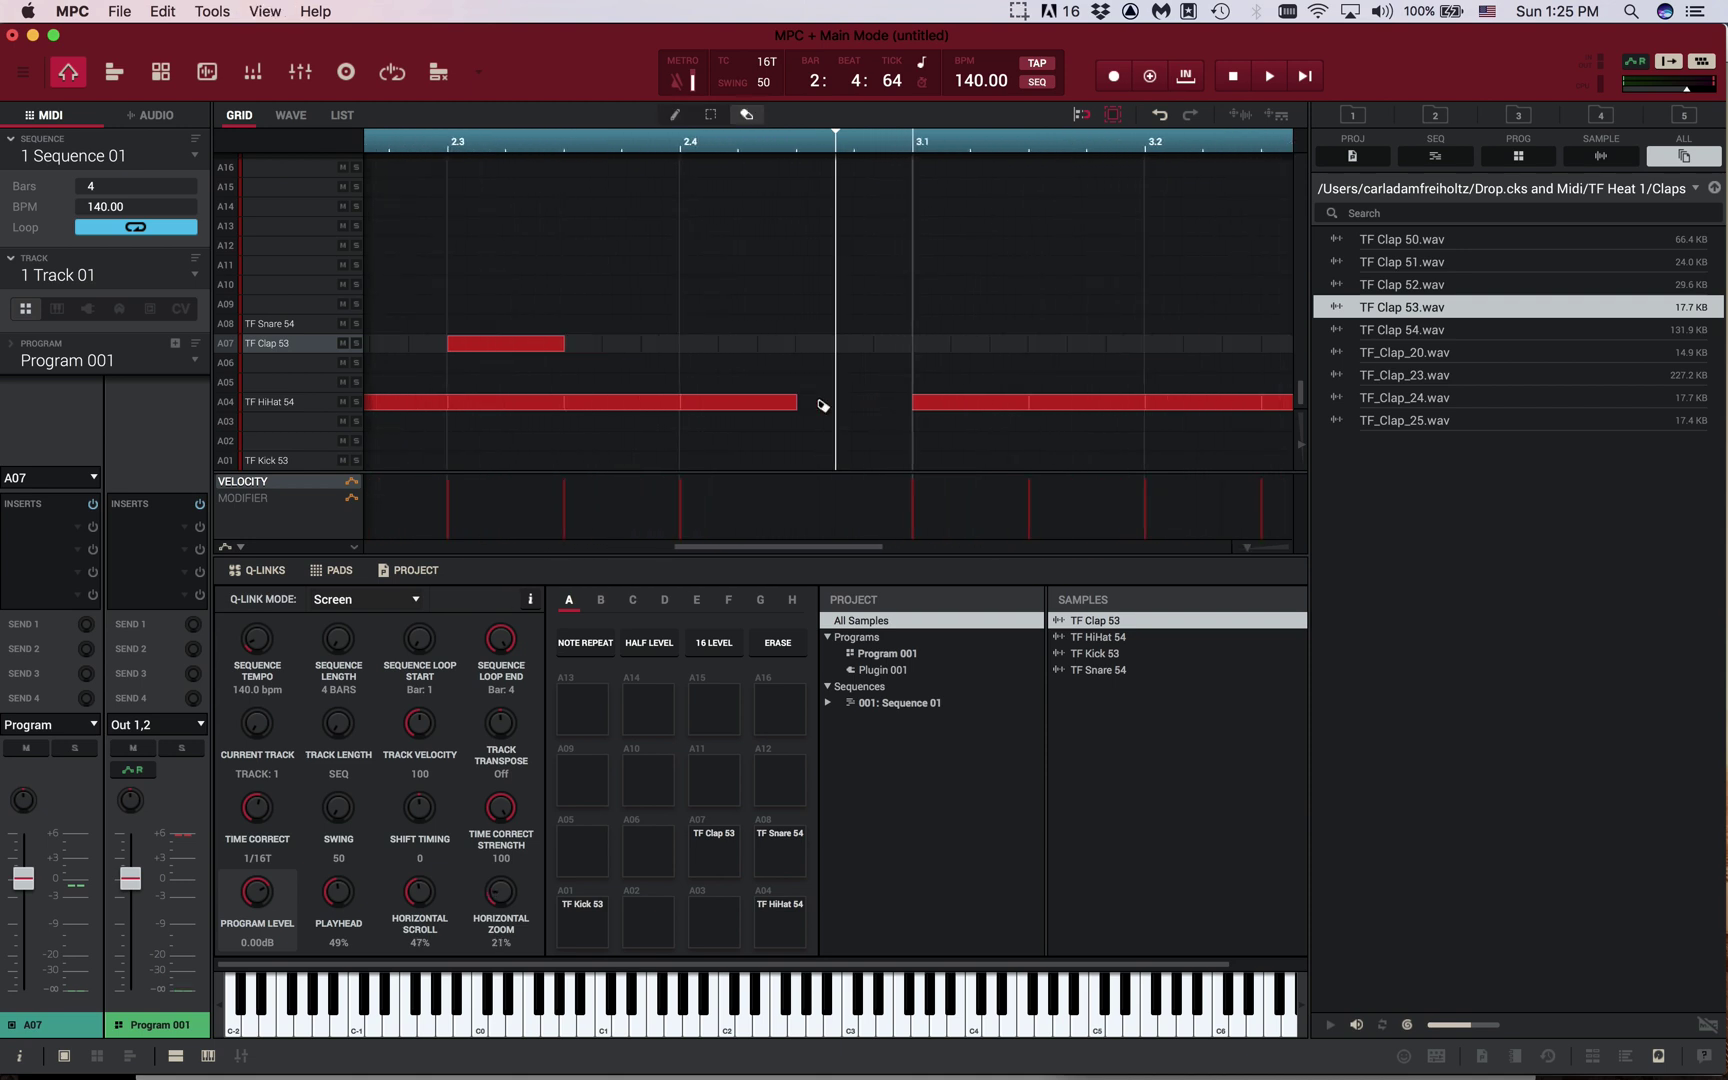
Set the time correct to 32 and fill the gap before bar 3 in row A04 with four hi-hat hits
click(766, 63)
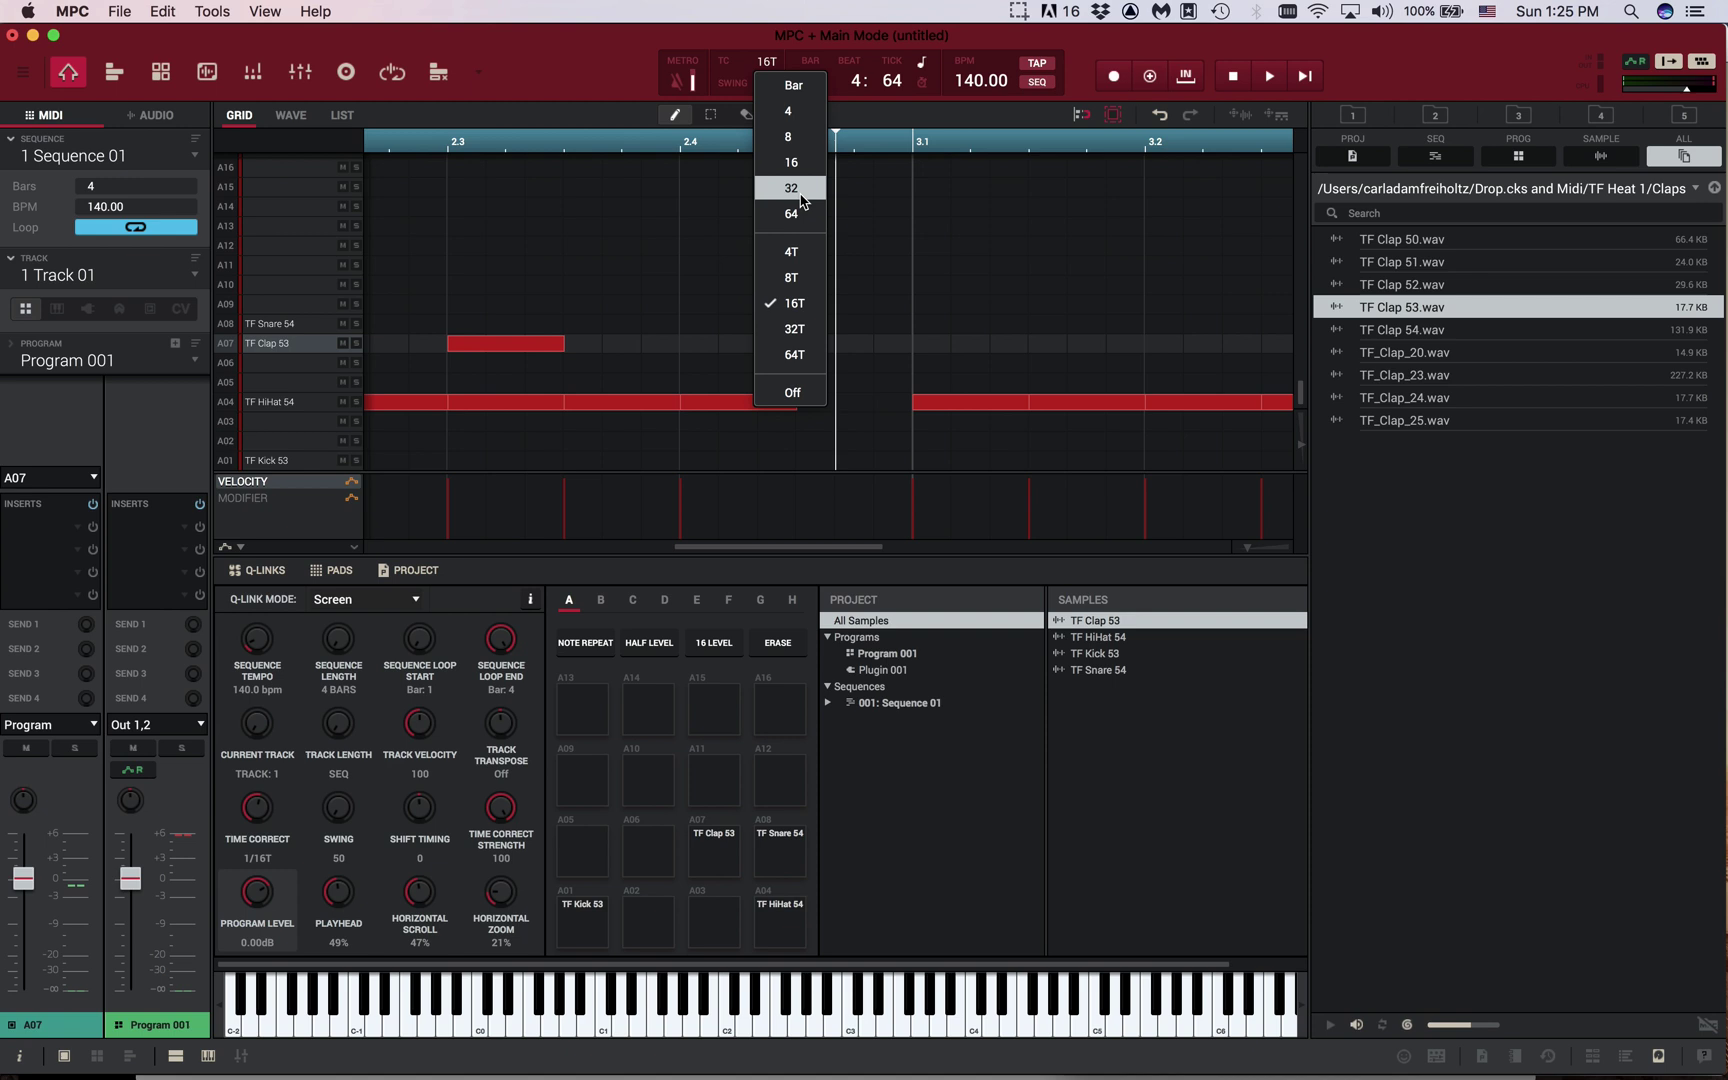
click(801, 201)
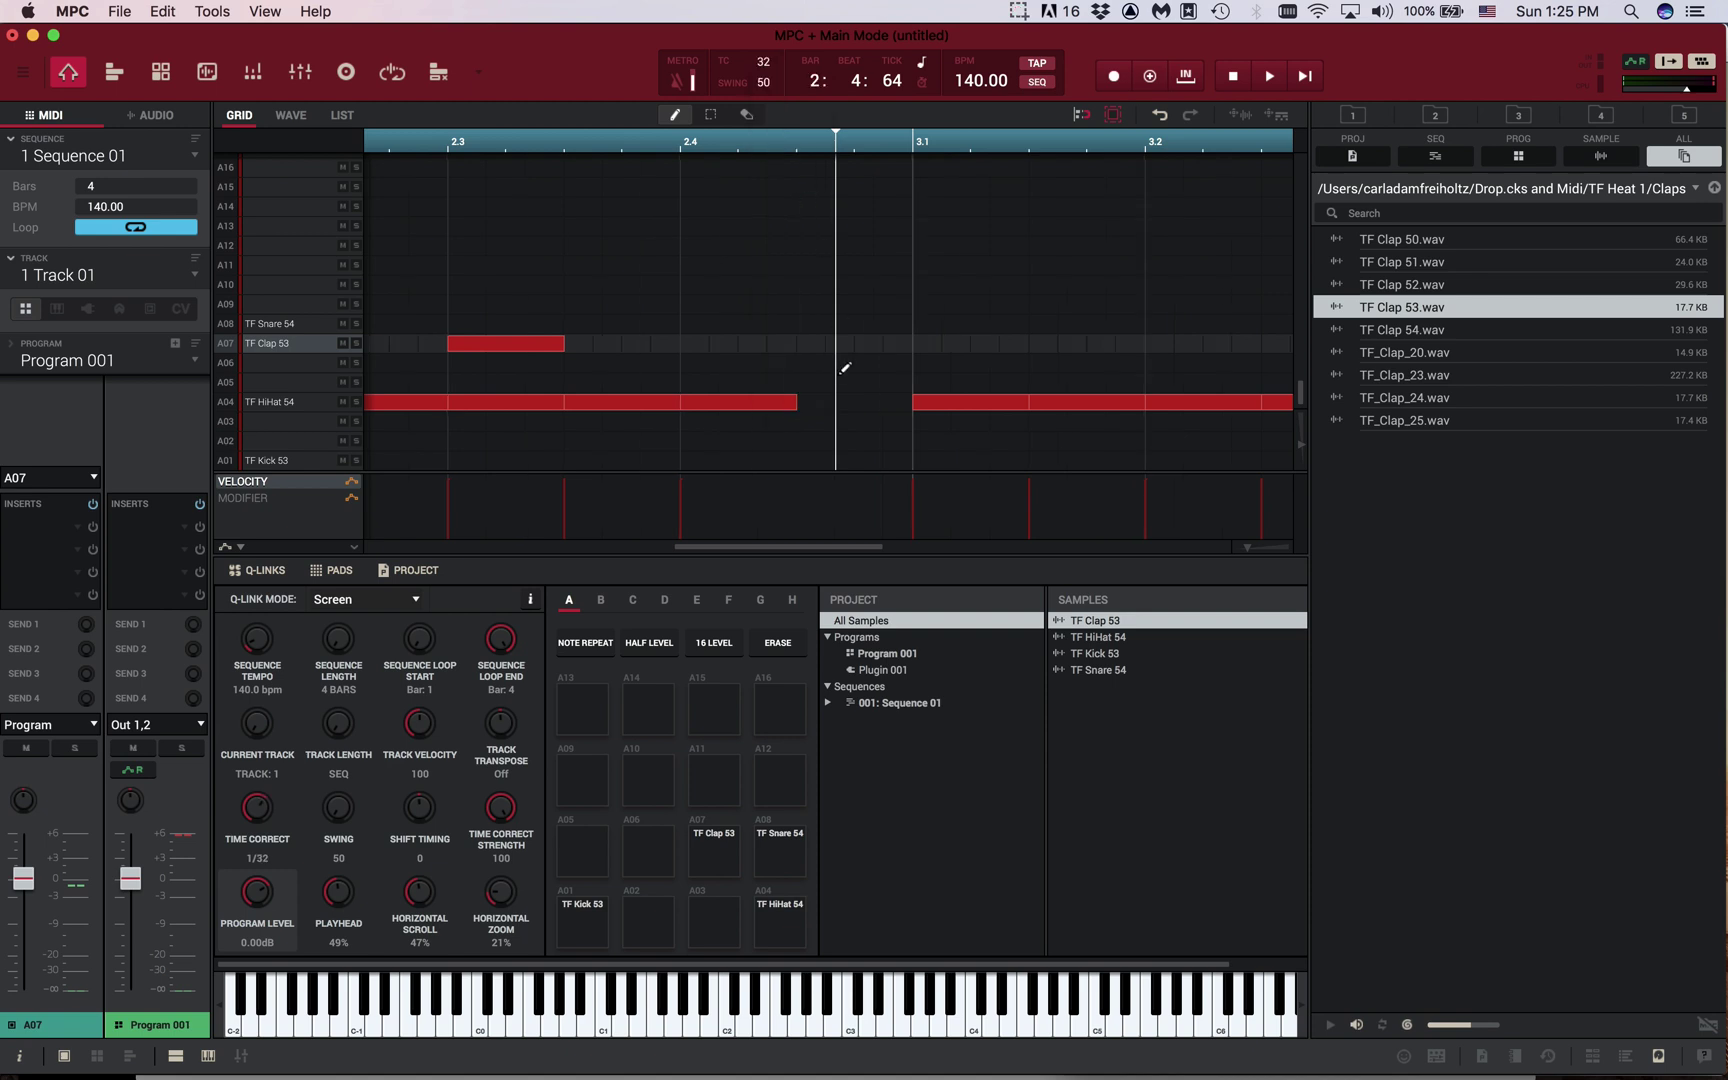
click(815, 399)
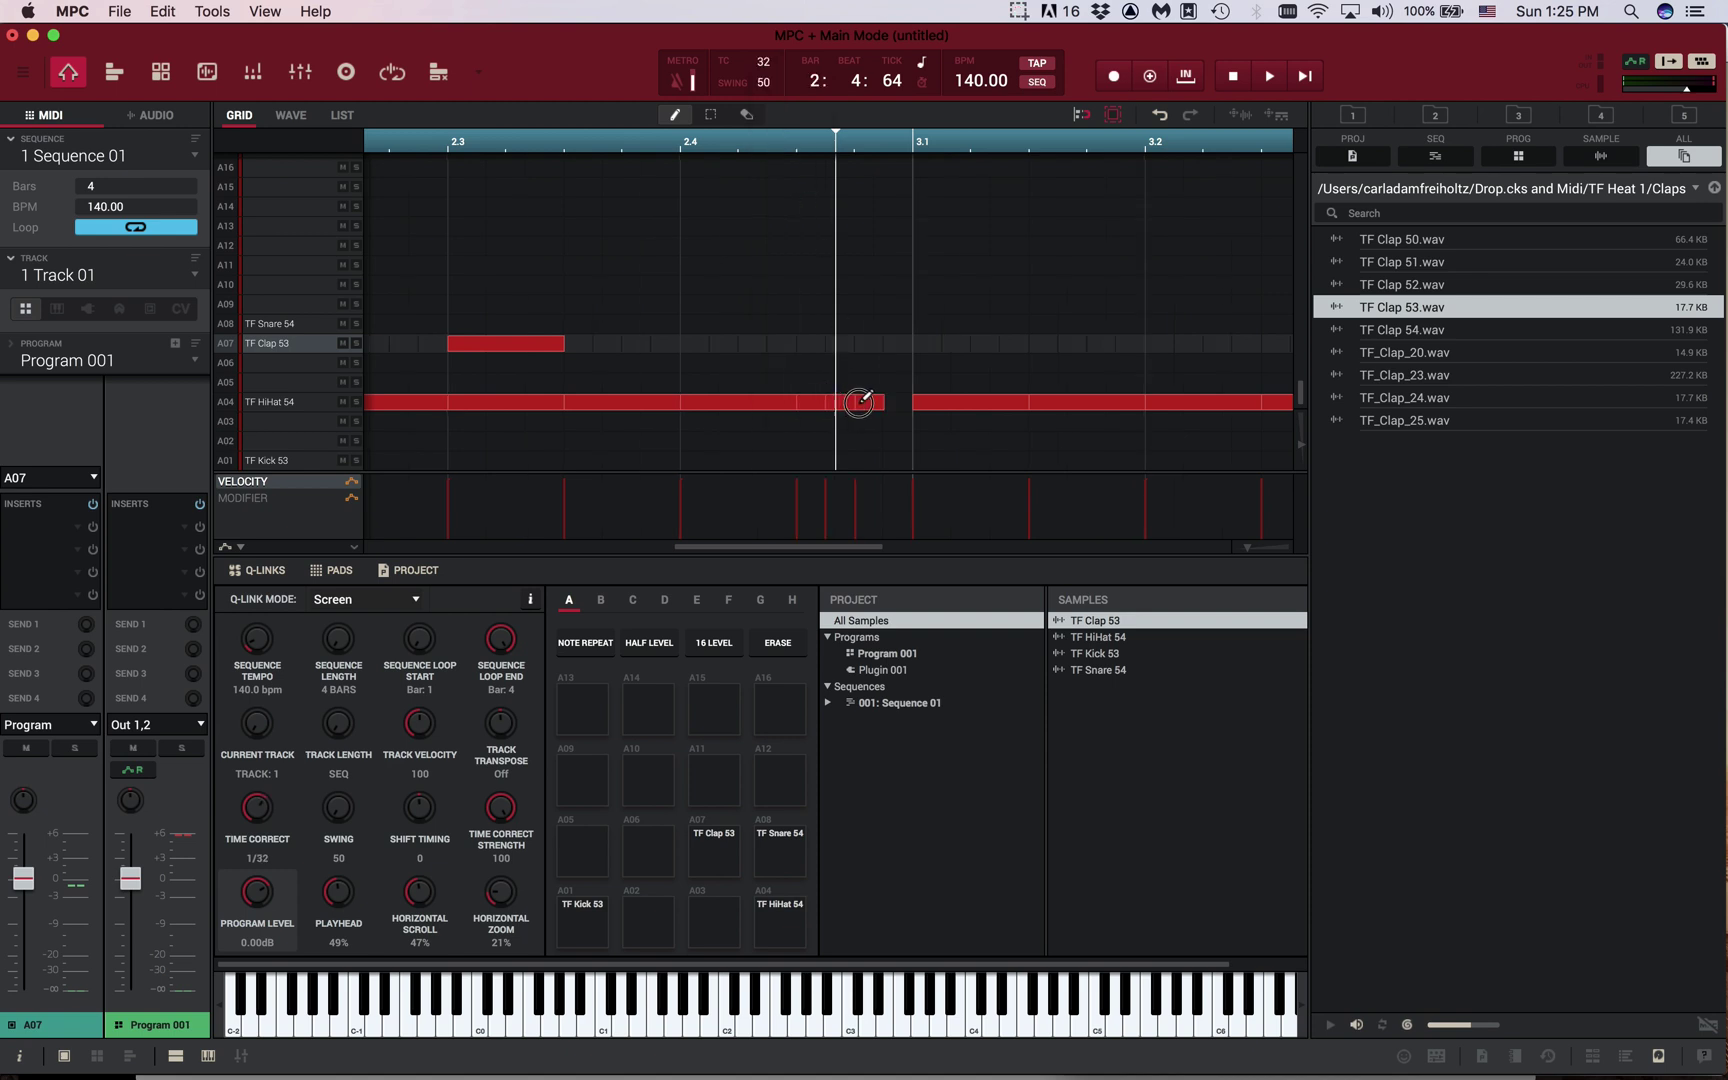
Play the sequence through to beat 4.3 to hear the fast hi-hat roll before bar 3
key(space)
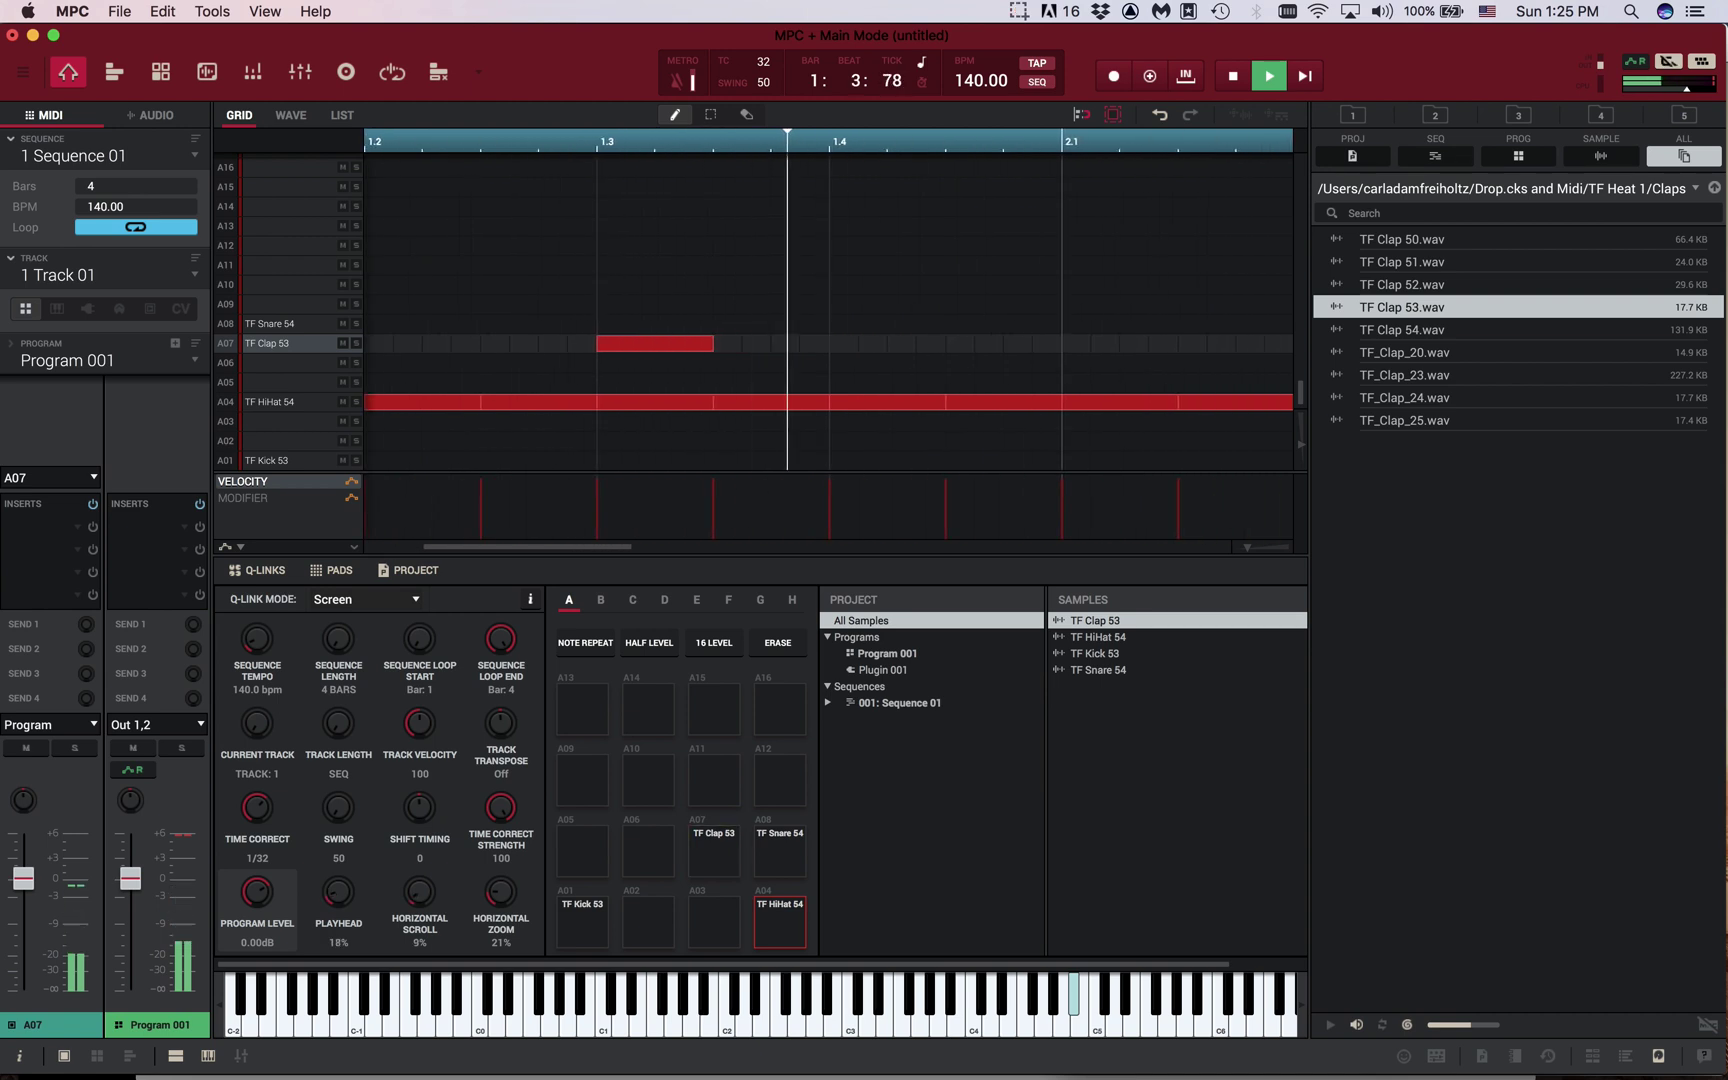
scroll(970, 409, up, 1)
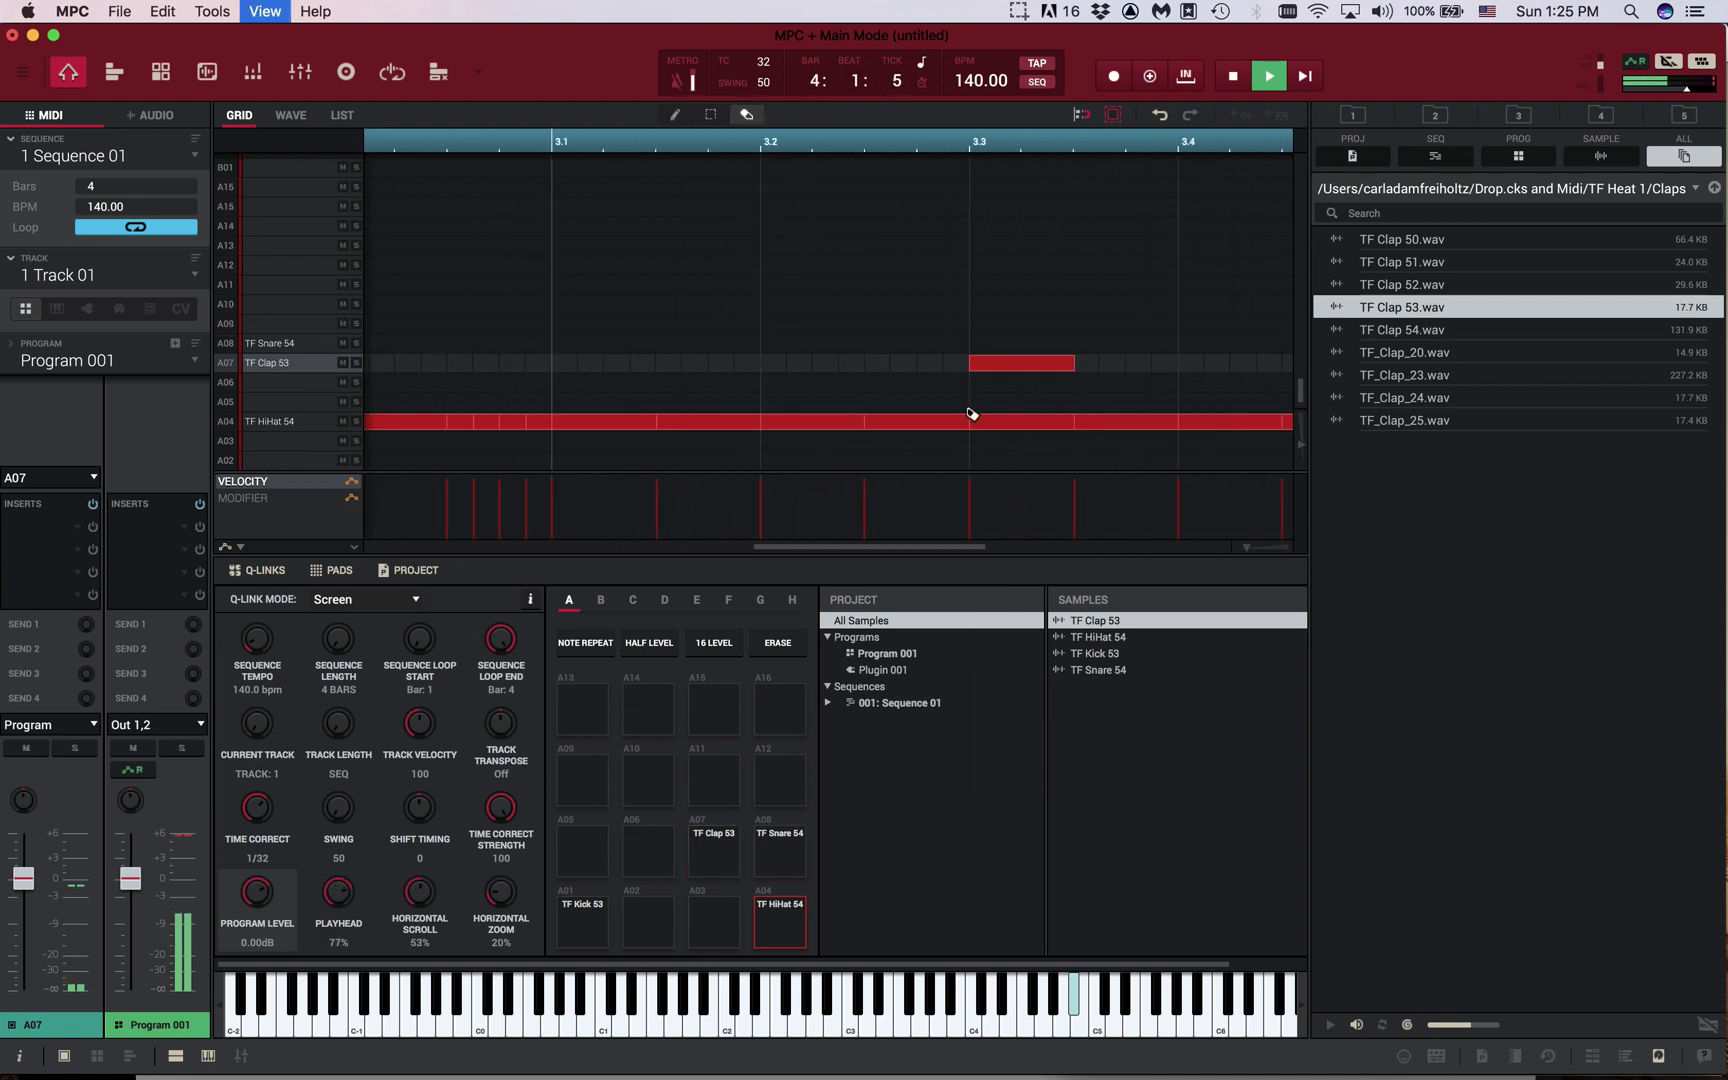
key(space)
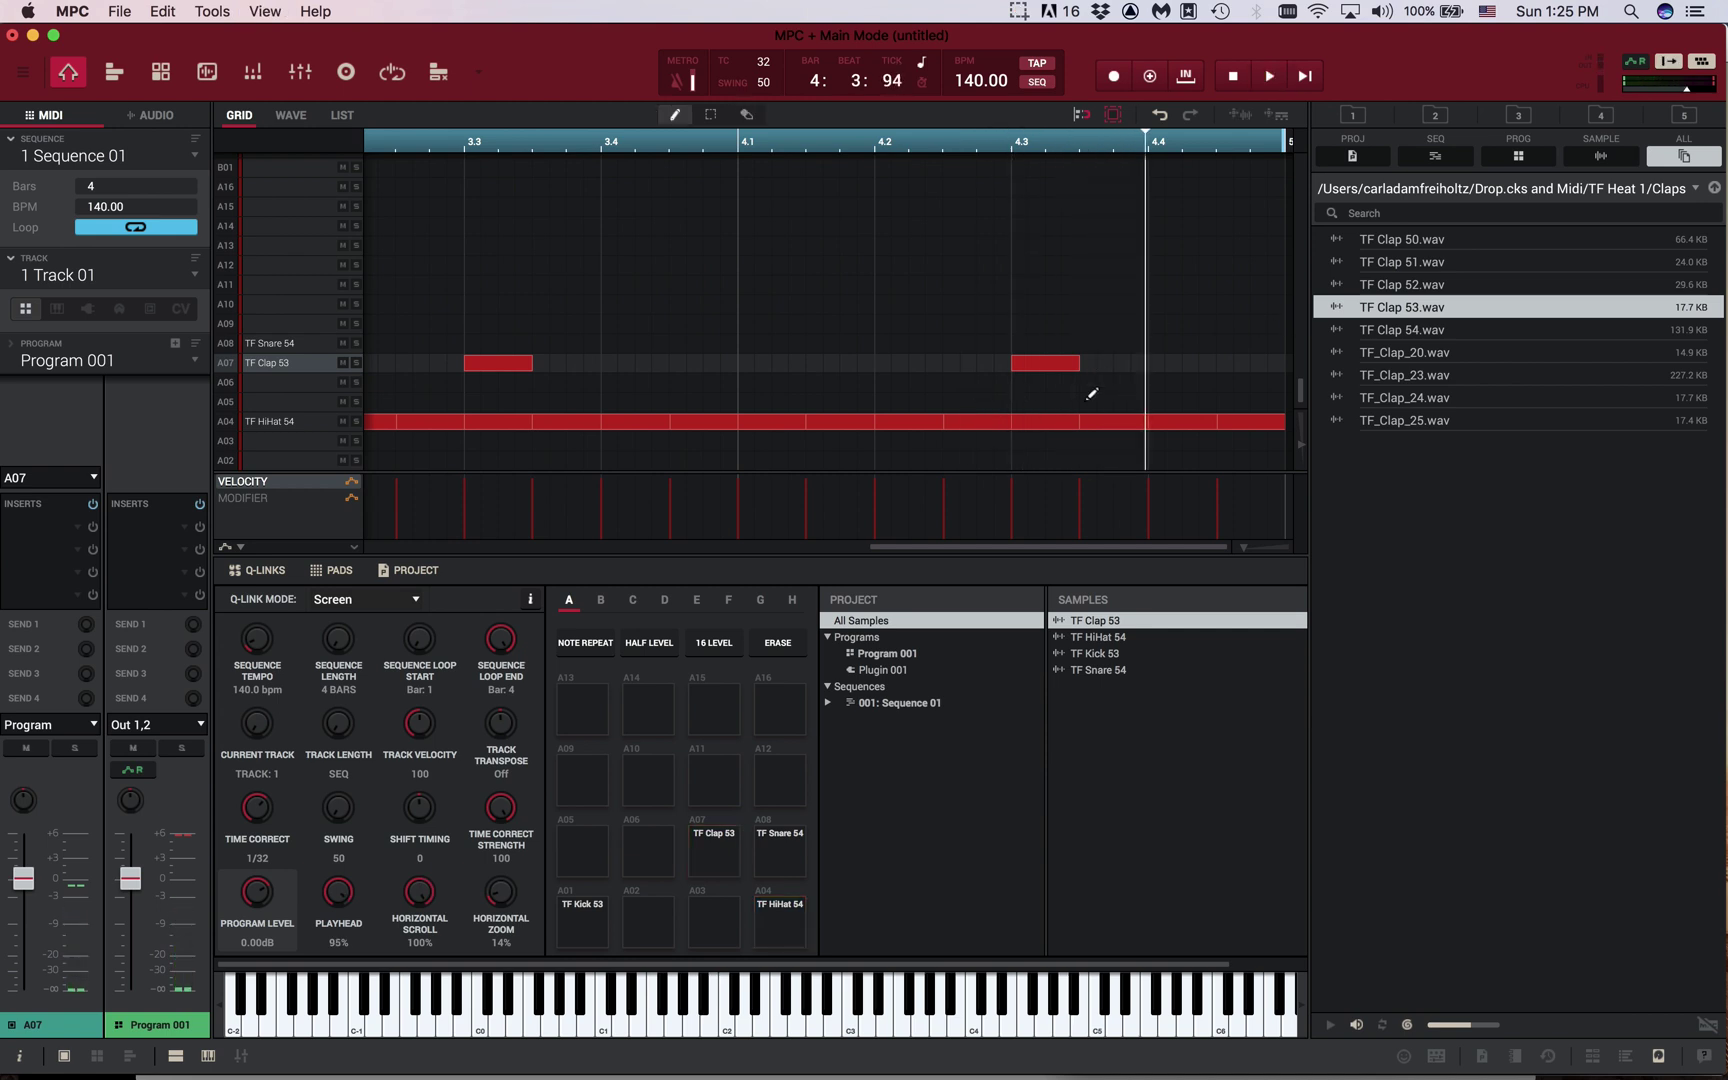
Erase the last four hi-hat hits of bar 4, from beat 4.3 onward, in row A04
scroll(1061, 424, down, 3)
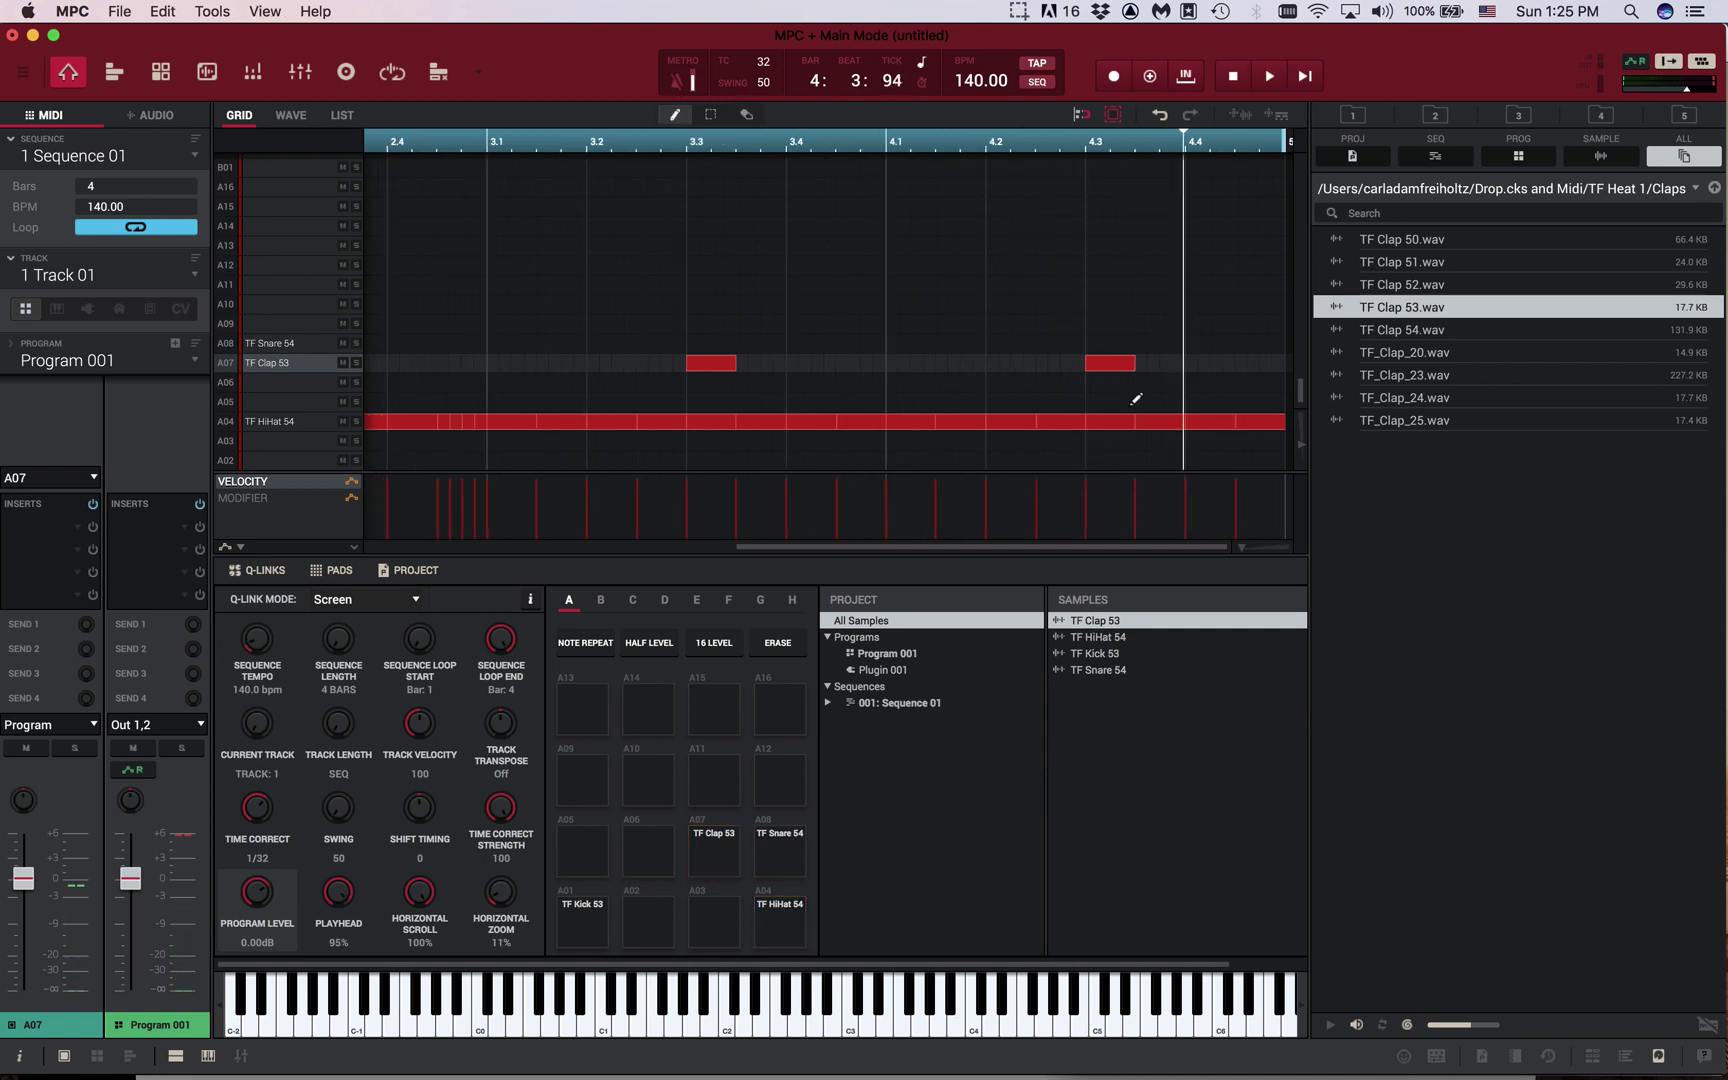
click(1105, 421)
click(1160, 421)
click(1205, 421)
click(1255, 421)
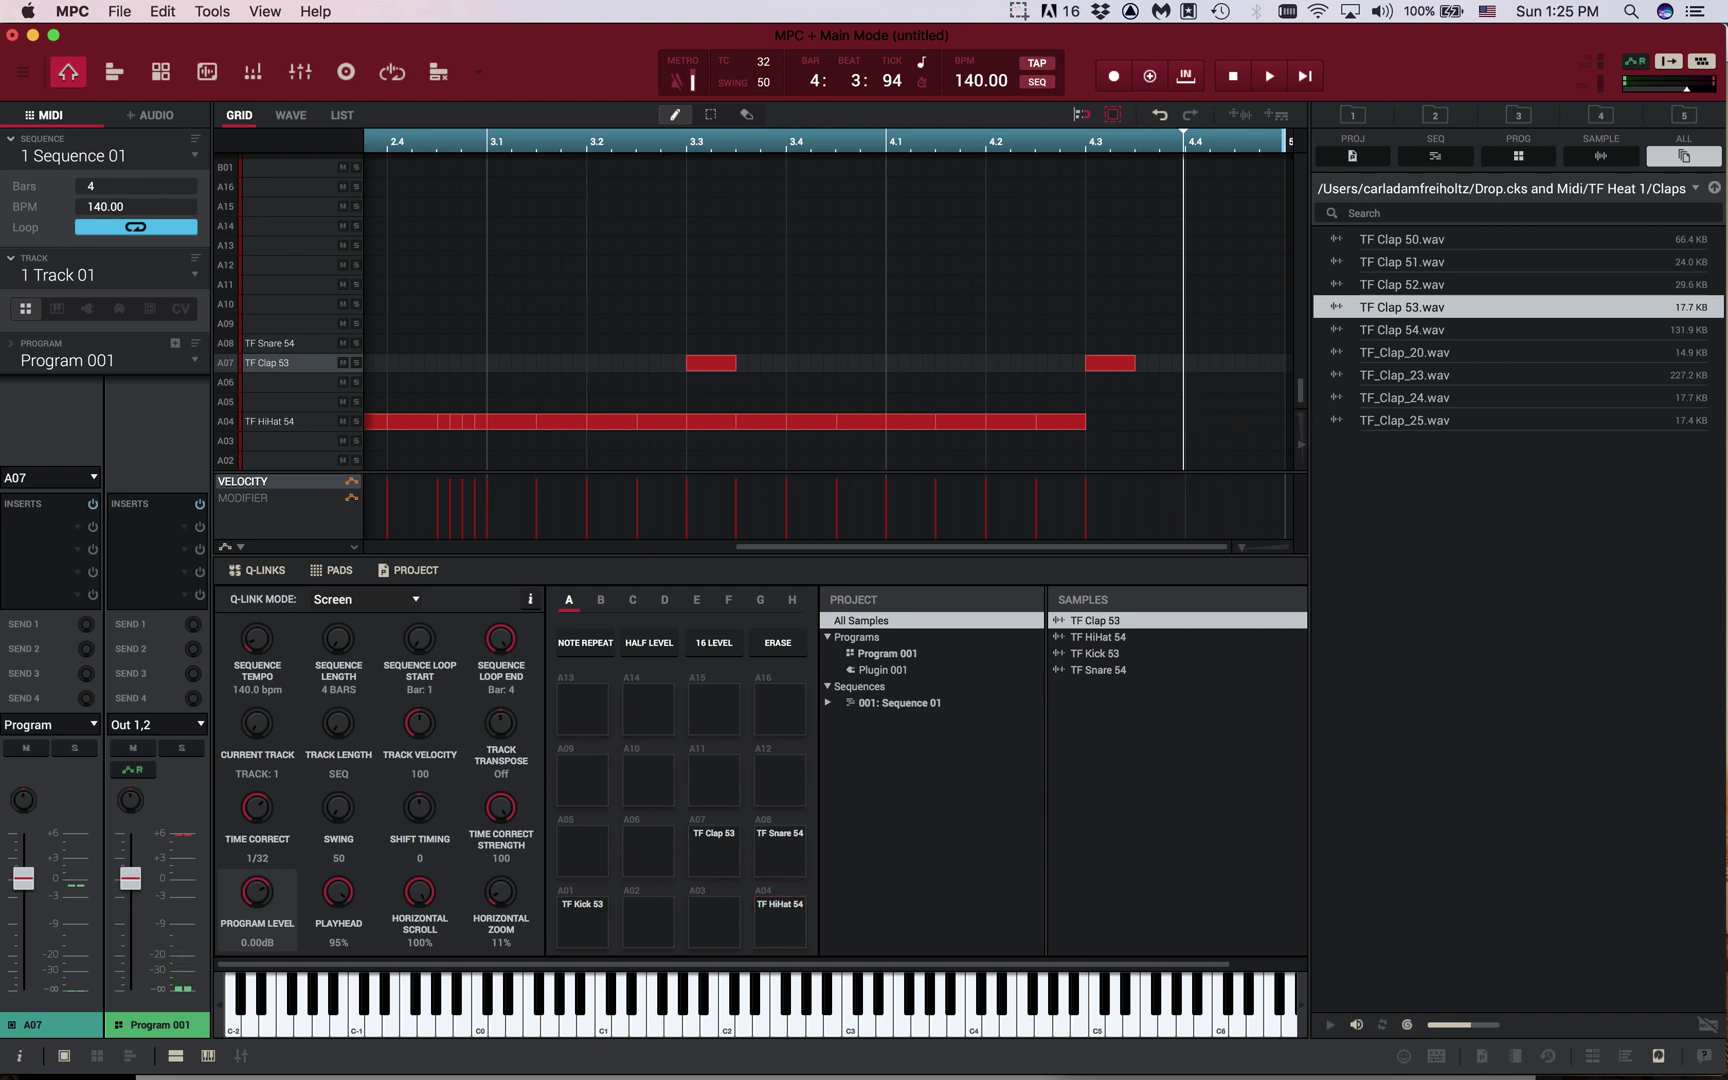
Set the time correct to 8T and draw consecutive hi-hat hits from beat 4.3 through beat 4.4 in row A04
click(764, 66)
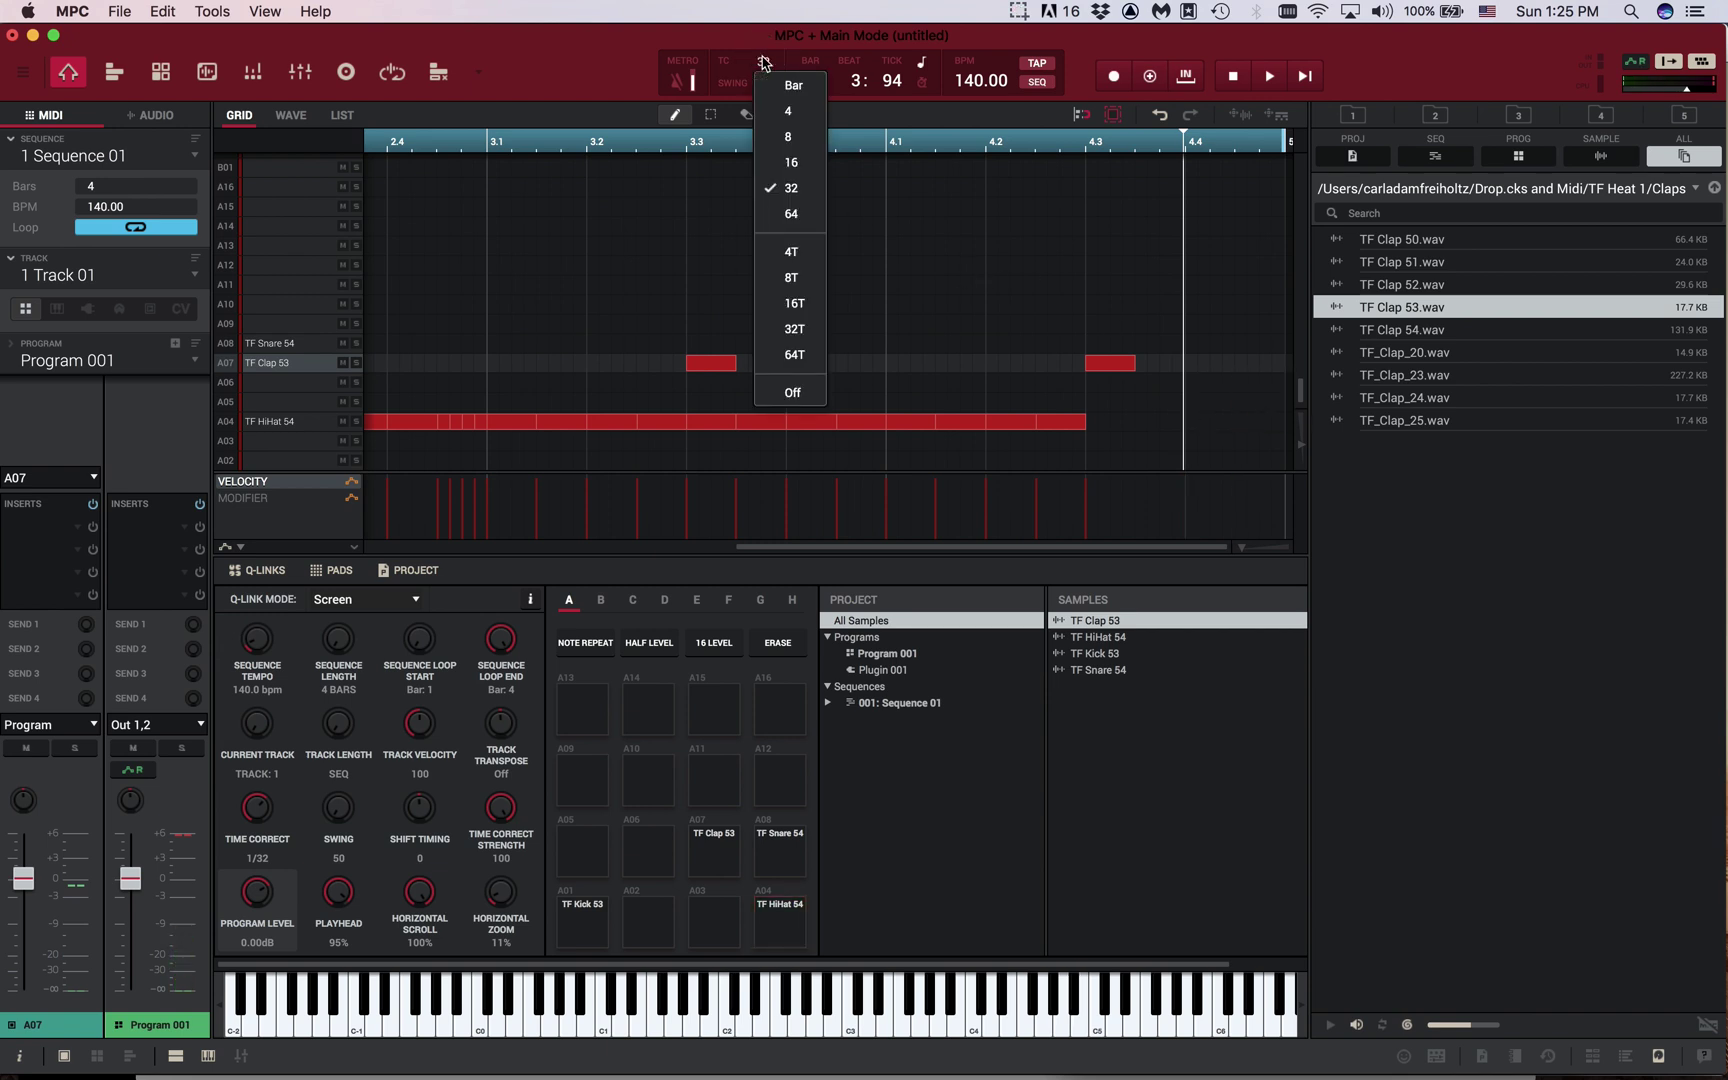
click(791, 277)
drag(1124, 411, 1234, 413)
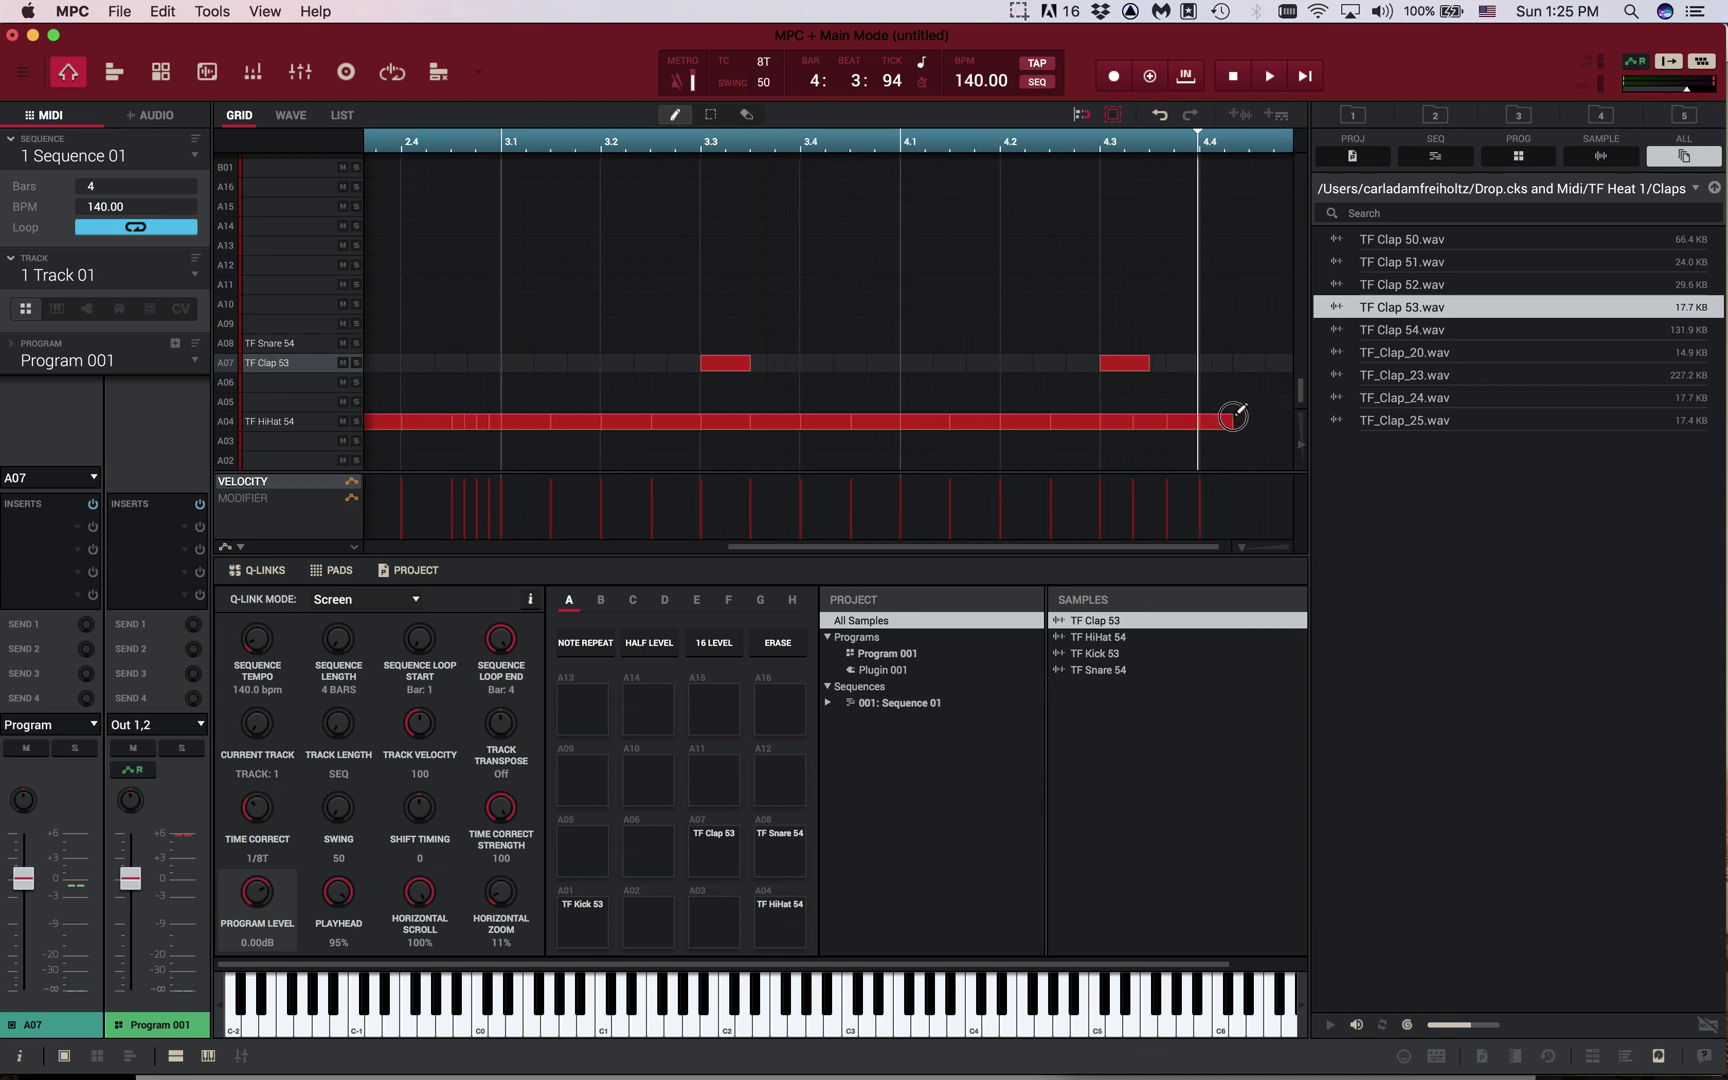
Play the sequence from the start with all four bars in view to check the hi-hat variations
key(space)
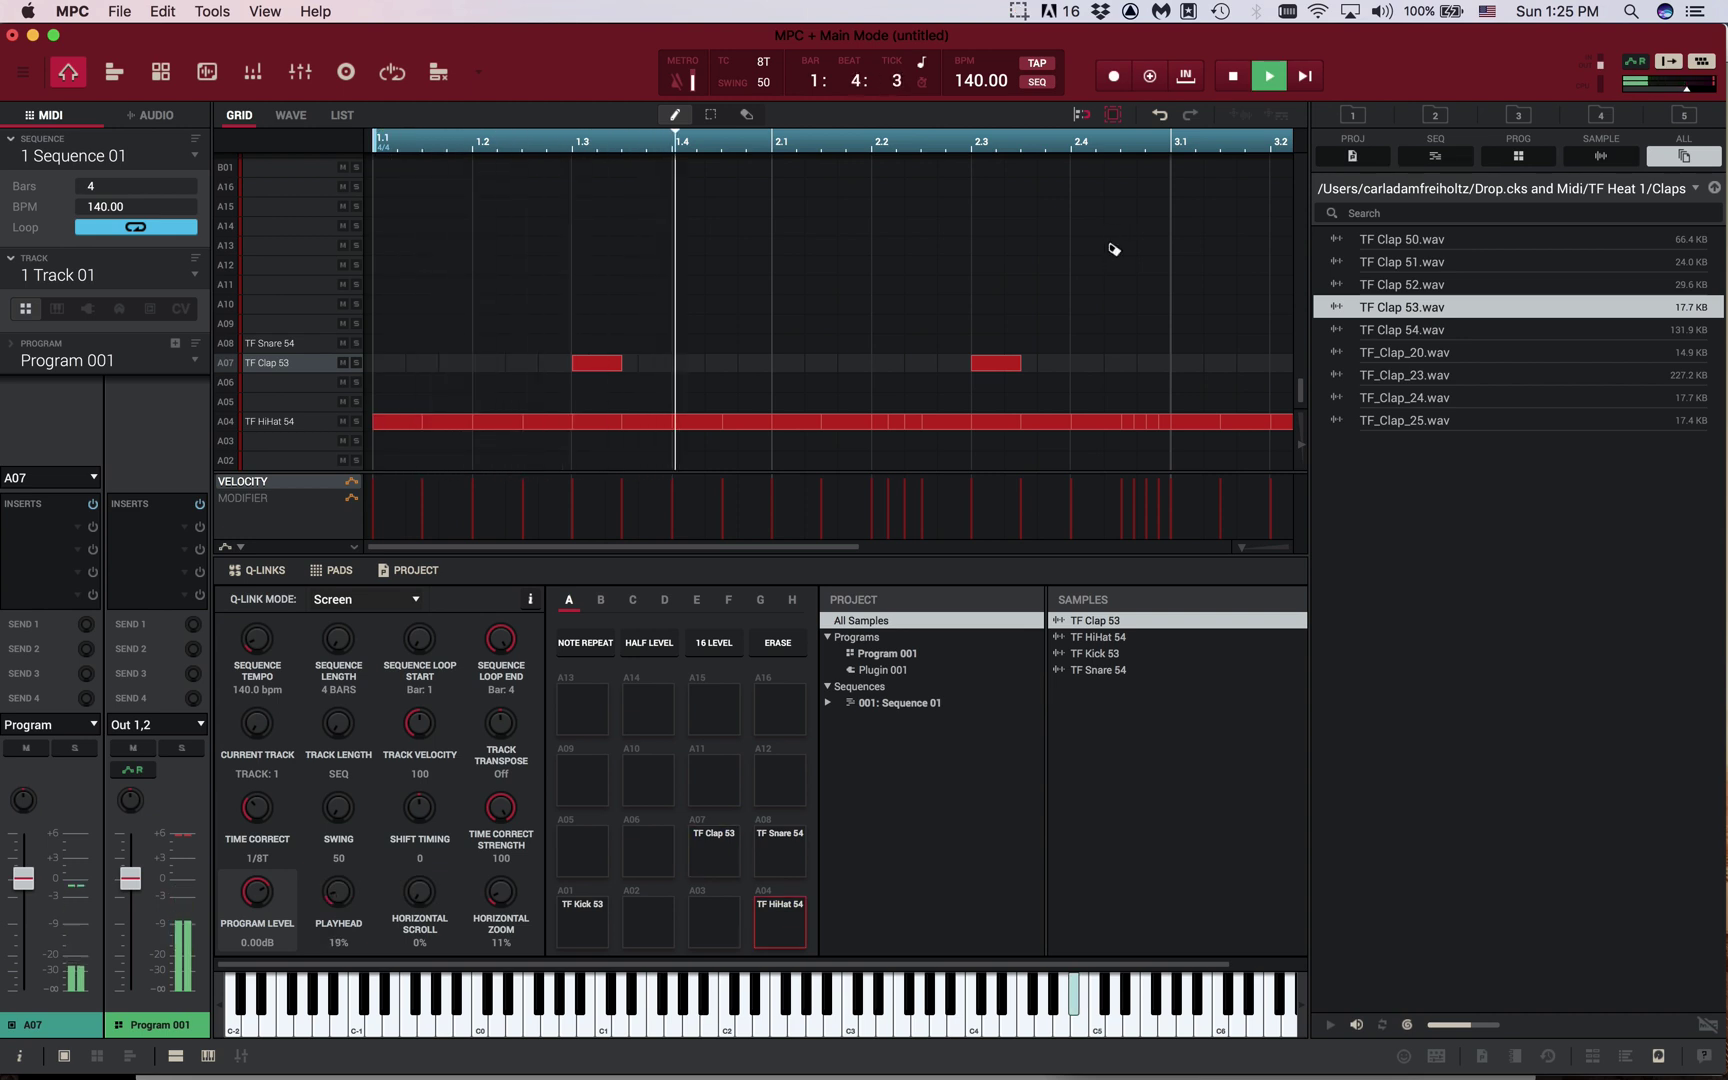
key(super+minus)
key(e)
key(b)
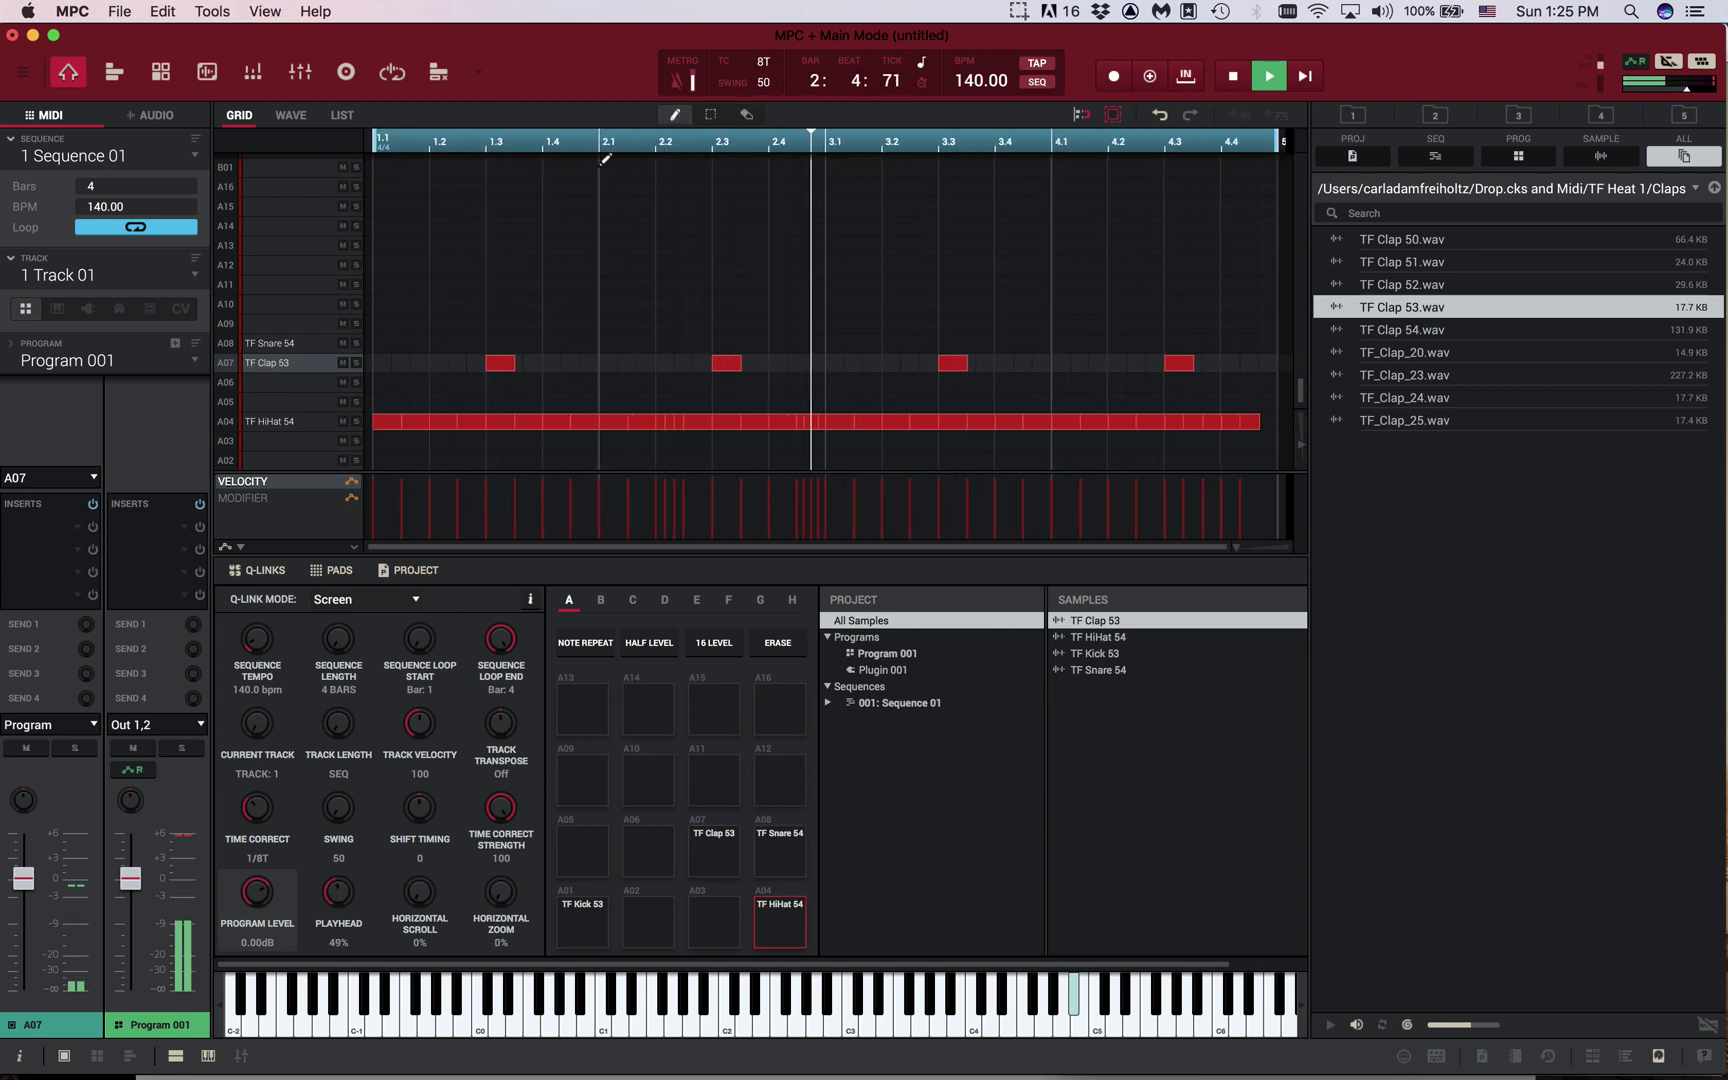
key(space)
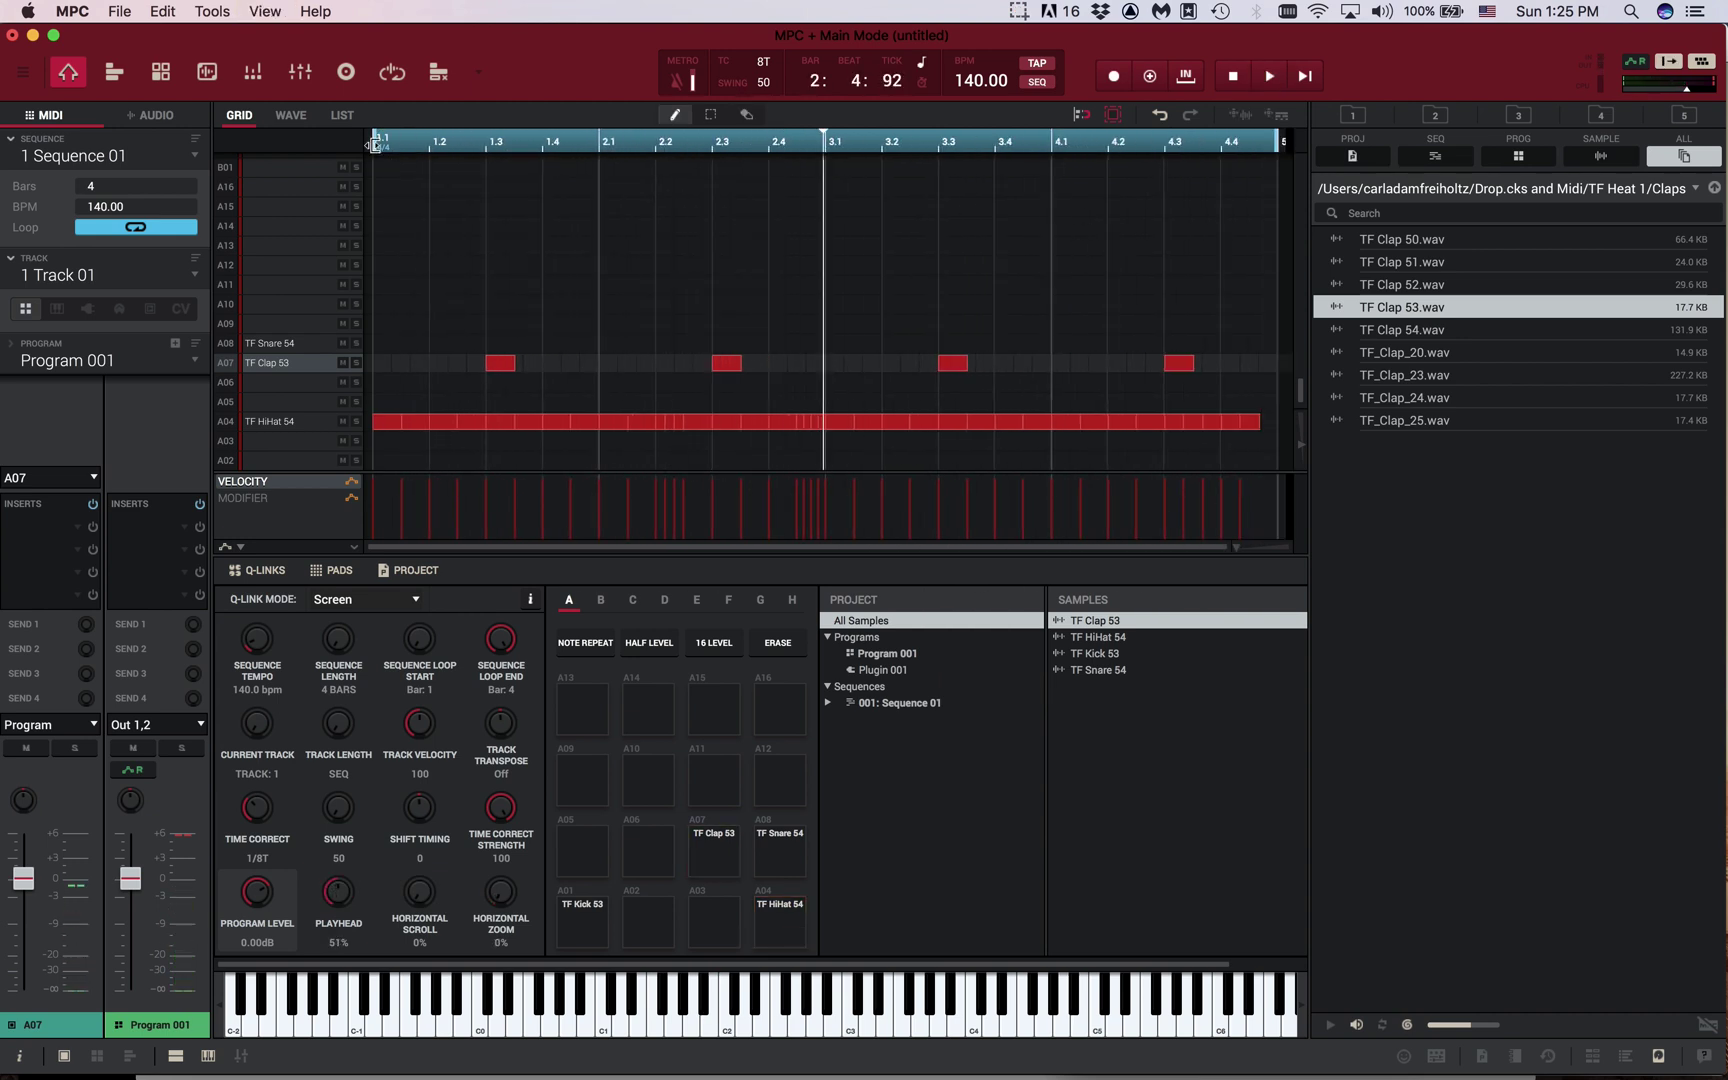
Limit the sequence loop to bar 4 and play that bar to hear its triplet hi-hats
drag(374, 142, 1057, 193)
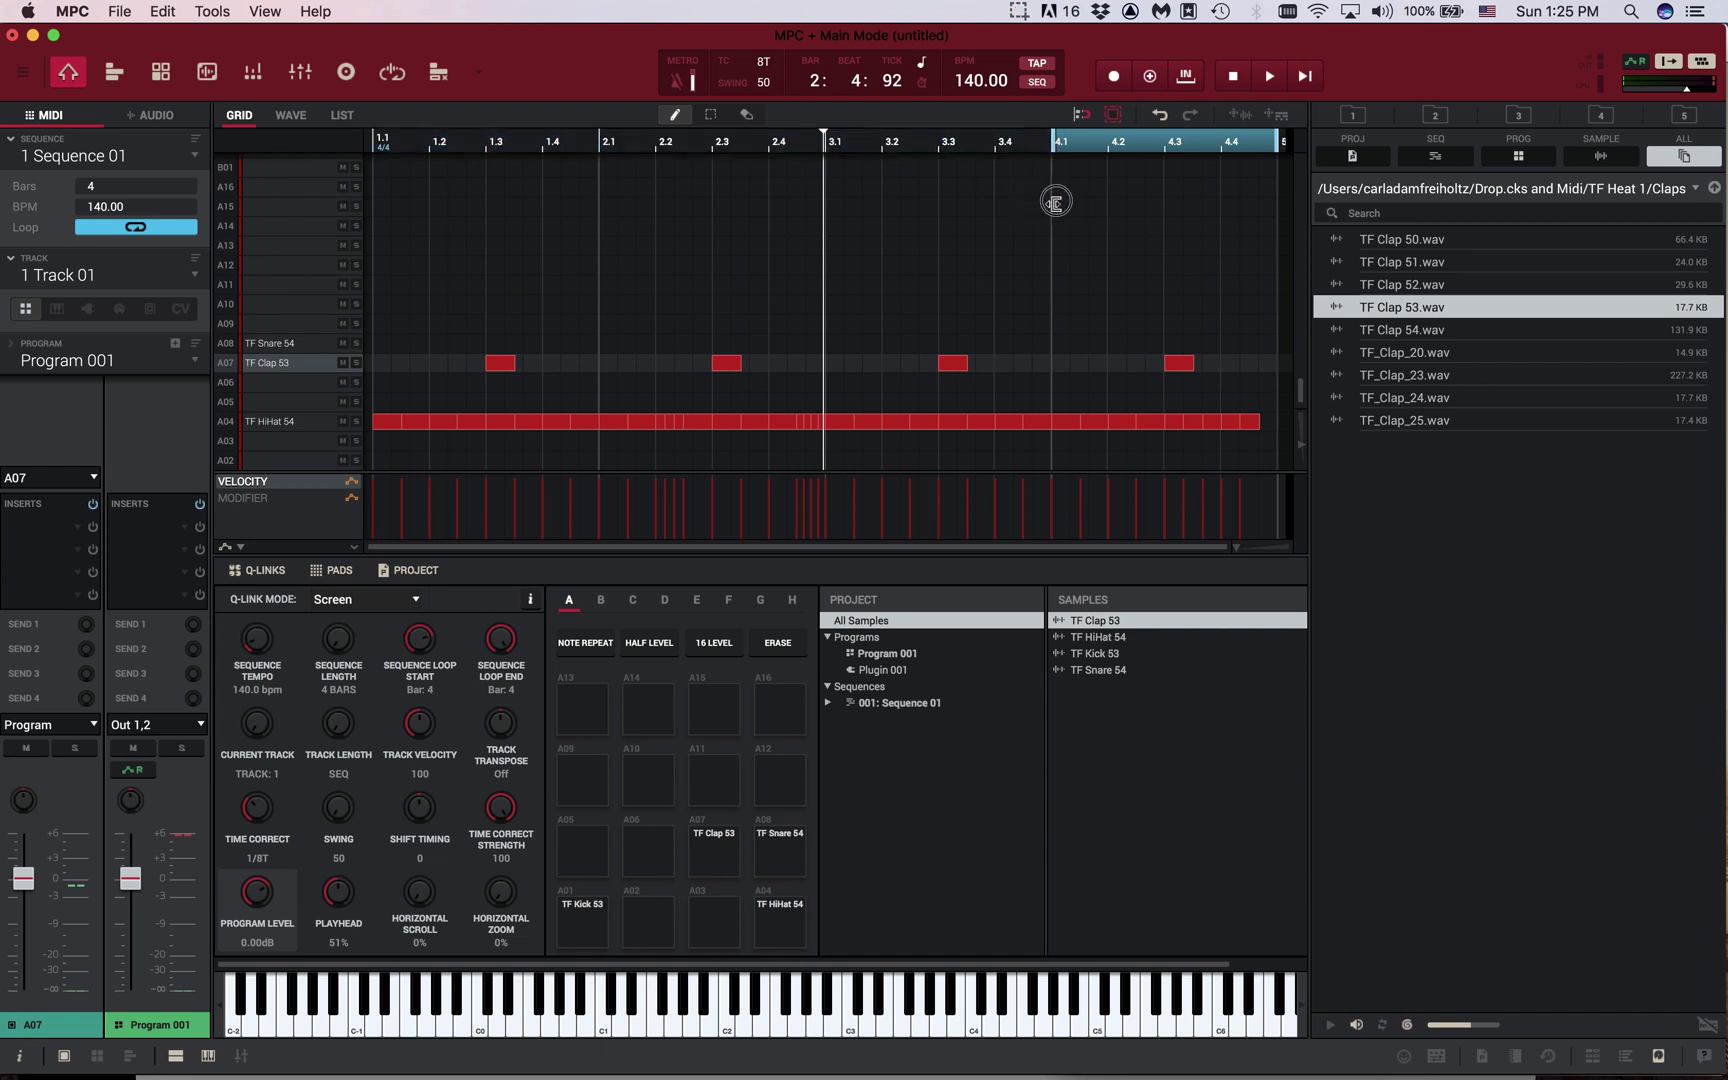
key(space)
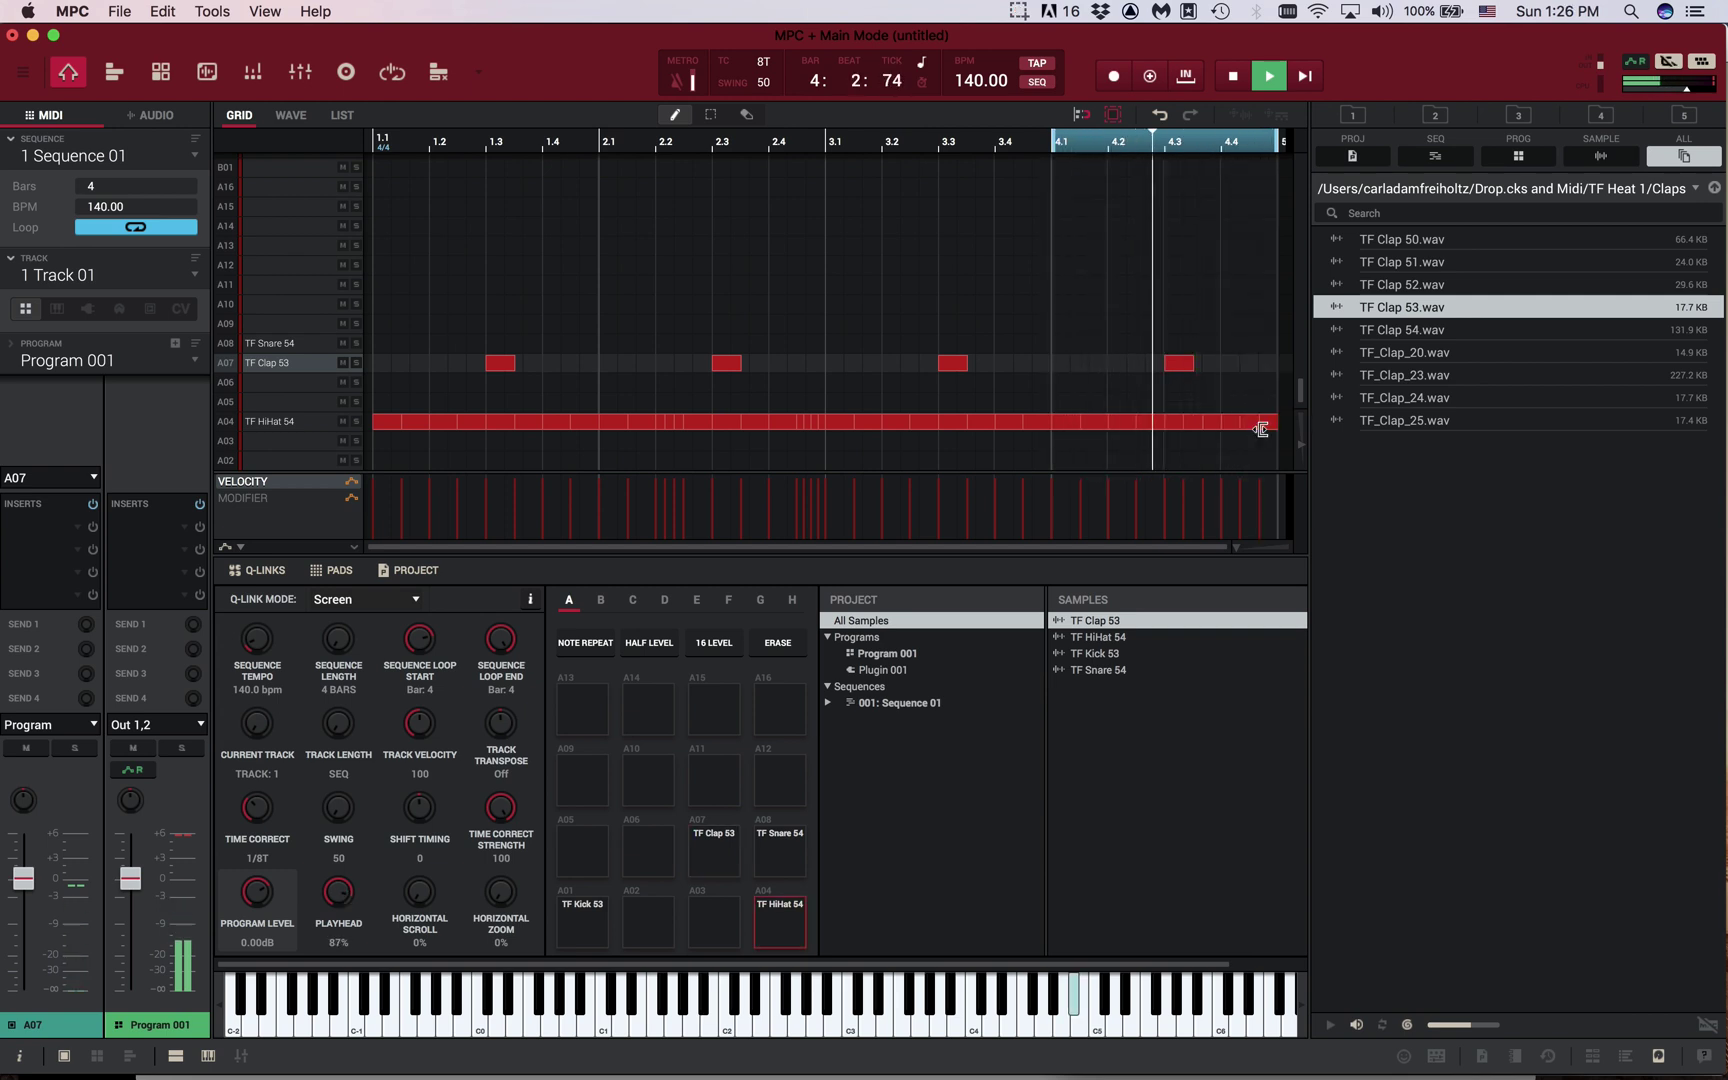
key(space)
Set the time correct to 32T, fill the gap at the end of bar 4 in row A04 with four hi-hat hits, and play it
scroll(1277, 412, up, 5)
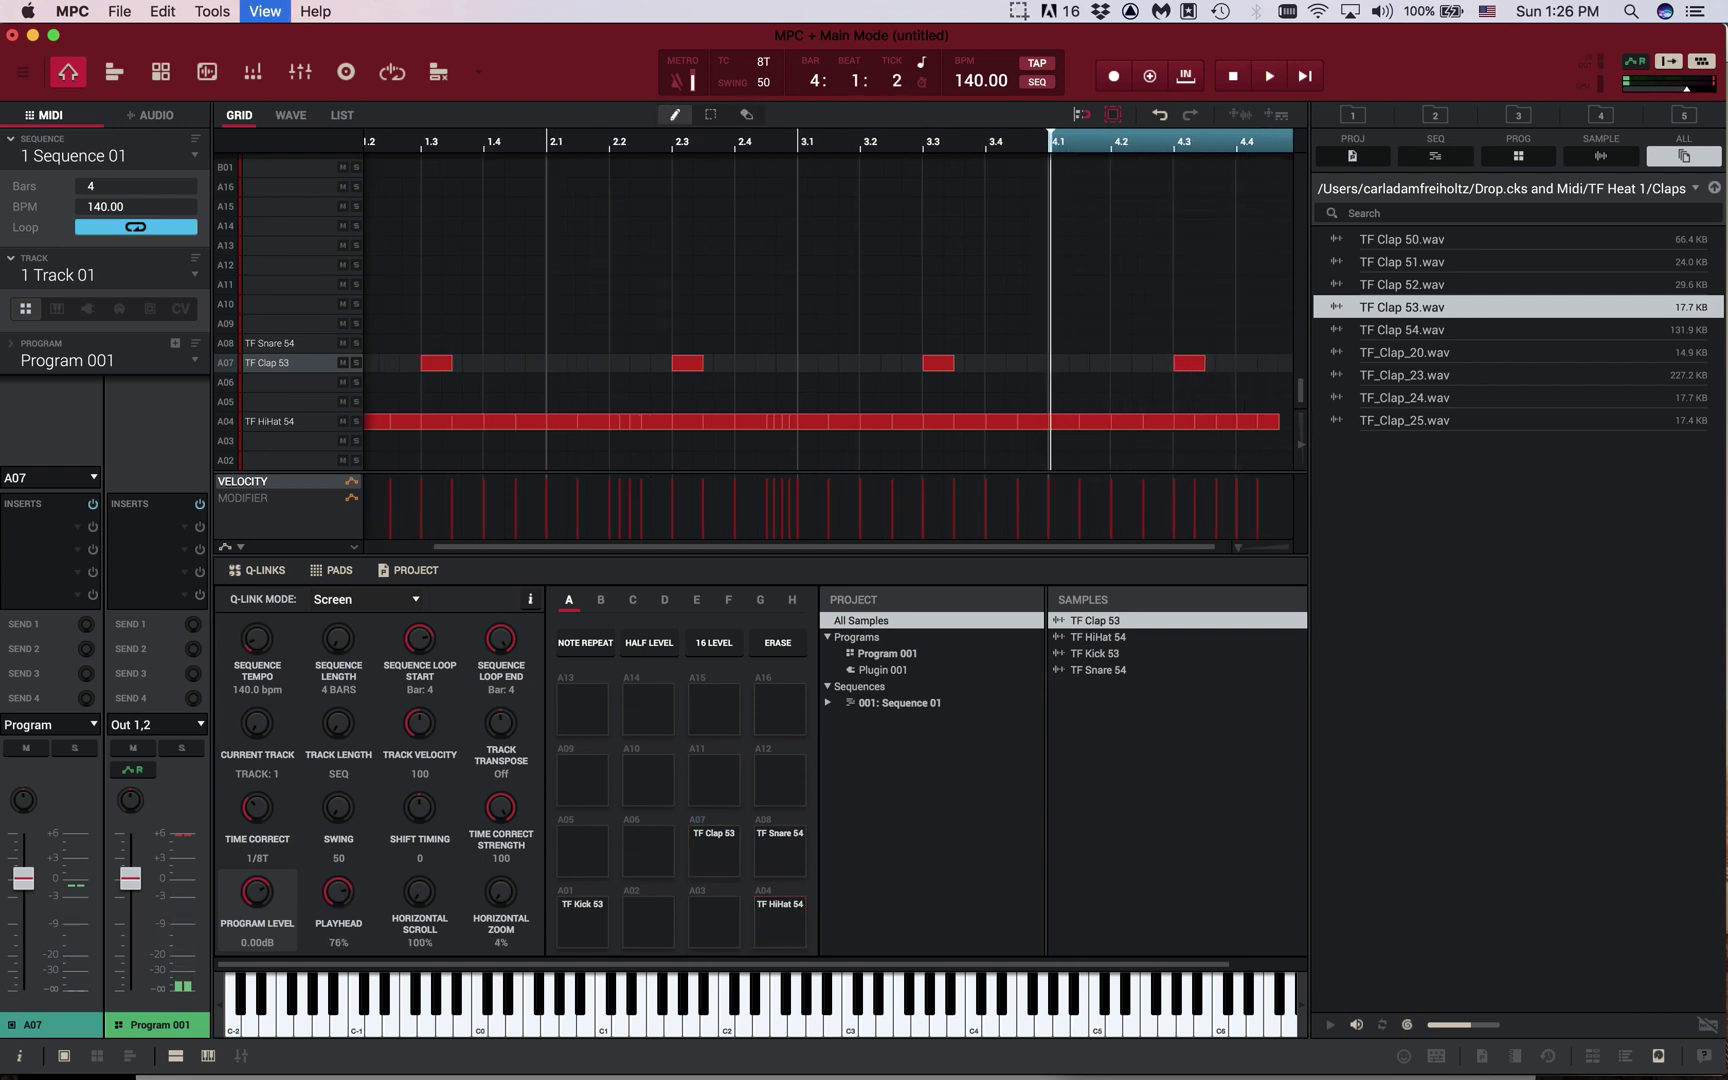
scroll(1276, 420, right, 3)
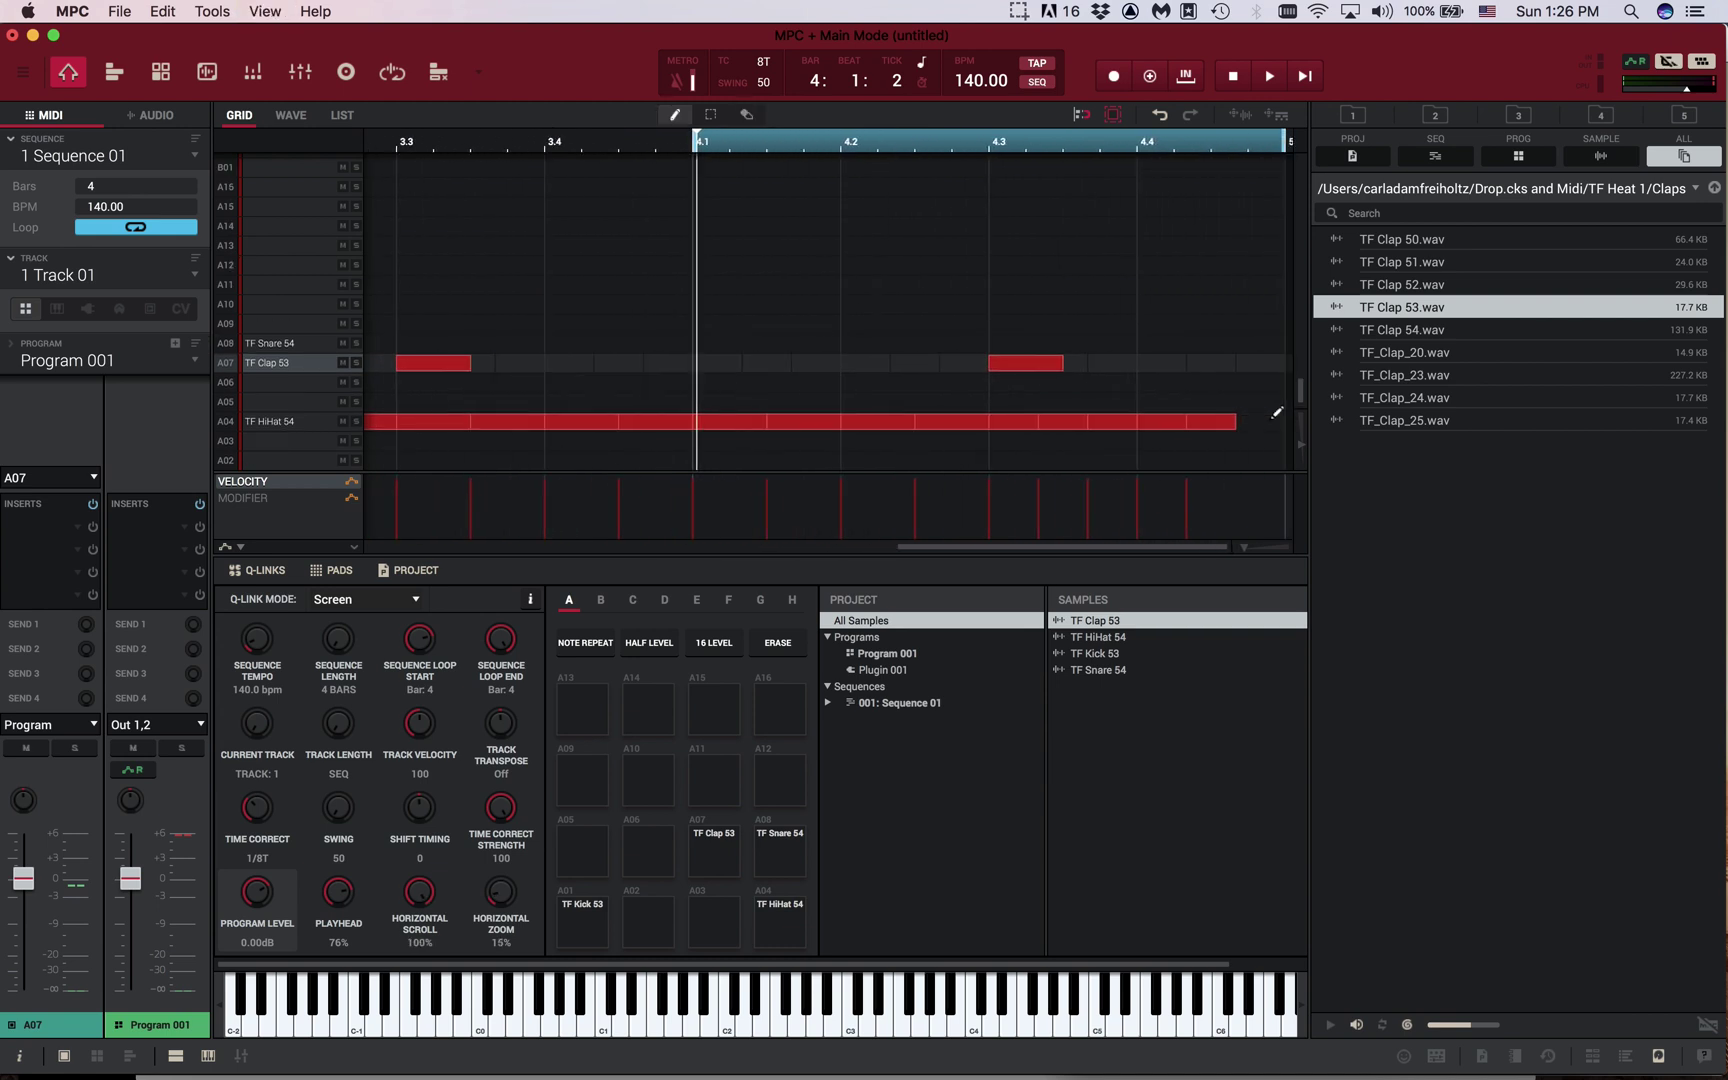
scroll(1277, 415, up, 3)
scroll(1277, 412, down, 4)
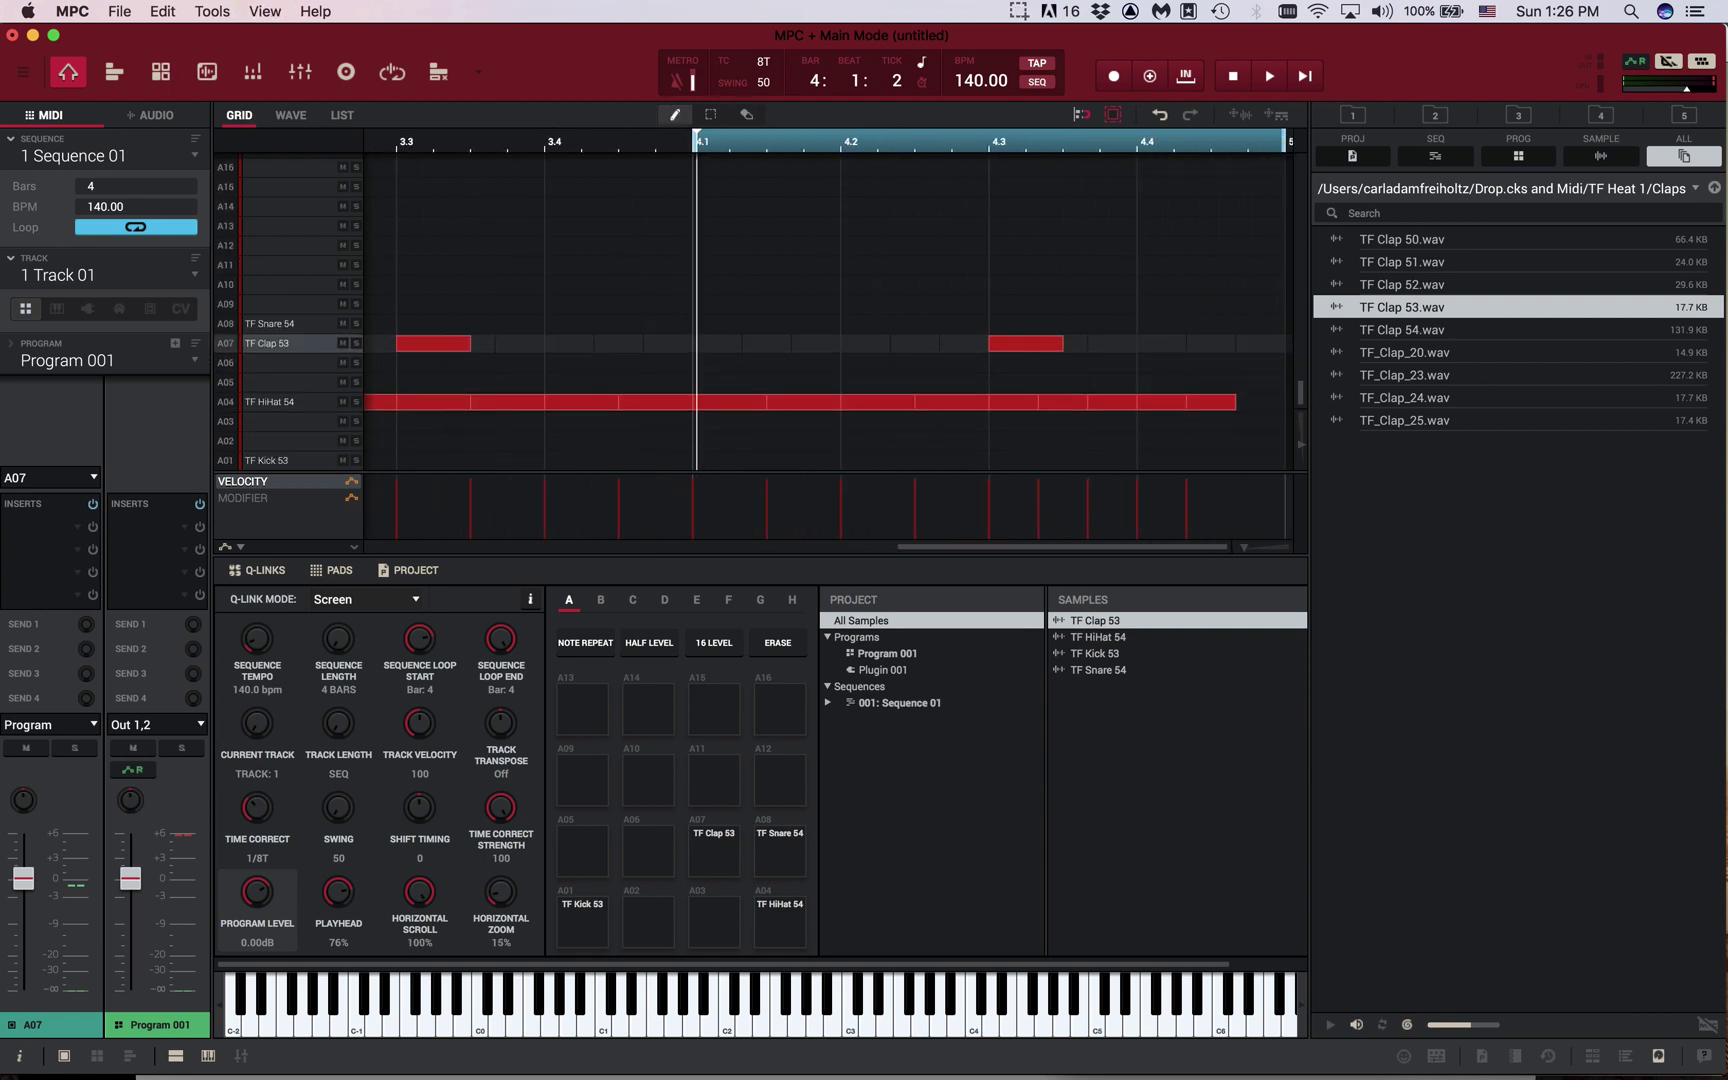
click(1019, 11)
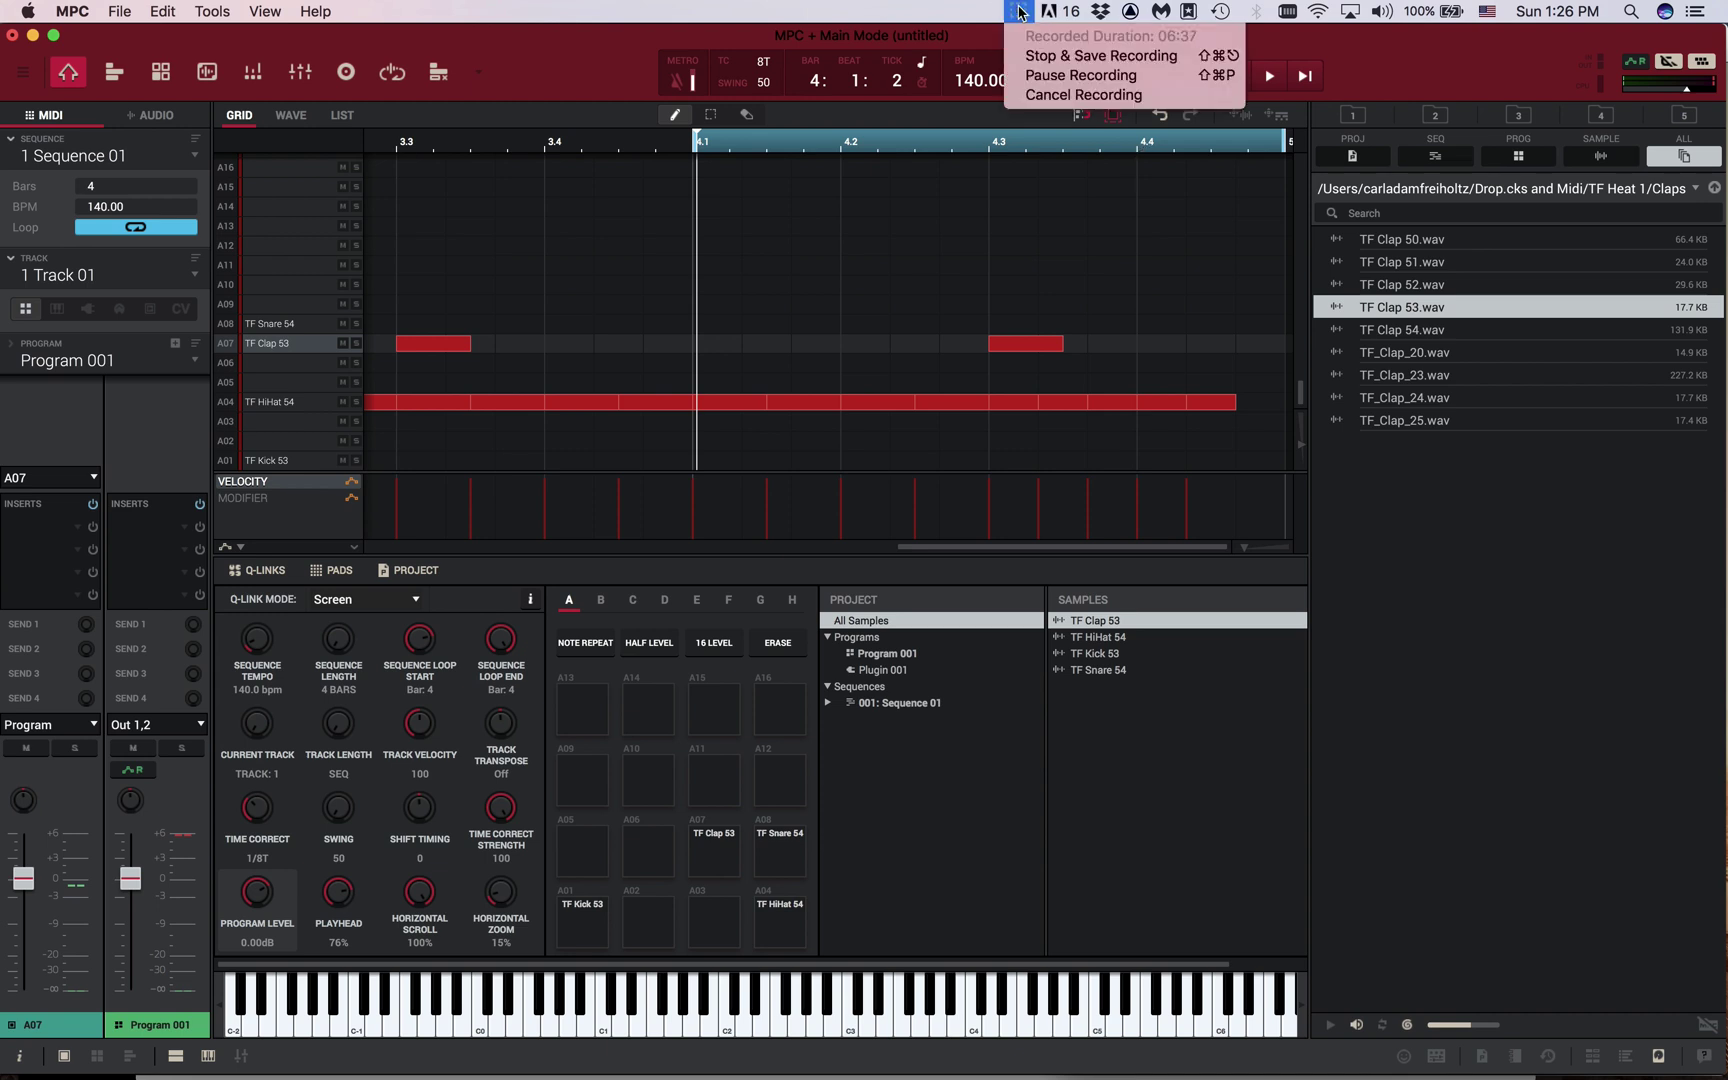
click(1019, 11)
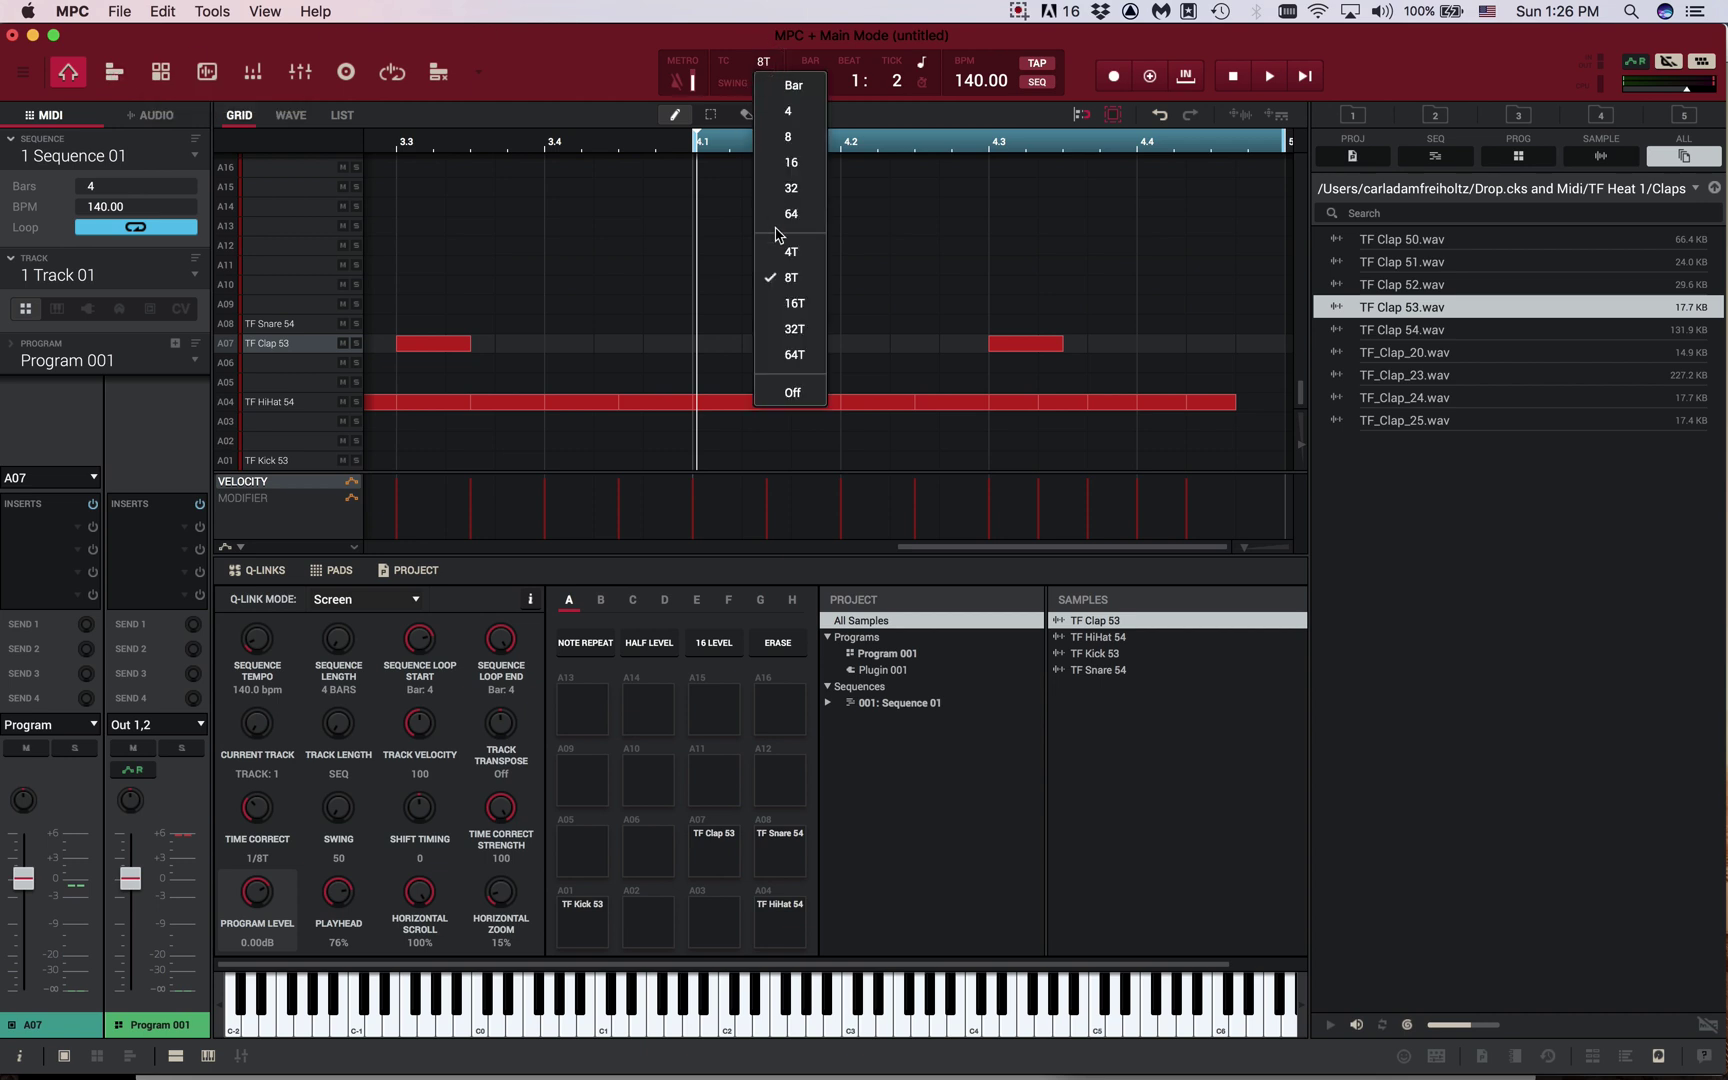
click(794, 329)
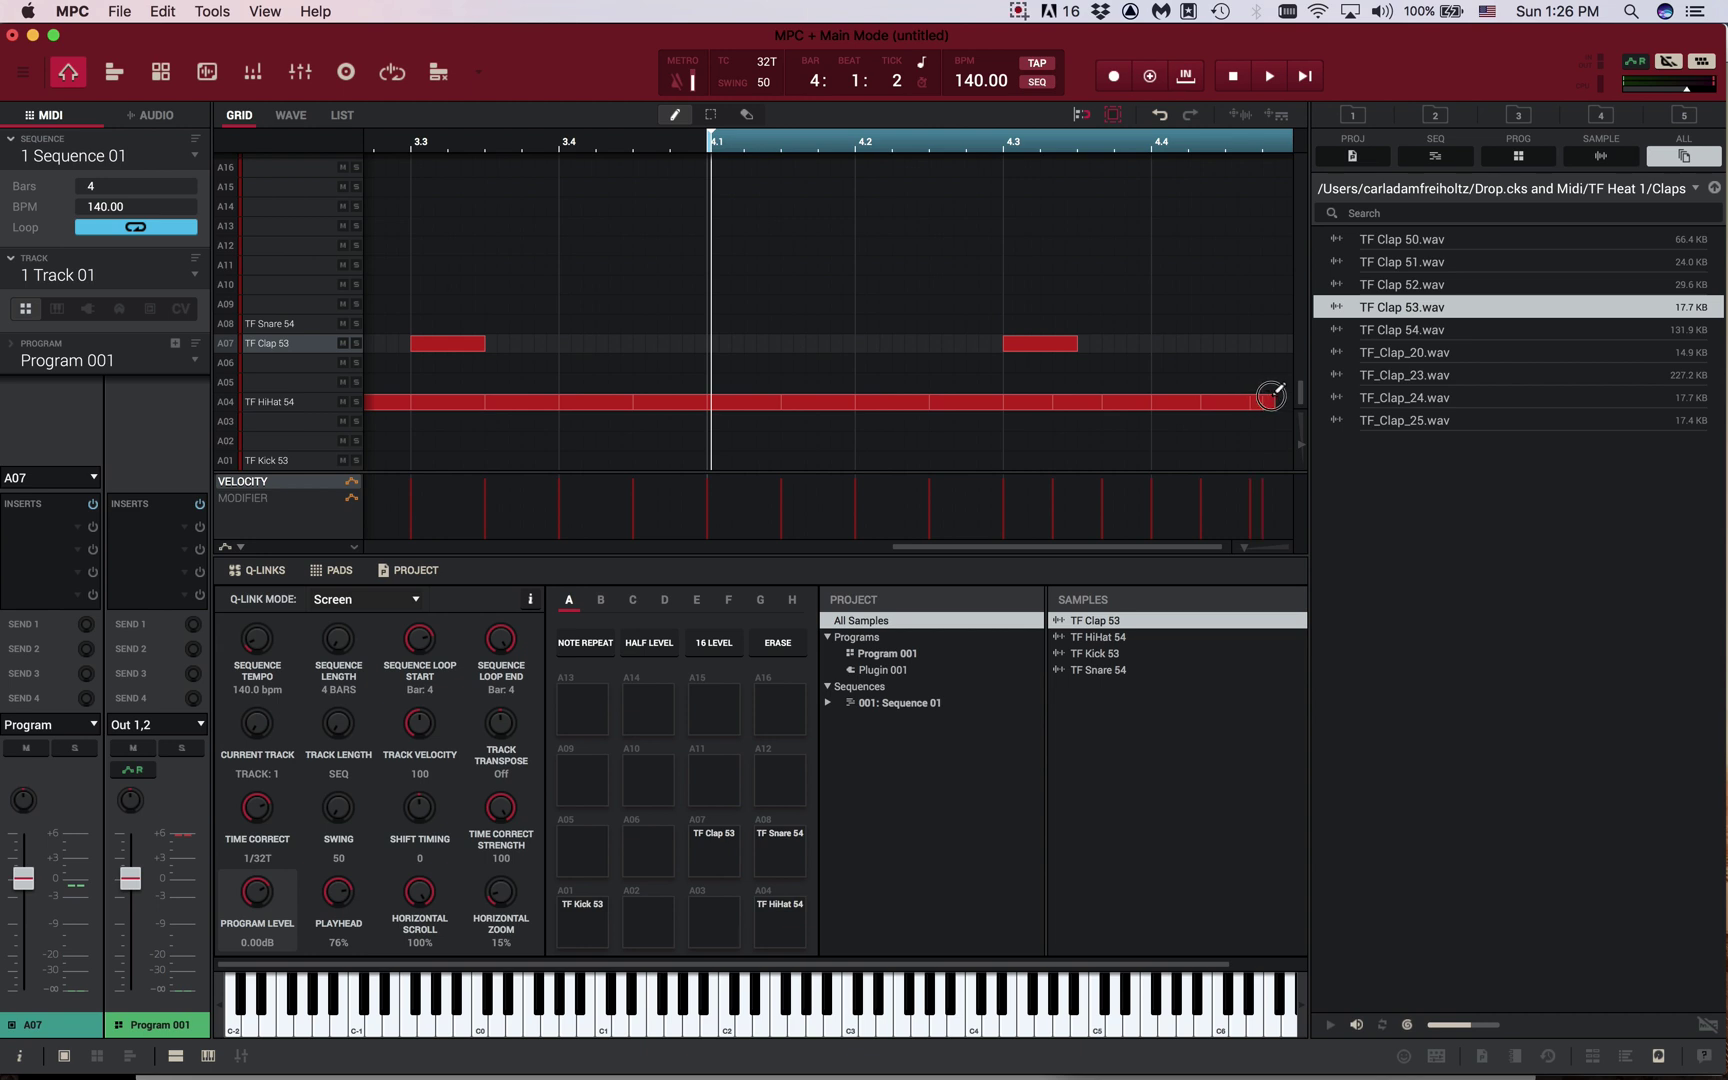
key(space)
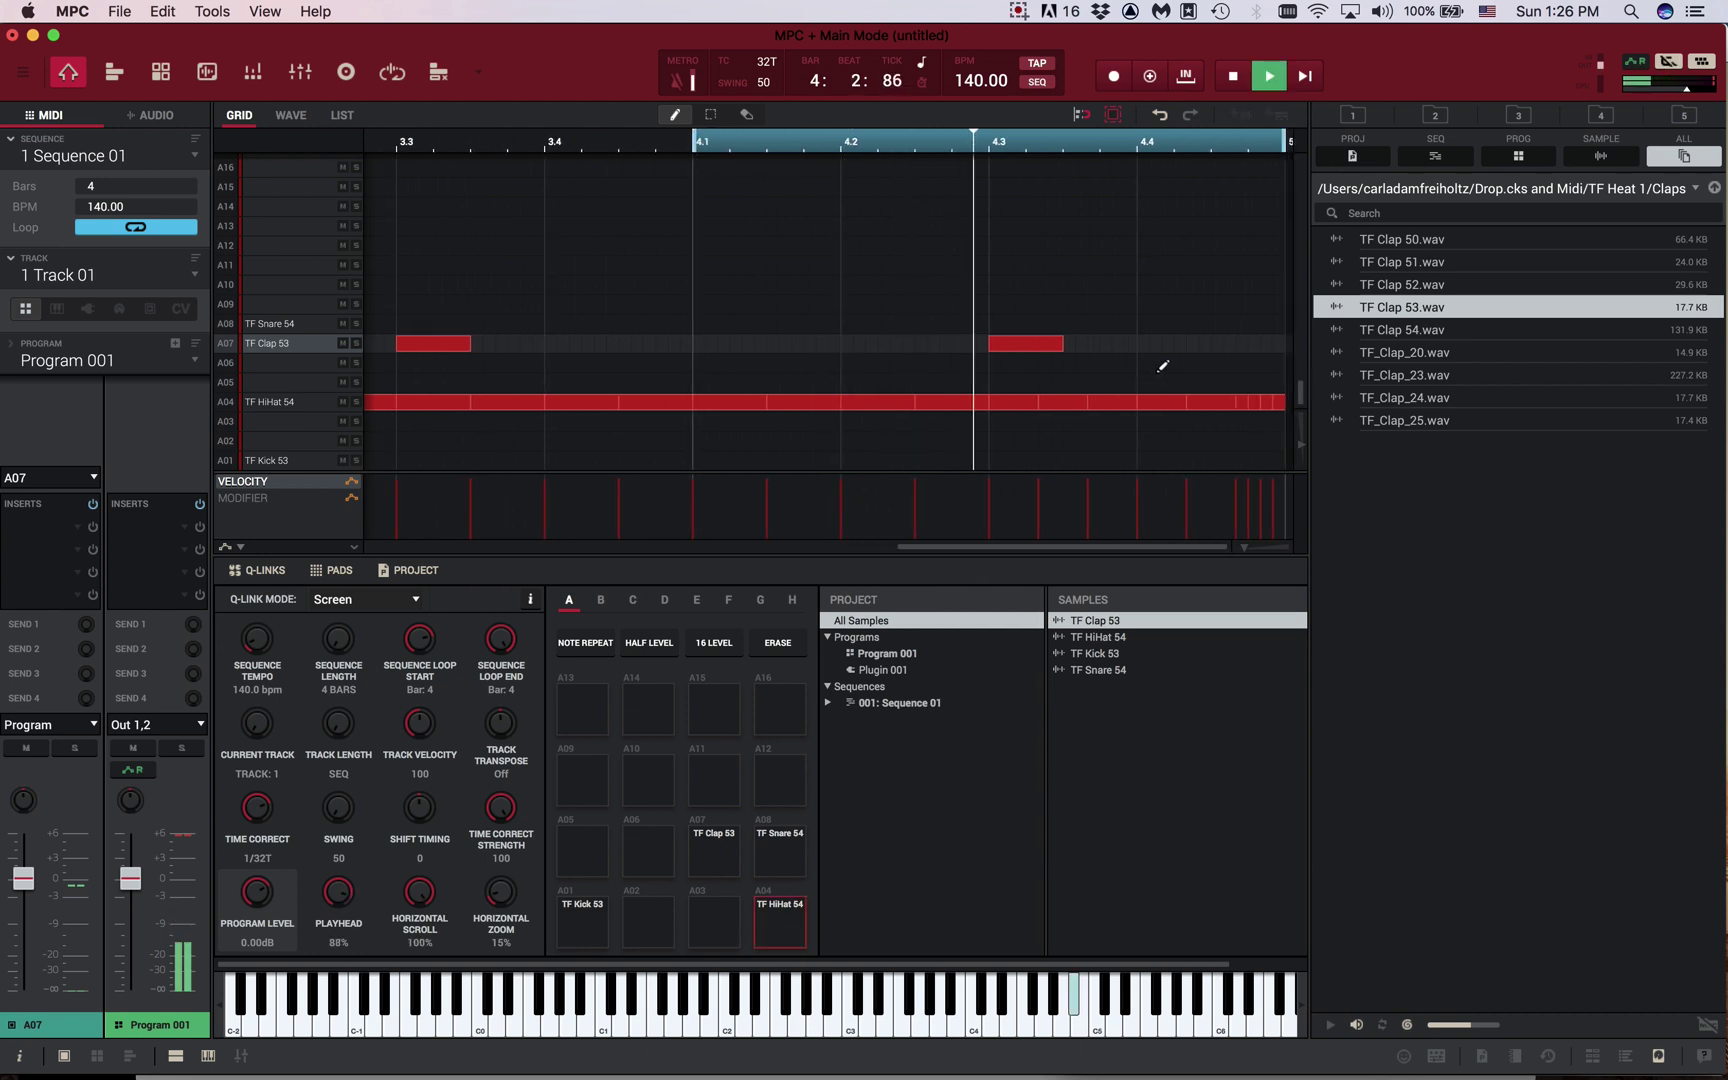
key(space)
Extend the sequence loop back to the start of bar 1 so it covers all four bars
key(e)
scroll(1160, 378, down, 2)
scroll(1160, 381, down, 3)
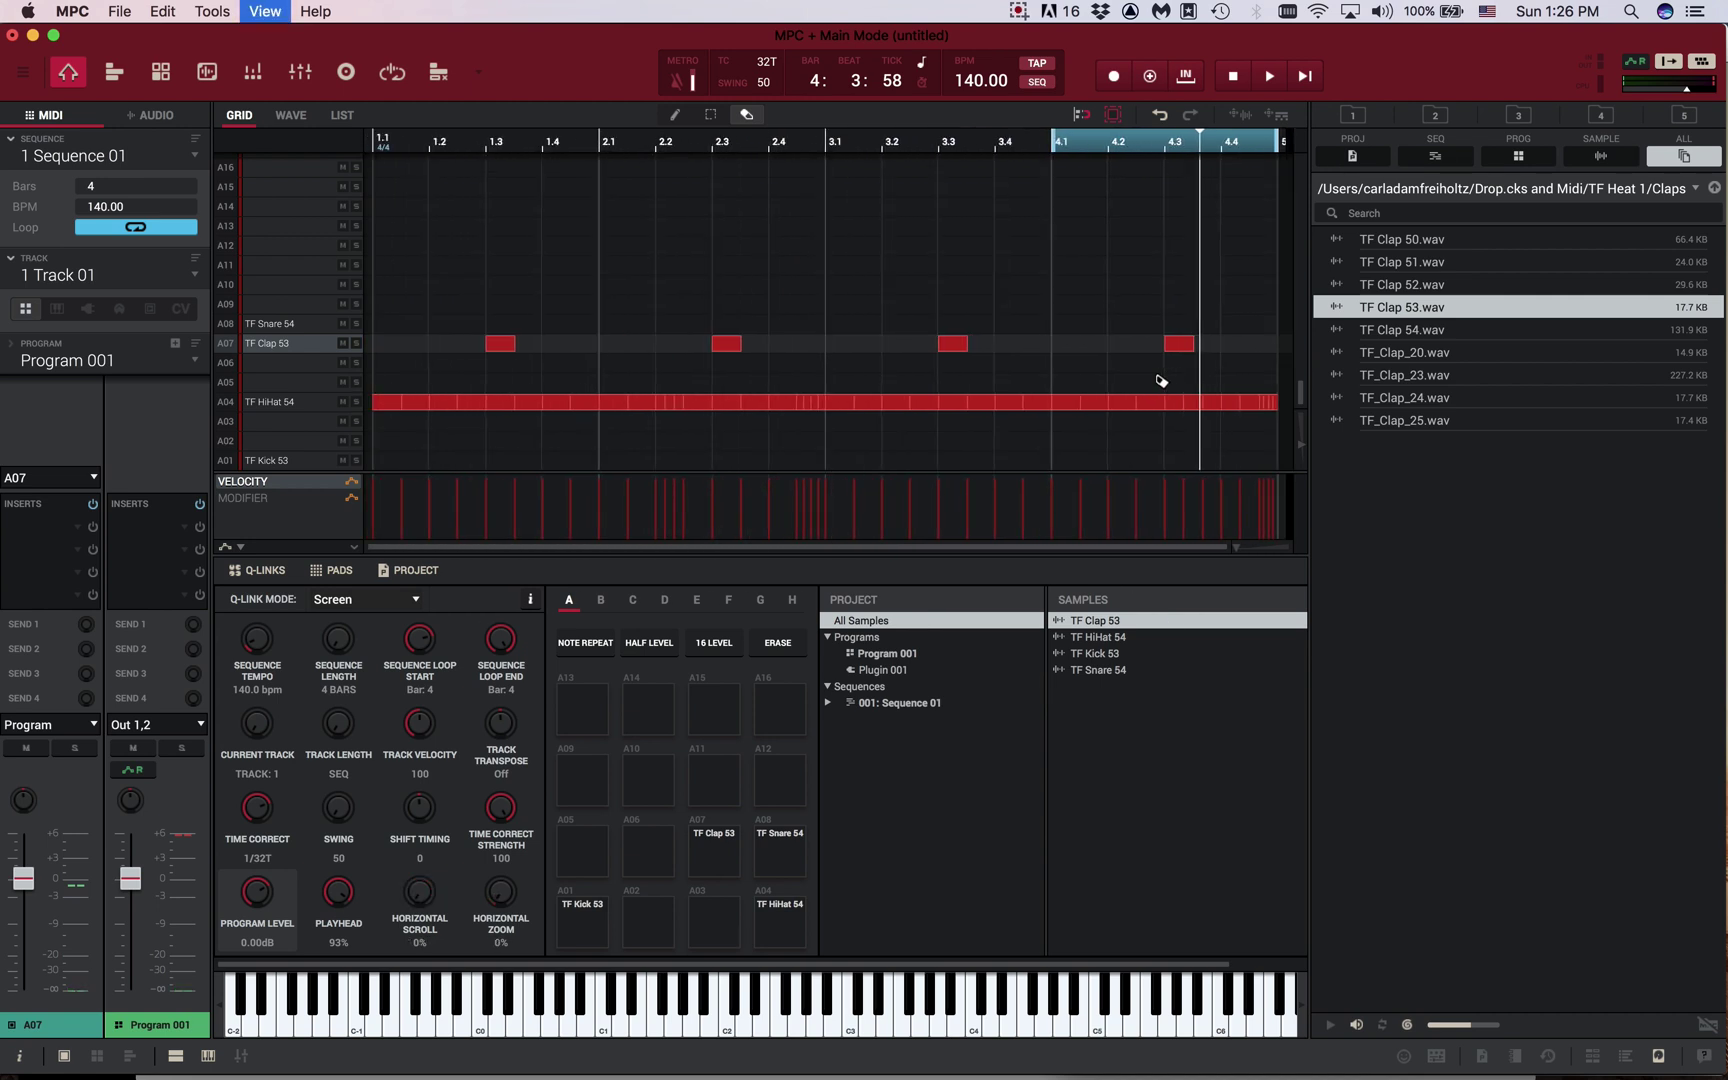
key(e)
drag(1052, 155, 320, 105)
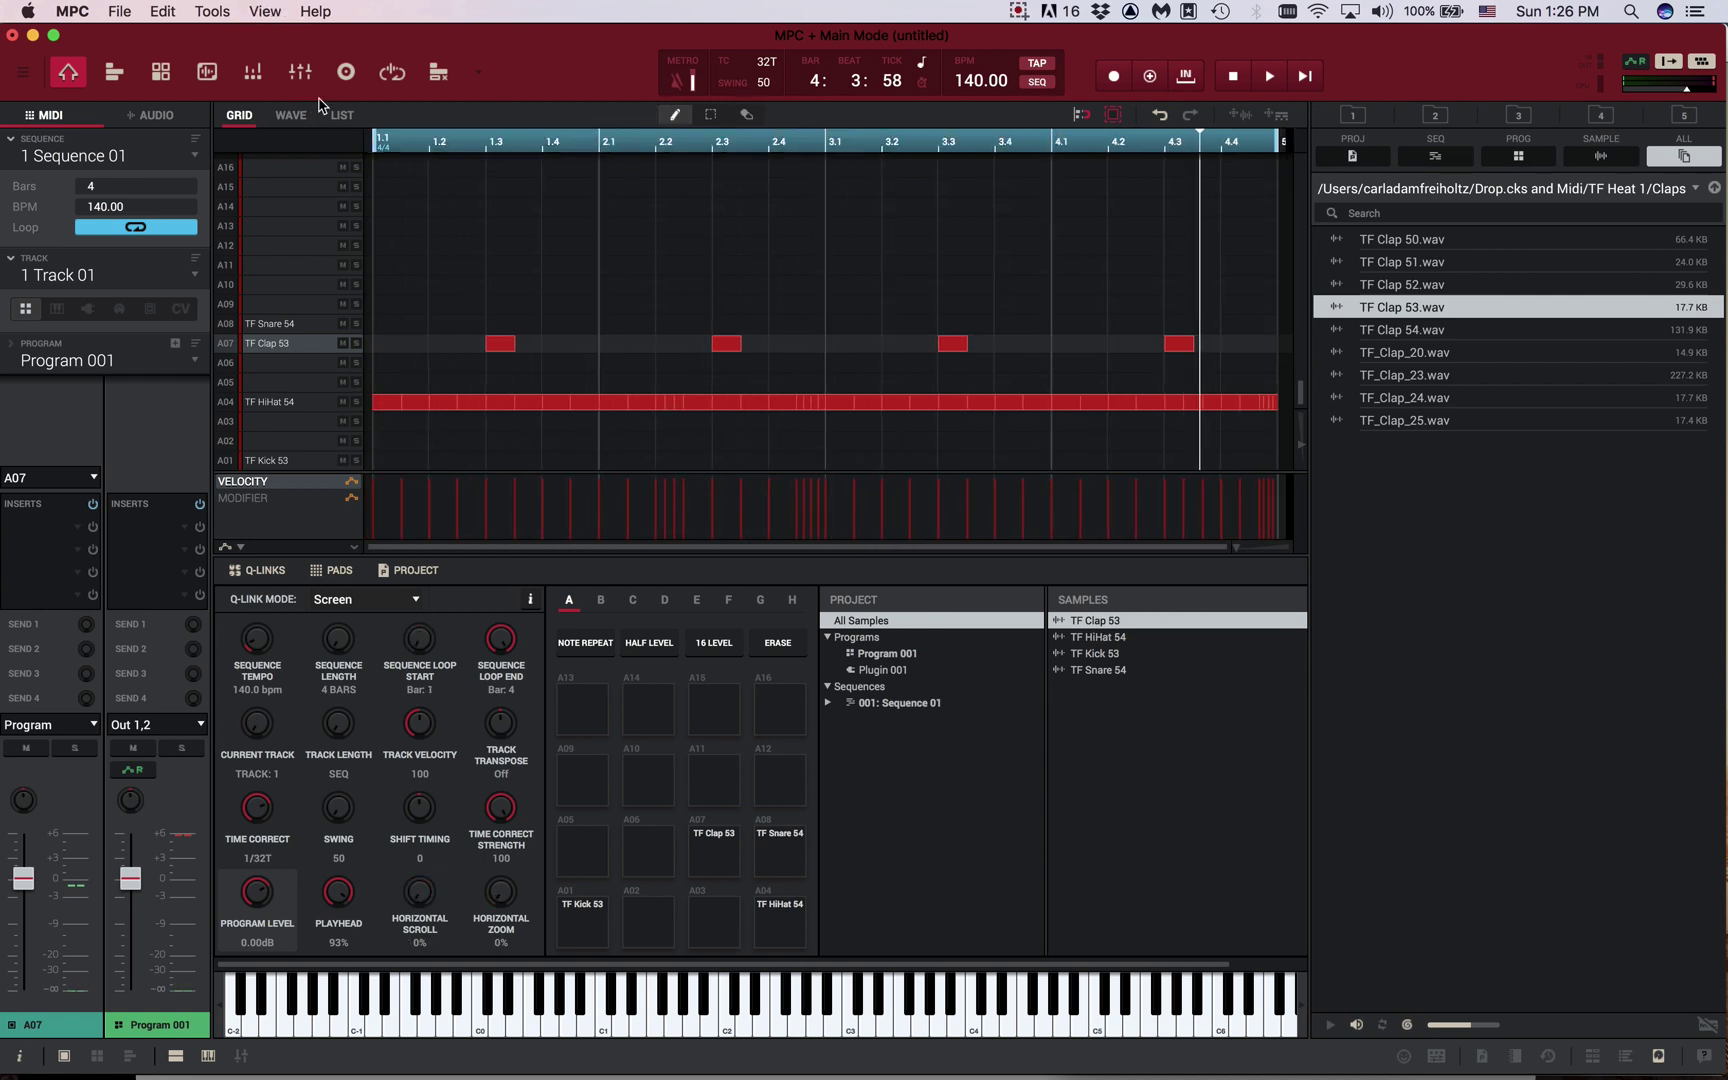
Play the sequence and lower the level of the TF Clap 53 pad in row A07 to about -3 dB
key(space)
click(268, 343)
drag(23, 878, 35, 906)
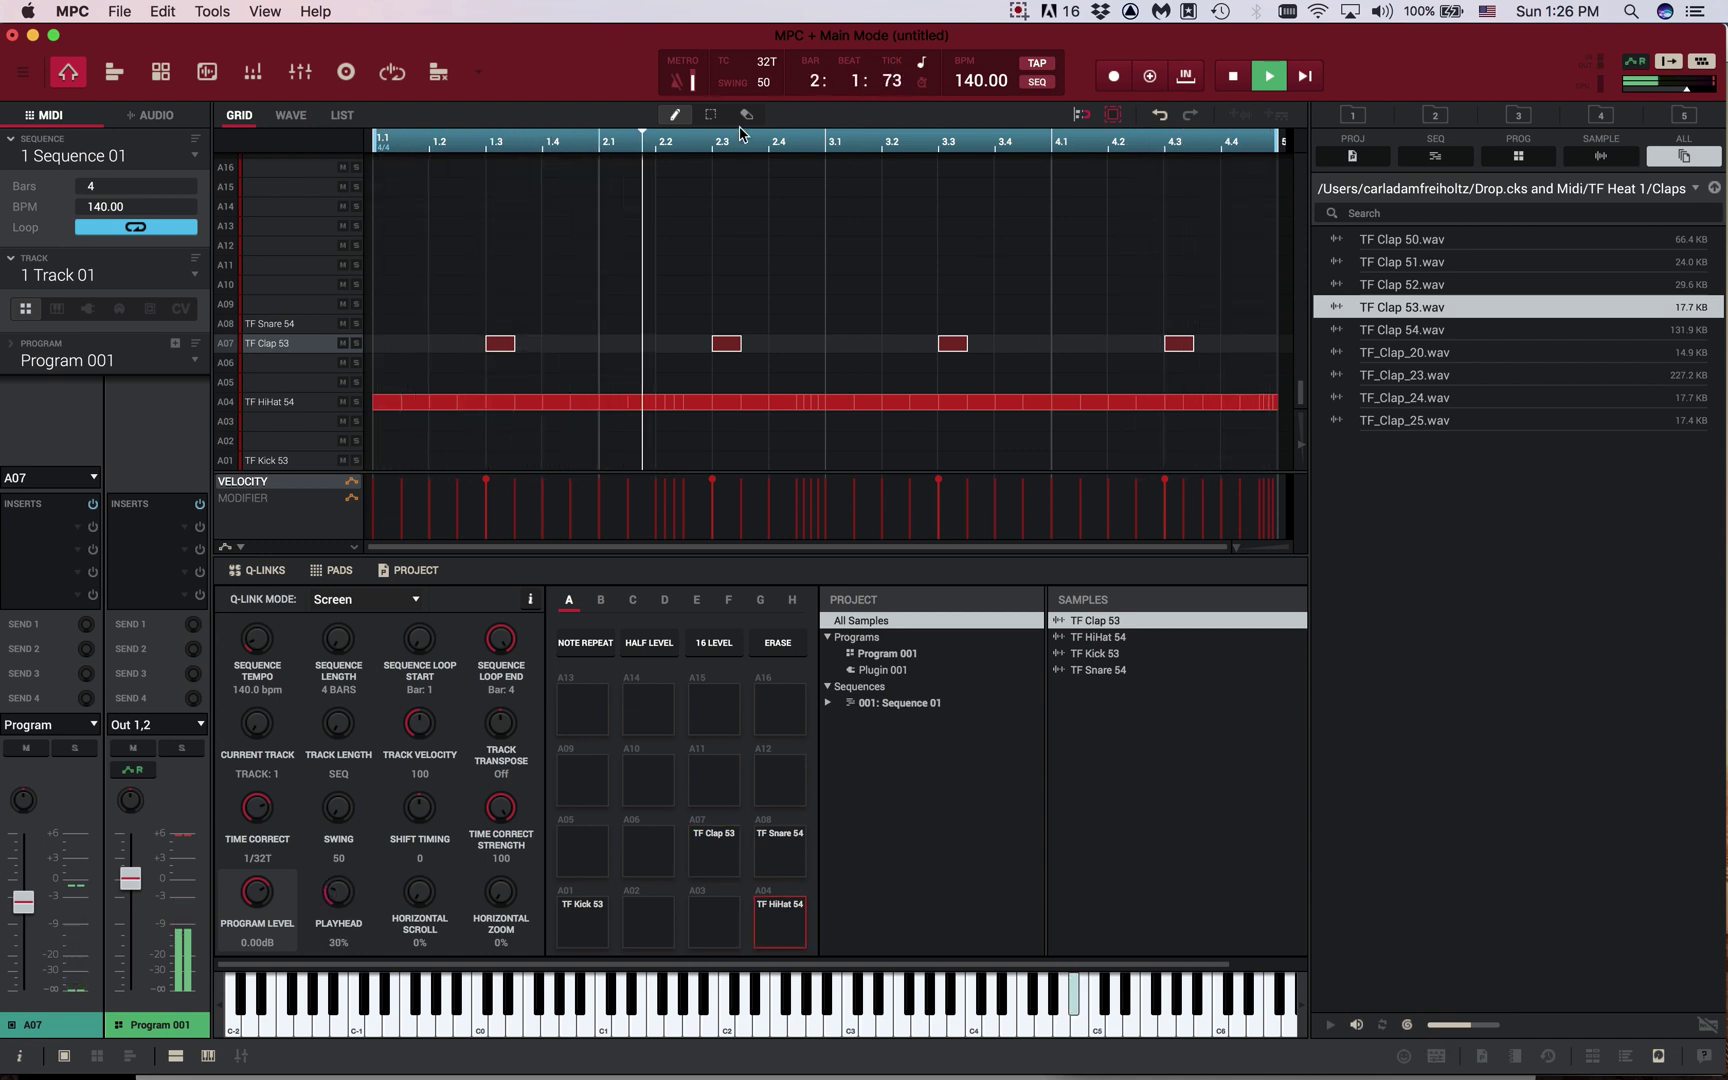
Stop playback, switch to Track View with Track 01 selected, and enlarge its note grid and velocity lane
key(space)
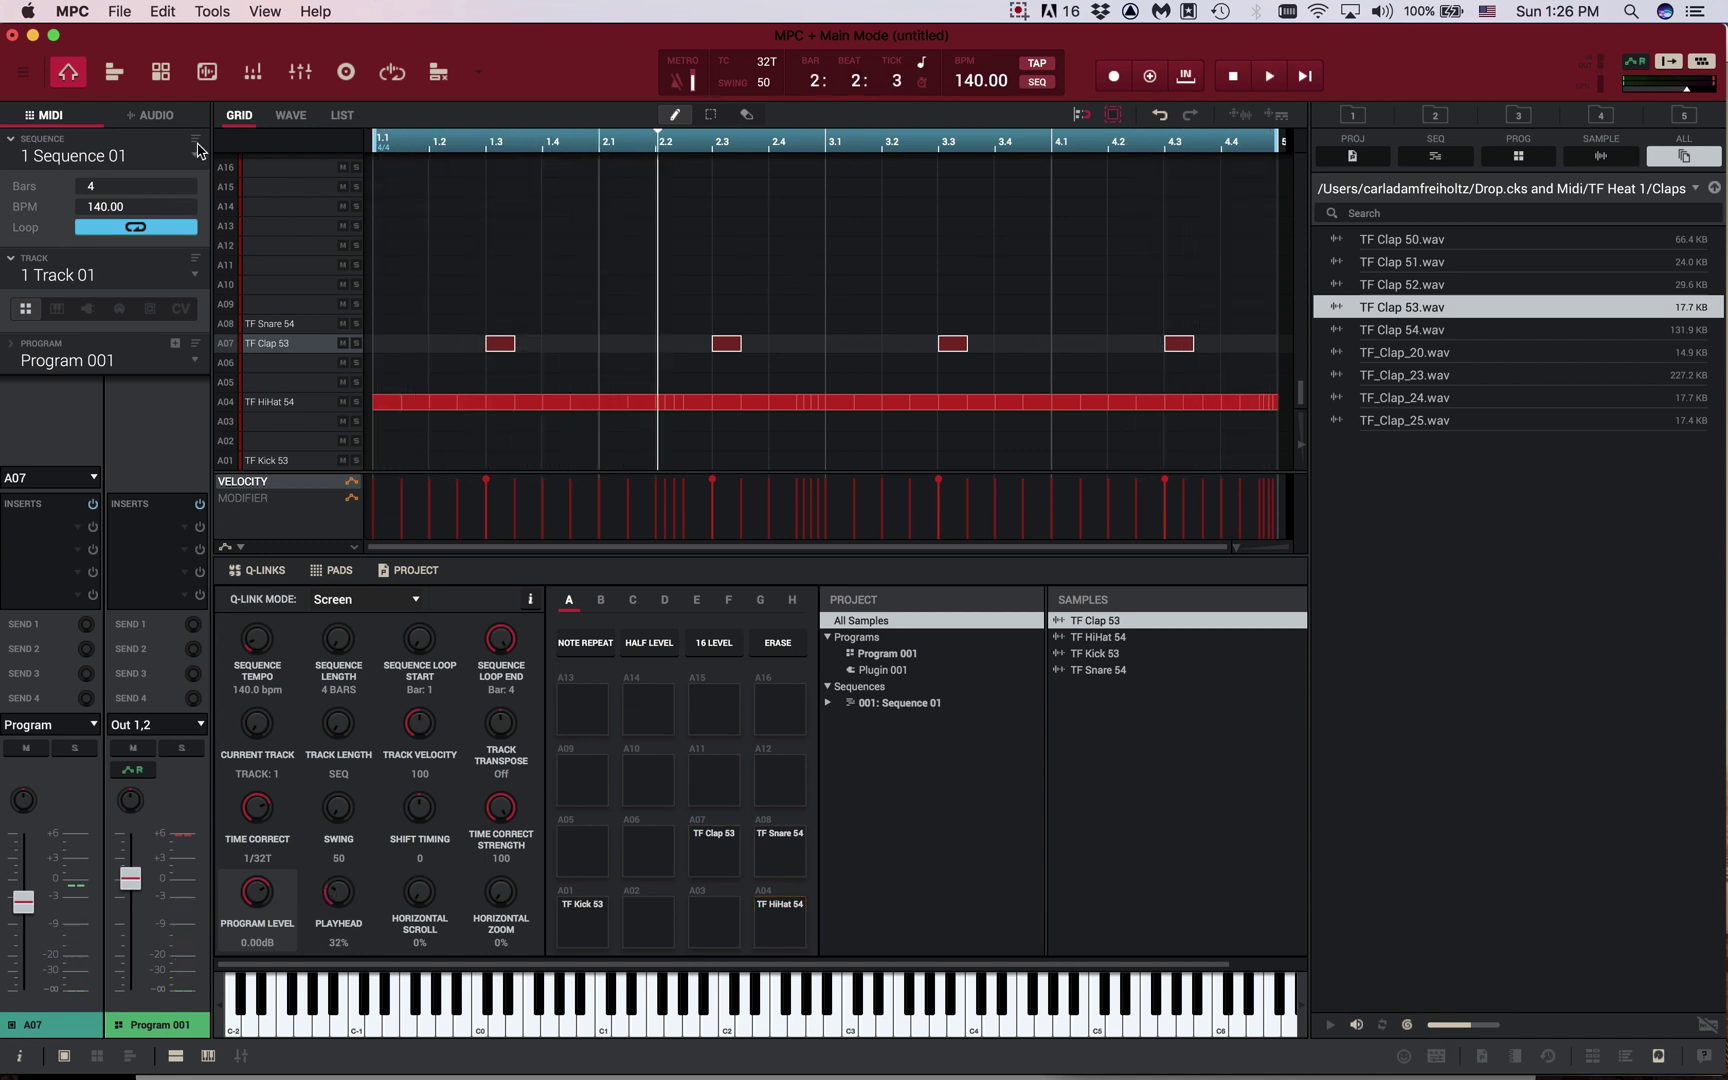
click(113, 72)
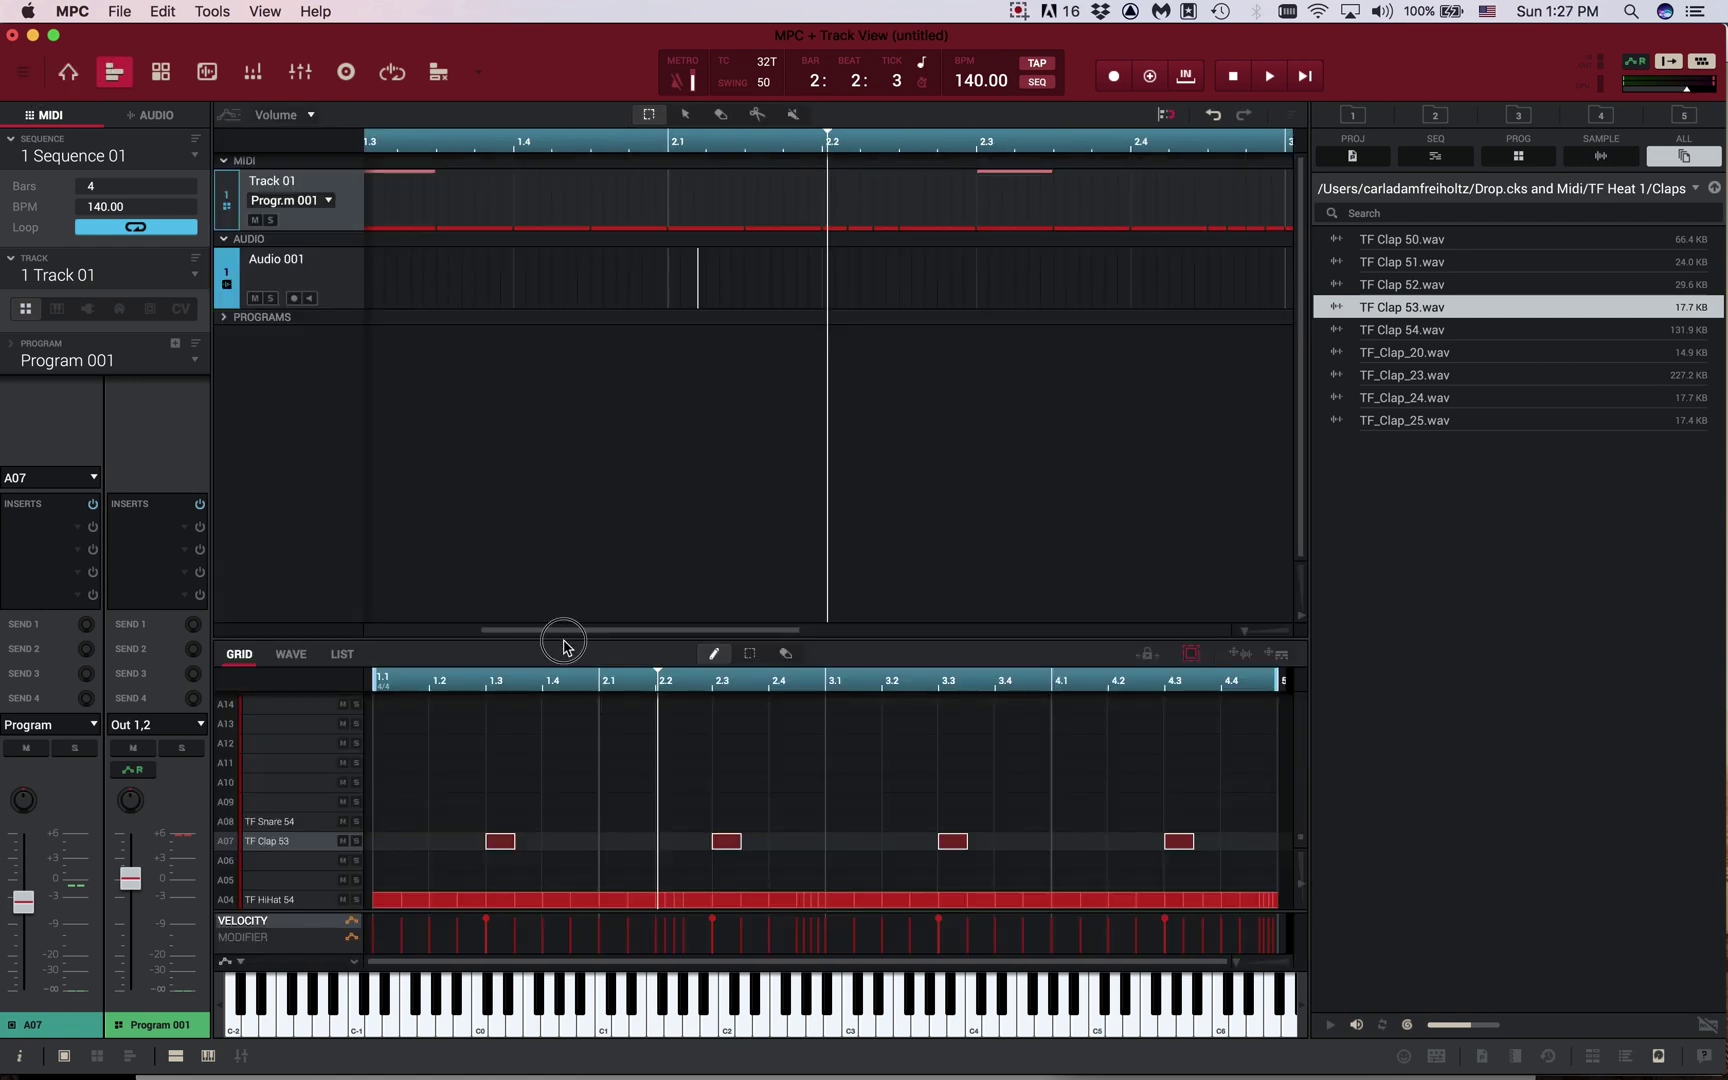
drag(569, 638, 571, 301)
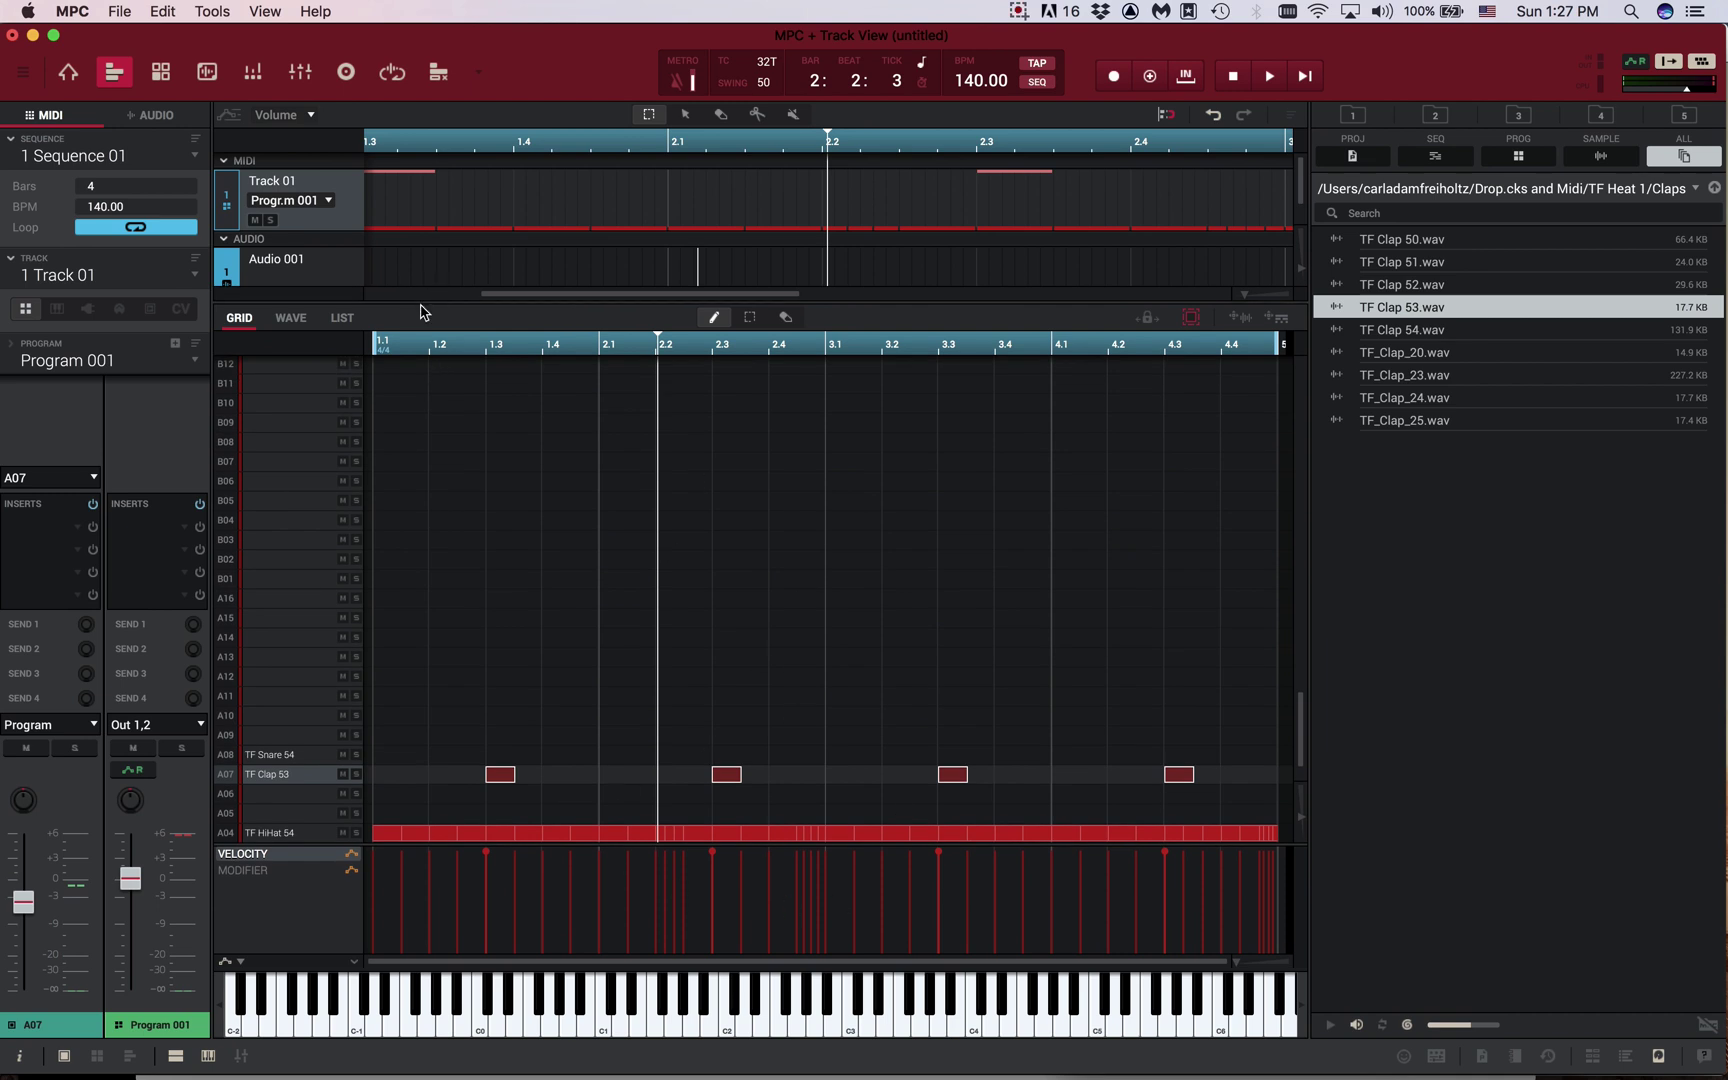
drag(420, 303, 432, 630)
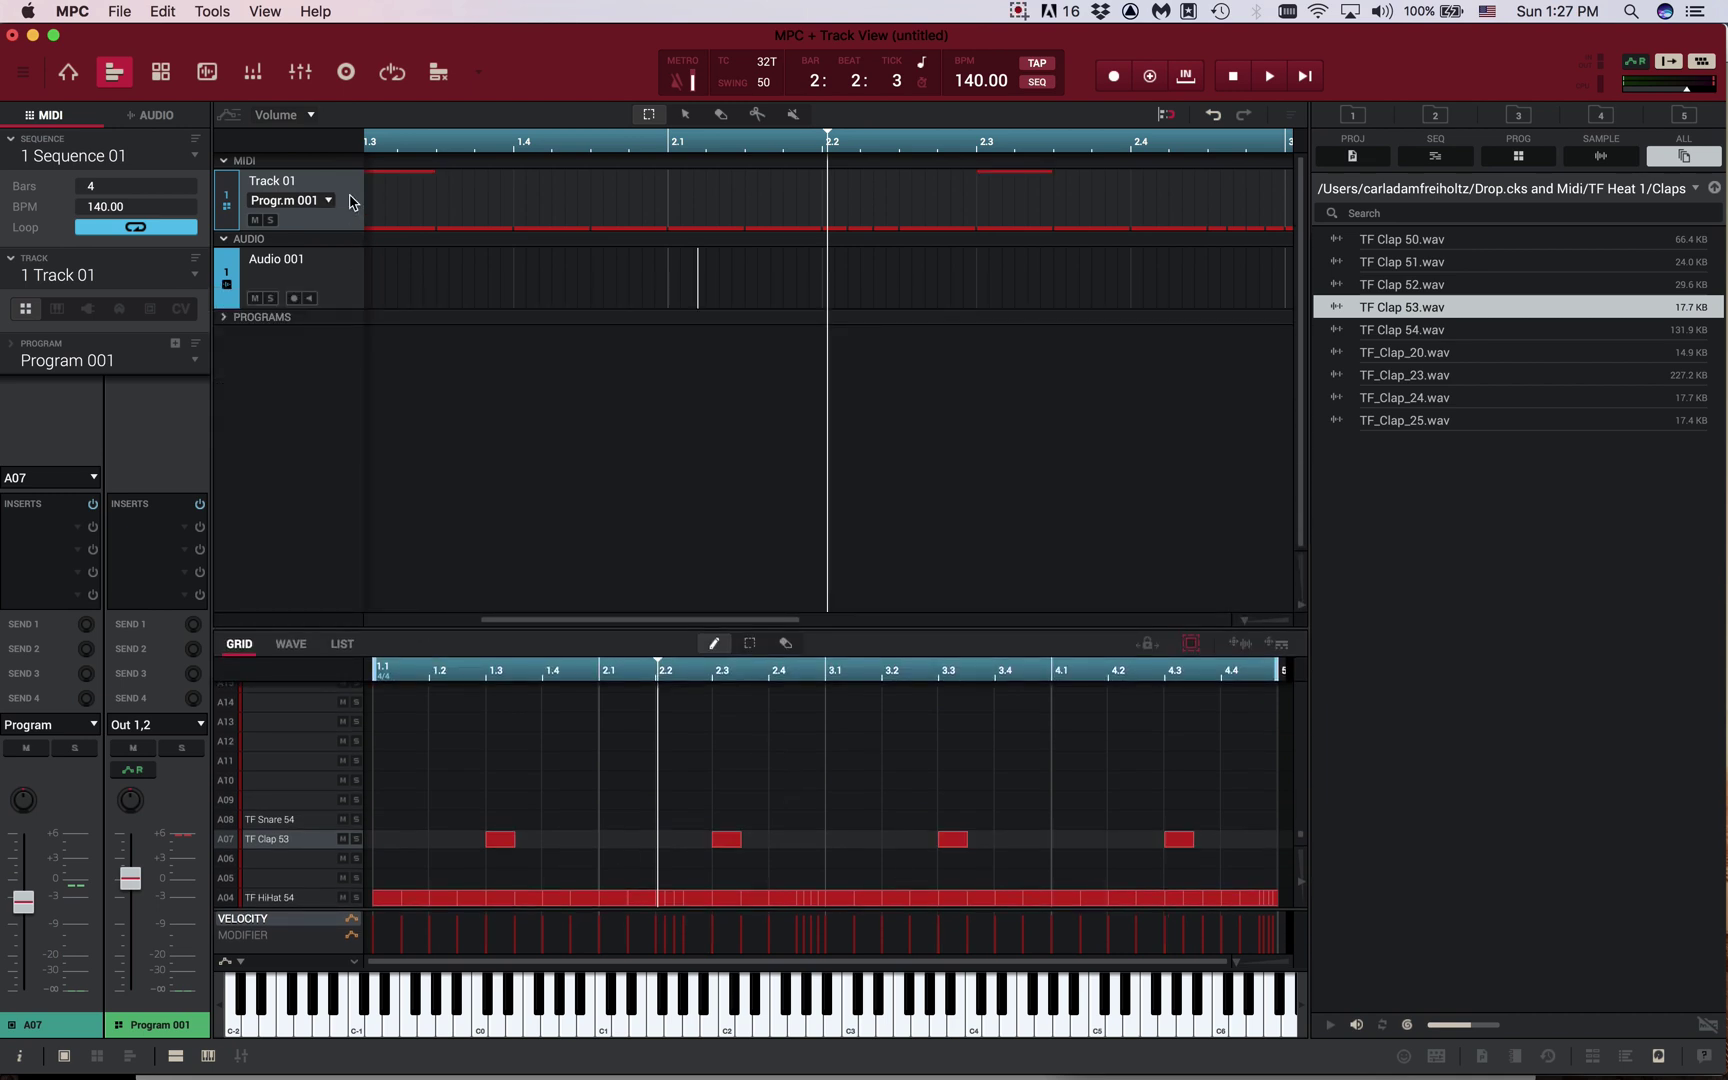
click(340, 275)
click(346, 208)
click(362, 268)
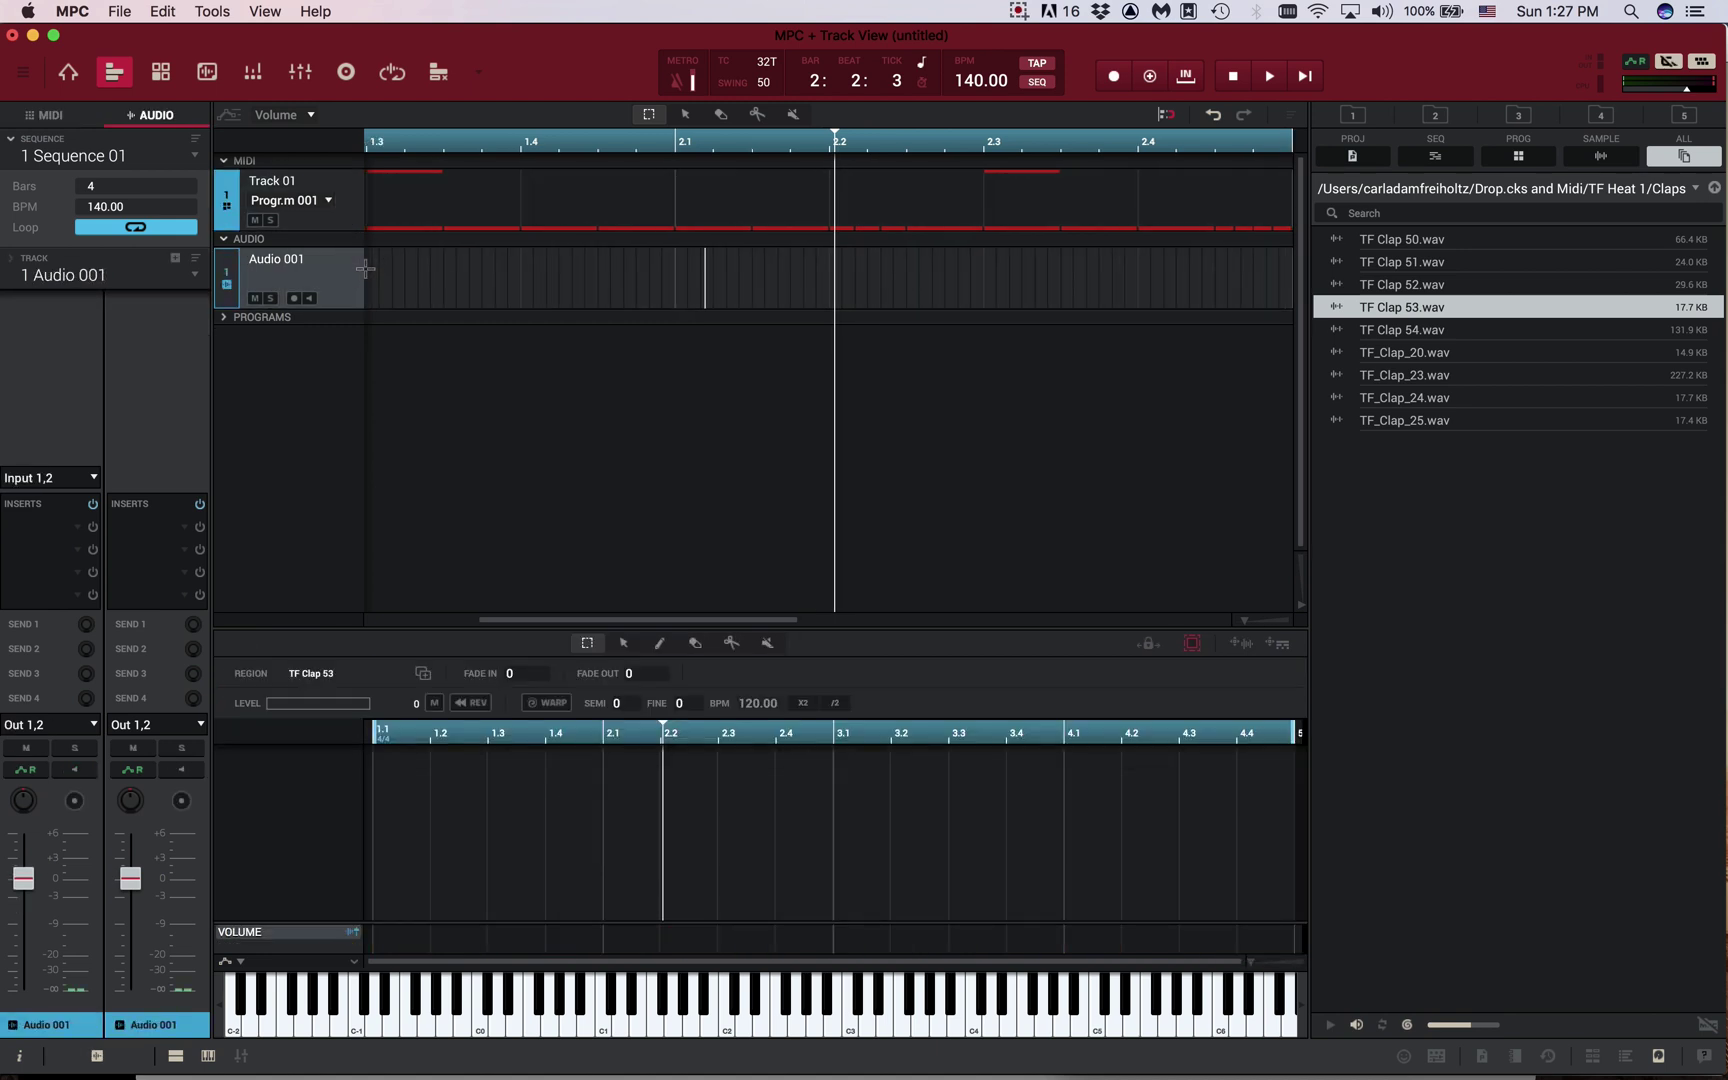
click(357, 217)
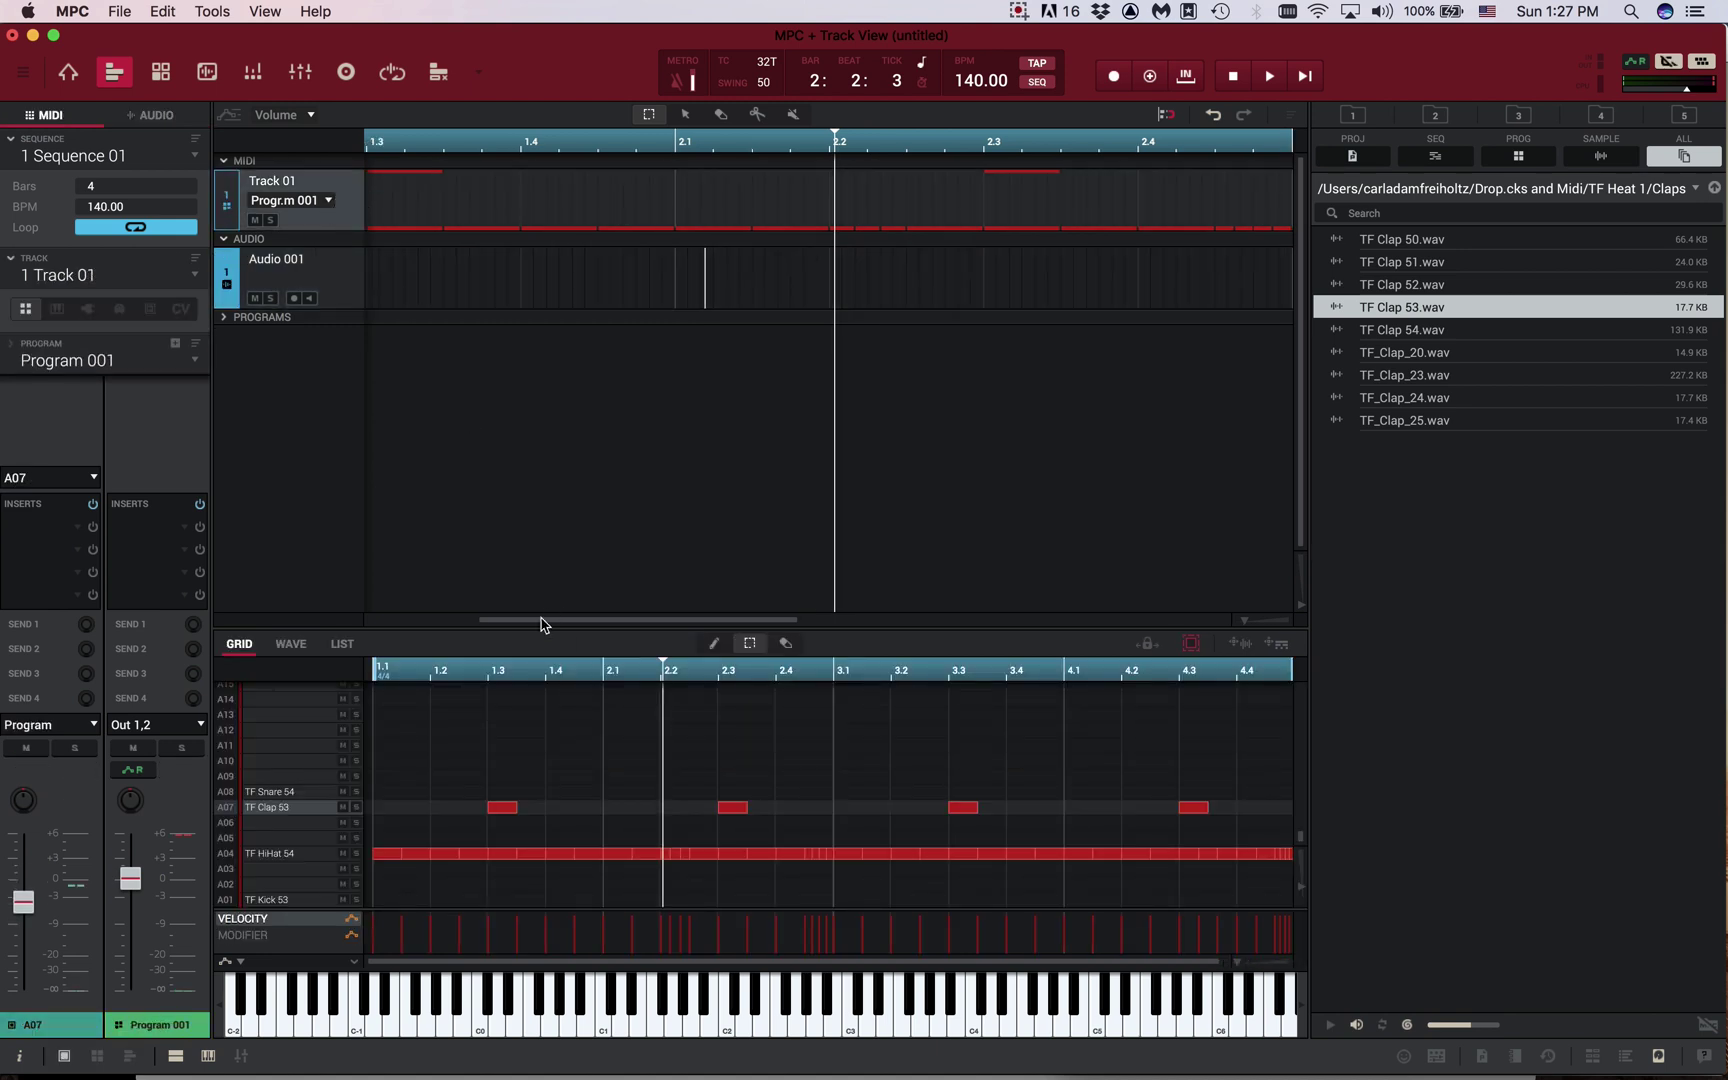
drag(458, 628, 449, 489)
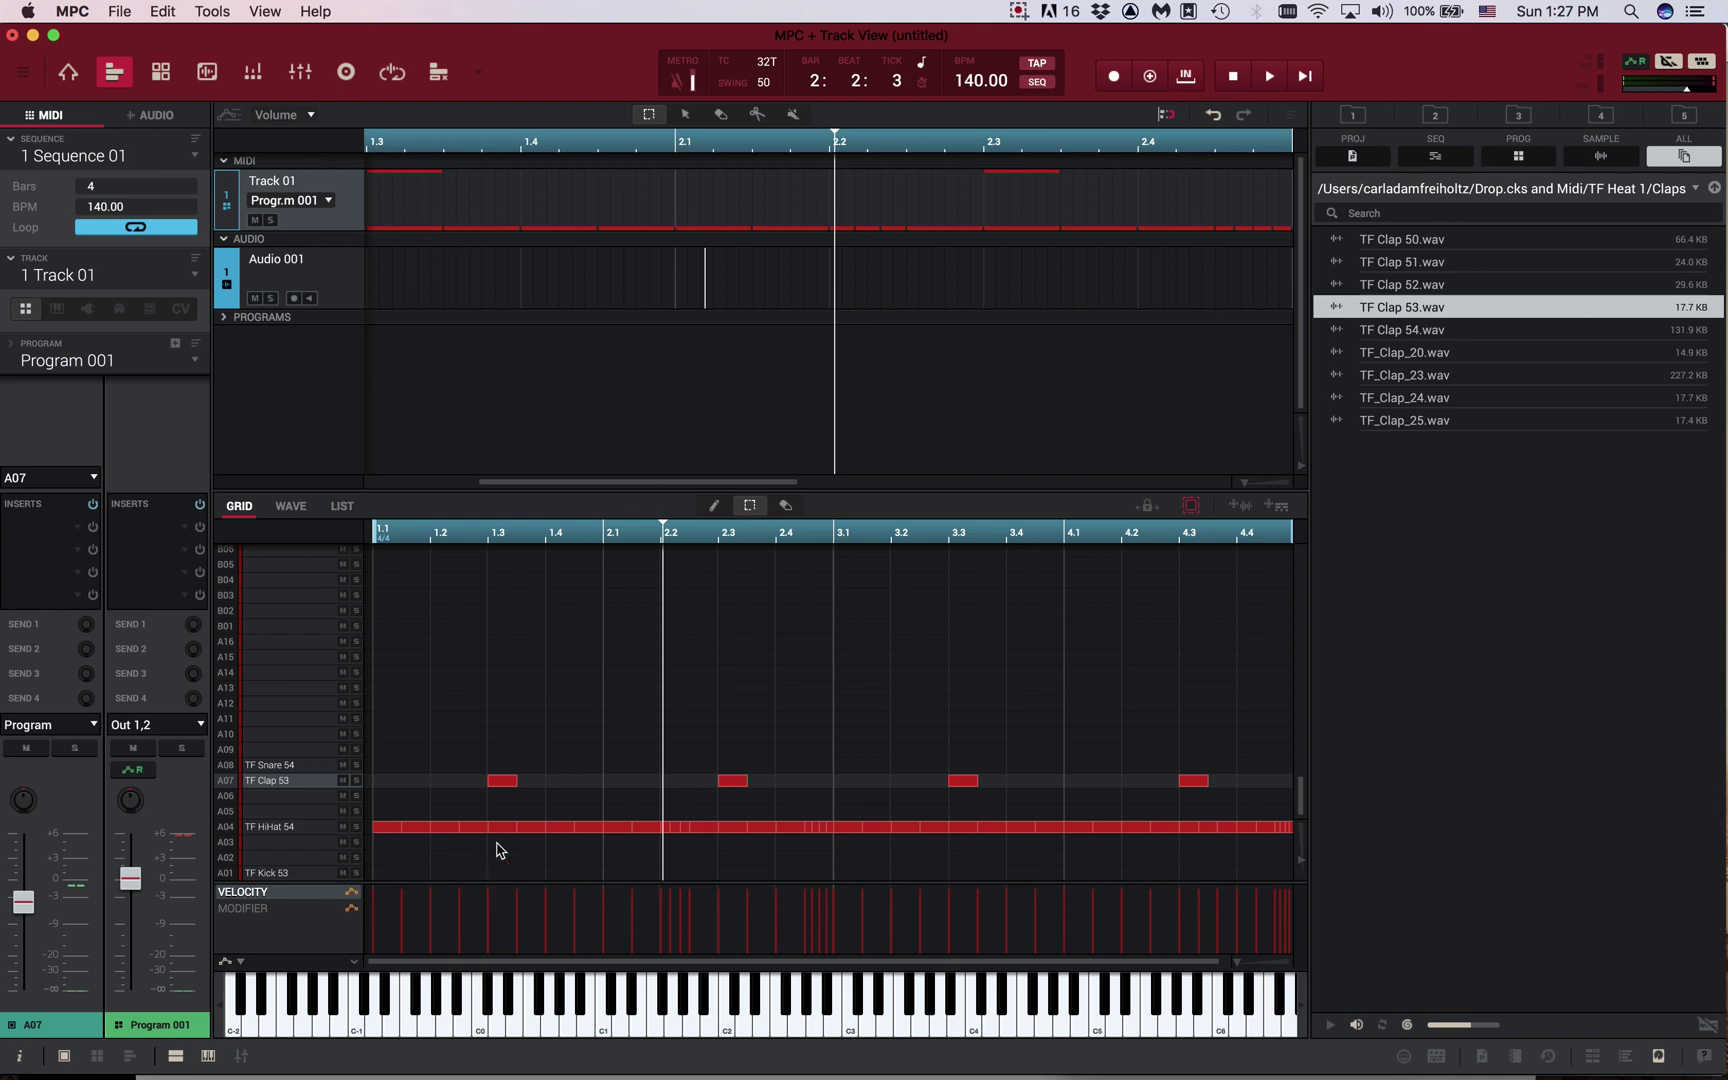
drag(518, 490, 517, 309)
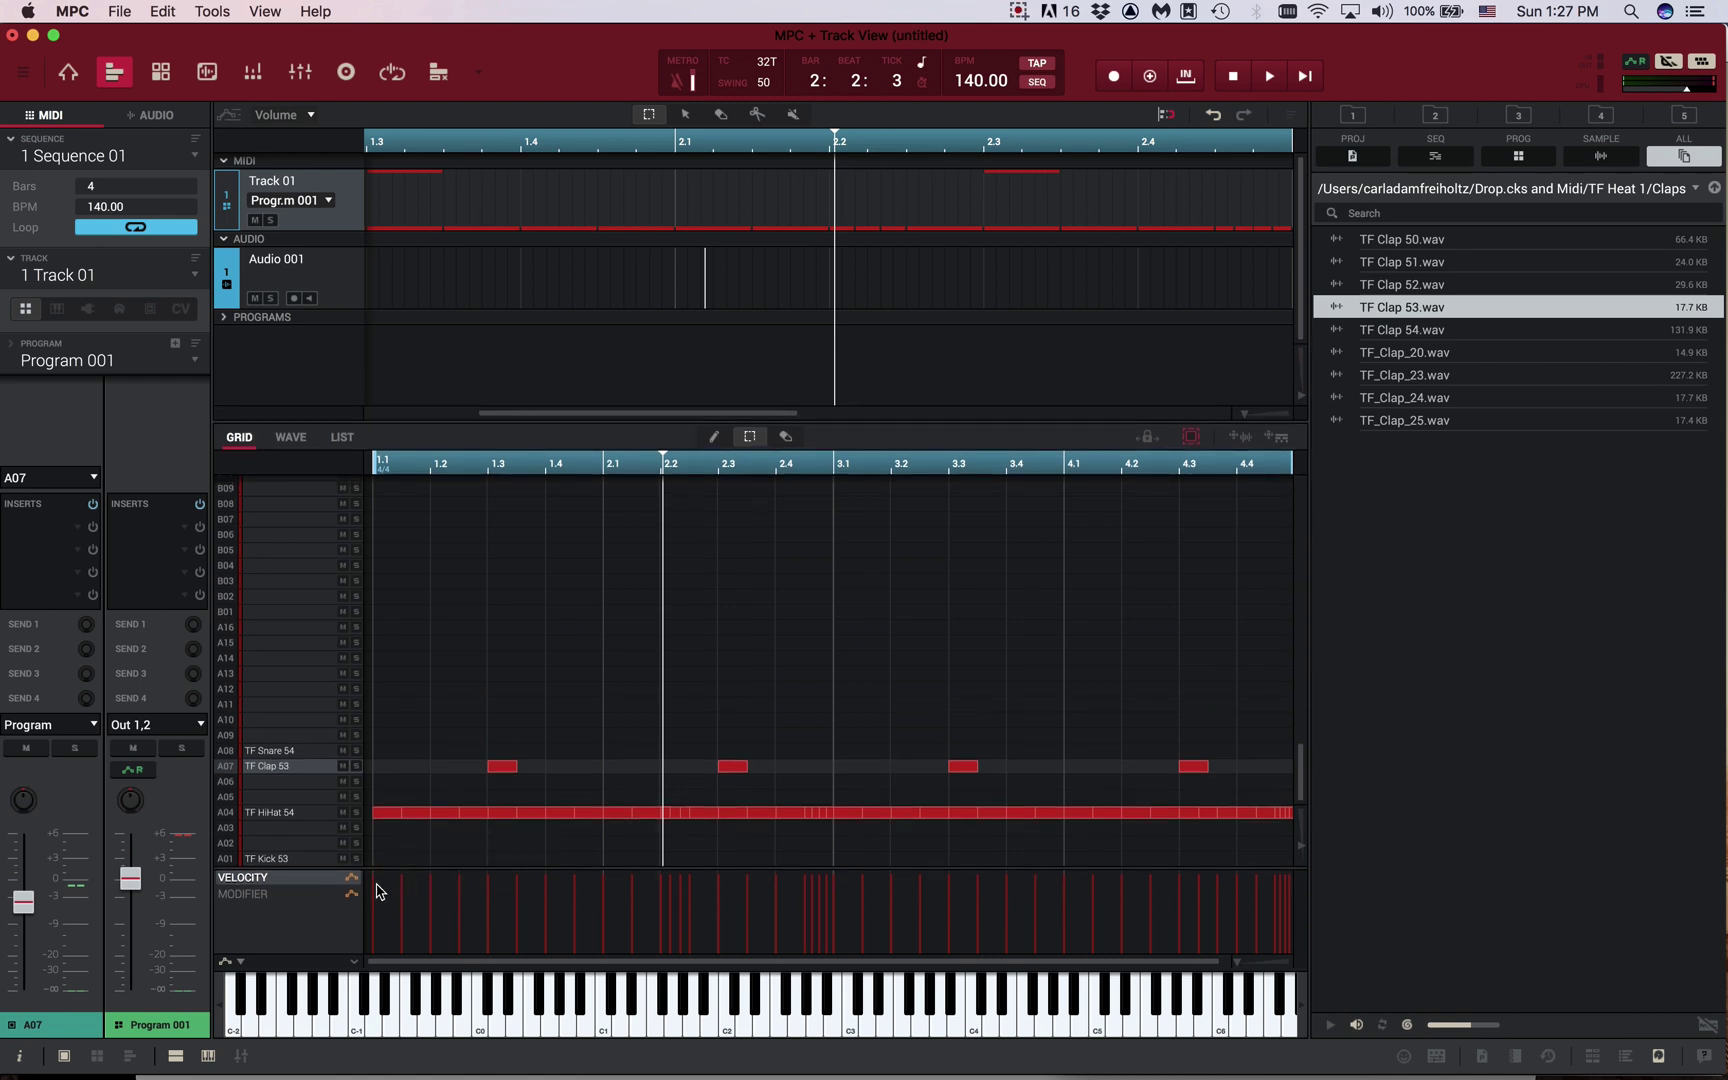
Vary the hi-hat velocities in row A04 from bar 1 to beat 2.2 and taper the roll after beat 2.2 downward
click(401, 814)
click(445, 814)
click(495, 813)
click(548, 815)
drag(548, 880, 603, 882)
click(617, 813)
click(646, 812)
drag(637, 880, 699, 912)
Draw varied hi-hat velocities from beat 2.3 to the end of bar 2, finishing at about 105, and play the result
click(714, 437)
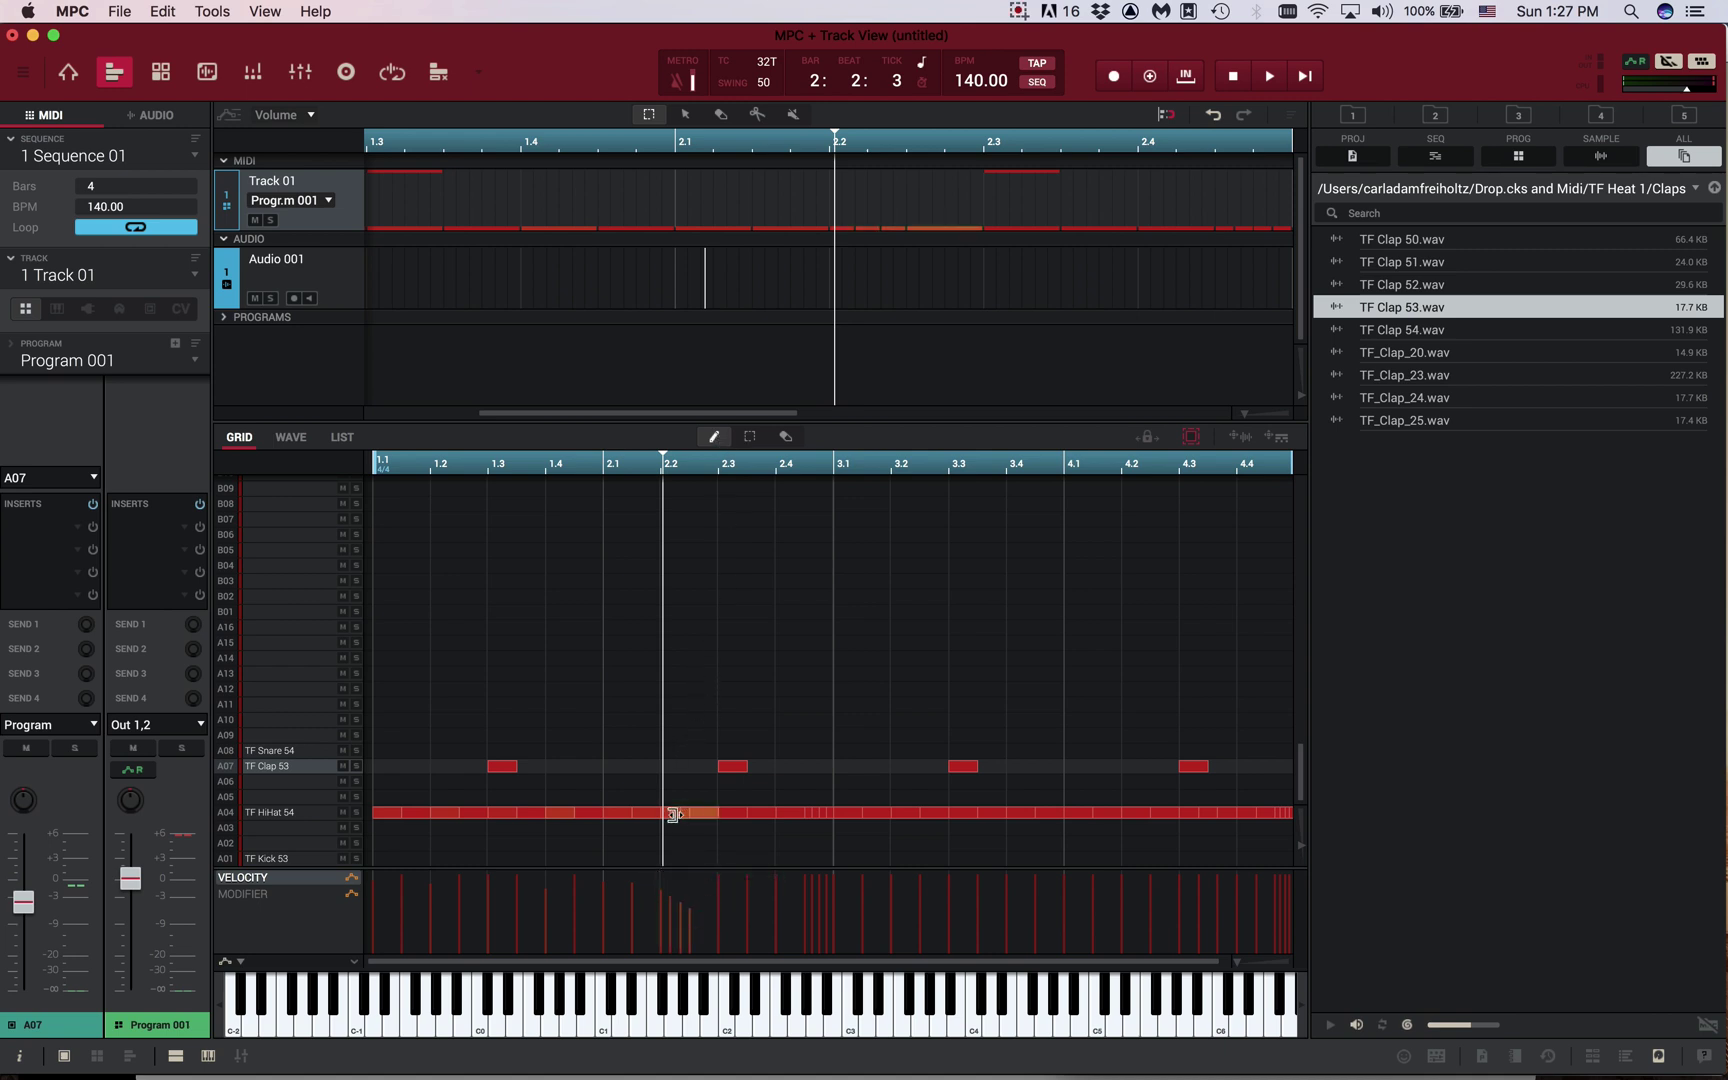
drag(731, 879, 832, 884)
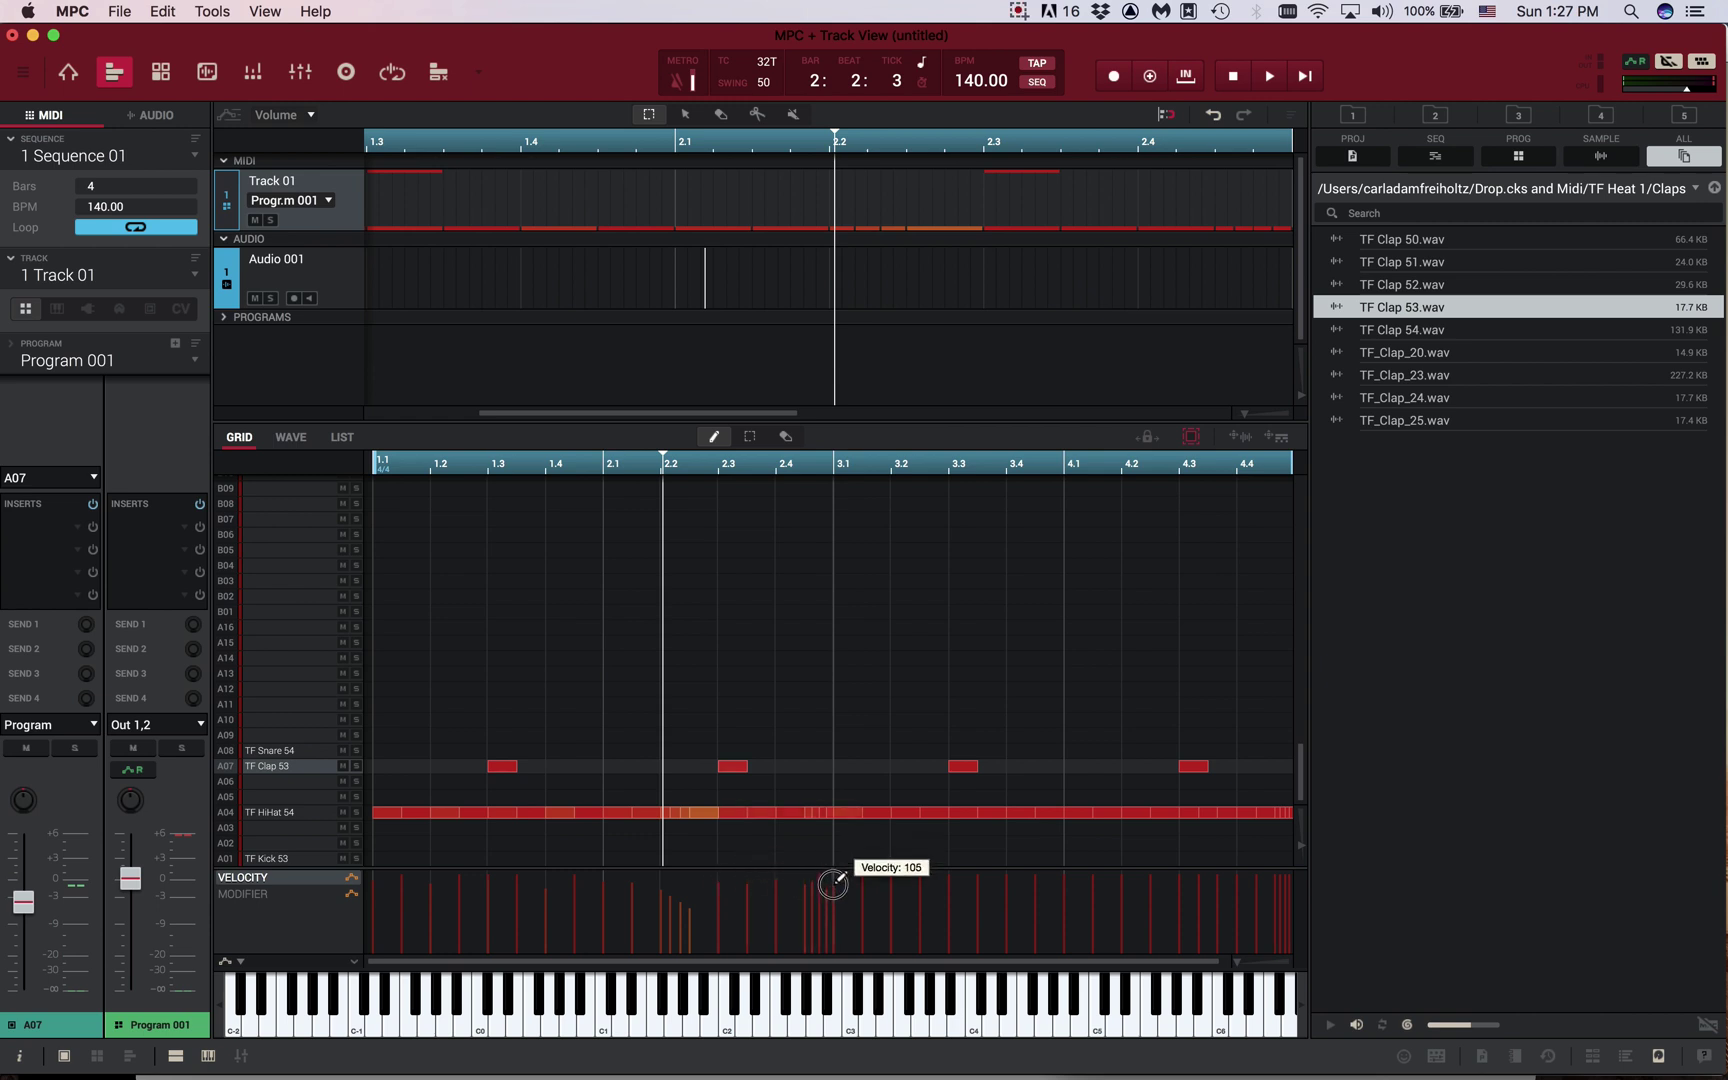
key(space)
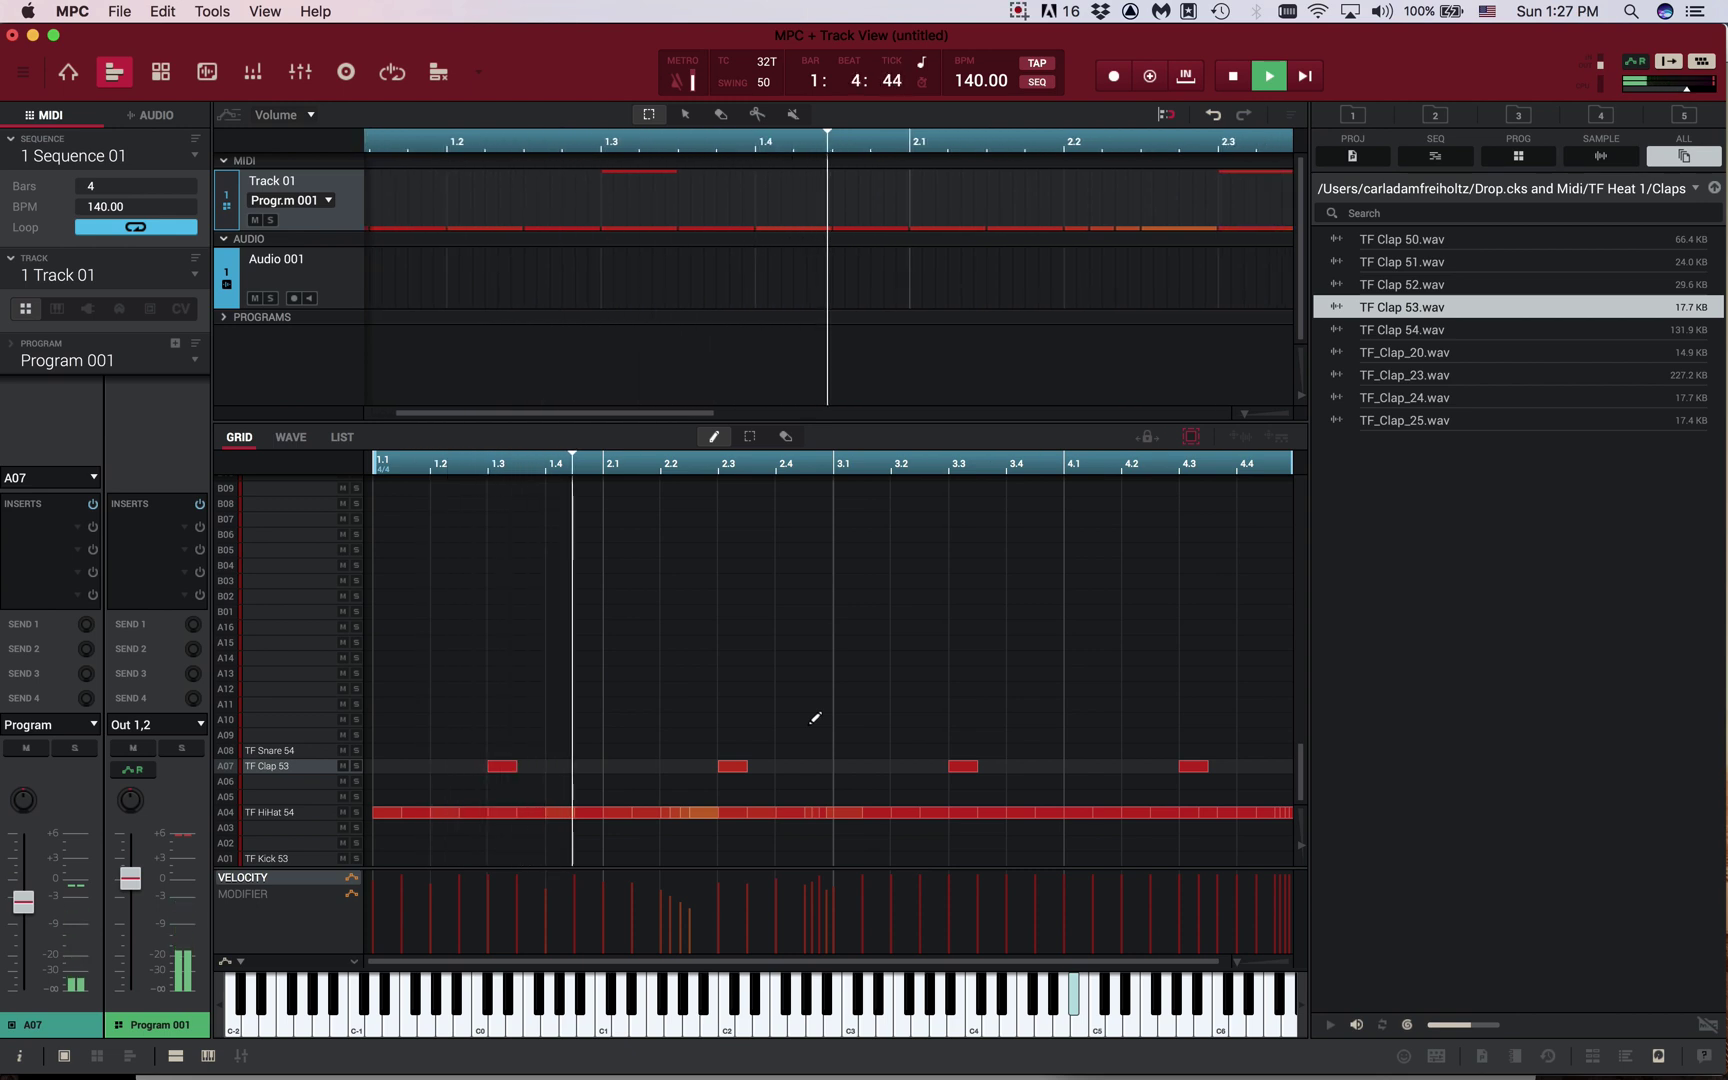
key(space)
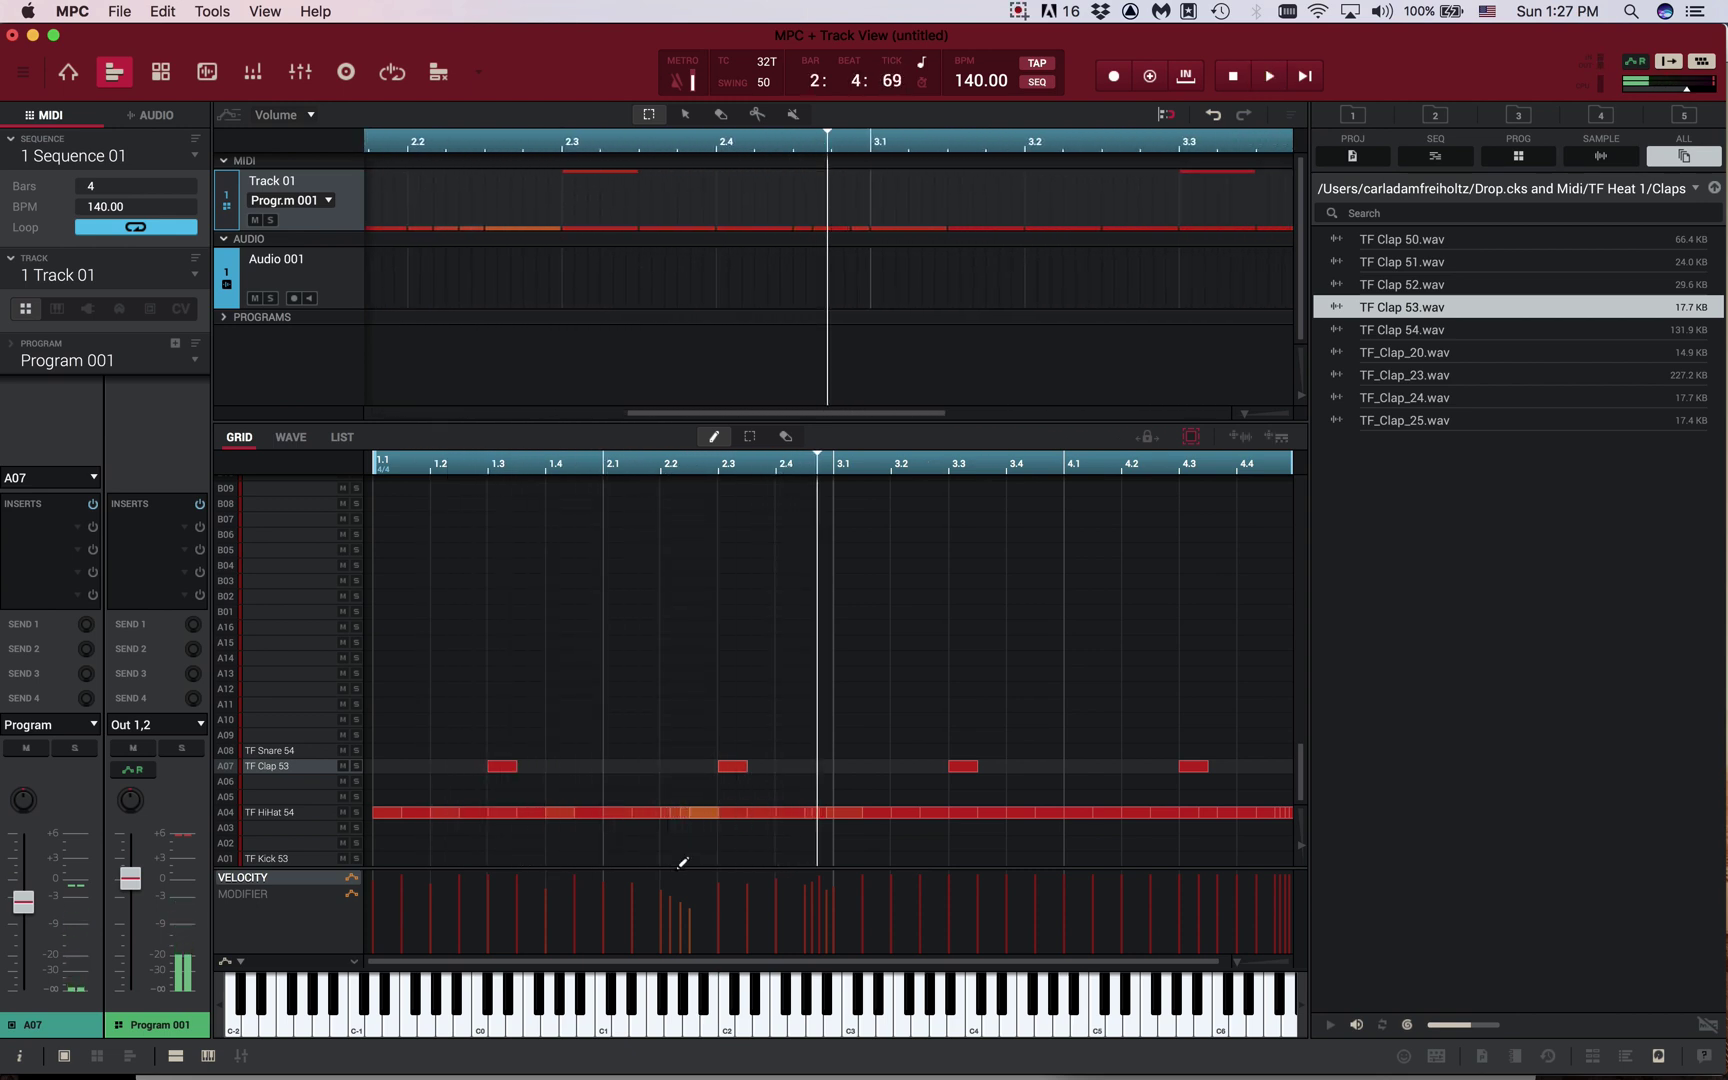
Raise the hi-hat roll after beat 2.2 to velocities of about 102 and redraw the roll ending bar 2 as a rising ramp
drag(664, 872, 691, 886)
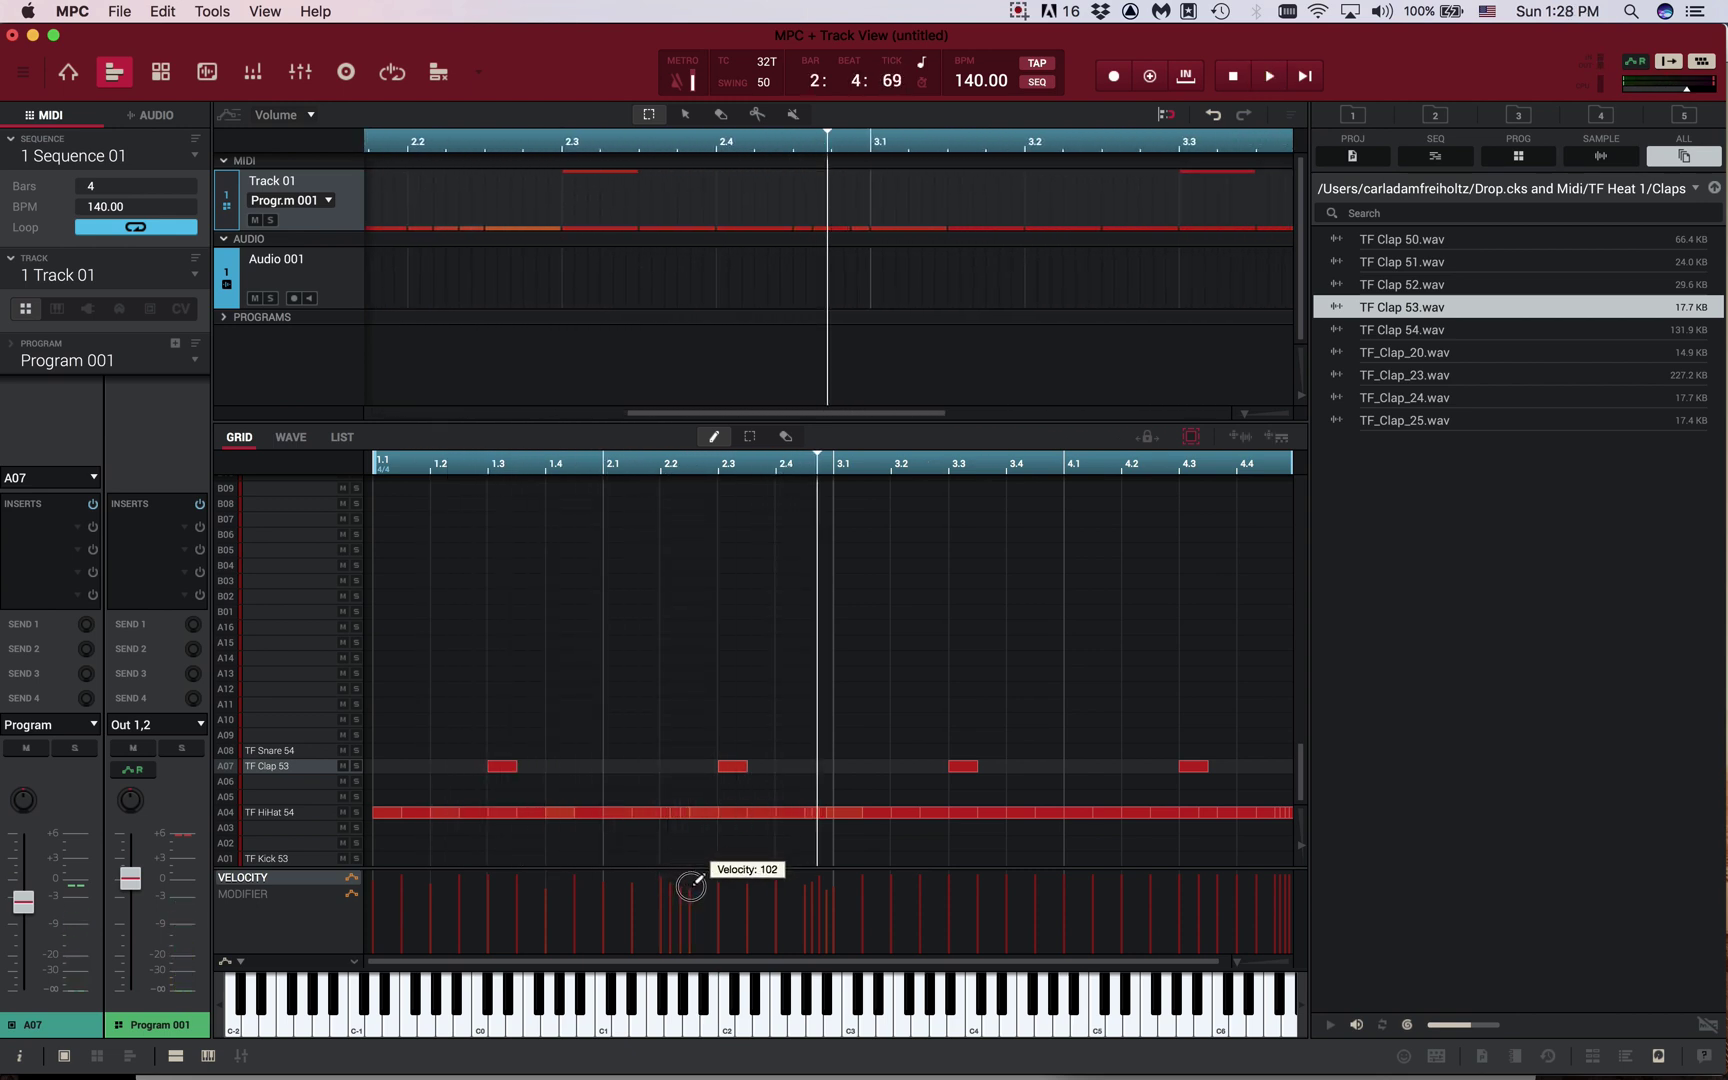
key(space)
drag(805, 885, 836, 876)
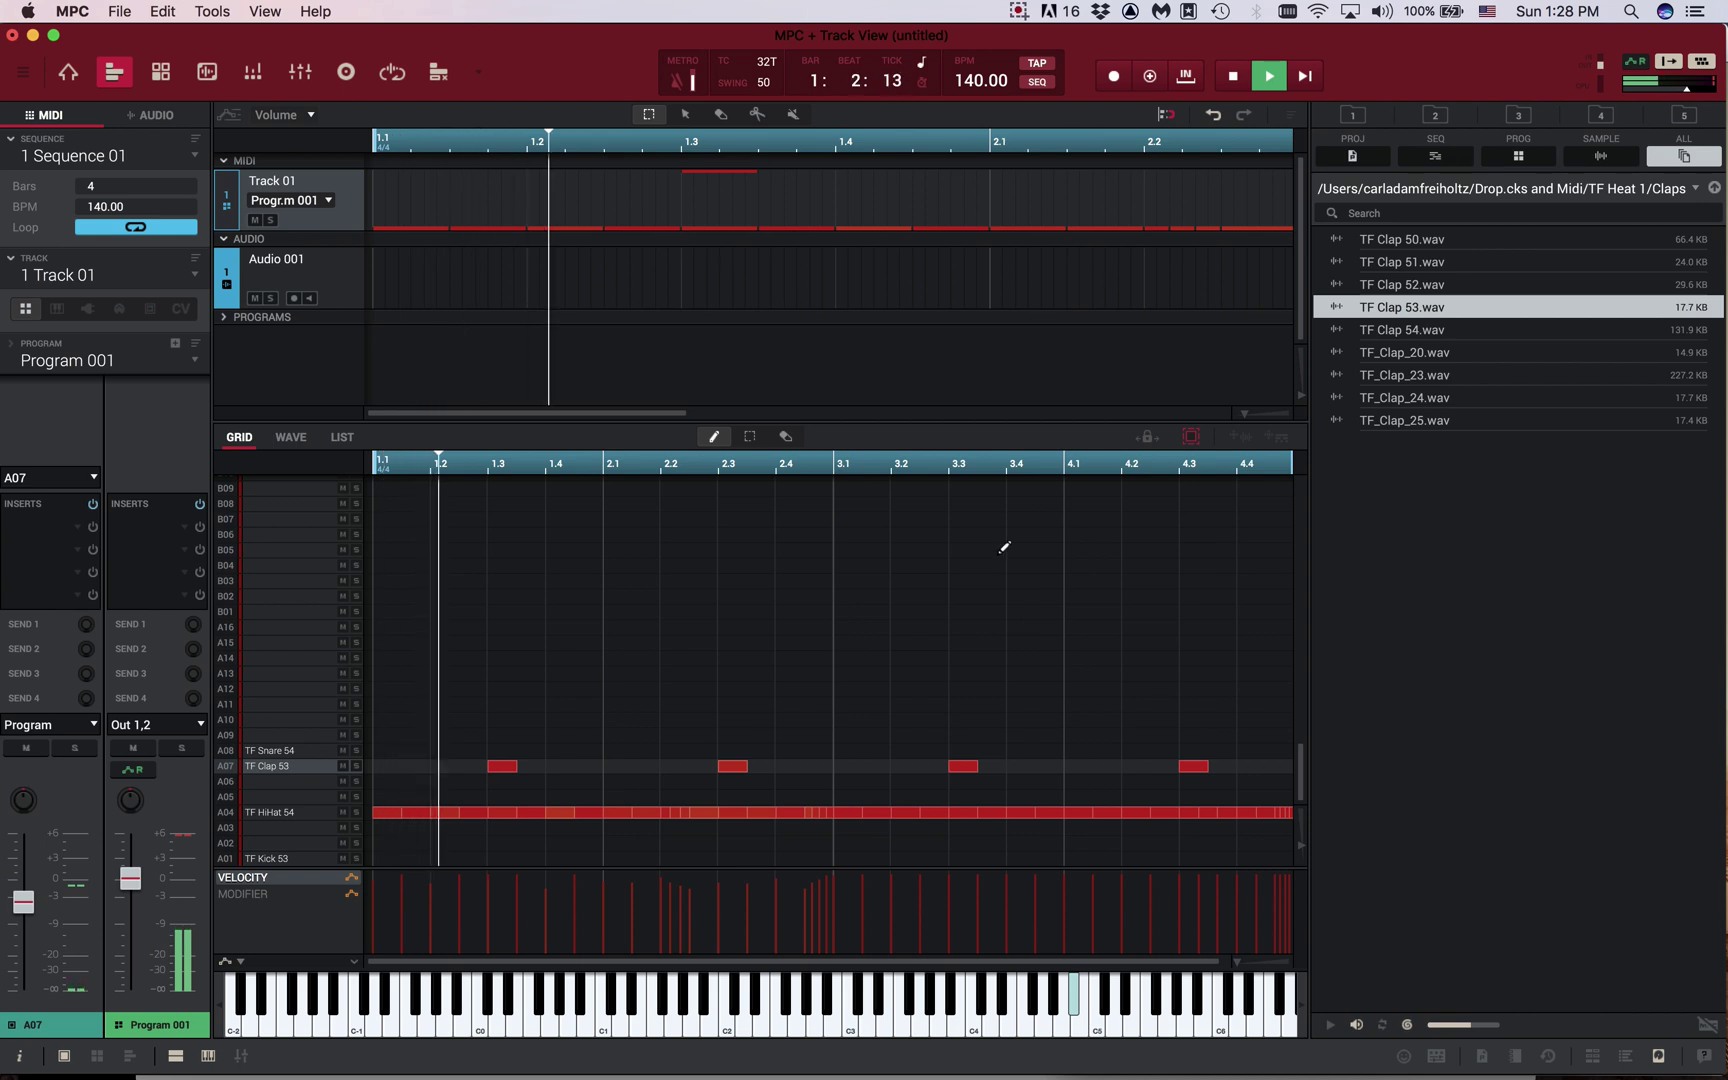
Draw alternating higher and lower hi-hat velocities across bars 3 and 4, and play the sequence
drag(880, 883, 1292, 872)
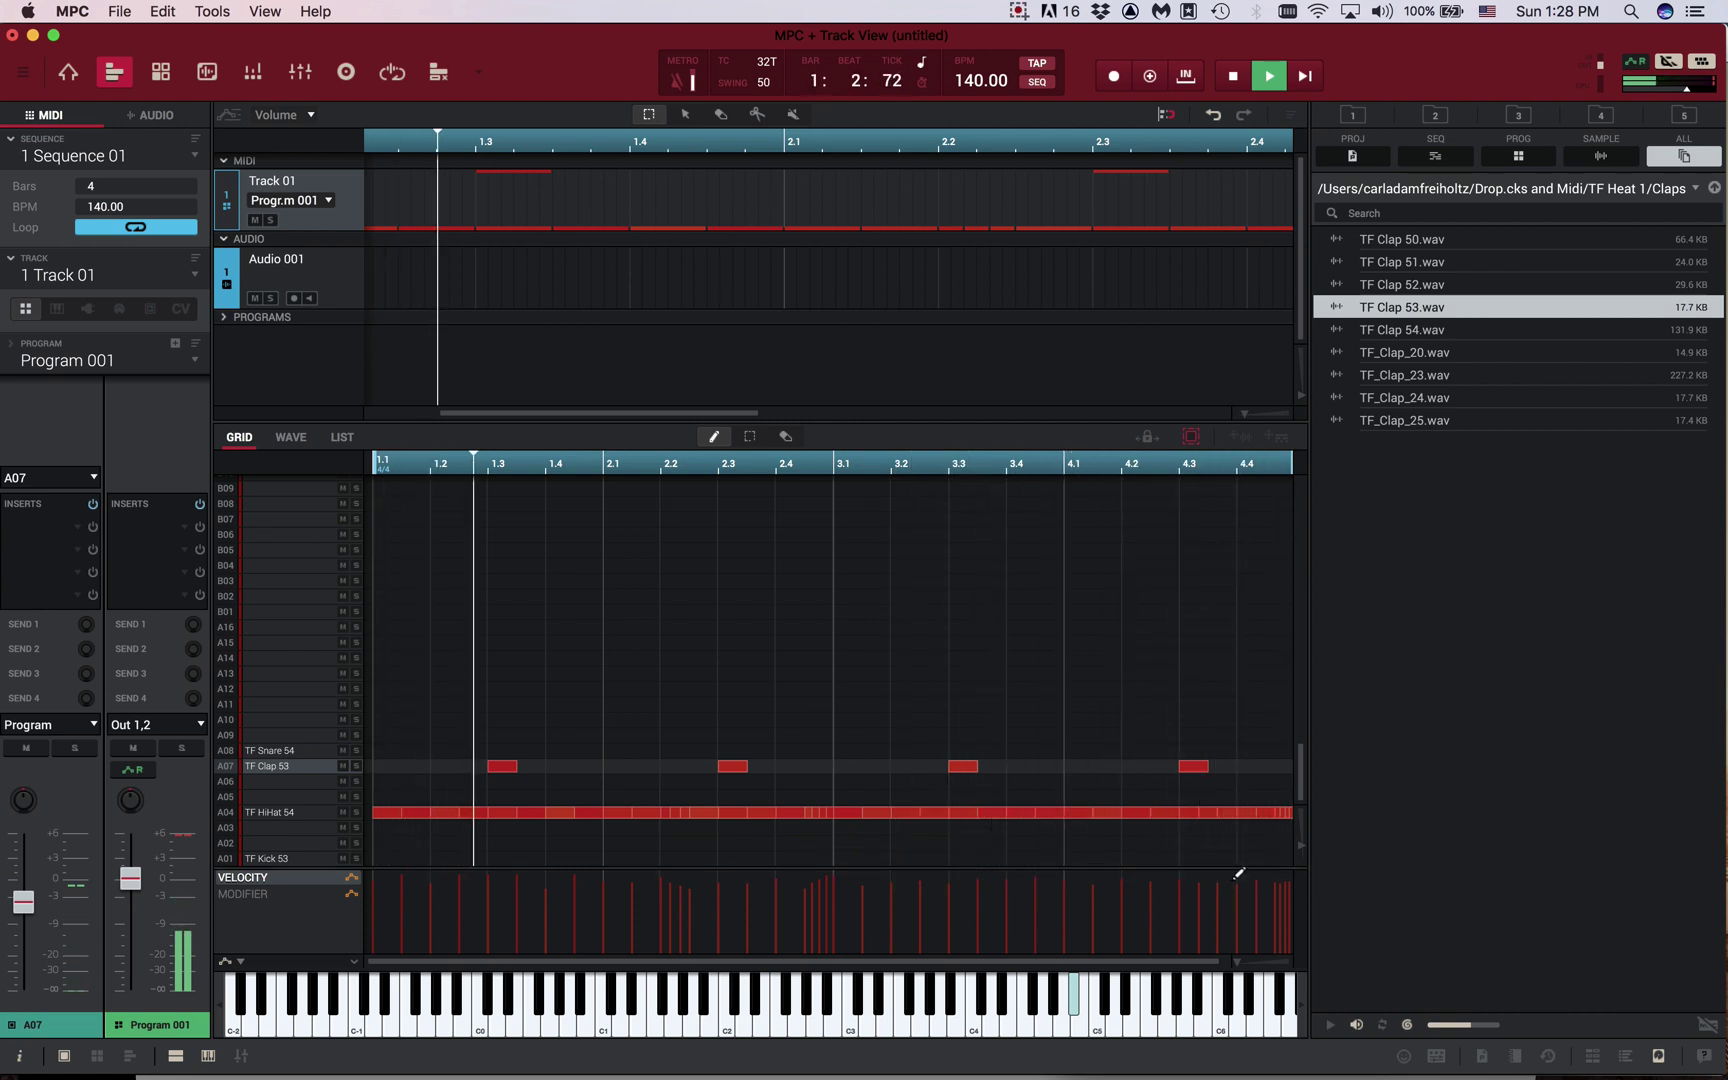
key(space)
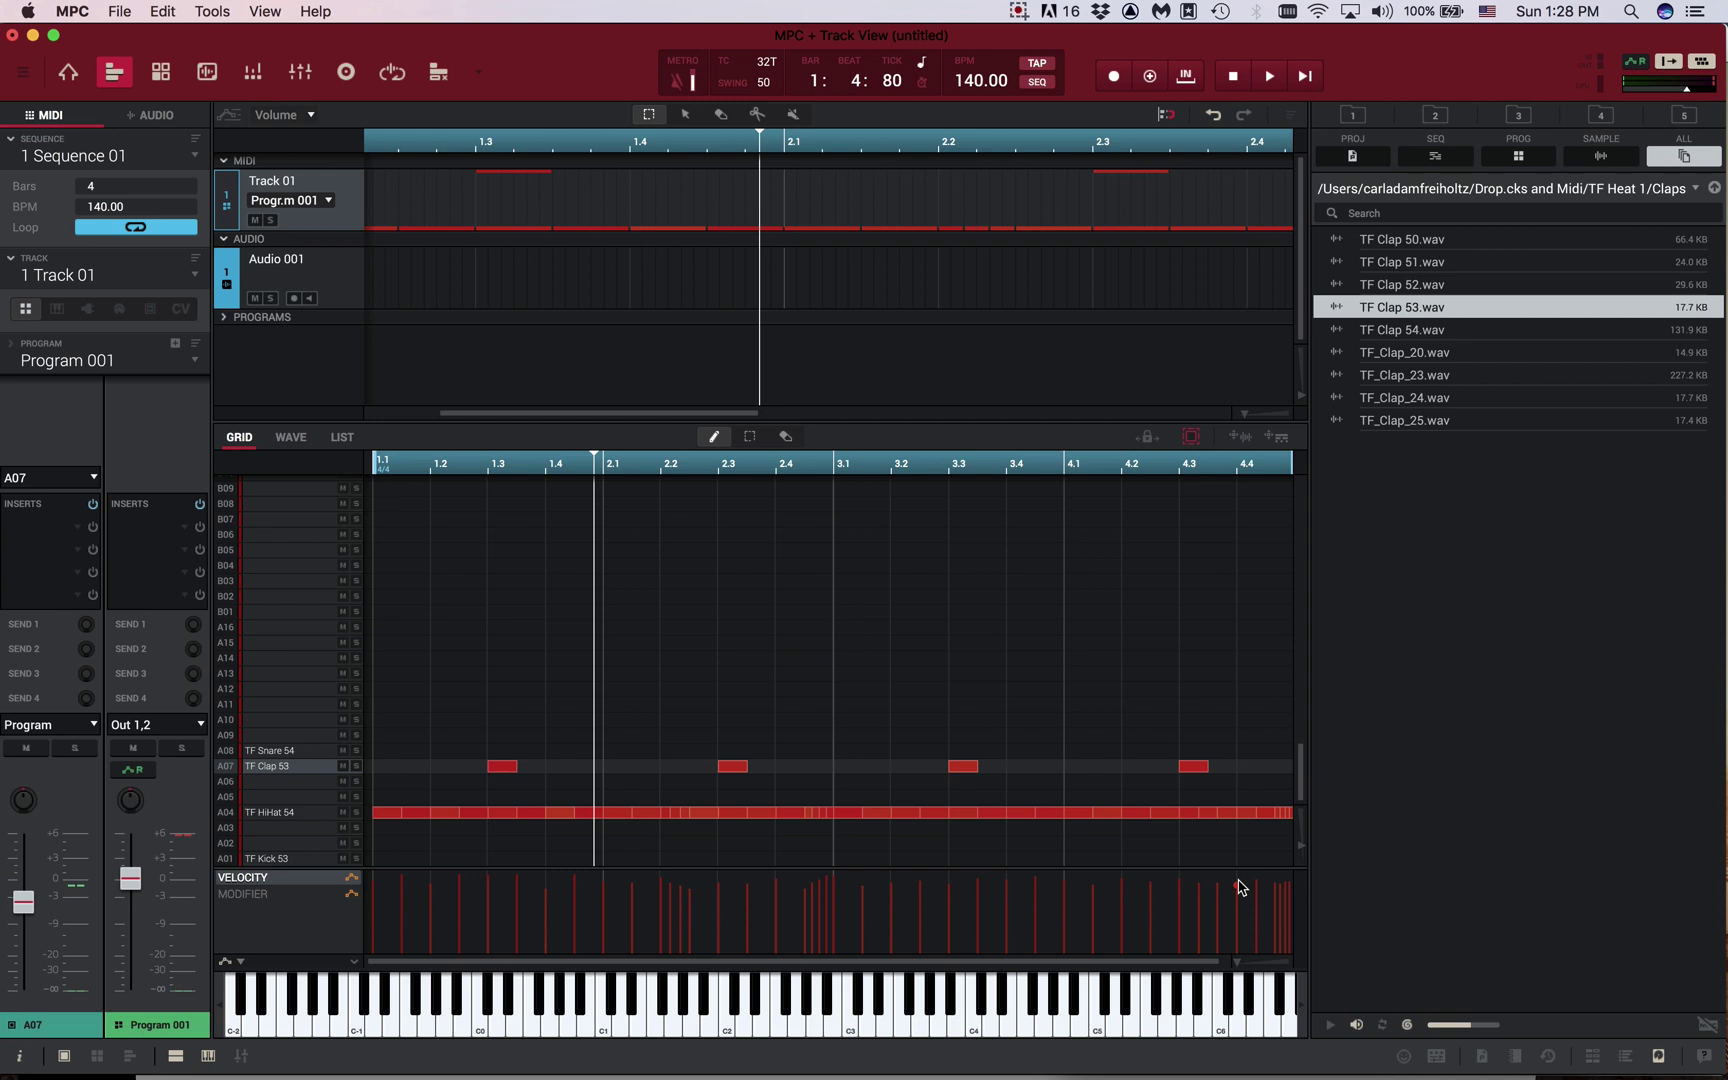
key(space)
key(space)
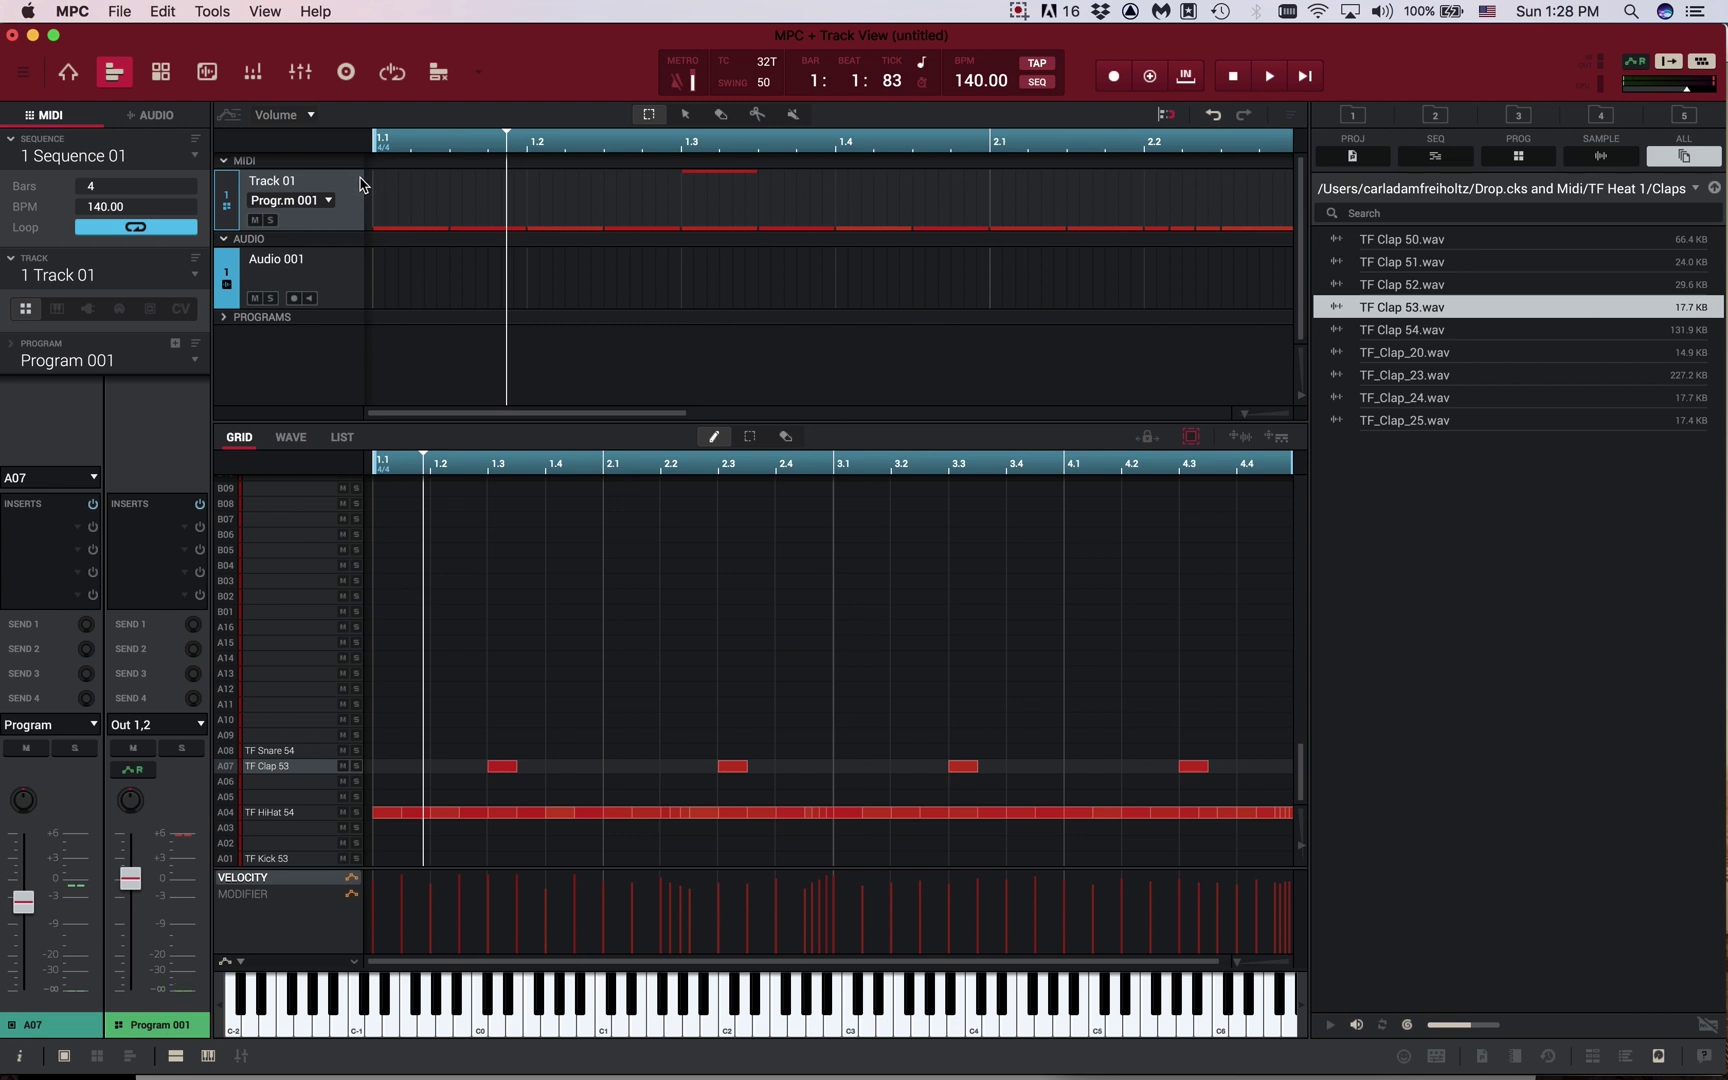
Return to Main Mode, try 16 Levels on the TF HiHat 54 pad with the type set to Velocity, and deactivate it
click(68, 72)
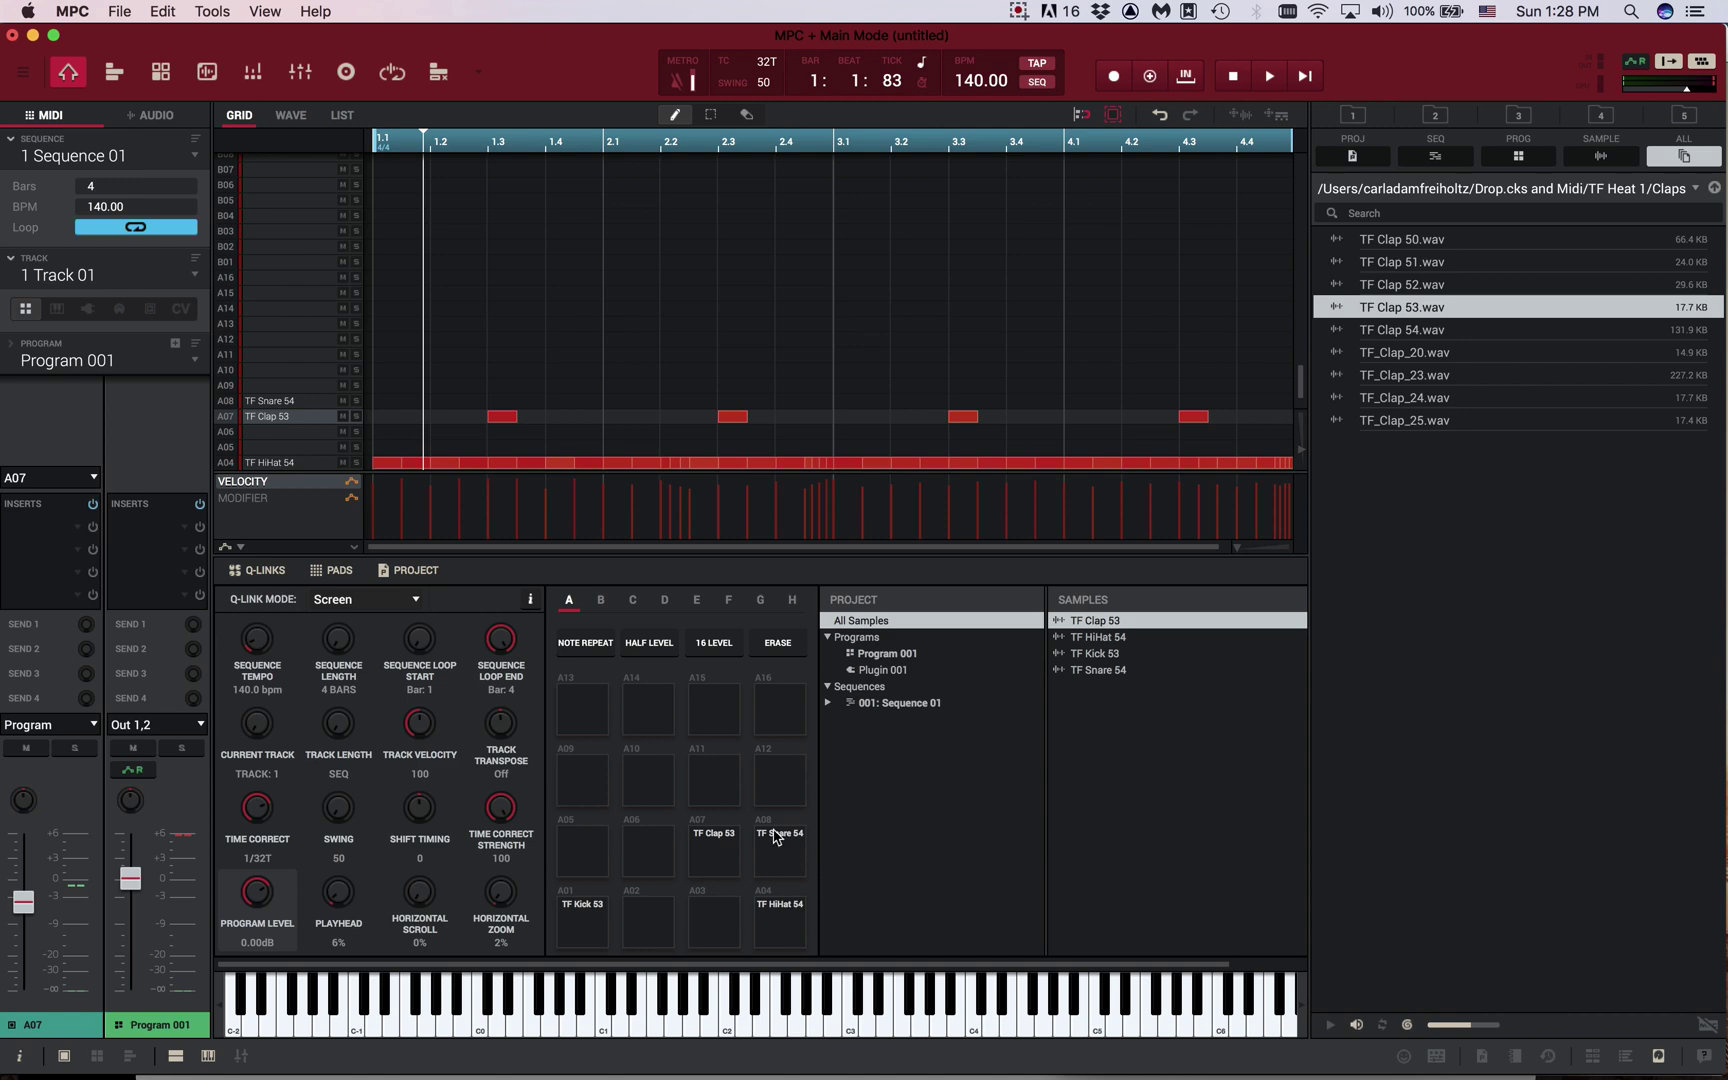
click(776, 905)
click(781, 925)
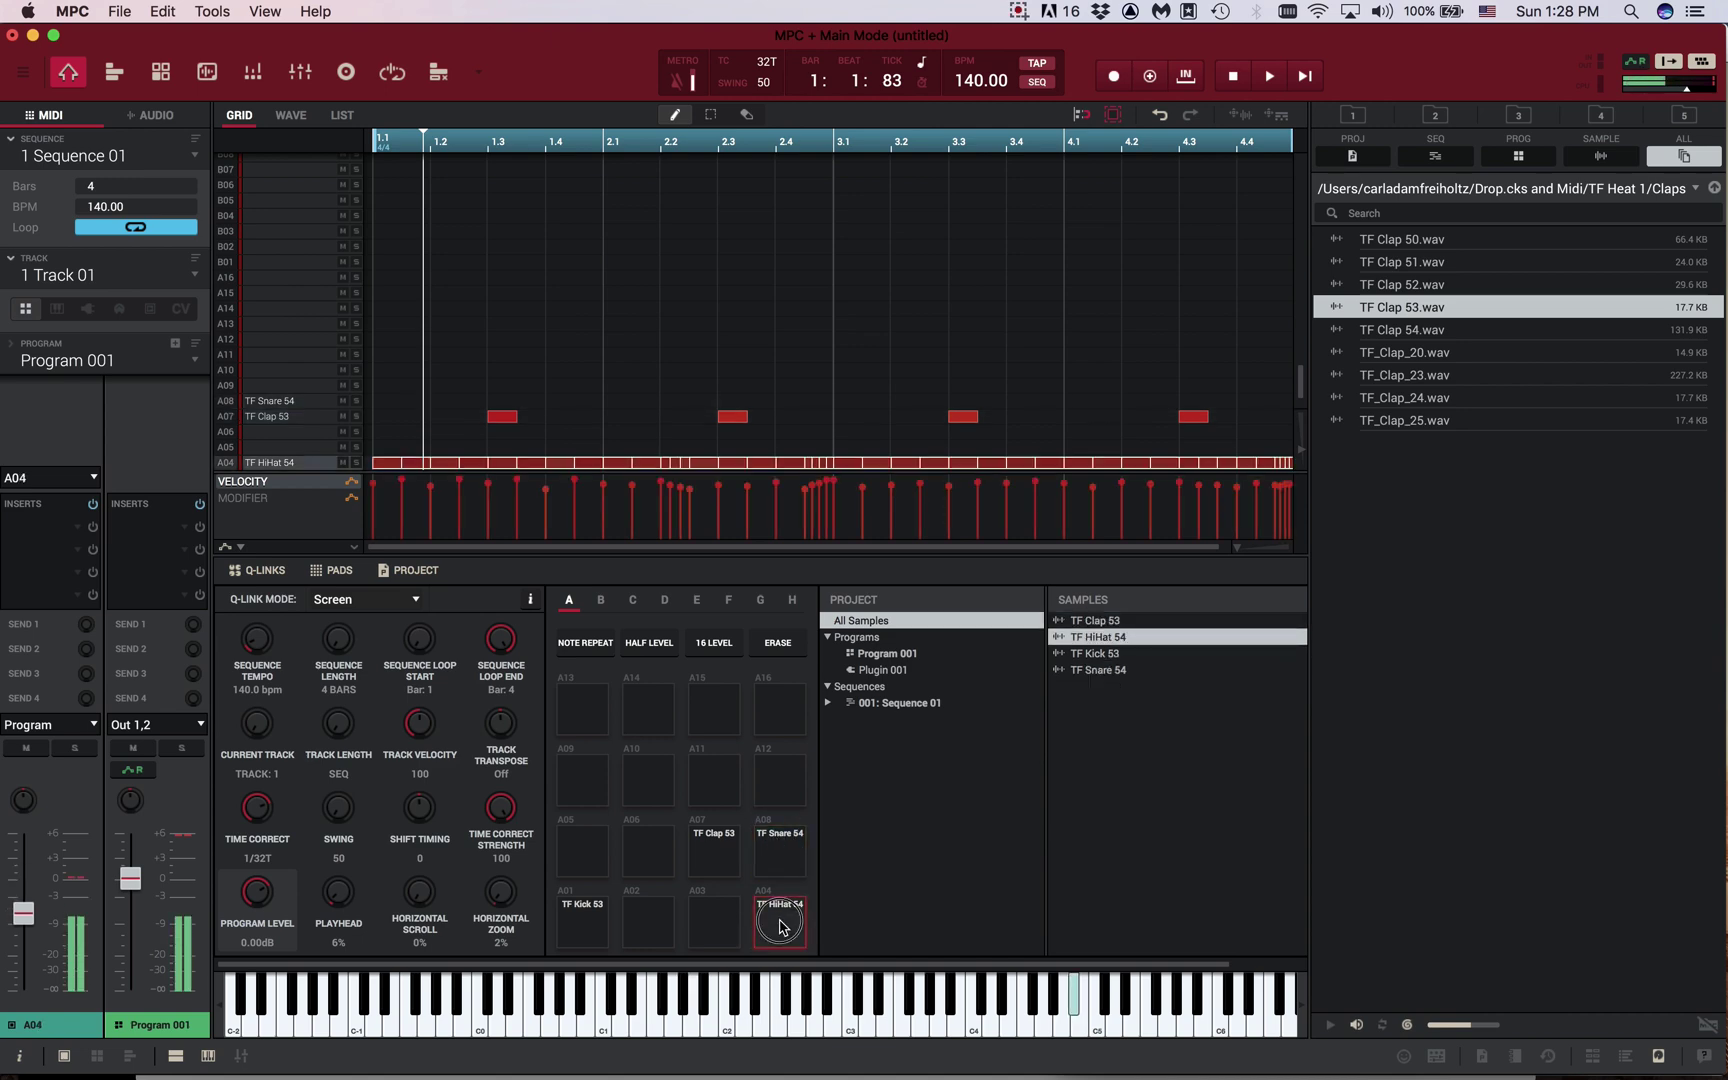
click(712, 645)
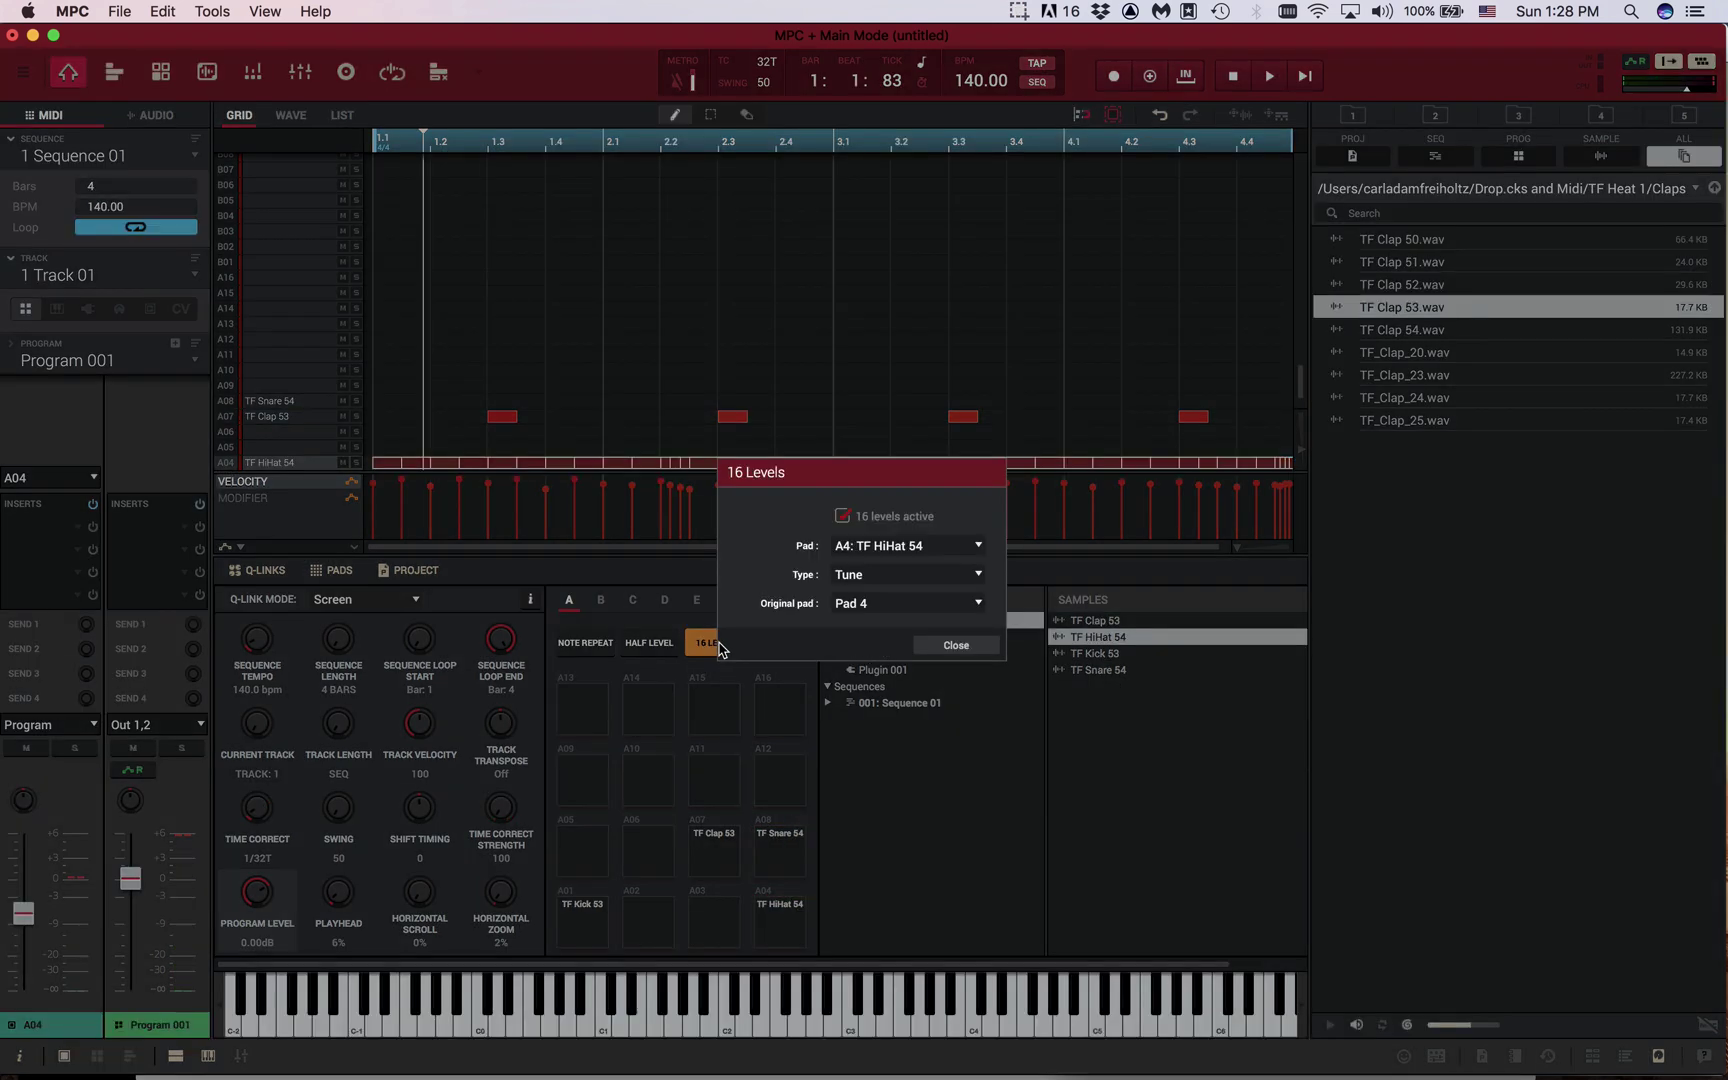
click(980, 575)
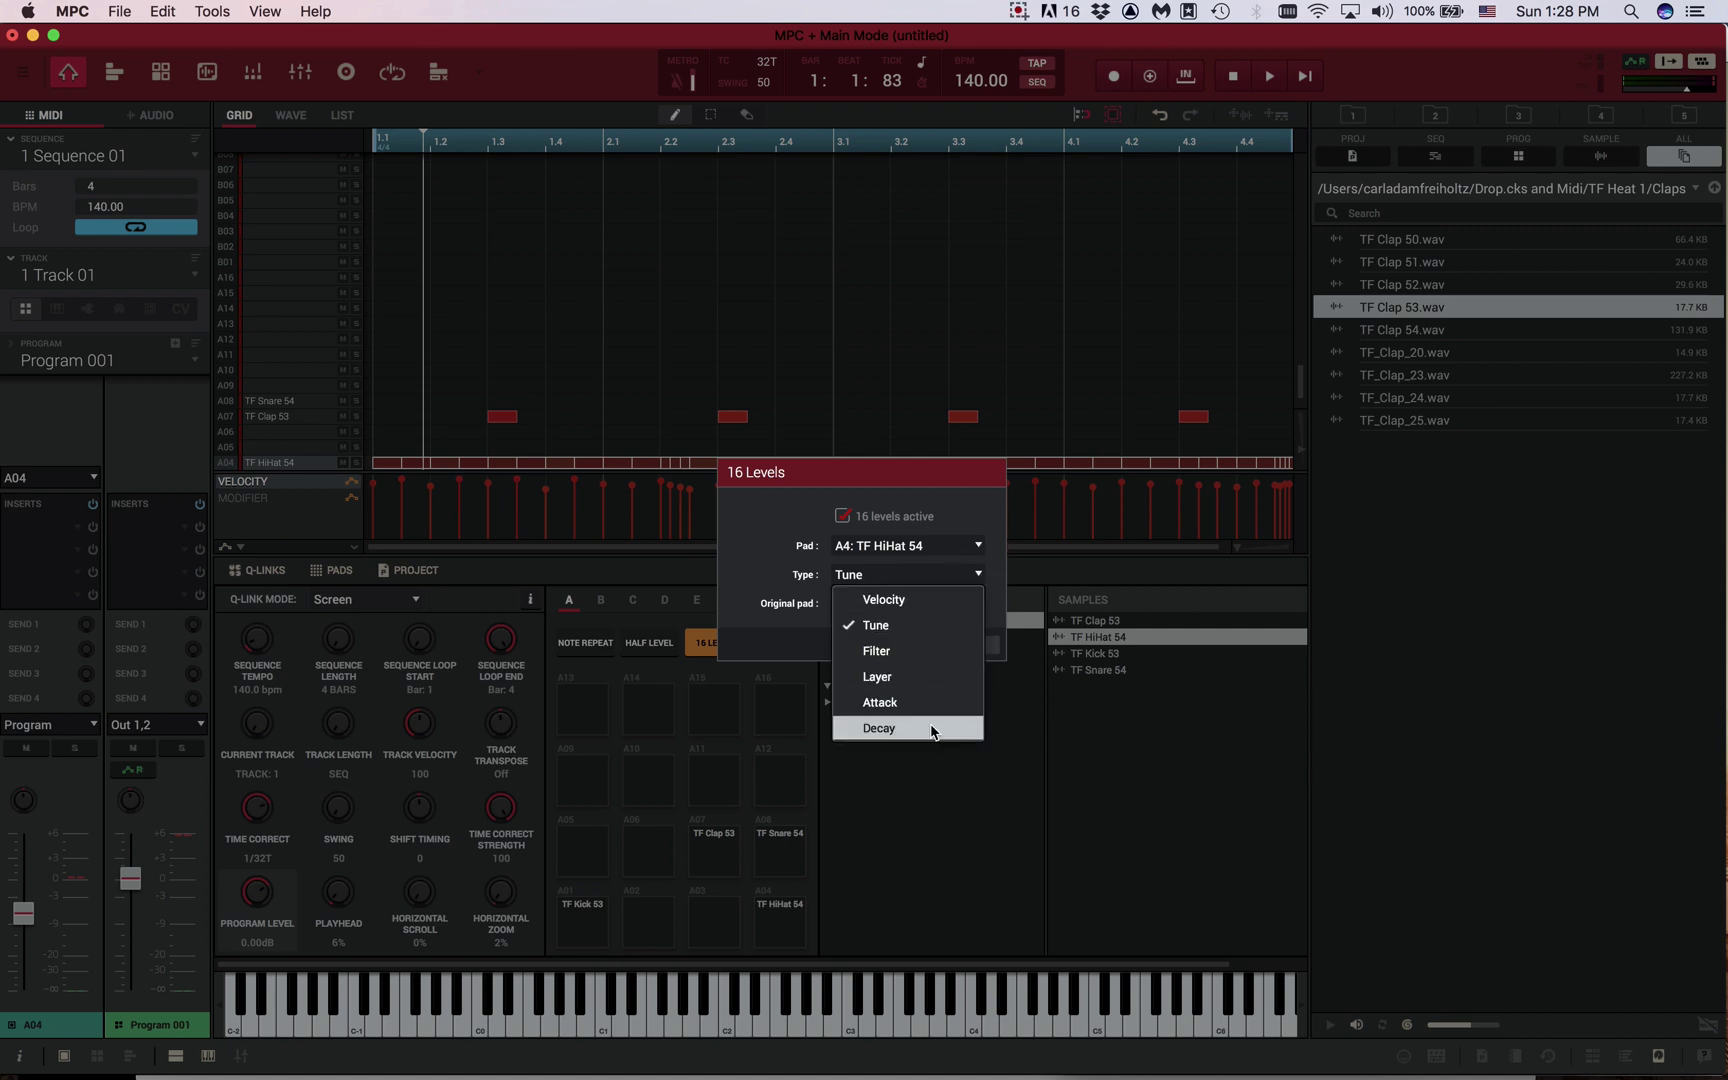
click(942, 601)
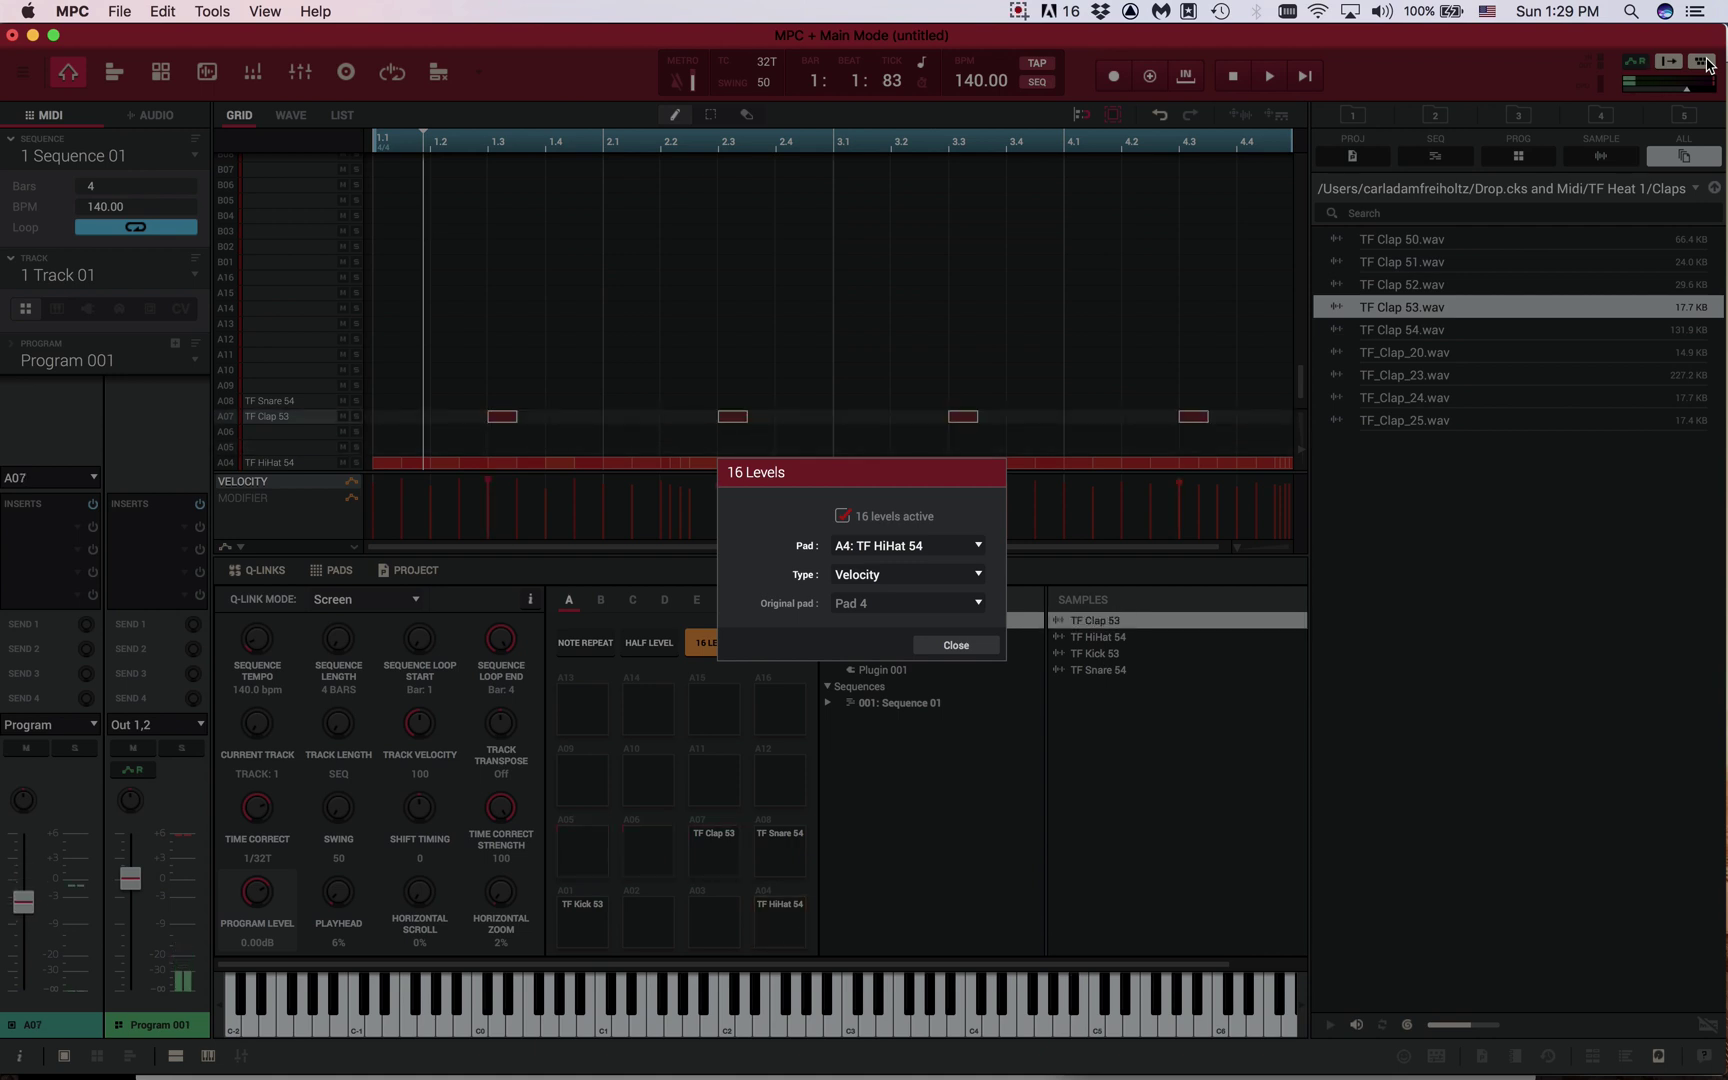
click(956, 645)
key(space)
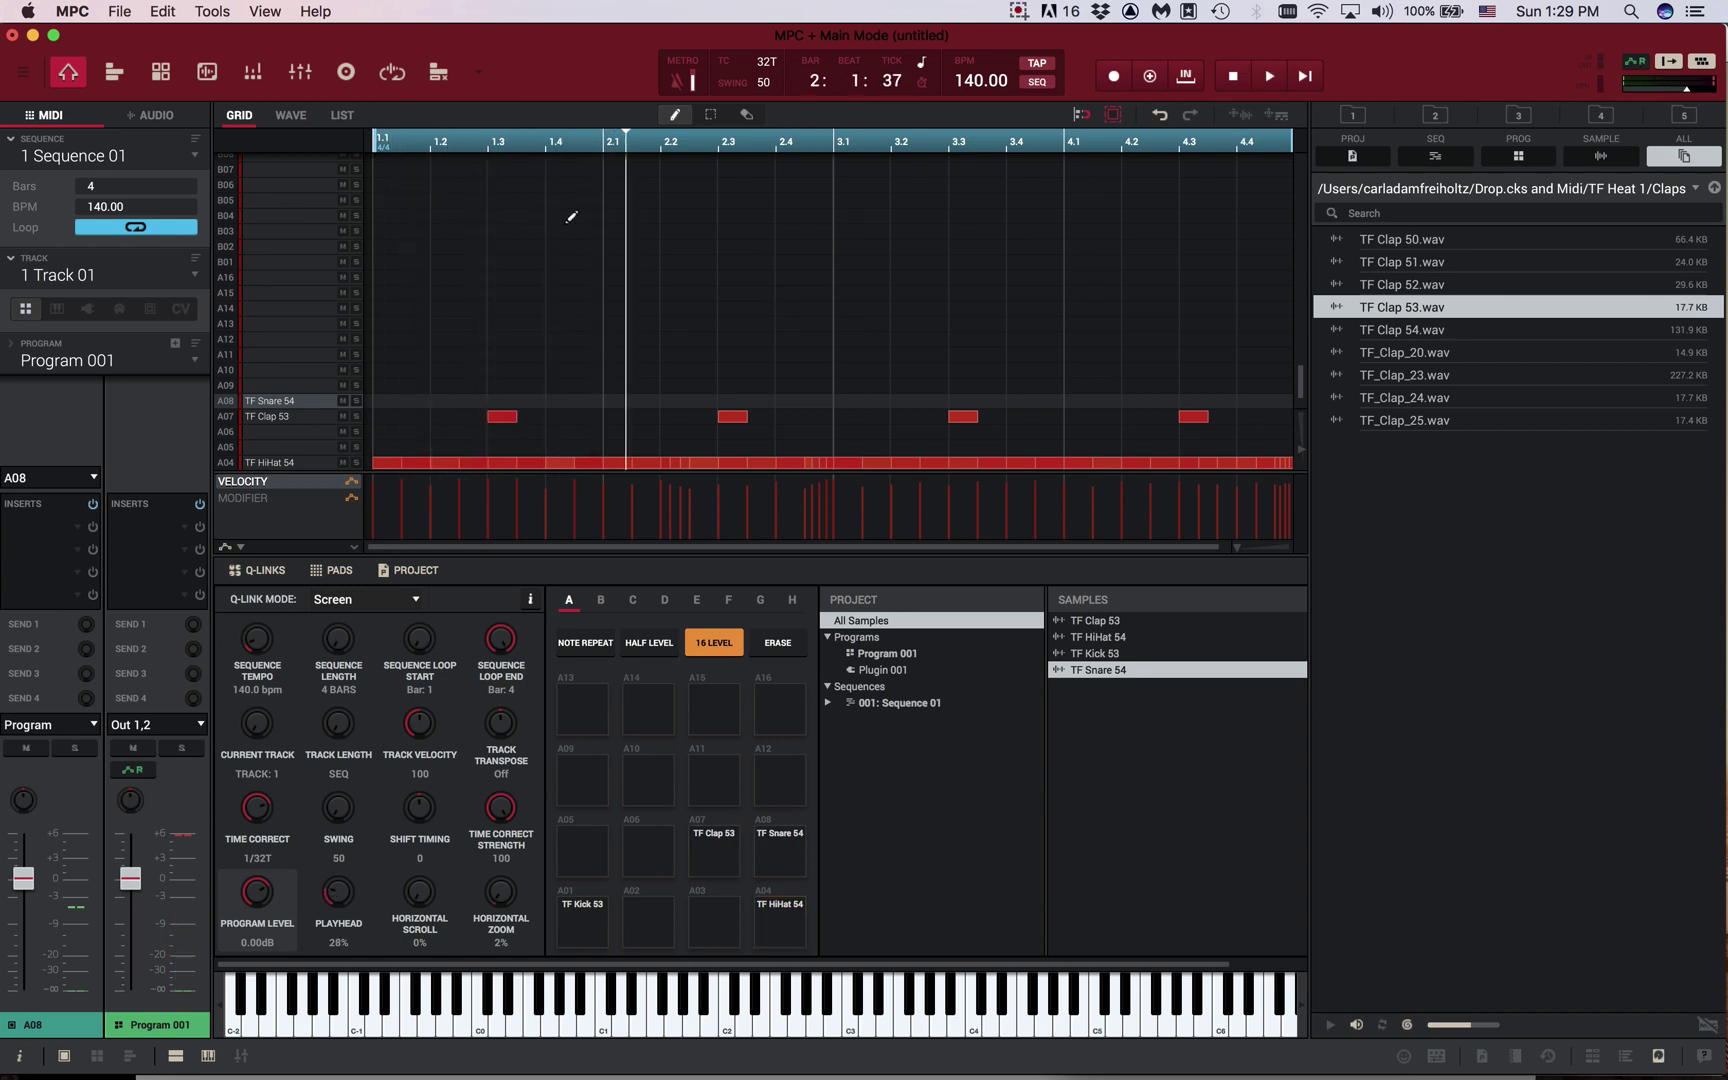
click(717, 653)
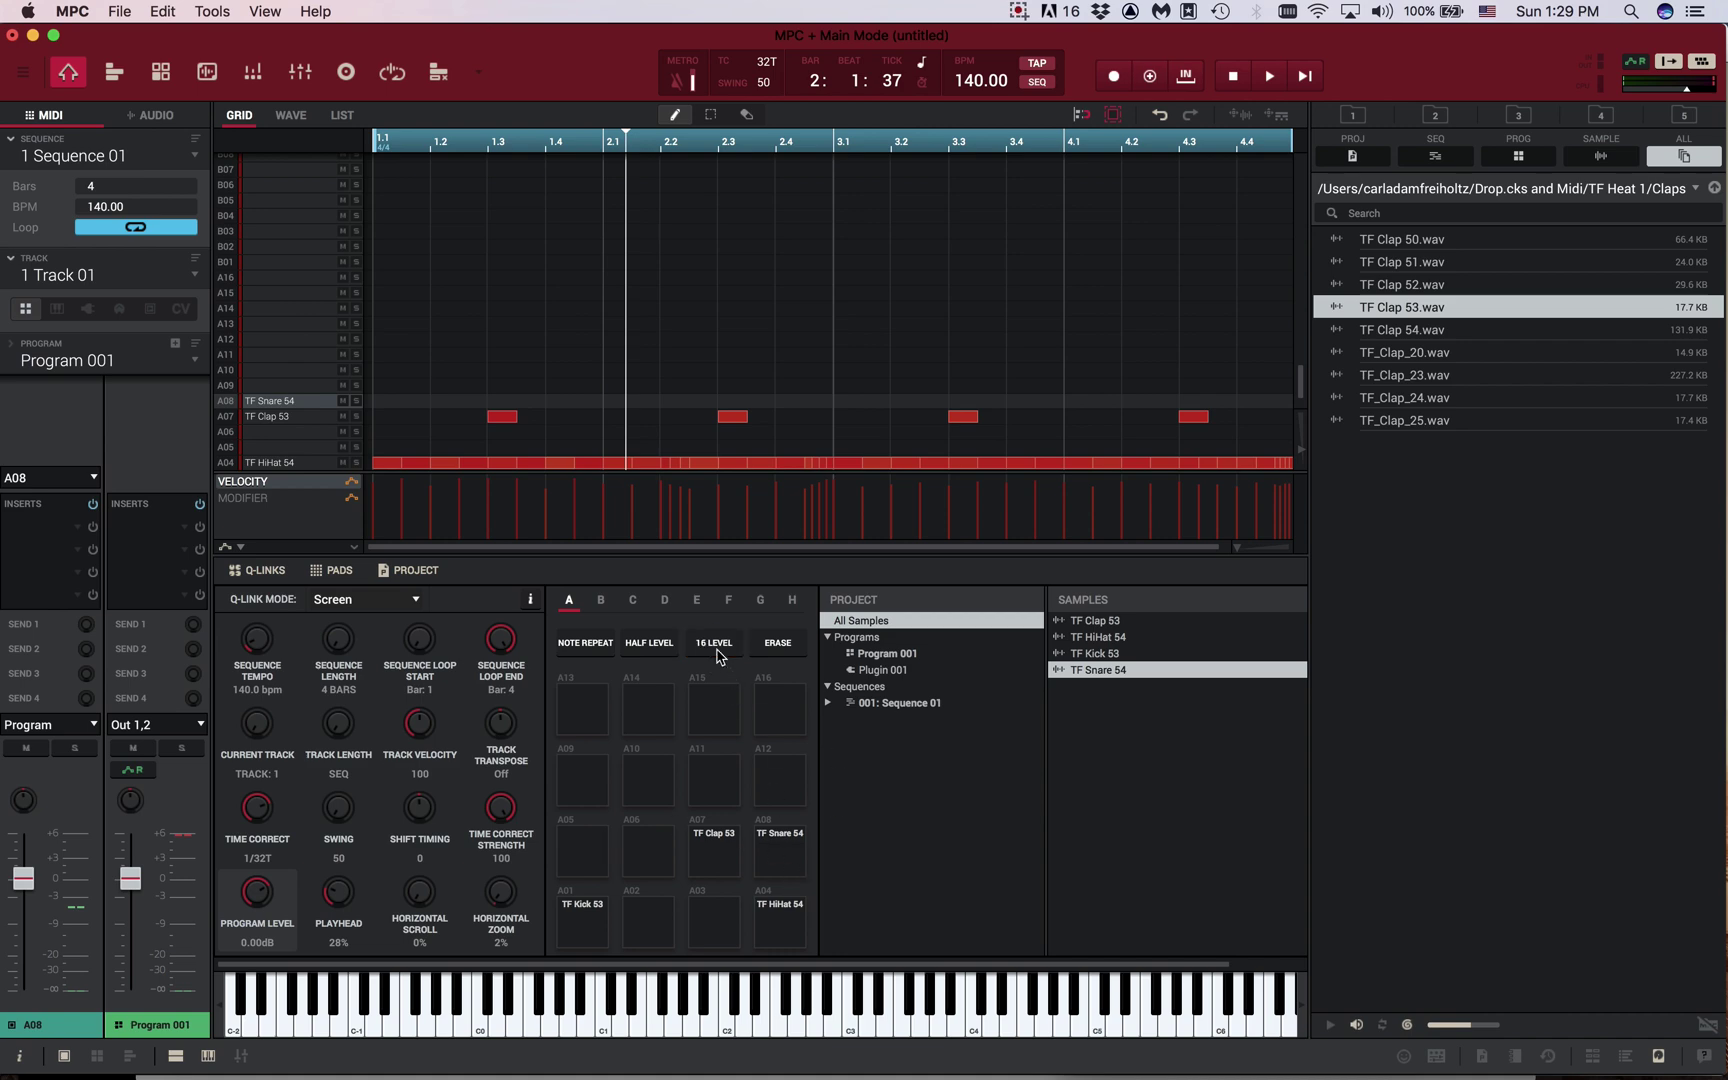
Try 16 Levels on the TF Snare 54 pad with the type set to Tune, play it over the sequence, and deactivate it
click(714, 640)
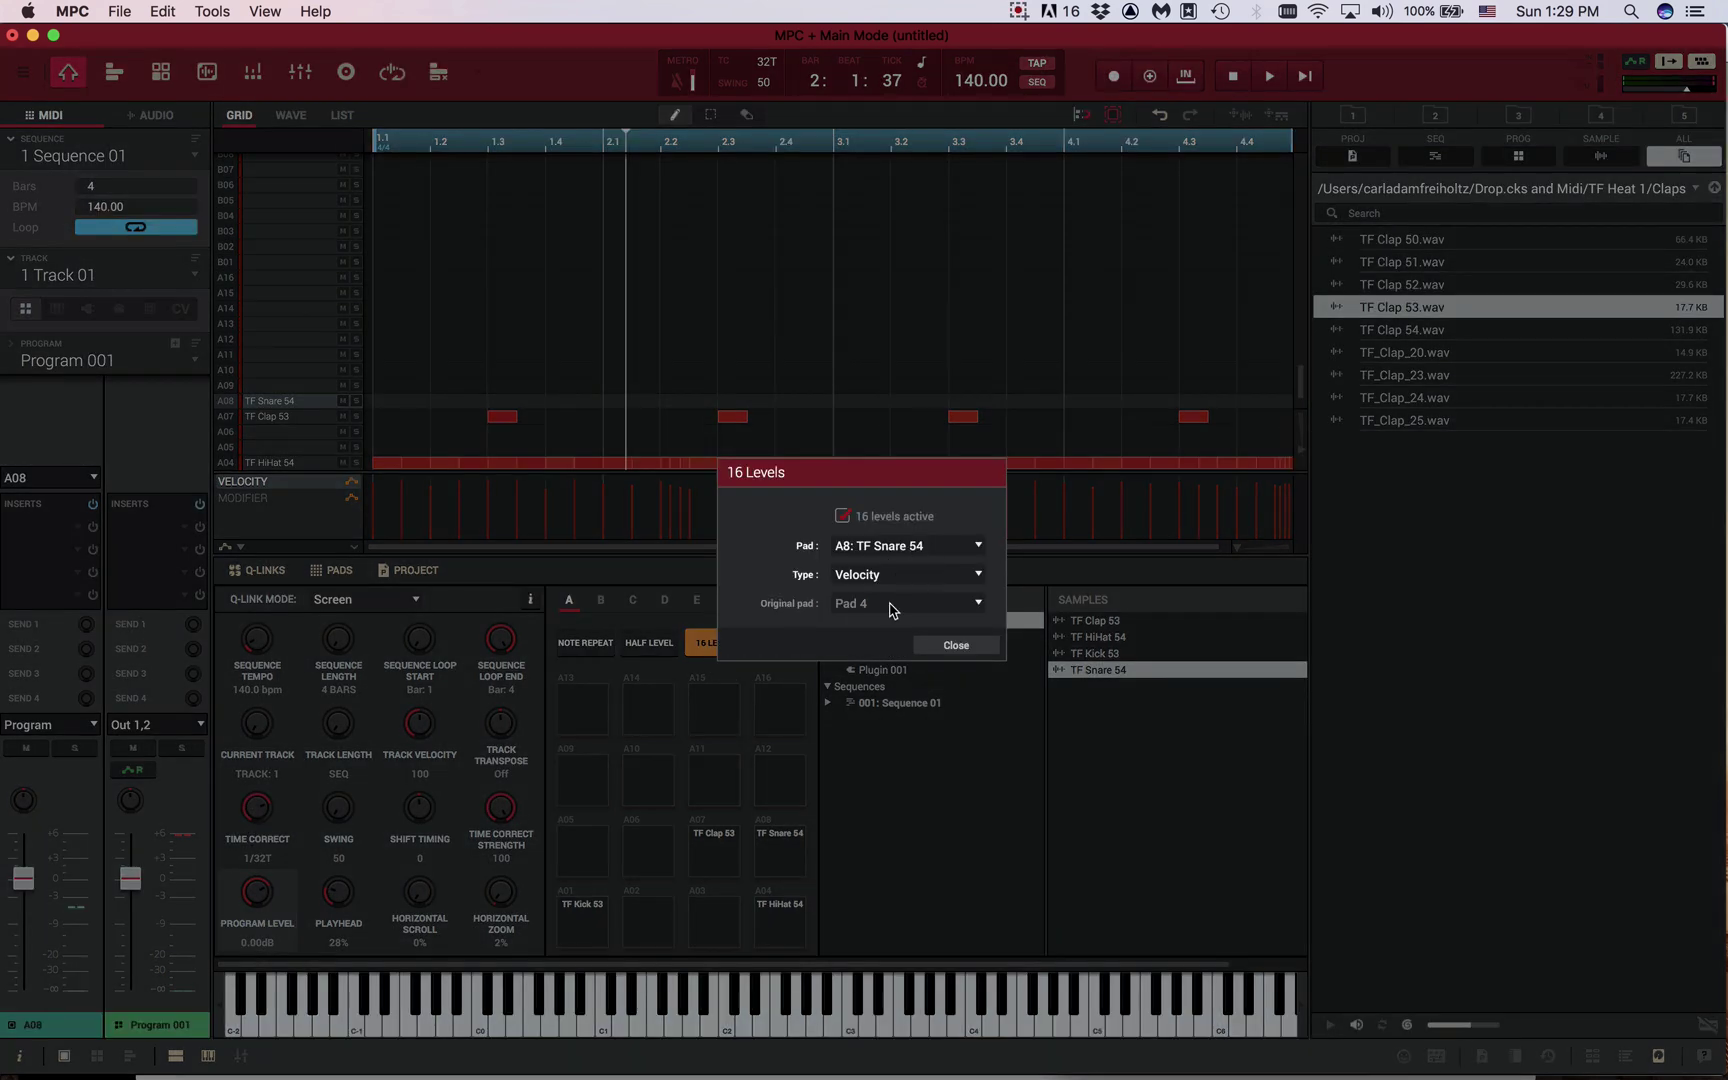
click(977, 577)
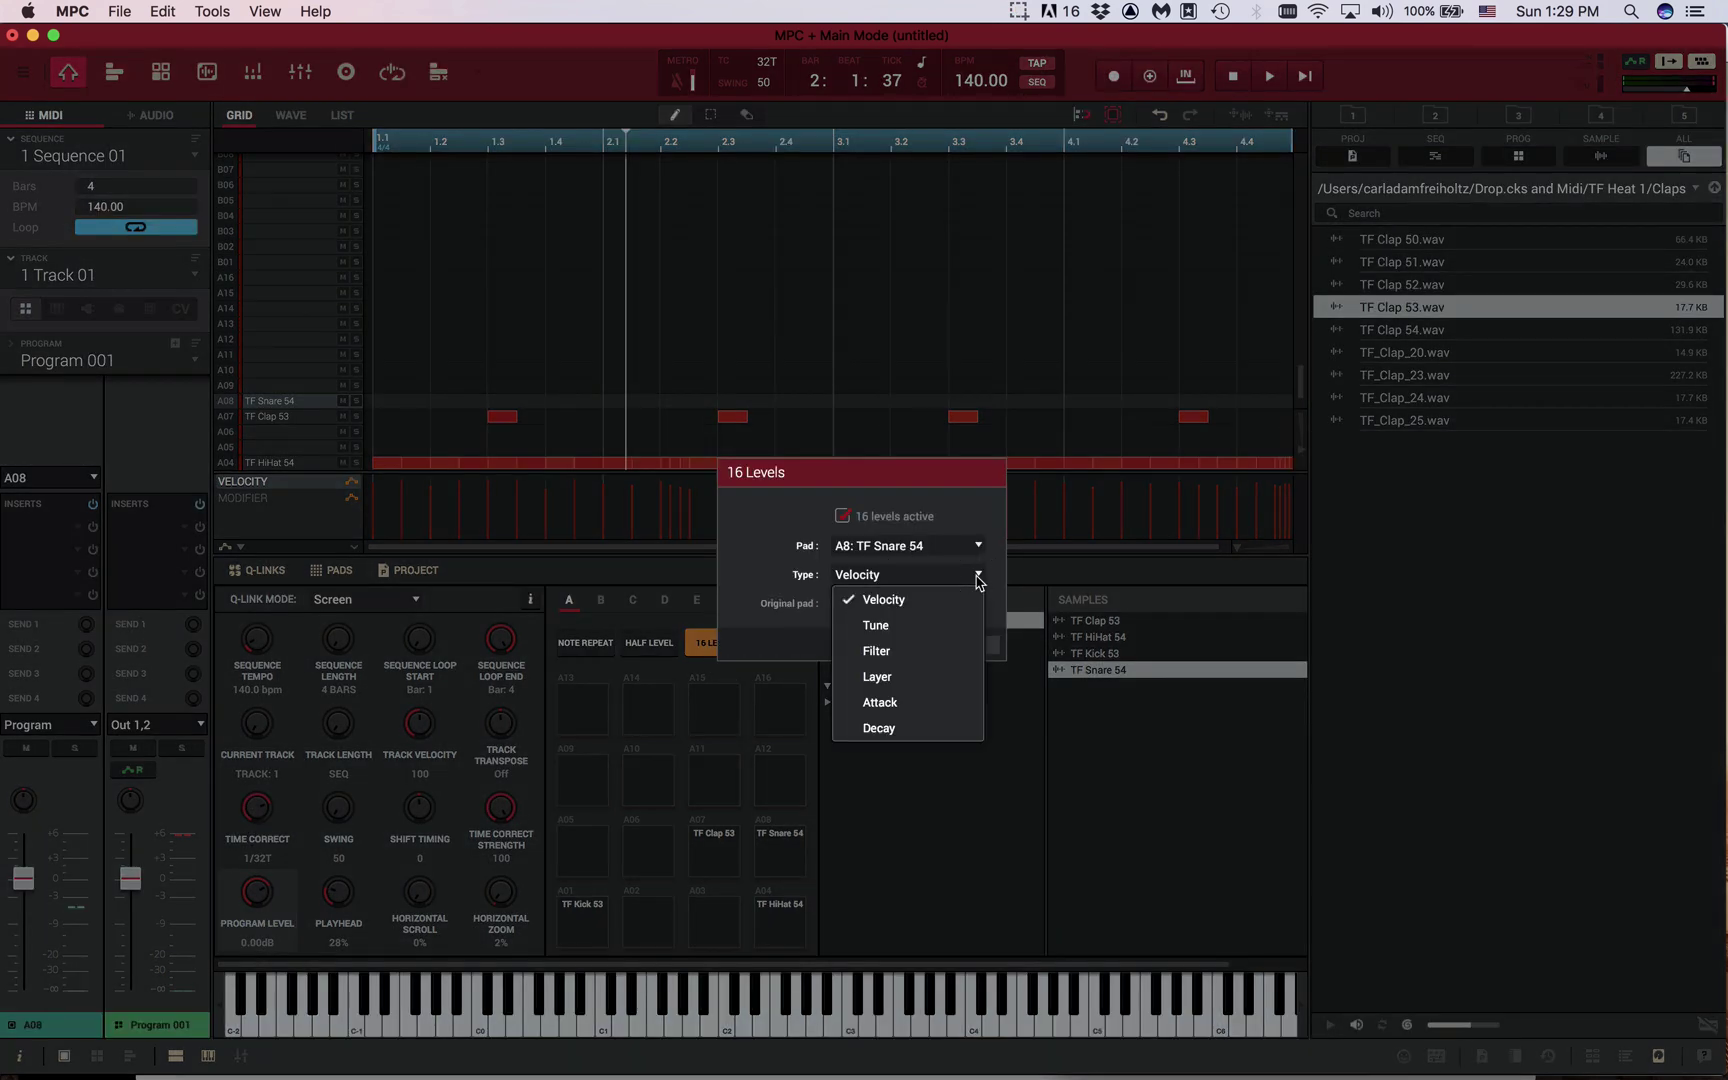
click(940, 630)
key(space)
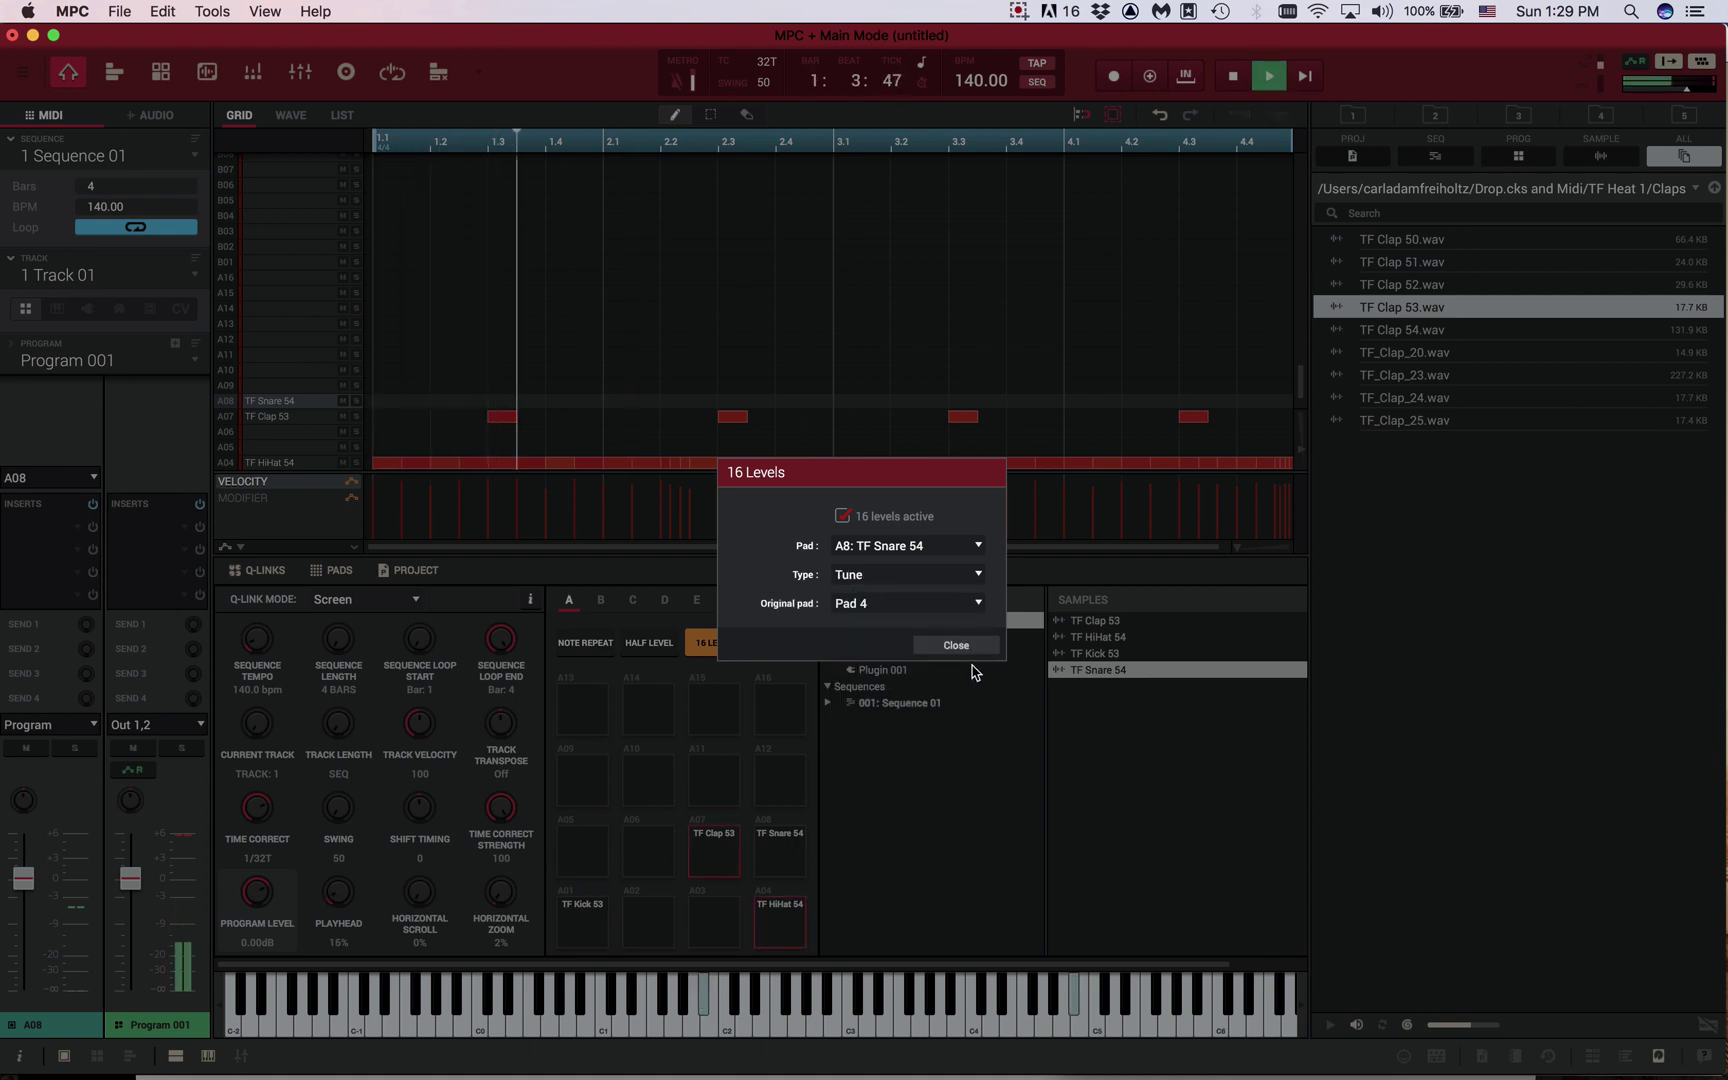
key(space)
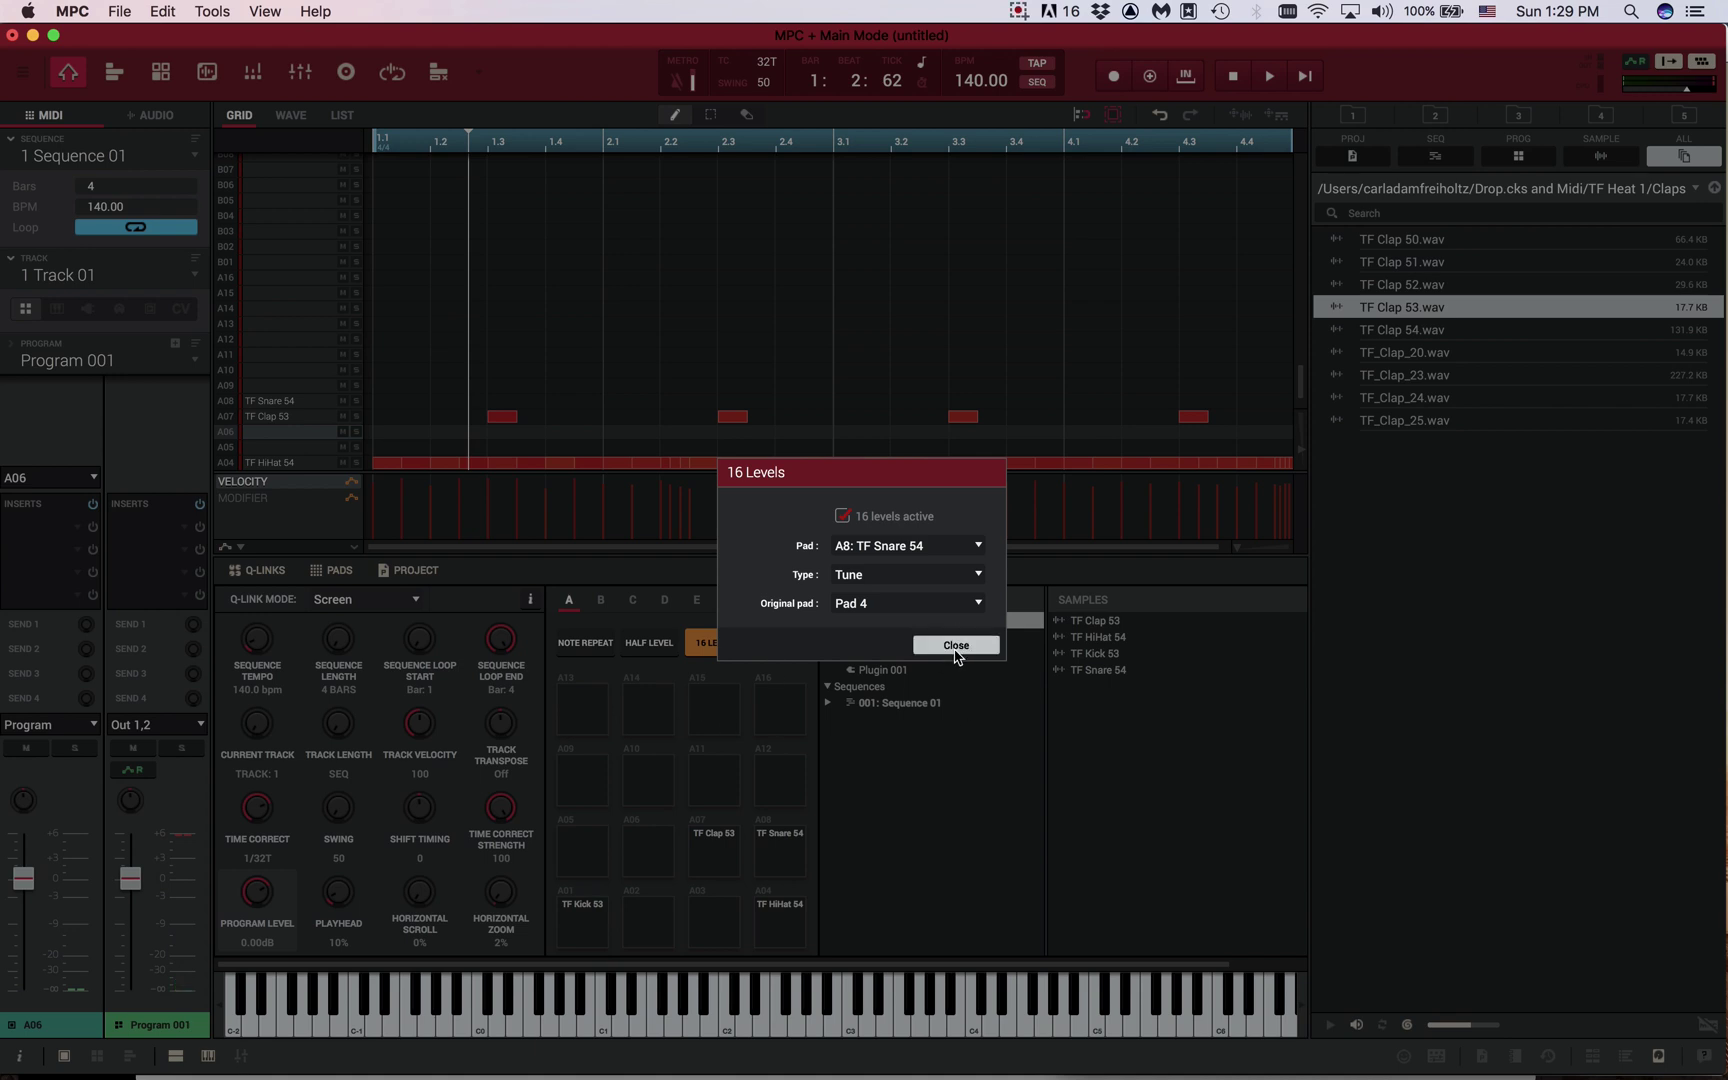
click(955, 645)
click(780, 925)
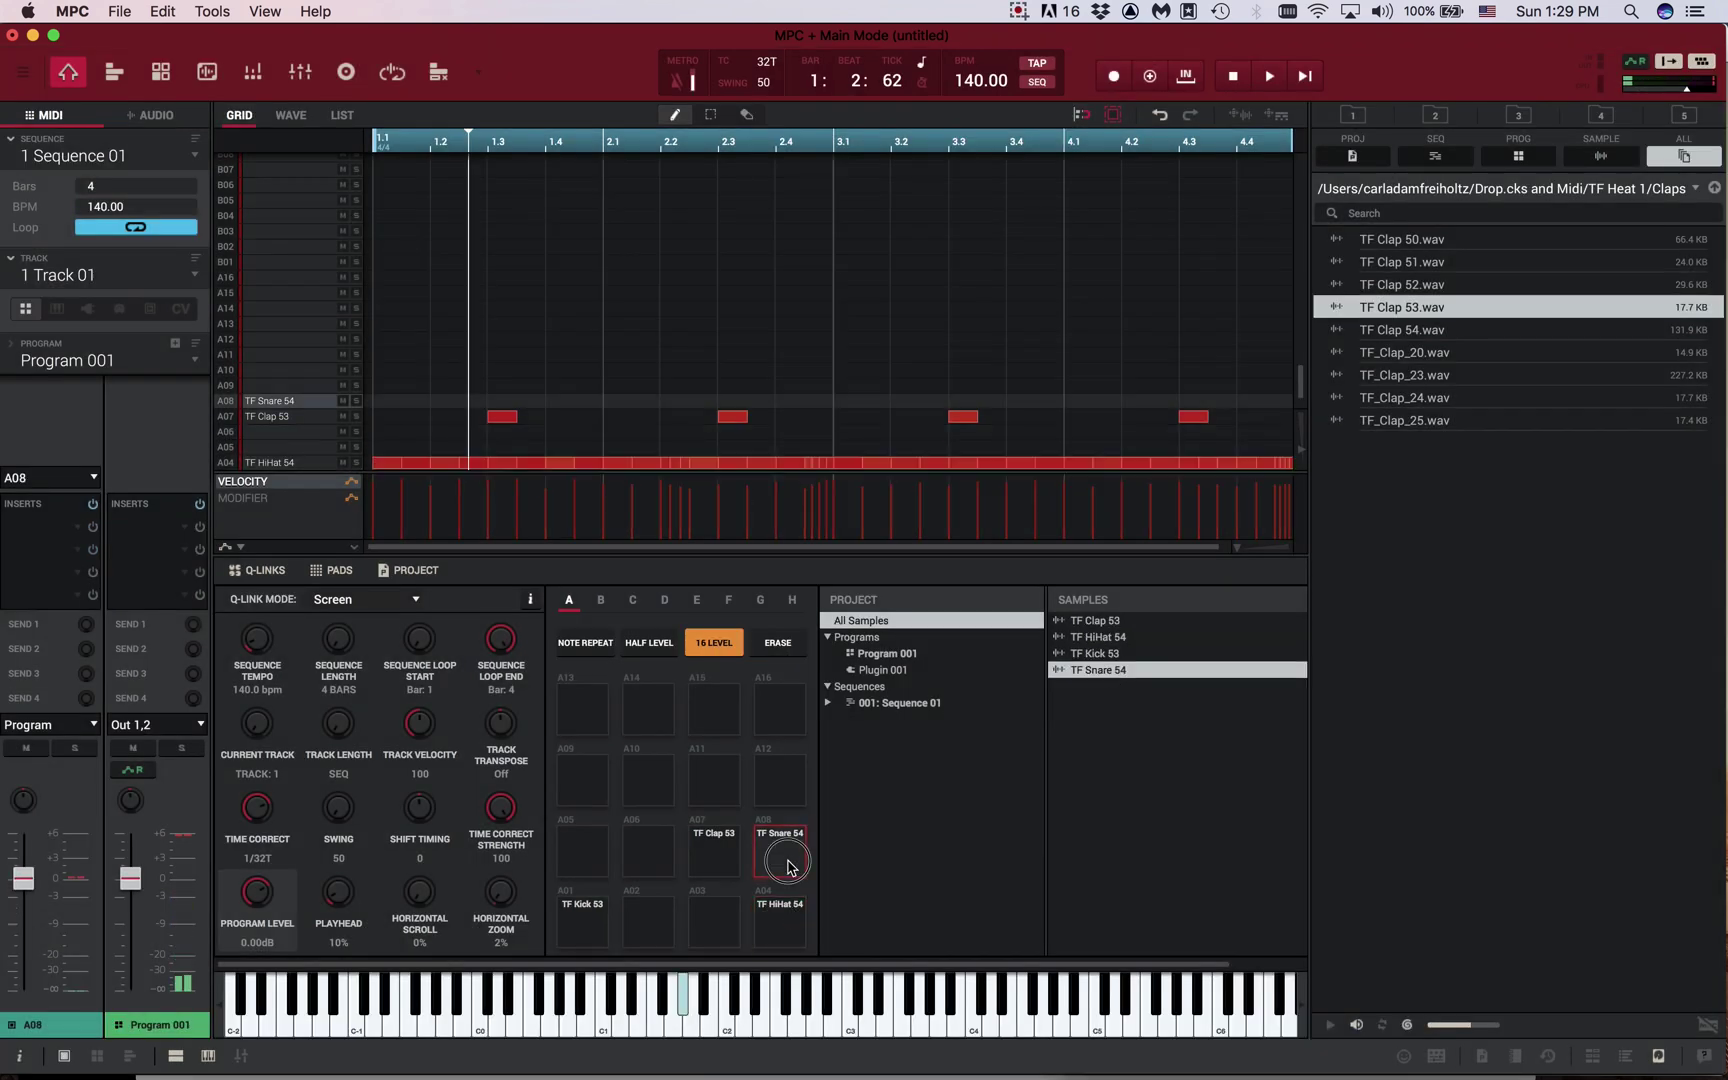
click(713, 642)
Activate 16 Levels on the TF HiHat 54 pad using the Tune type, audition different pads, and deactivate it
click(768, 918)
click(772, 922)
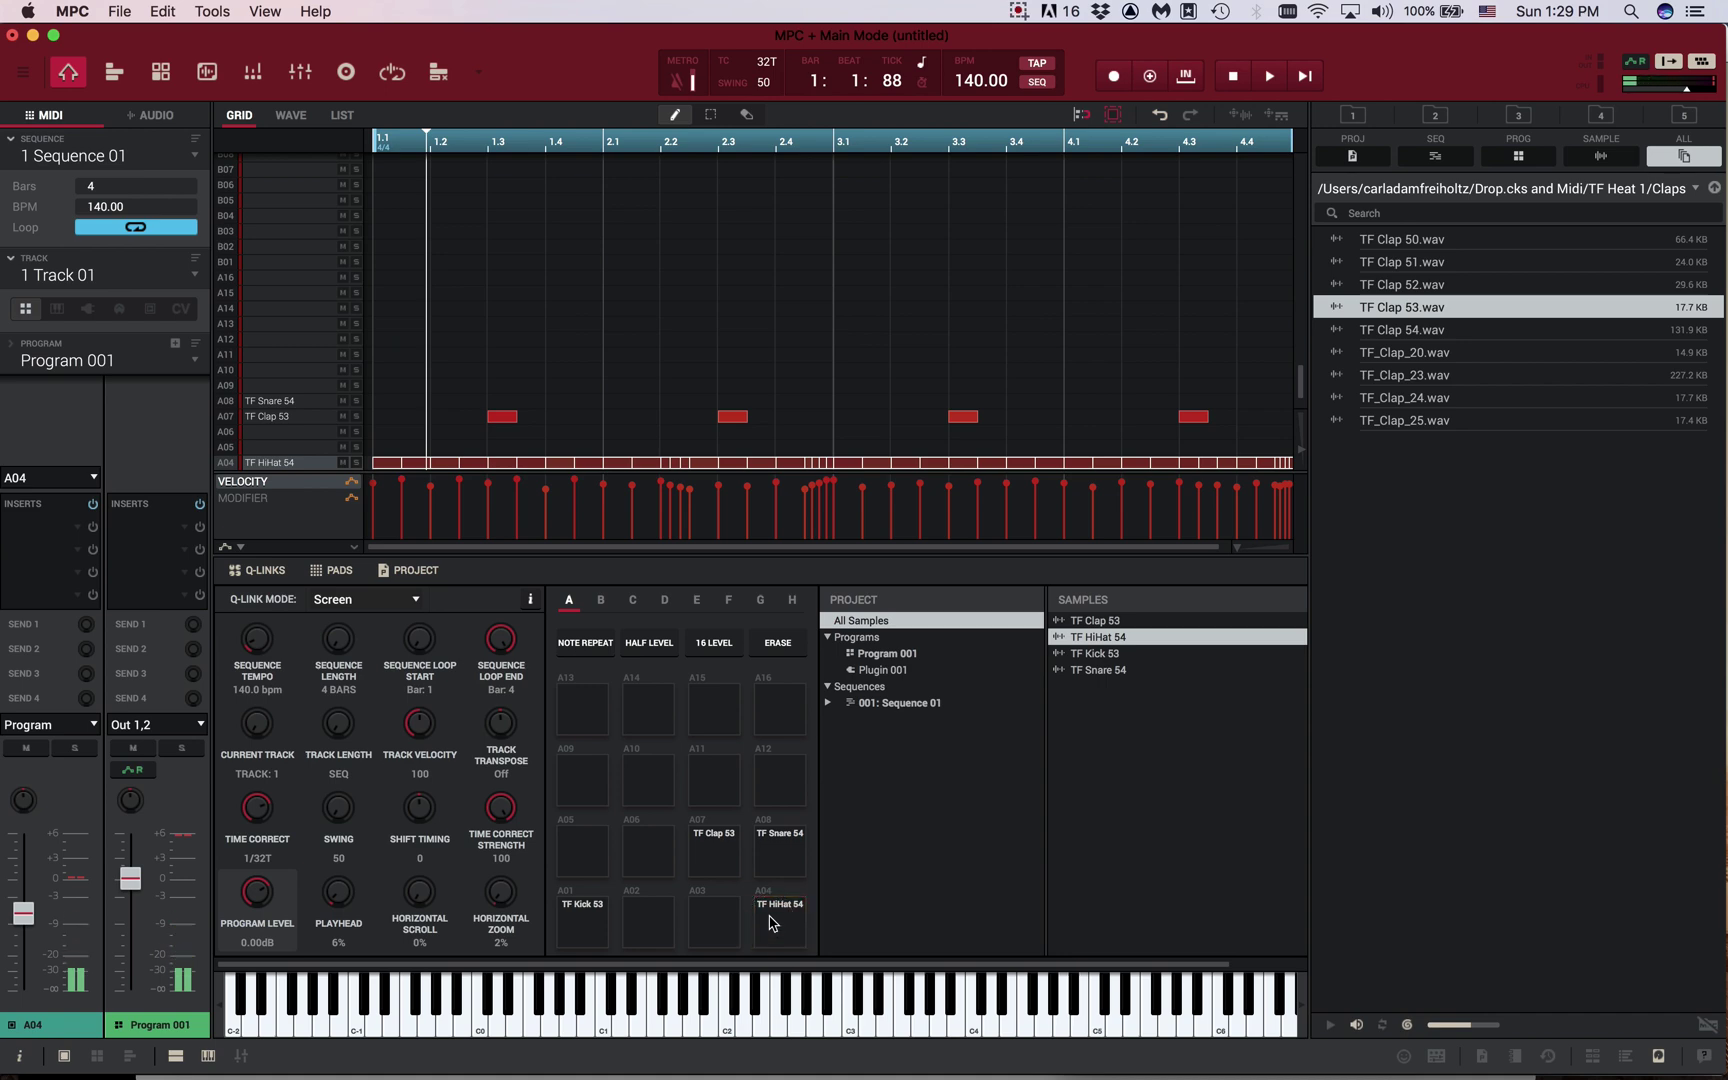
click(713, 650)
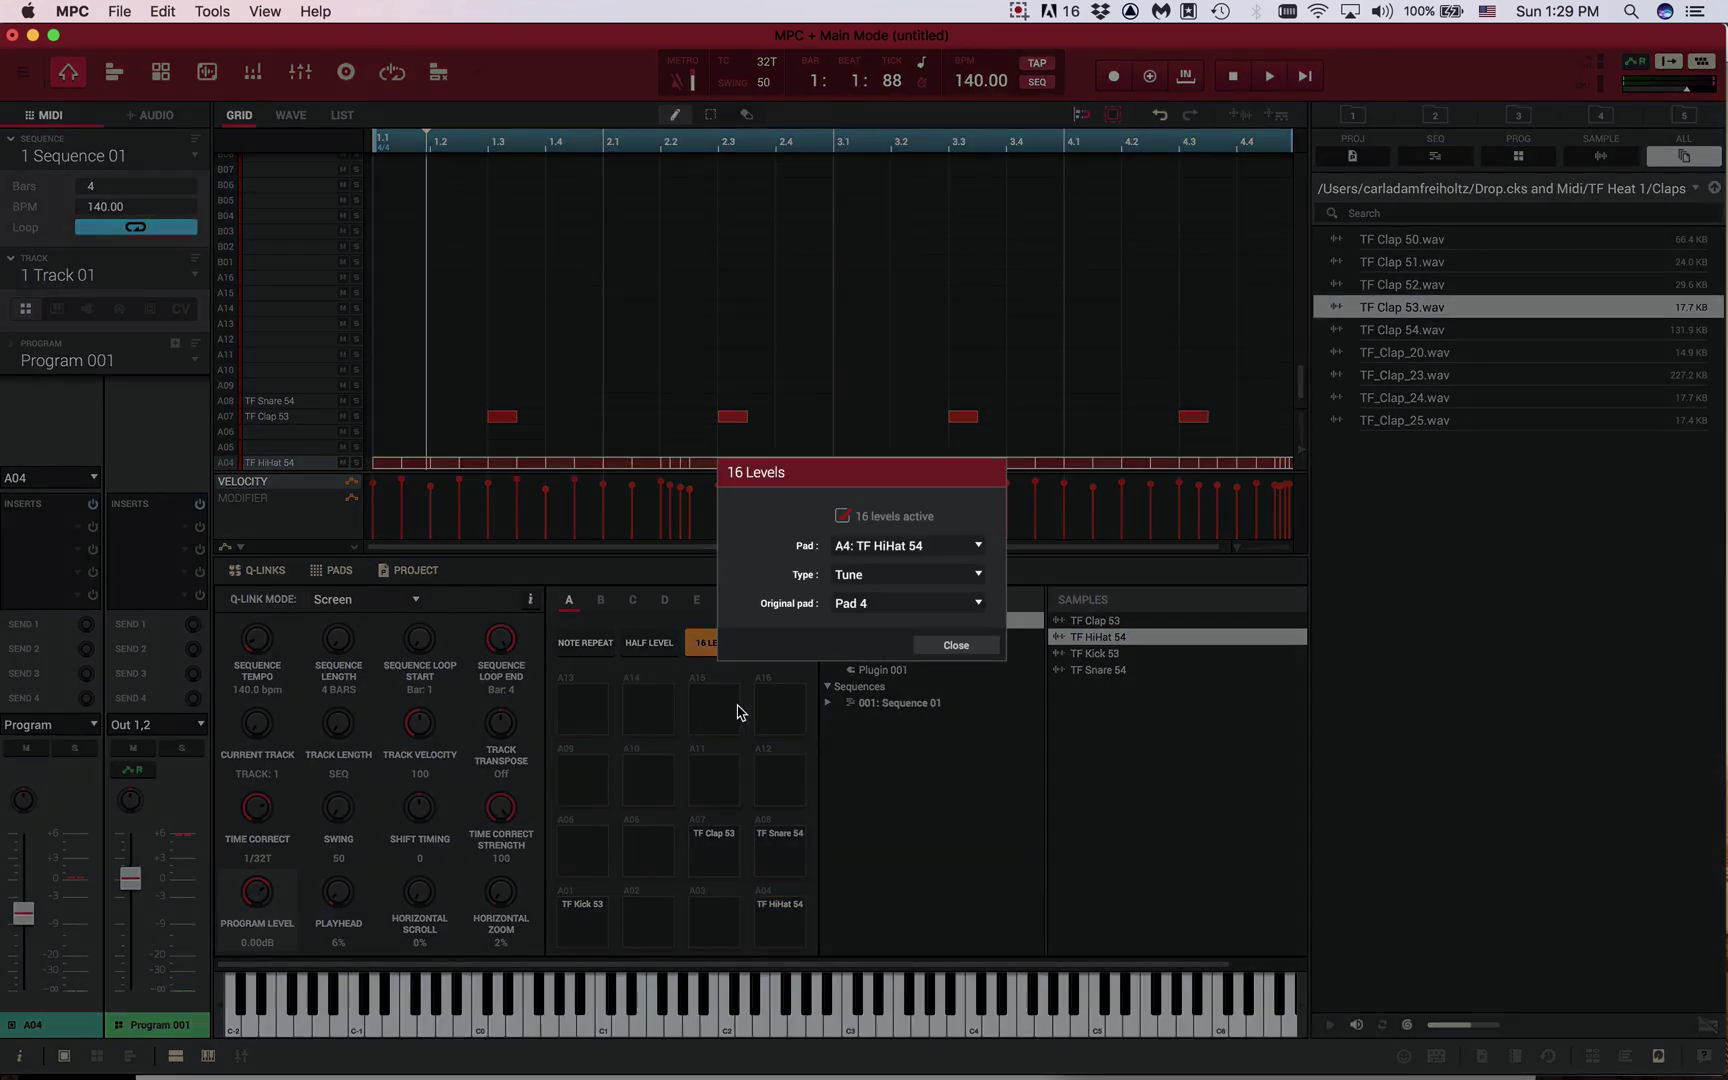
key(z)
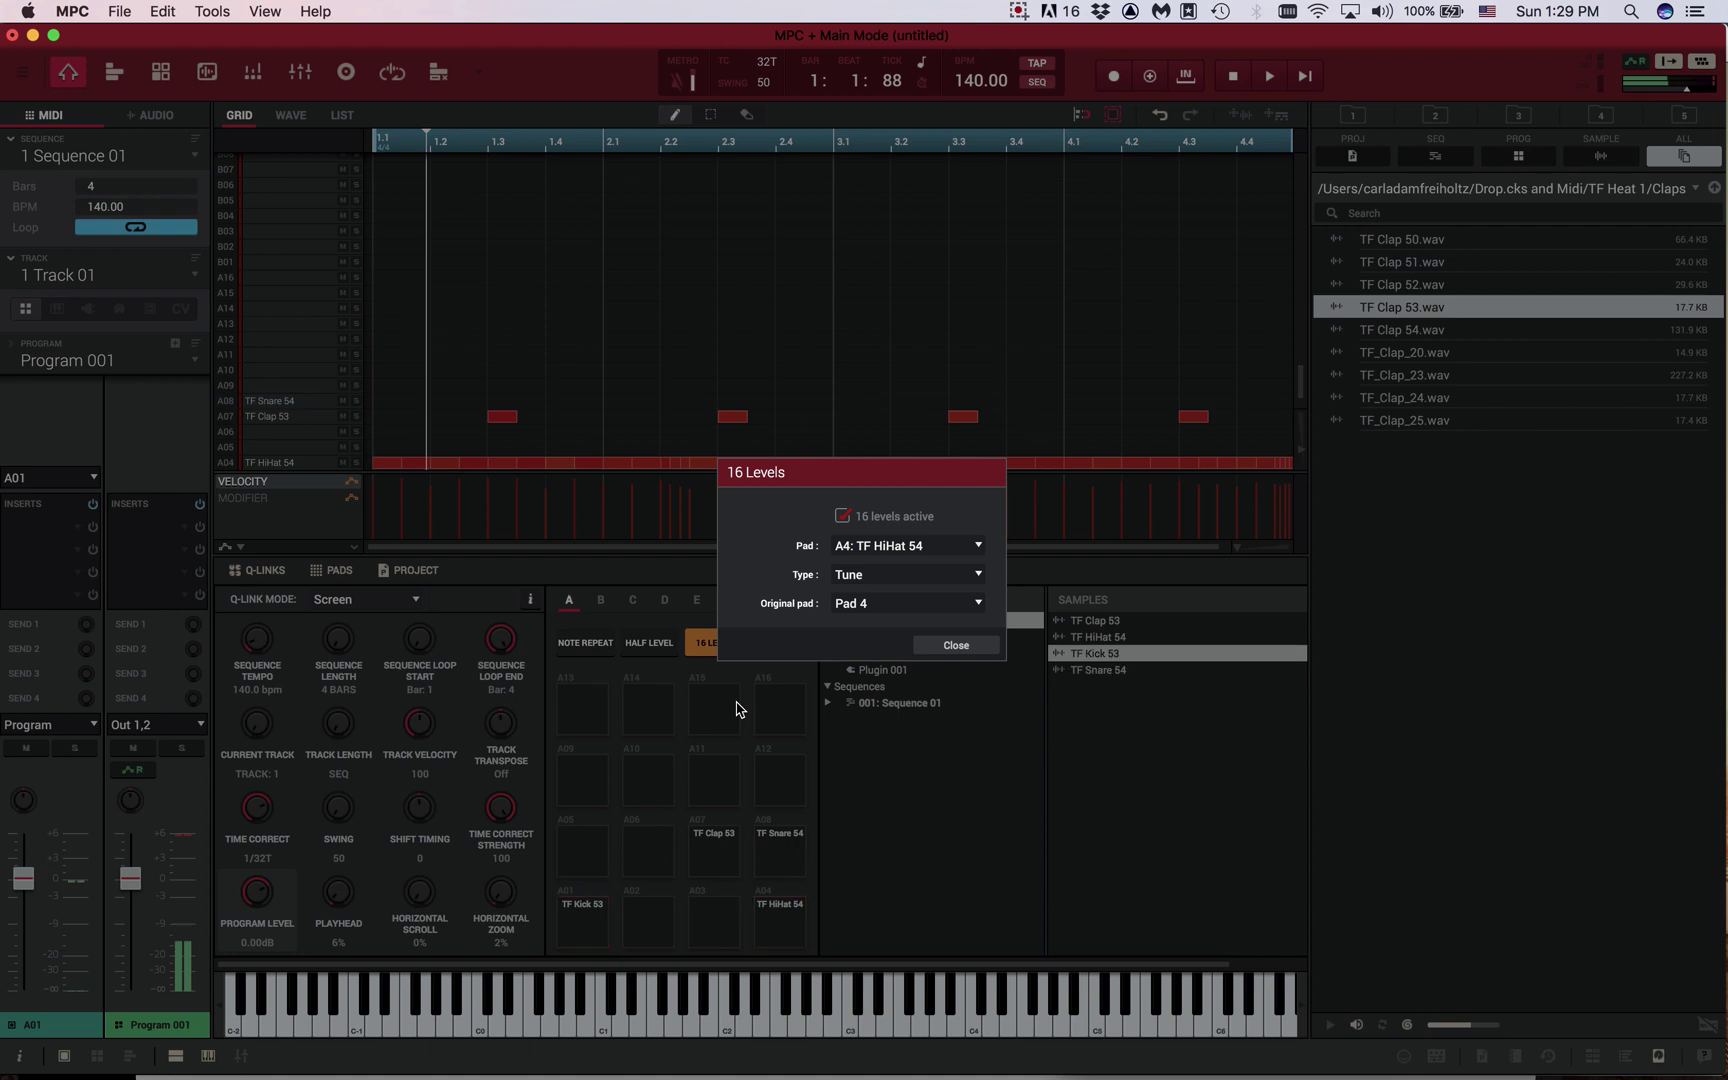
key(4)
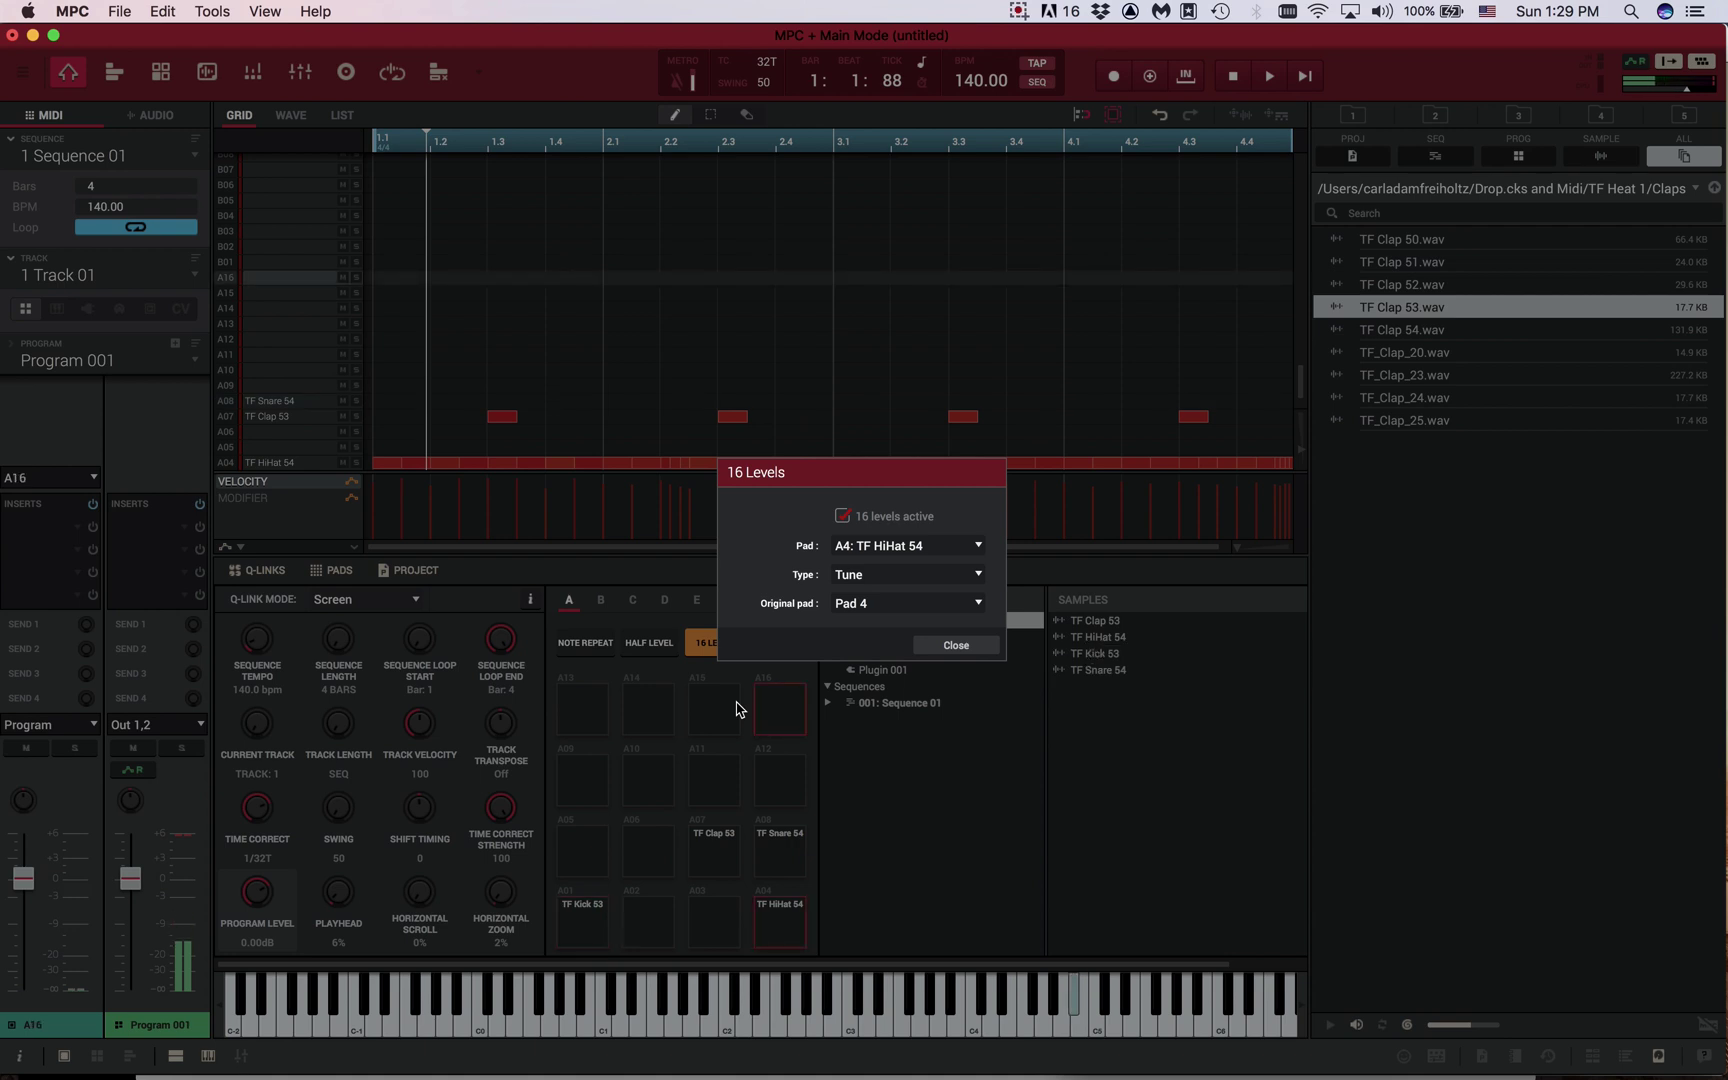
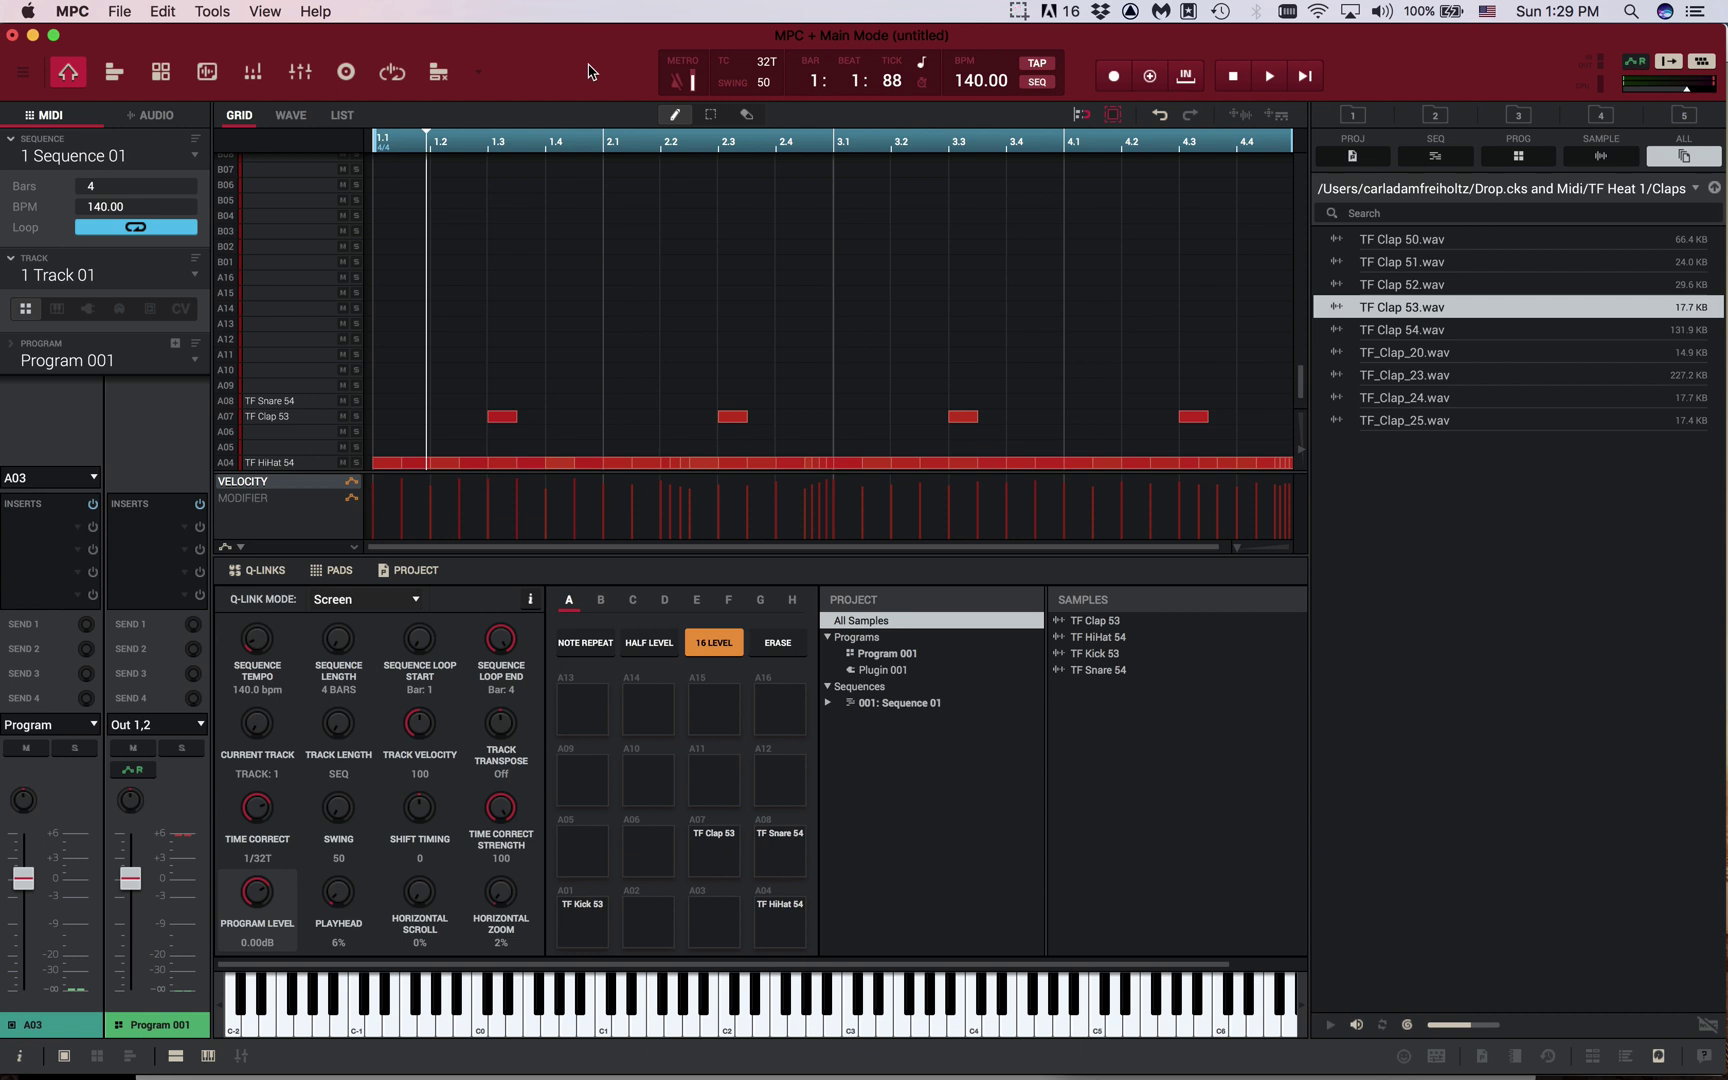
click(726, 652)
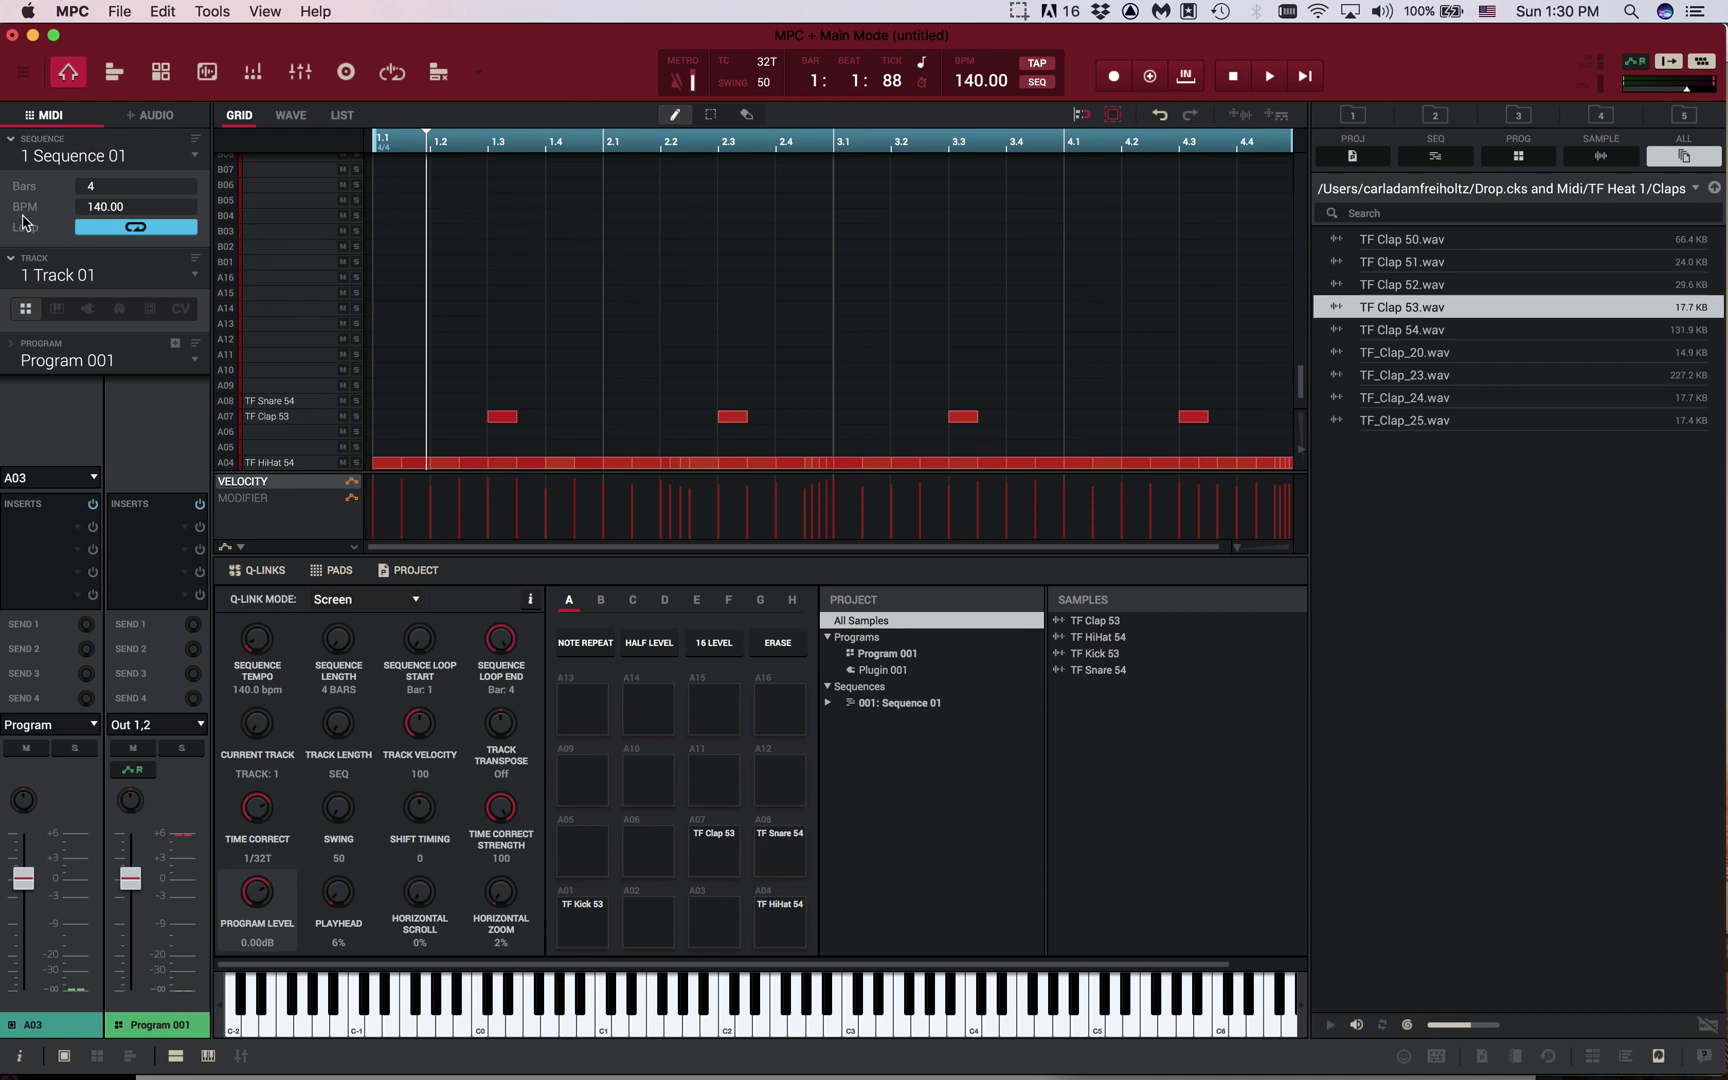
In Track View, select unused MIDI track 2 and rename it hihat
click(114, 72)
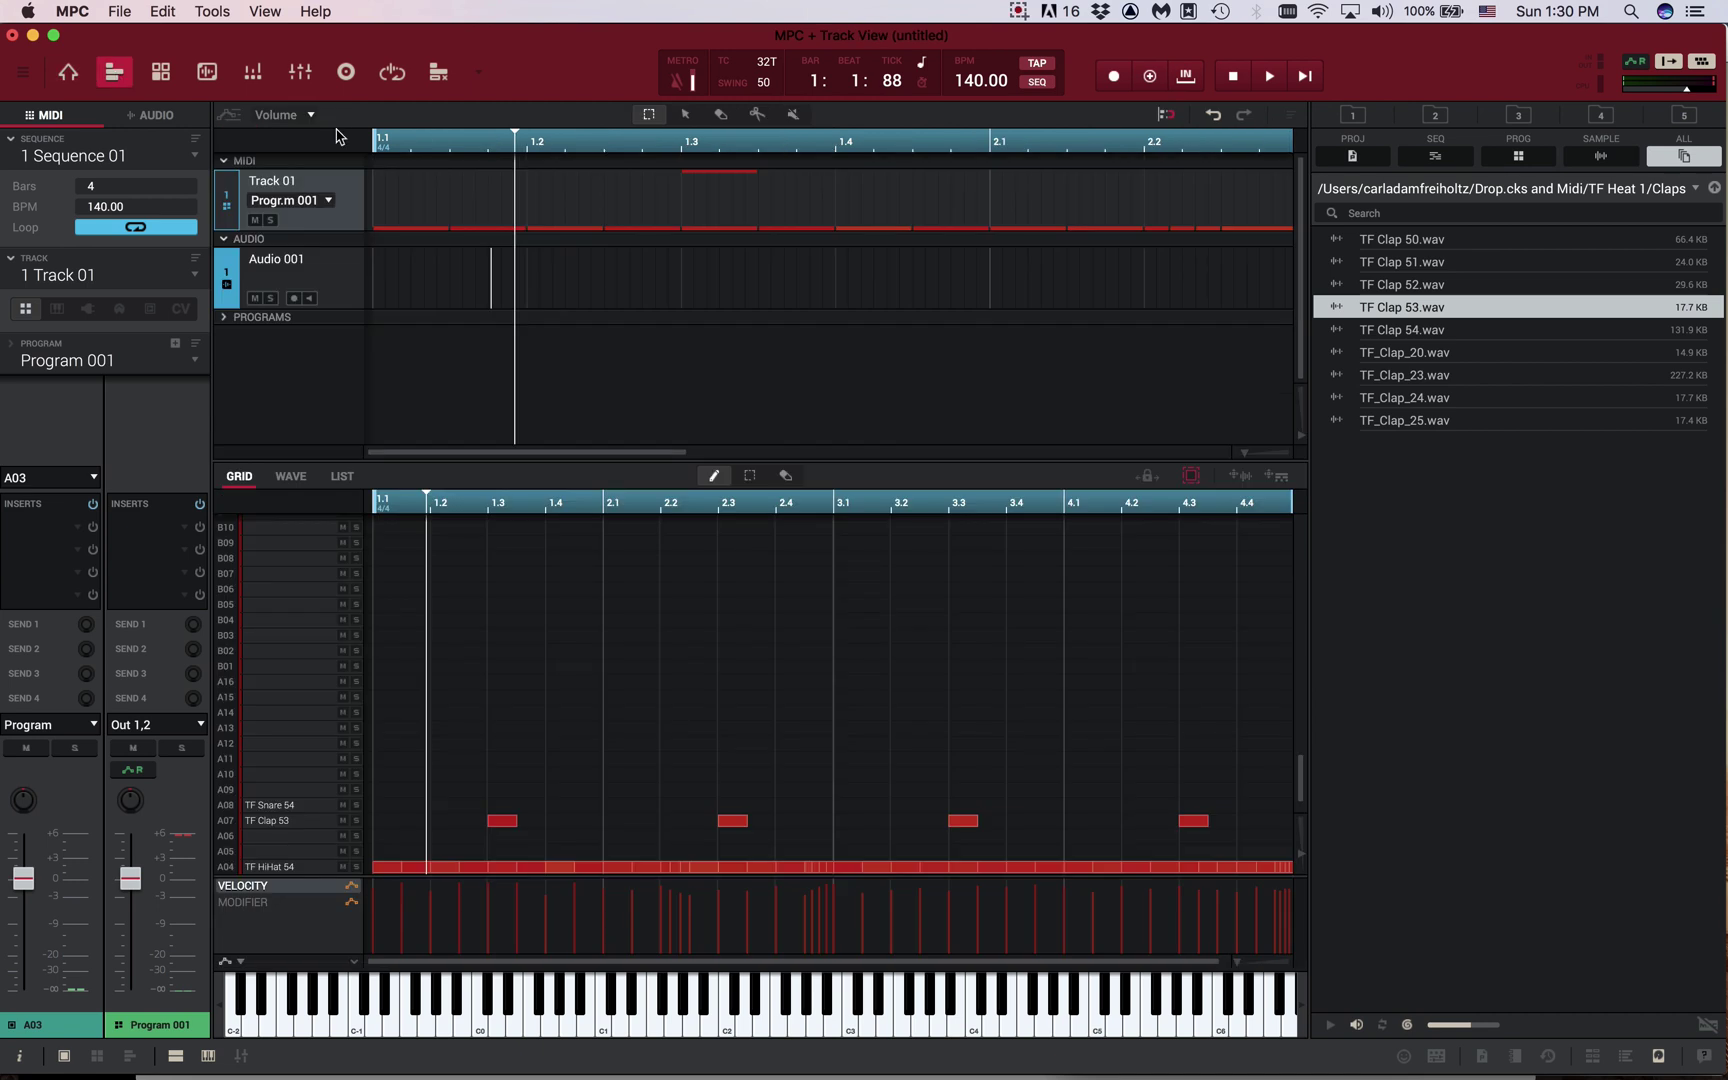
click(196, 276)
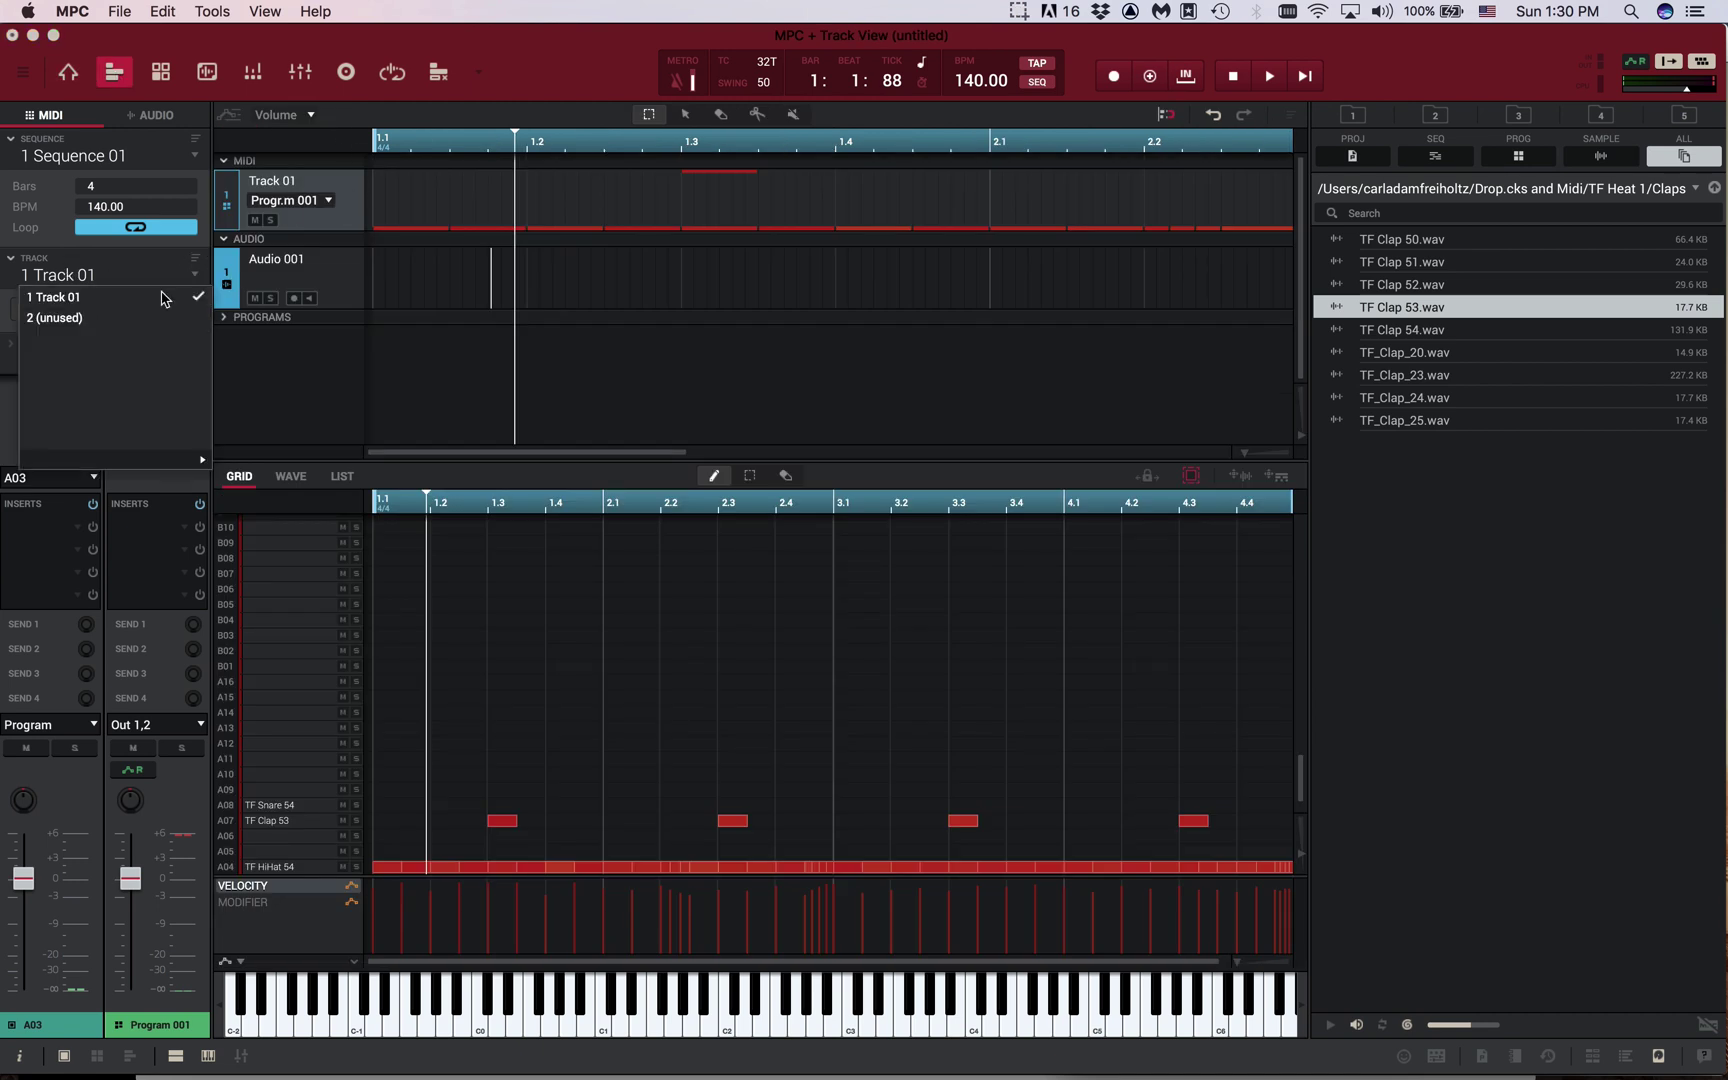
click(147, 320)
click(291, 262)
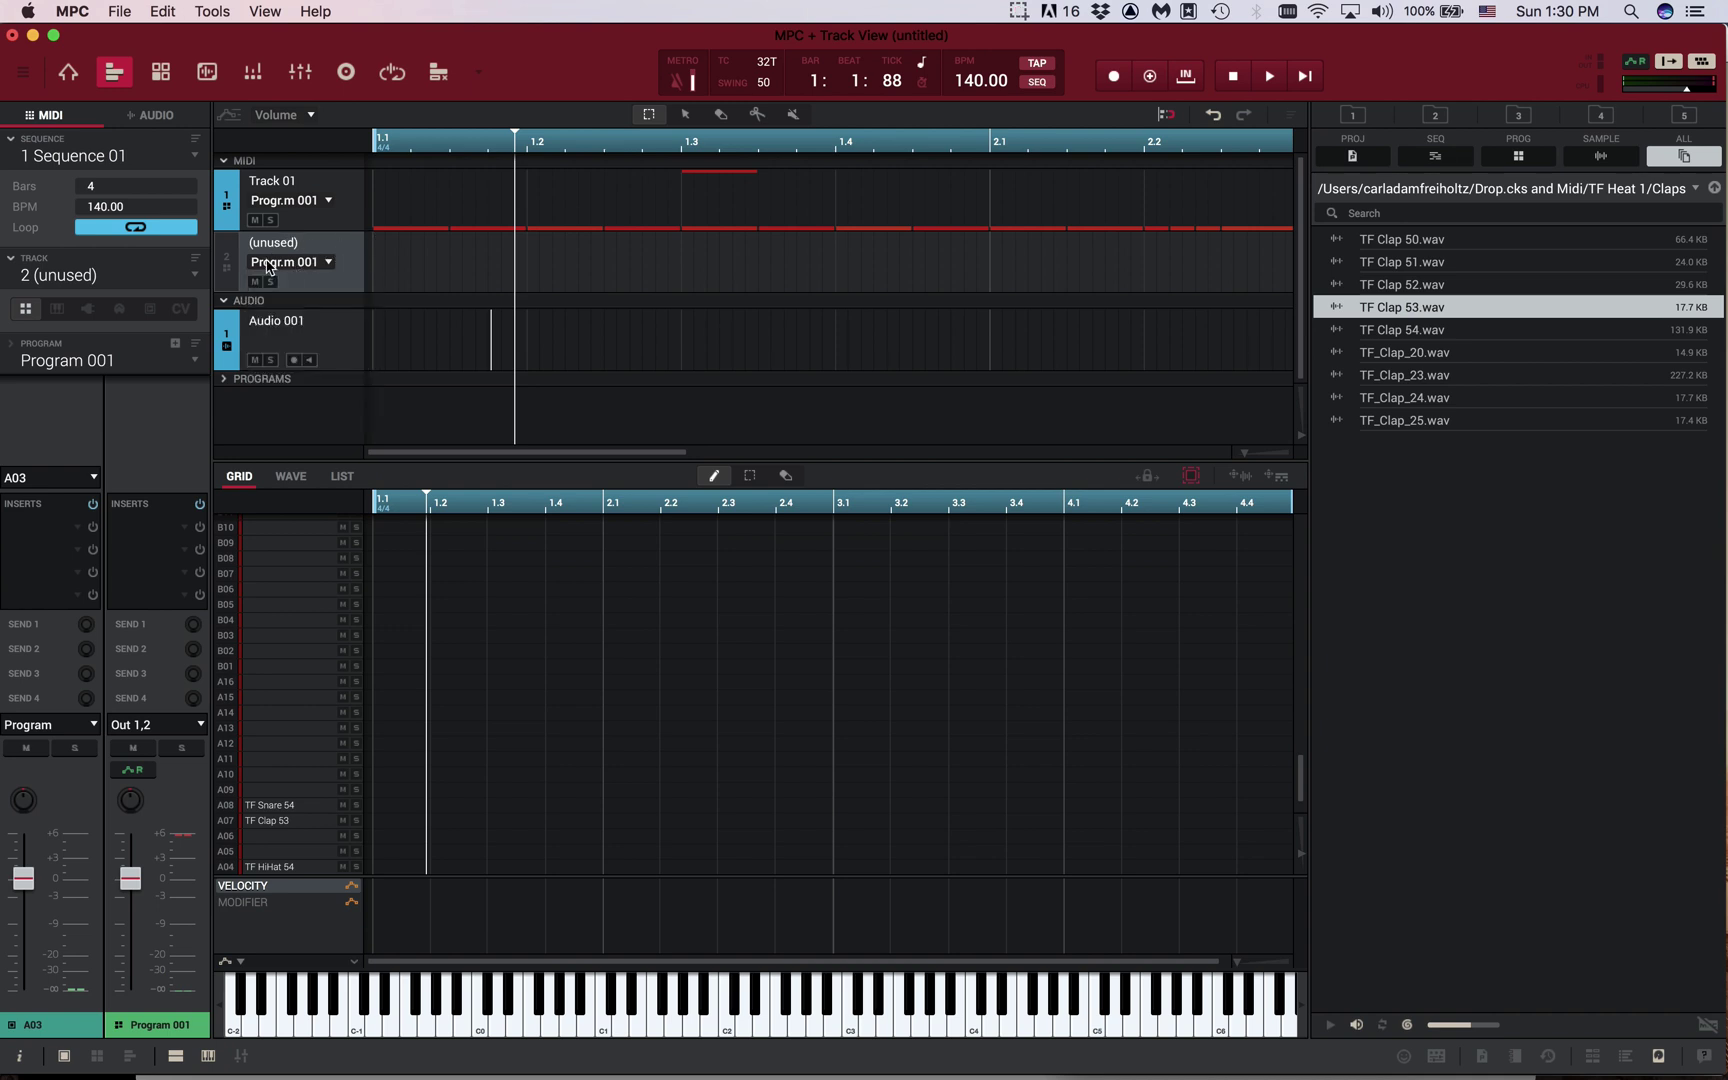
double_click(57, 276)
text(hiha)
key(Return)
click(89, 311)
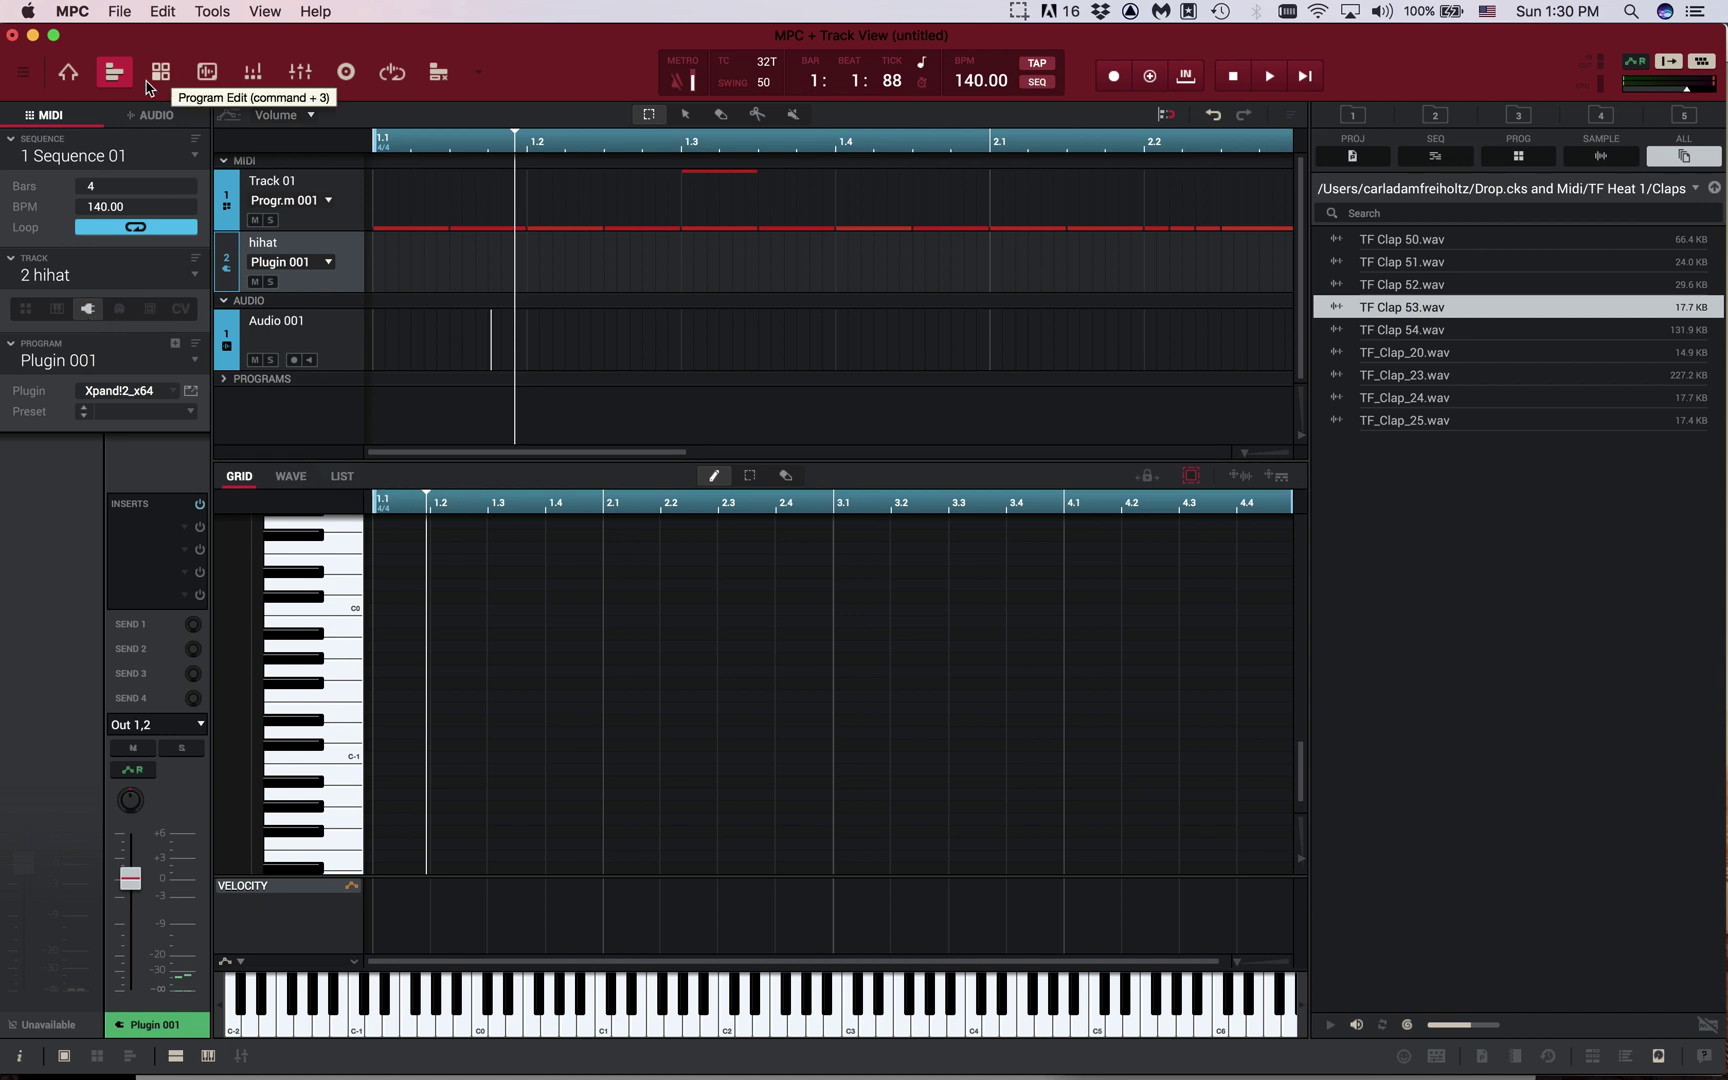
click(293, 485)
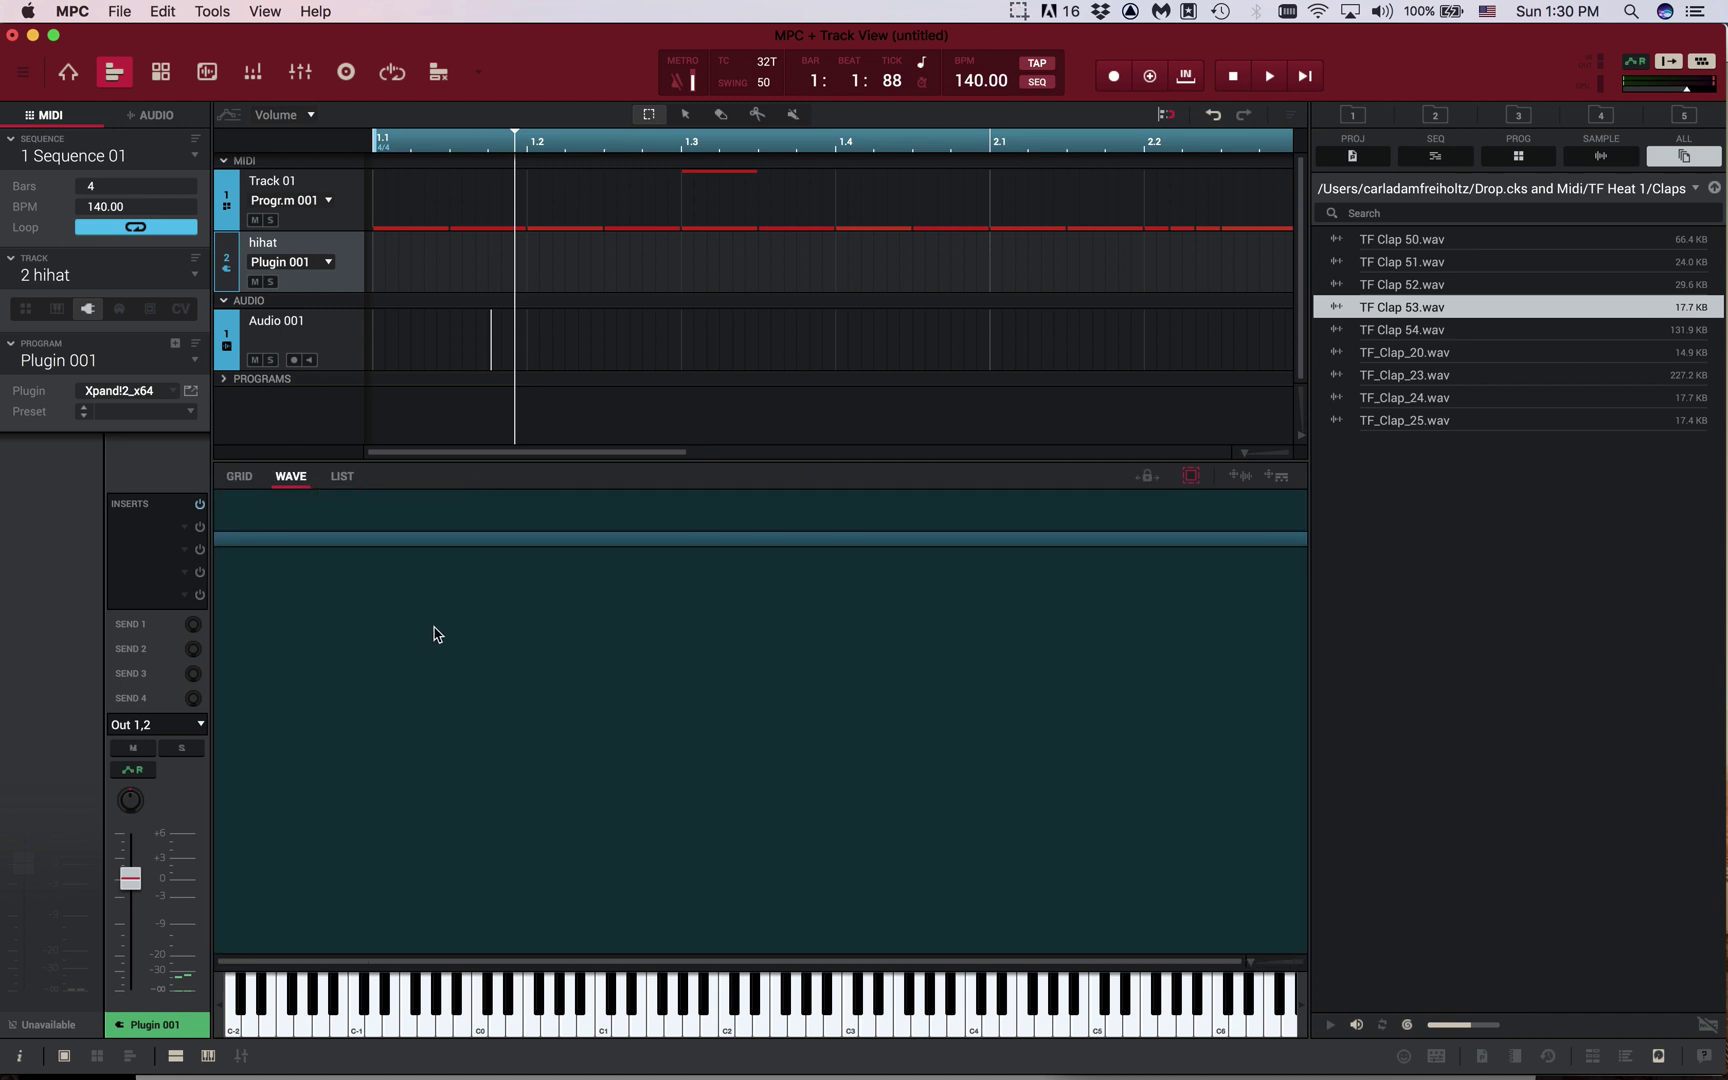
click(240, 478)
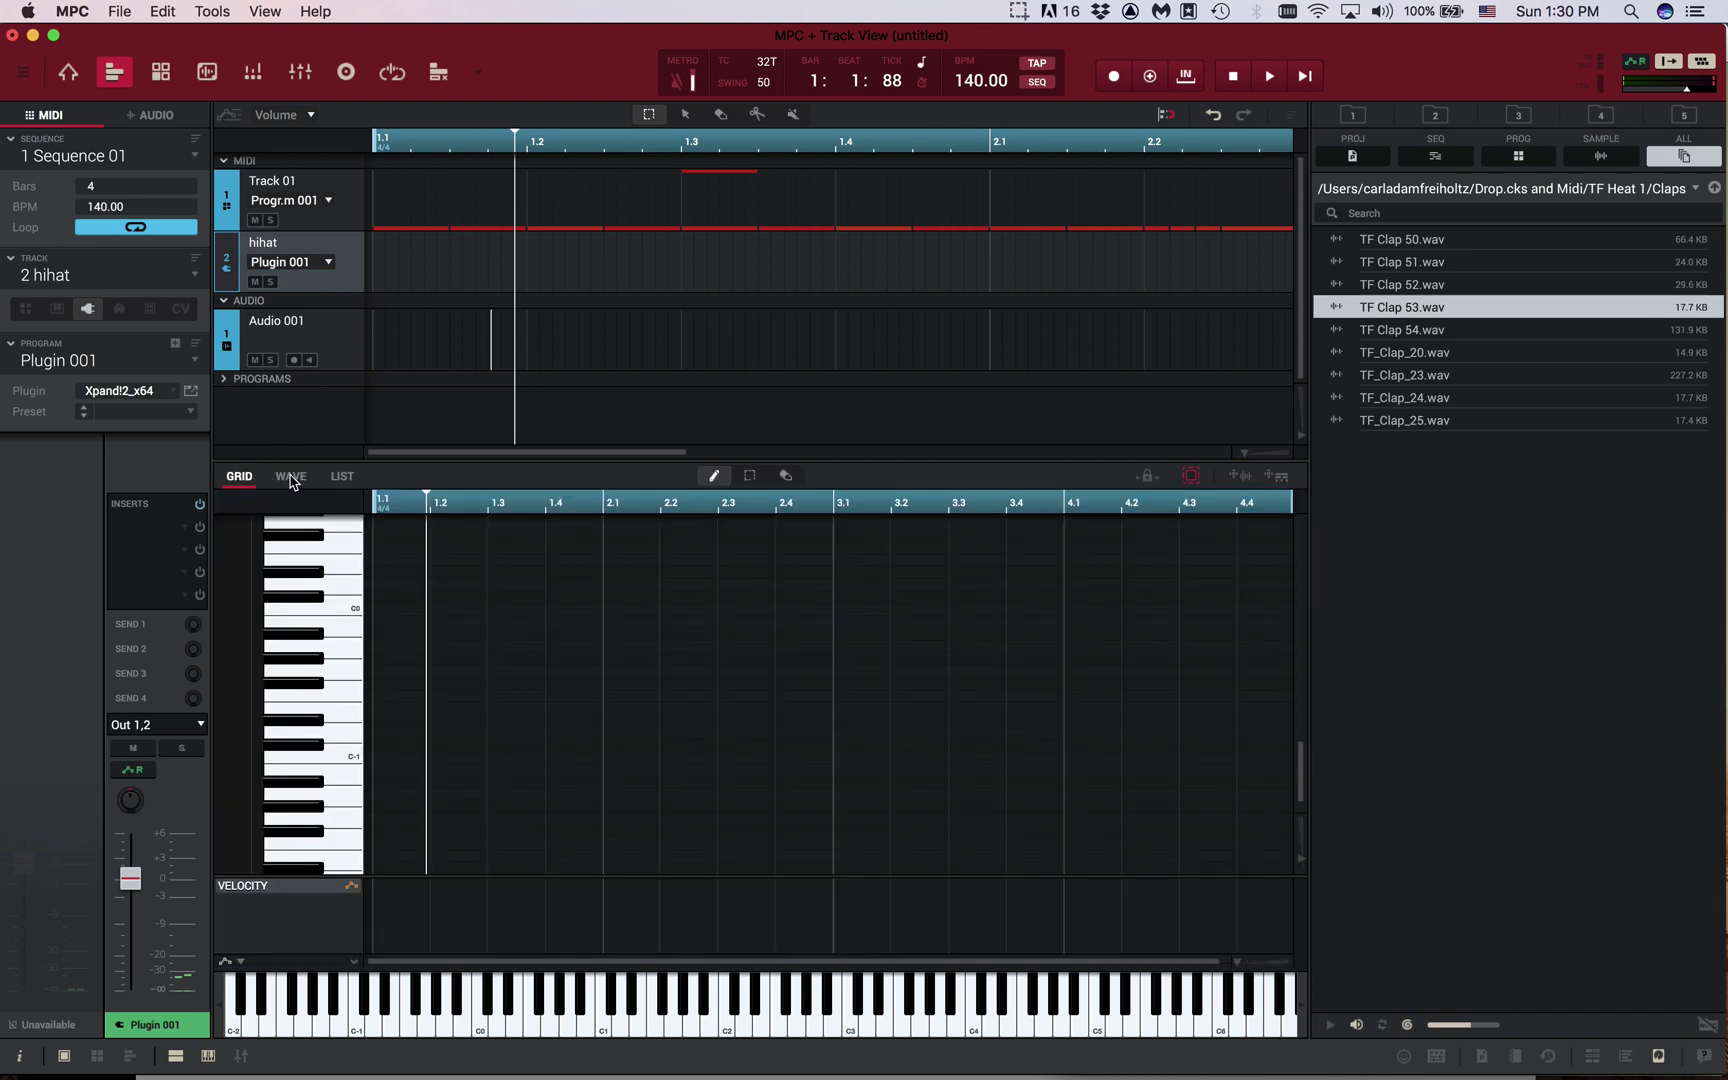
click(292, 480)
click(246, 479)
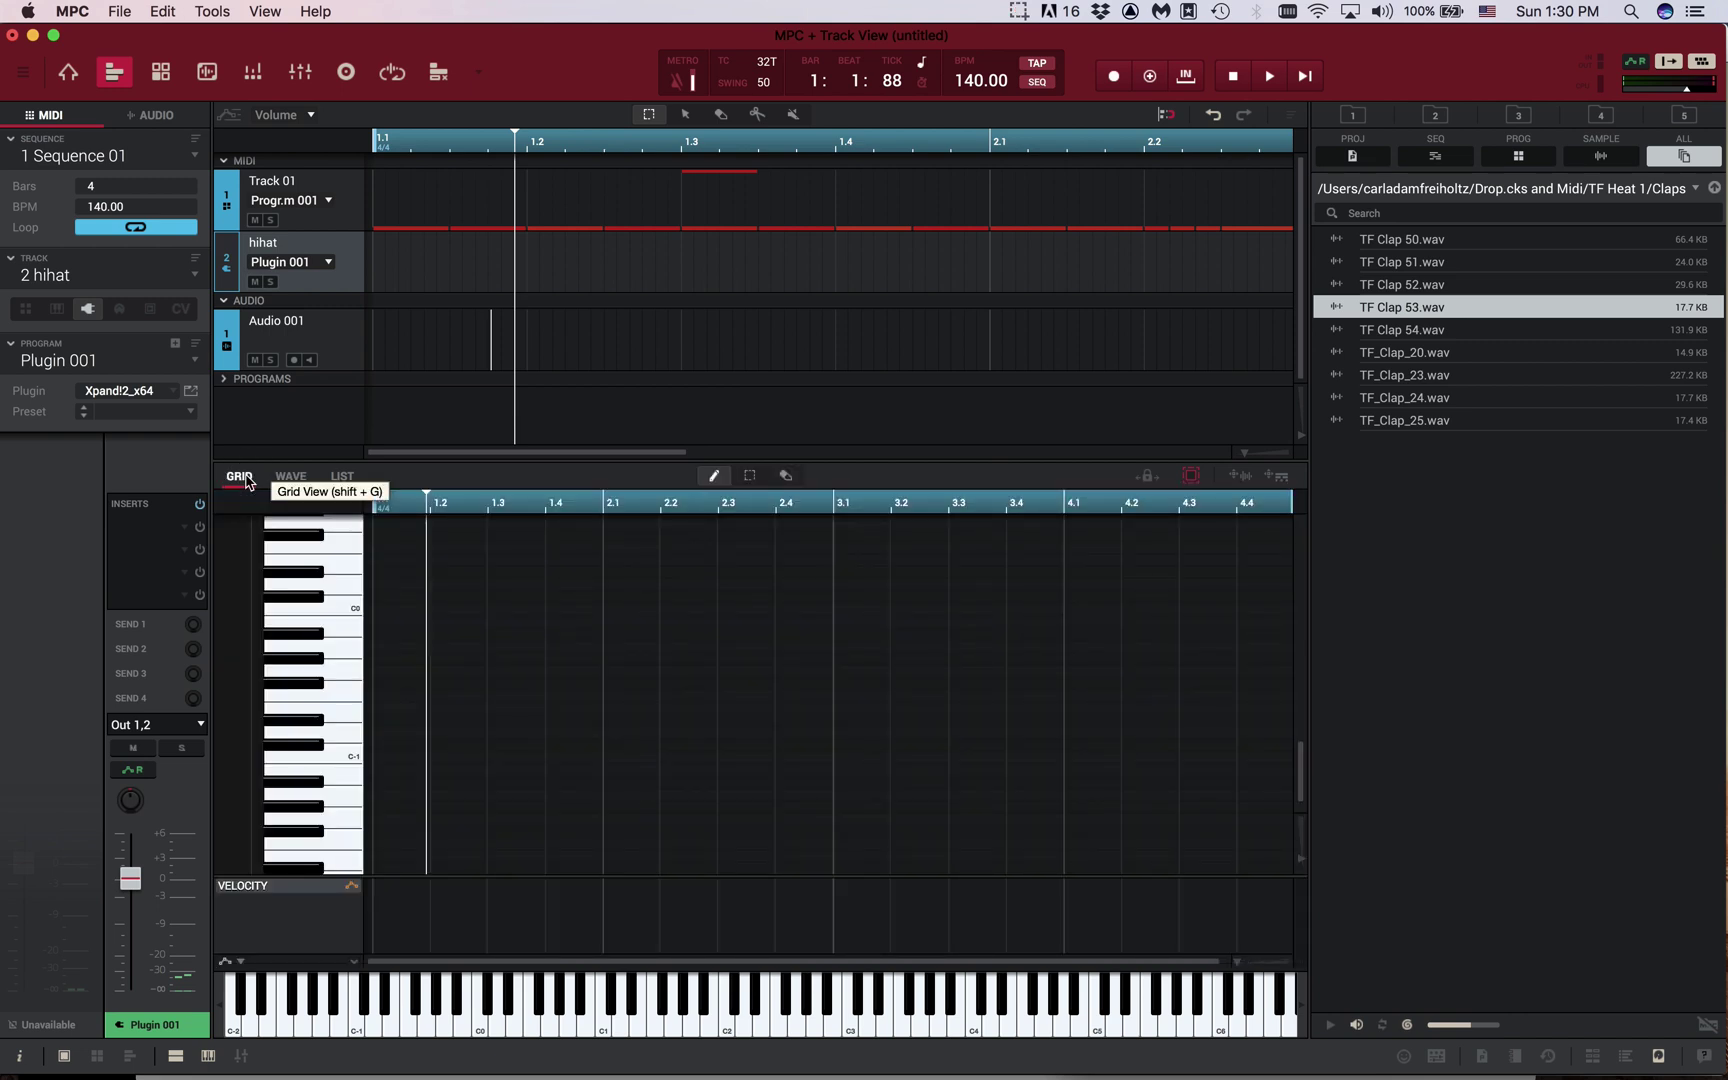
click(68, 72)
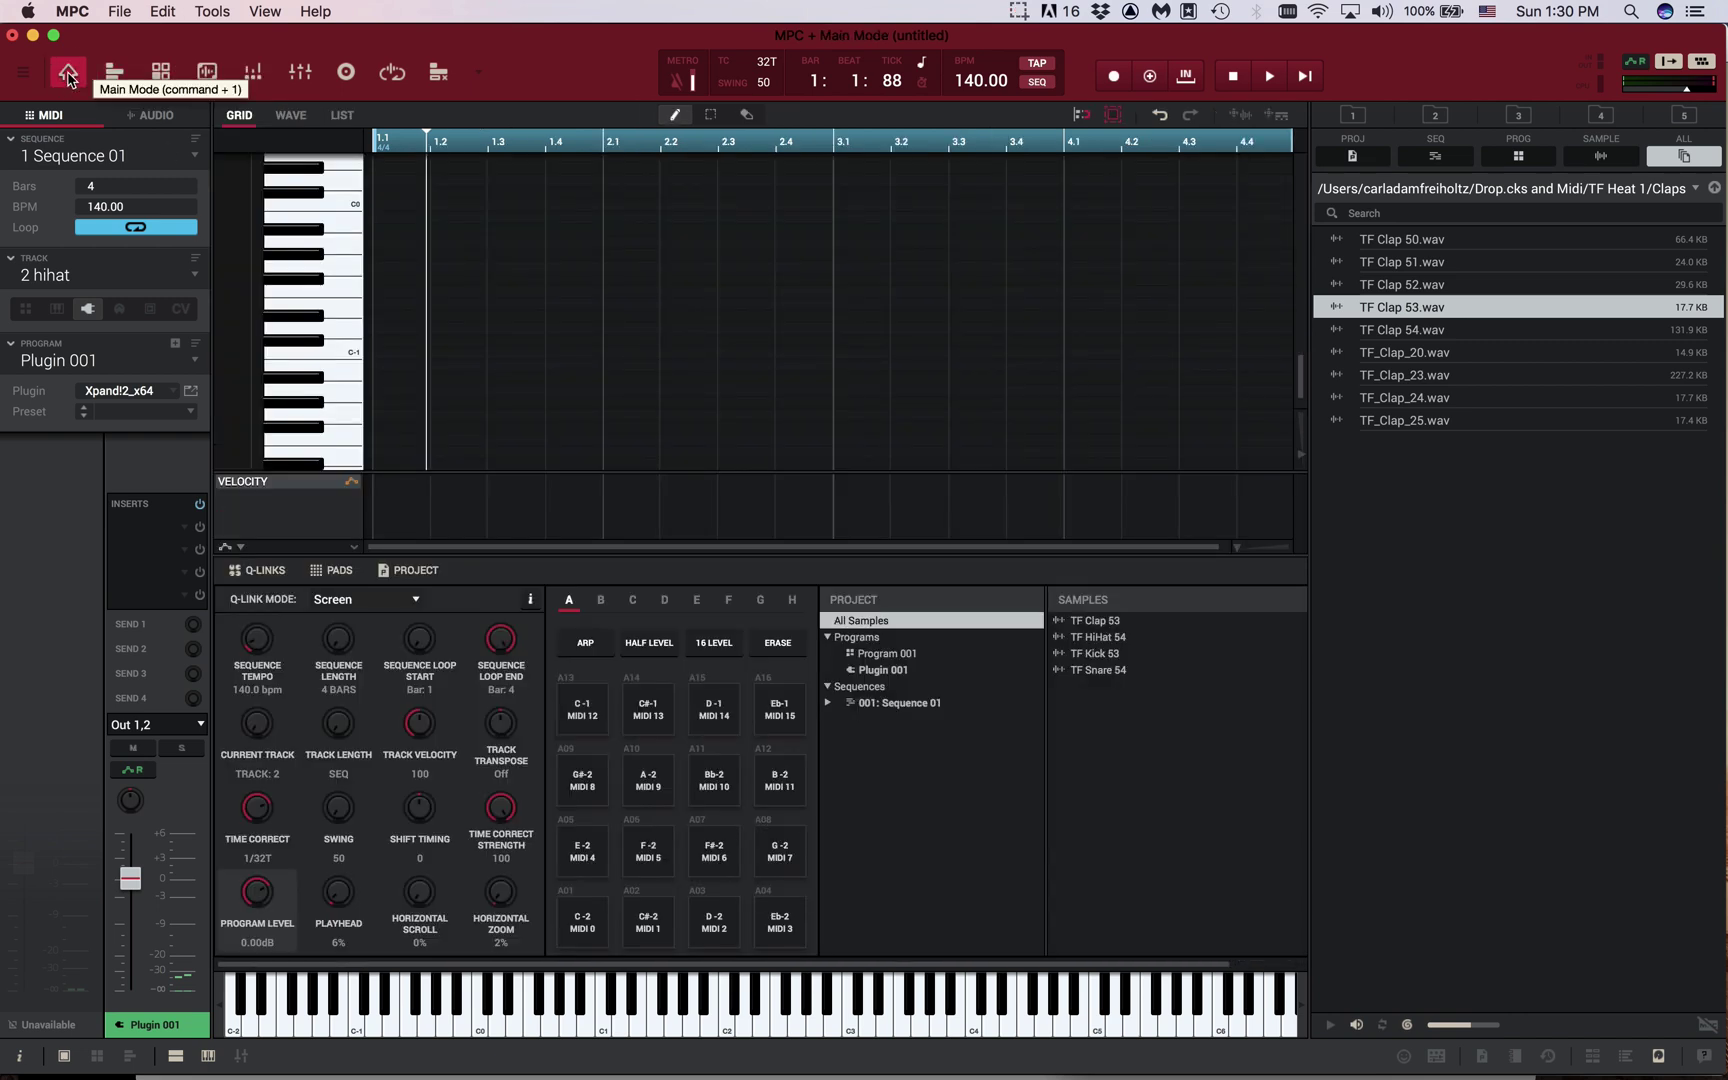
click(161, 74)
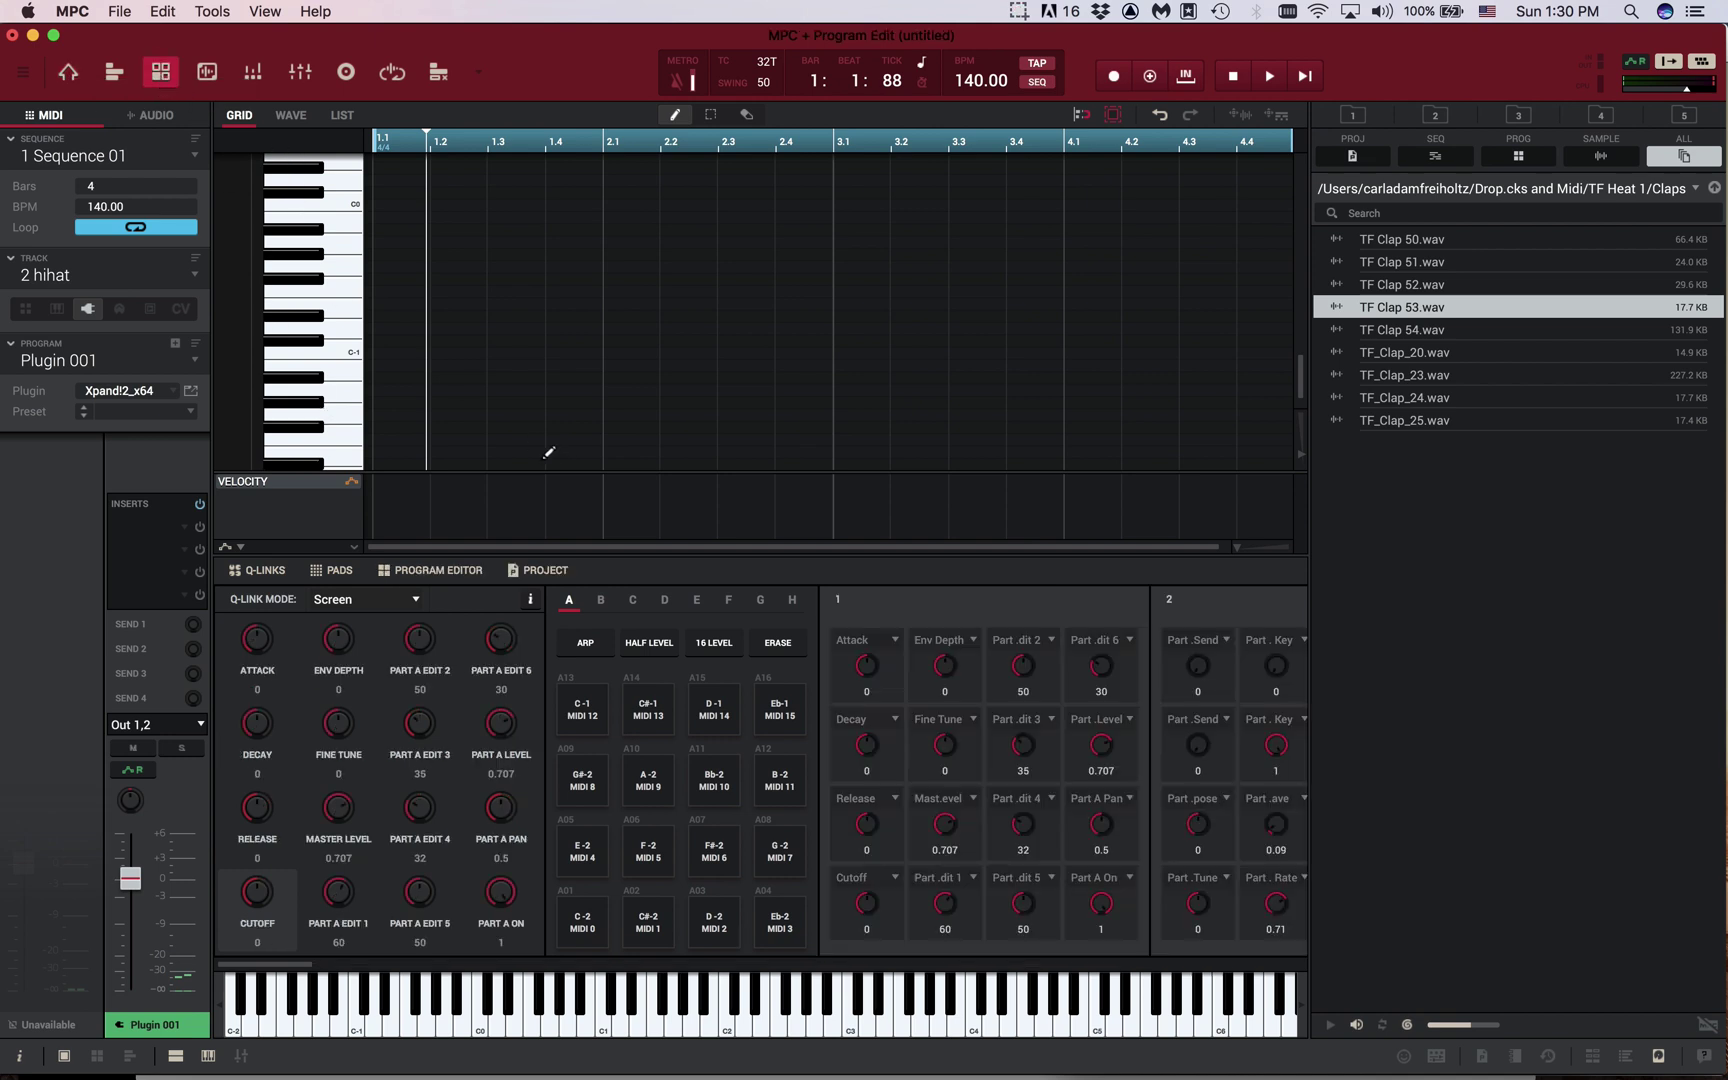
click(68, 74)
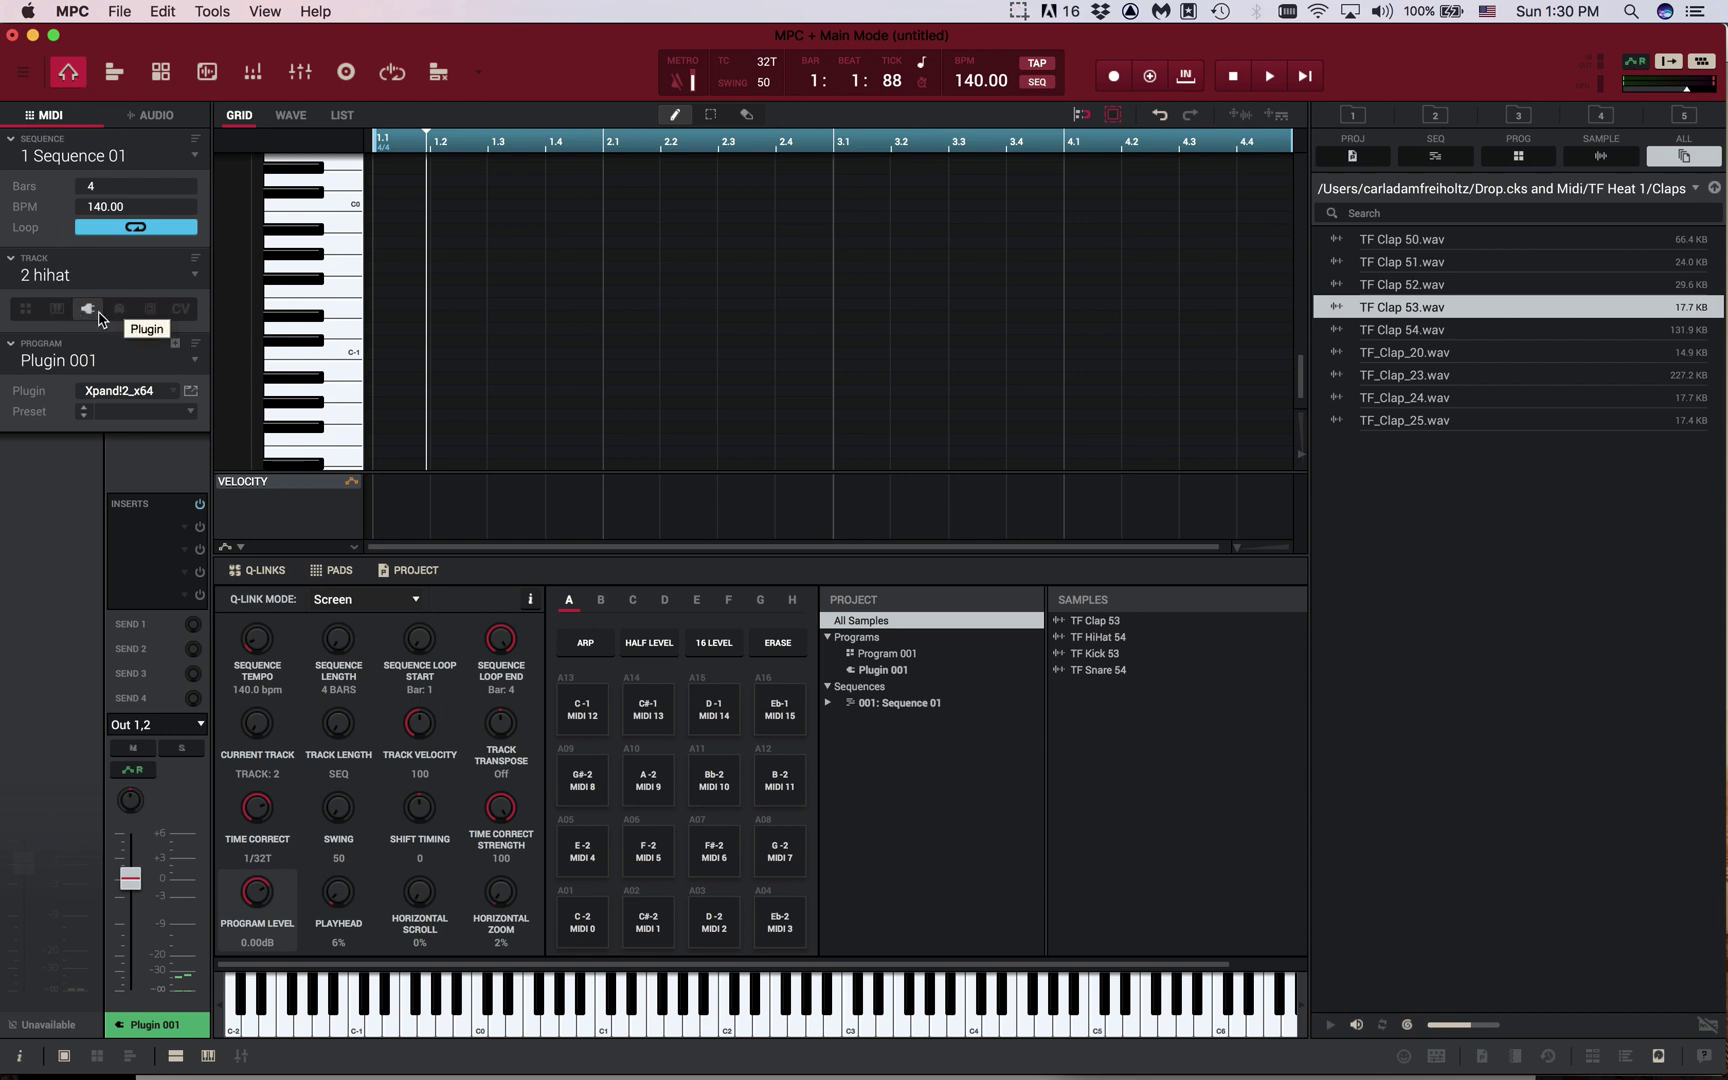
Make the hihat track a Keygroup program and assign the TF HiHat 54 sample to Layer 1
click(48, 311)
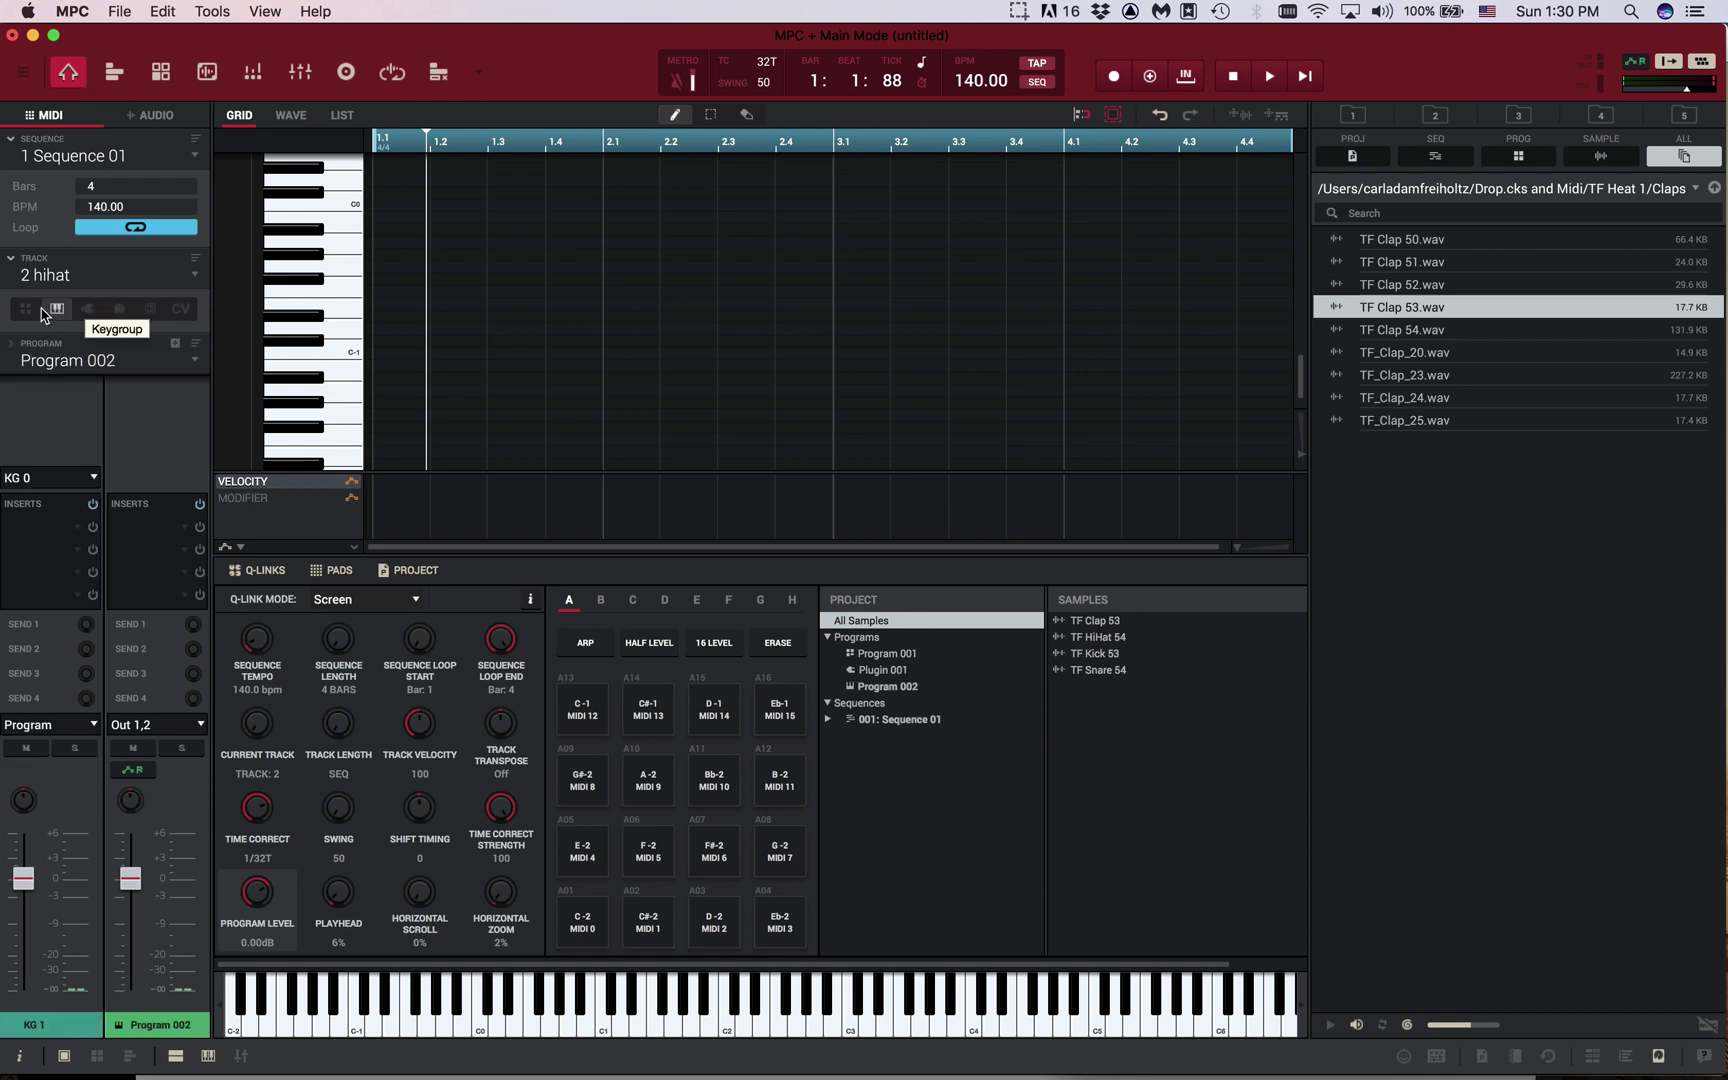
click(114, 72)
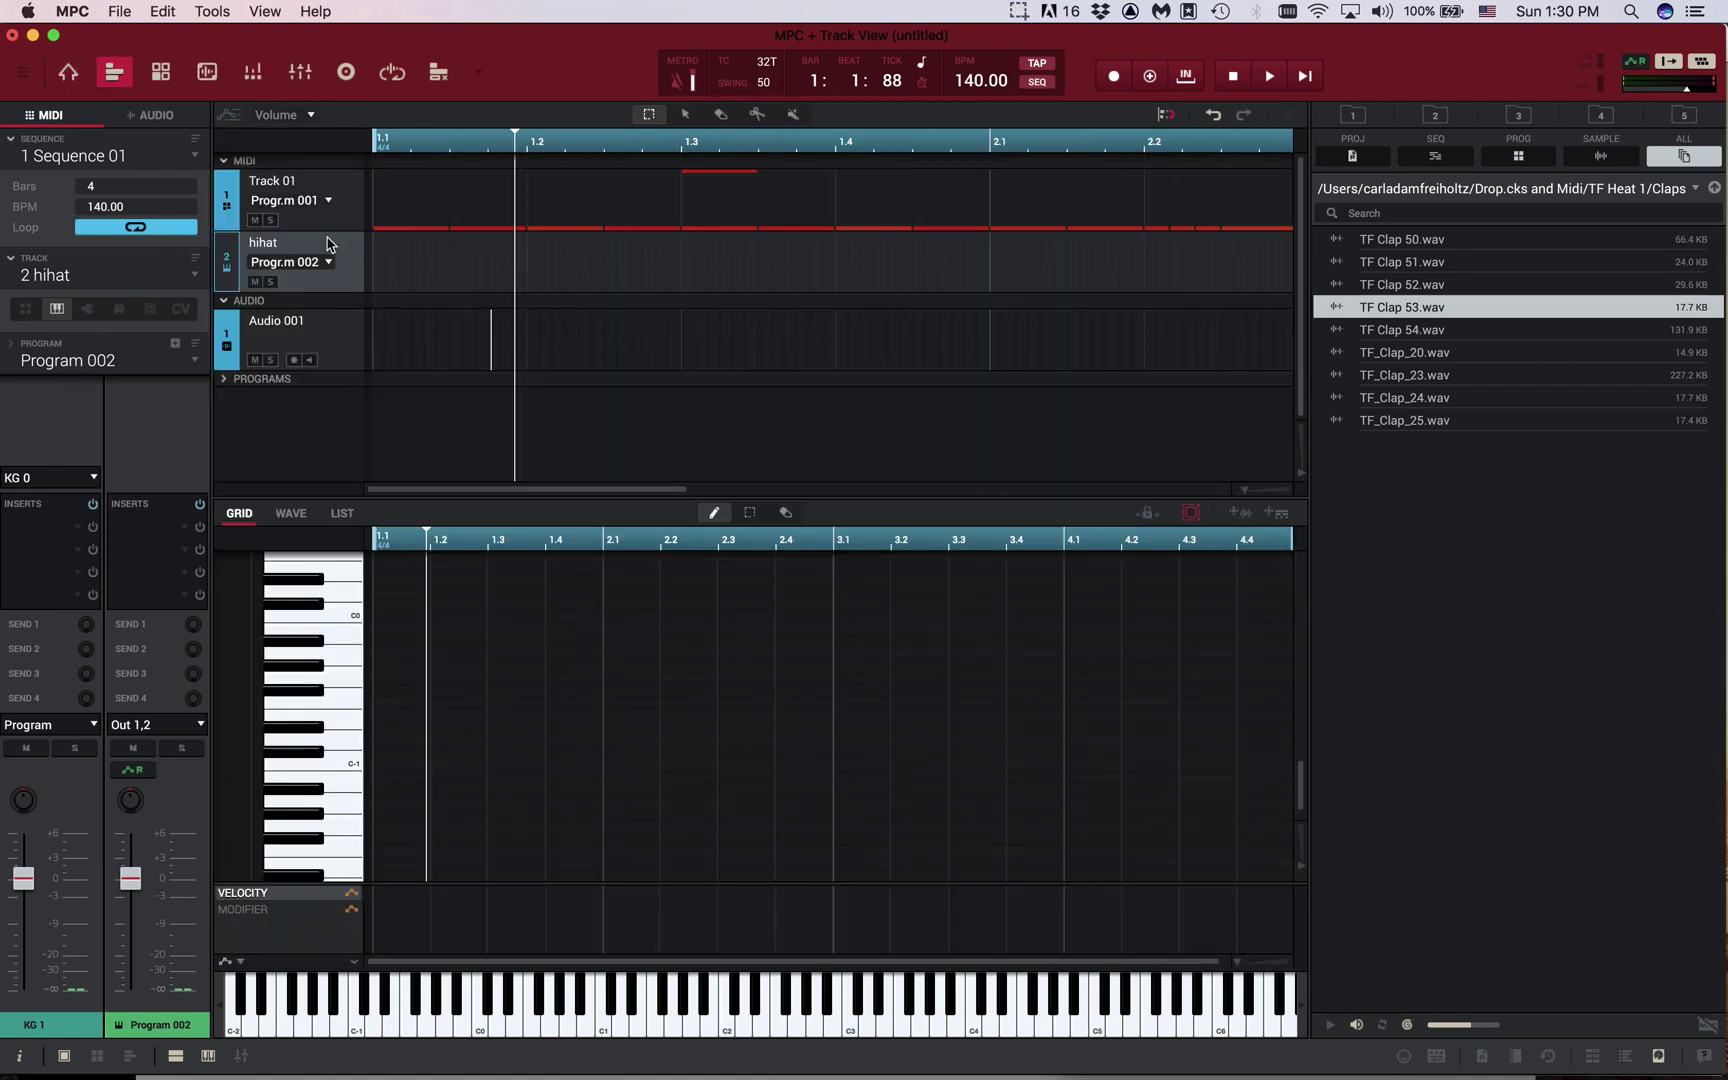
click(291, 516)
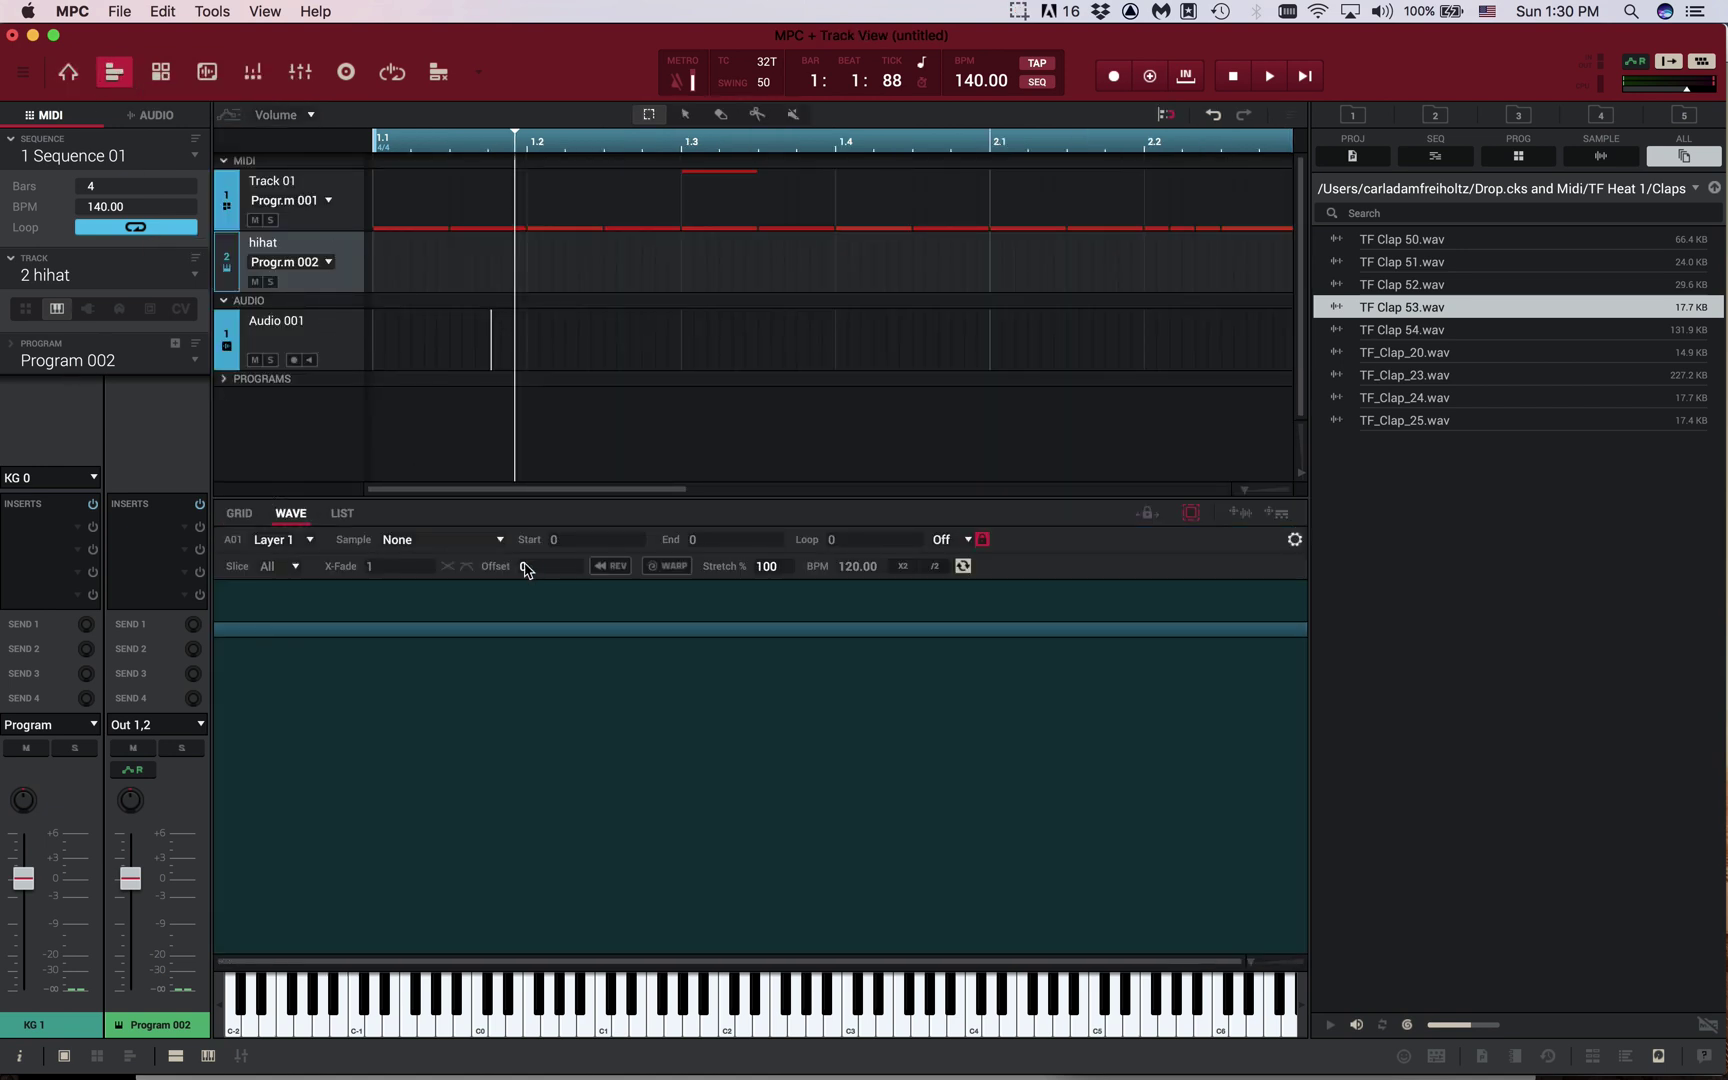
click(485, 541)
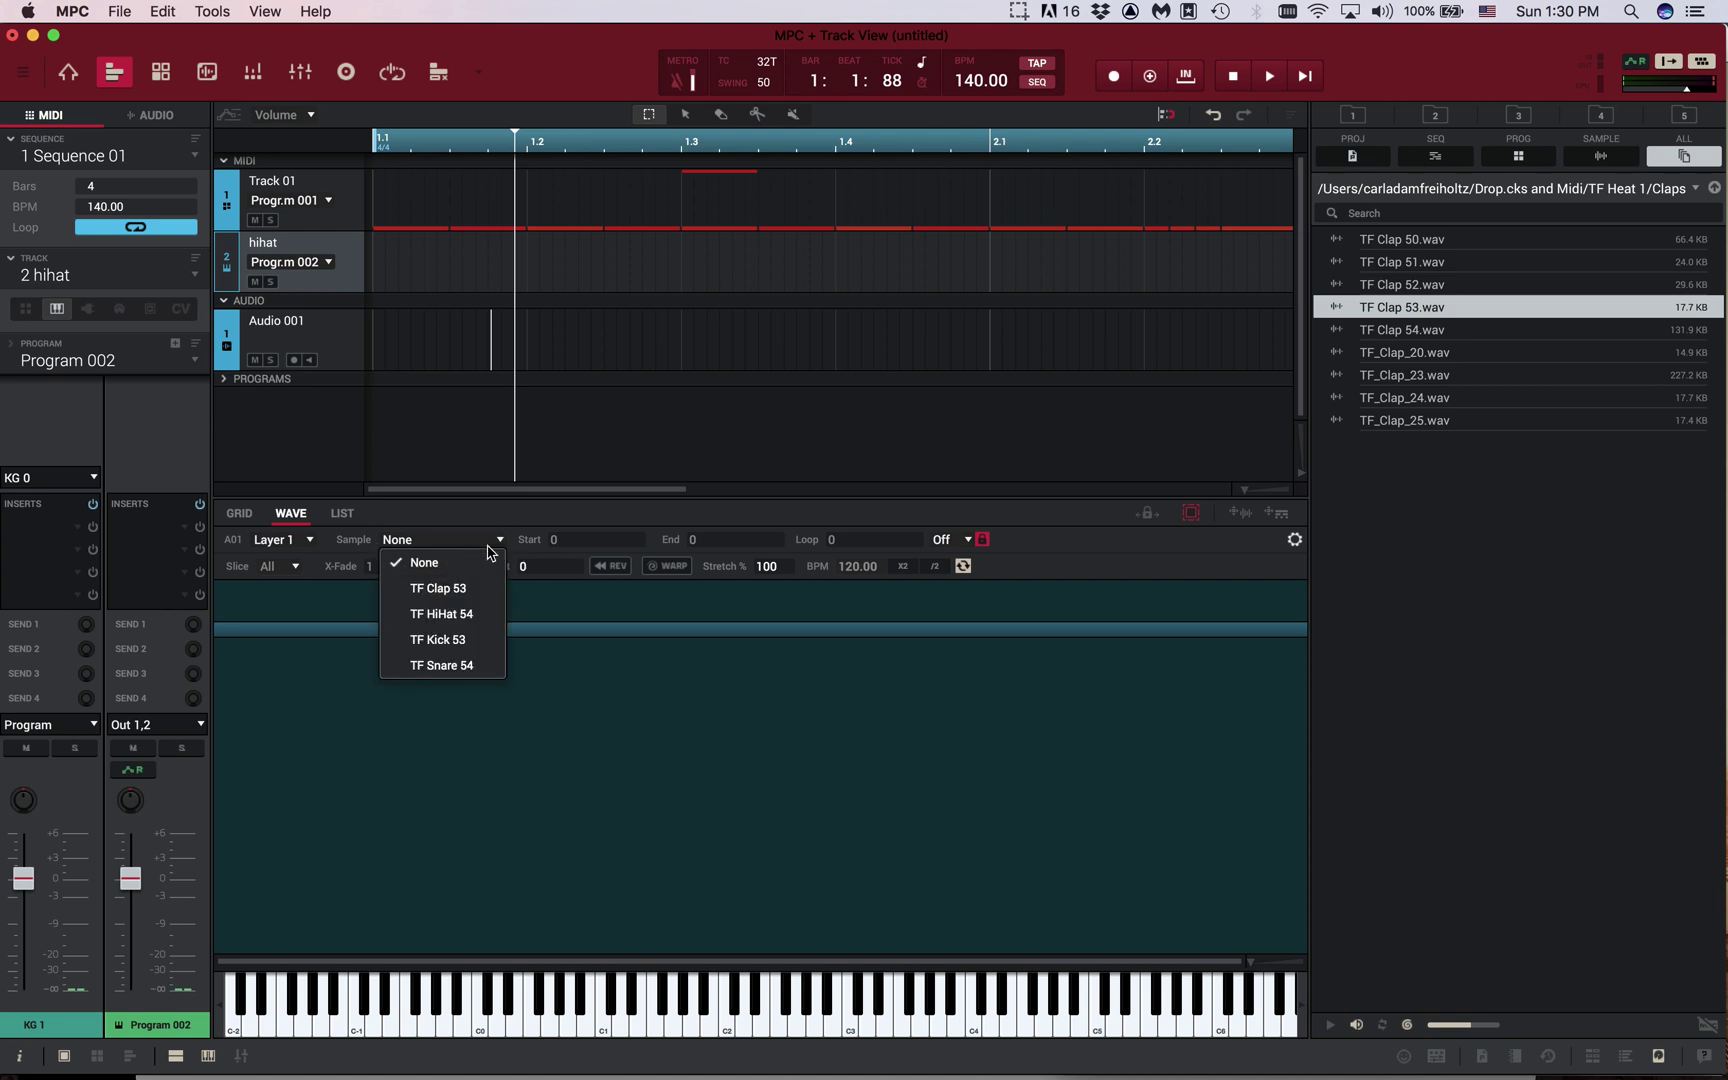
click(490, 610)
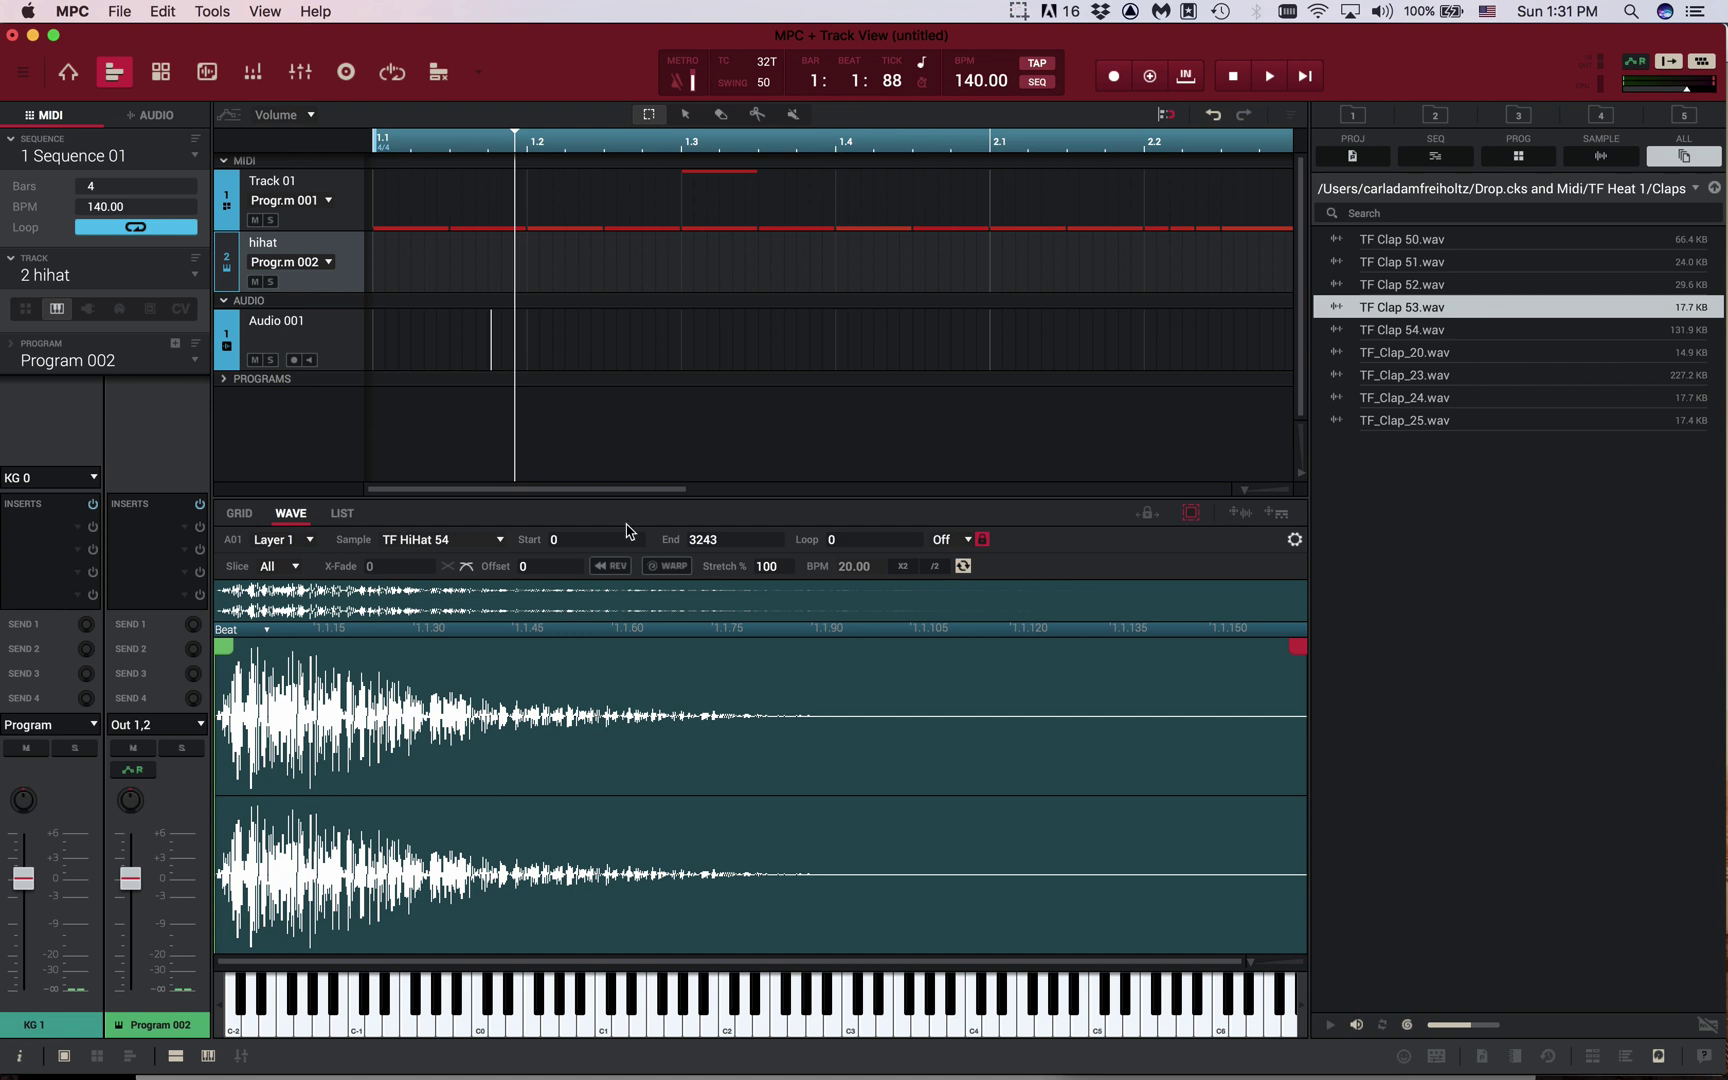
Audition the hi-hat keygroup at low, middle and high pitches on the keyboard and in the grid
click(415, 1003)
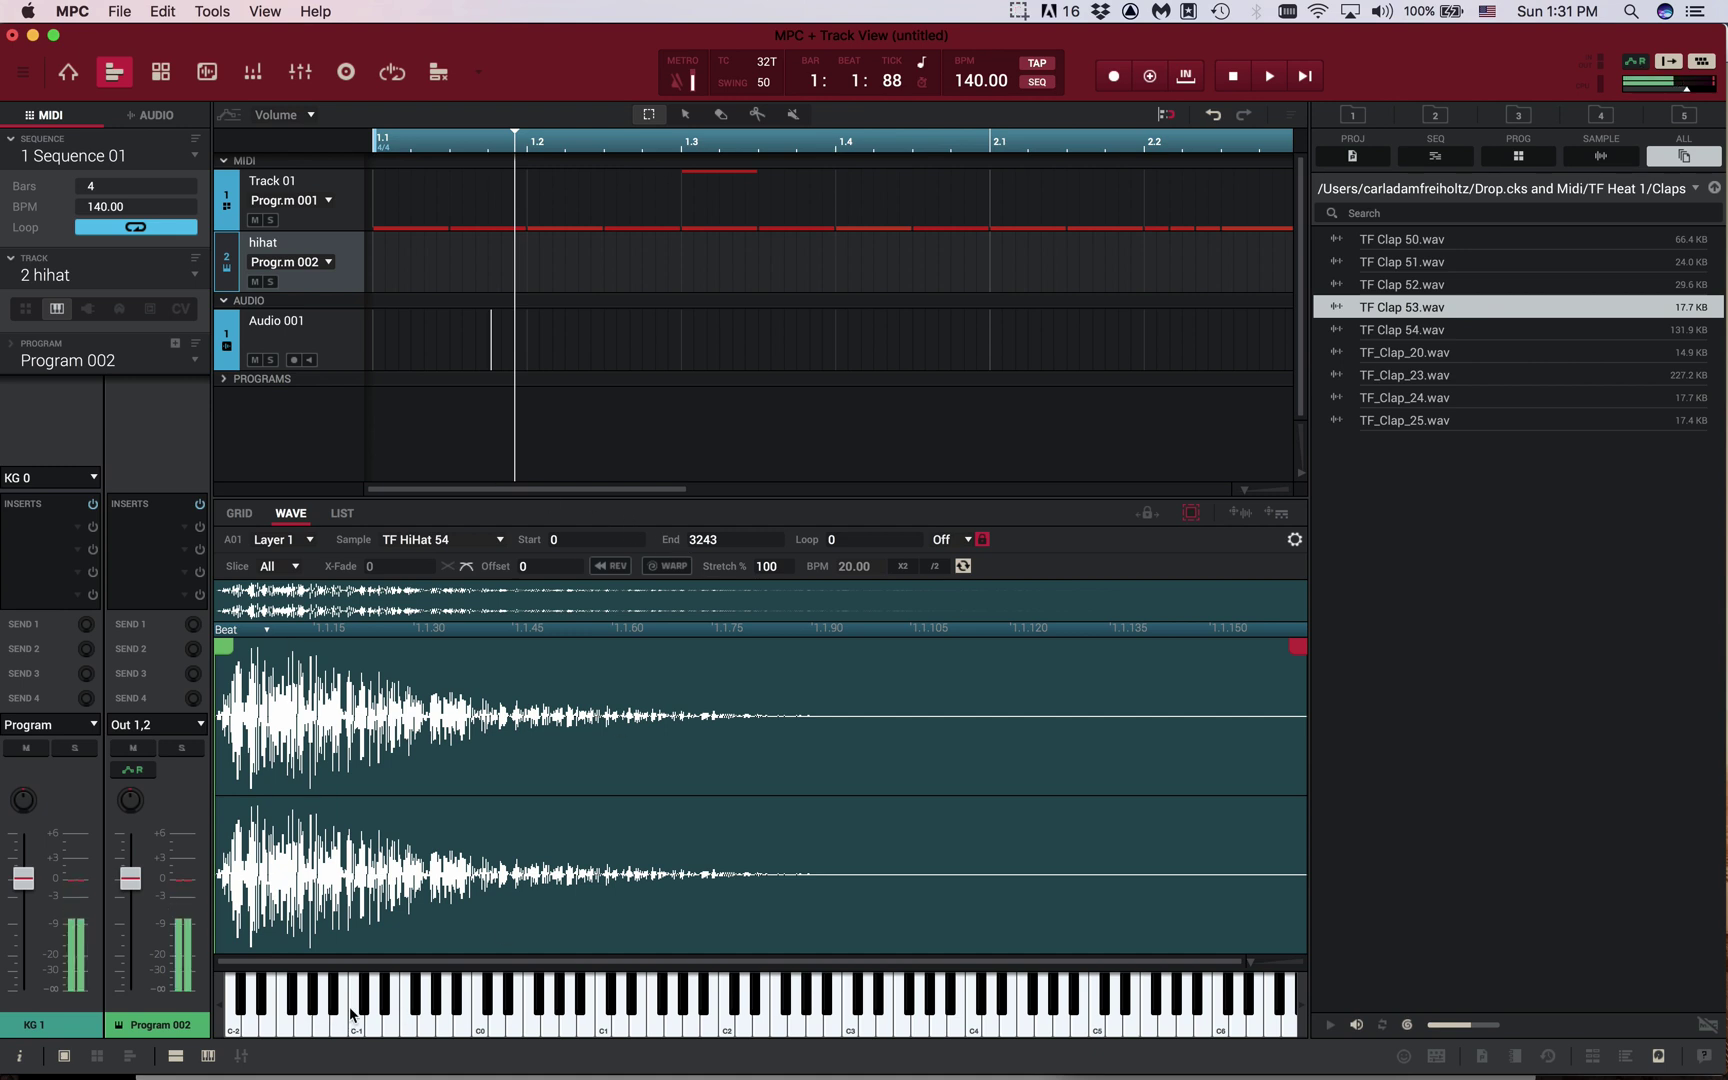
click(996, 1020)
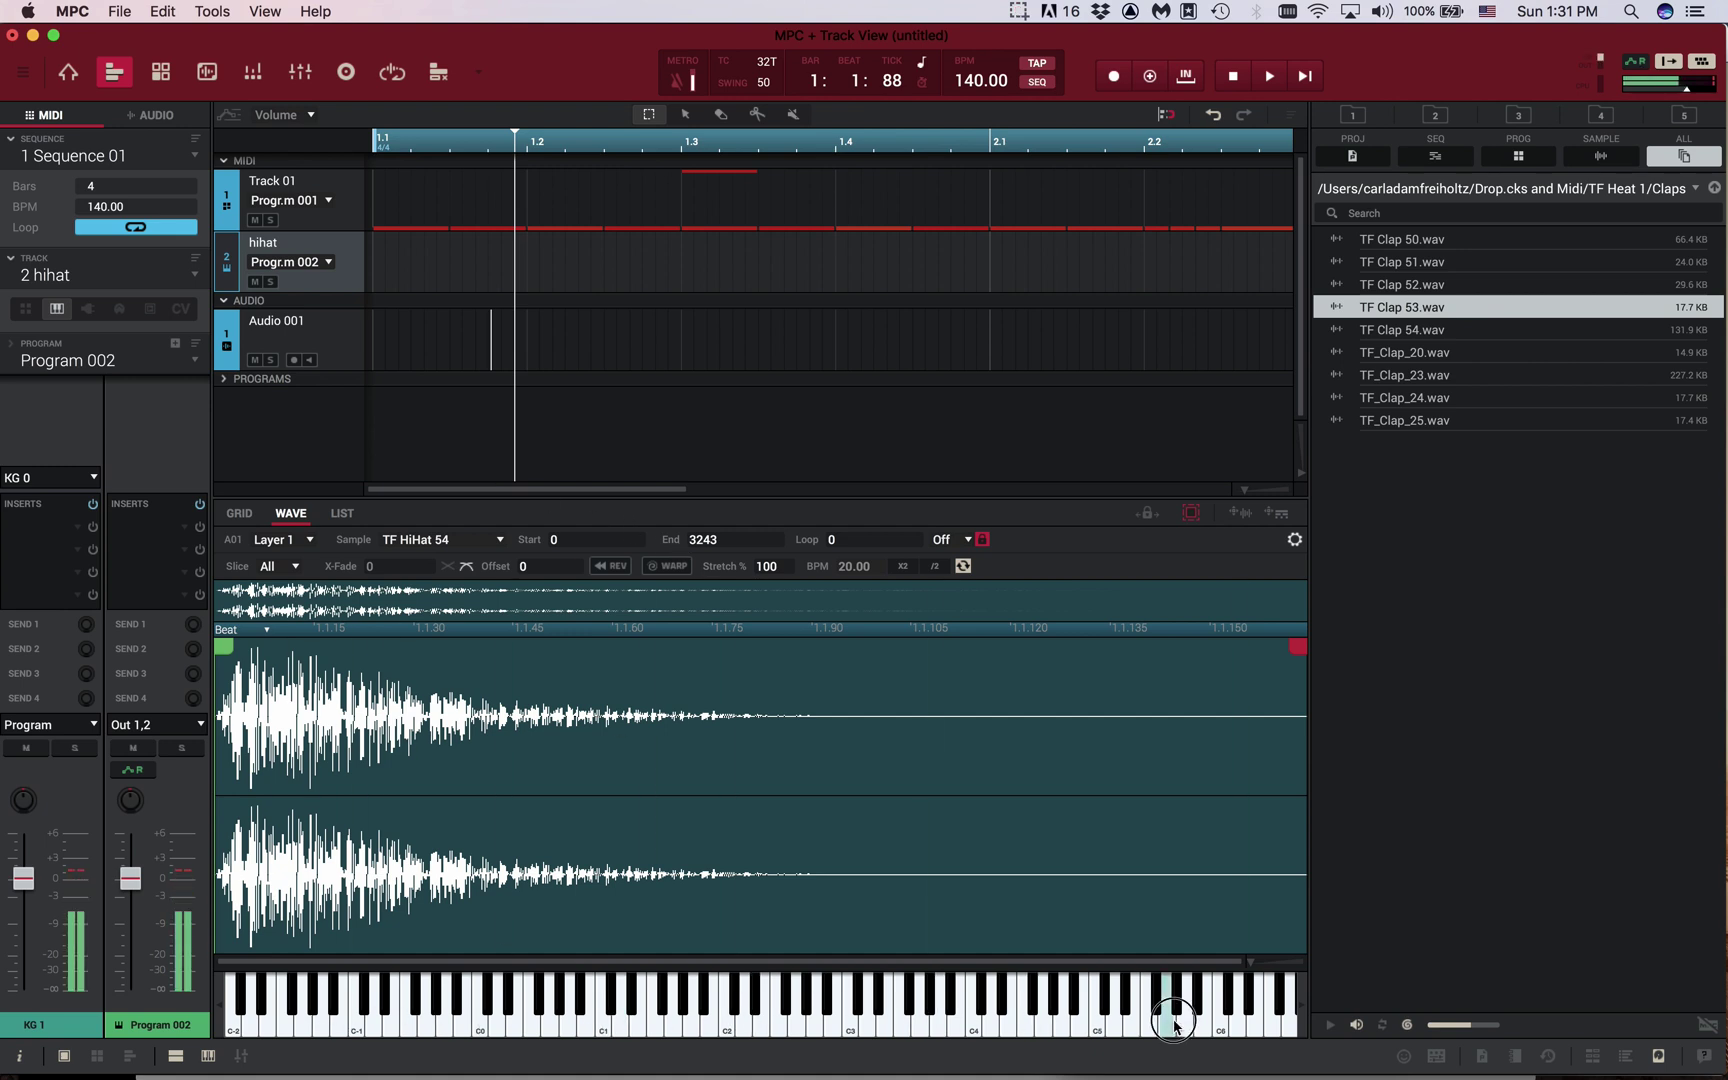
click(829, 1000)
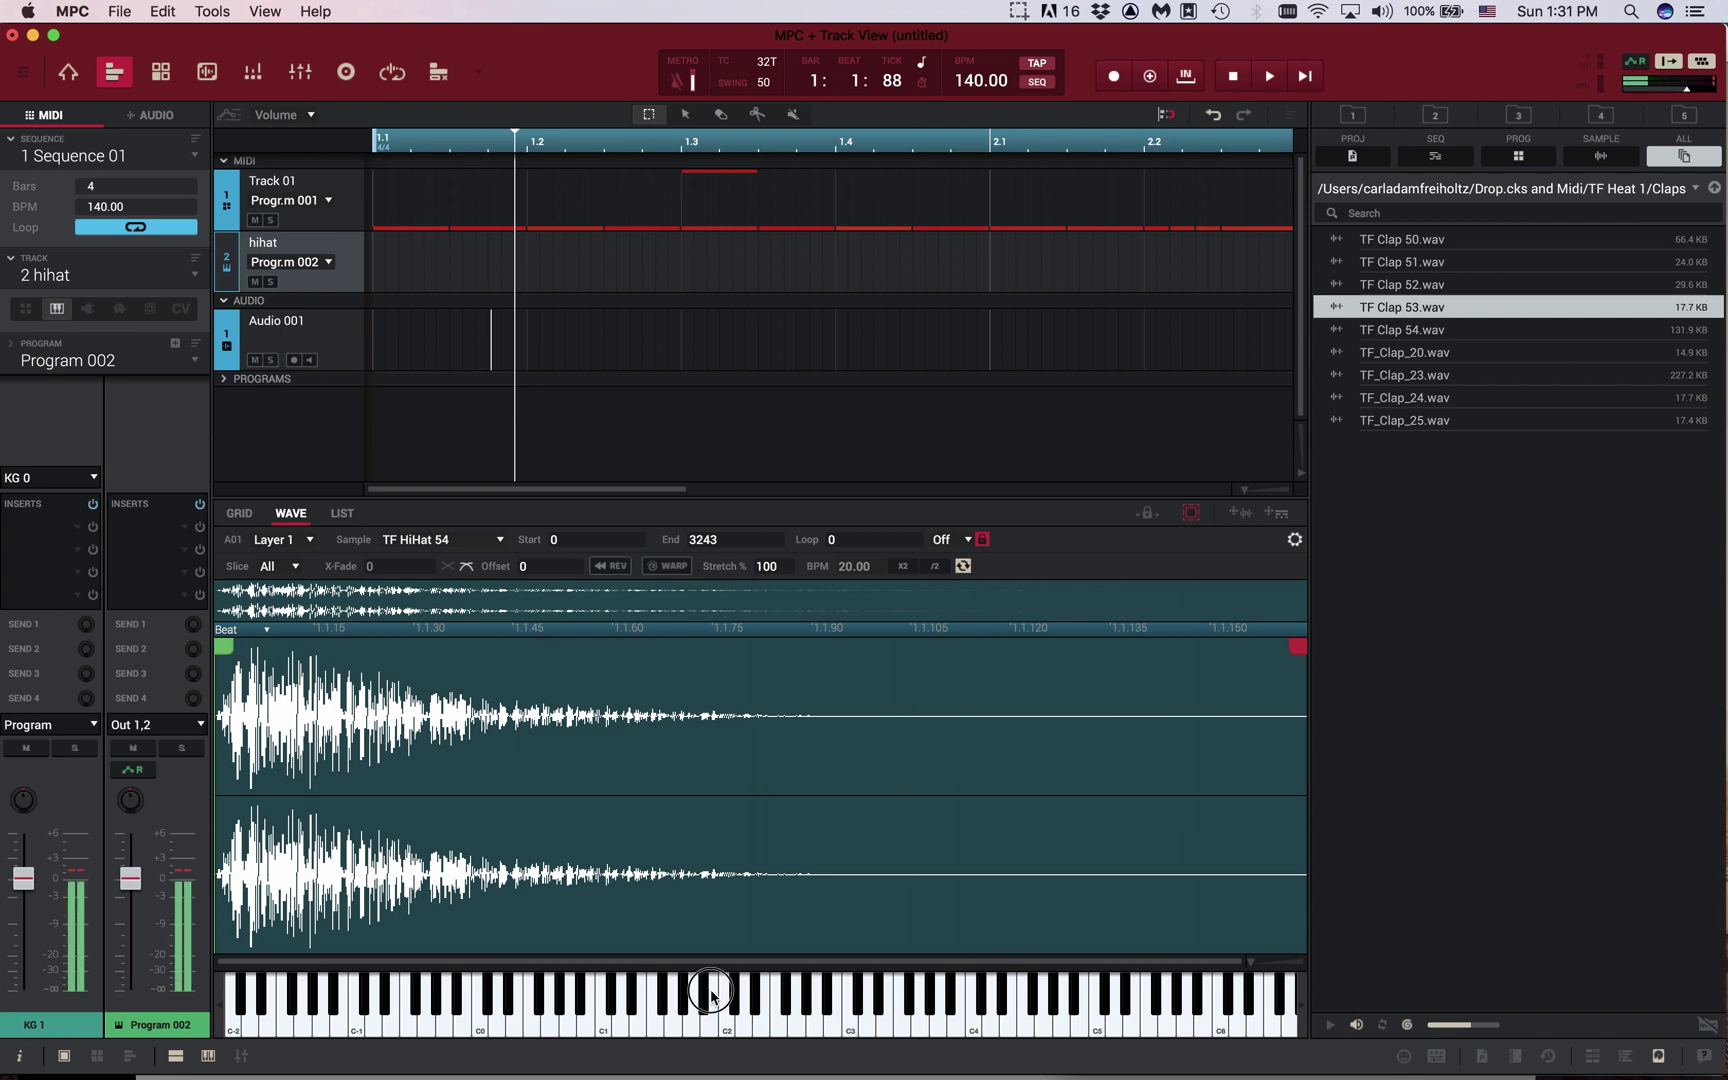
click(240, 513)
scroll(328, 600, up, 10)
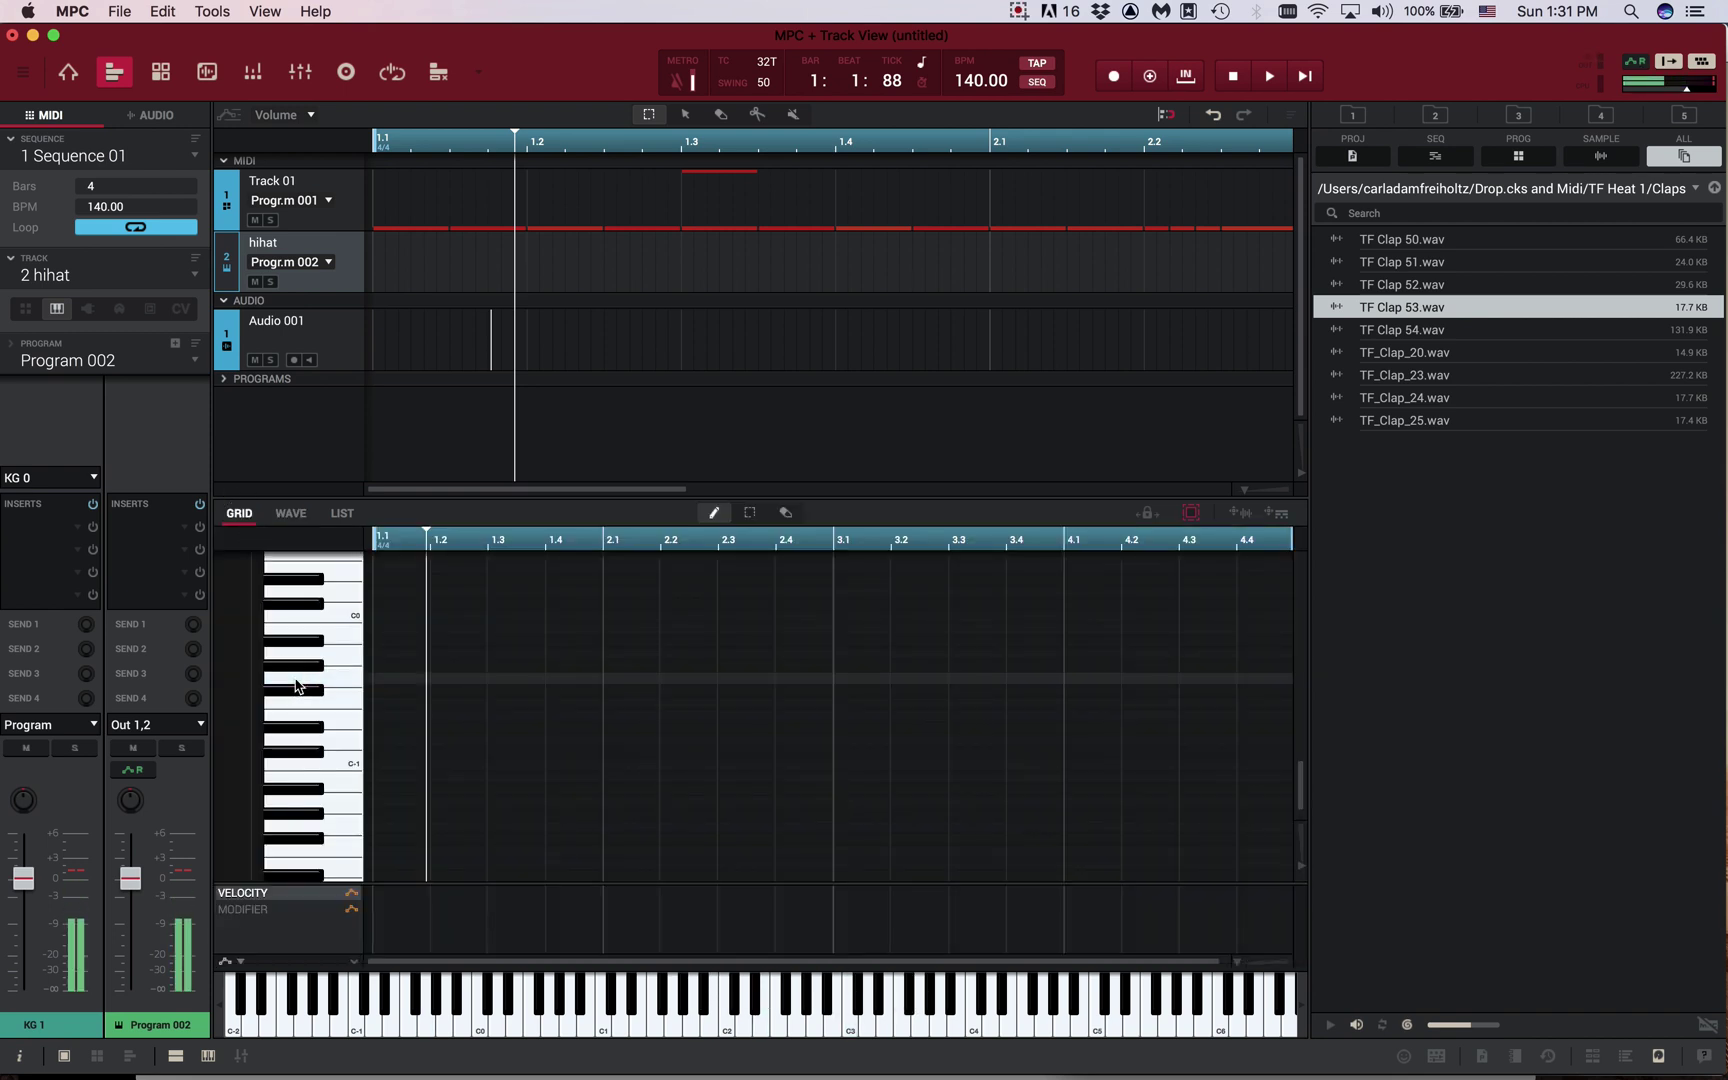
click(328, 616)
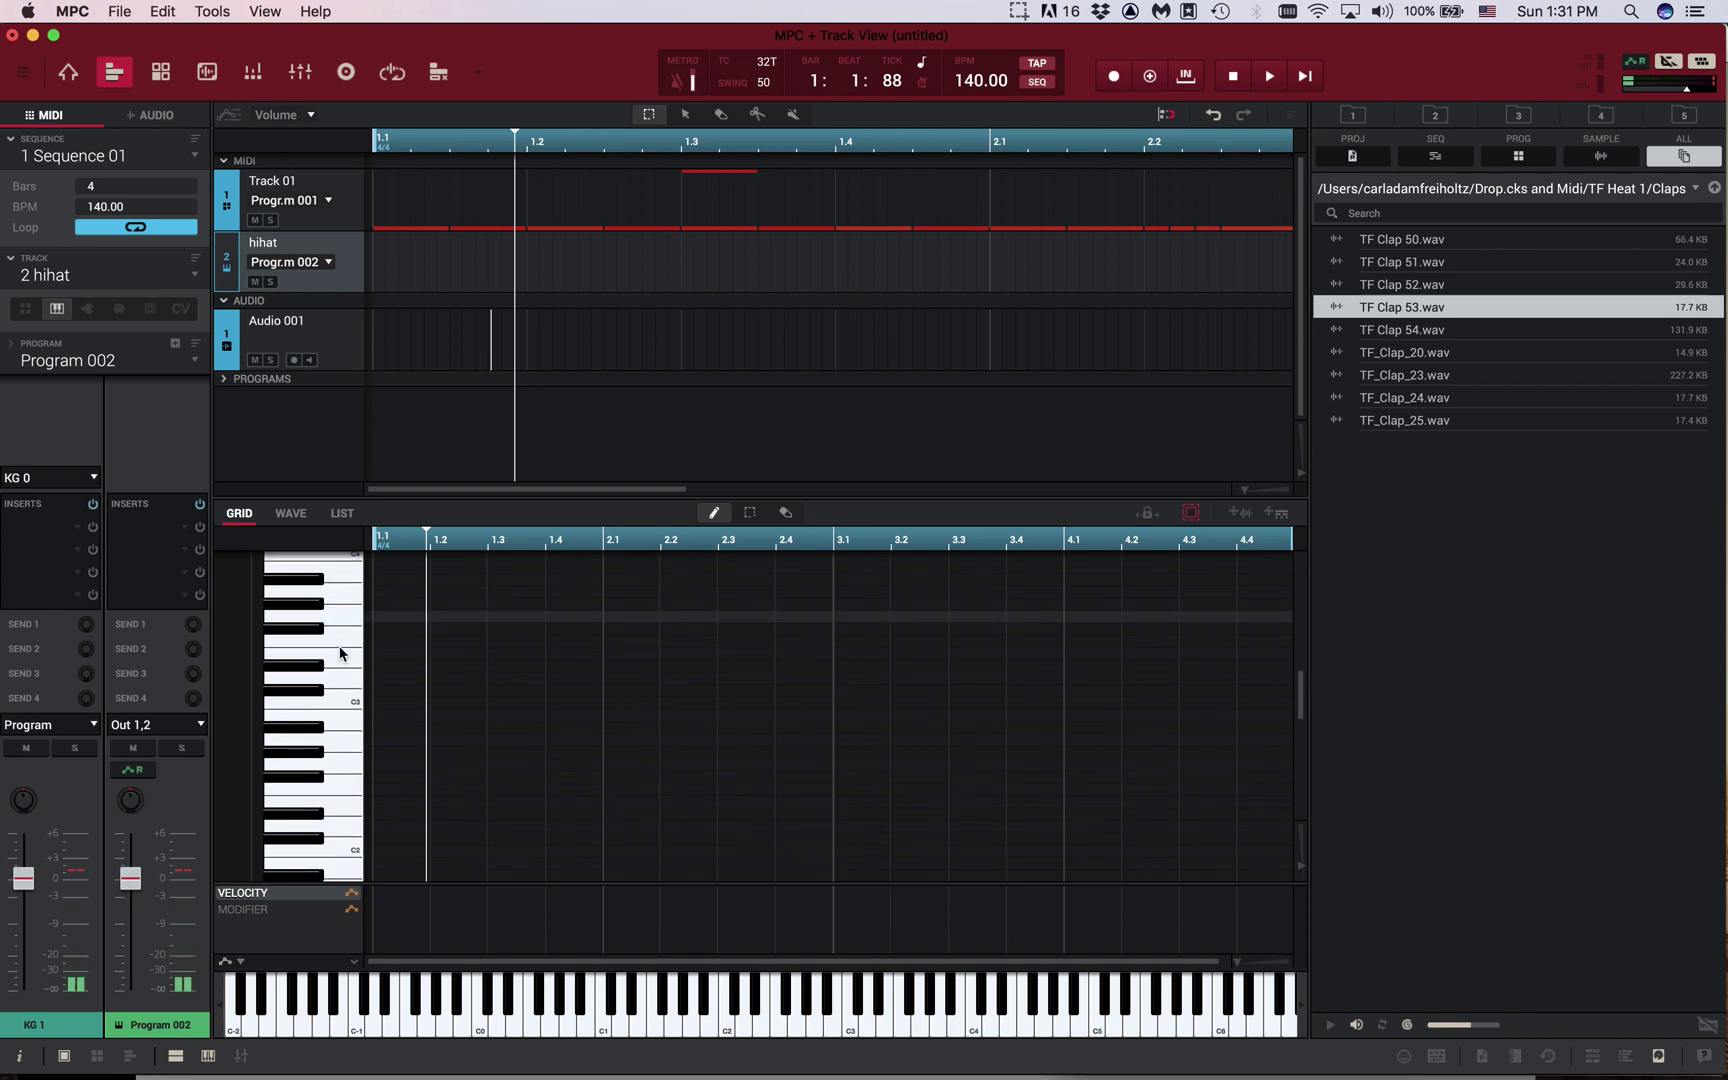
Set time correct to 8, mute Track 01, and fill all four bars with eighth-note hi-hats on G3
scroll(339, 650, up, 4)
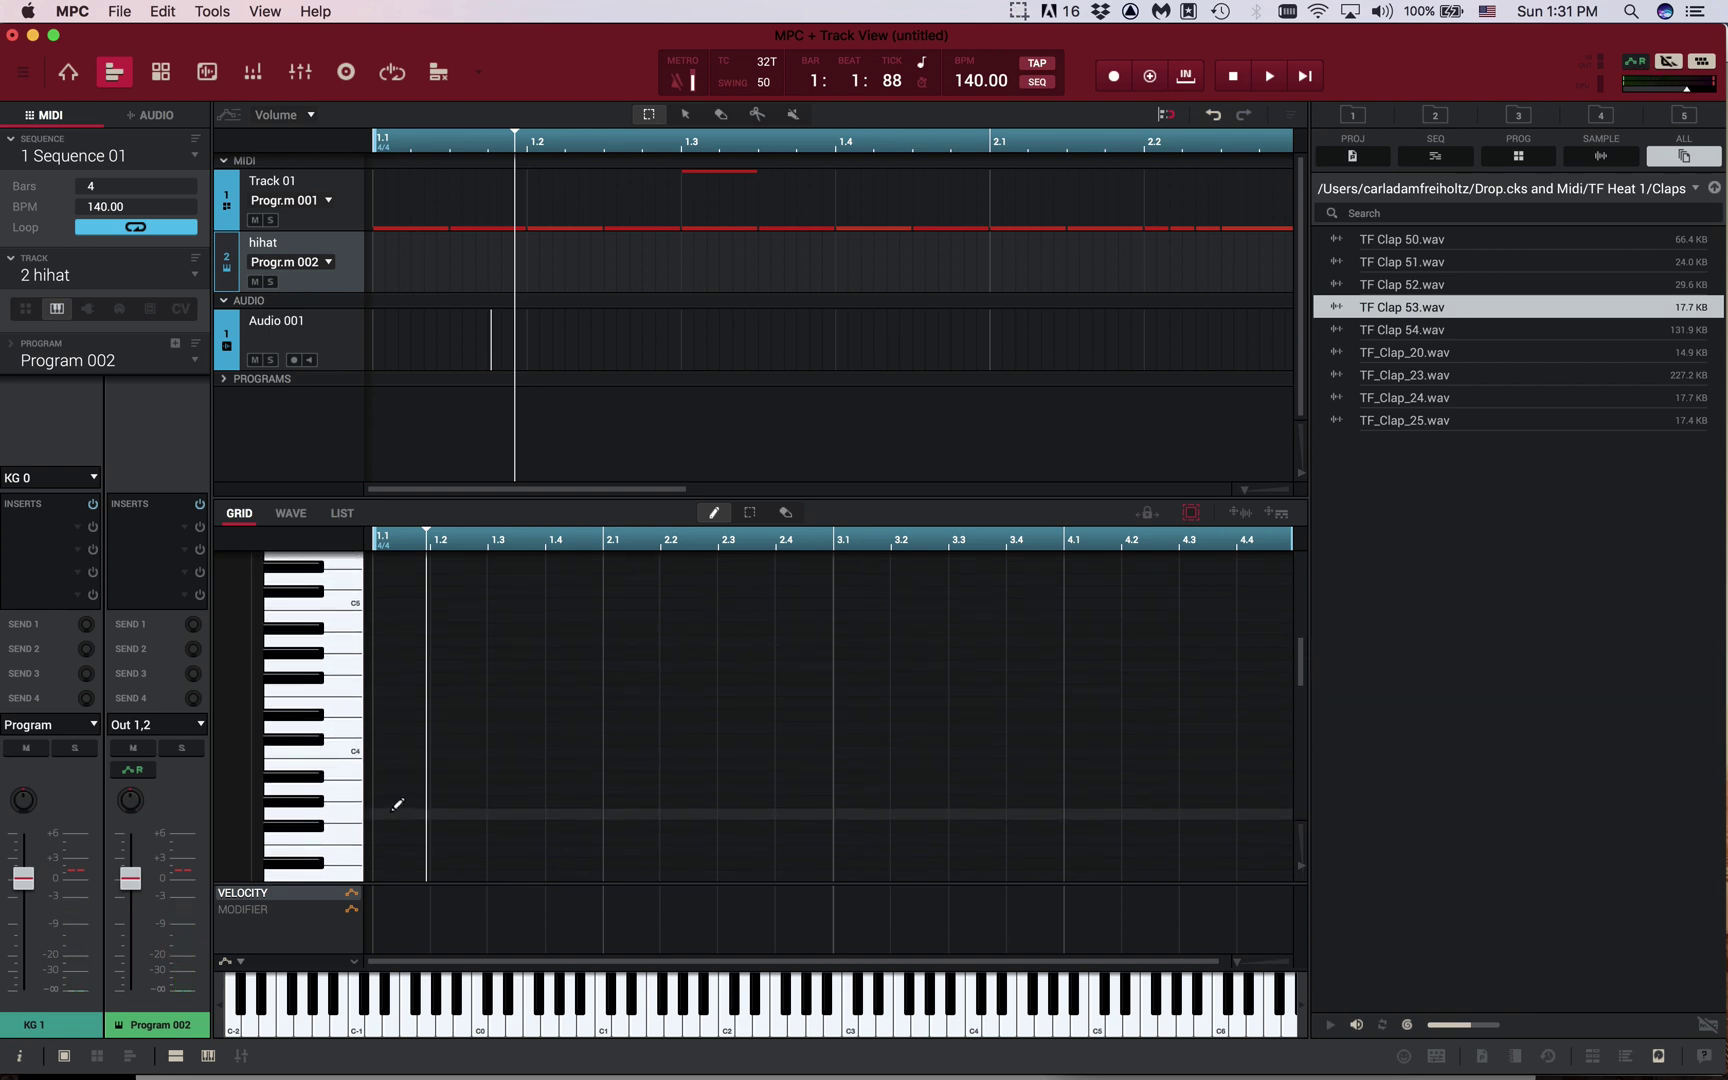
click(767, 62)
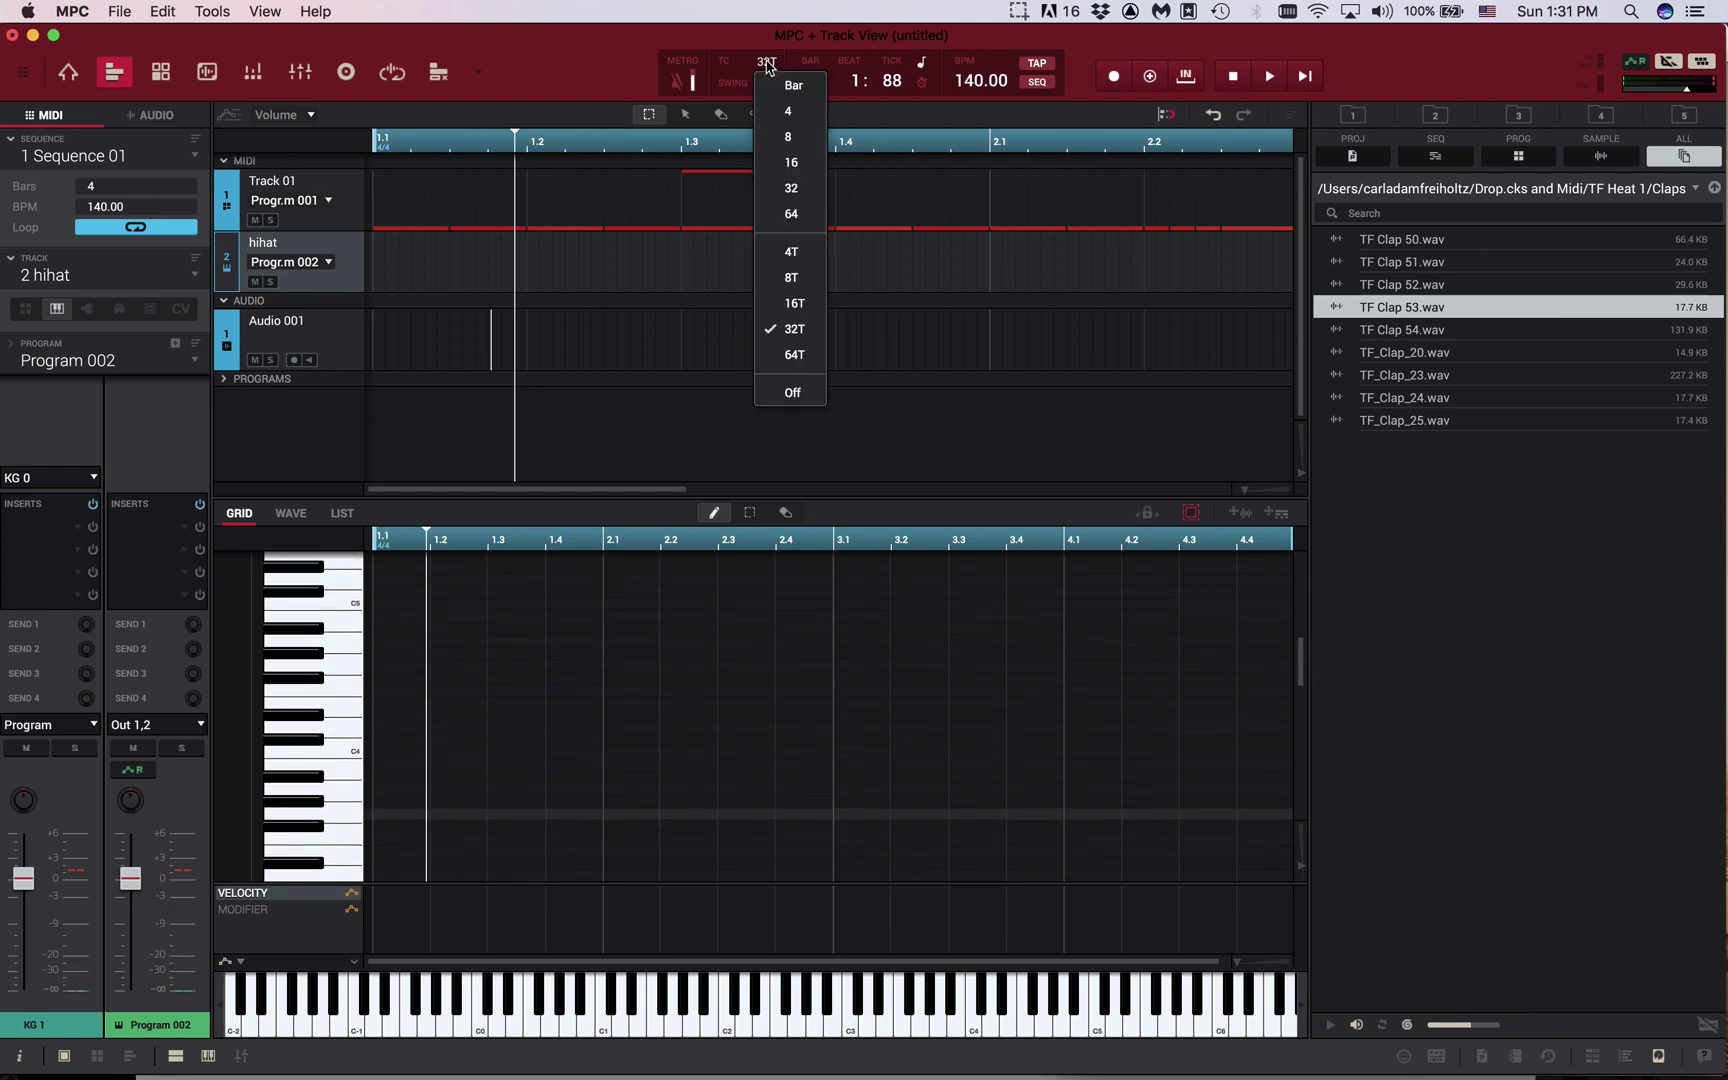
click(790, 138)
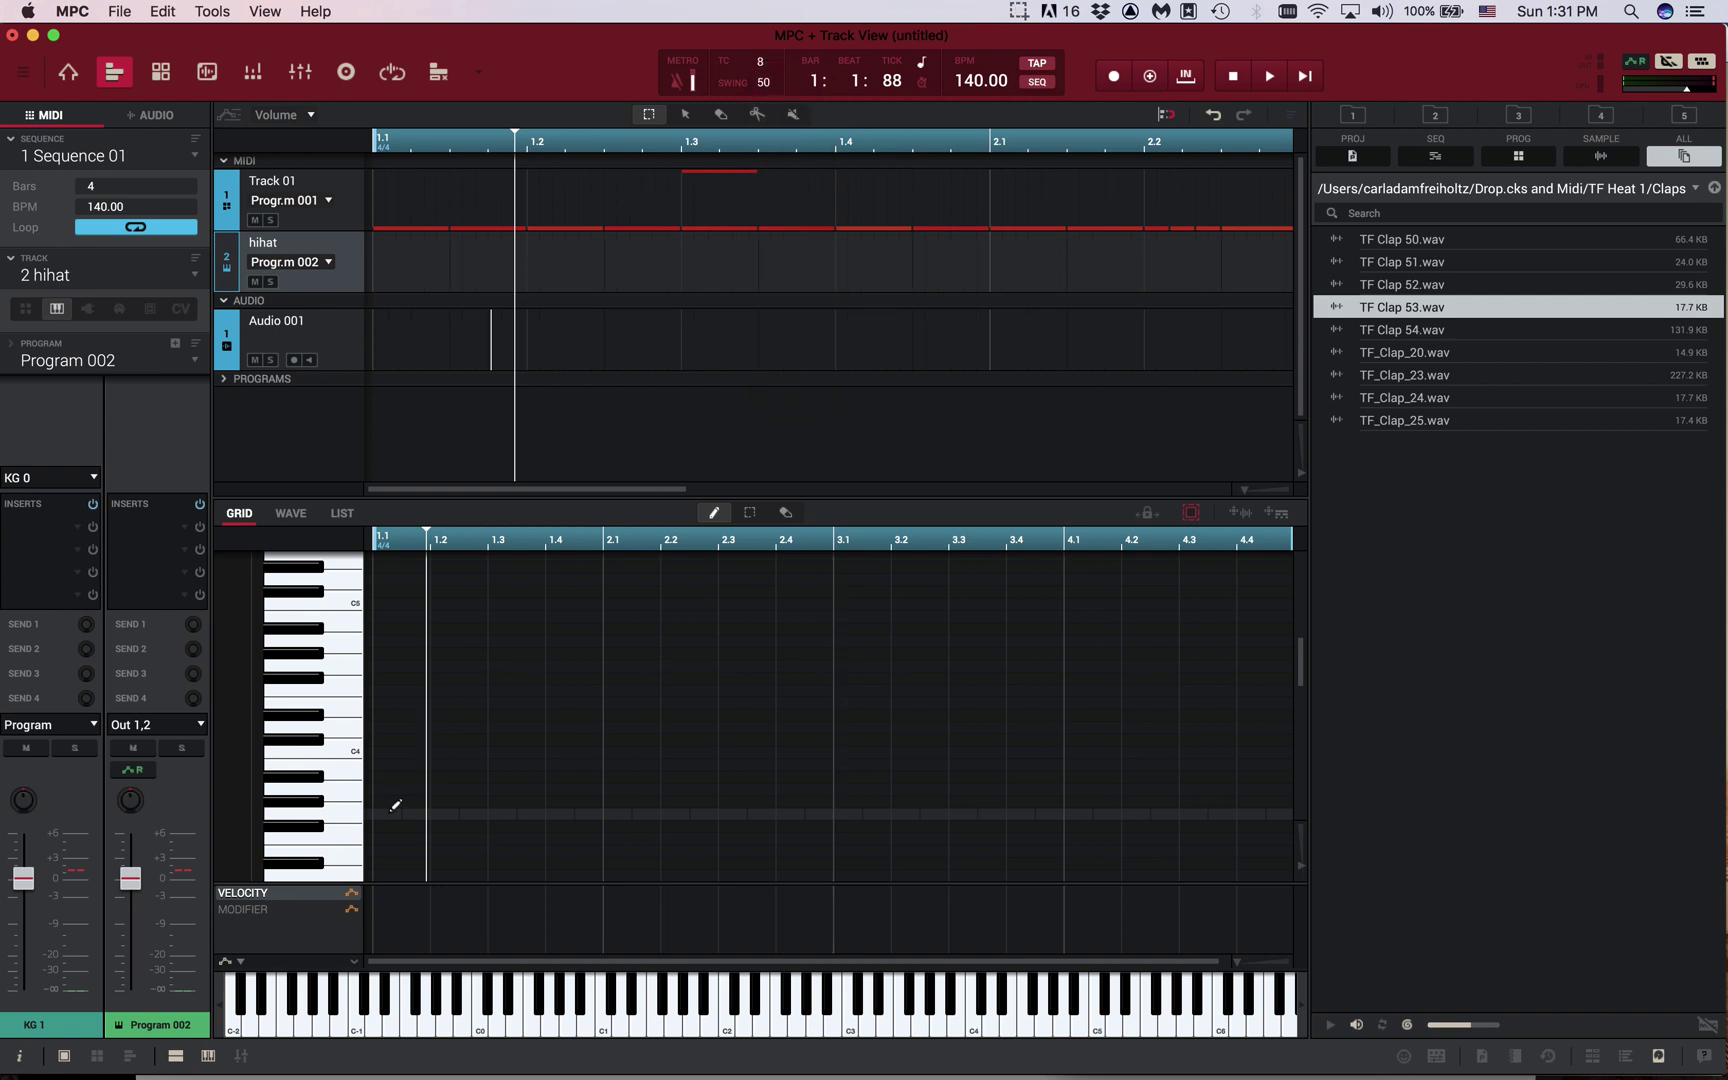
click(255, 221)
mouse_move(400, 805)
mouse_down()
mouse_move(923, 805)
mouse_move(1295, 775)
mouse_up()
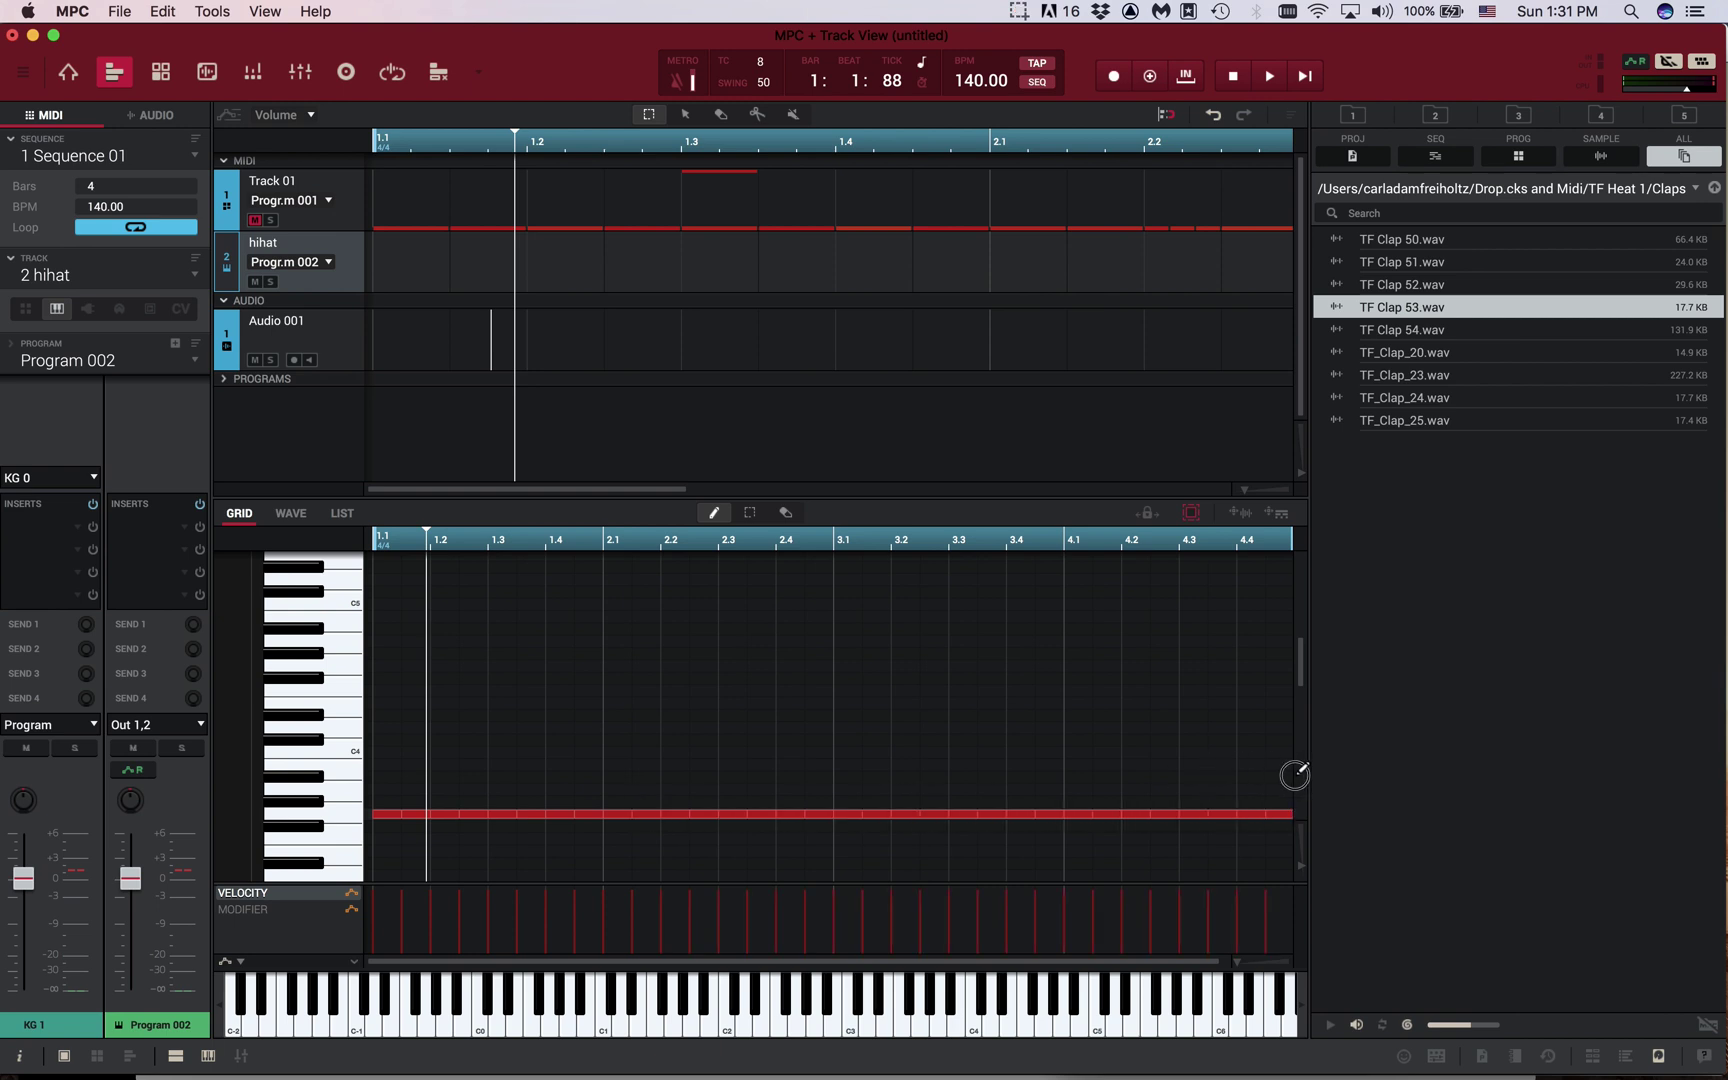
Lower the second eighth-note hi-hat of bar 1 from the G3 row to F3 and play the pattern
key(super+minus)
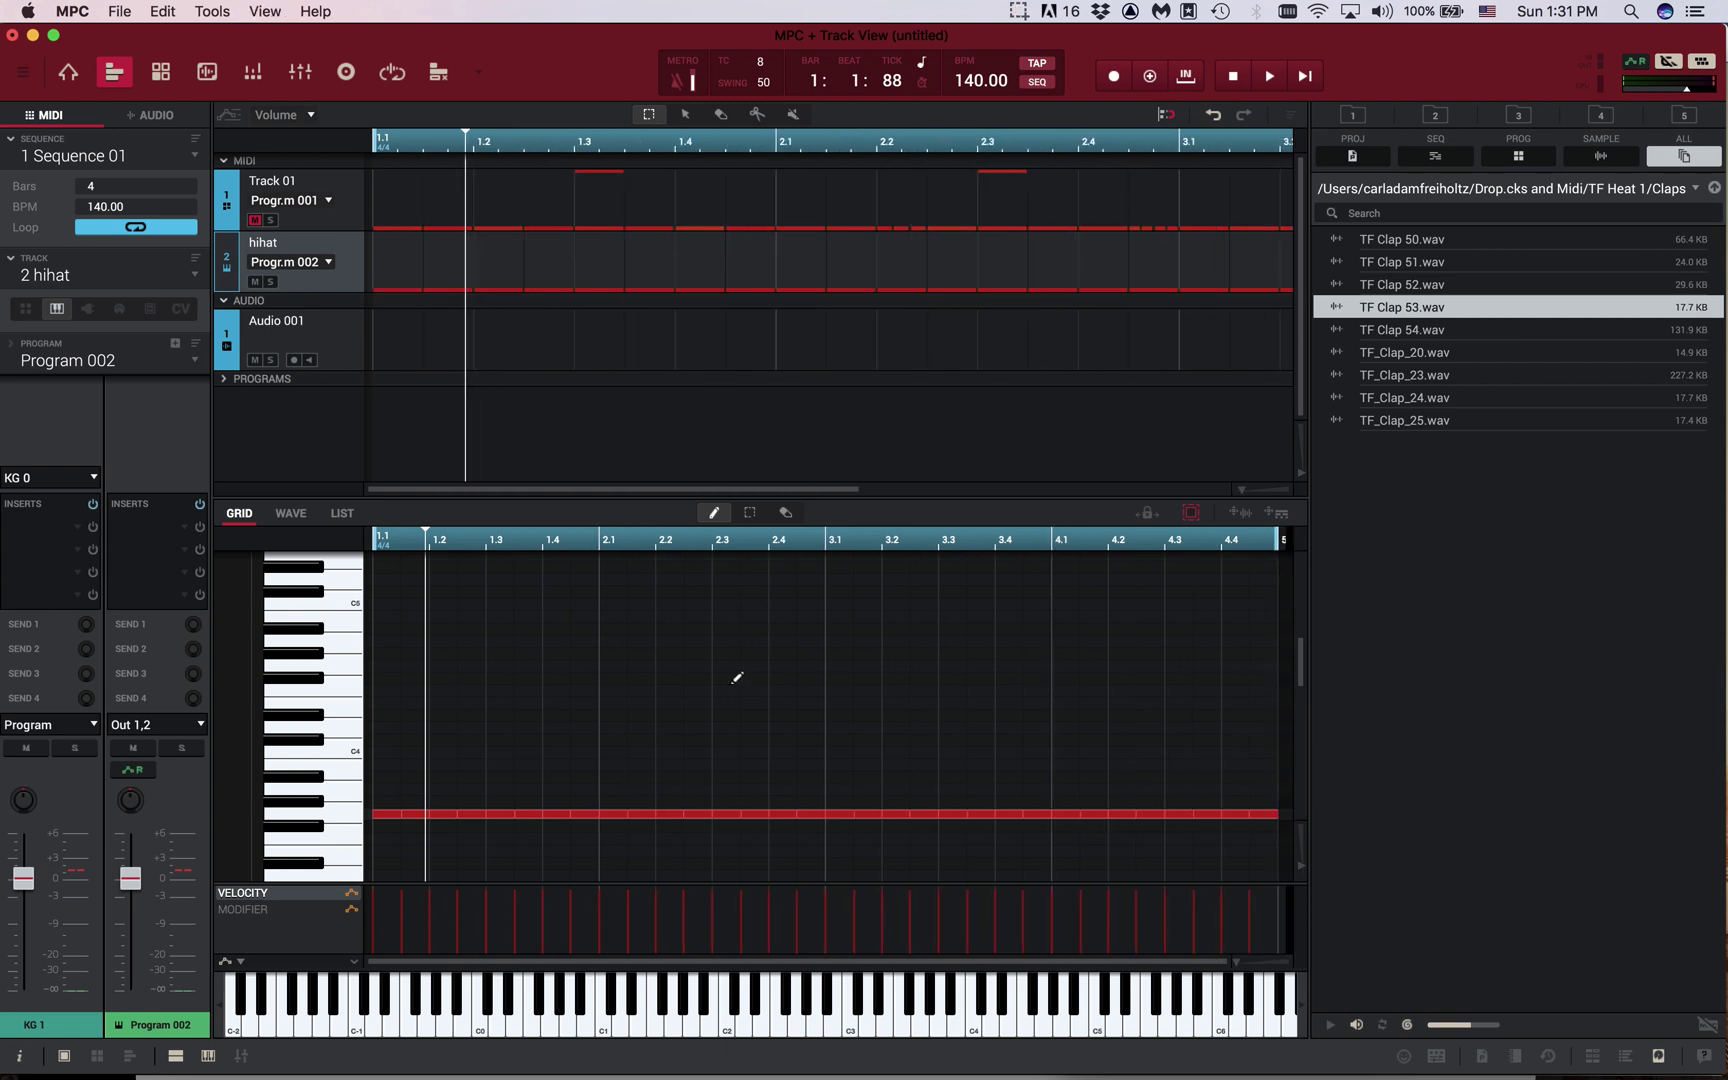
key(space)
scroll(630, 740, down, 4)
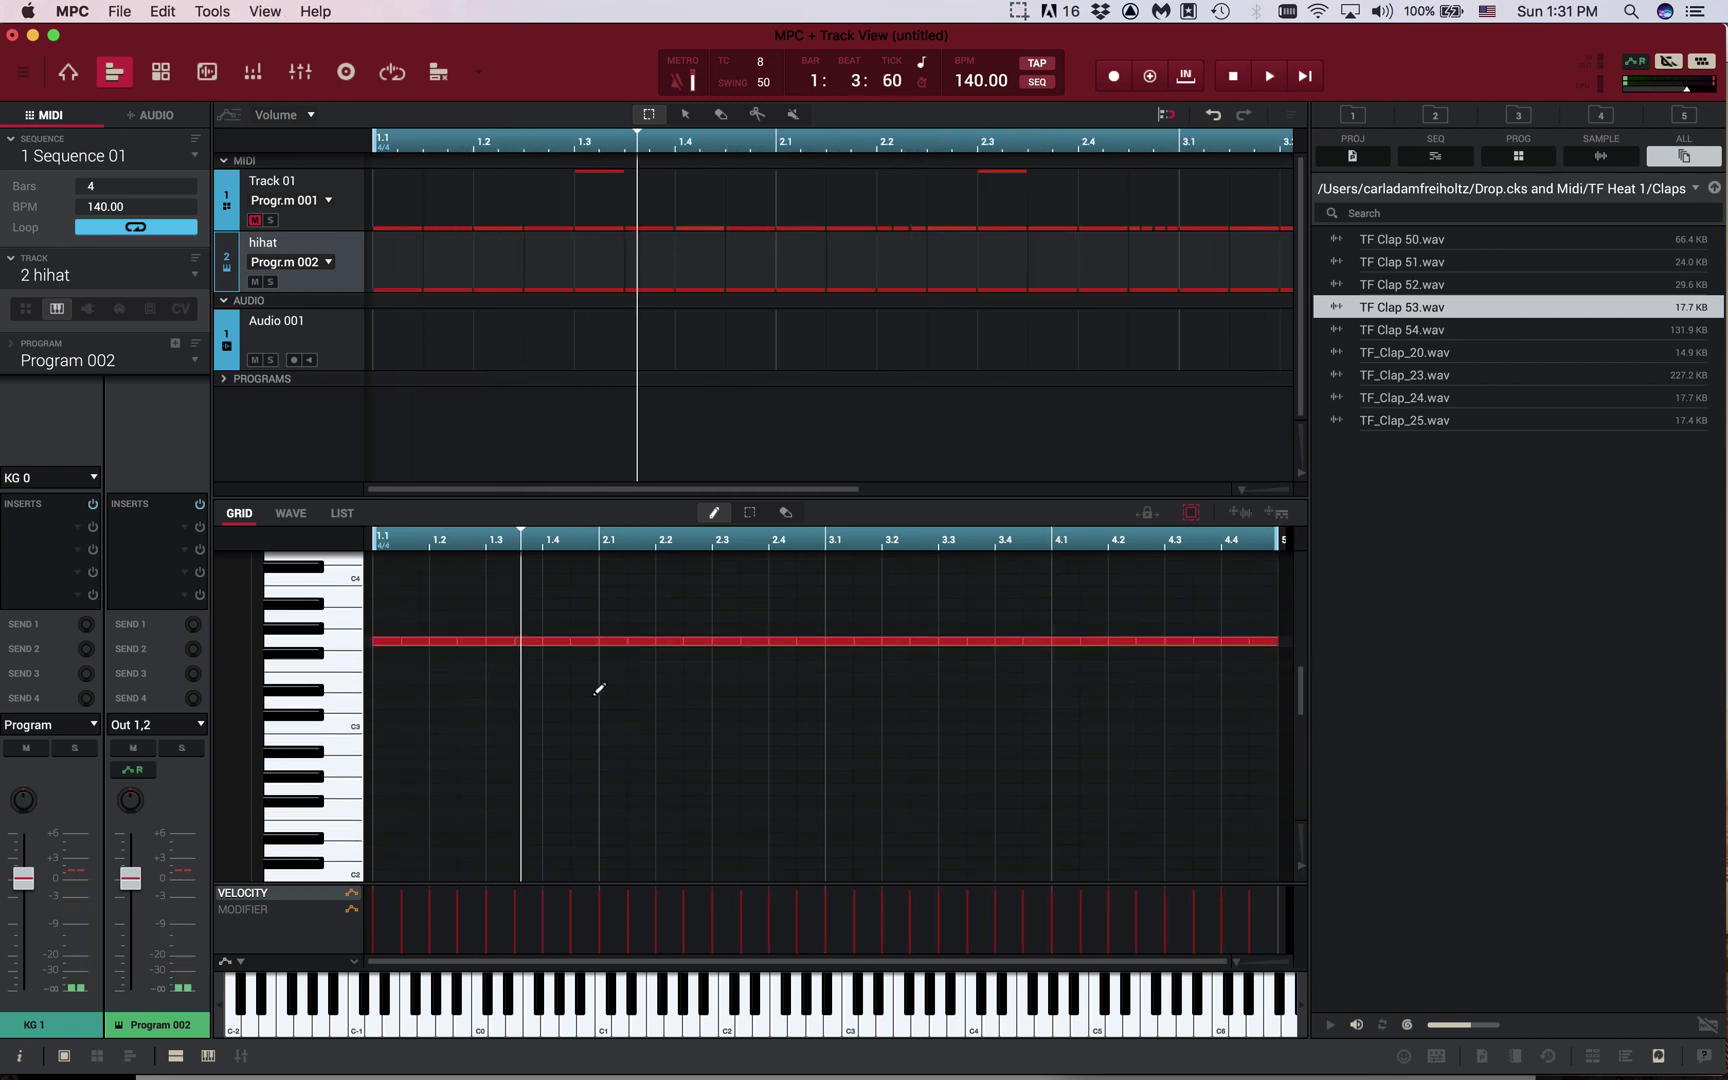
drag(415, 641, 415, 665)
key(space)
key(space)
Try lowering the hi-hat note on beat 1.4 to E3, play it, and return it to G3
click(557, 653)
drag(557, 653, 557, 678)
key(space)
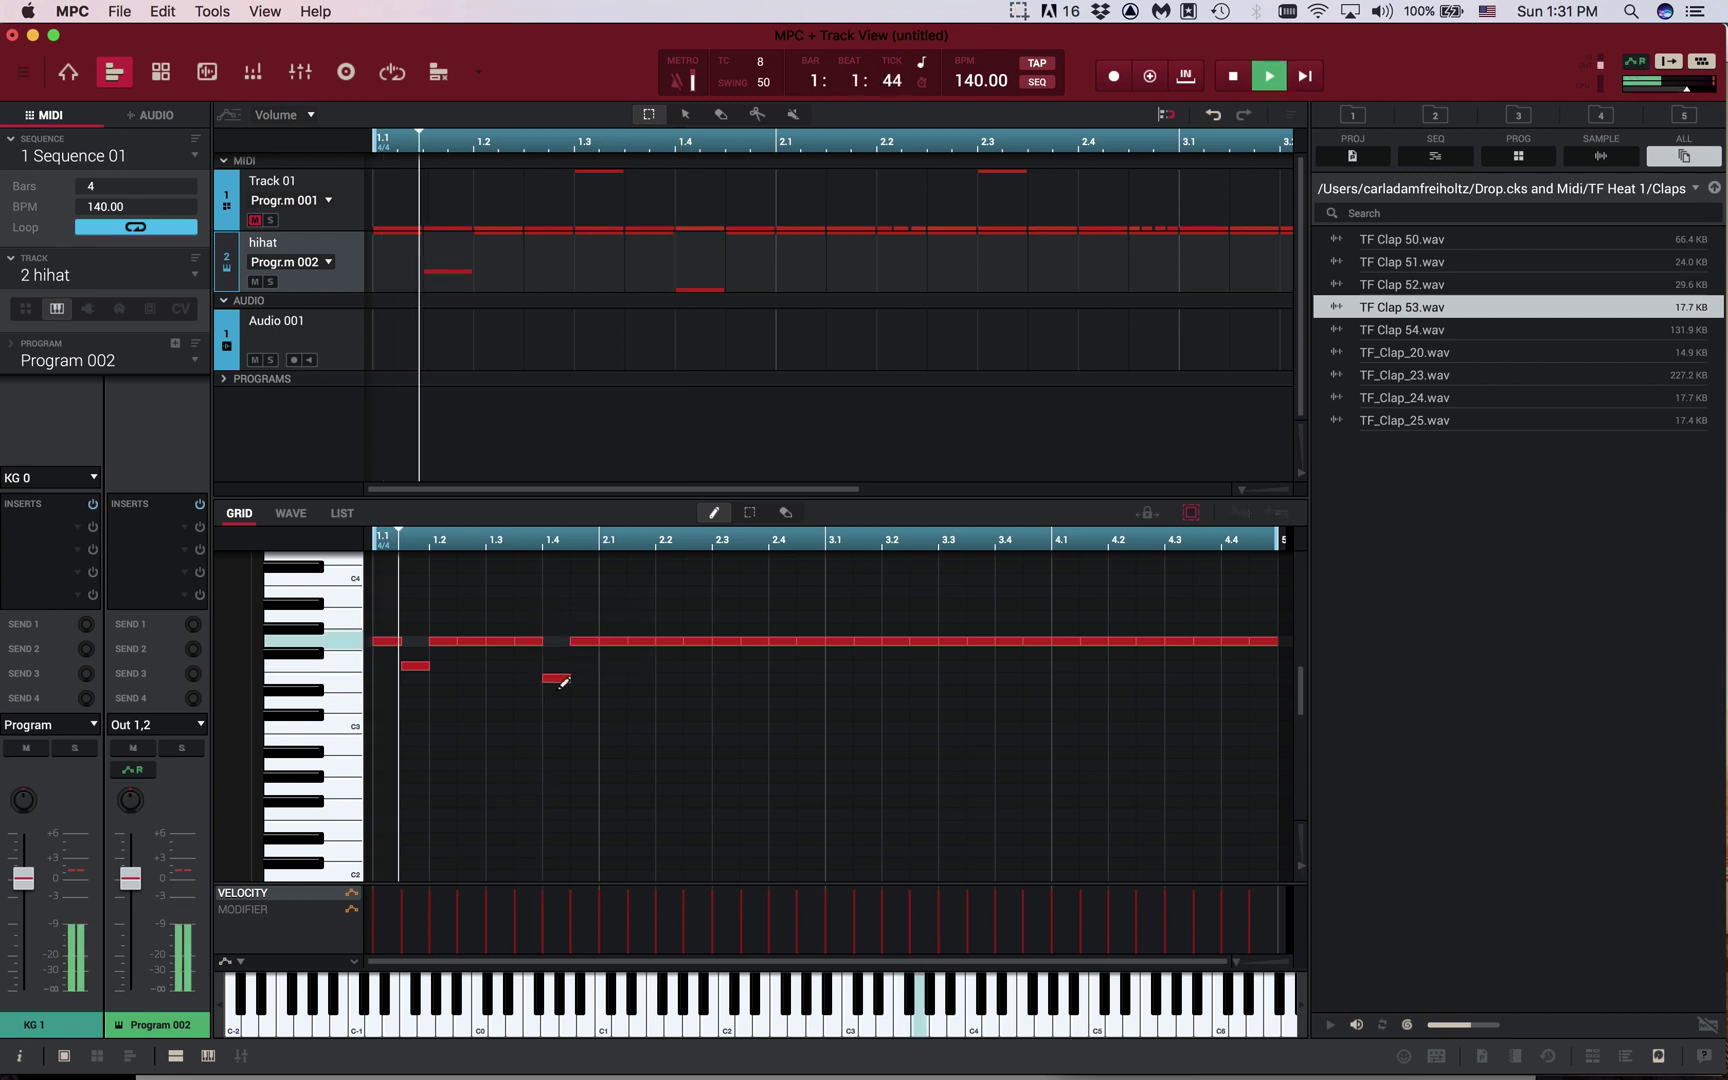
key(space)
drag(556, 678, 556, 641)
key(space)
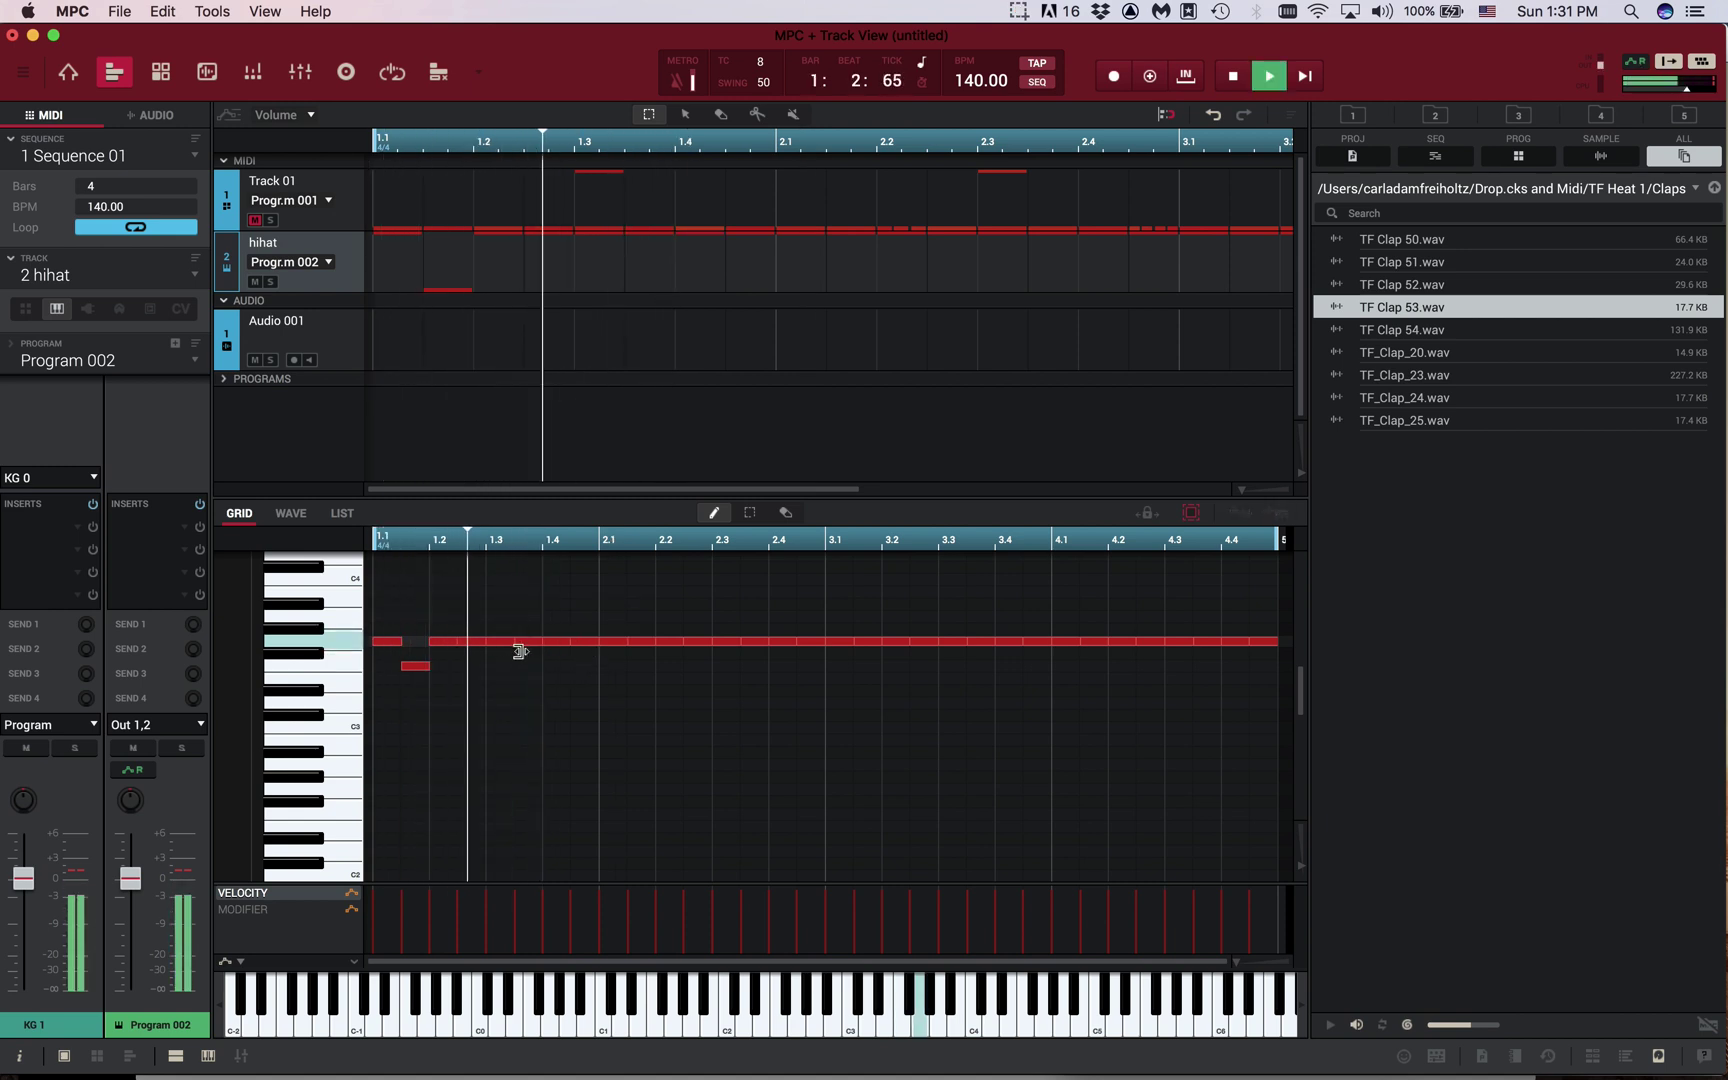
key(space)
Lower the hi-hat note on beat 1.4 to B2 and erase it
drag(556, 641, 556, 740)
key(e)
scroll(565, 748, up, 2)
key(super+equal)
key(p)
click(736, 741)
click(736, 741)
Set time correct to 16T, draw a three-note hi-hat roll on B2 at beat 1.4, and play it
click(764, 72)
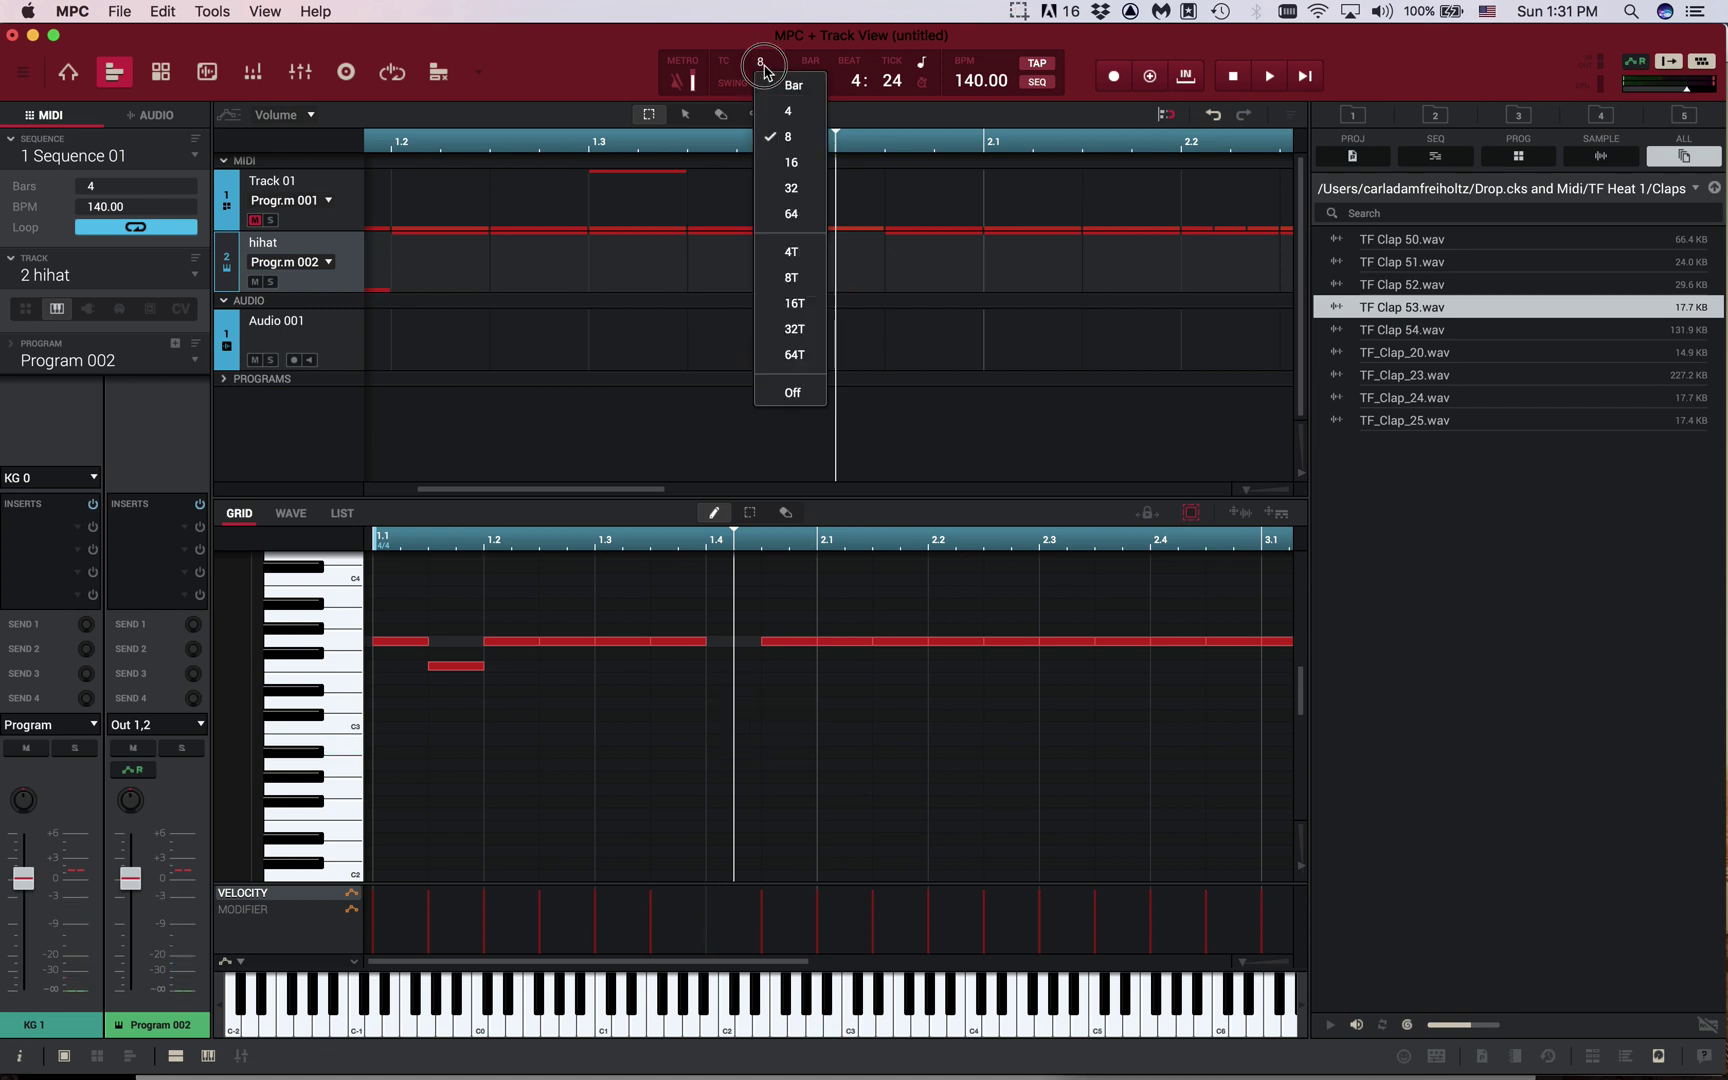
click(800, 306)
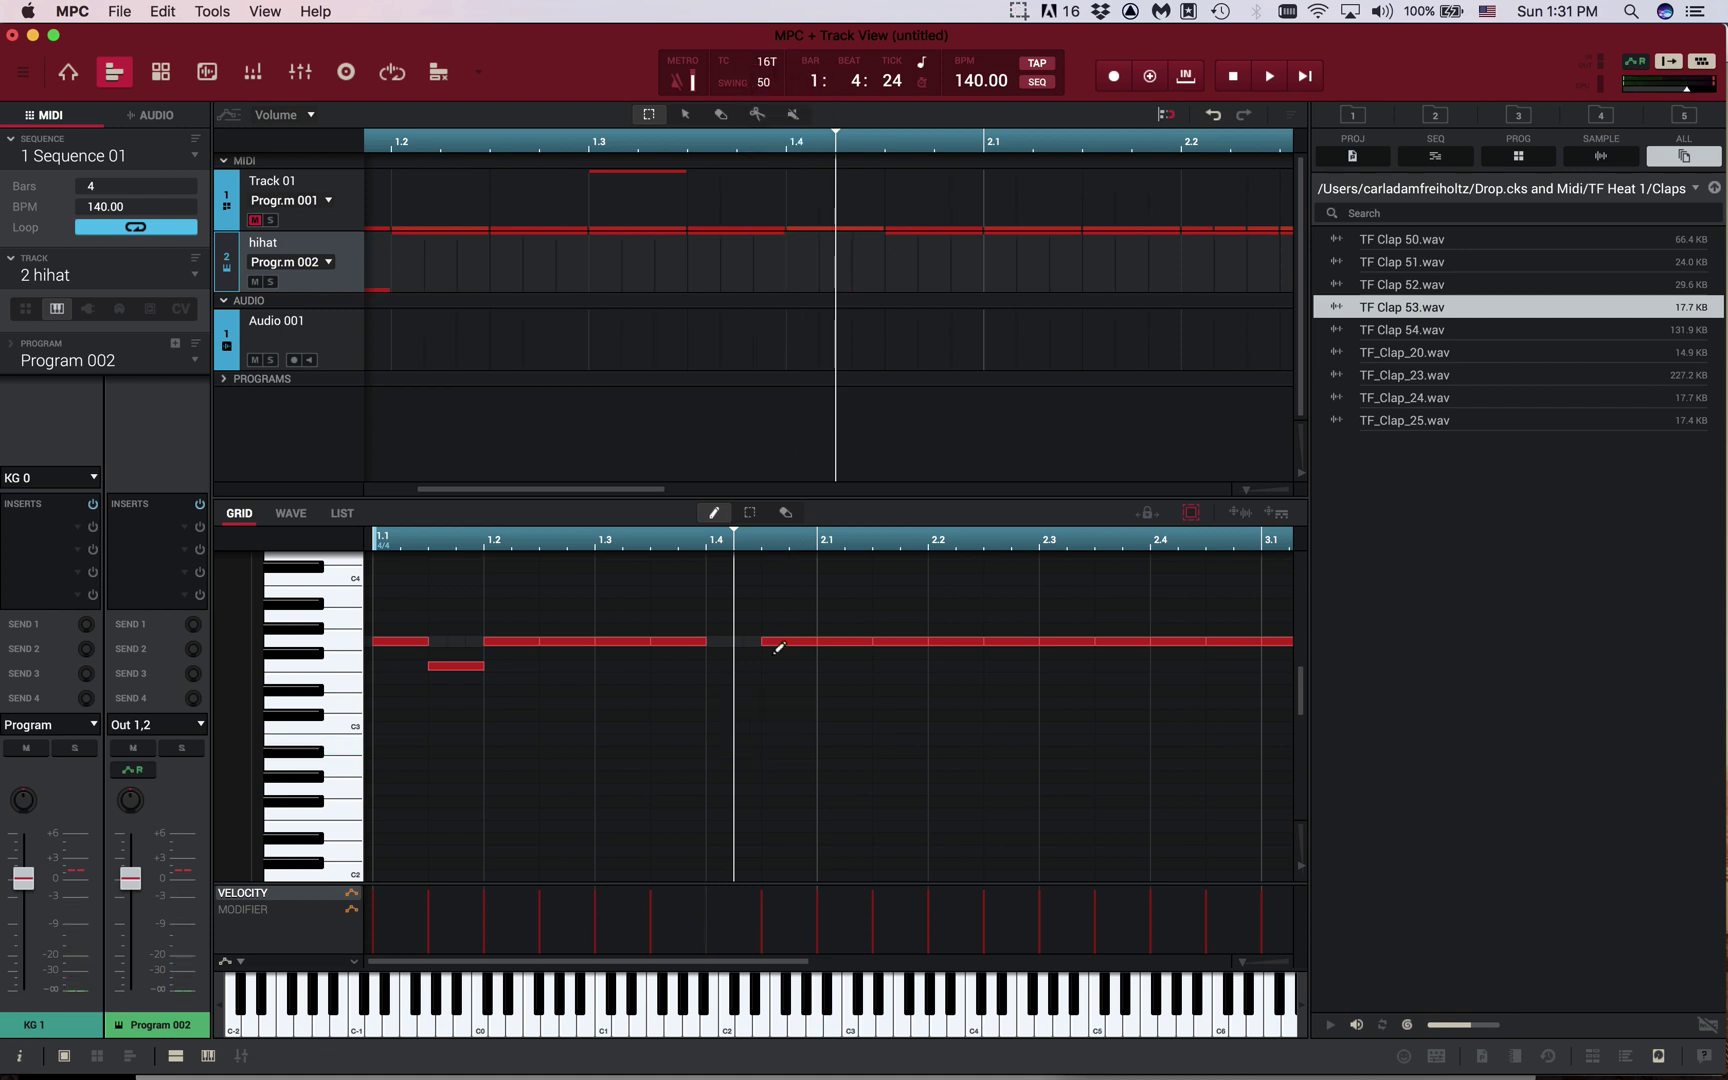
drag(718, 740, 752, 740)
key(space)
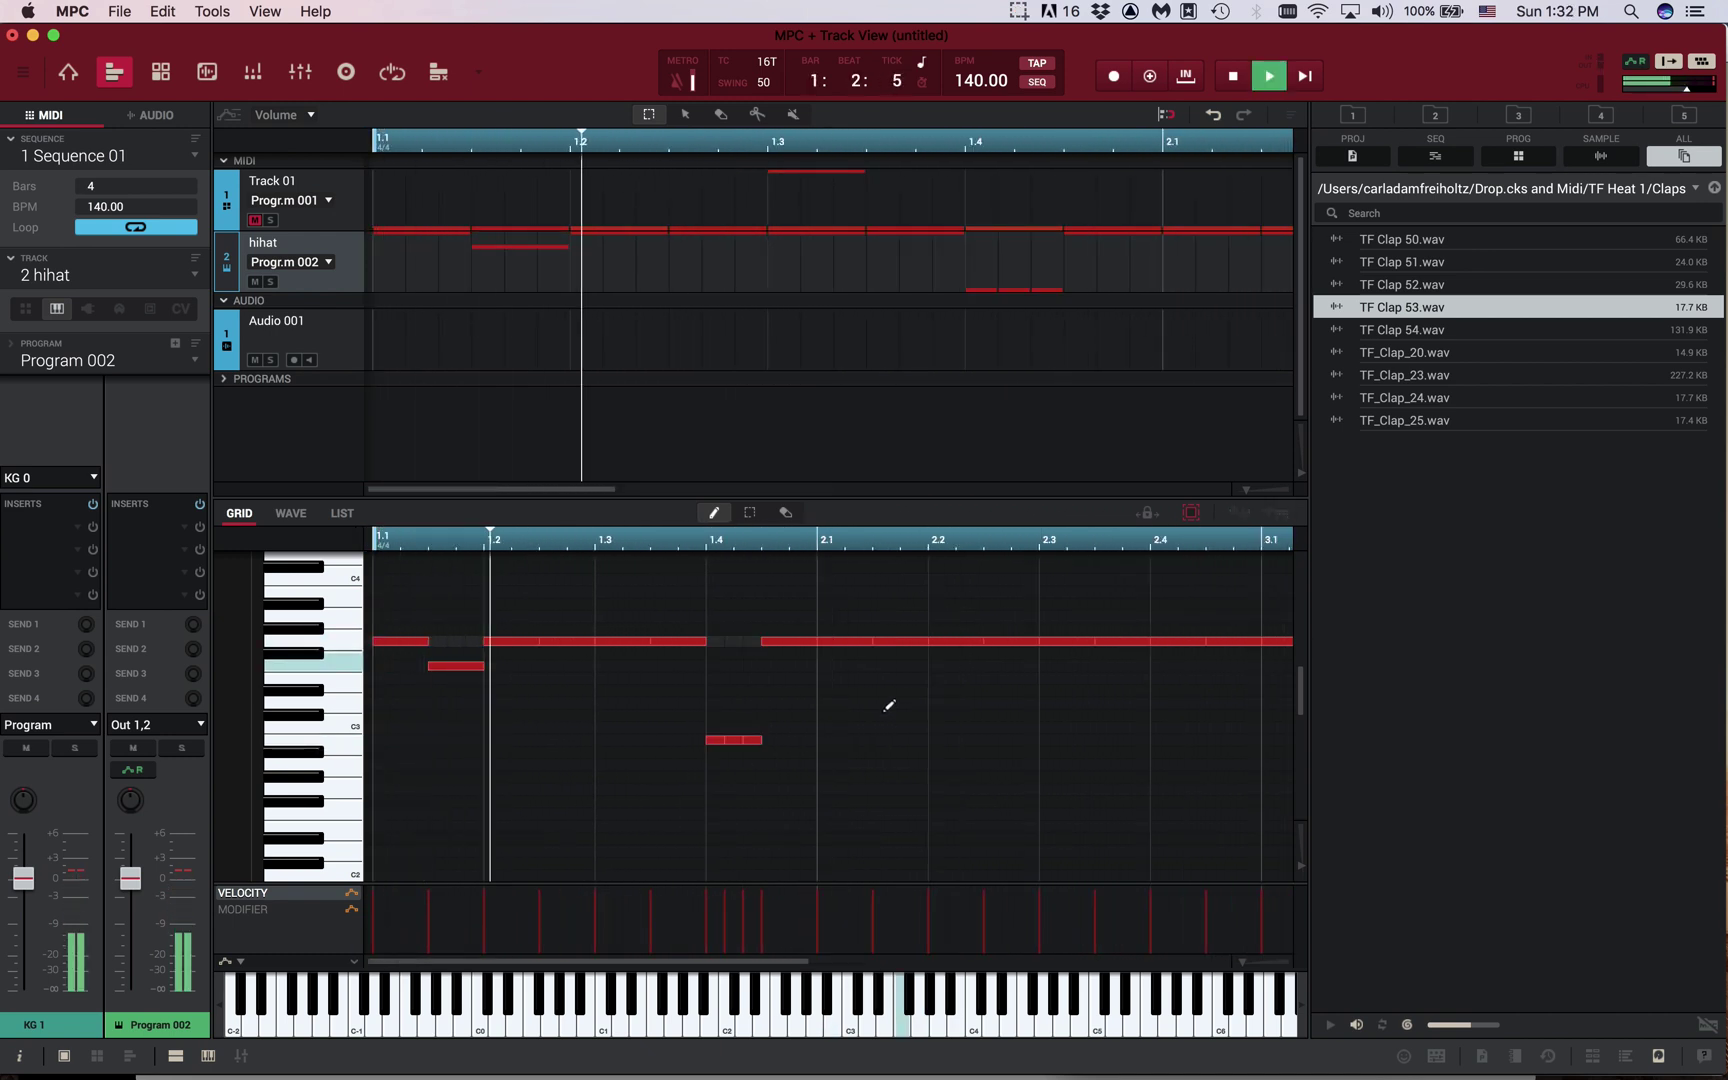
key(space)
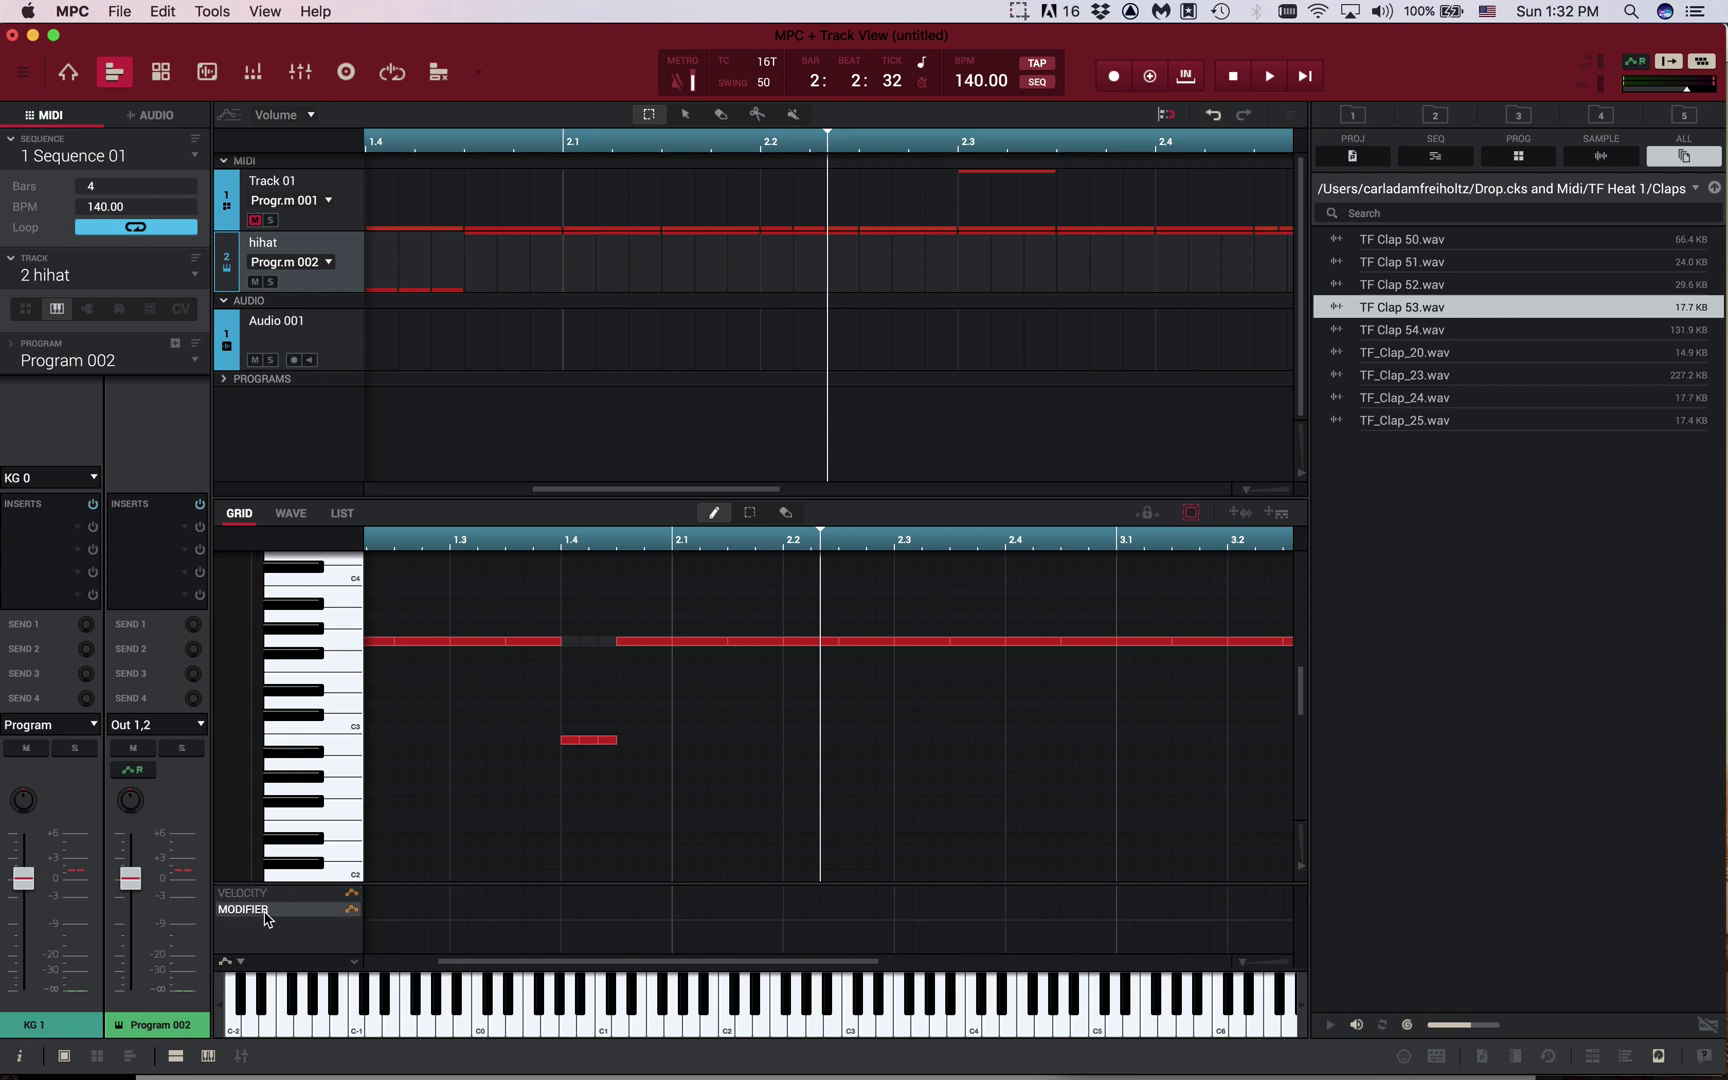
Play the pattern and erase the G3 hi-hat on the last eighth note of bar 2
key(space)
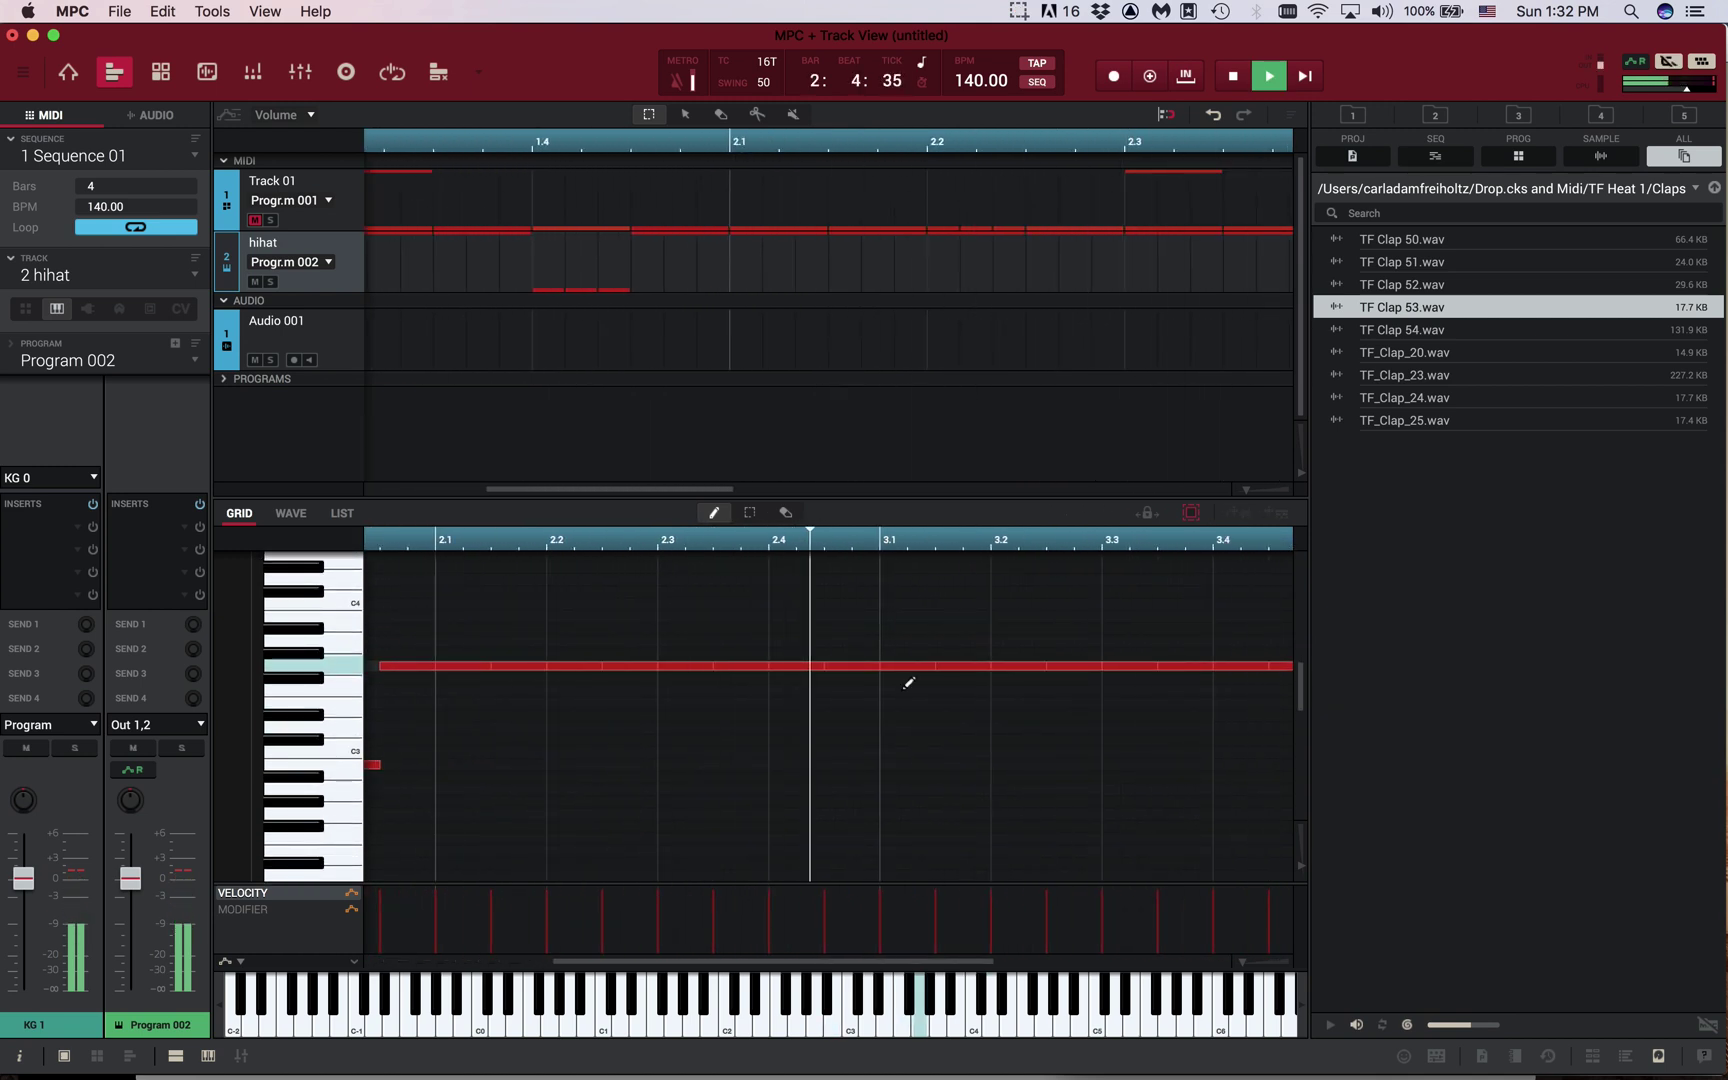
key(space)
click(855, 662)
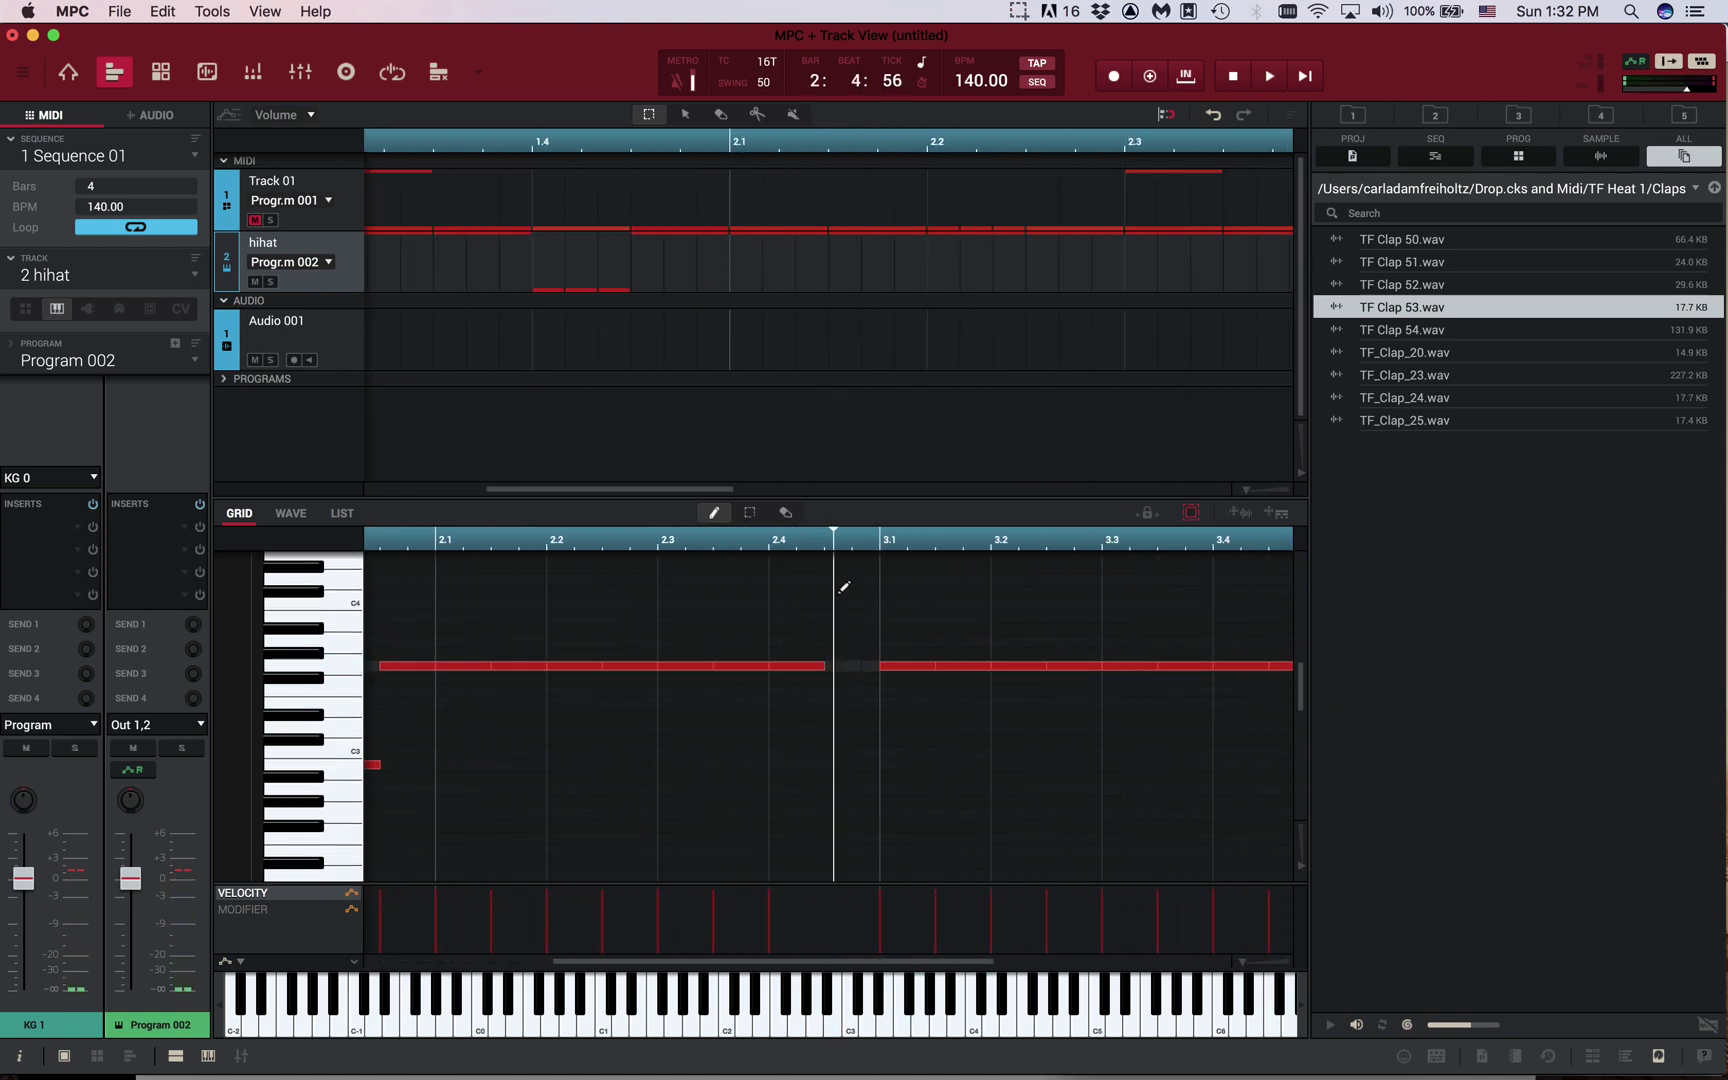
Set time correct to 64, draw a five-note hi-hat roll on C4 at the last eighth of bar 2, and play it
click(768, 62)
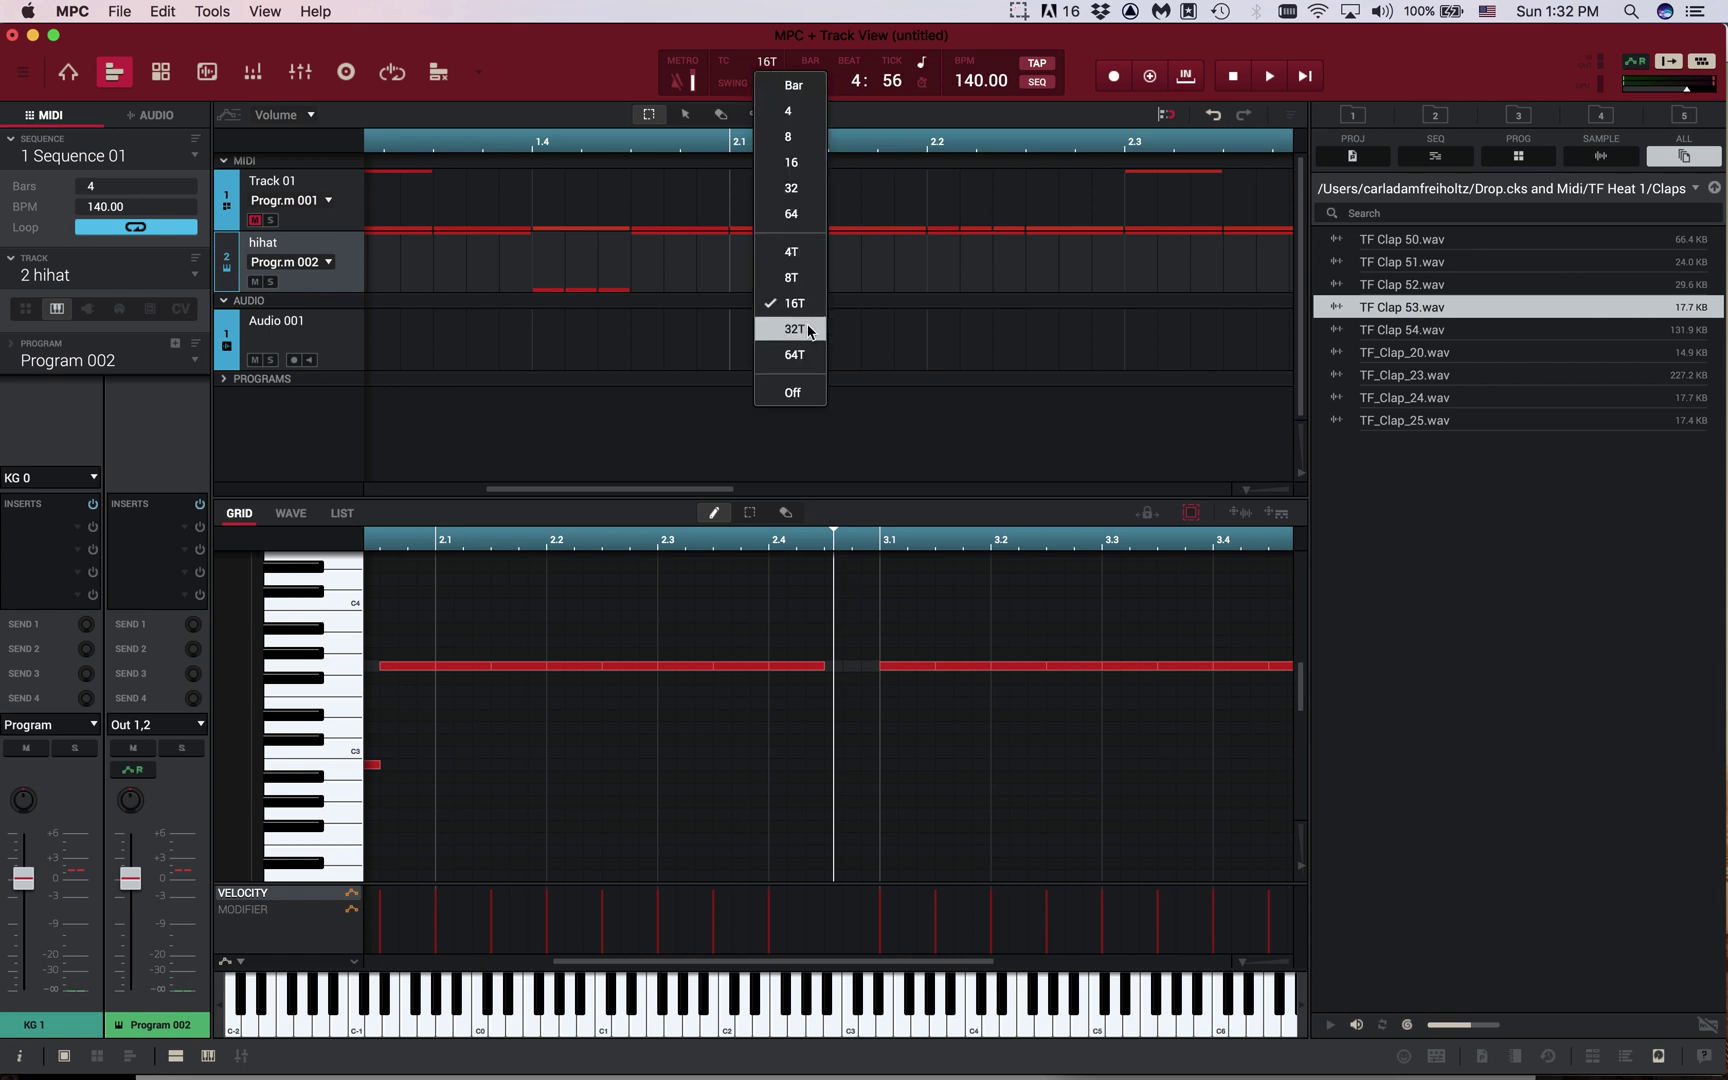
click(791, 214)
drag(826, 604, 858, 602)
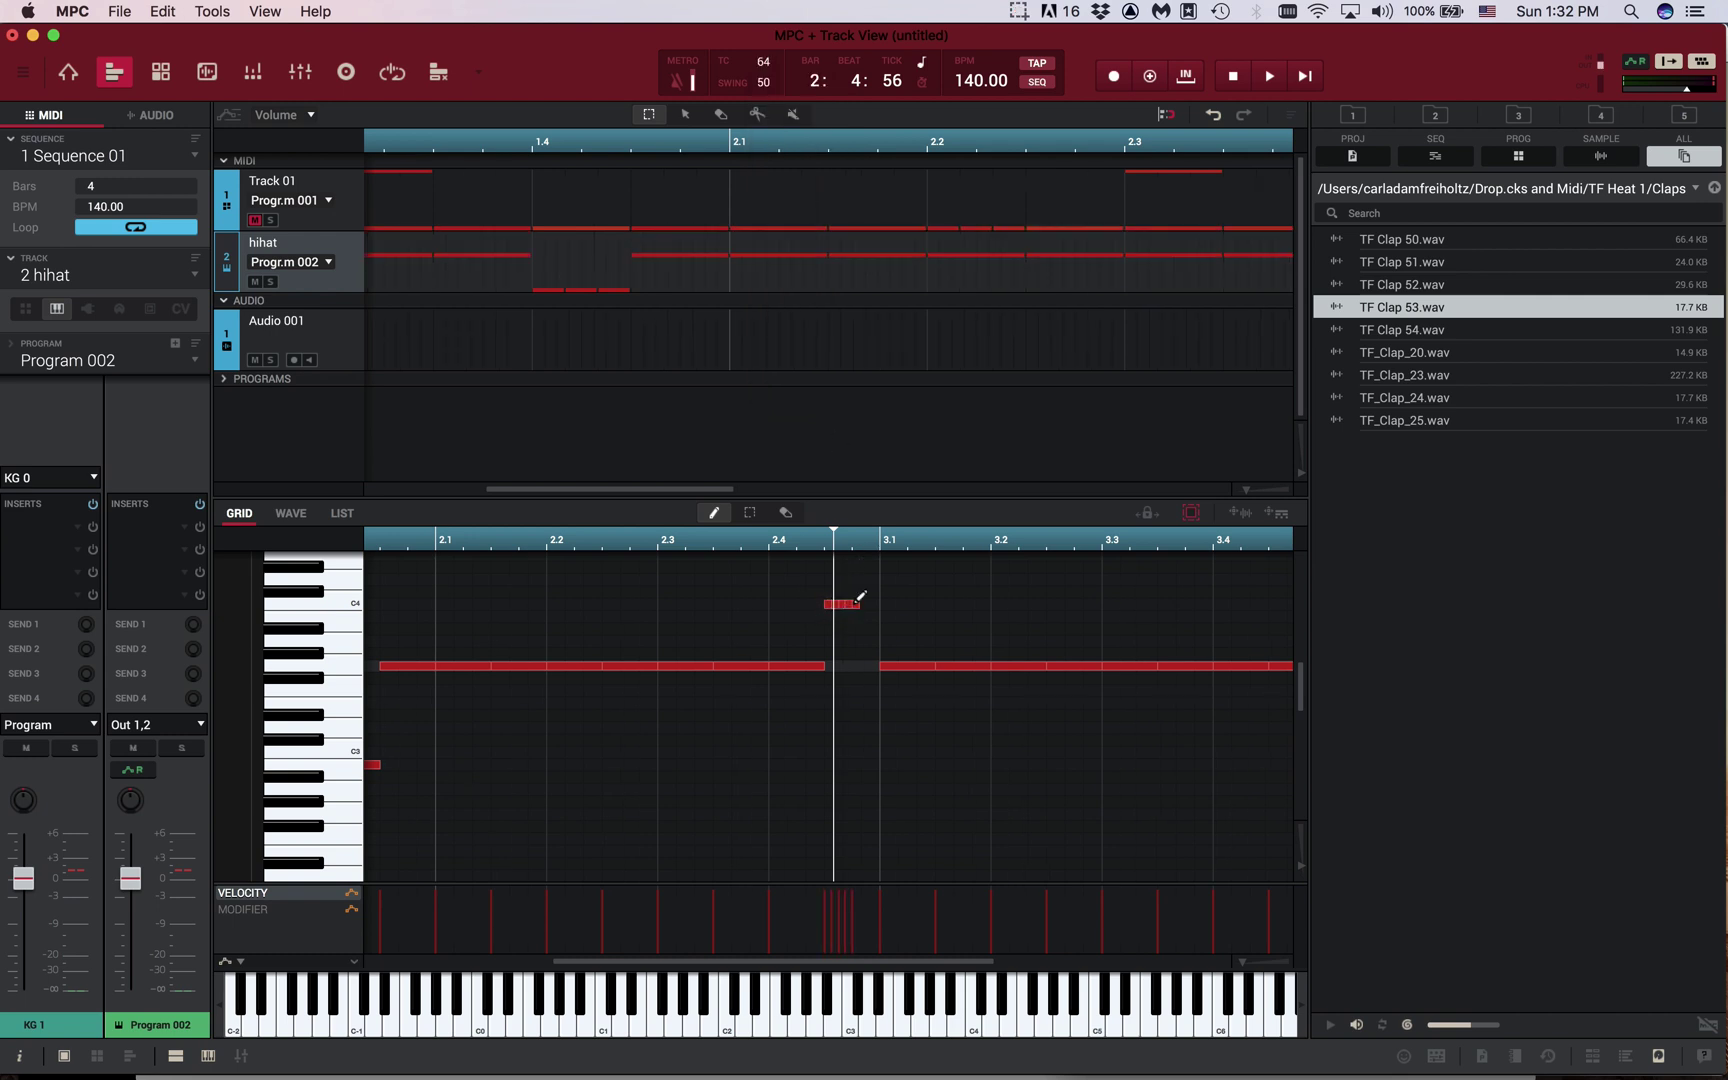
key(space)
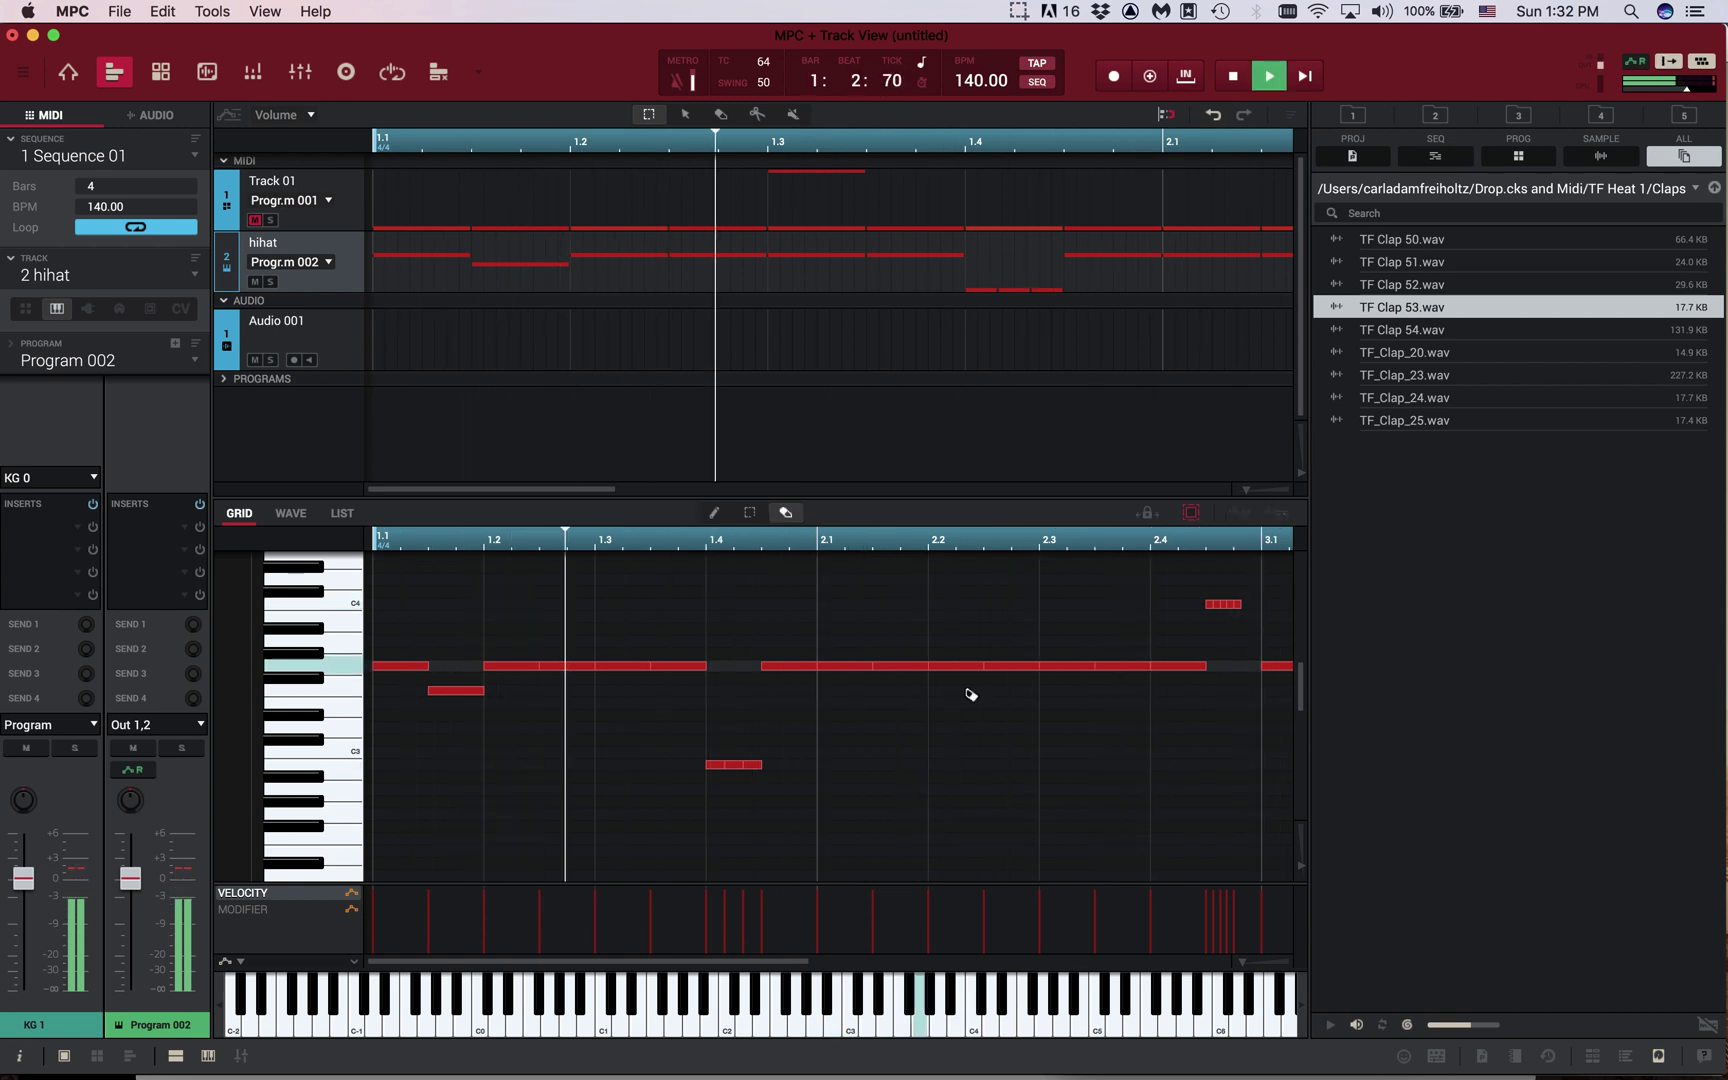
scroll(972, 680, down, 3)
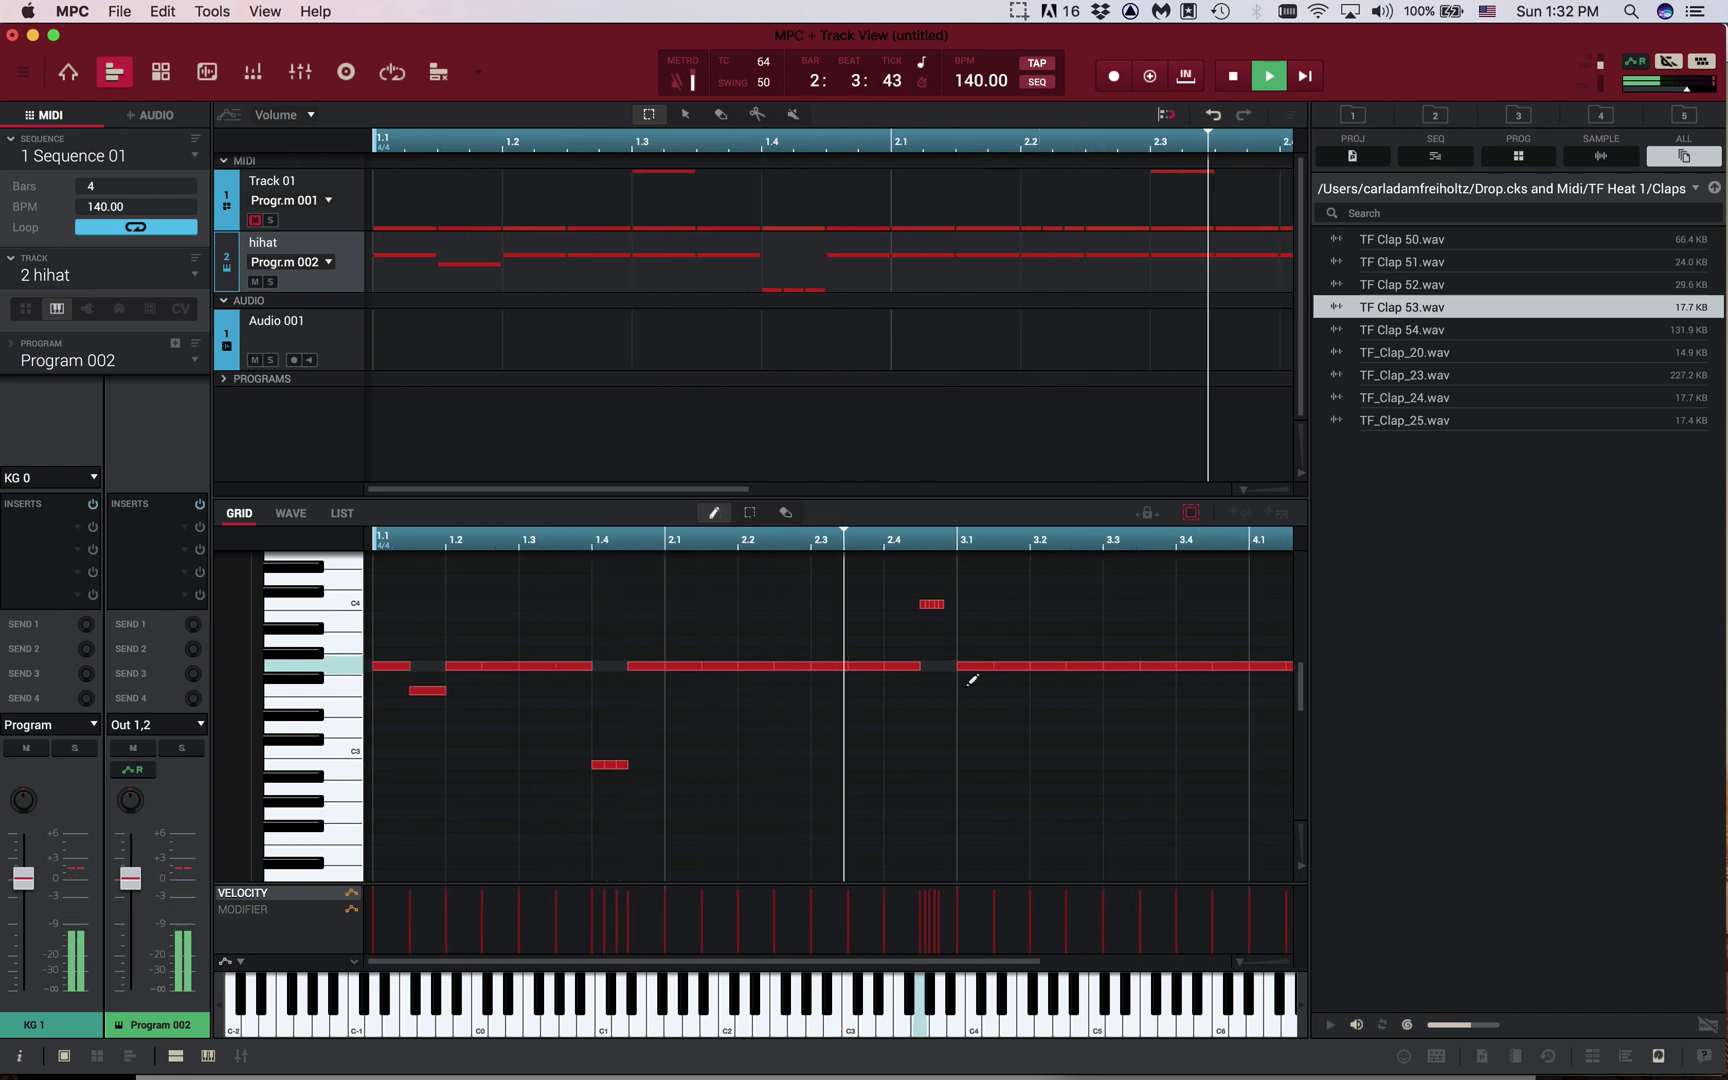
key(space)
Replace the G3 hi-hat on beat 2.4 with two triplet notes, using time correct 8T
click(910, 662)
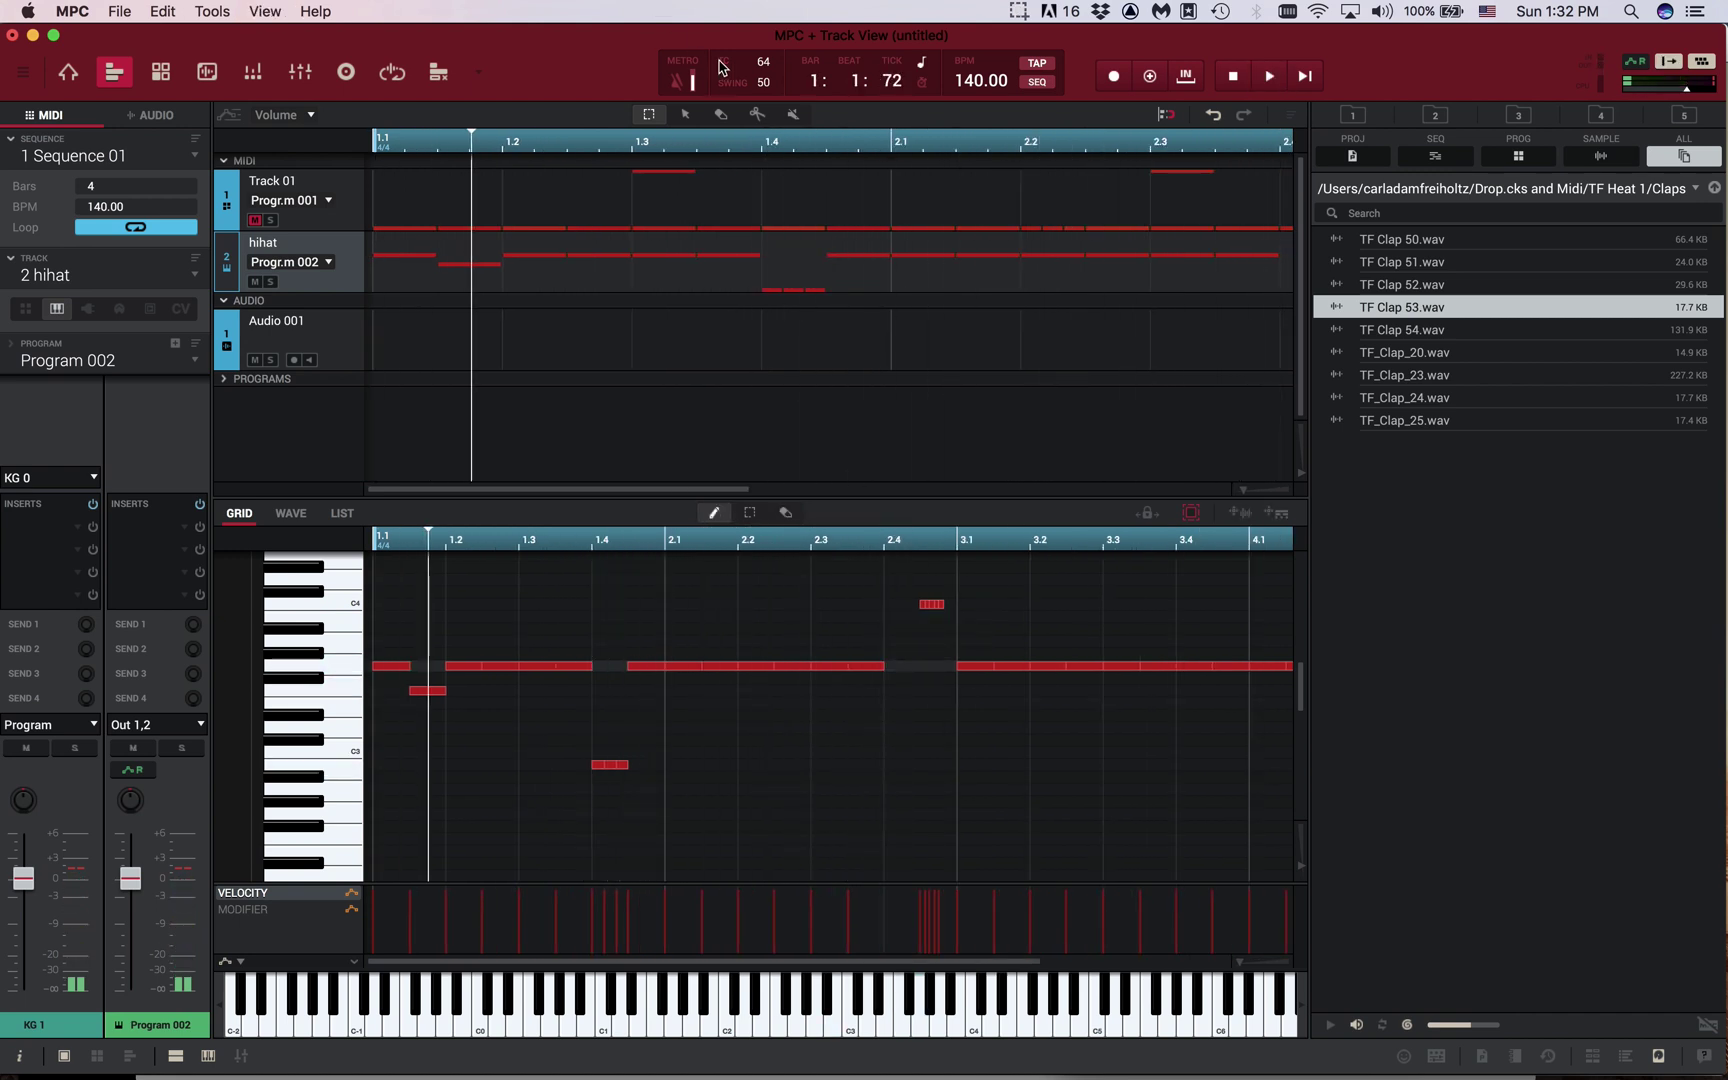
click(763, 62)
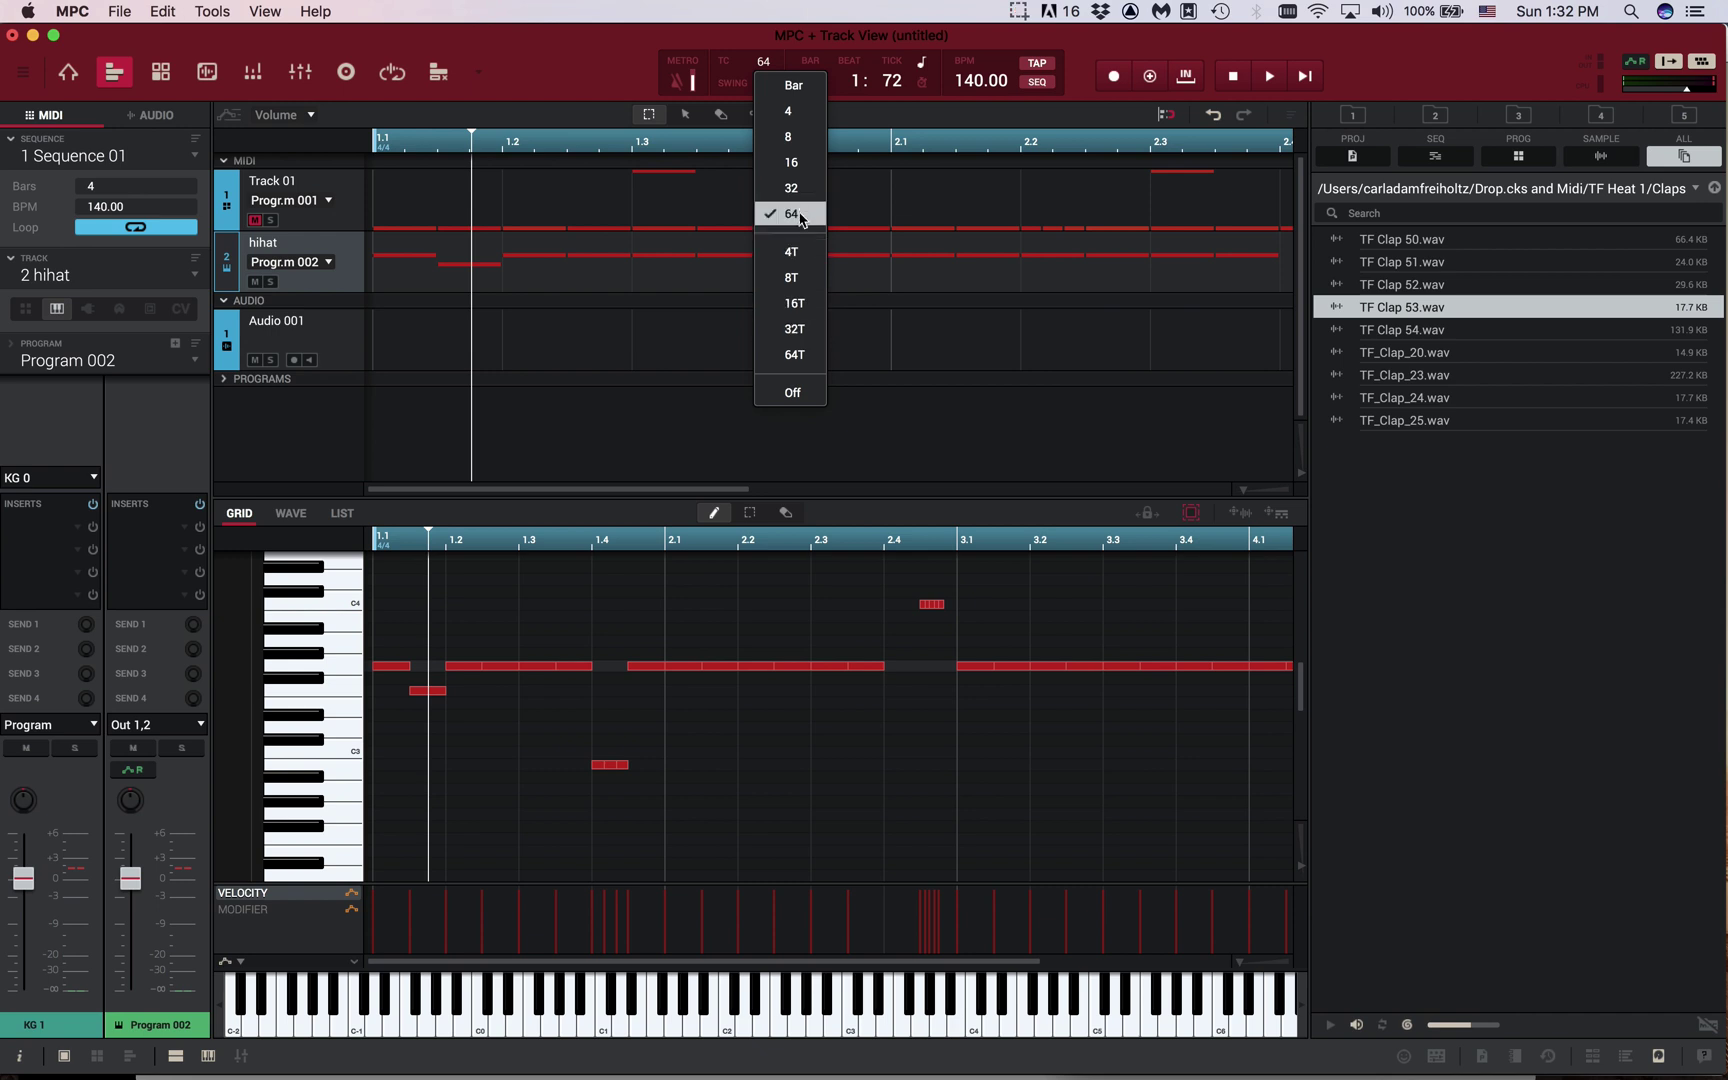
click(810, 288)
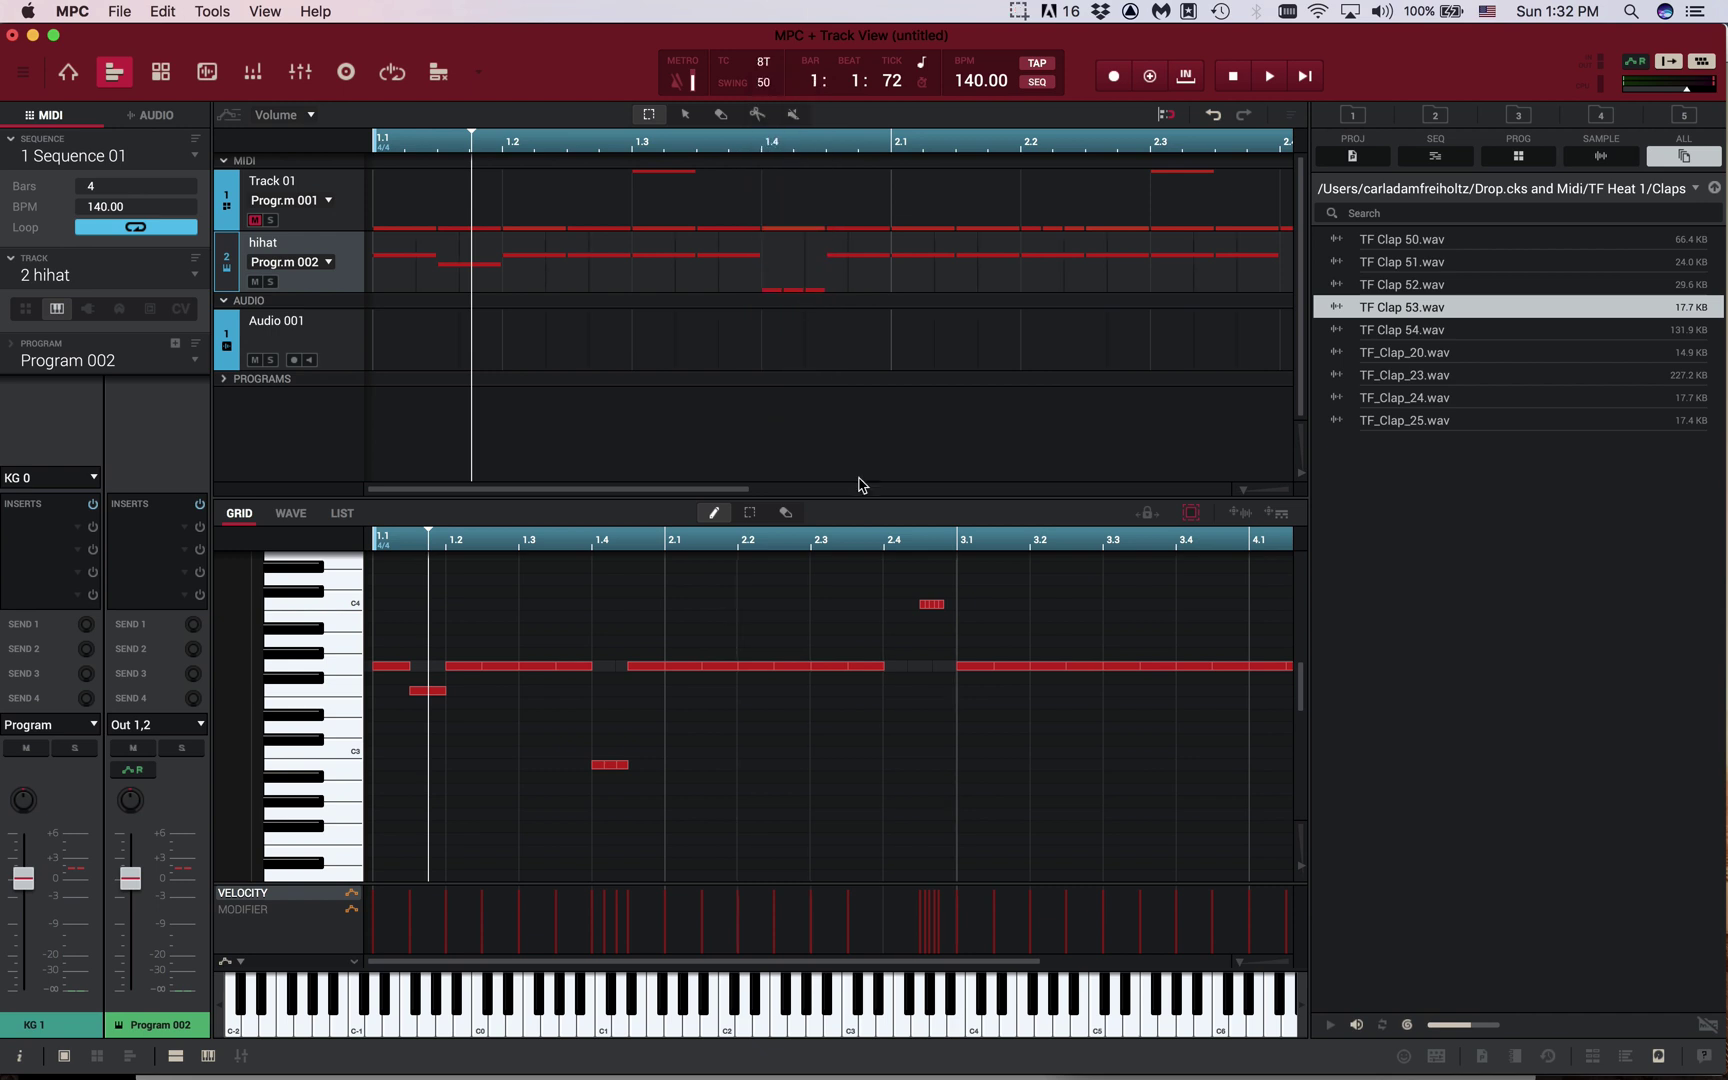
click(757, 70)
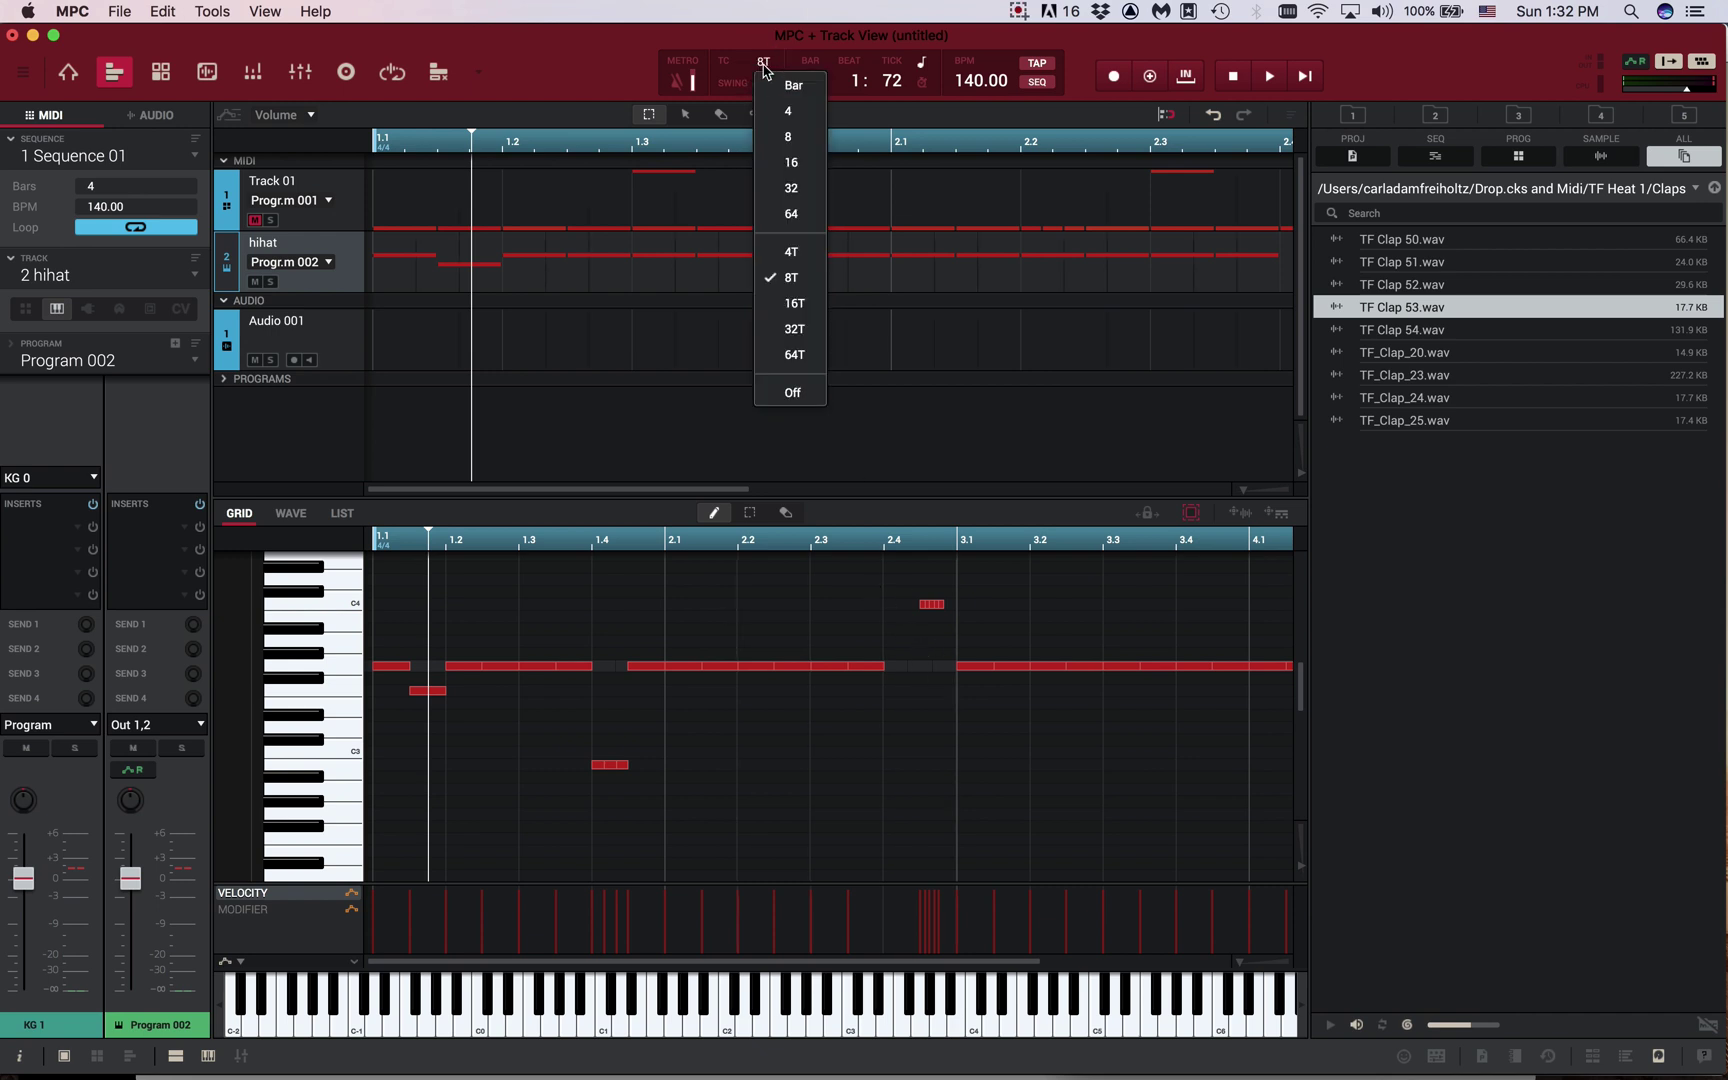
click(790, 254)
scroll(790, 260, up, 3)
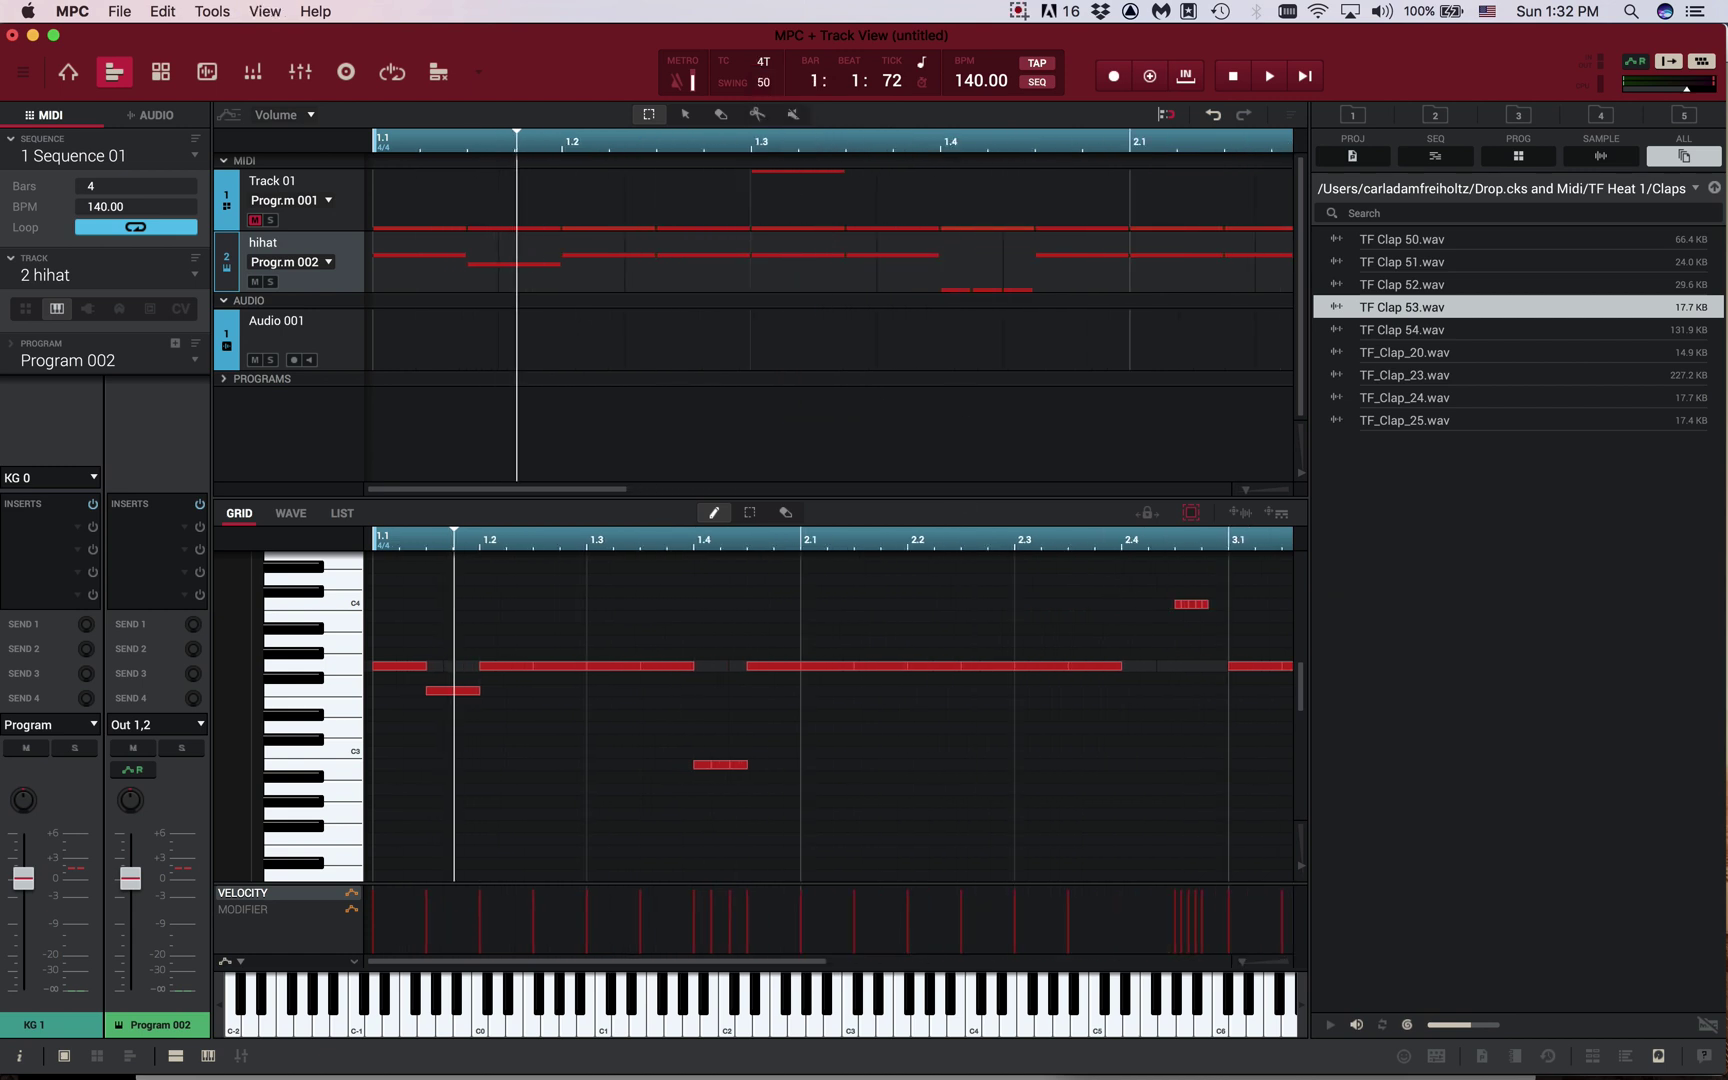
click(763, 62)
click(795, 288)
drag(1141, 664, 1193, 664)
Play the pattern from the start to check the triplet hi-hats and the roll in bar 2
key(space)
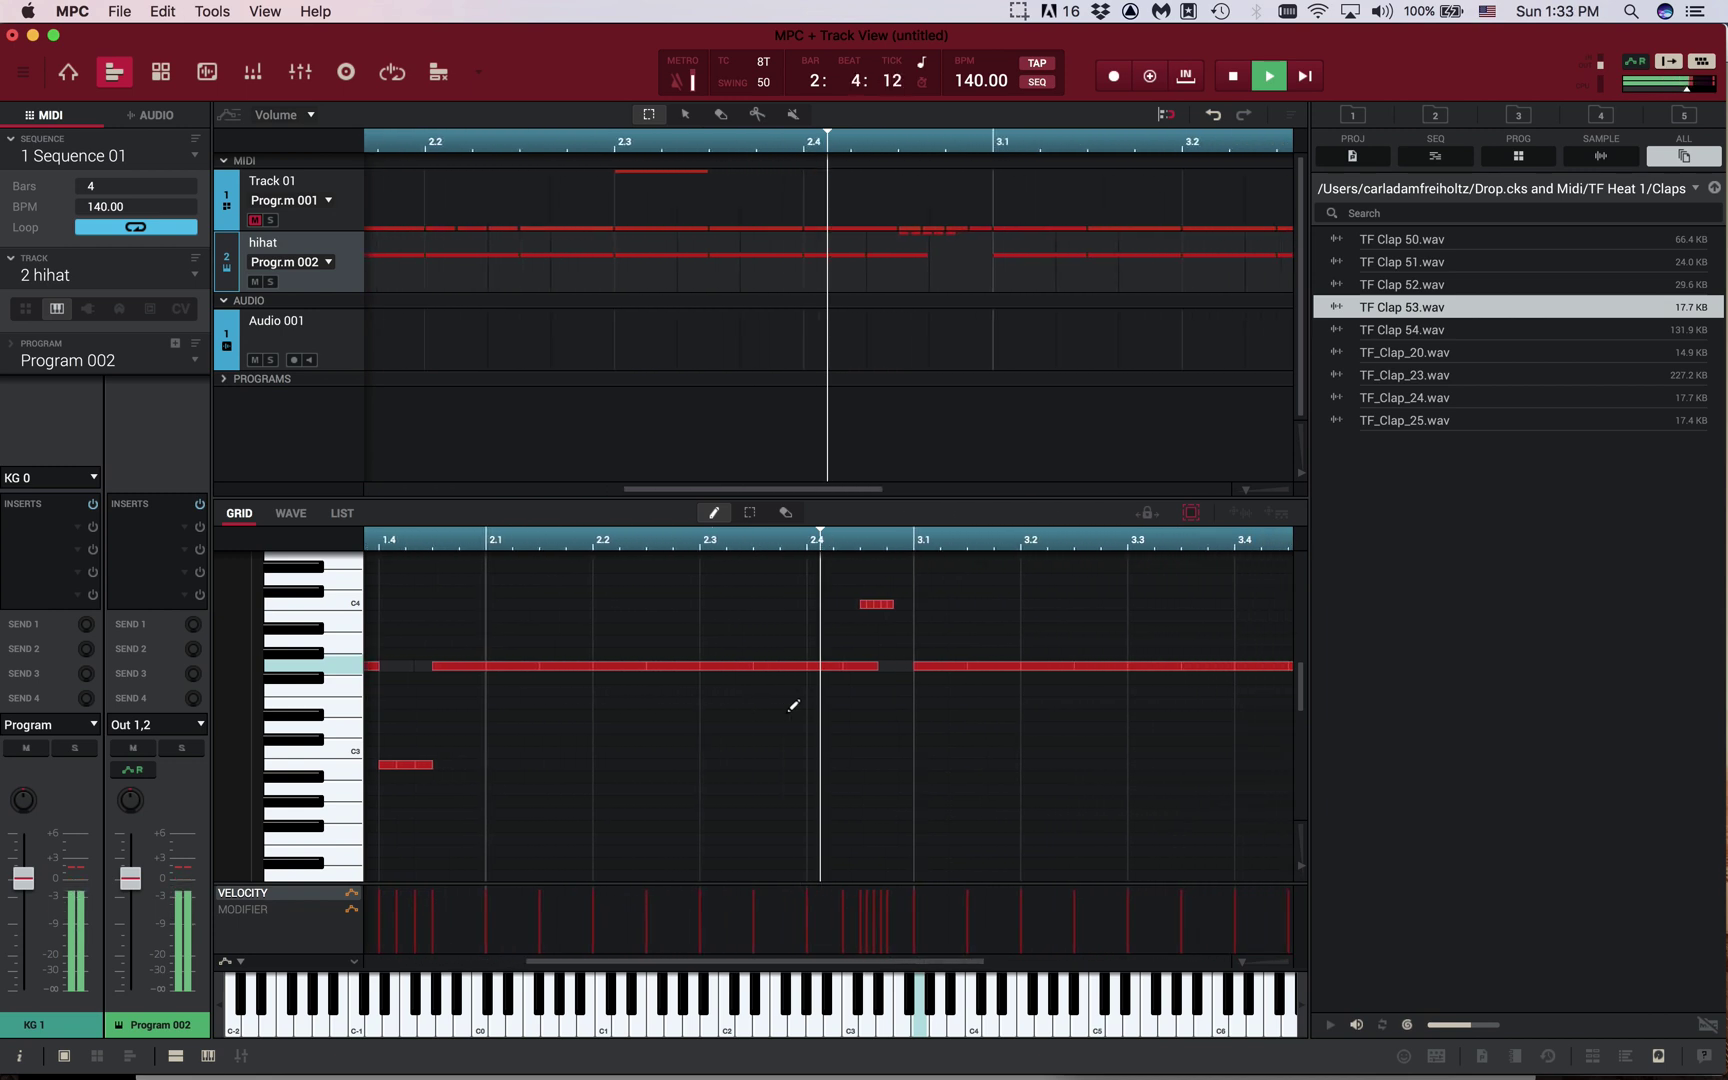
key(space)
key(space)
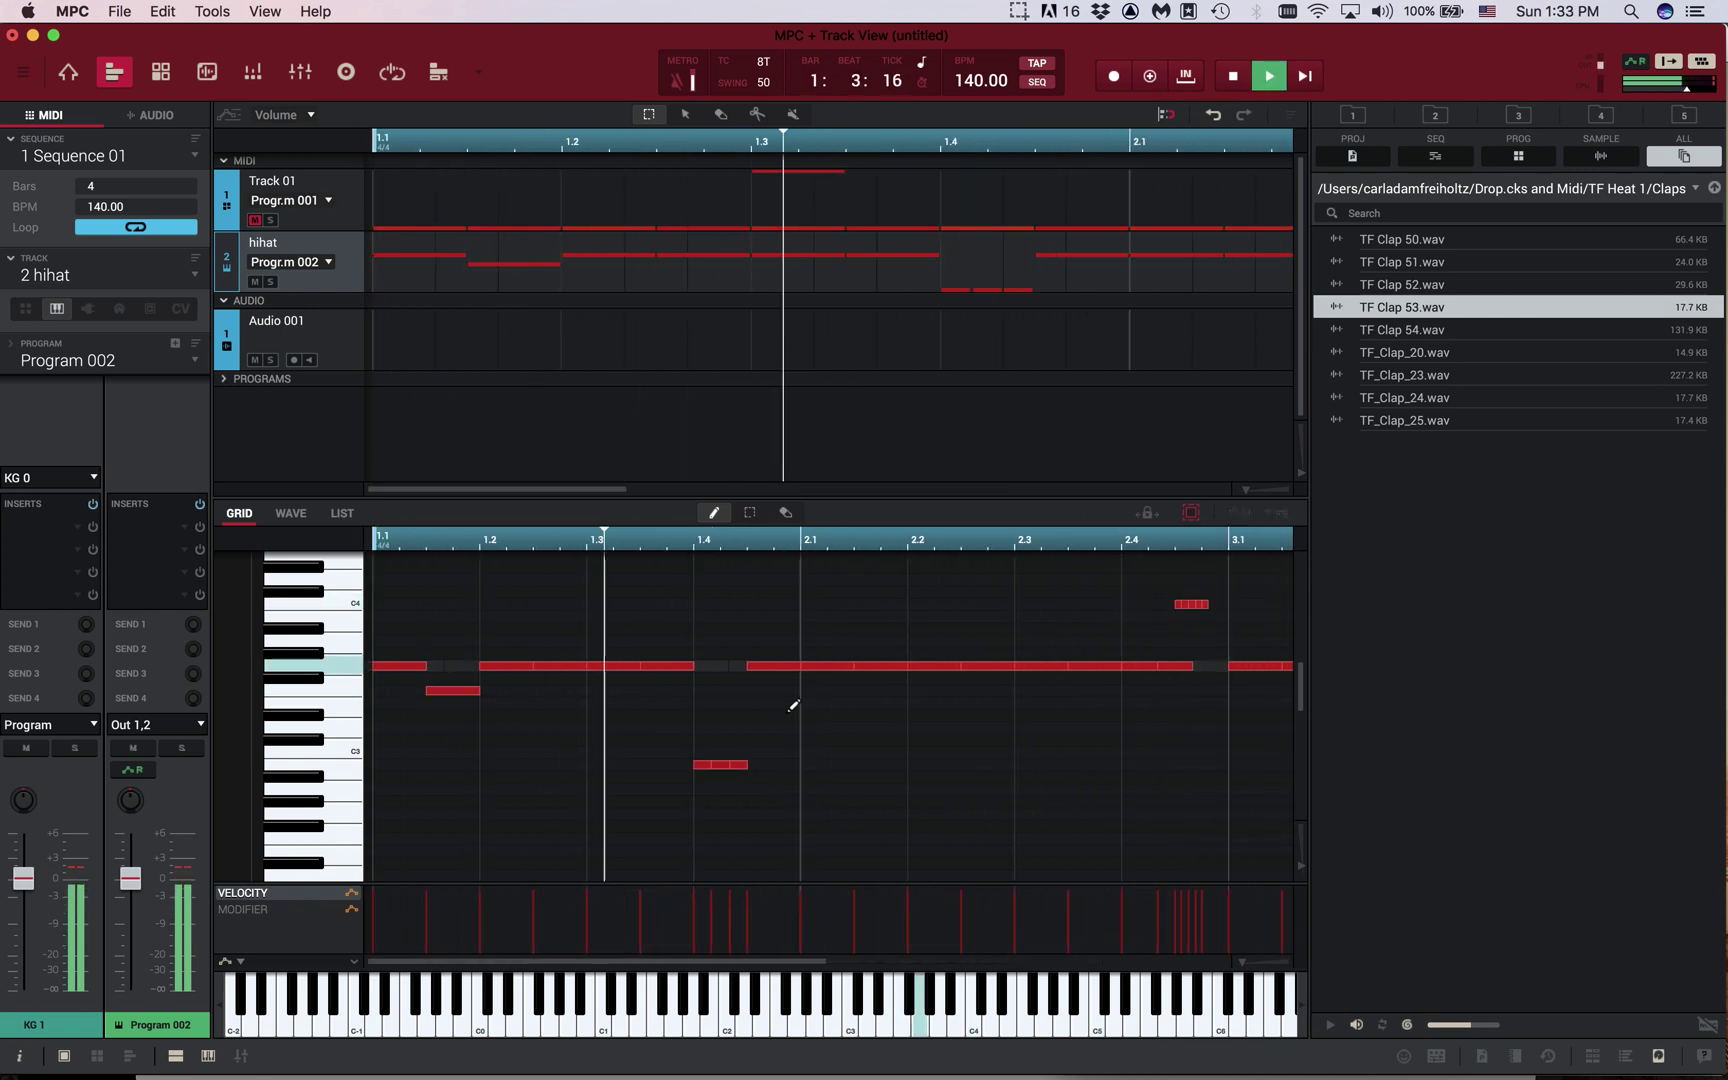
key(e)
key(space)
key(d)
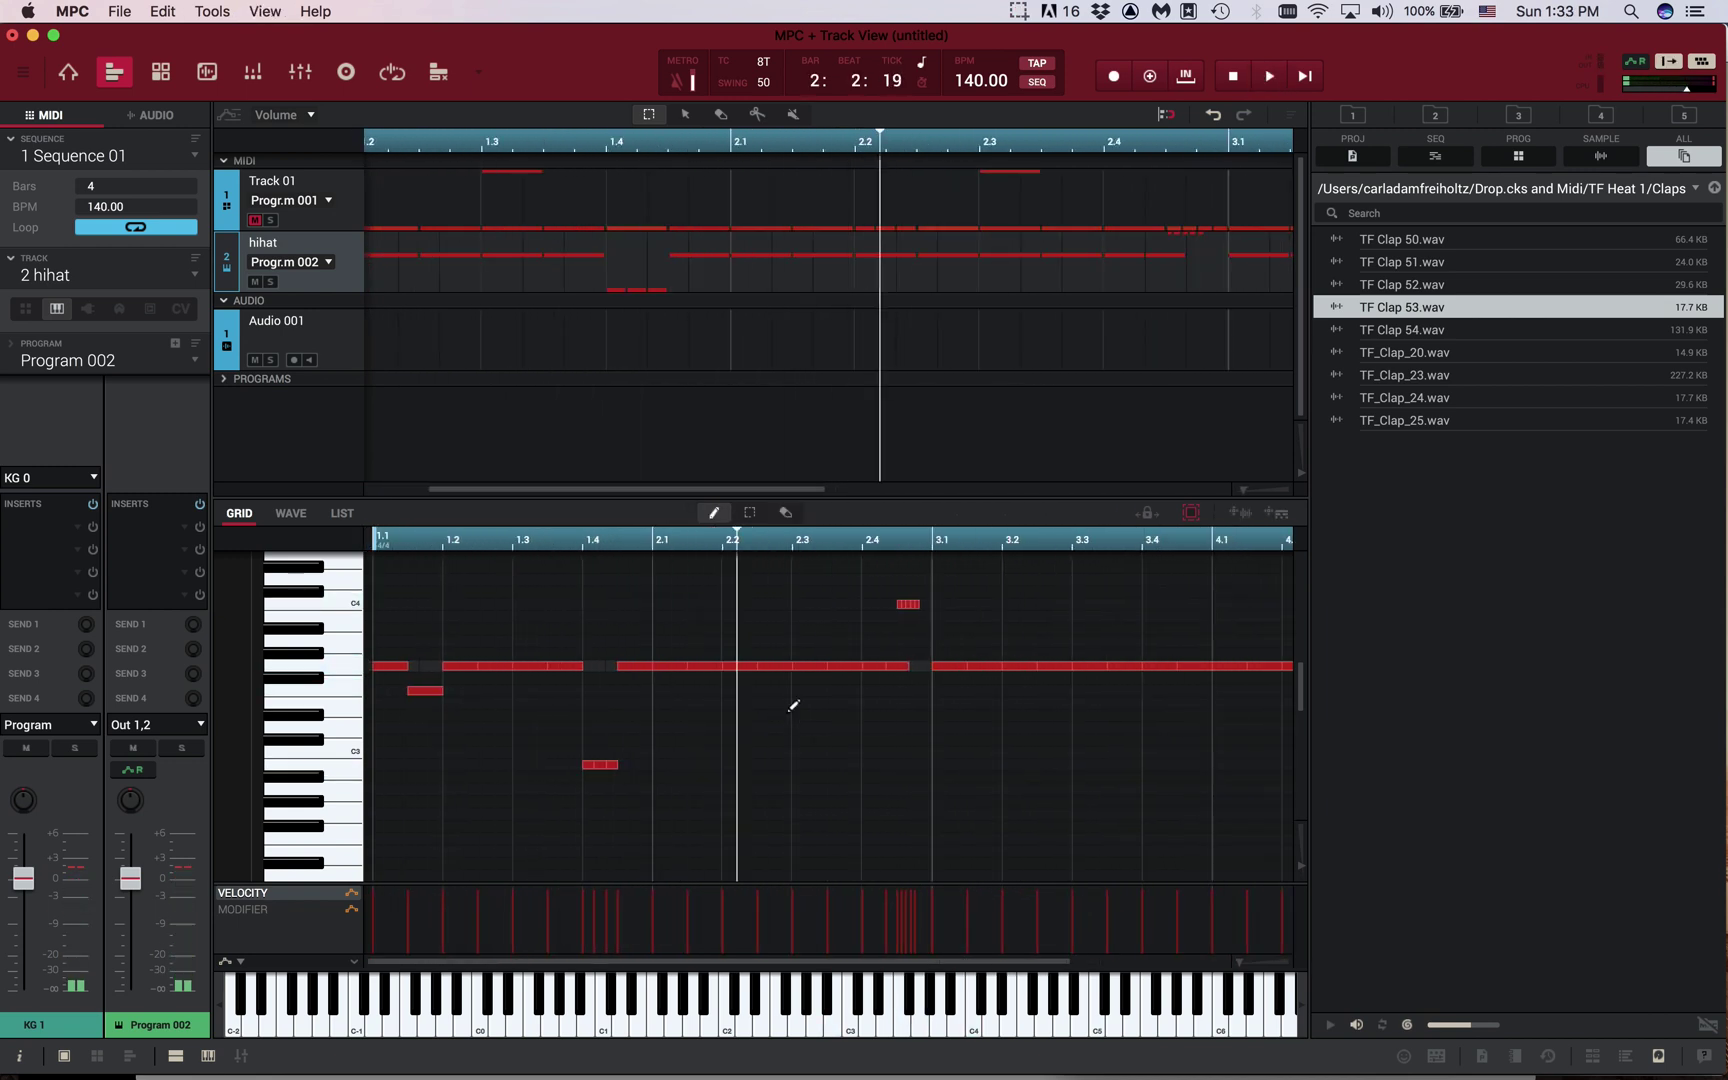
scroll(794, 706, down, 2)
scroll(794, 706, up, 3)
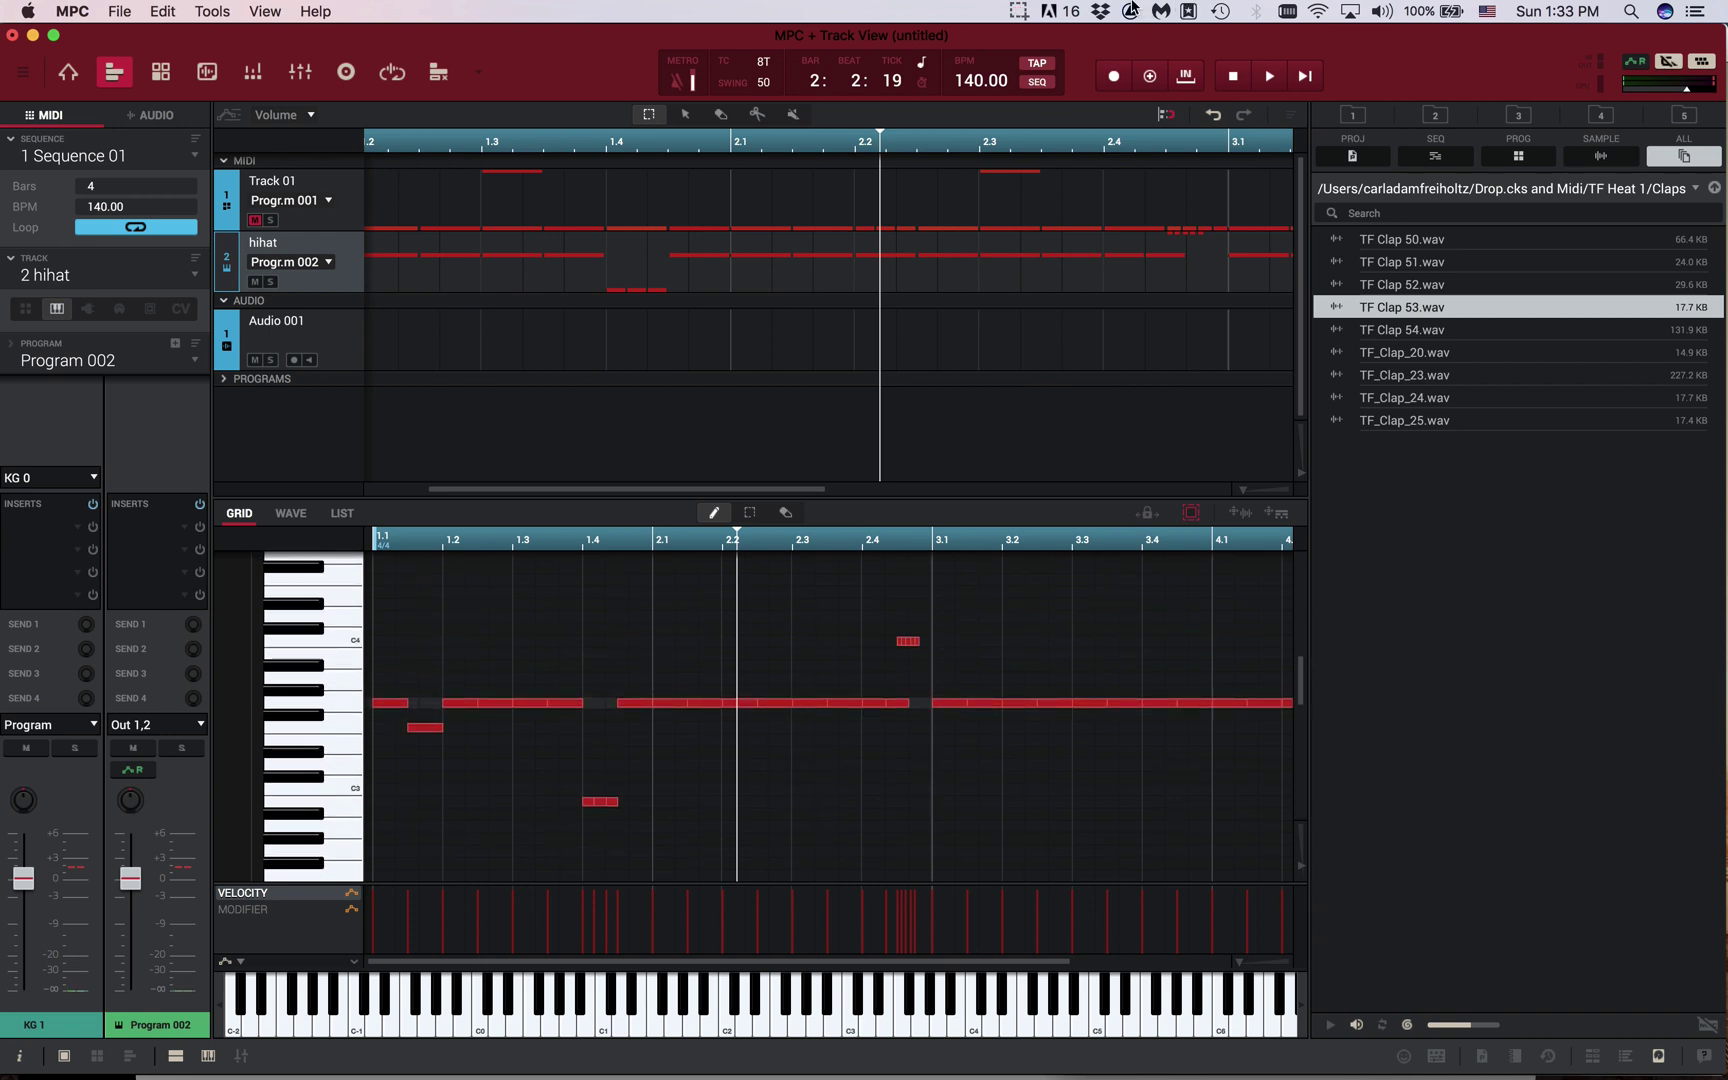
click(1017, 12)
click(1013, 13)
Erase all TF HiHat 54 notes on pad A04 of Track 01 and play the sequence
click(358, 188)
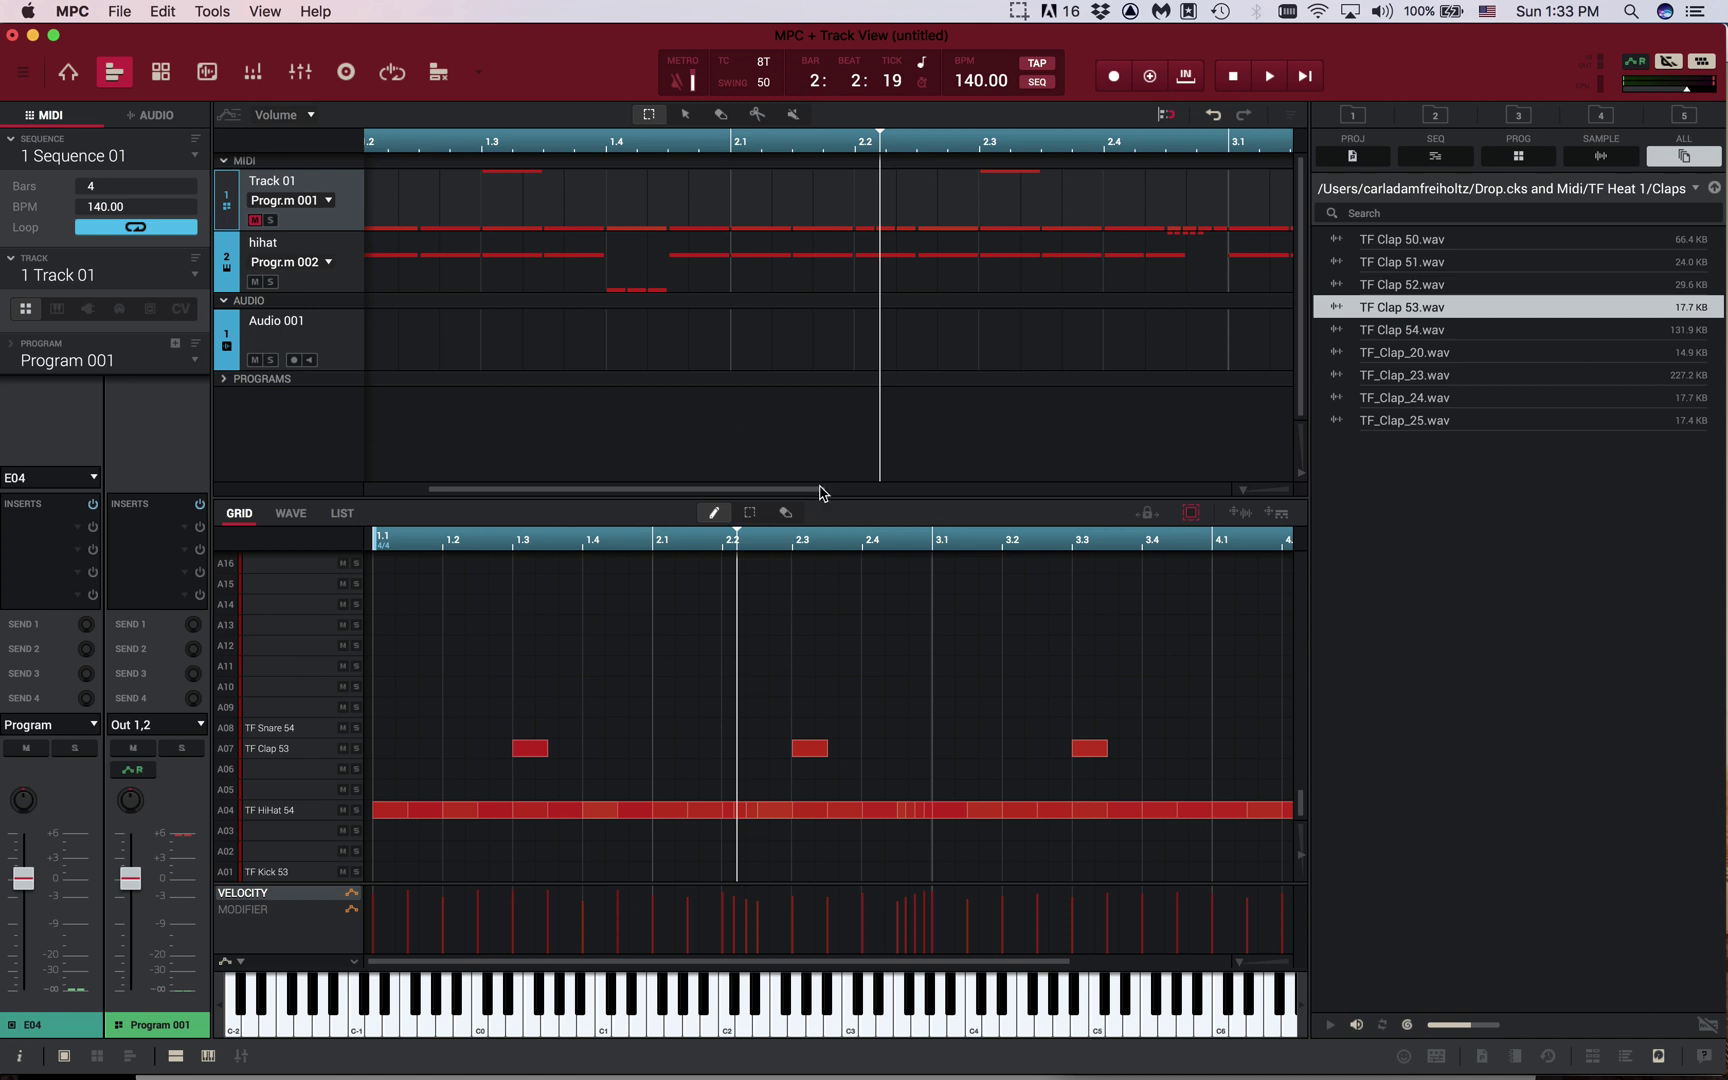
key(space)
key(space)
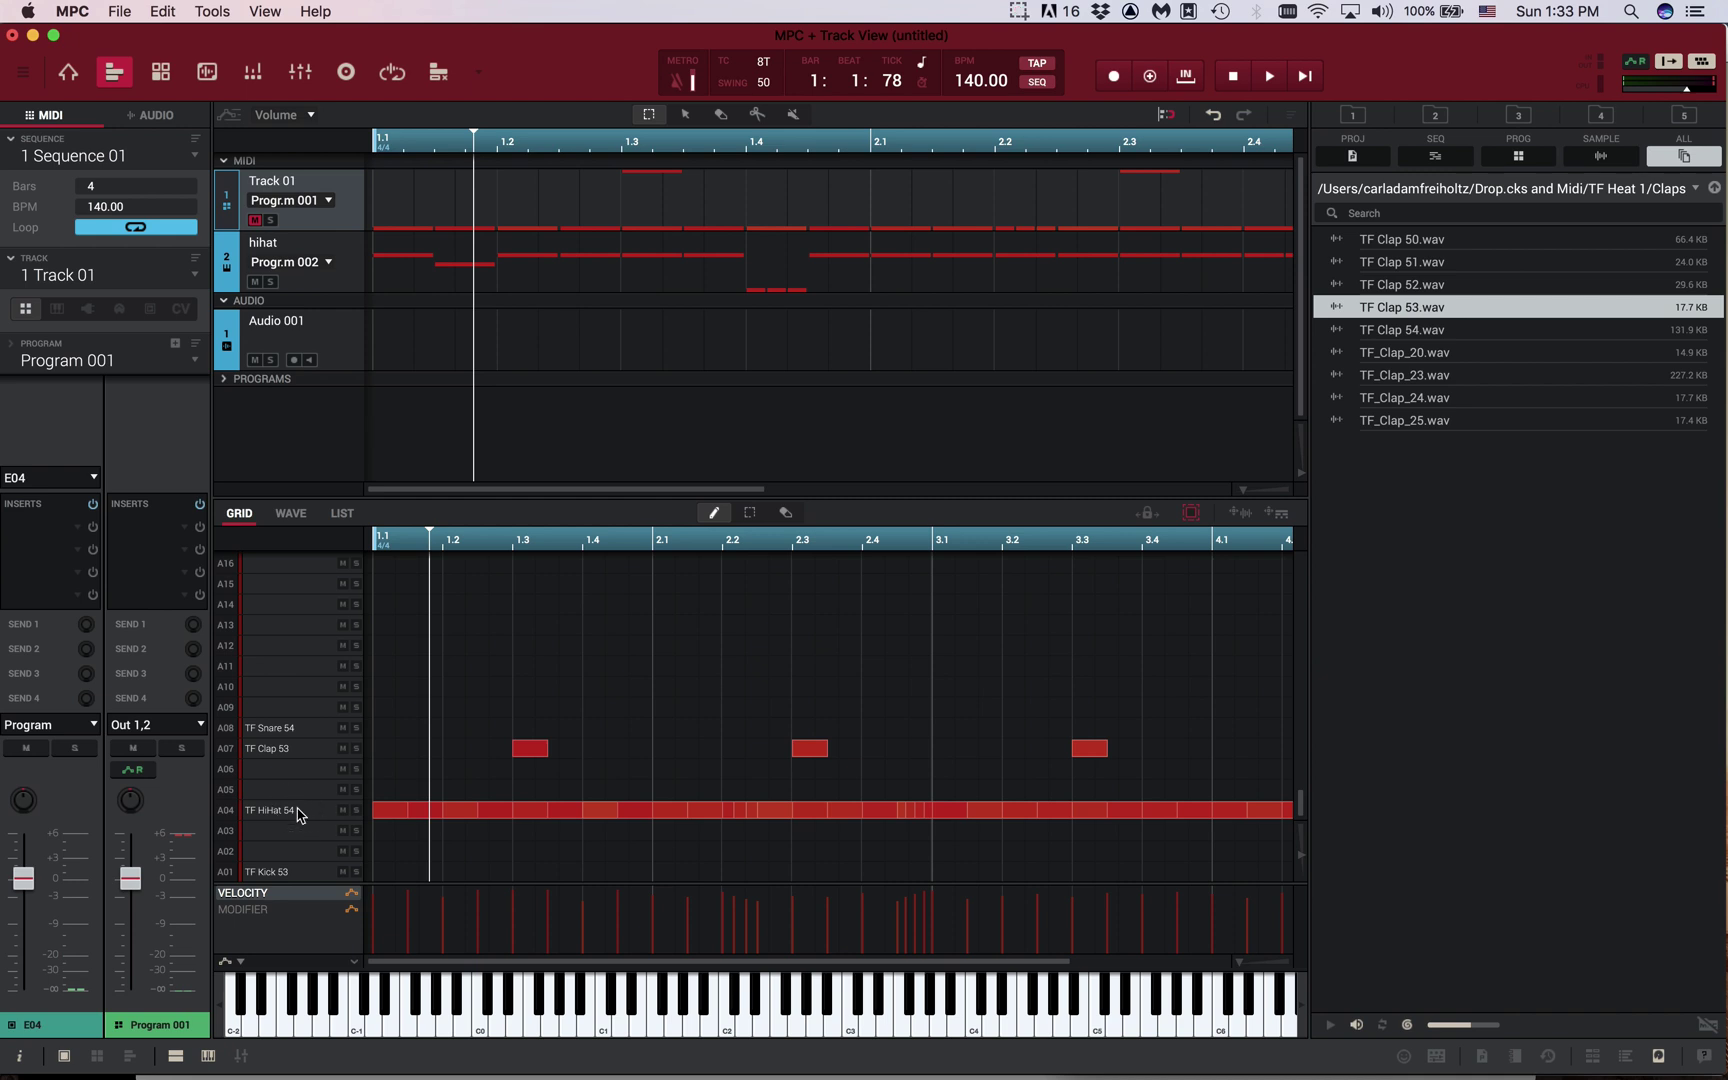
click(246, 816)
key(Delete)
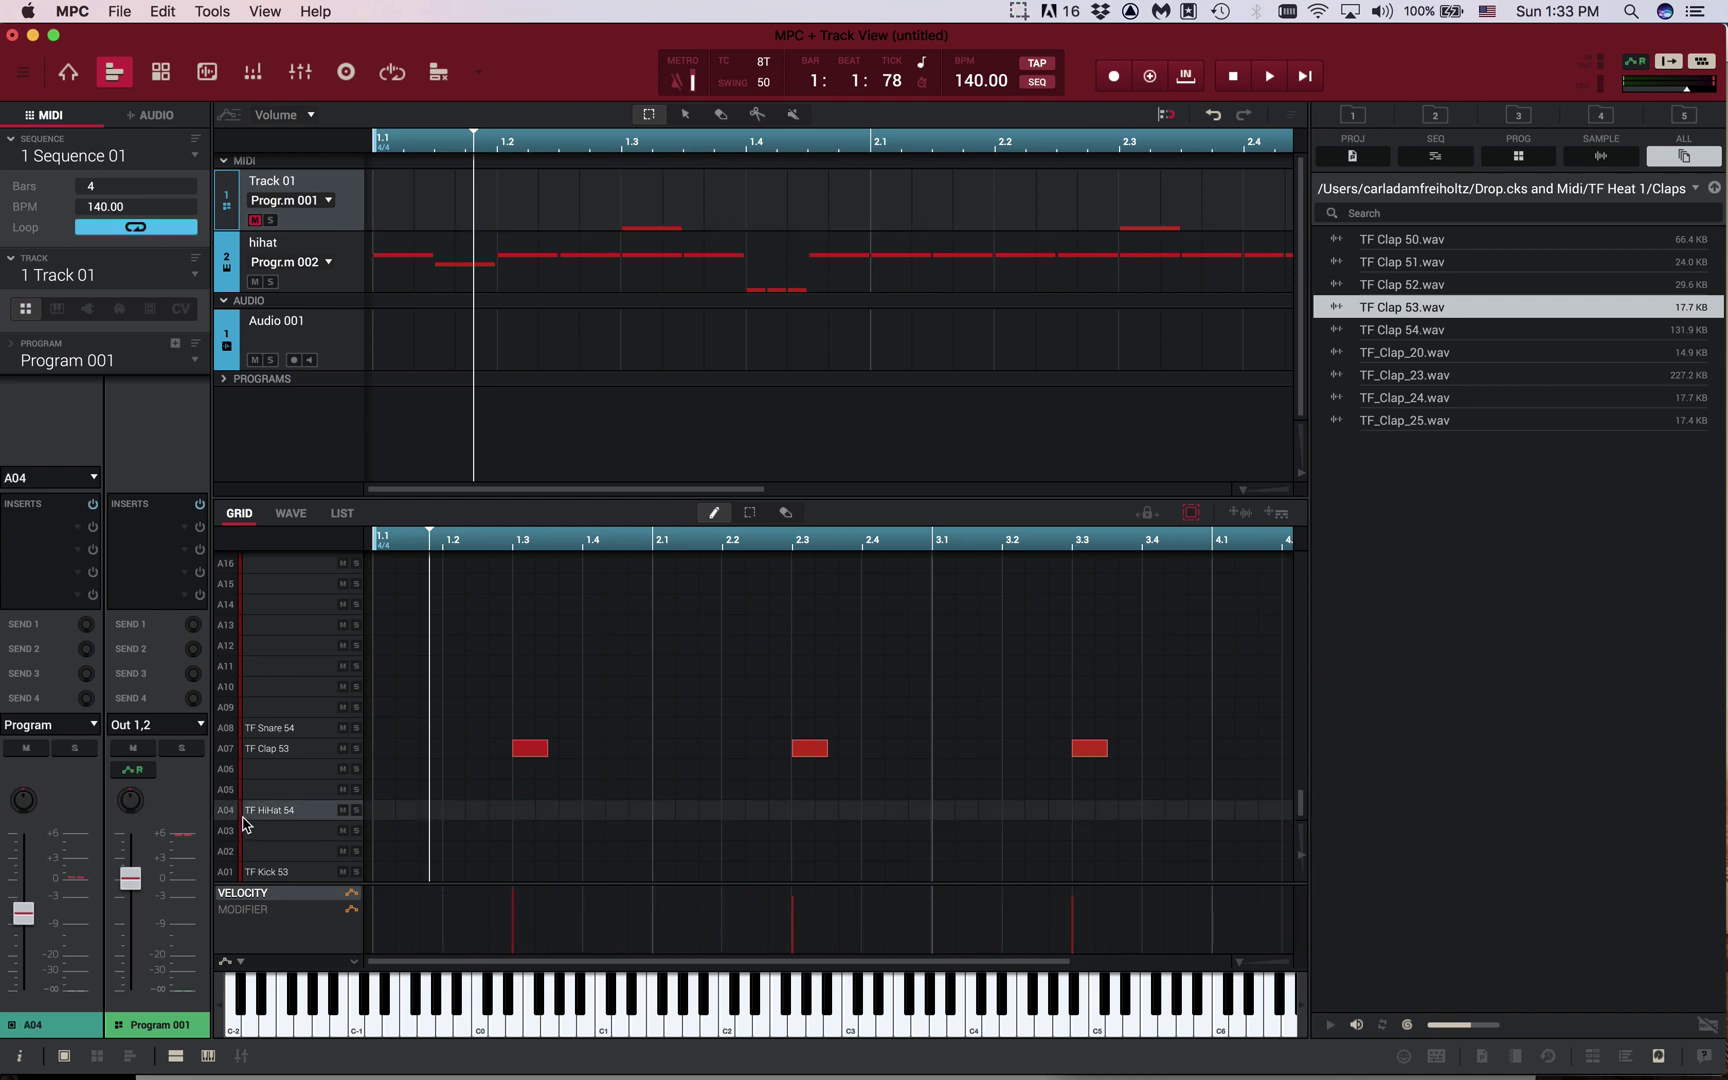
key(space)
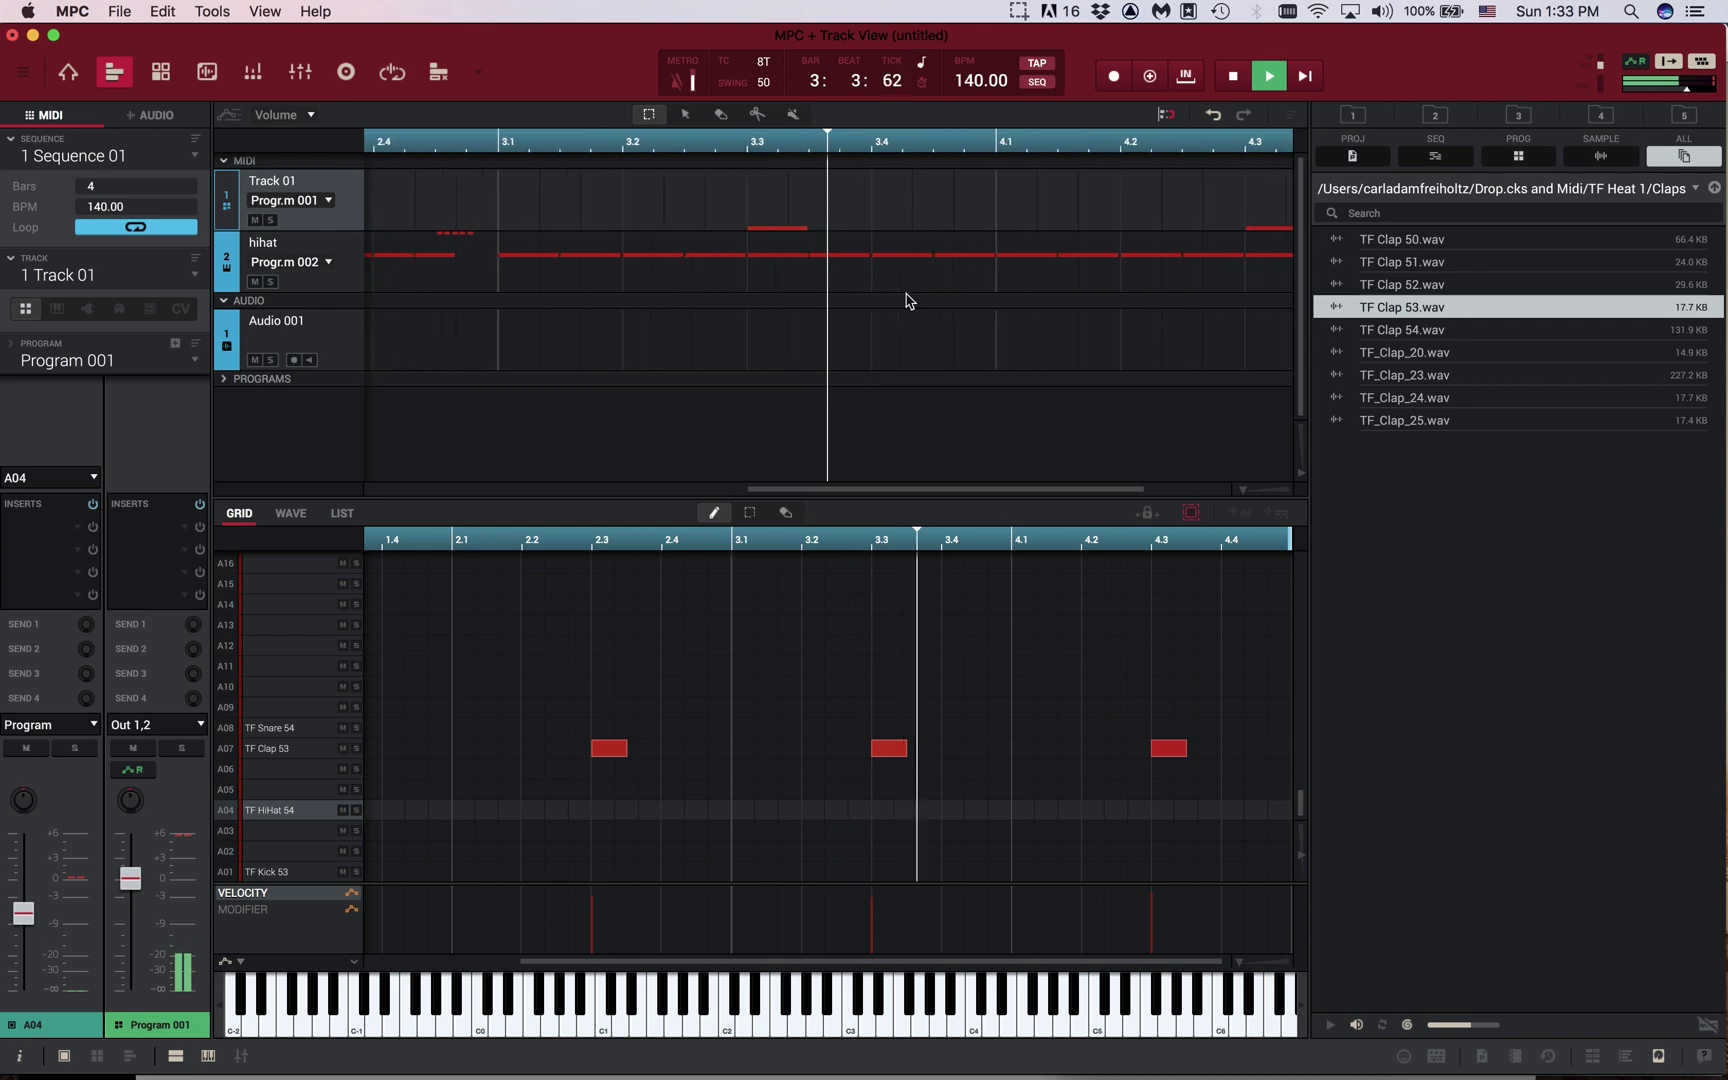
key(space)
Switch to the hihat track and delete all of its notes in bars 3 and 4
scroll(1006, 696, down, 3)
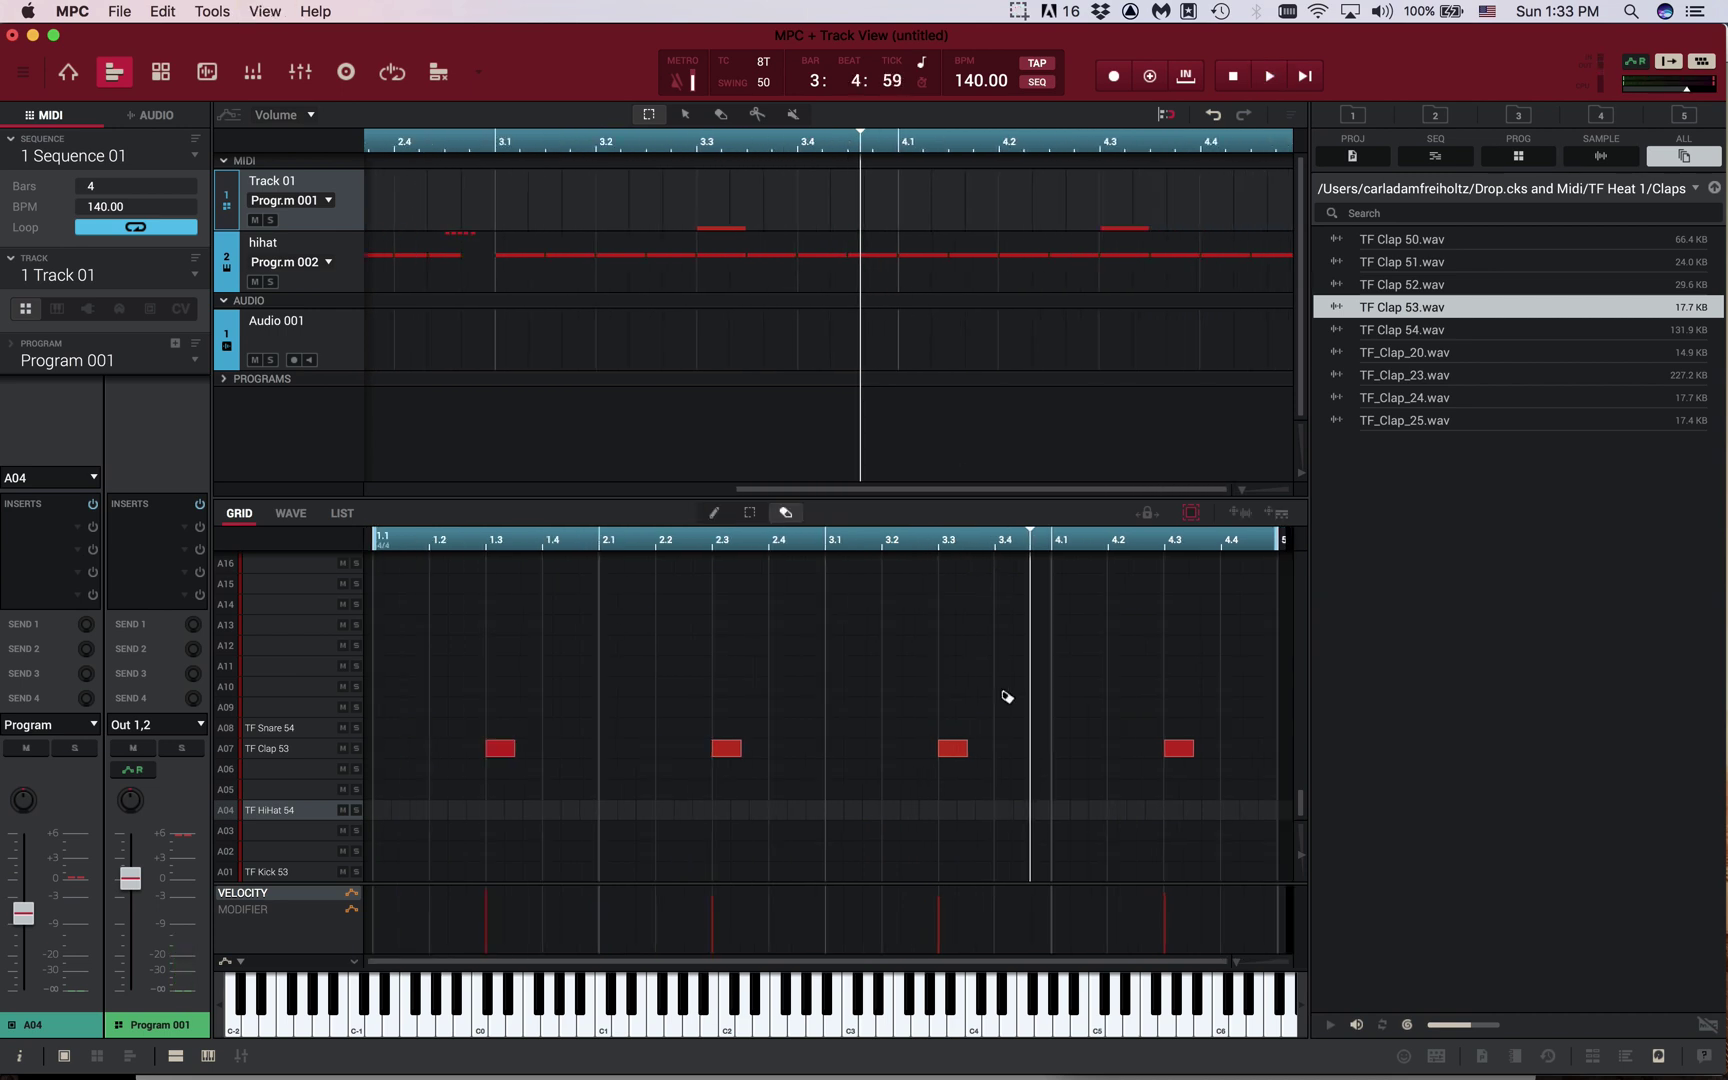
key(d)
click(922, 270)
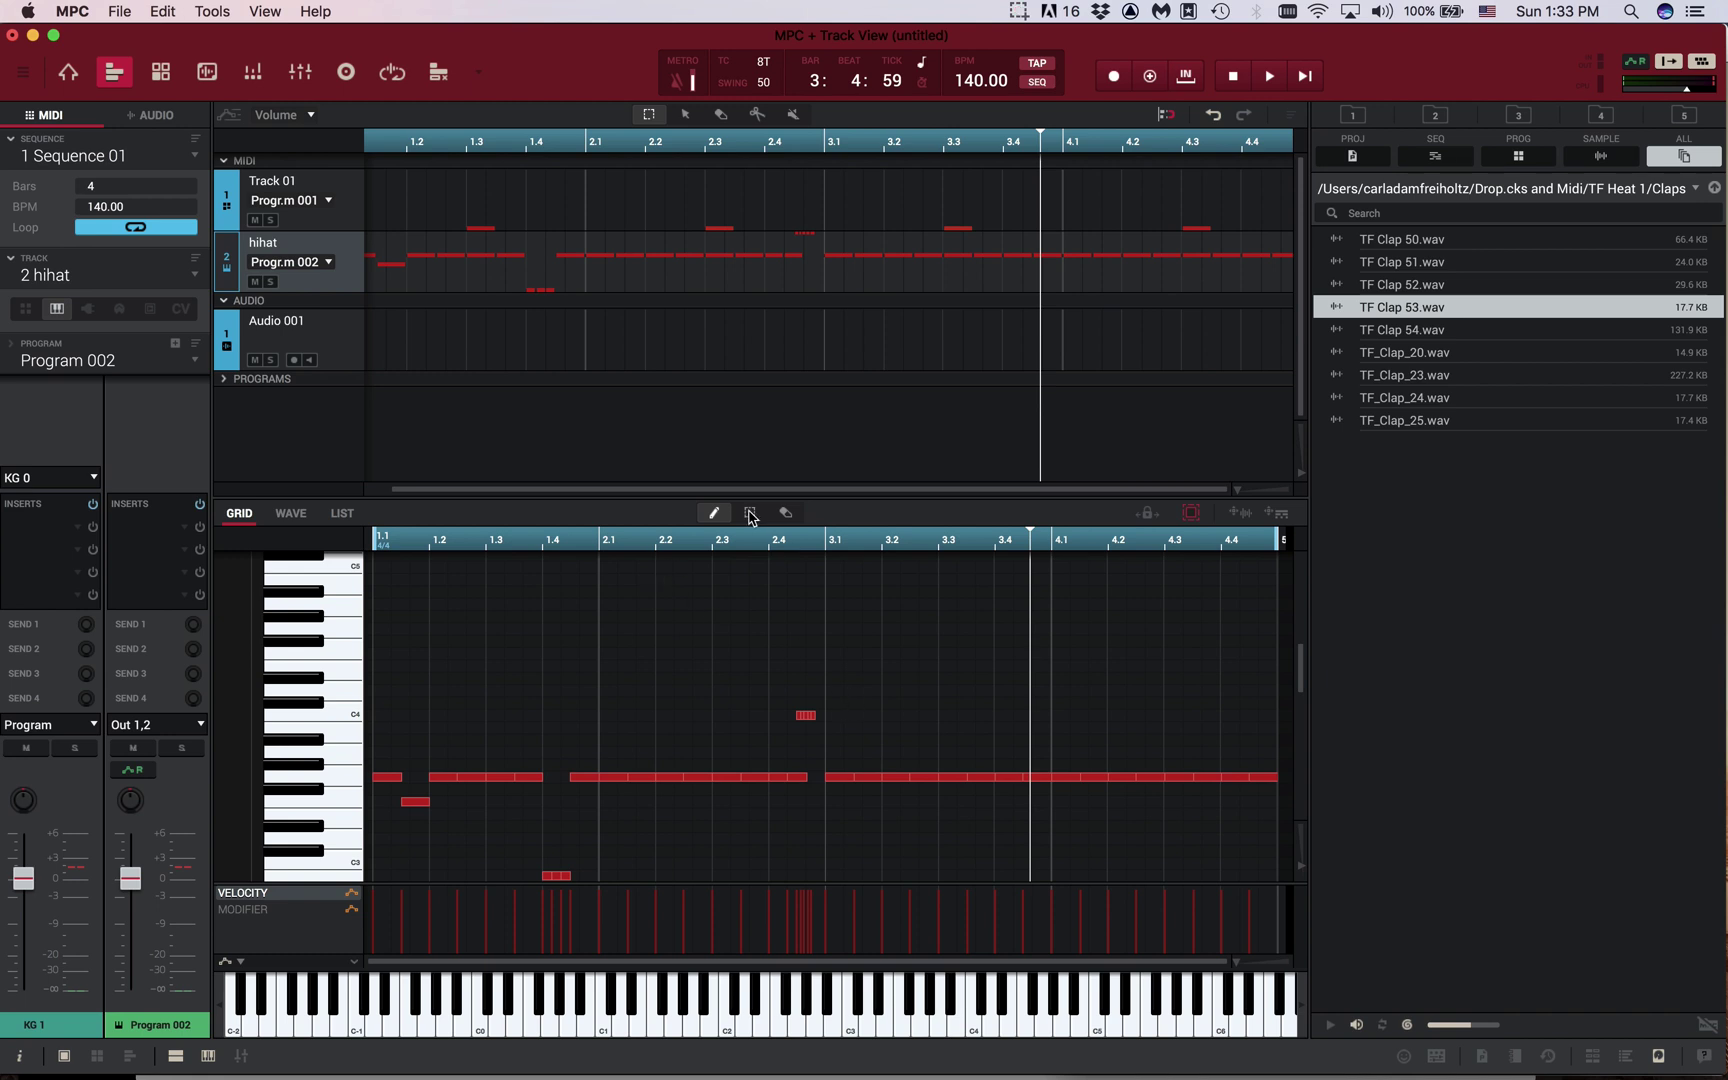
drag(847, 698, 1290, 852)
key(Delete)
Copy the hi-hat notes of bars 1 and 2 to bars 3 and 4 and play the sequence
drag(888, 636, 372, 892)
scroll(418, 627, up, 3)
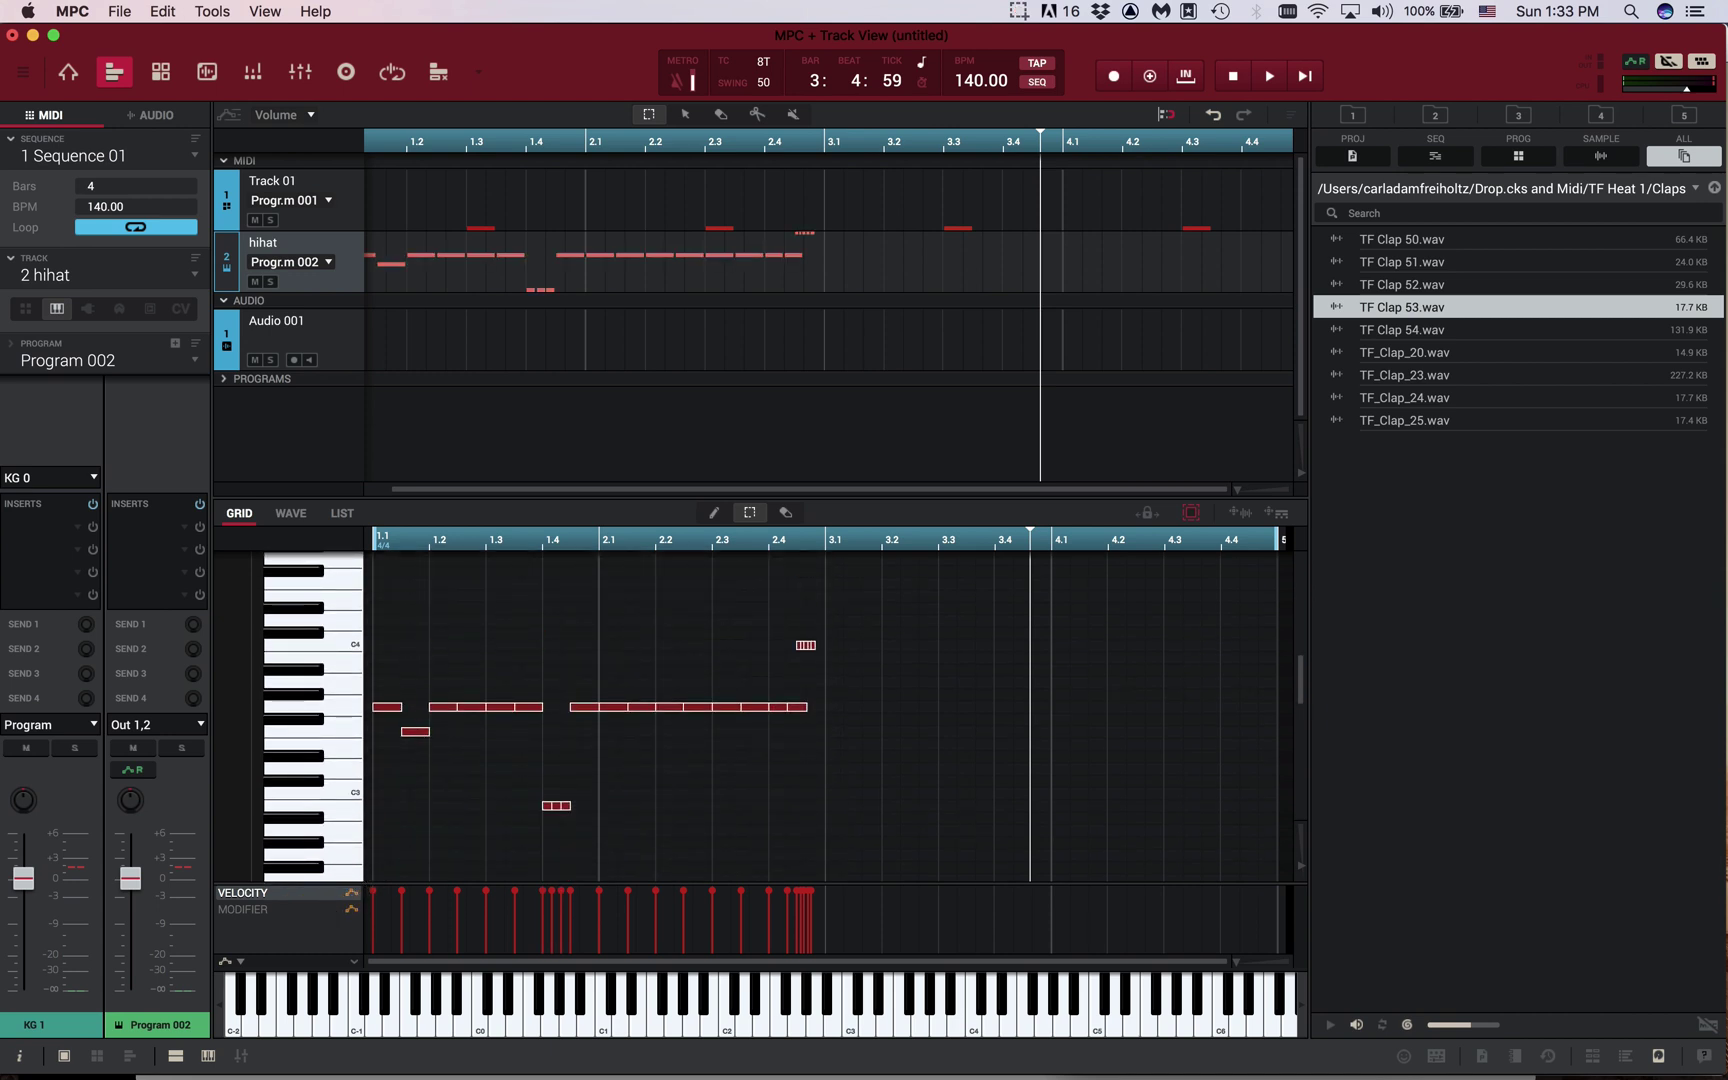
drag(390, 710, 842, 711)
key(space)
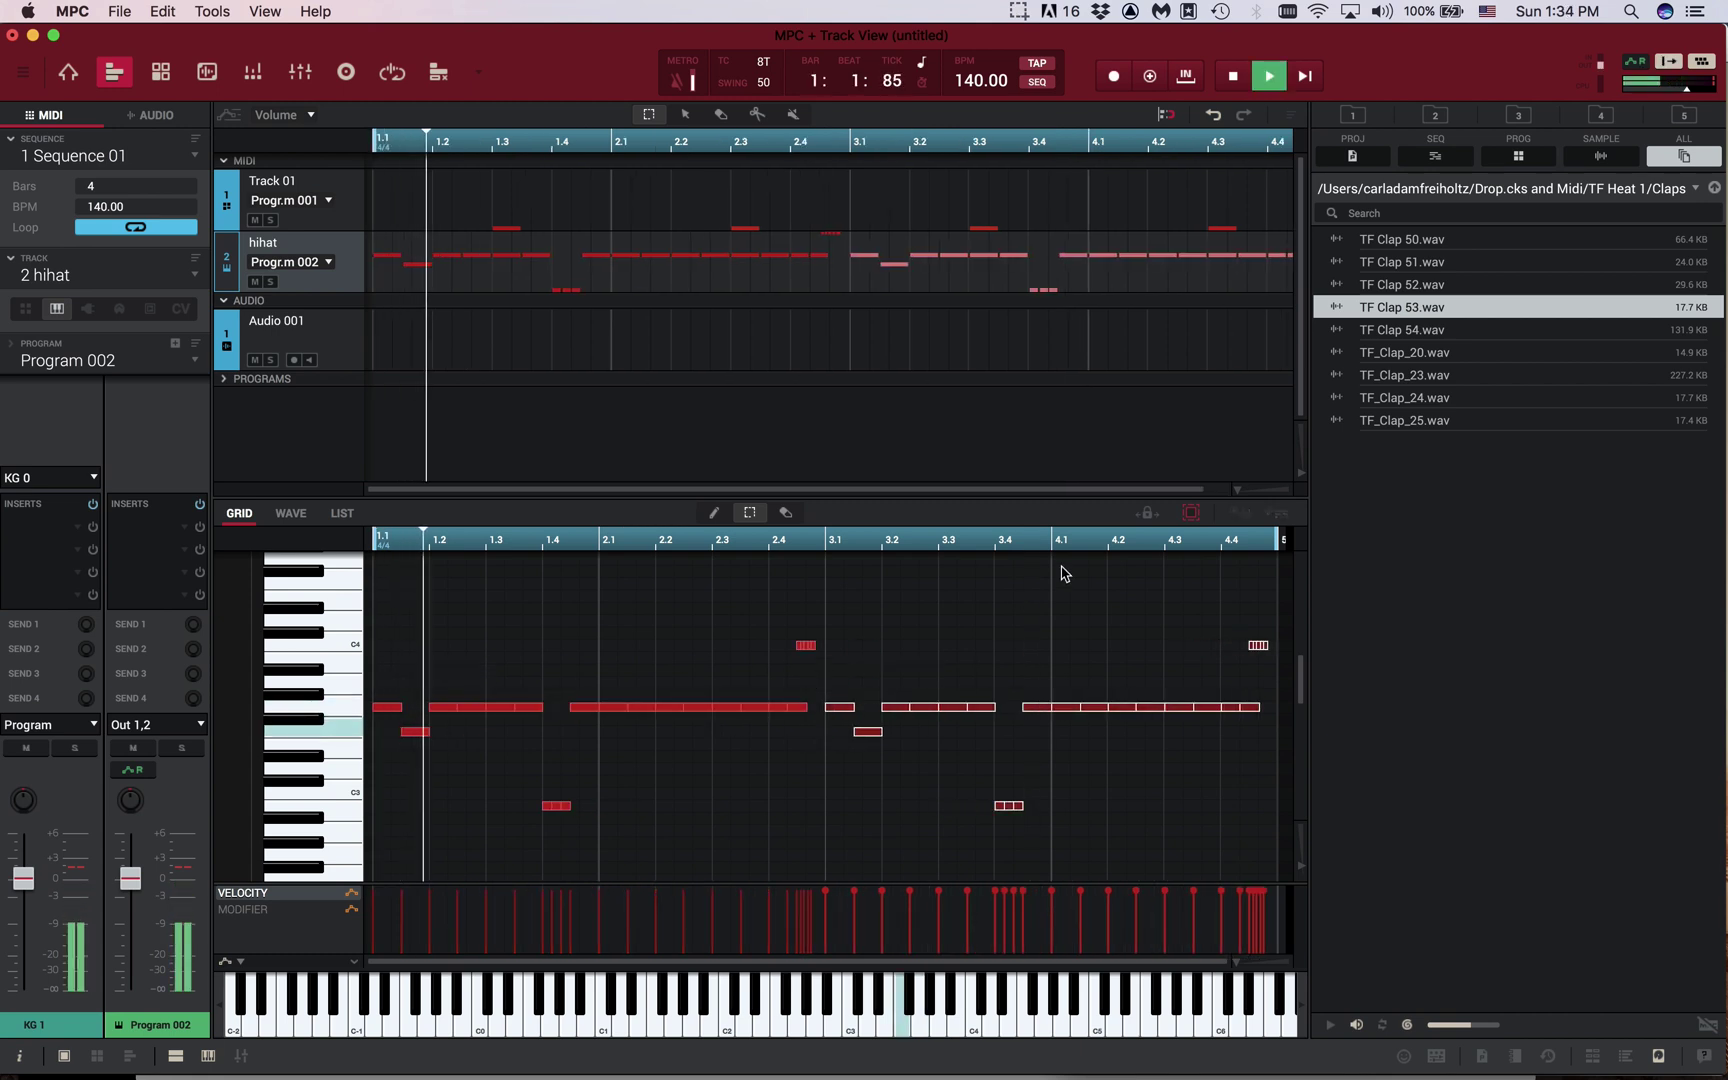
click(1041, 592)
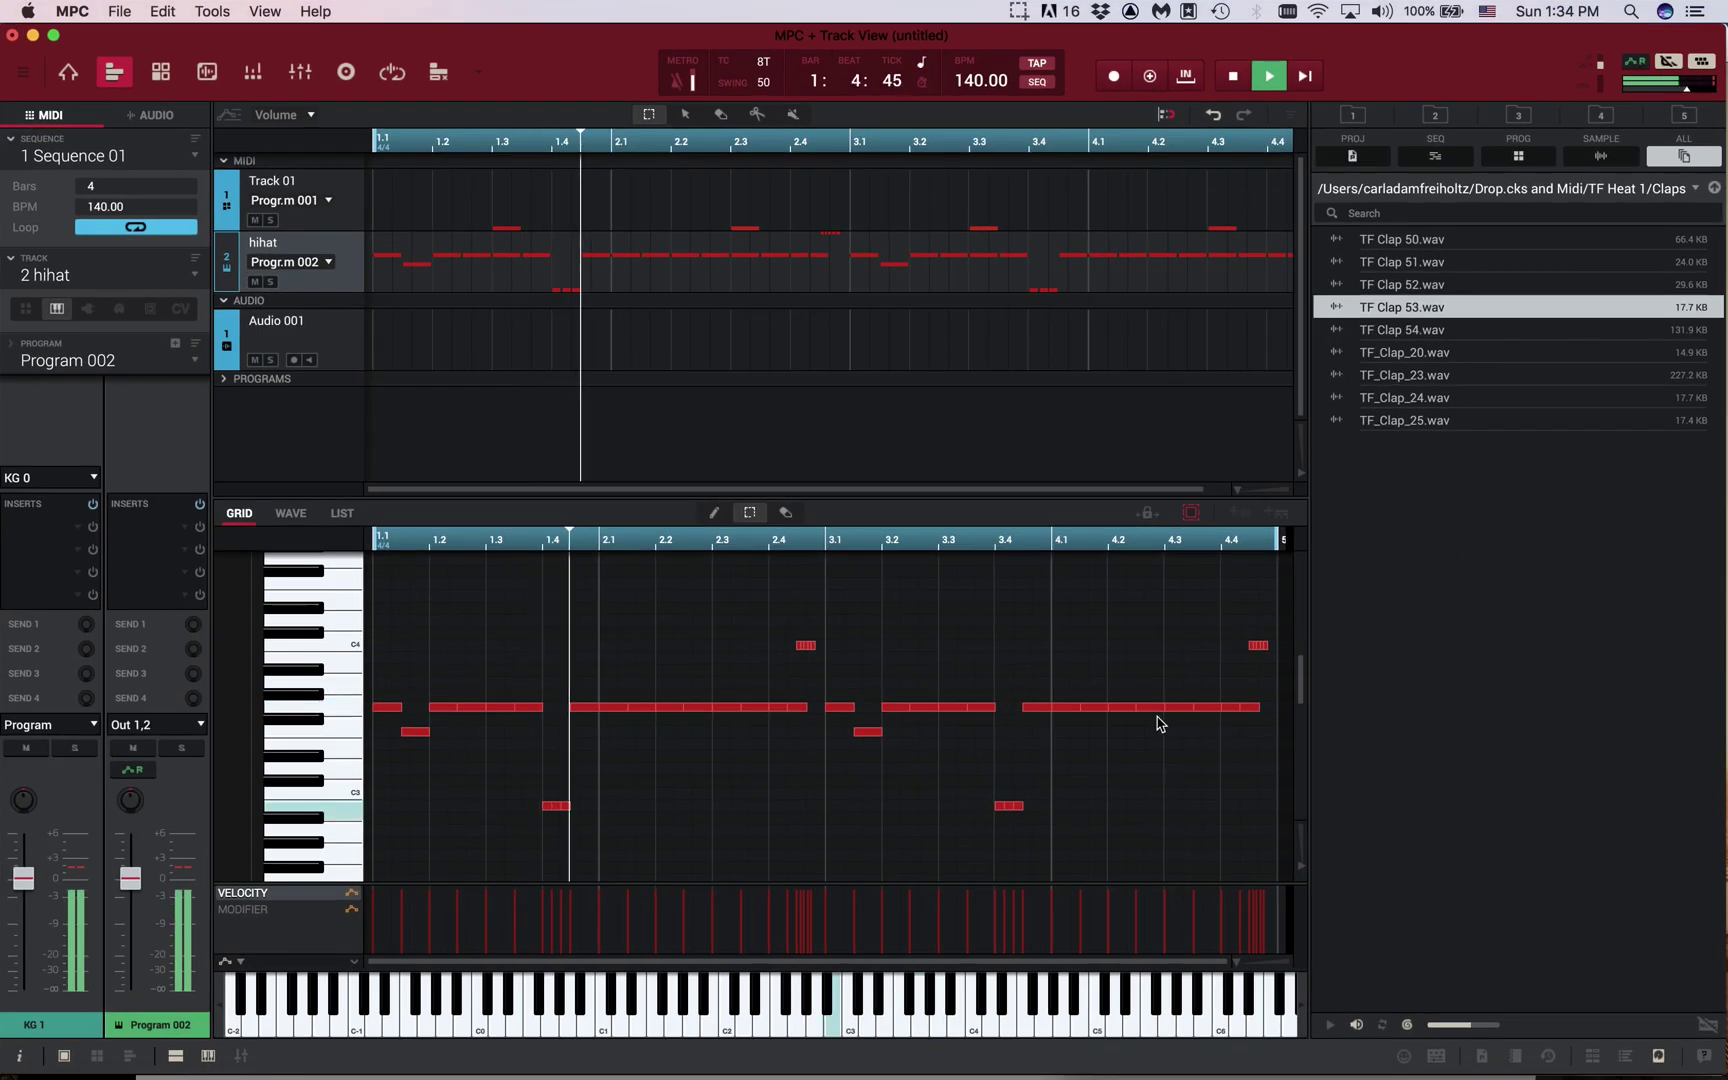
key(space)
Erase the two G3 hi-hats on beat 4.3 and play the pattern
double_click(1179, 707)
key(space)
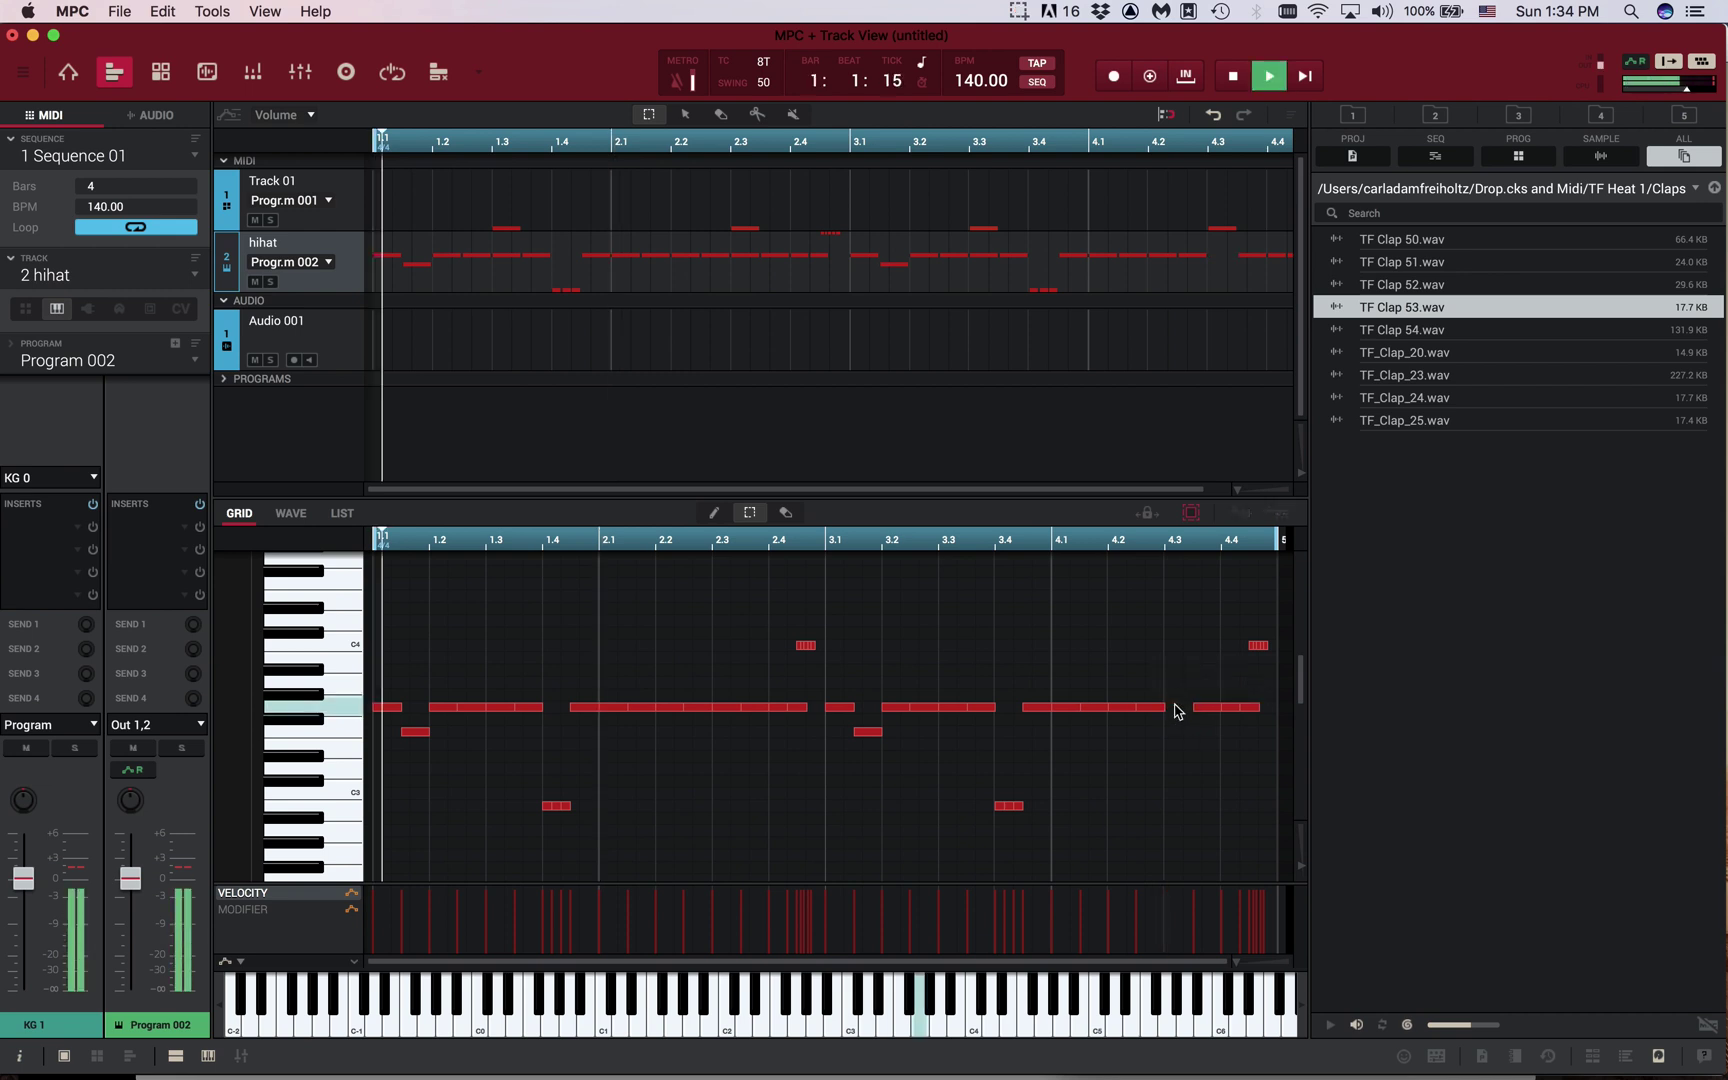
key(super+equal)
scroll(1175, 710, down, 3)
scroll(1175, 710, right, 5)
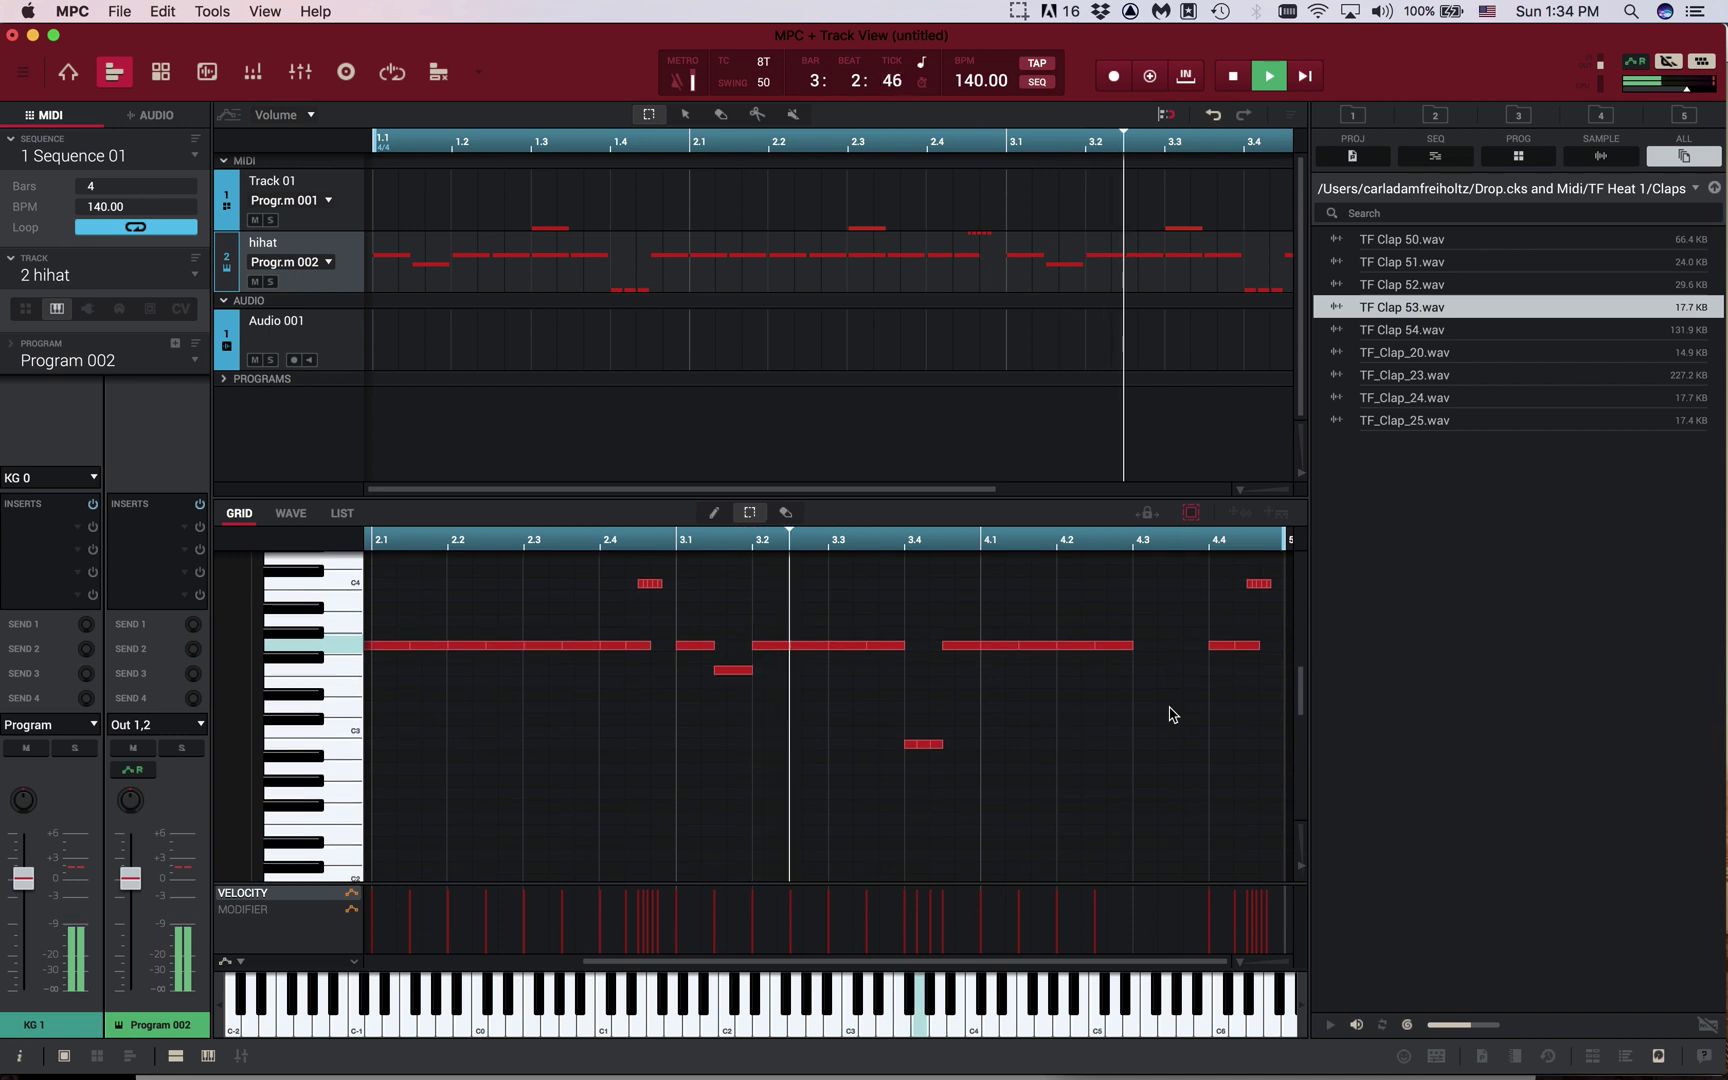
key(space)
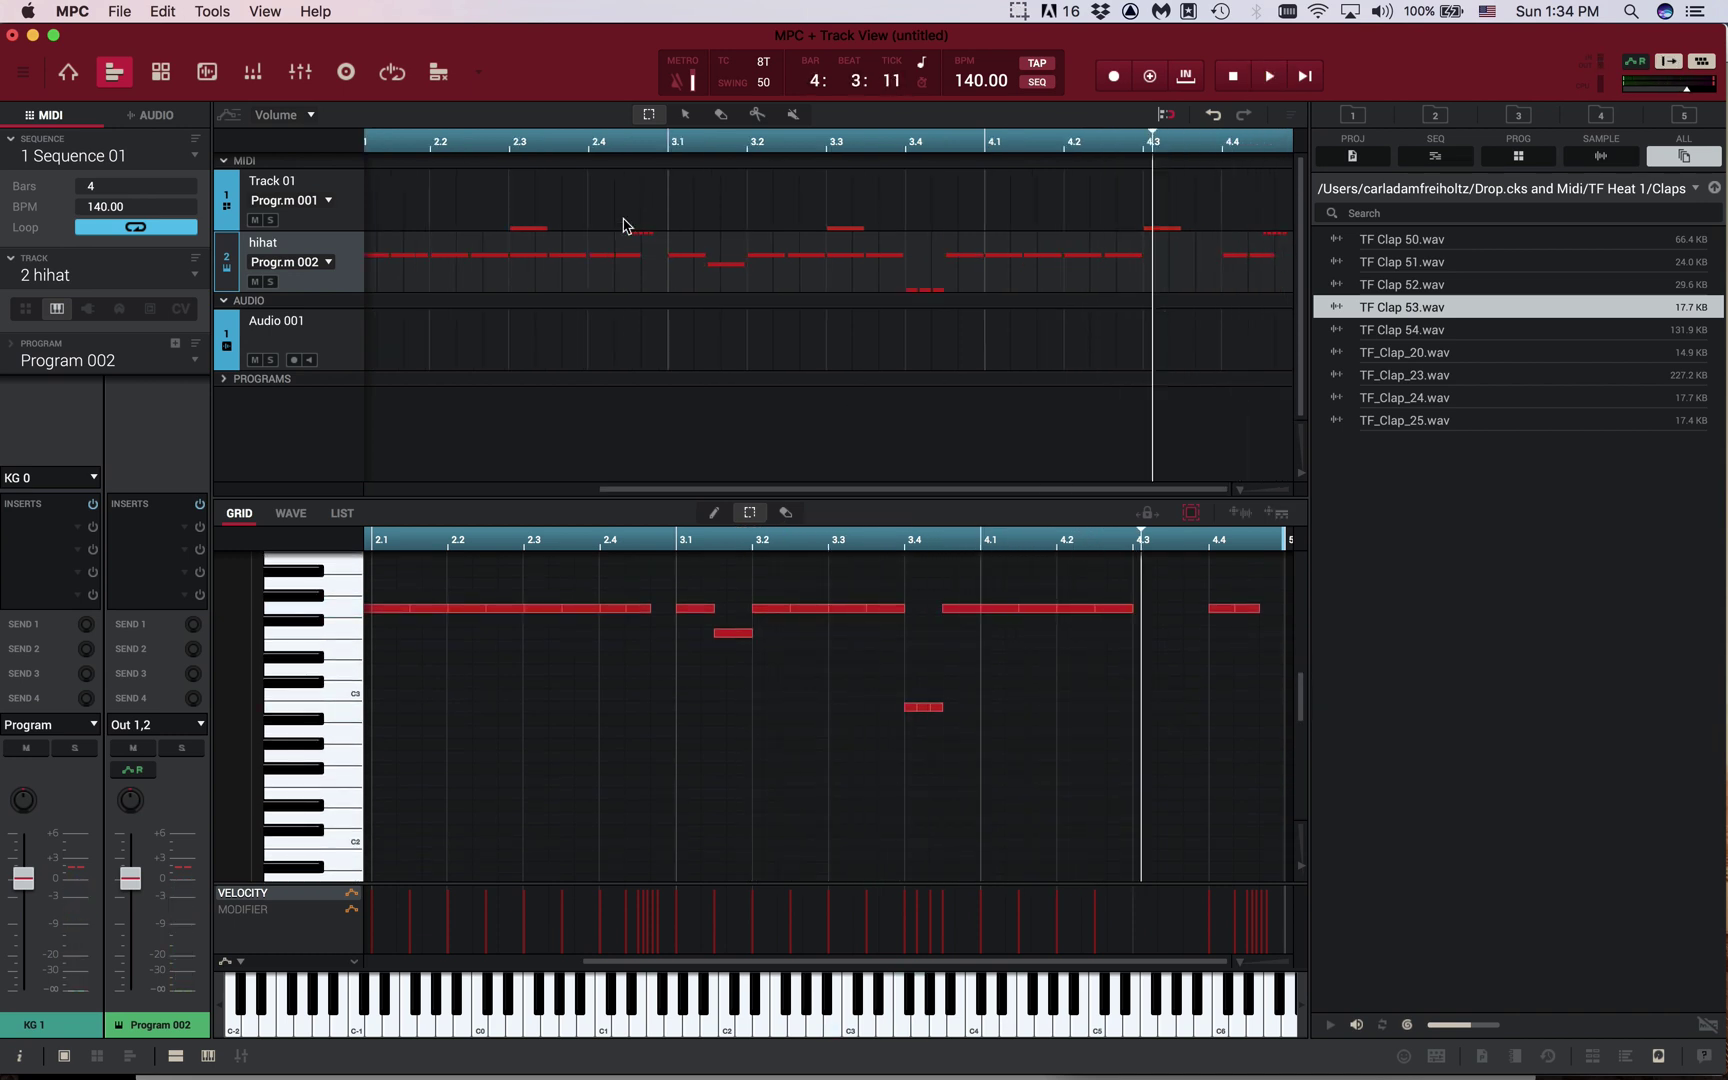
Try a four-note hi-hat roll on D3 at beat 4.3 with time correct 16, and play it
click(765, 64)
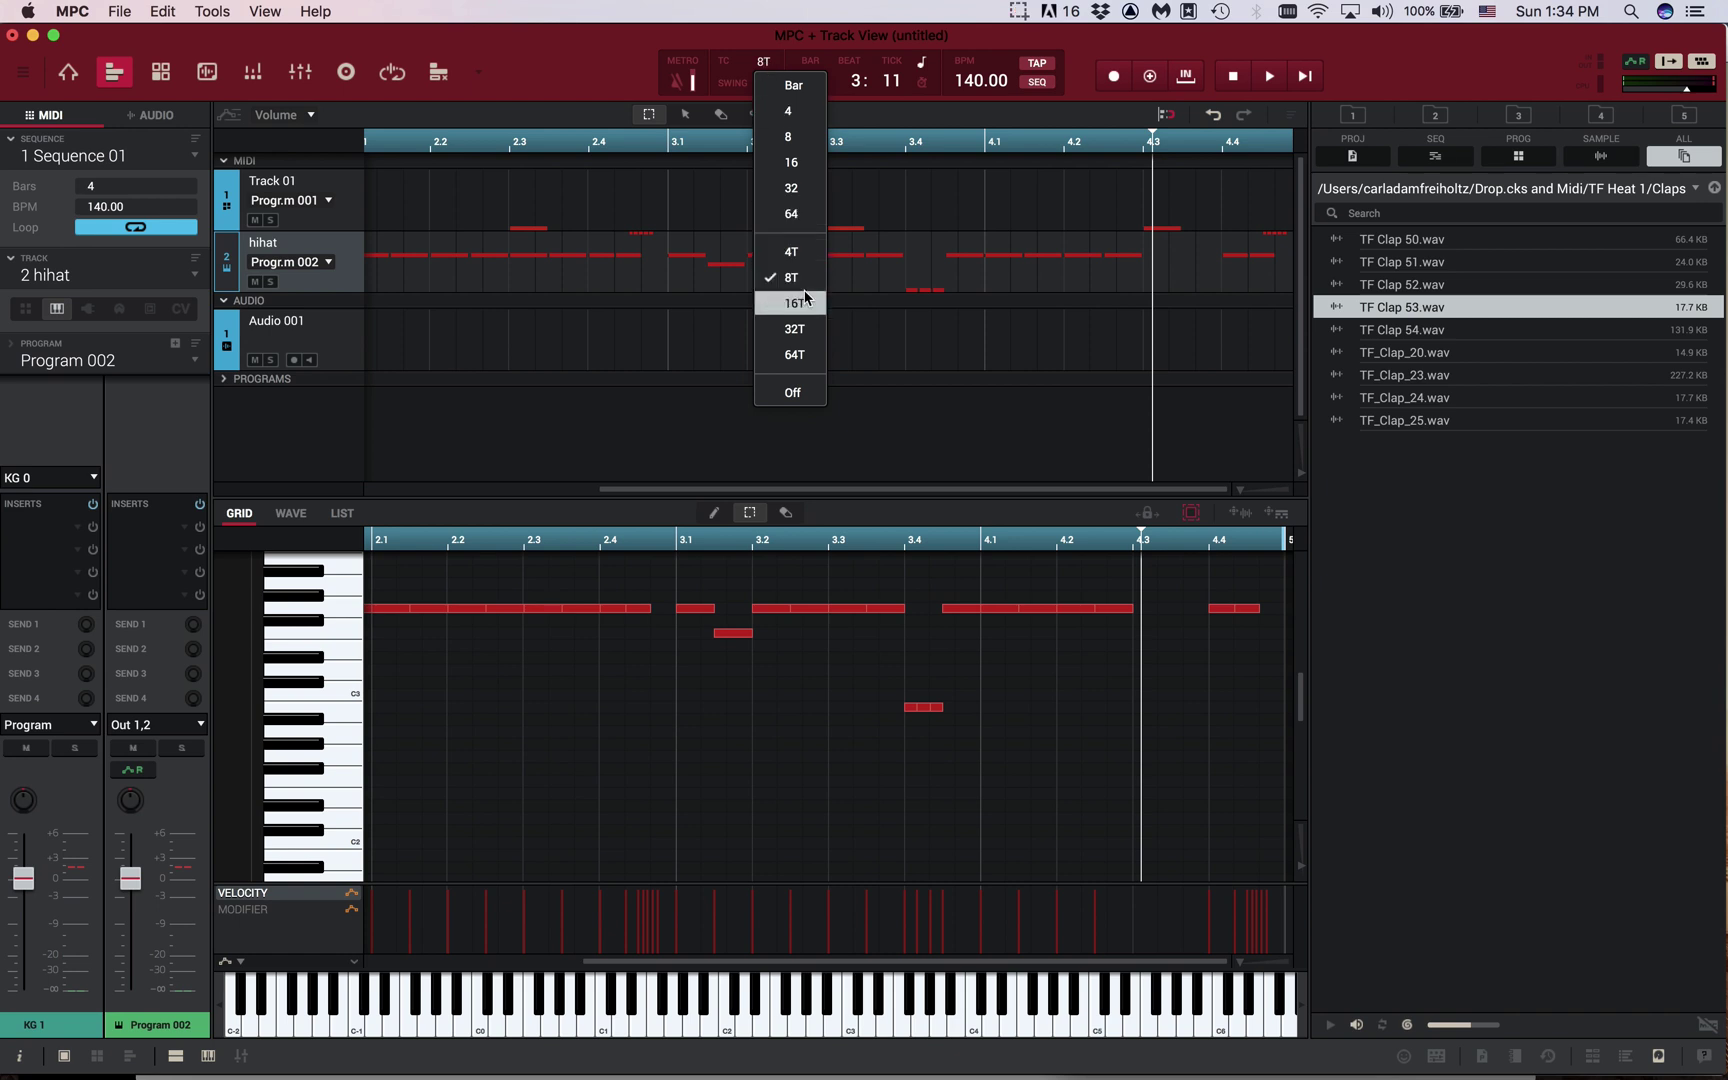
click(806, 166)
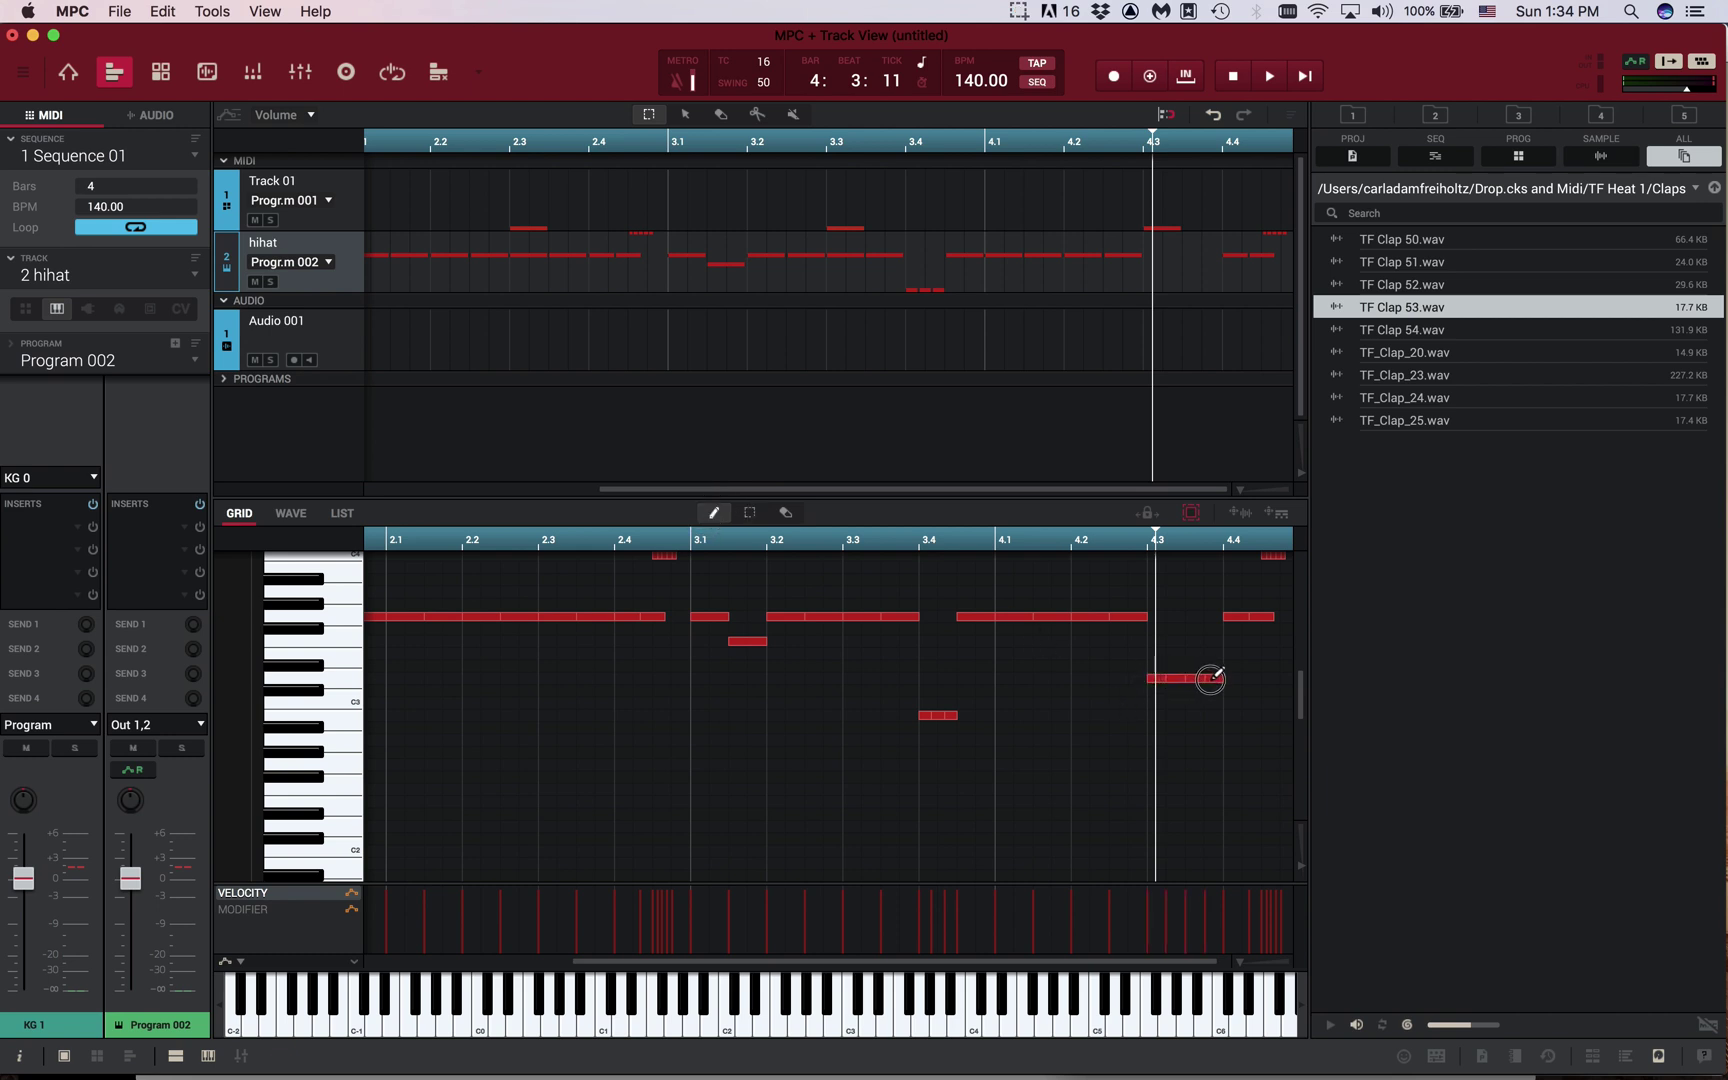
key(space)
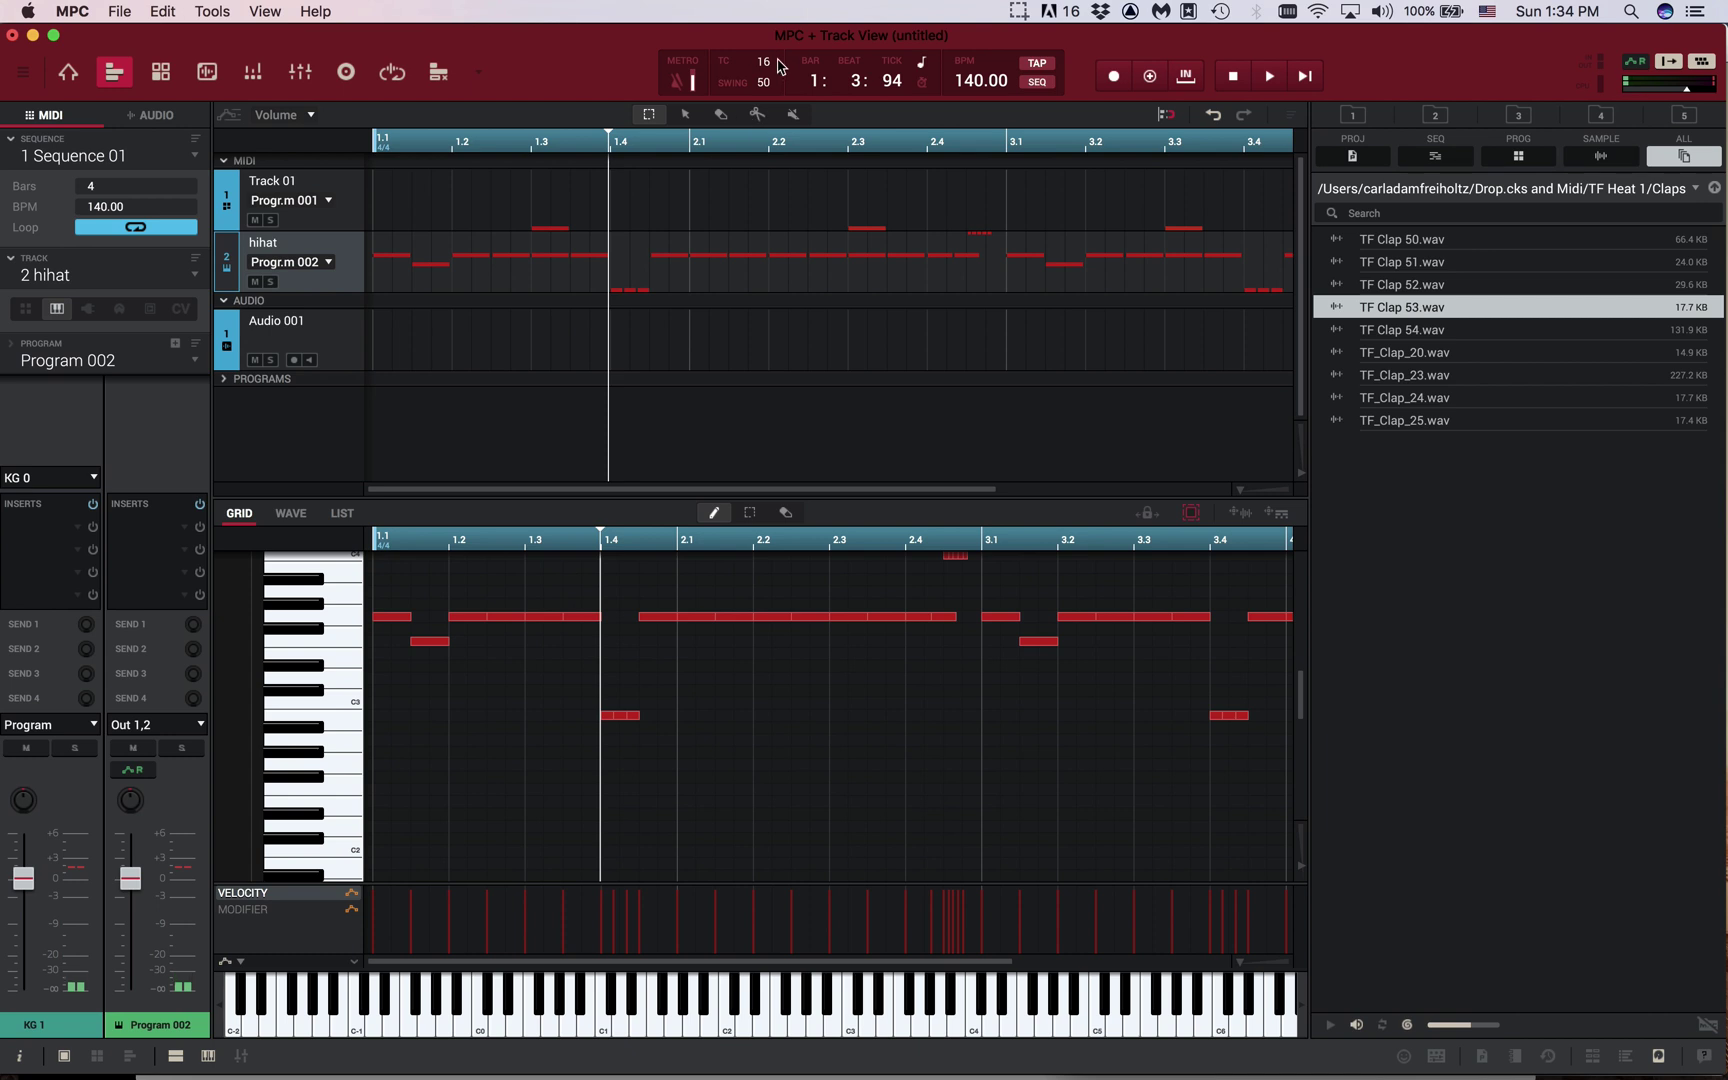
Set time correct to 32, replace the D3 roll at beat 4.3 with hi-hat rolls on C#3 and E3, and play the pattern
click(764, 68)
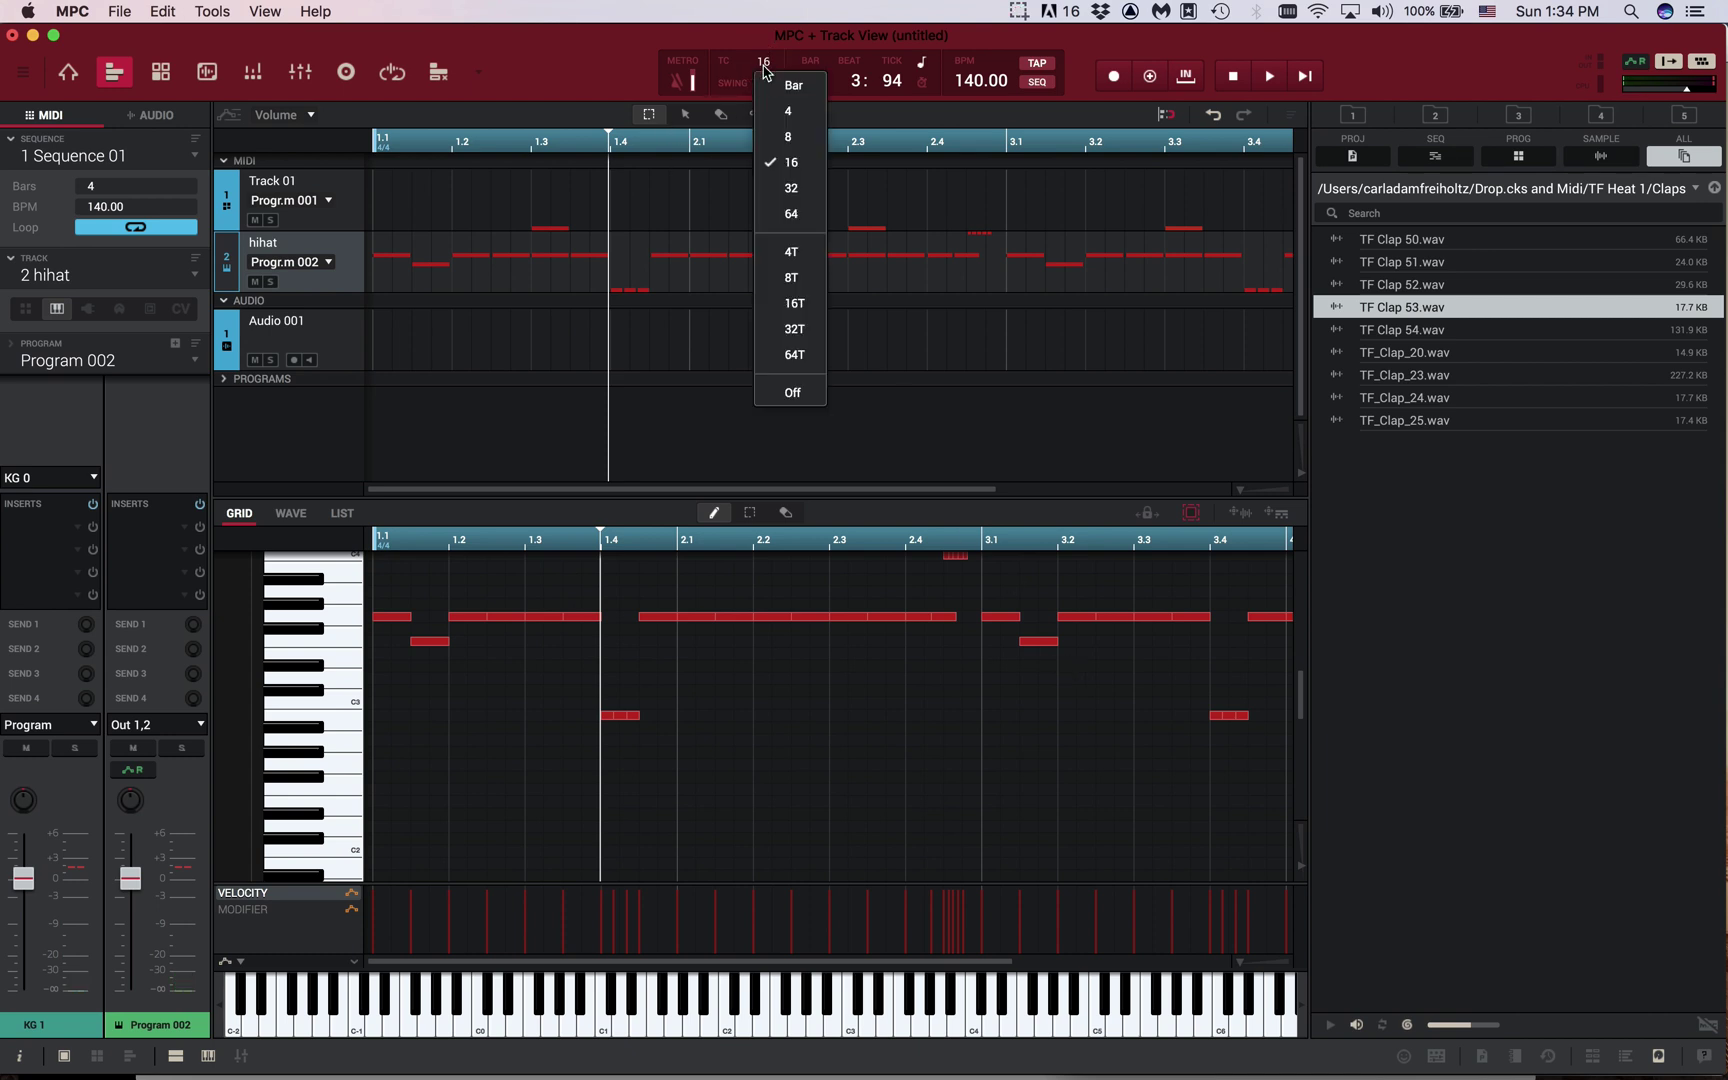
click(791, 188)
scroll(999, 444, right, 5)
scroll(1038, 641, right, 5)
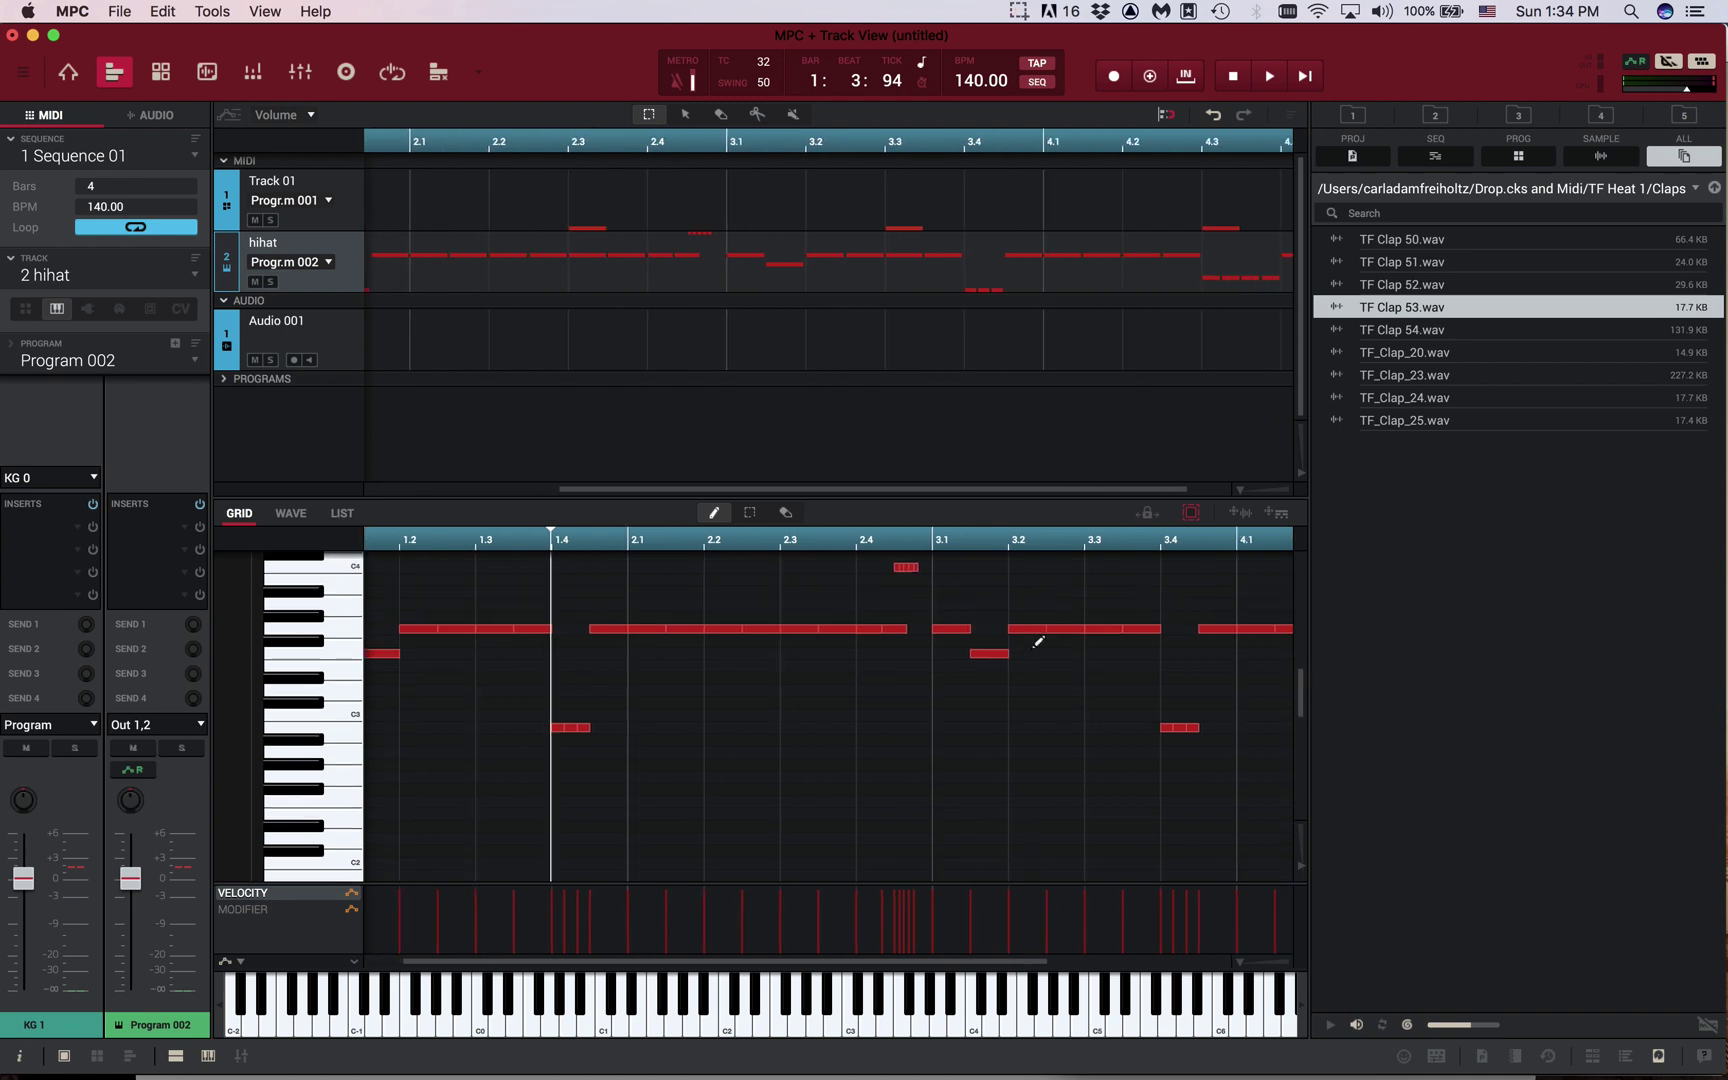
scroll(1080, 660, right, 2)
scroll(1127, 682, up, 2)
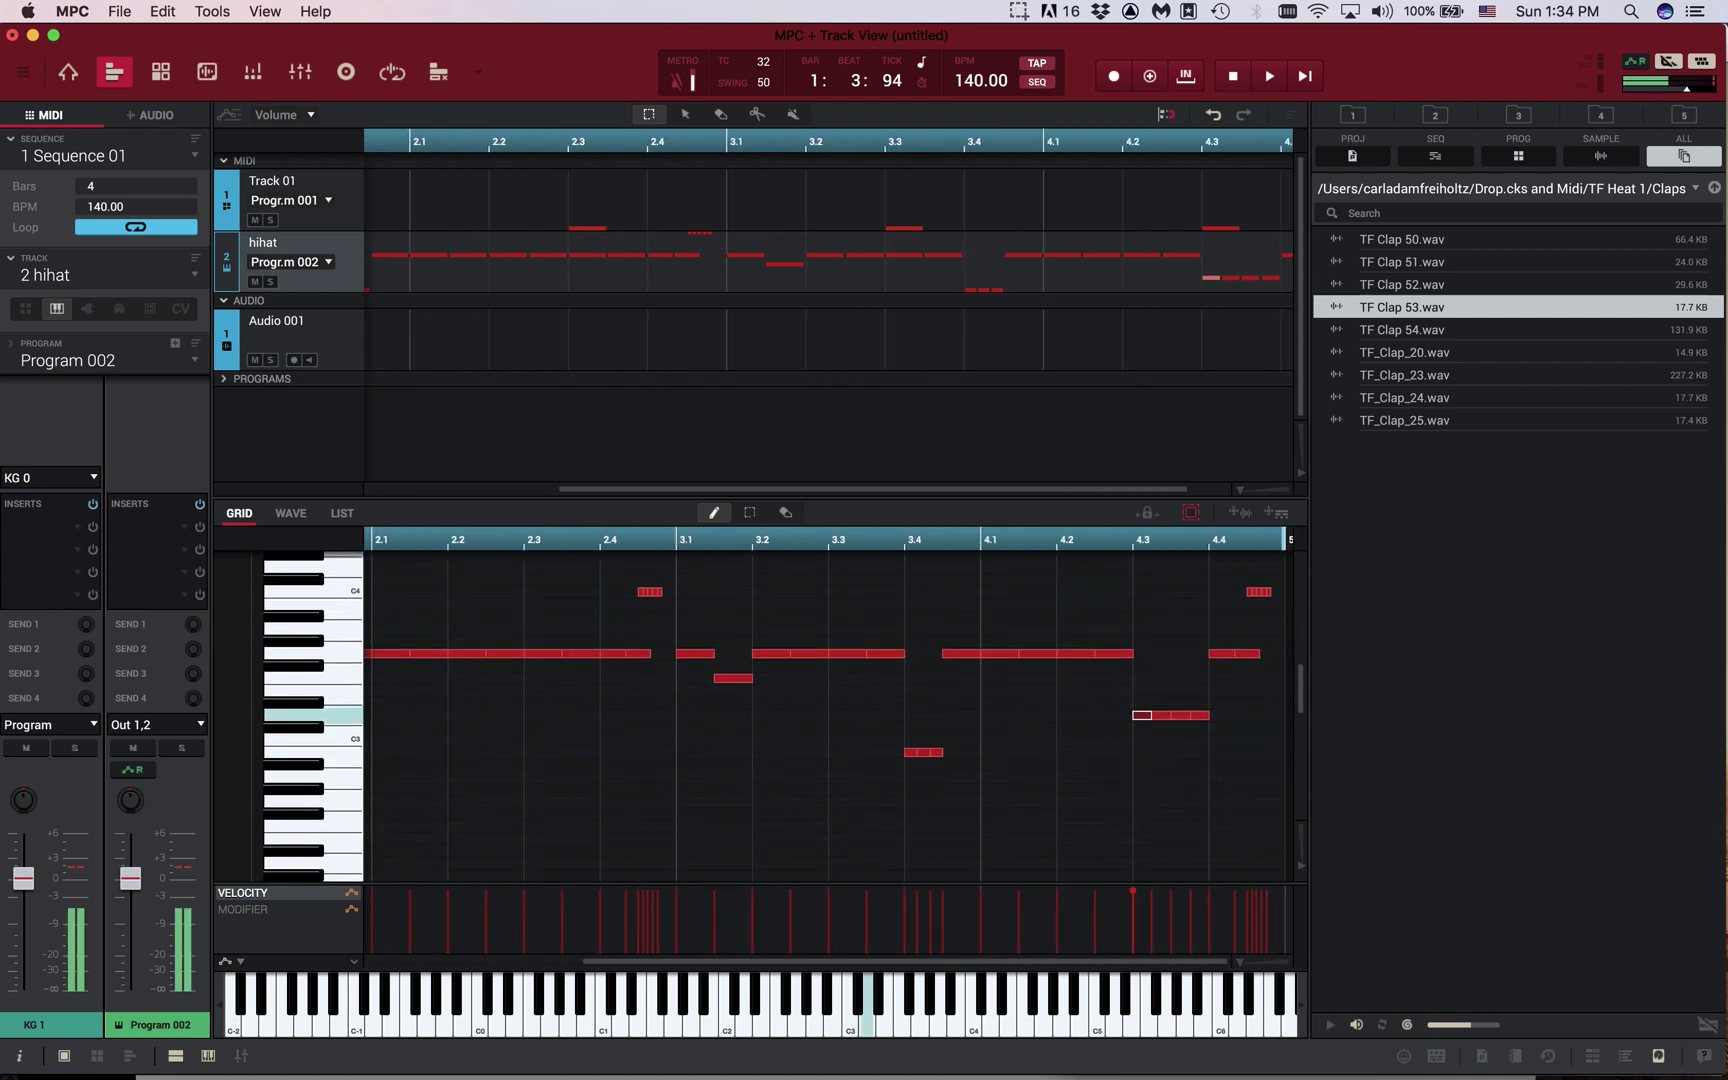
drag(1151, 716, 1191, 716)
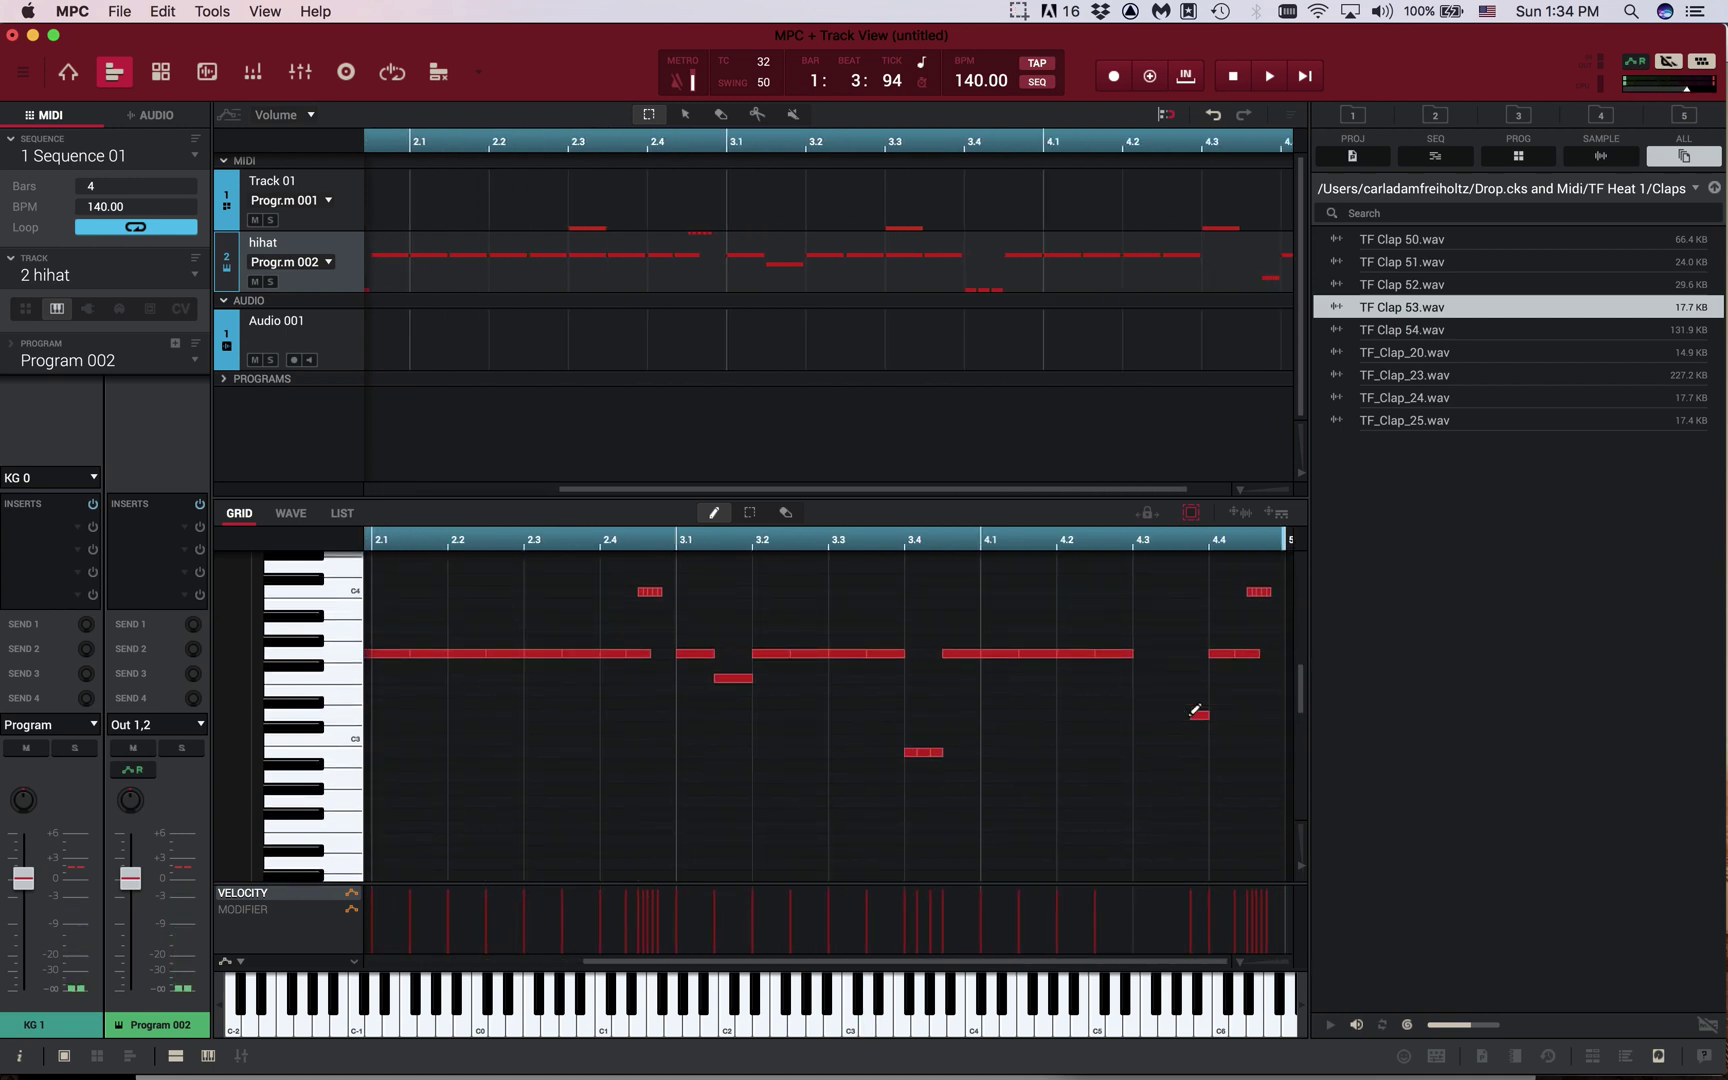
click(1198, 715)
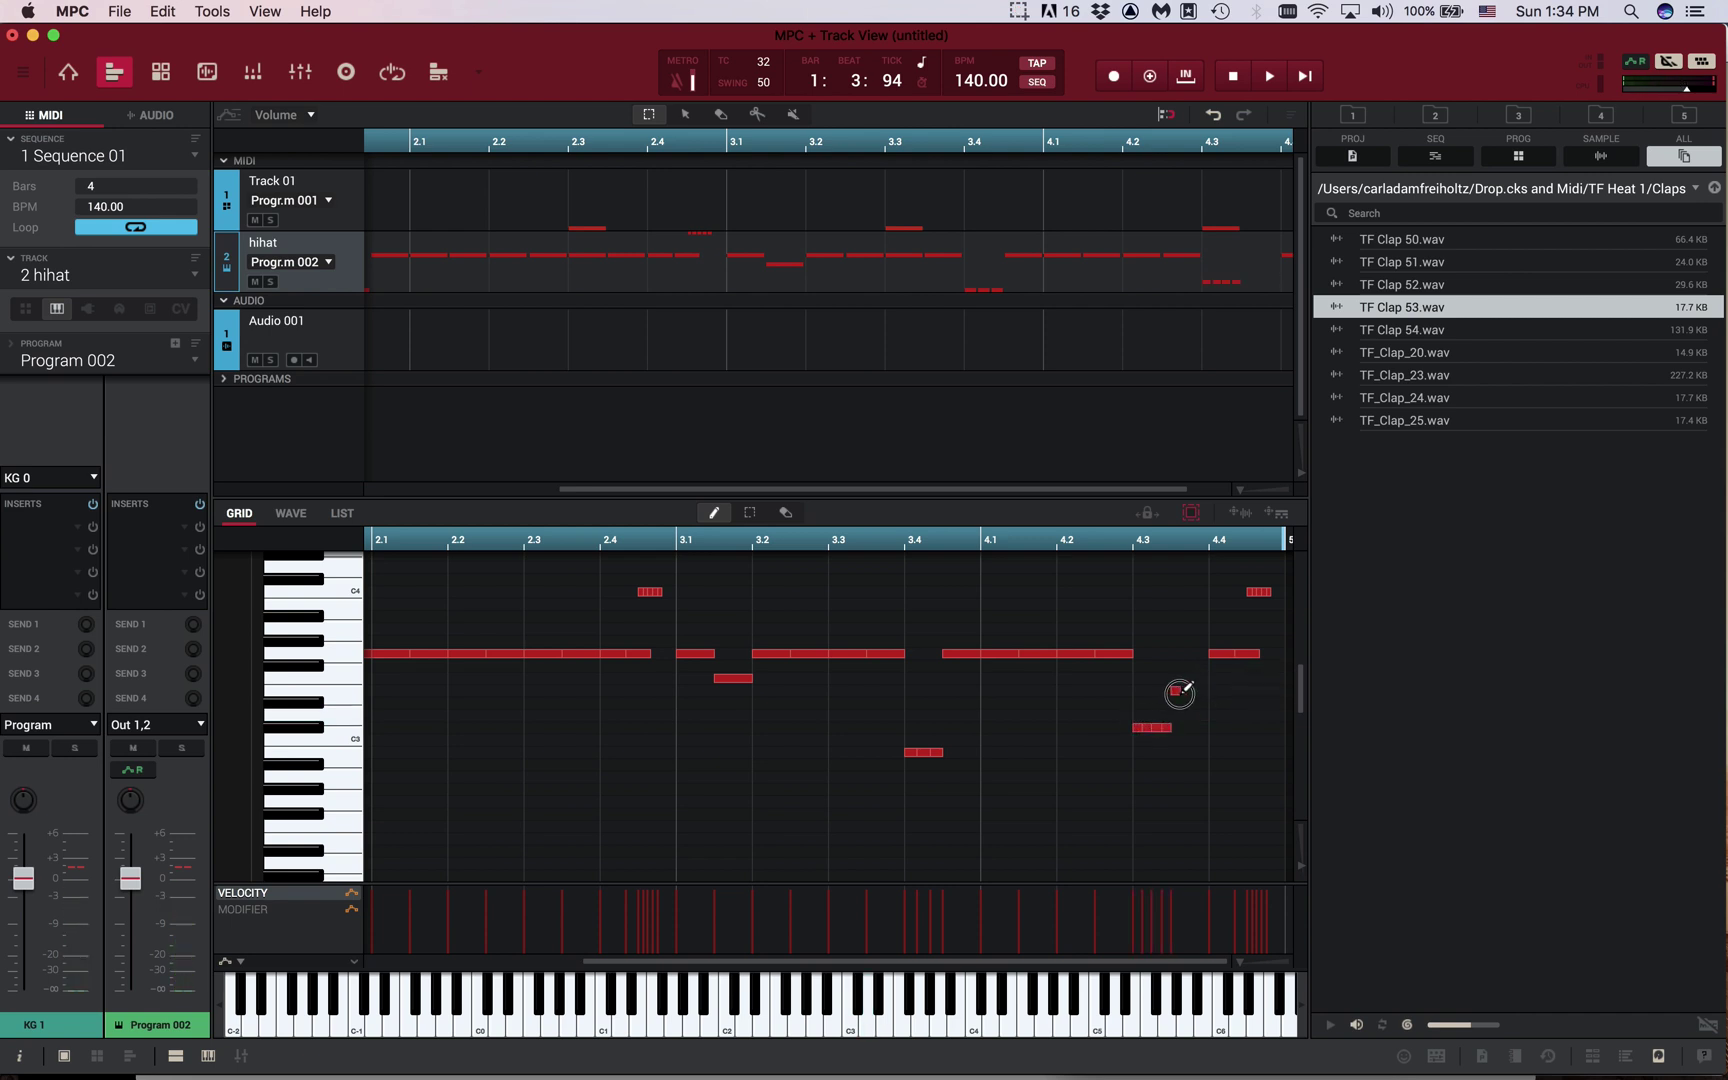
key(space)
key(e)
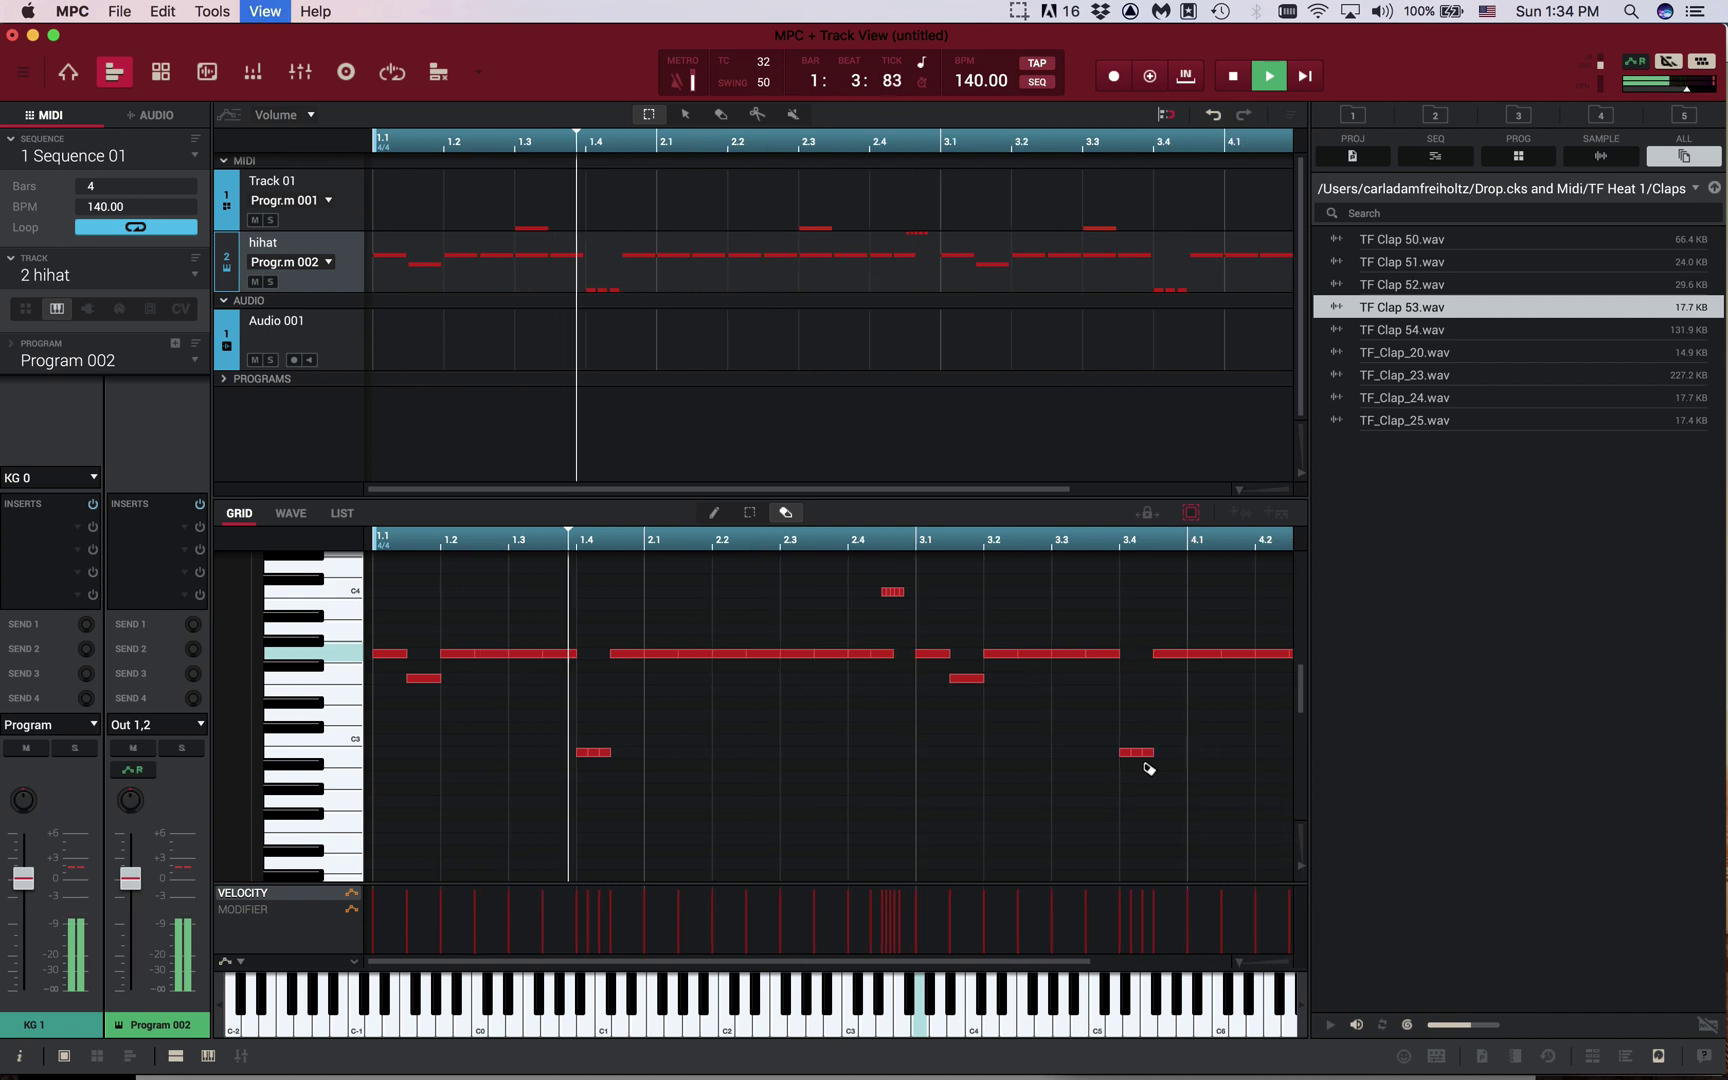
key(p)
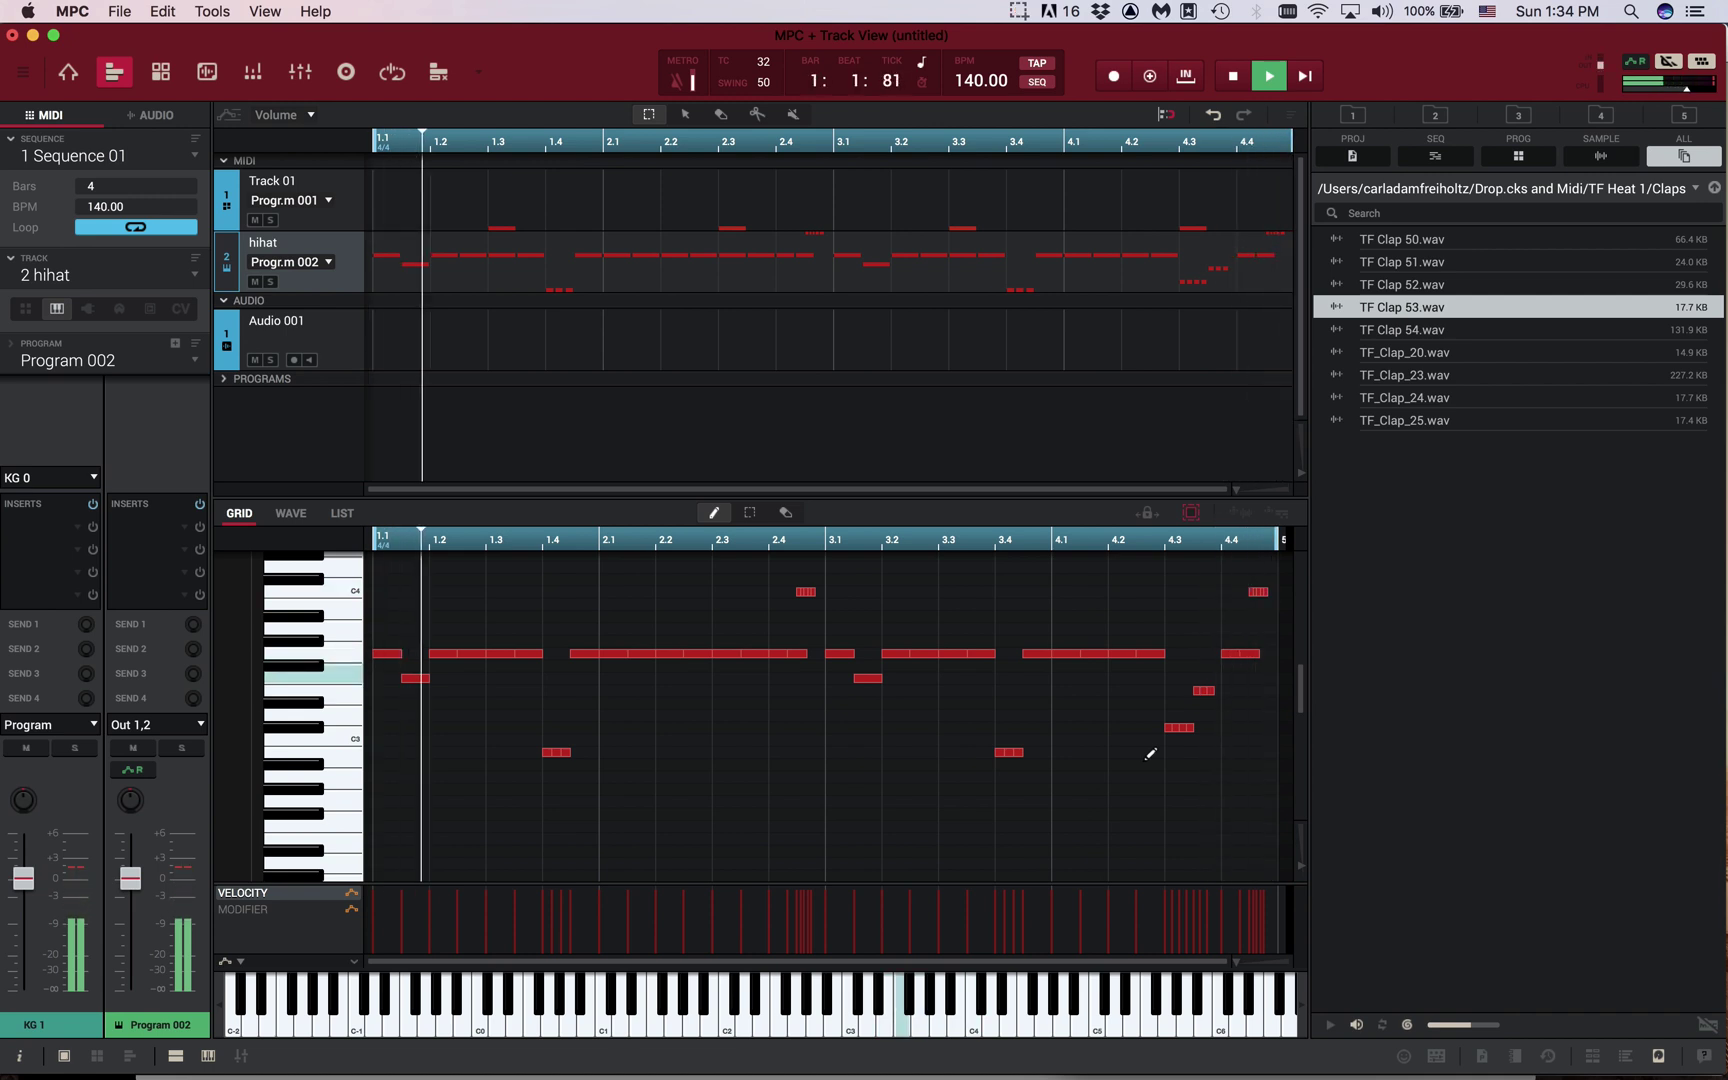
key(space)
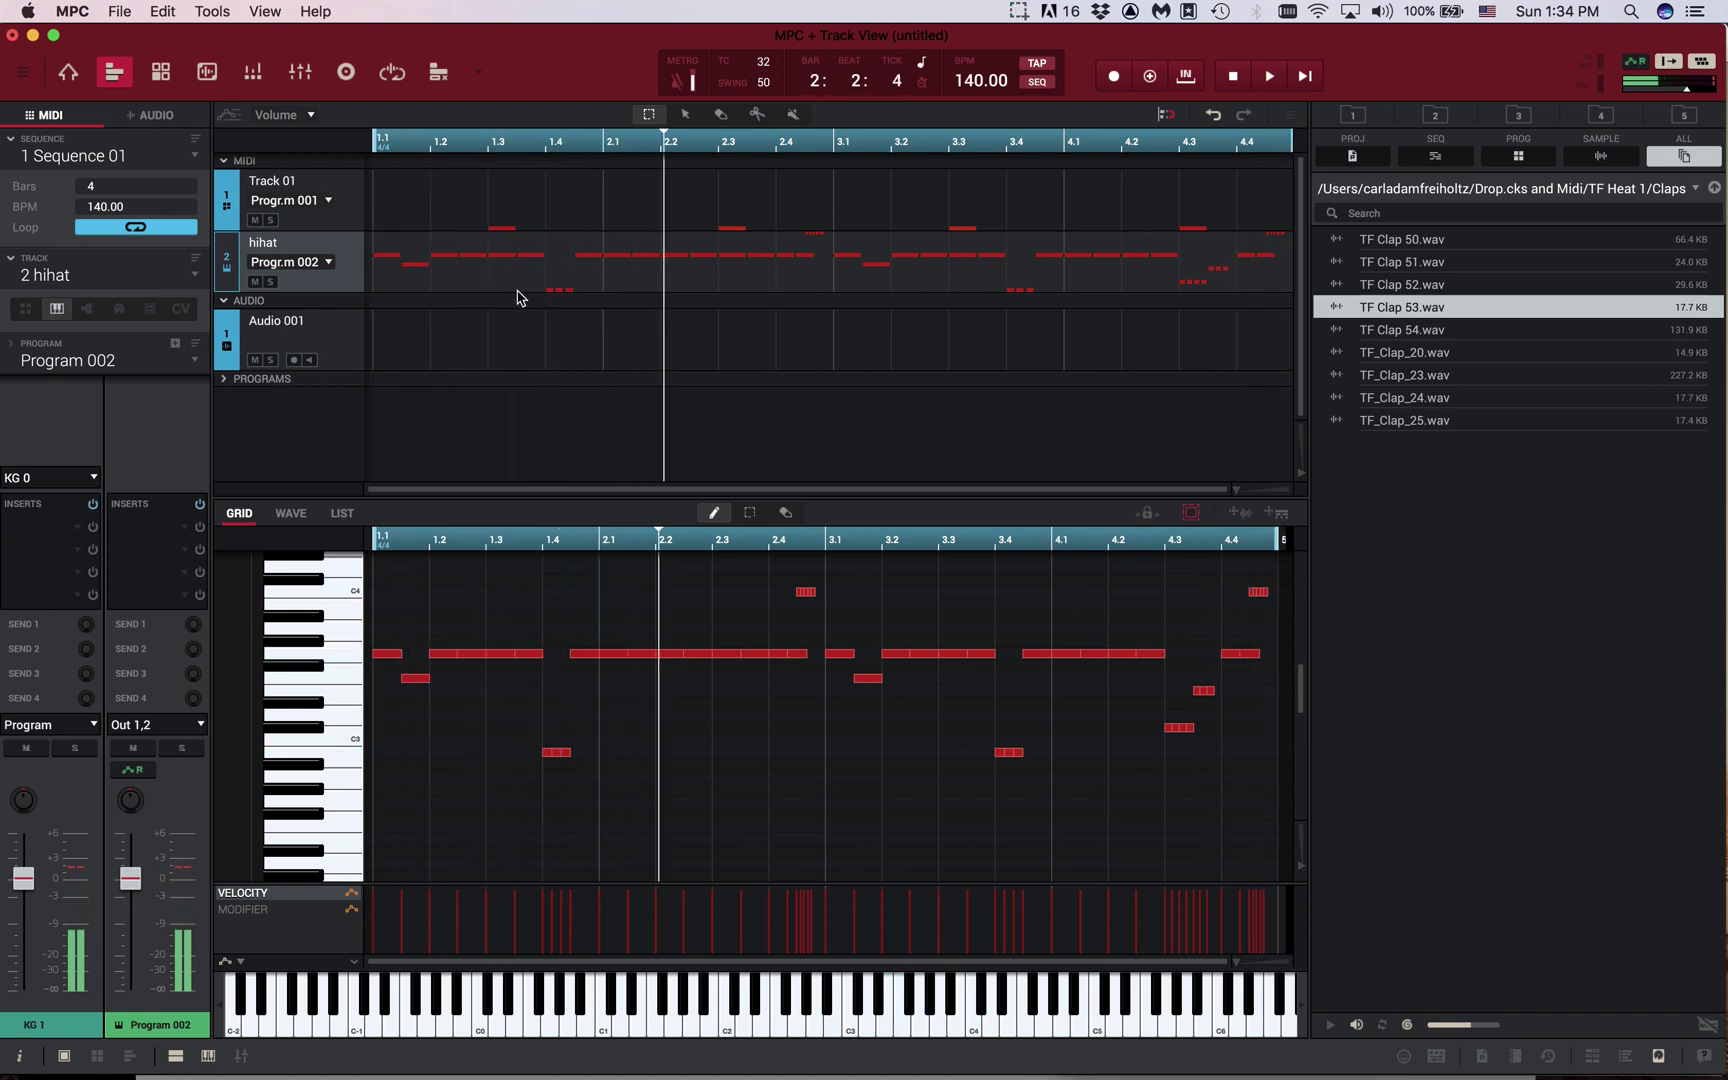
Select Track 01, audition the TF Kick 53 pad, and overdub a kick pattern across the four bars
click(359, 205)
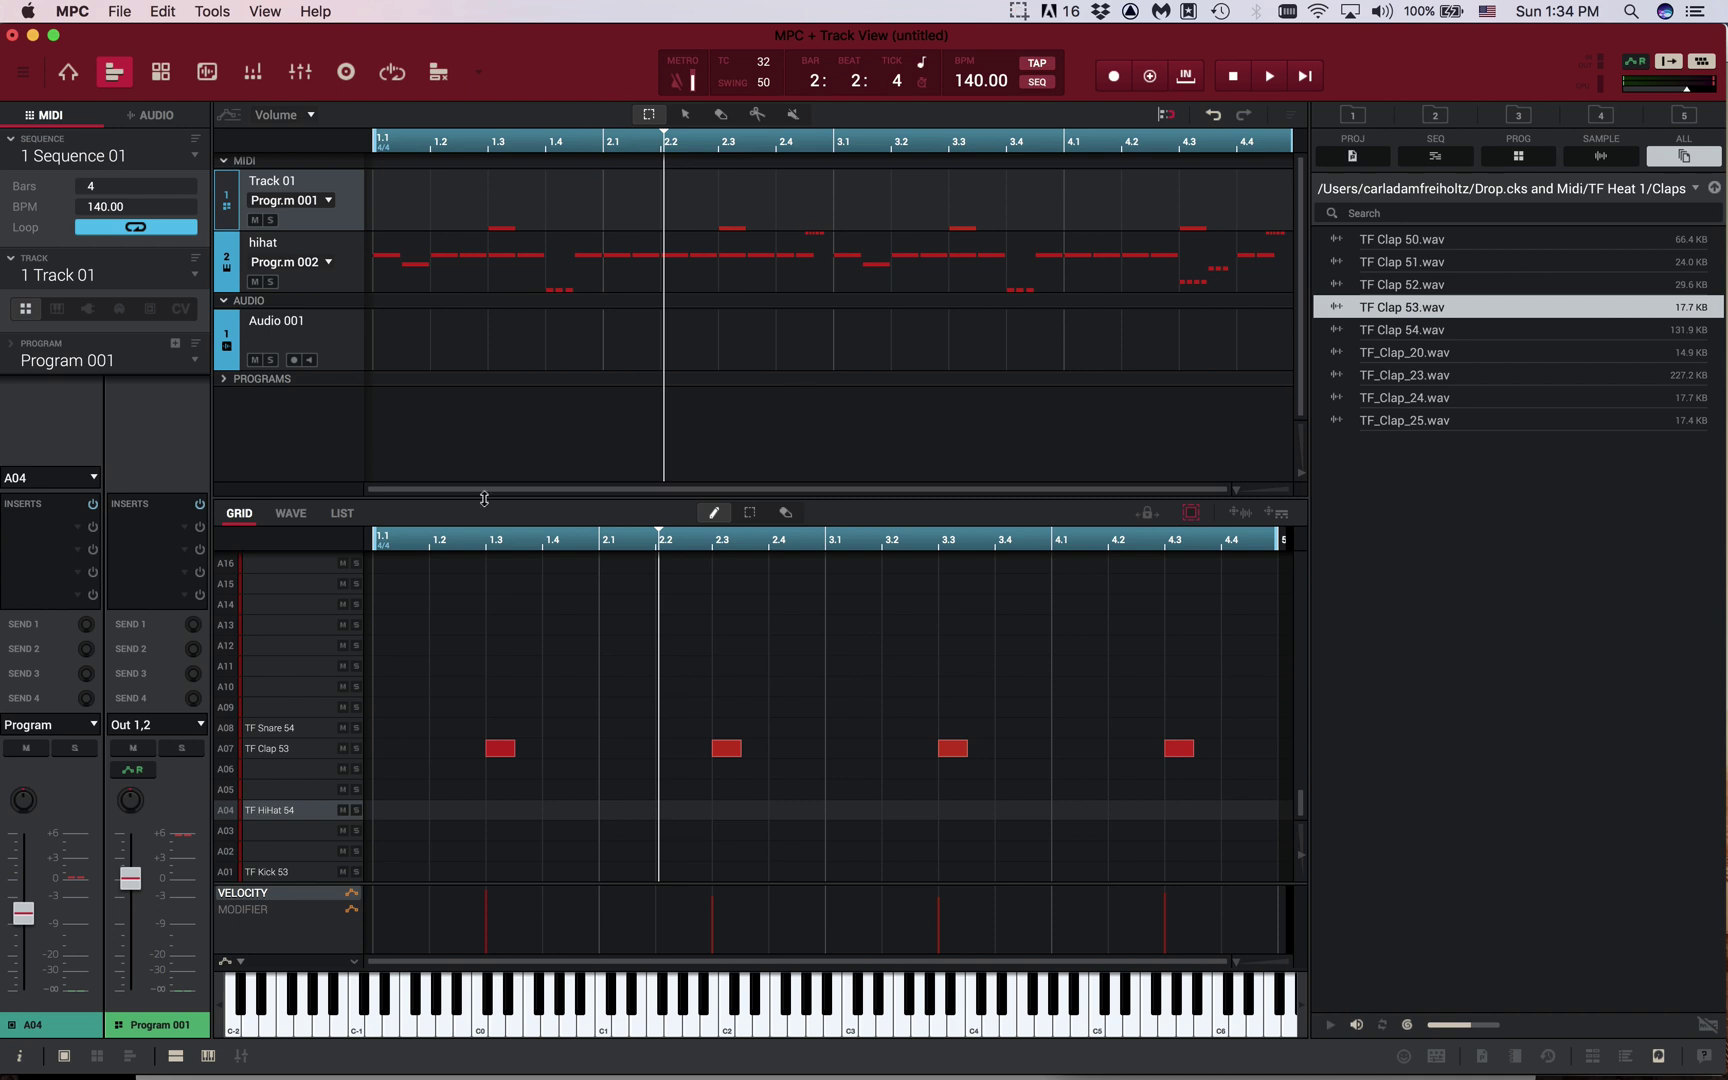
key(z)
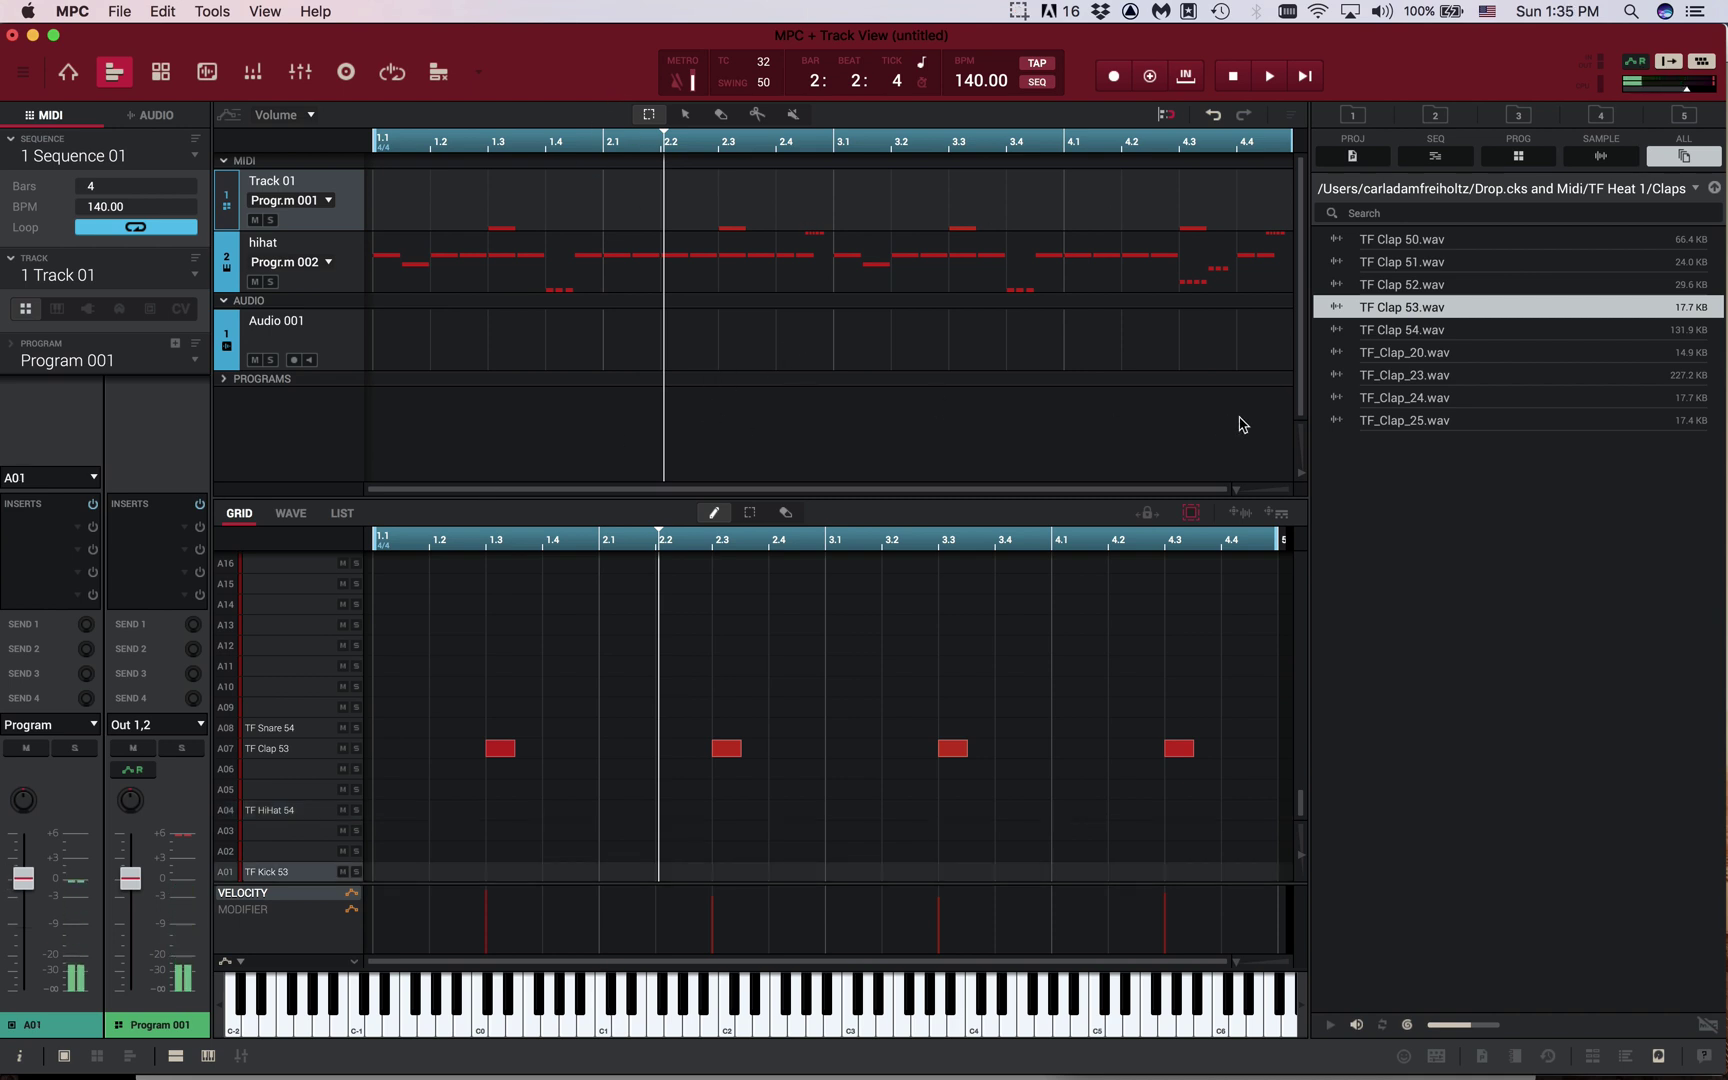
key(space)
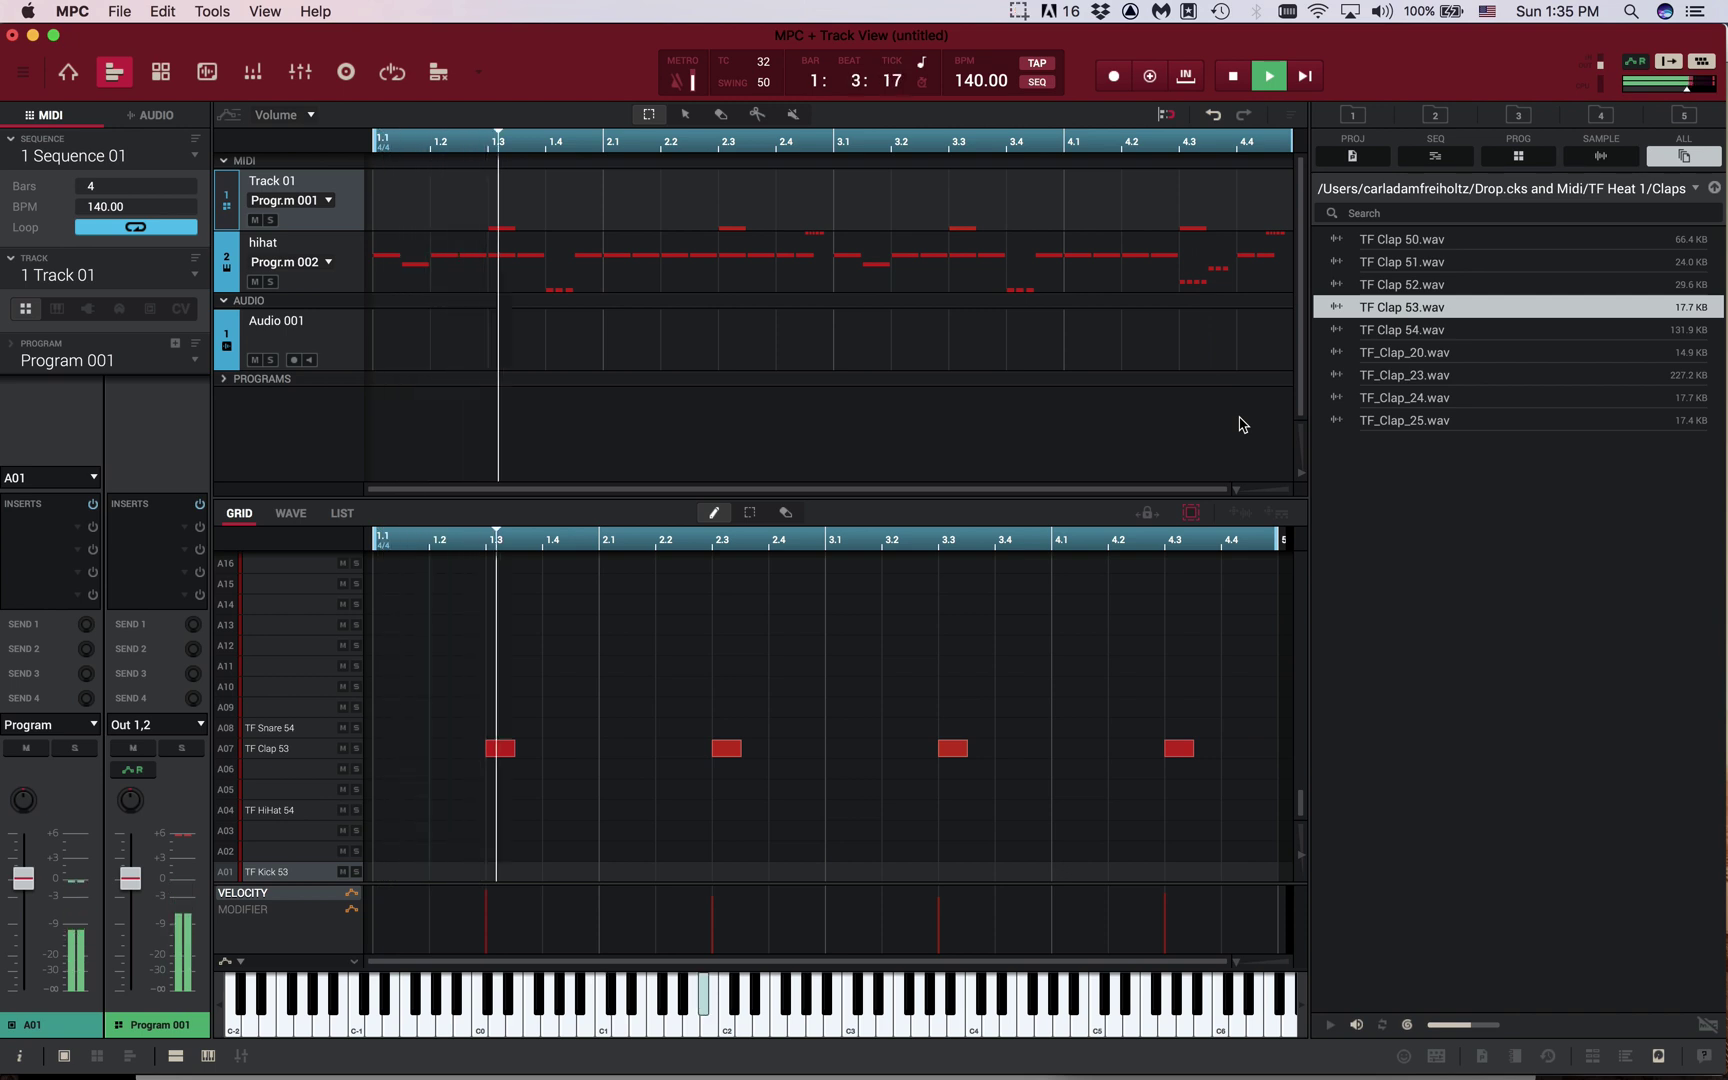
key(space)
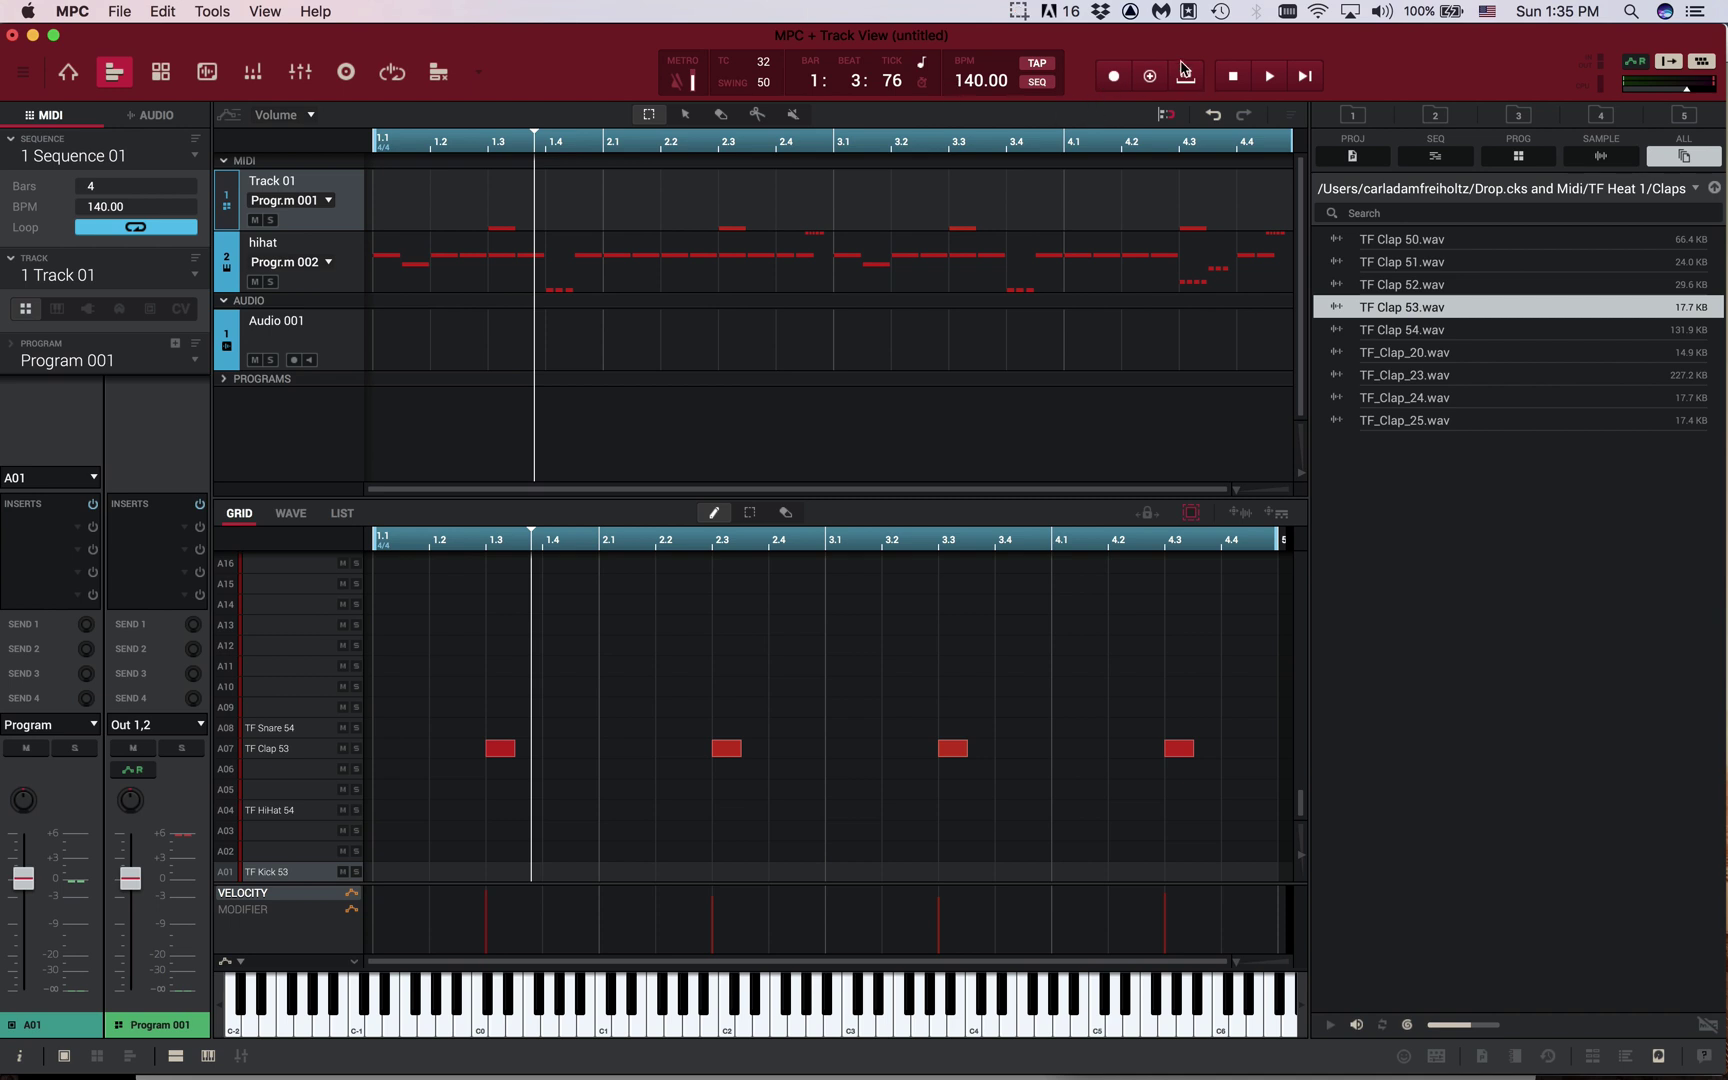
click(1152, 78)
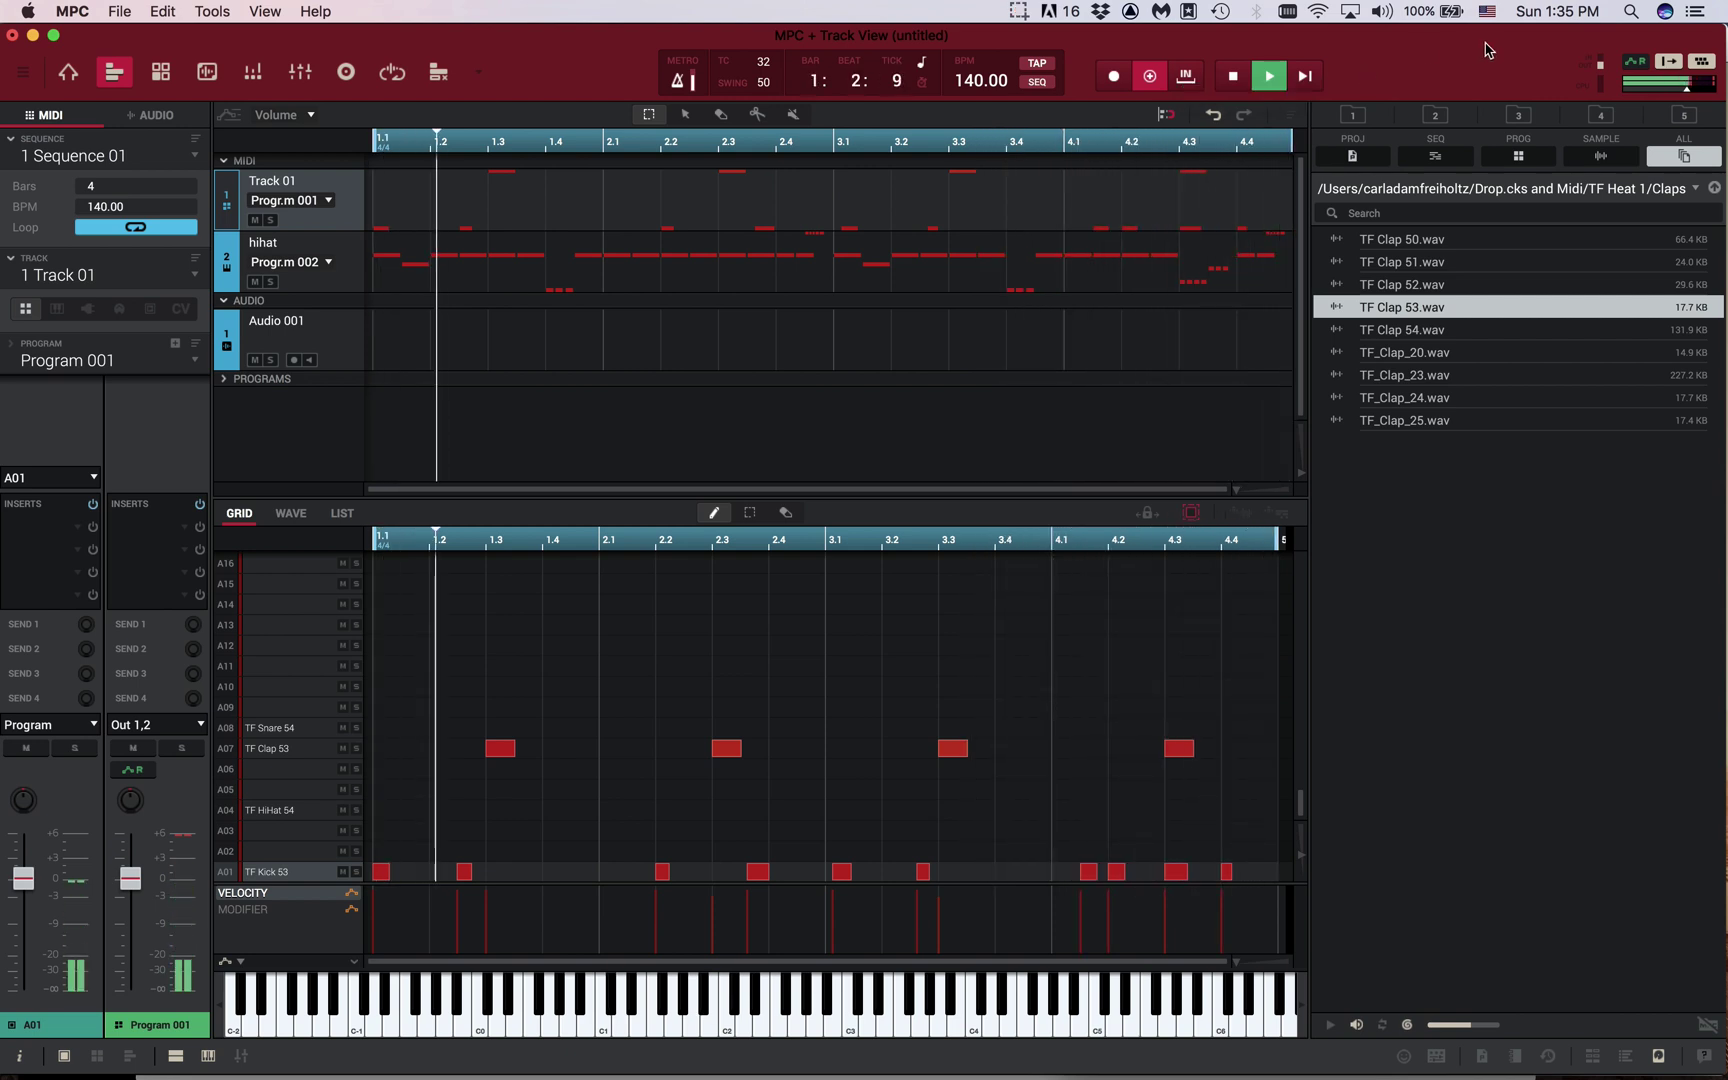
key(space)
Play the sequence and lower the TF Kick 53 pad's volume slightly
key(space)
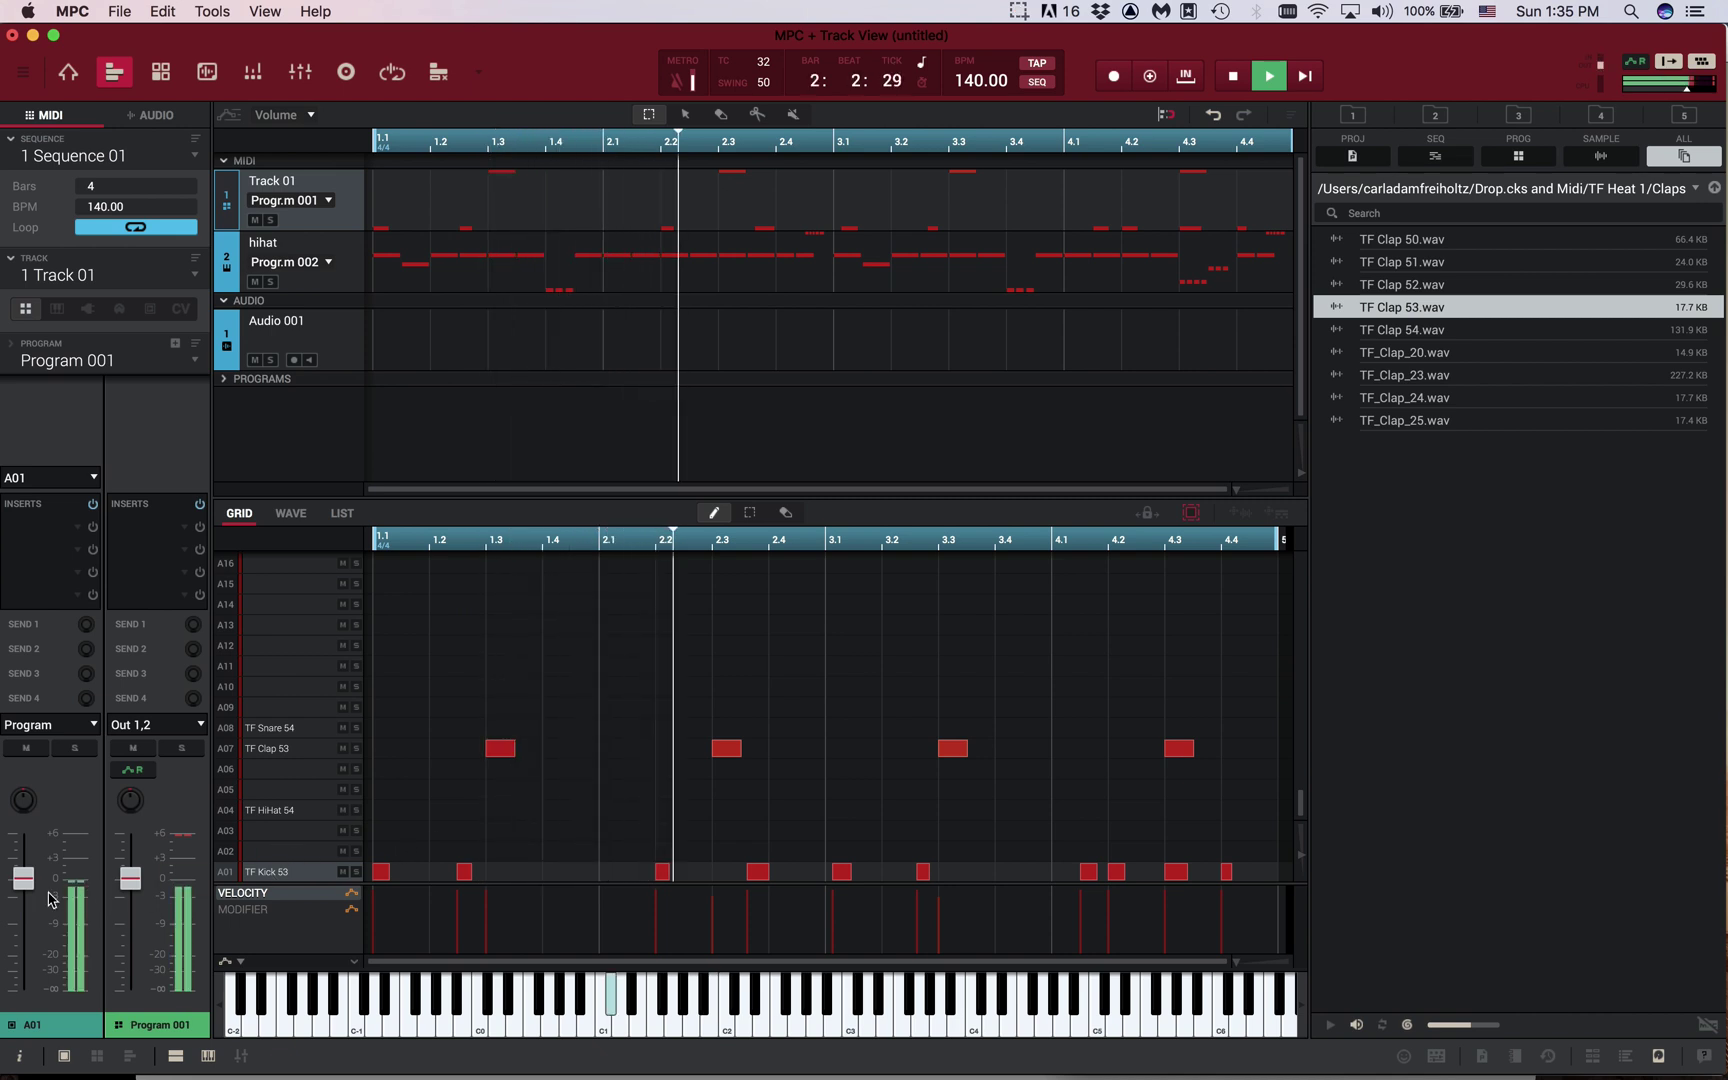
click(16, 895)
key(space)
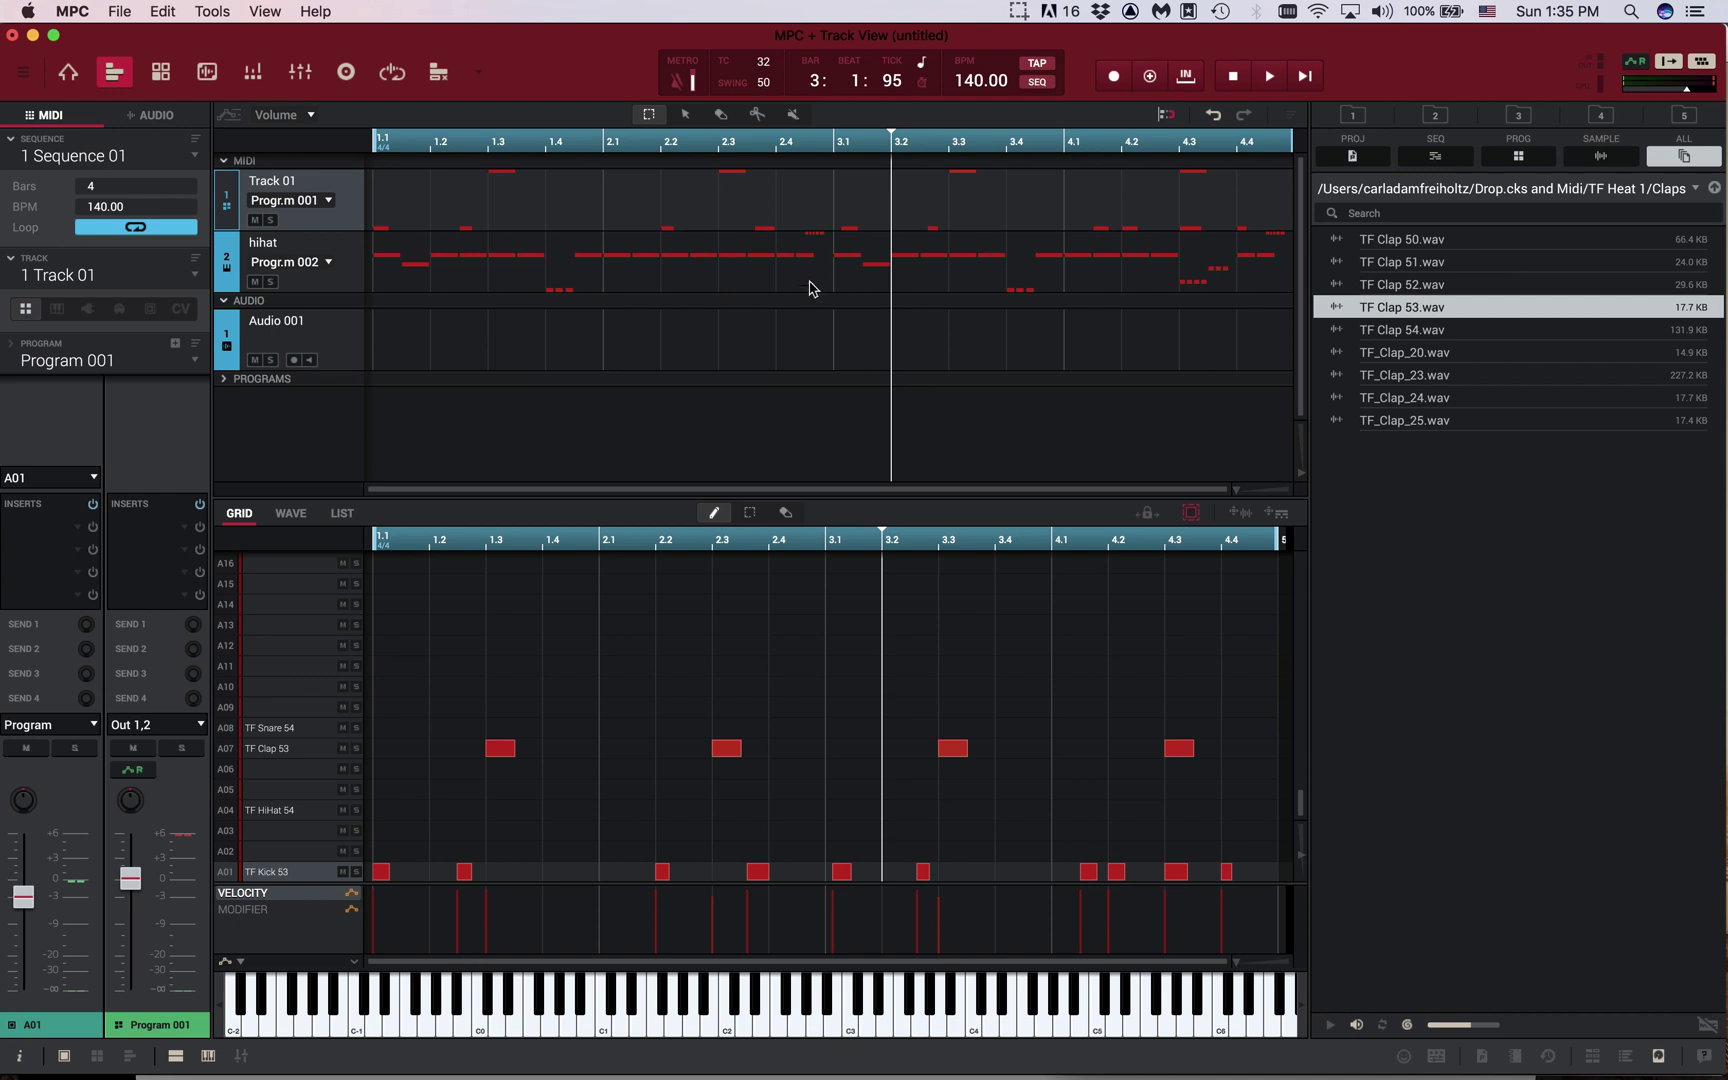
Move the late kicks to 2:3:48 and the start of bar 3, and play the sequence
key(ctrl+equal)
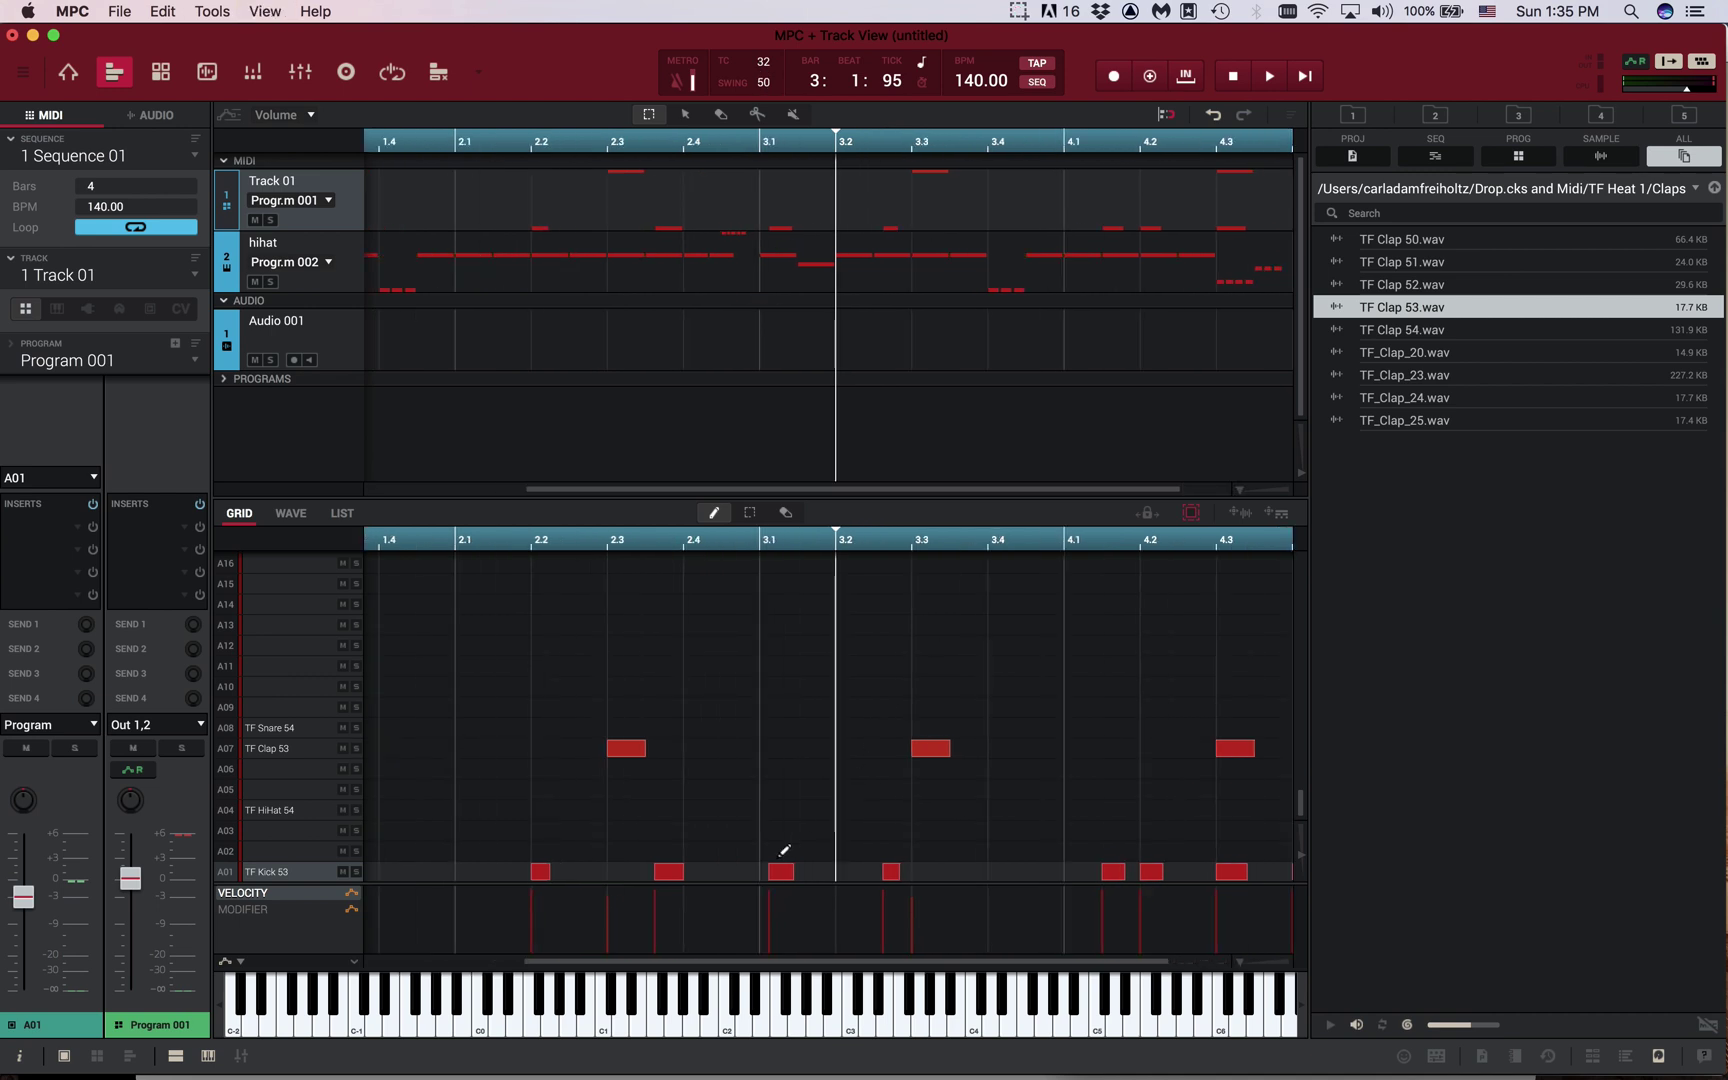
drag(686, 867, 675, 867)
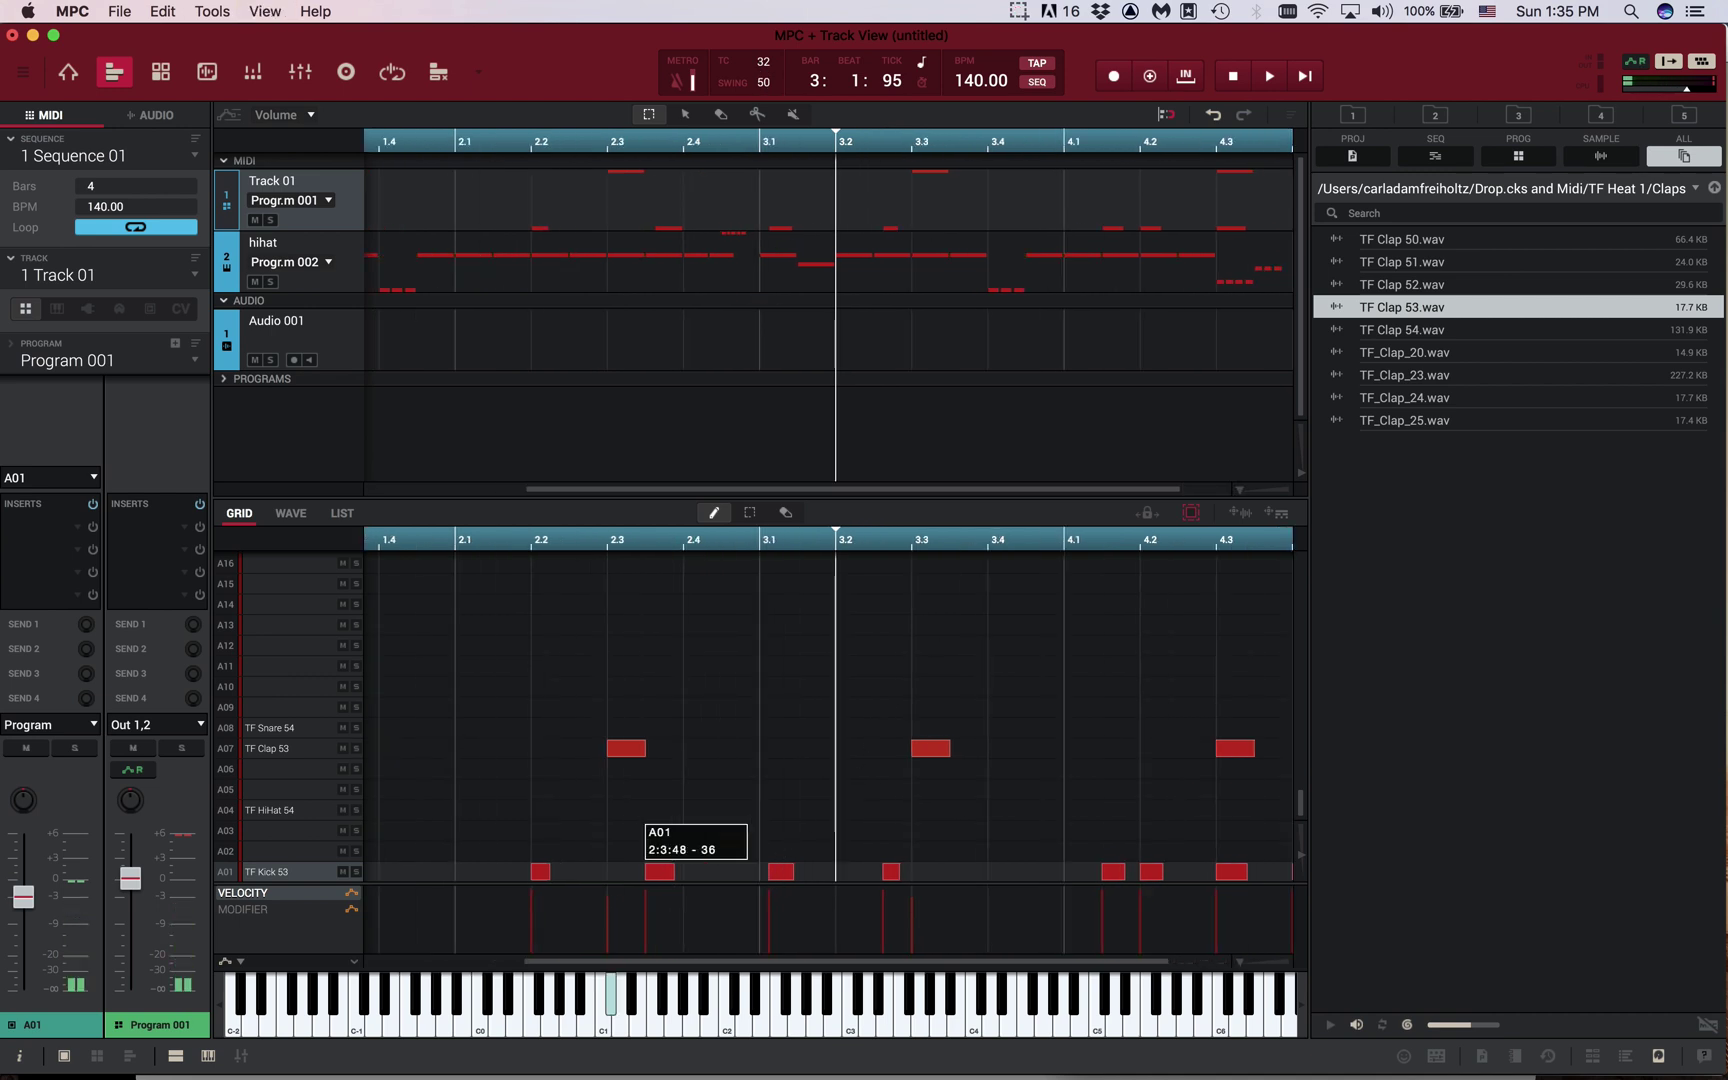
click(788, 871)
drag(788, 871, 779, 871)
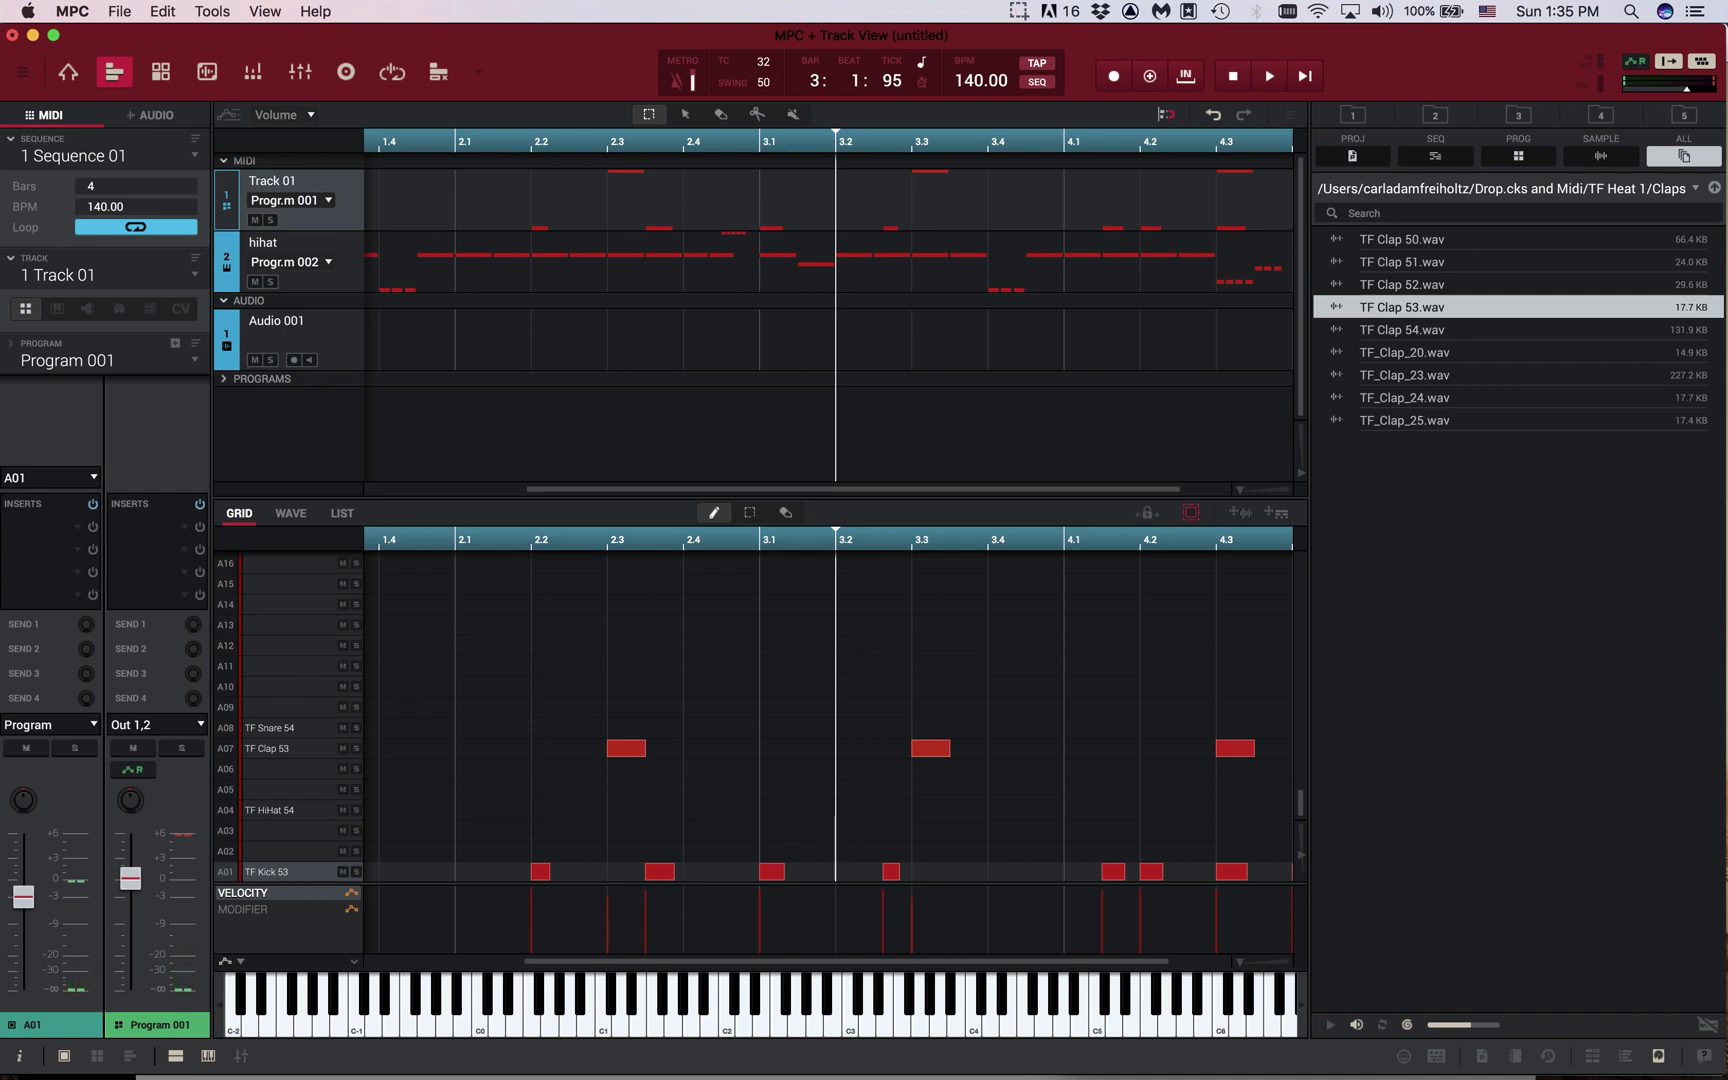
key(space)
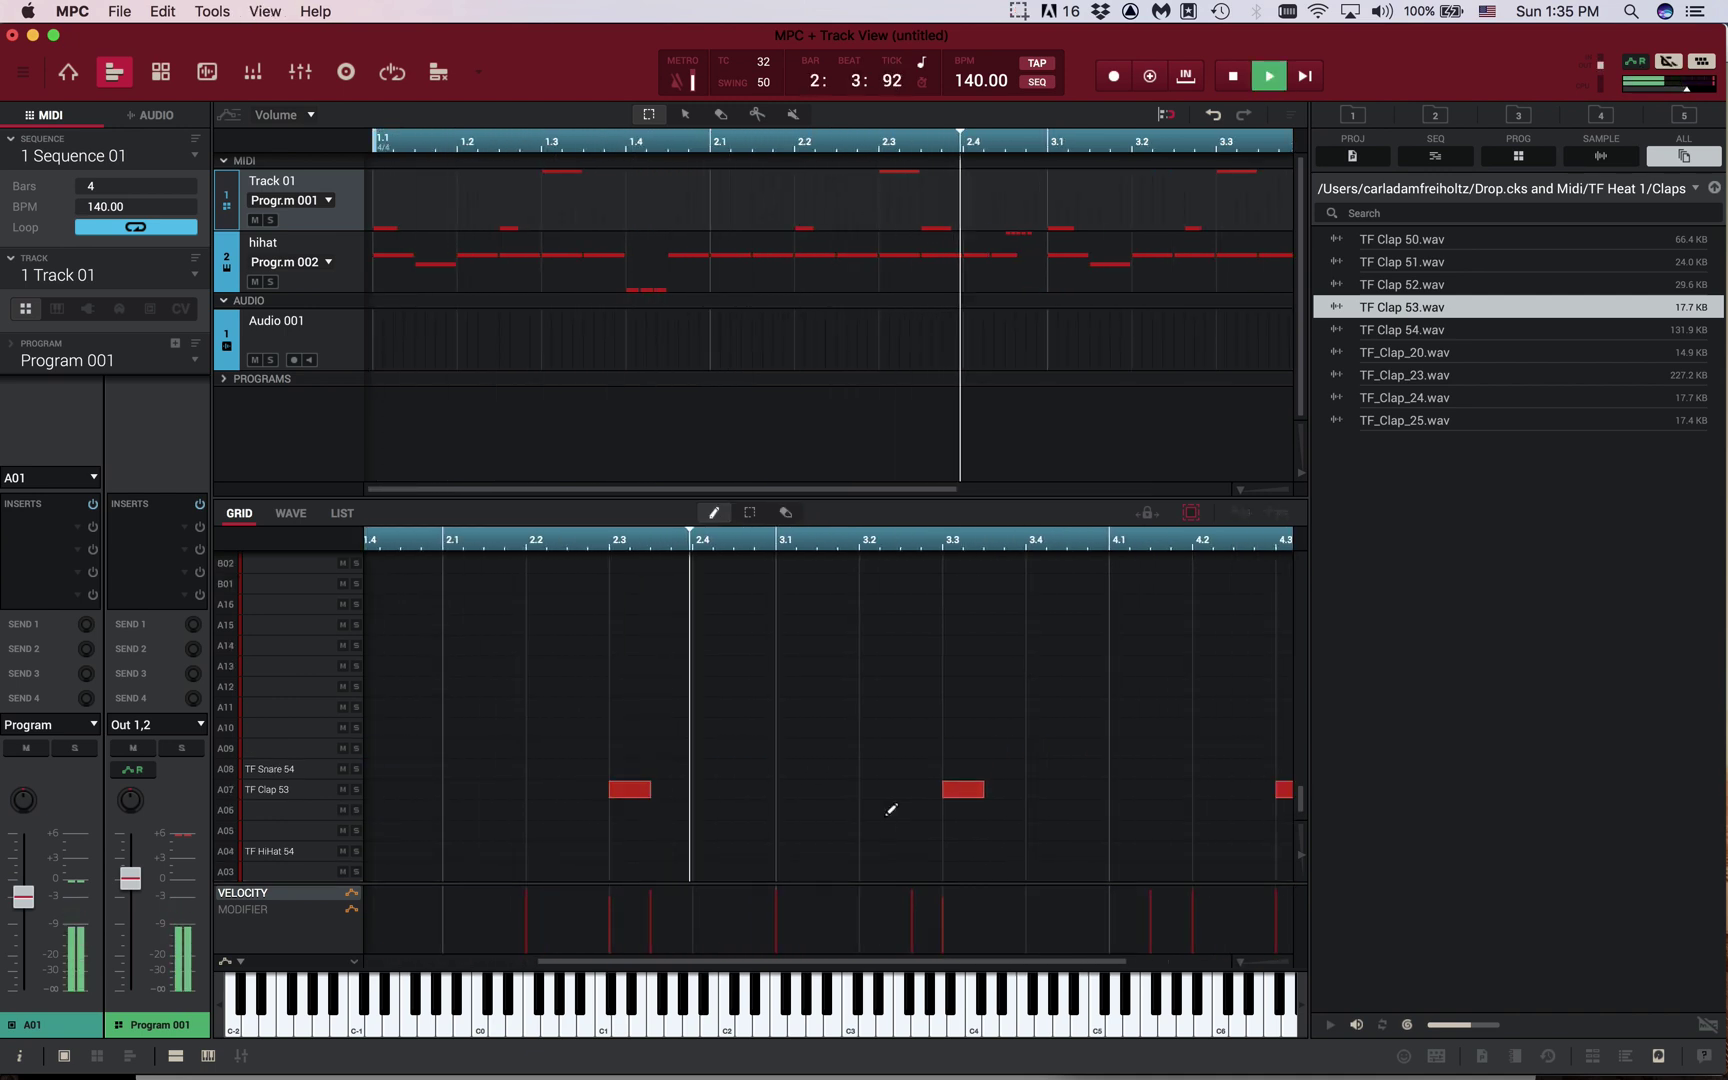
Set time correct to 16 and move the kick just before beat 3.3 earlier, to midway between beats 3.2 and 3.3
click(763, 62)
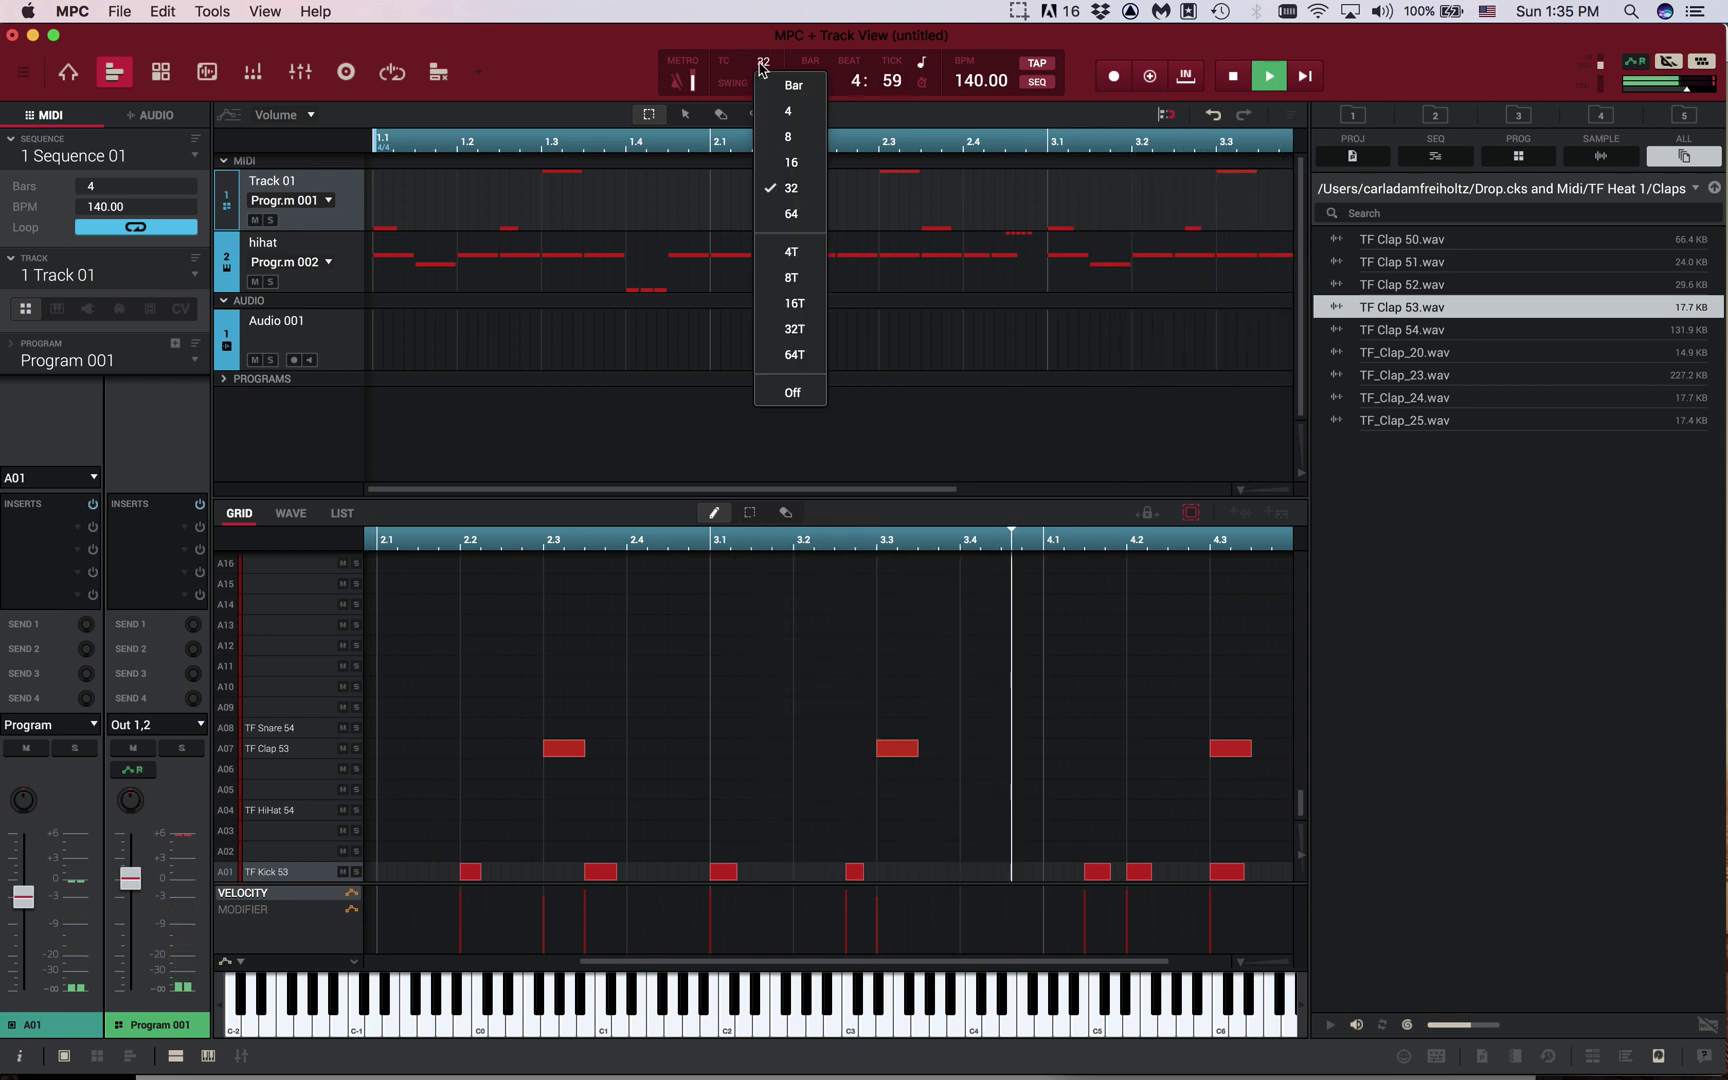
click(792, 162)
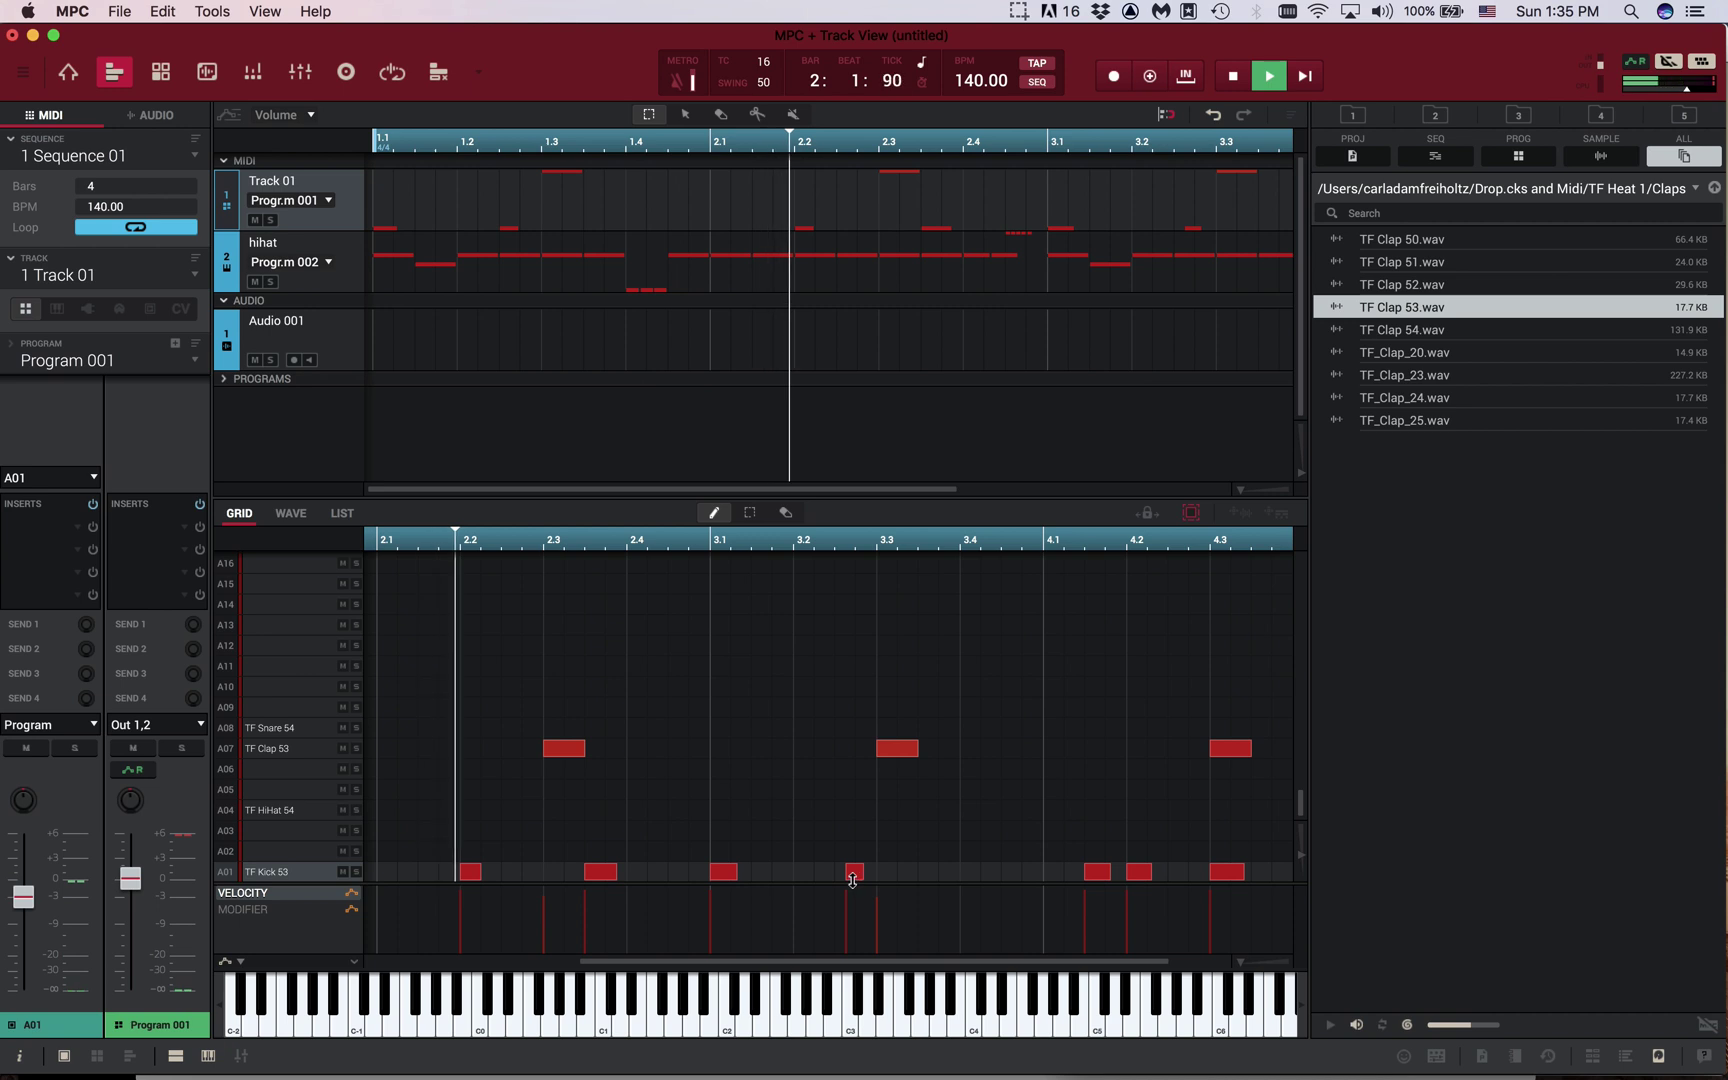
drag(854, 871, 845, 871)
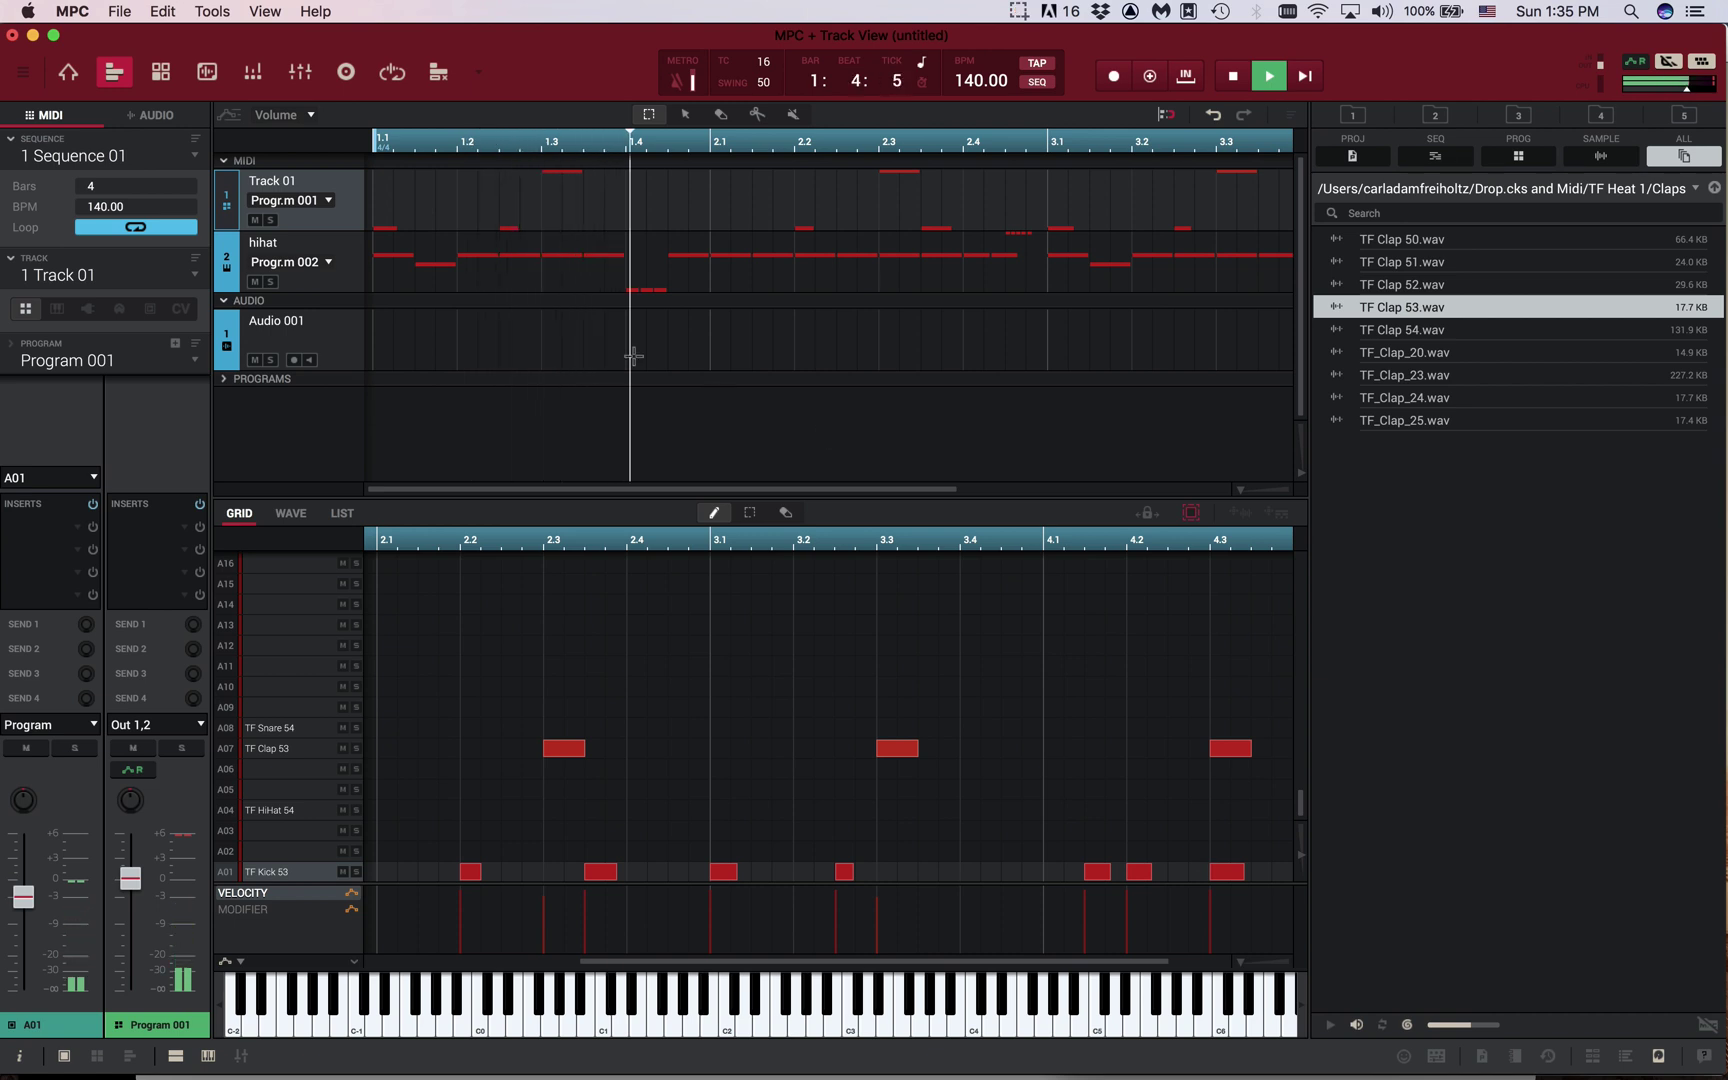
key(space)
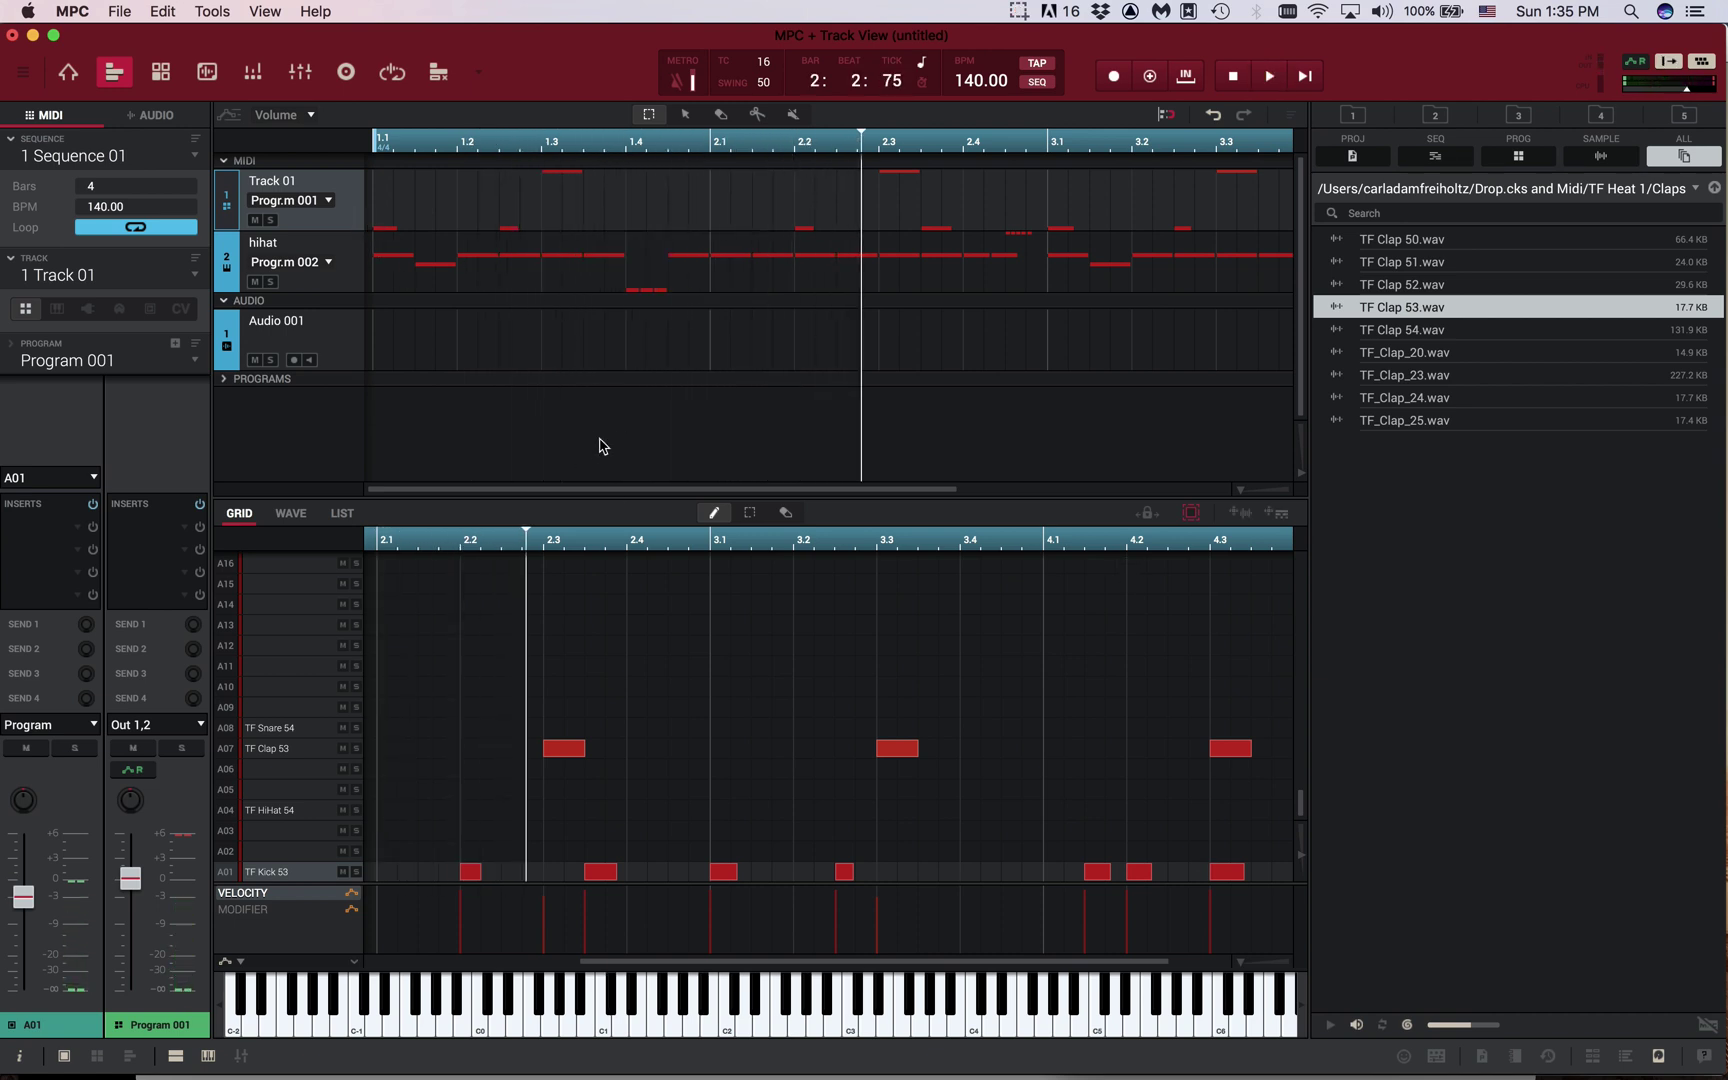
Return from the Claps folder to the TF Heat 1 folder in the file browser
click(1716, 190)
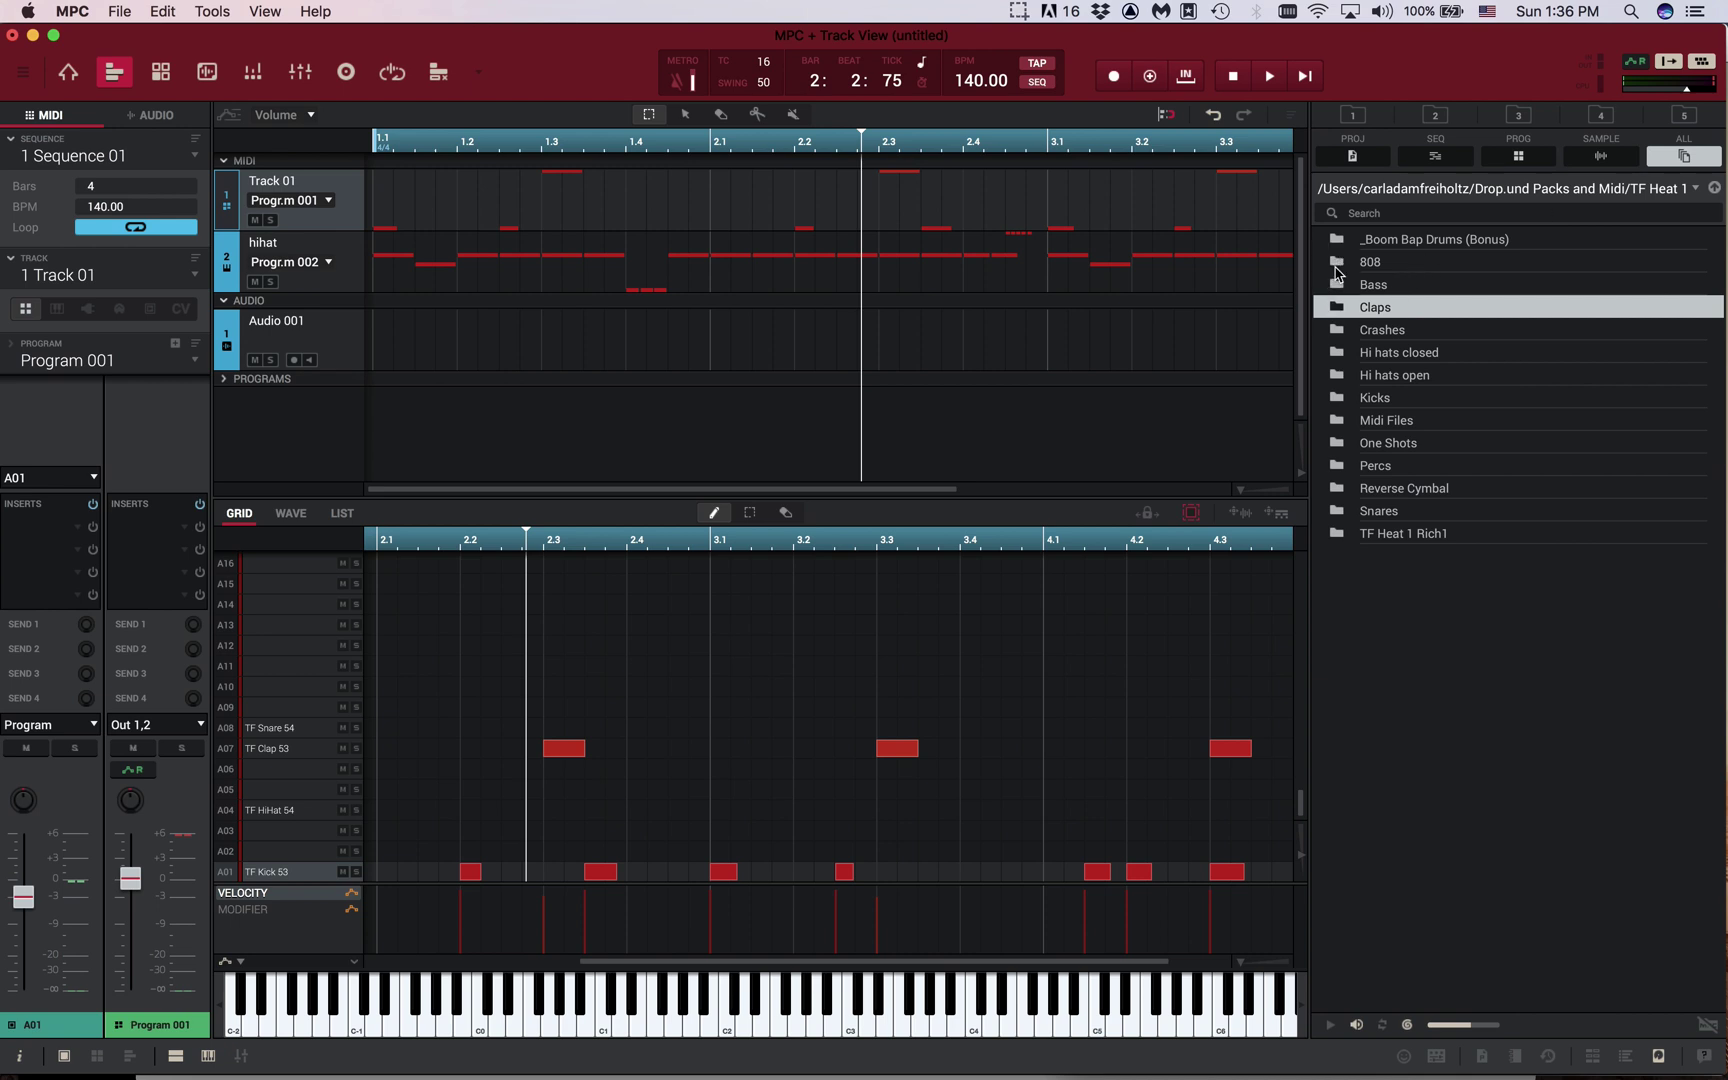